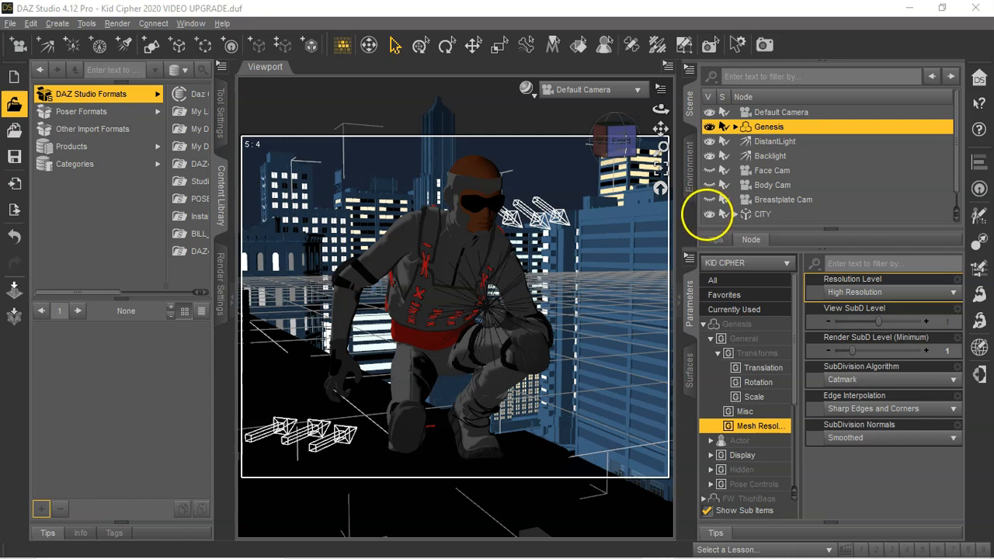
# - Switch to Chrome and download the mcjTeleBlender4 Beta DSA script and the mcjBlendBotForBlender28Beta ZIP from the mcjTeleBlender4temprelease page
pyautogui.hotkey('alt', 'Tab')
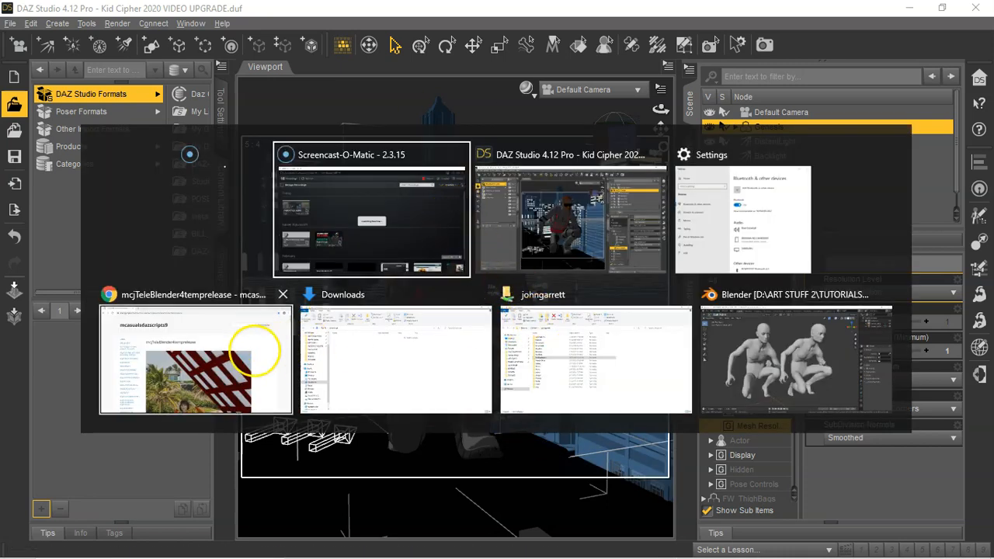
pyautogui.click(253, 354)
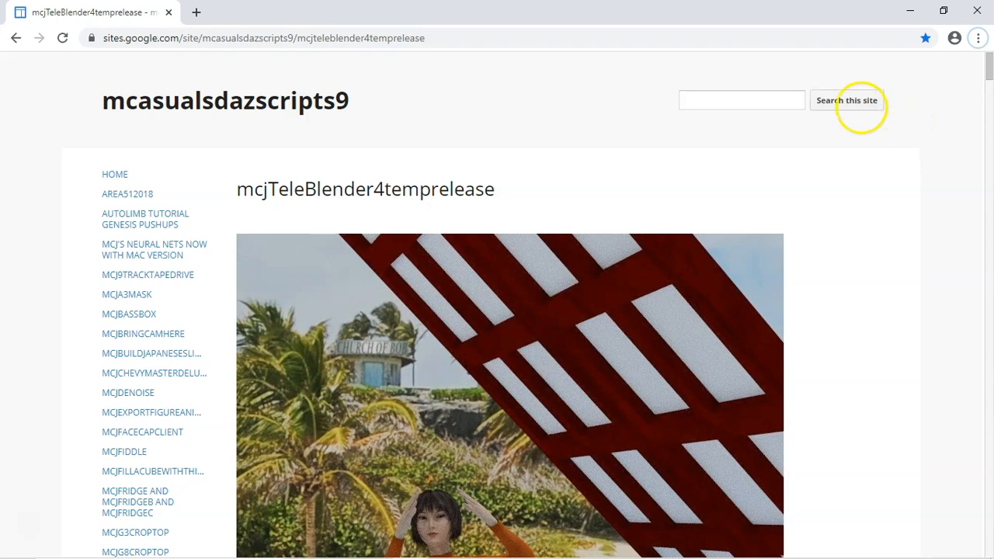
pyautogui.moveTo(988, 70); pyautogui.dragTo(973, 551)
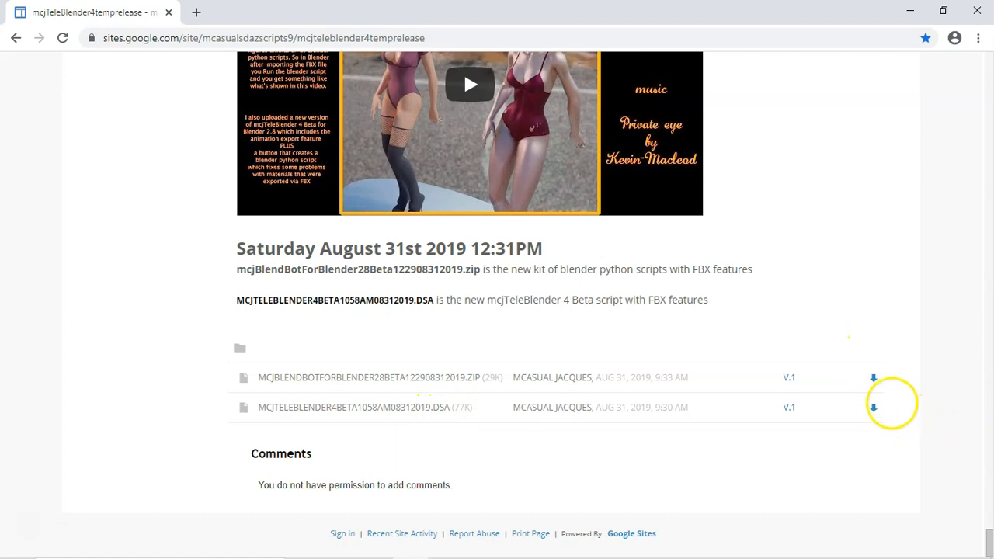
pyautogui.click(873, 407)
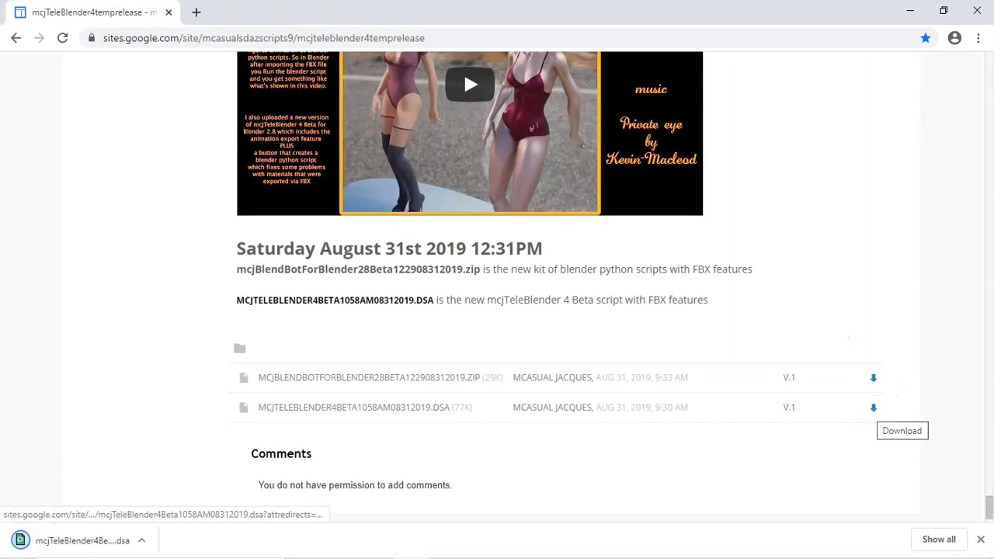
pyautogui.click(873, 378)
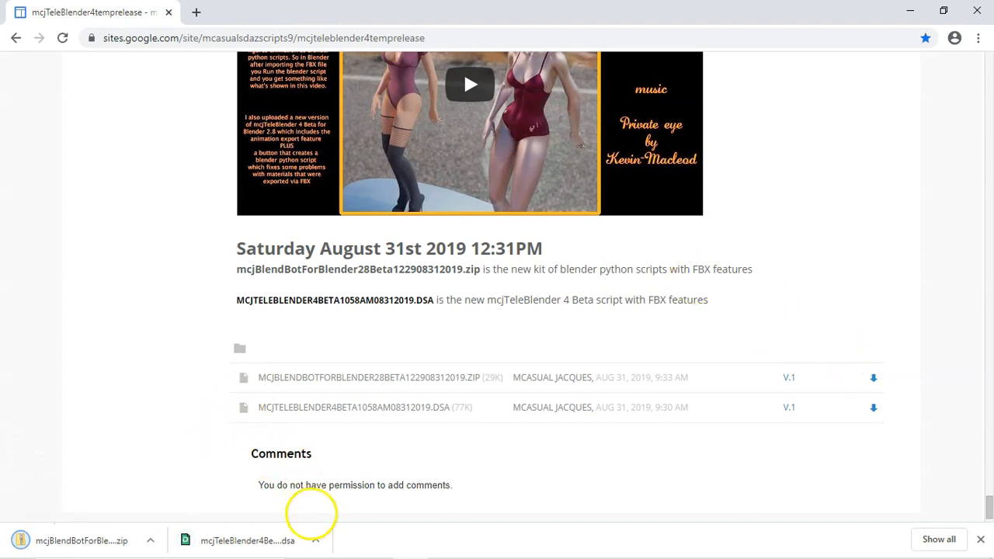
# - Show the downloaded mcjTeleBlender4Beta1058AM08312019 script in its folder and copy the file
pyautogui.click(317, 542)
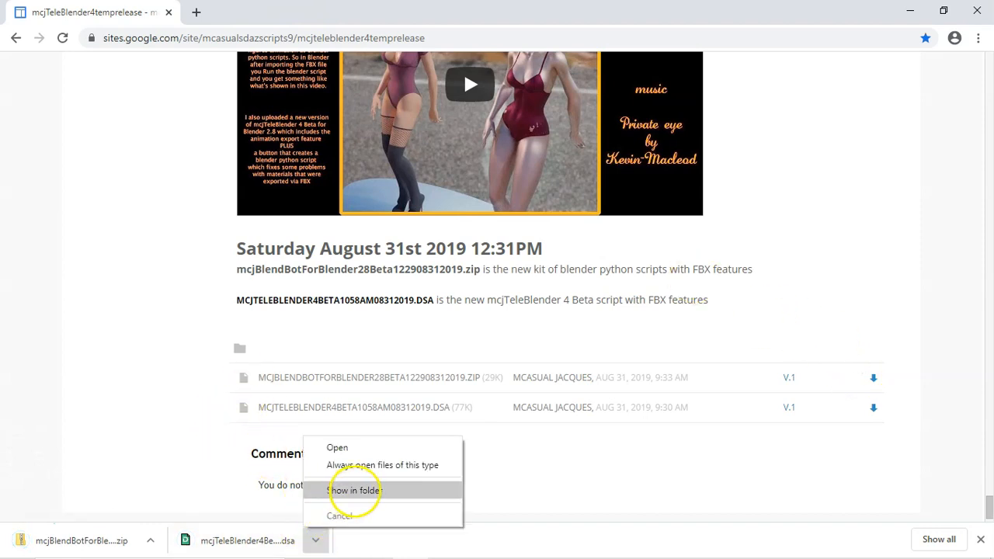
pyautogui.click(354, 491)
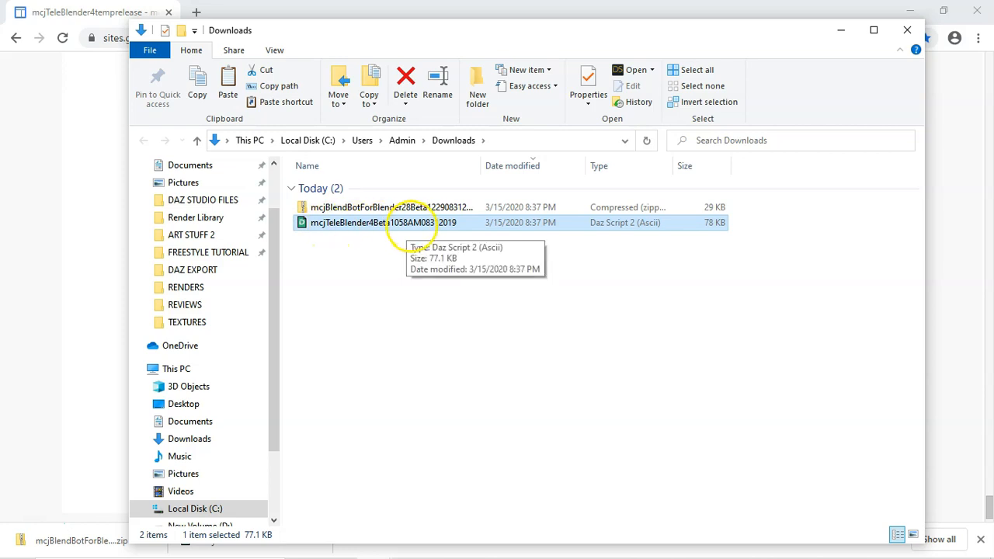
pyautogui.rightClick(431, 222)
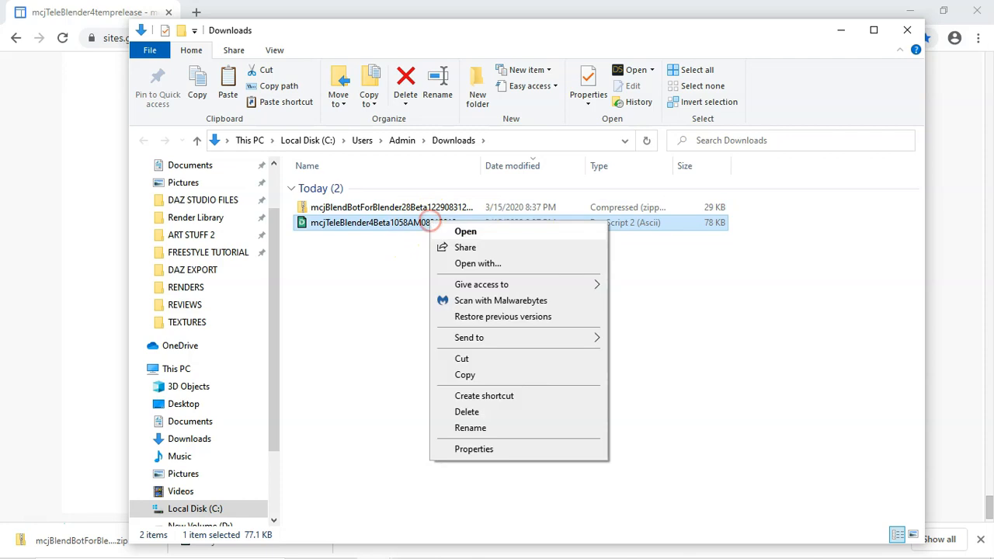
pyautogui.click(482, 374)
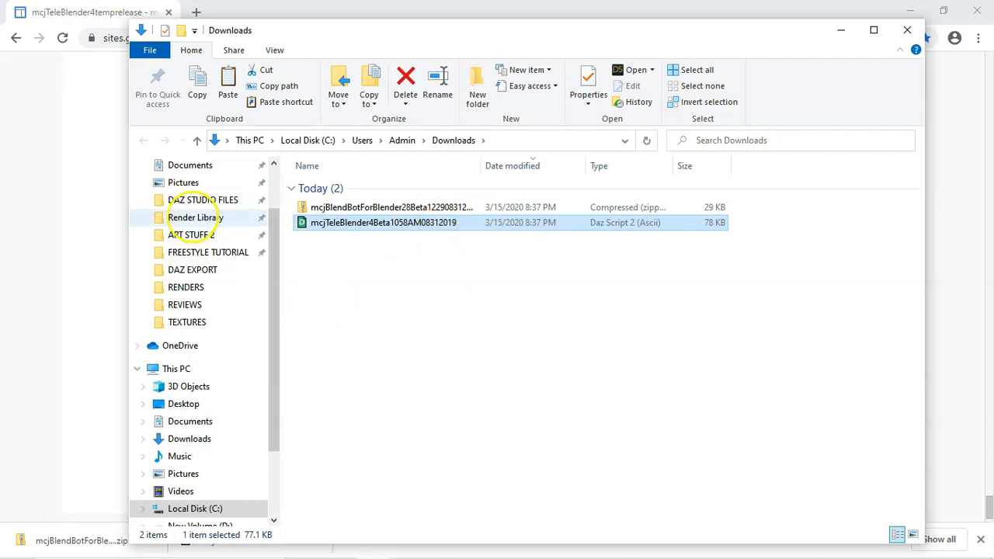
# - Open the mcasual folder inside DAZ STUDIO FILES > My DAZ 3D Library > Scripts and select the mcjTeleBlender4Beta1058AM08312019 script
pyautogui.click(204, 198)
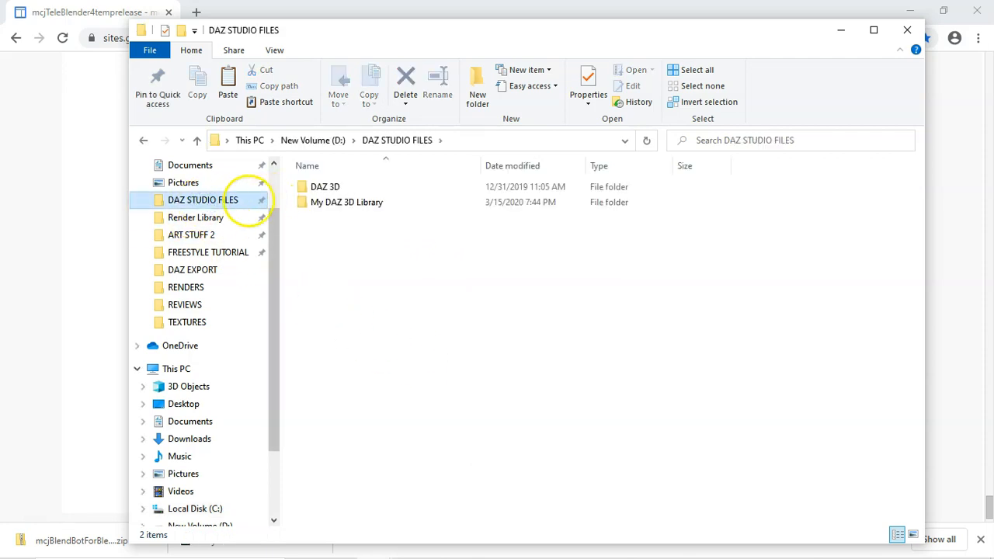
pyautogui.click(313, 201)
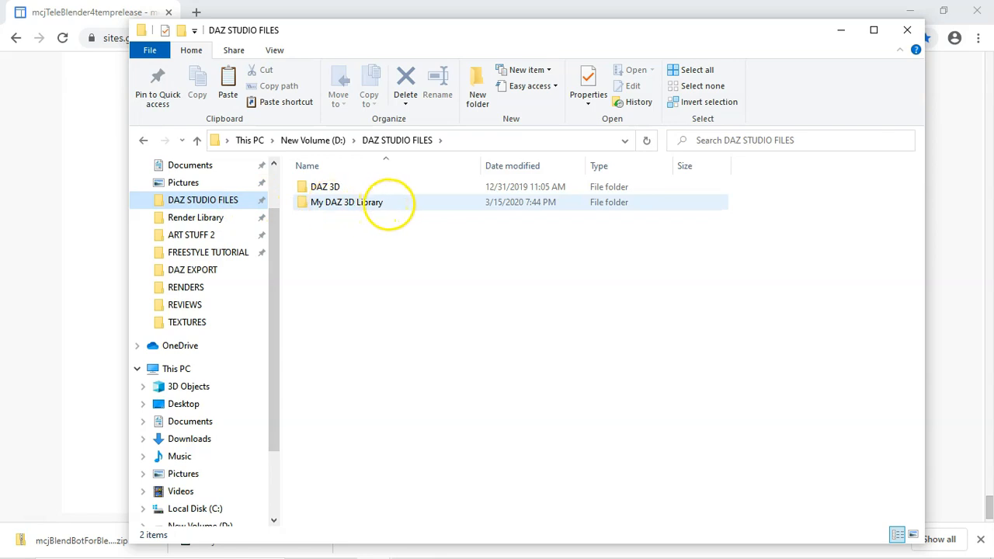
pyautogui.doubleClick(388, 202)
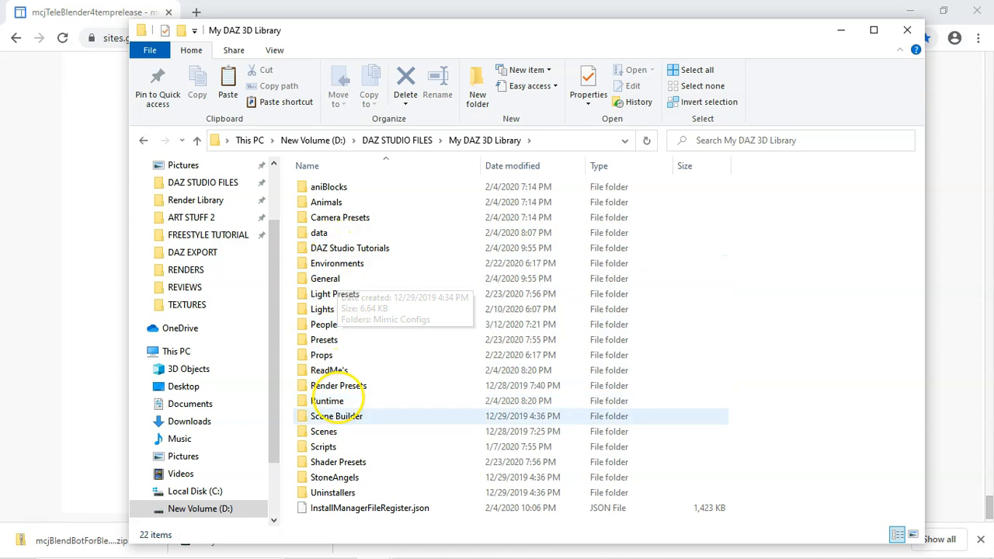
pyautogui.click(340, 449)
pyautogui.doubleClick(342, 447)
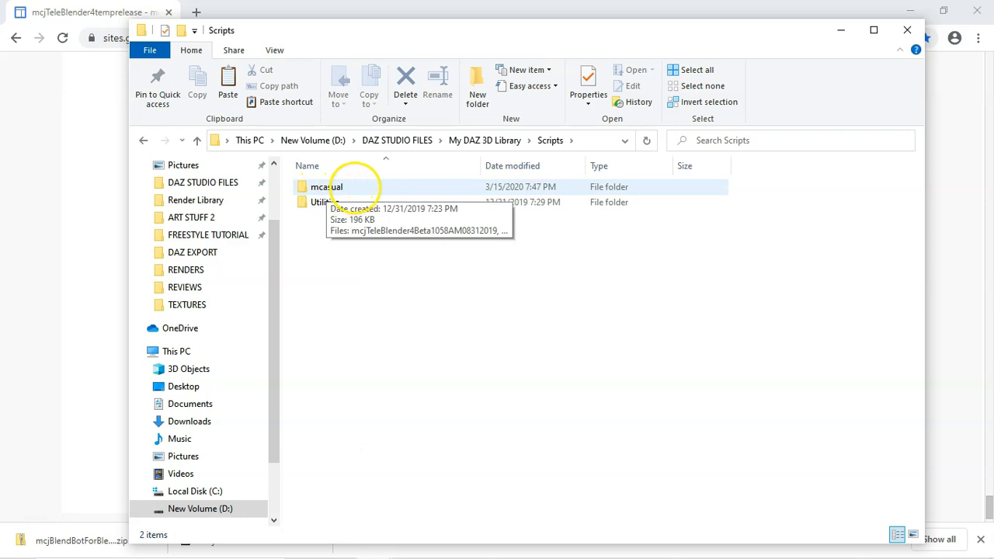
pyautogui.click(354, 187)
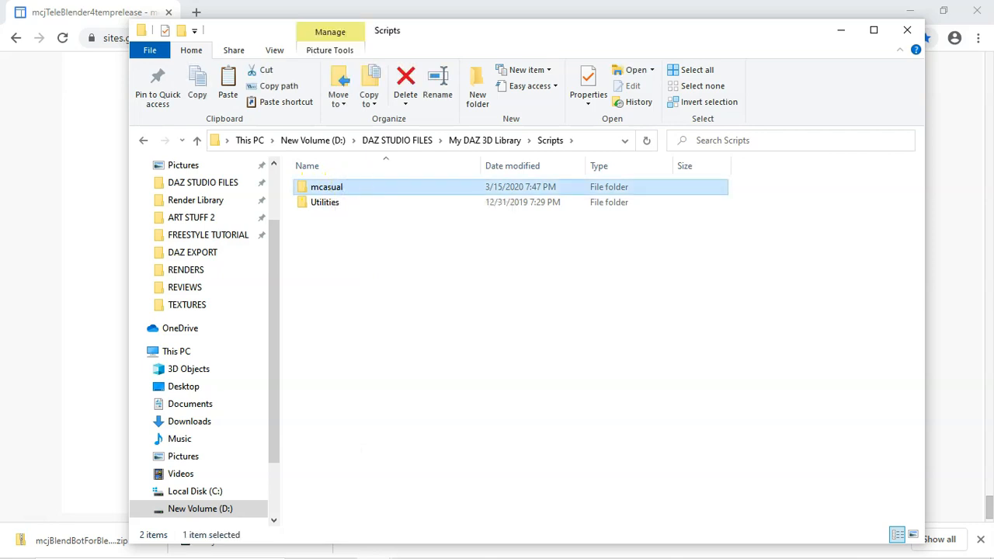
pyautogui.doubleClick(353, 189)
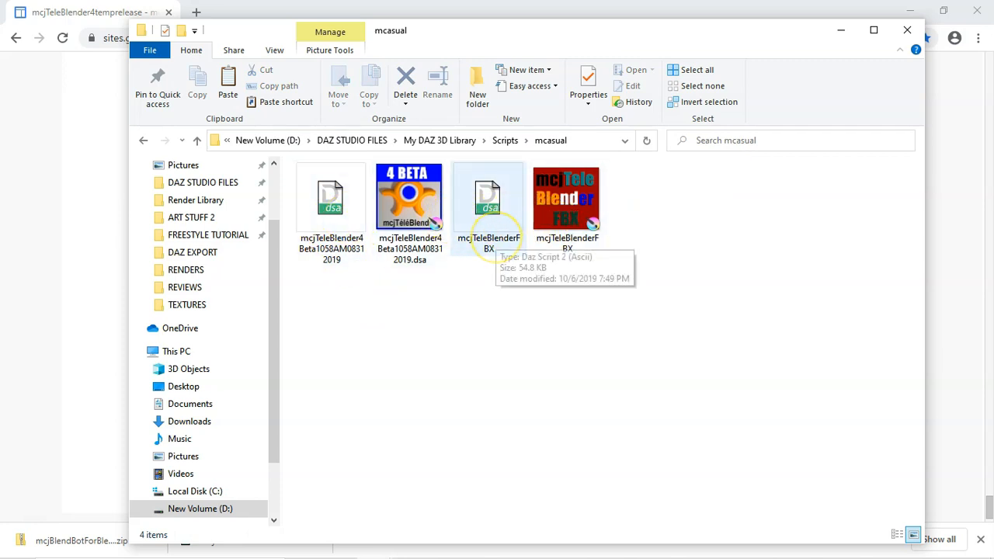
pyautogui.doubleClick(332, 200)
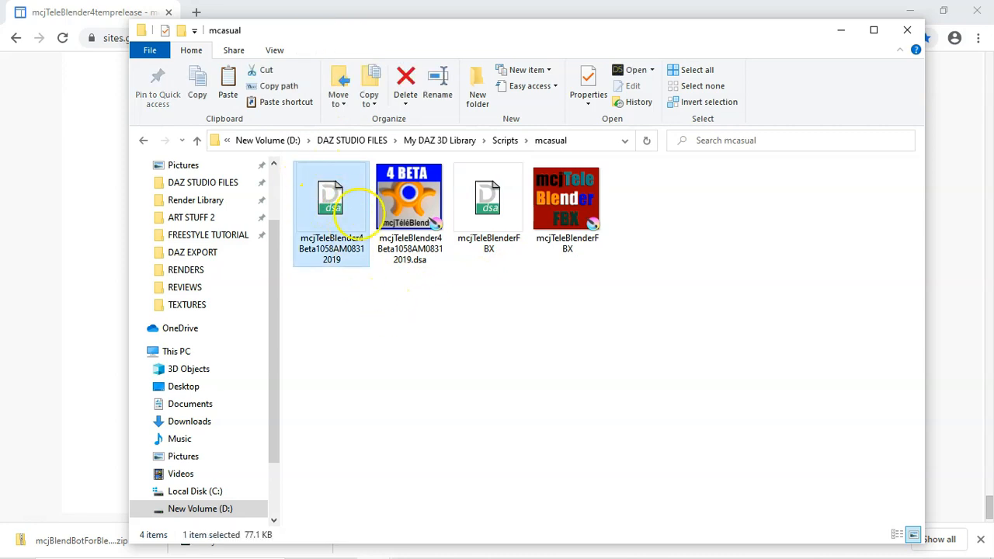
# - Switch to DAZ Studio and review the Content Library's directory scanning and management options
pyautogui.hotkey('alt', 'Tab')
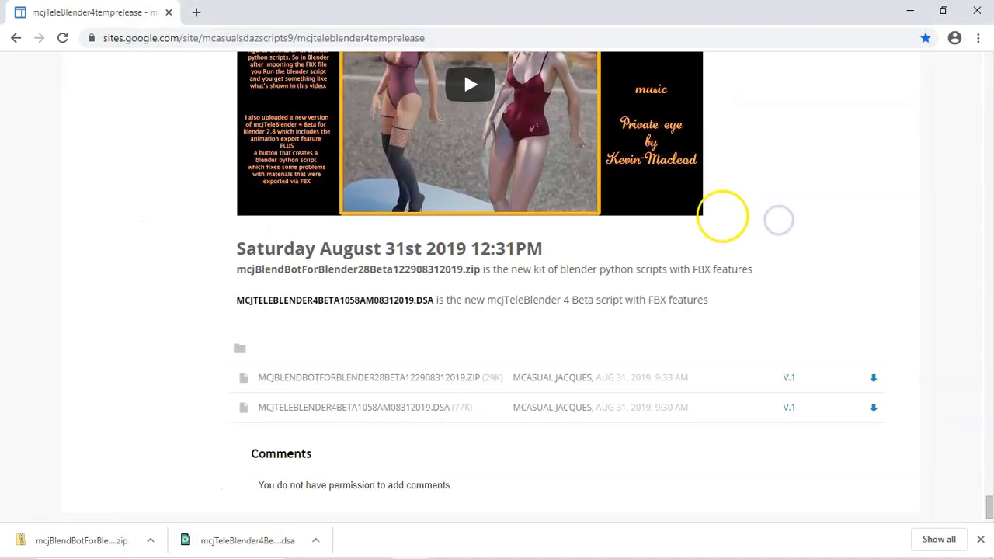
pyautogui.hotkey('alt', 'Tab')
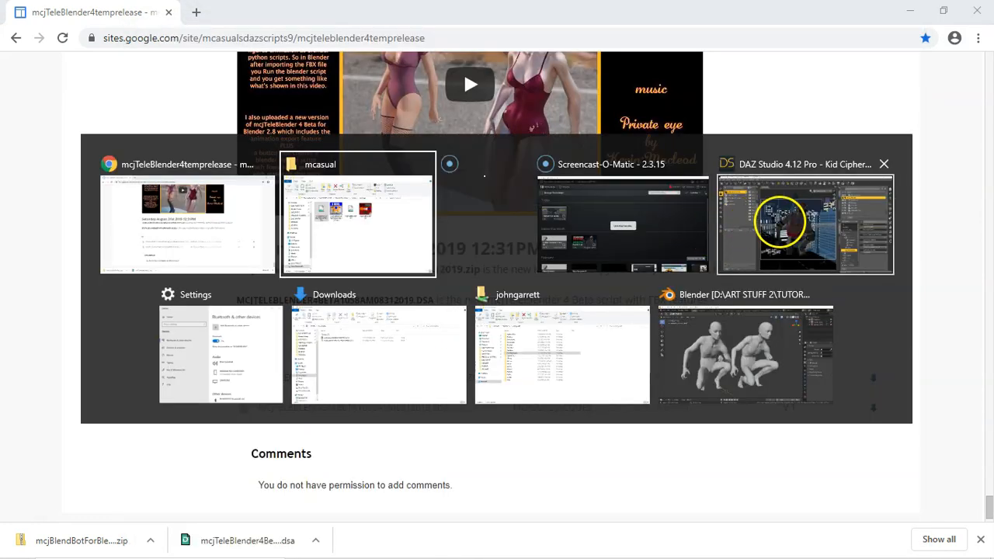
pyautogui.click(775, 222)
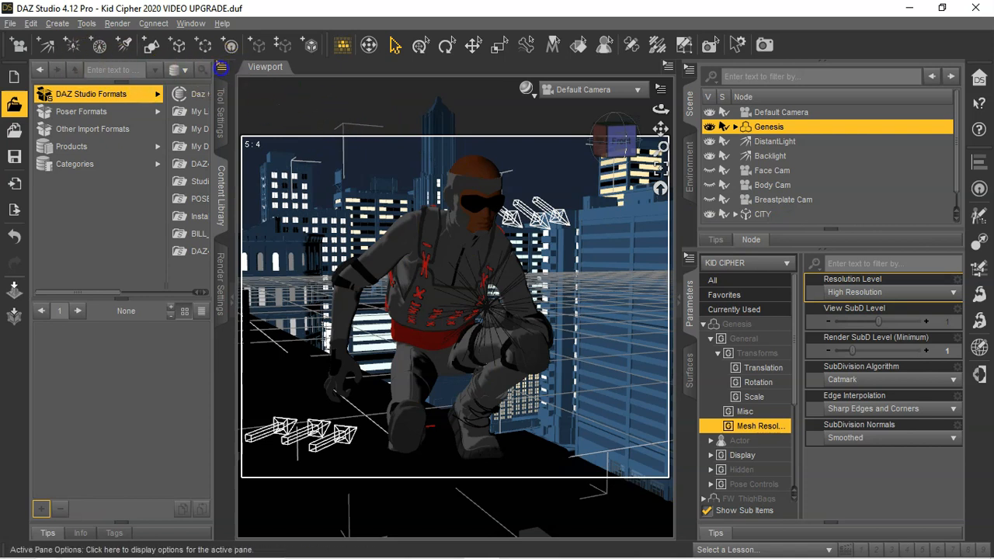
pyautogui.click(222, 68)
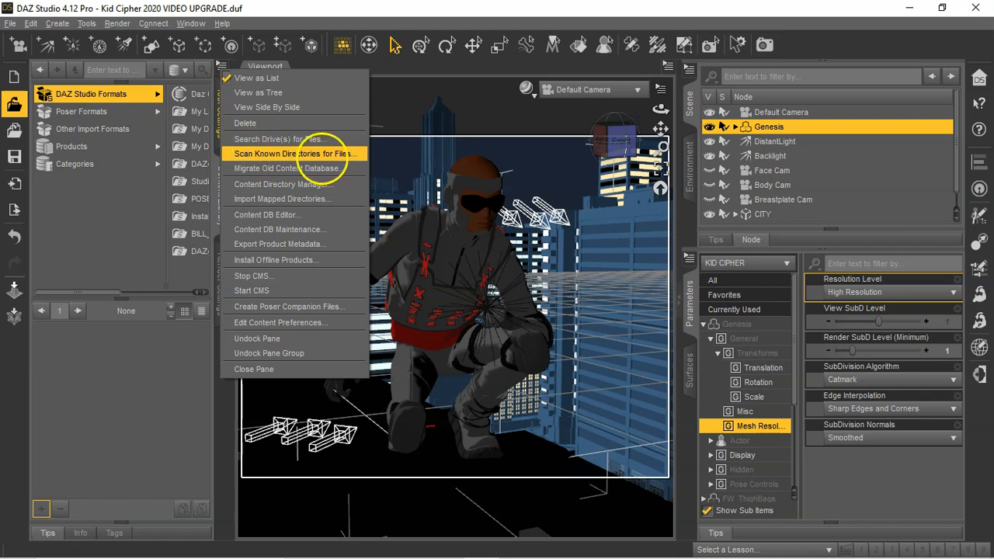
pyautogui.click(371, 8)
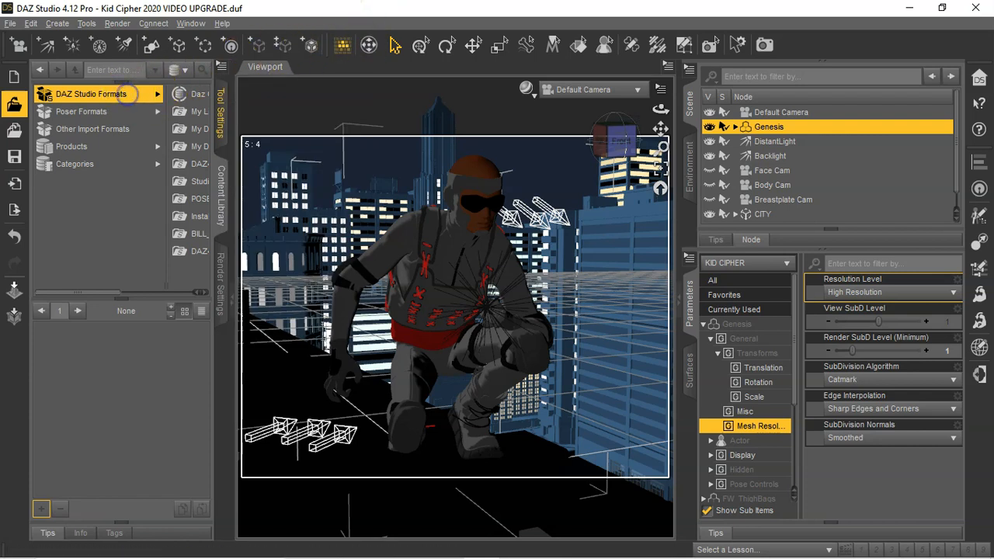
# - Browse the Content Library to My DAZ 3D Library > Scripts > mcasual to list its scripts
pyautogui.moveTo(111, 292); pyautogui.dragTo(152, 293)
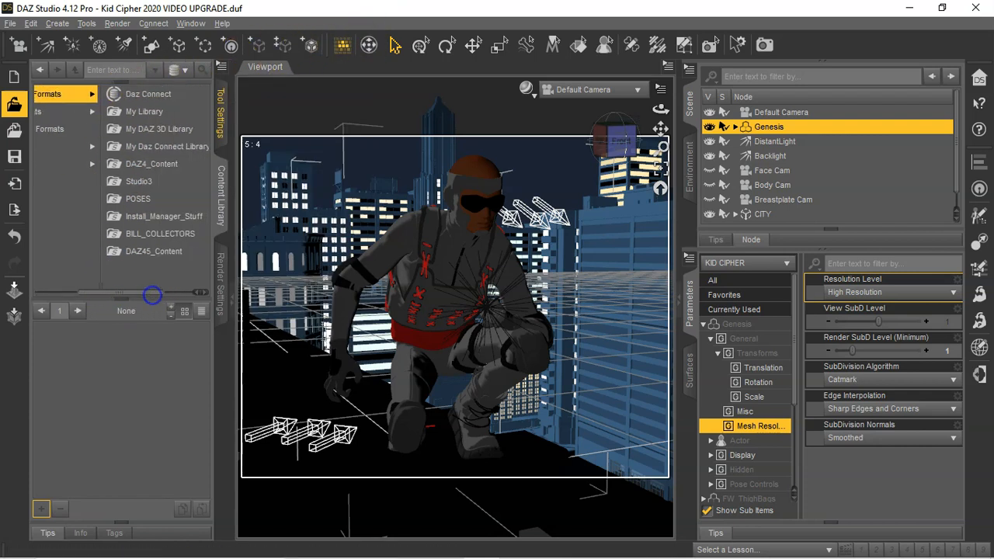
pyautogui.click(163, 129)
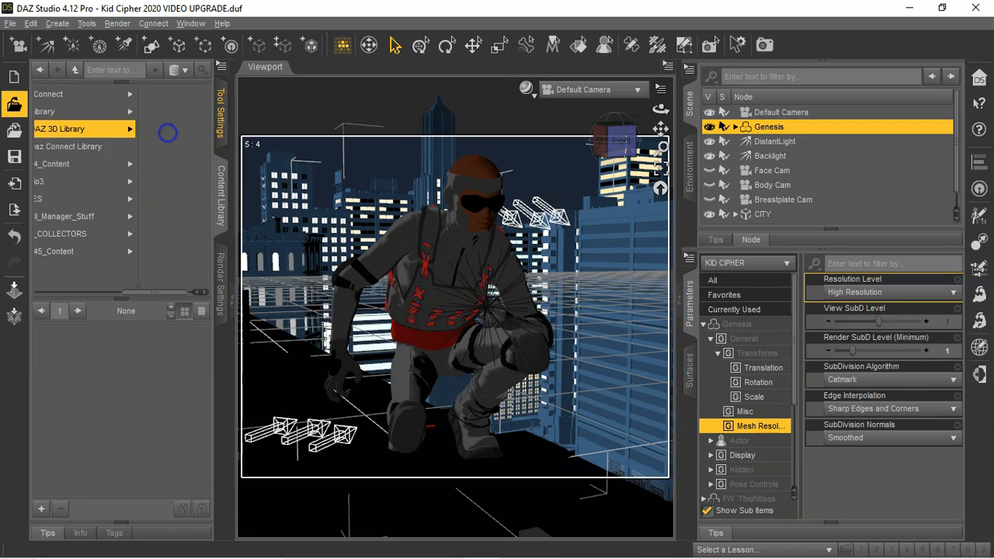
pyautogui.click(195, 291)
pyautogui.scroll(-2, 203, 202)
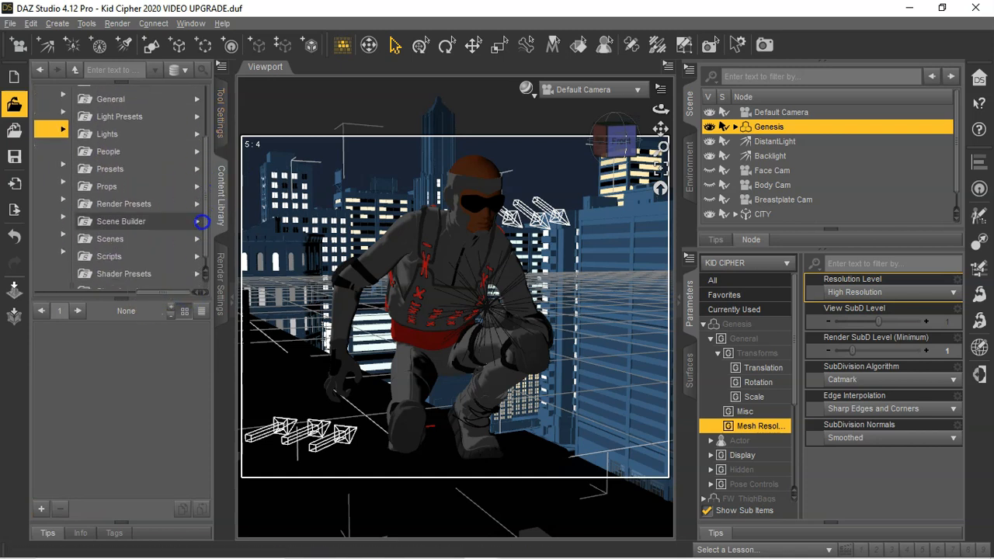
pyautogui.click(126, 257)
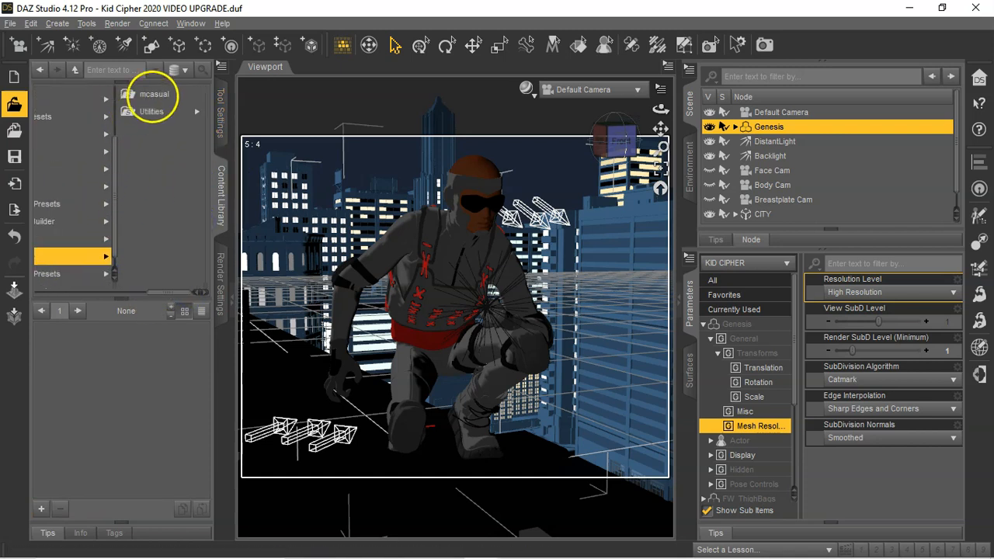
pyautogui.click(153, 94)
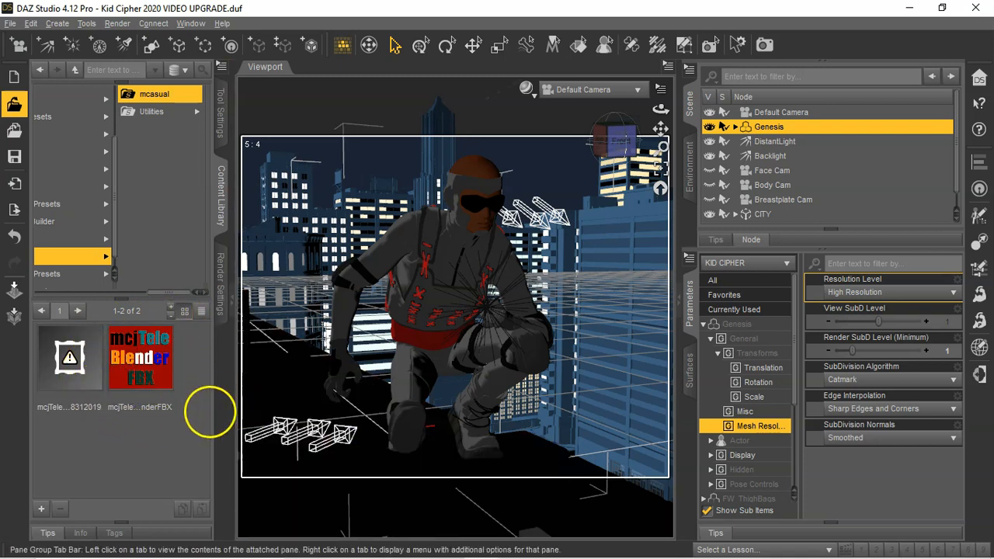
# - Launch the mcjTeleBlender4Beta1058AM08312019 script by merging it from the Desktop, and close its export dialog
pyautogui.click(11, 24)
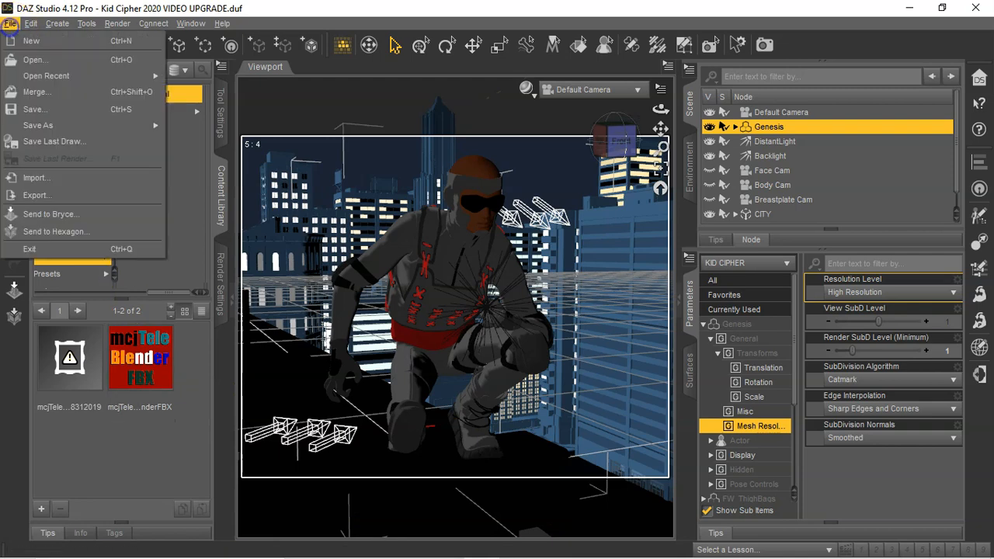
pyautogui.click(39, 92)
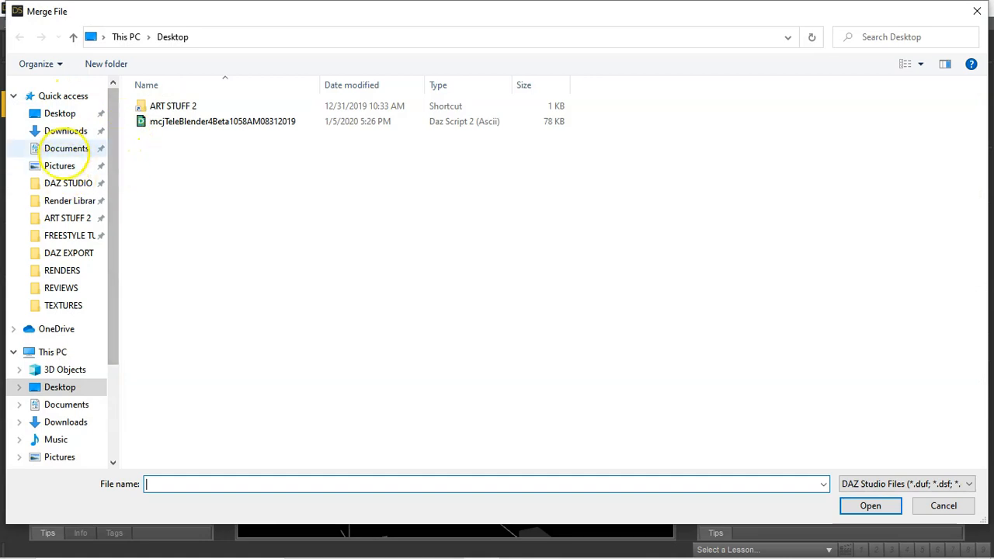
pyautogui.click(63, 113)
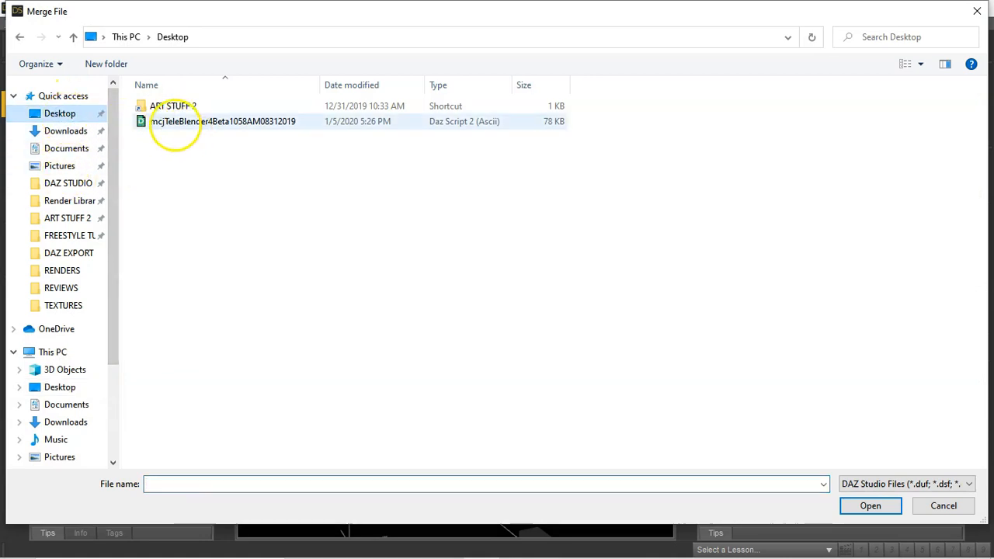
pyautogui.click(142, 122)
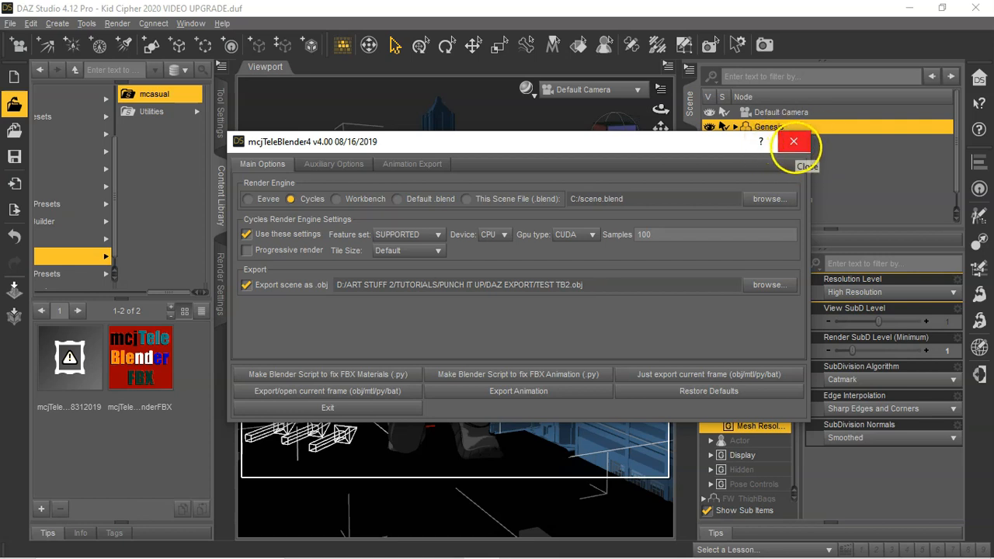
pyautogui.click(794, 141)
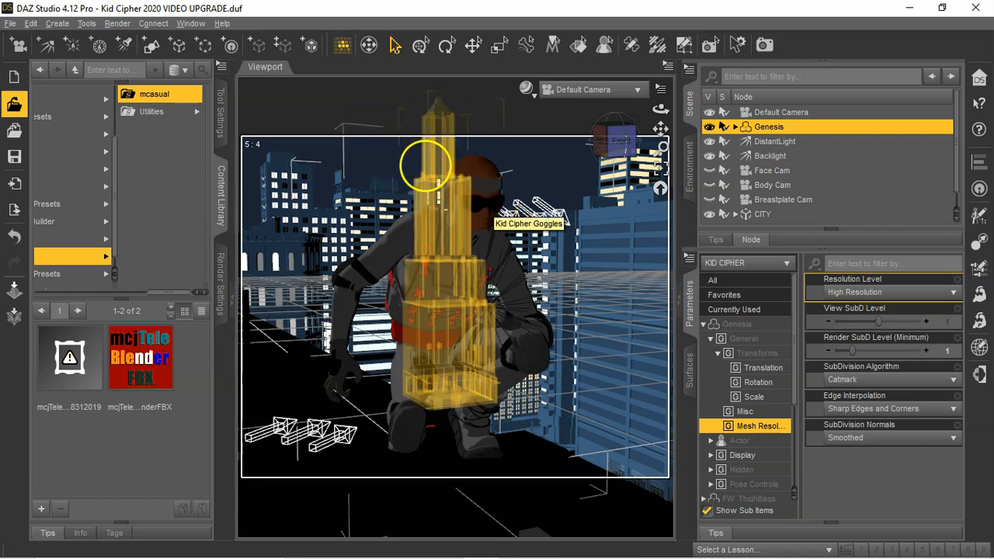
pyautogui.hotkey('alt', 'Tab')
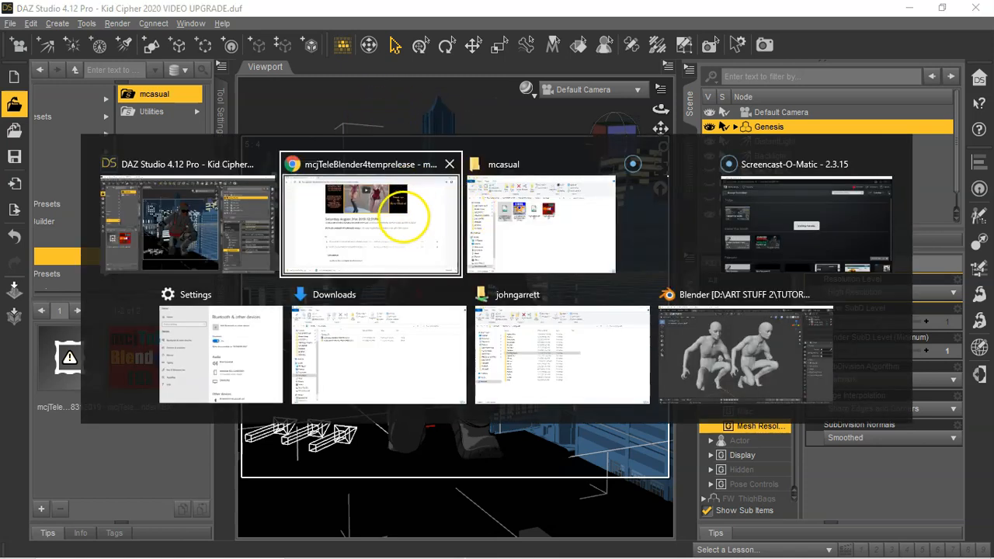
pyautogui.click(537, 249)
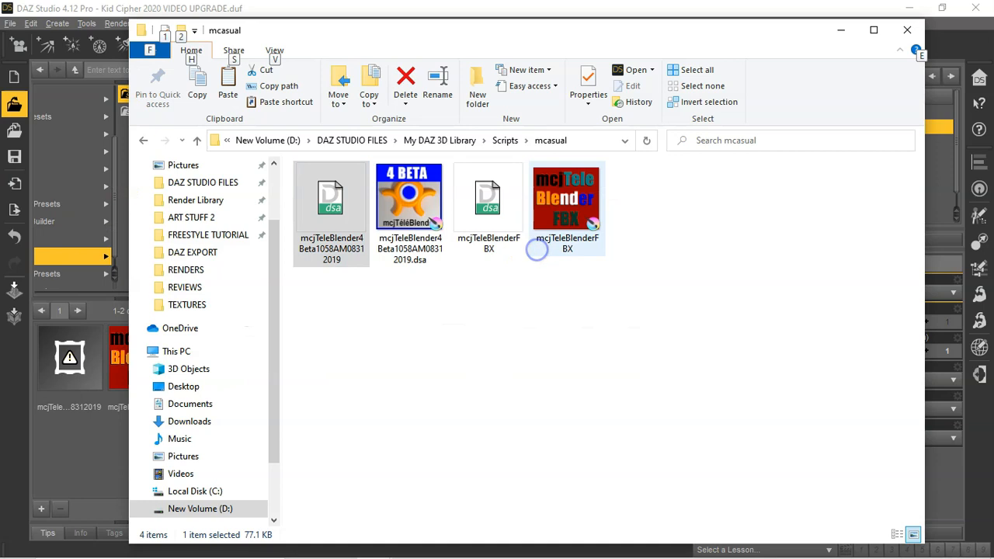
pyautogui.hotkey('alt', 'Tab')
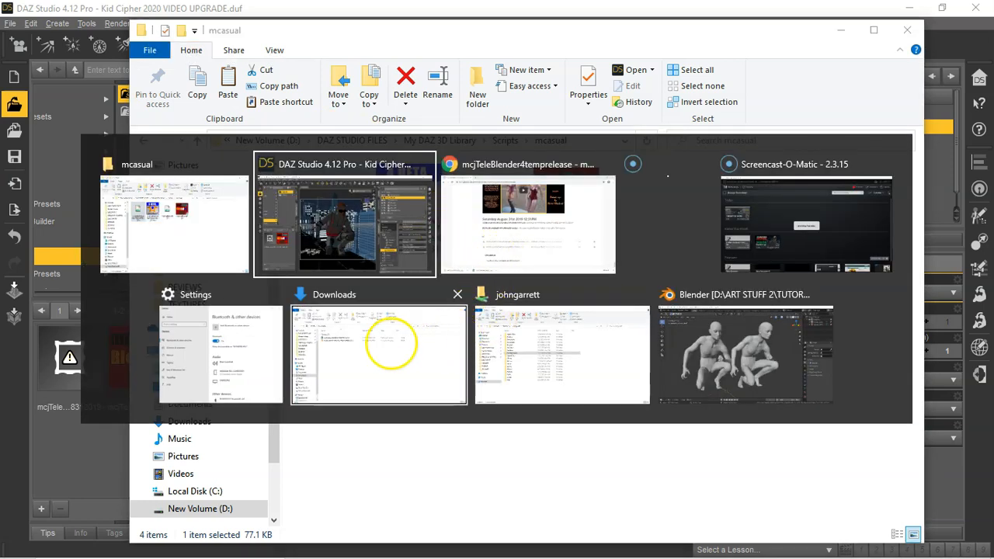
pyautogui.click(362, 351)
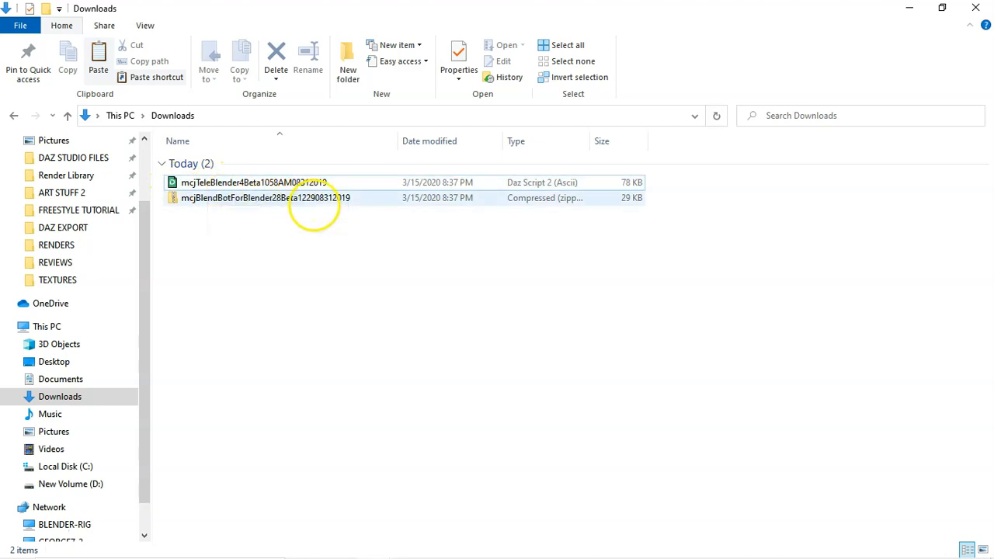
pyautogui.click(249, 199)
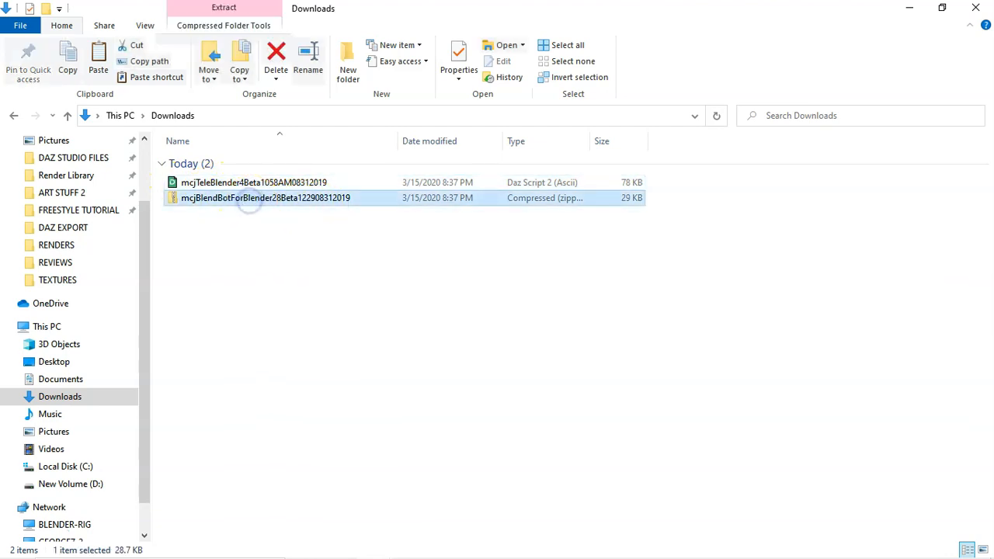
pyautogui.rightClick(265, 201)
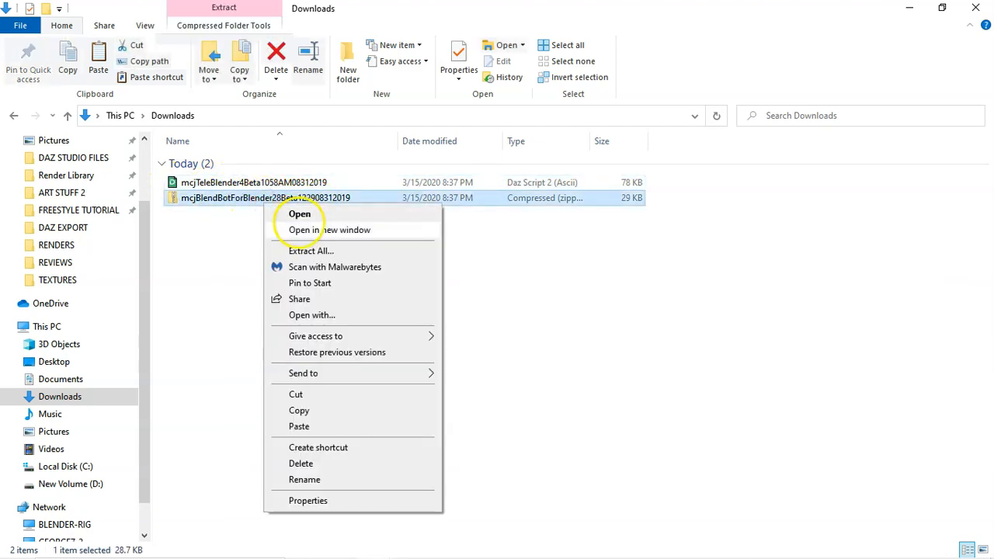
pyautogui.click(311, 252)
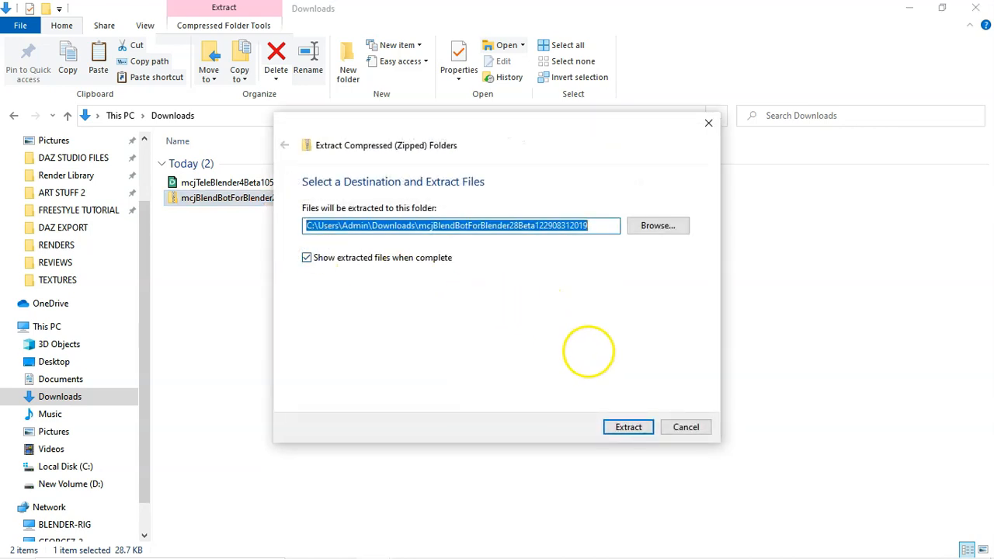
pyautogui.click(626, 427)
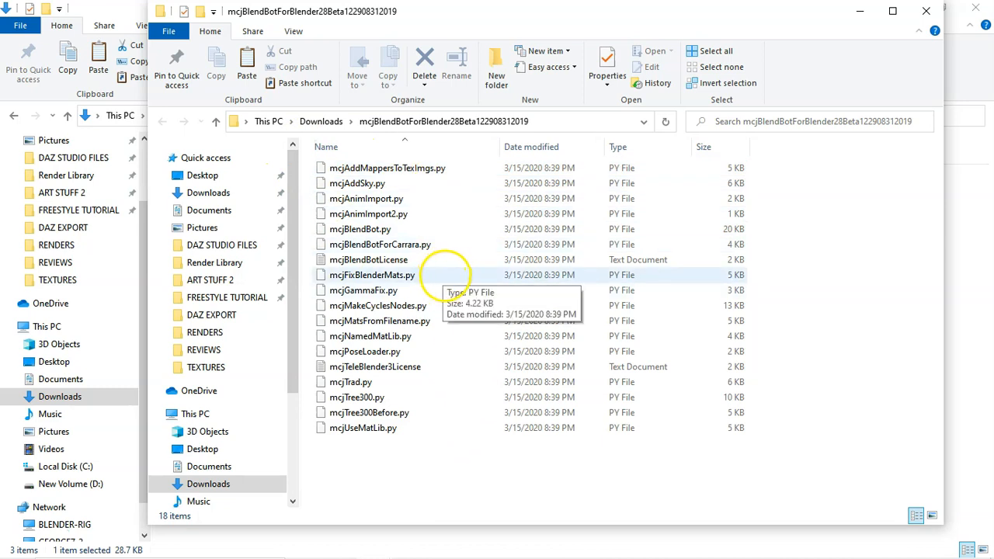
# - Copy all the extracted BlendBot files and open Program Files > Blender Foundation > Blender 2.81 > 2.81 > scripts > modules on Local Disk (C:)
pyautogui.hotkey('ctrl', 'a')
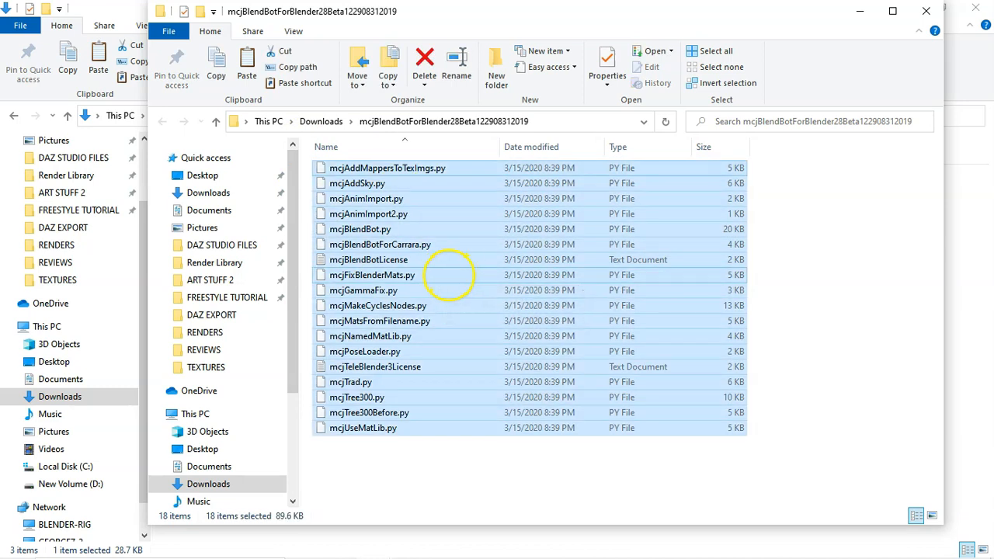
pyautogui.hotkey('ctrl', 'c')
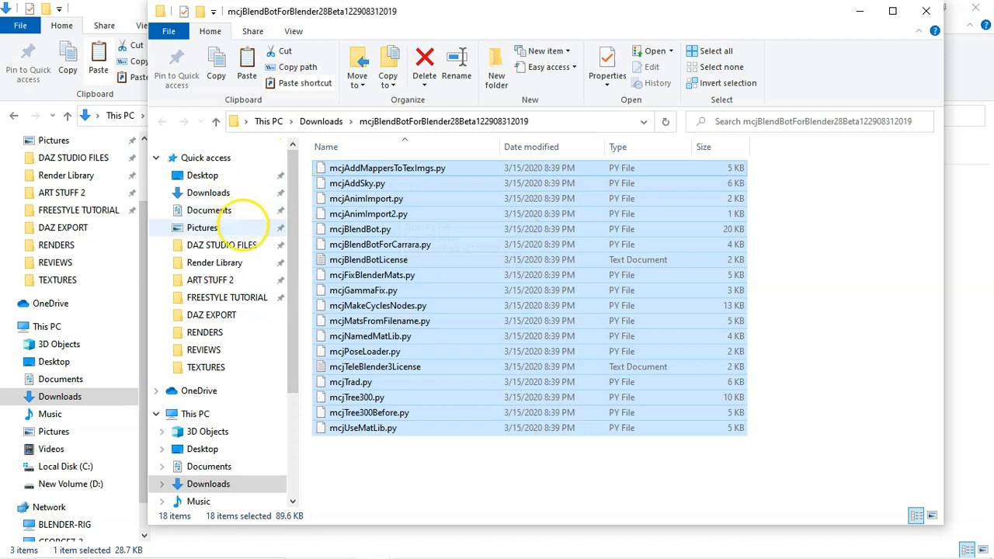
pyautogui.scroll(-3, 294, 319)
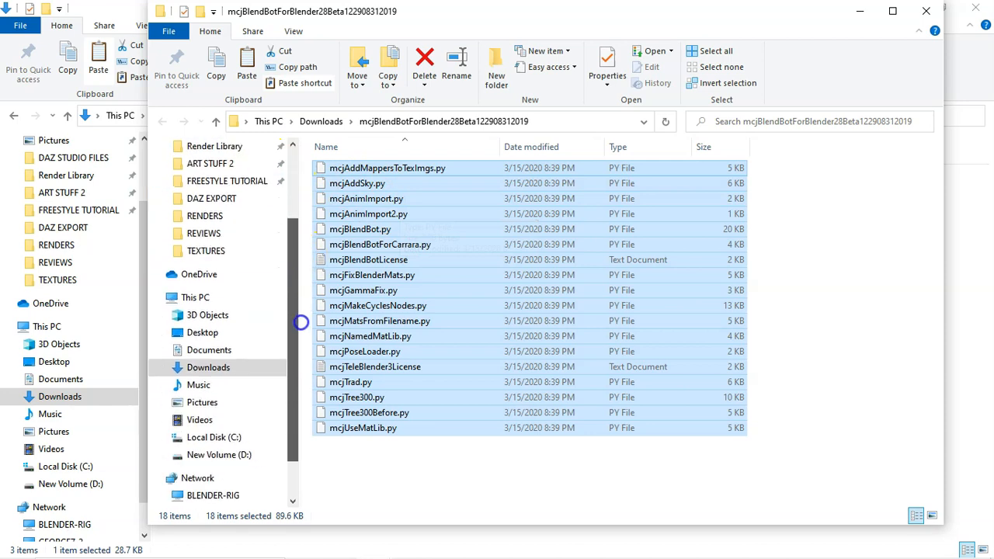
pyautogui.scroll(-1, 295, 349)
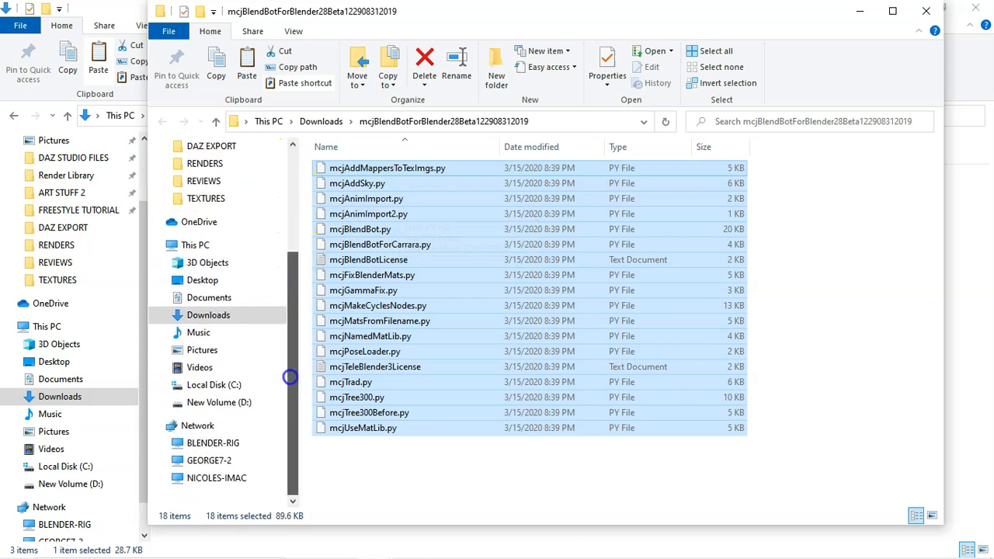
pyautogui.click(228, 384)
pyautogui.doubleClick(393, 184)
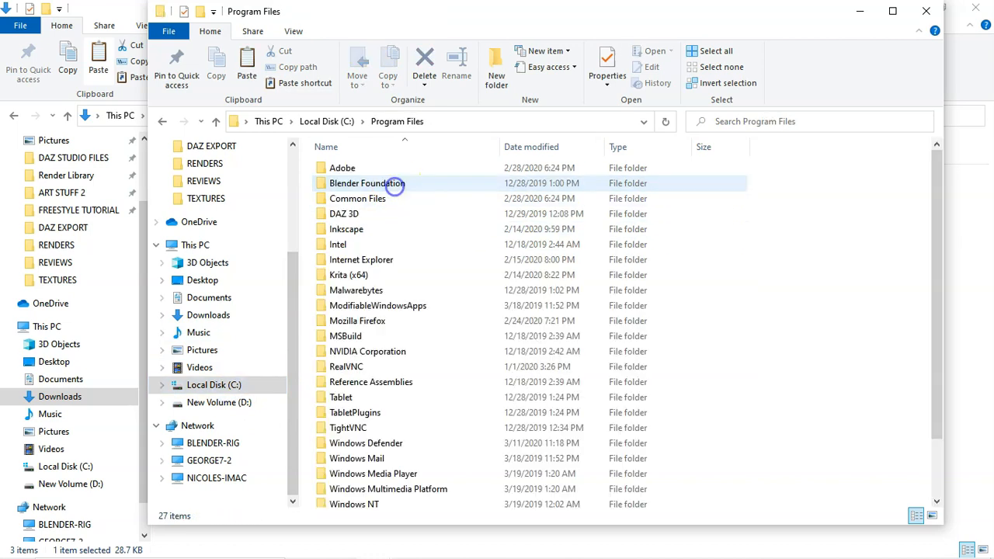
pyautogui.doubleClick(412, 185)
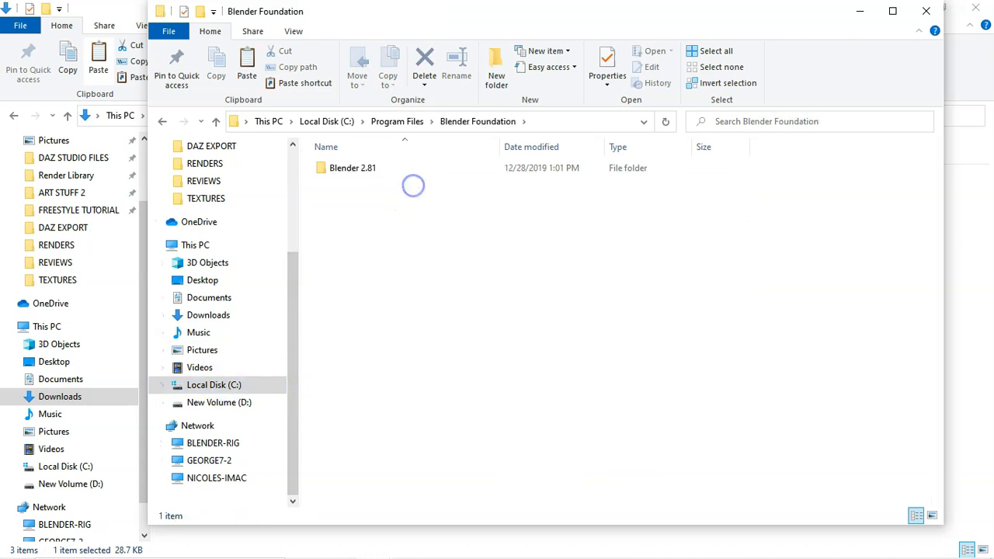
pyautogui.doubleClick(353, 168)
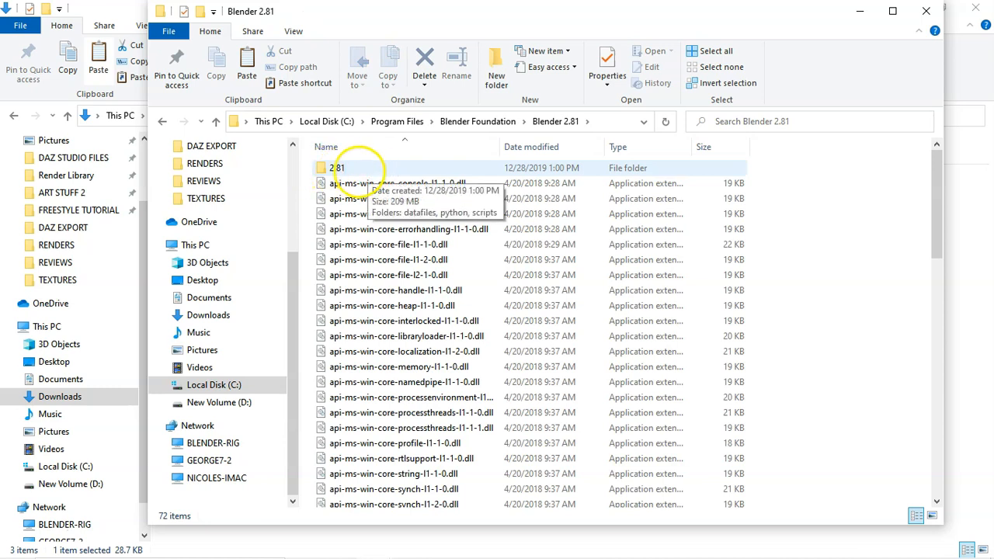
pyautogui.doubleClick(357, 168)
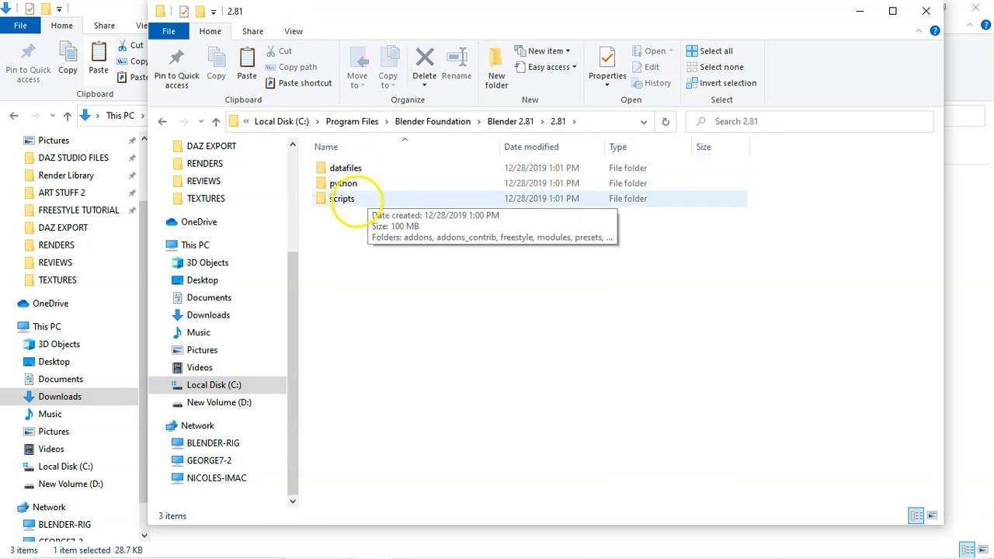
pyautogui.doubleClick(359, 198)
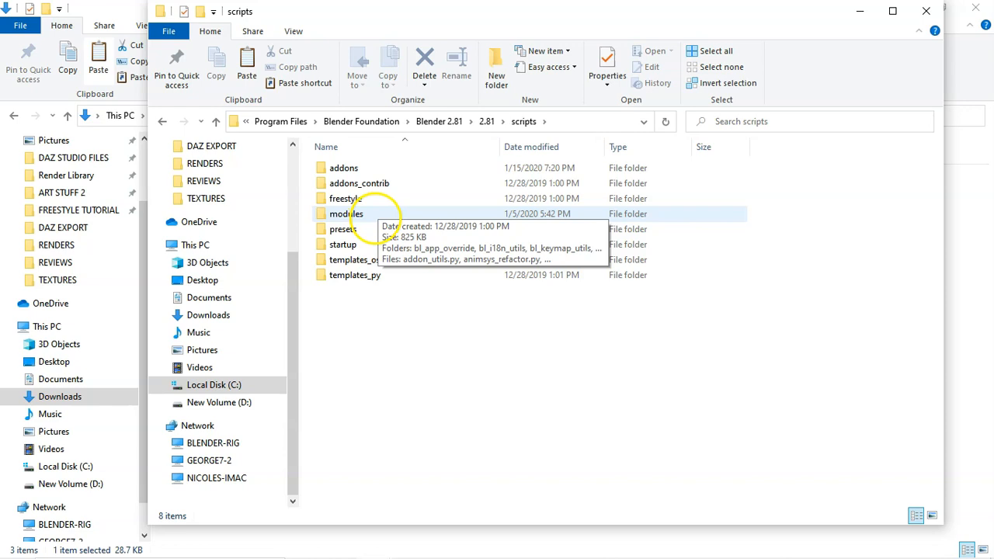
pyautogui.doubleClick(378, 212)
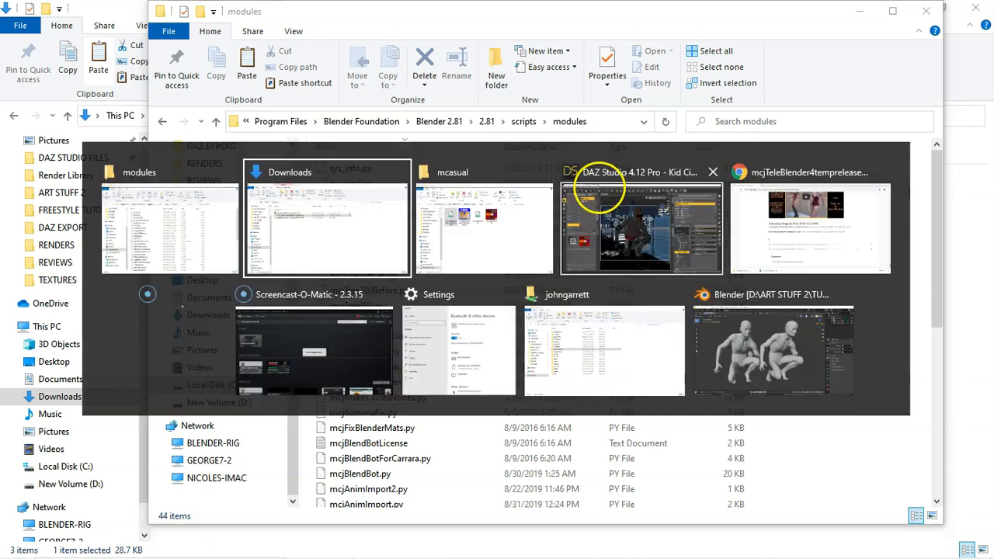
# - In the networked Mac's user folder, browse to Library > Application Support > Blender > 2.82 > scripts > addons to examine the script files
pyautogui.hotkey('alt', 'Tab')
pyautogui.click(601, 342)
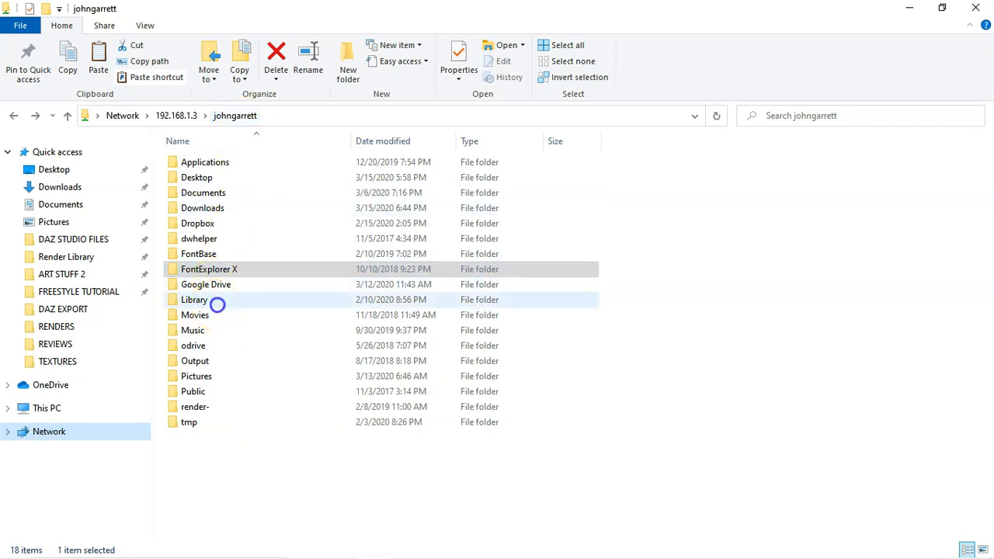
pyautogui.doubleClick(217, 306)
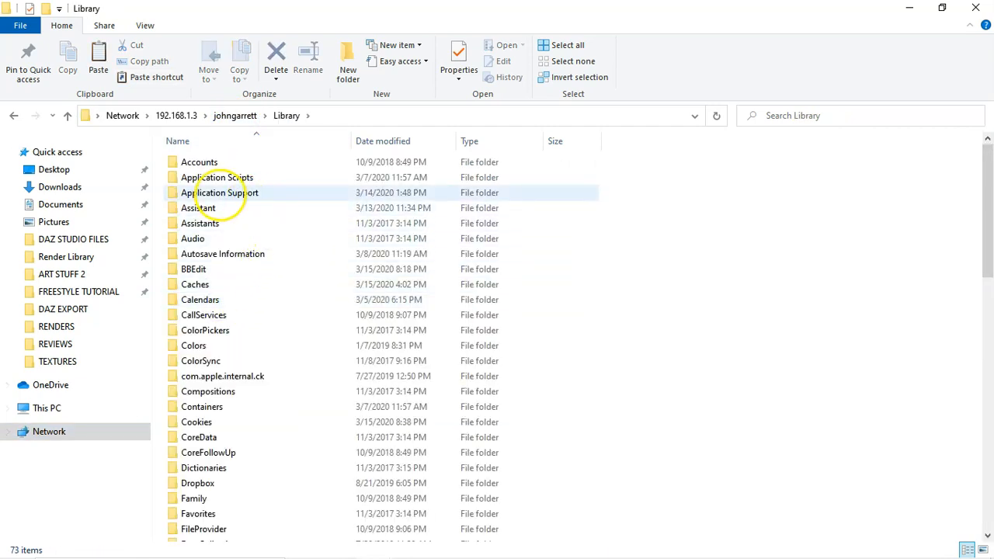
pyautogui.doubleClick(268, 194)
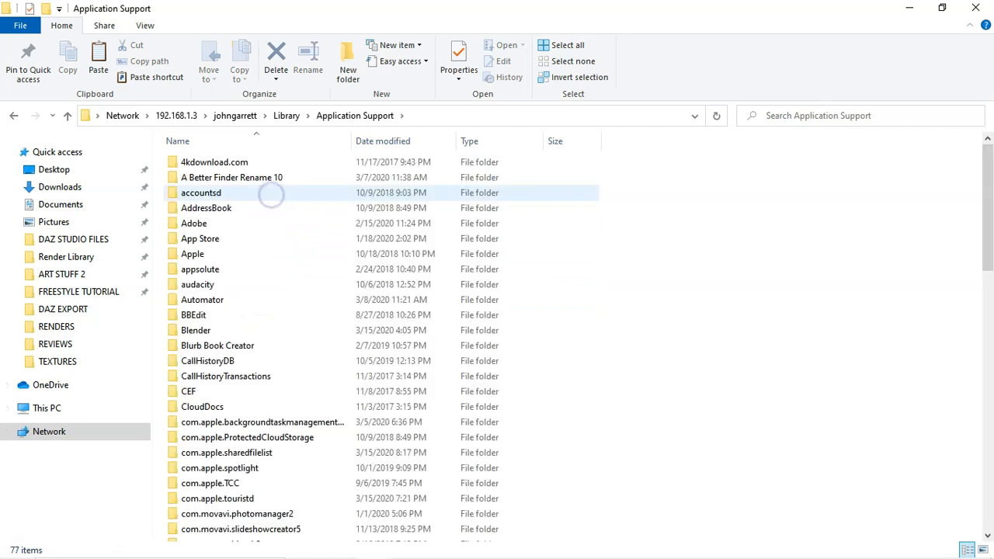
pyautogui.doubleClick(222, 330)
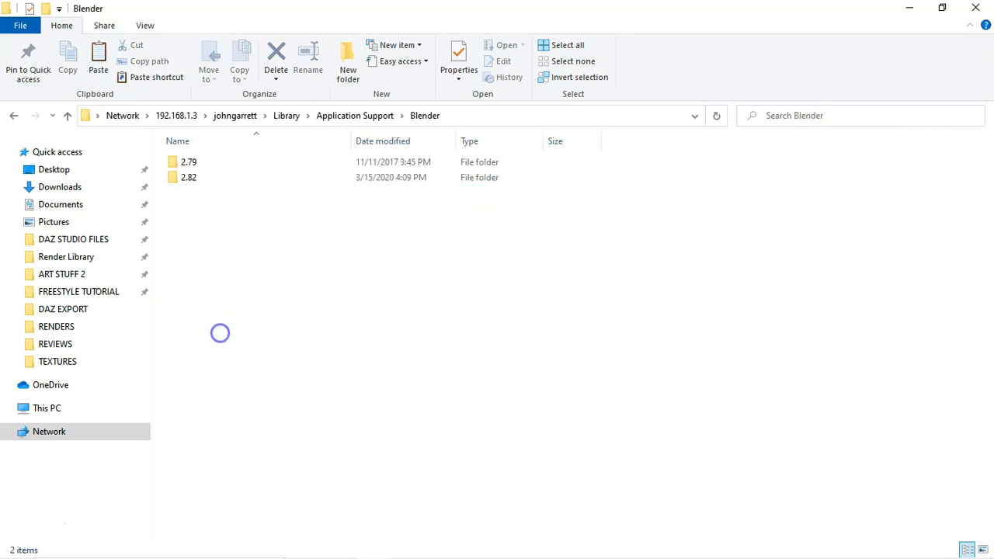
pyautogui.click(202, 177)
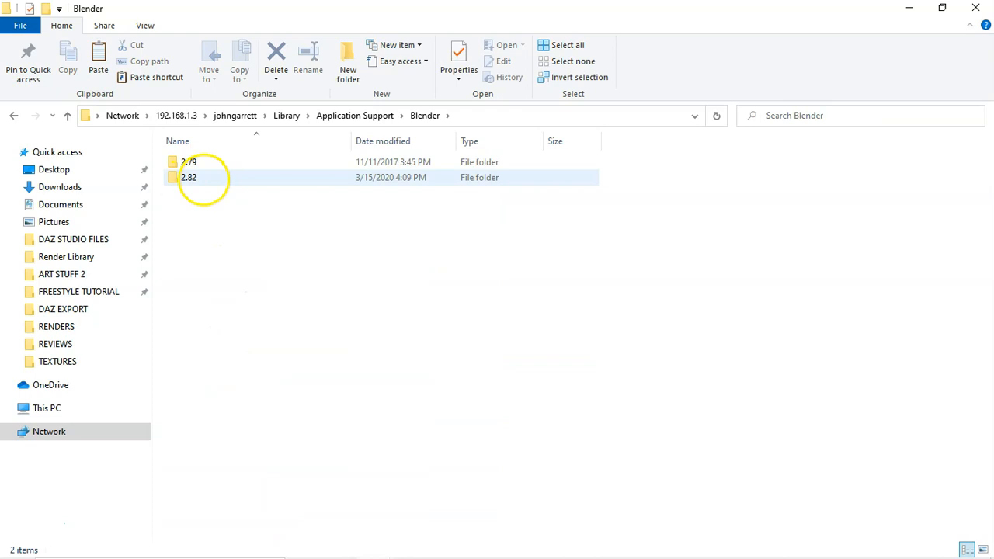
pyautogui.doubleClick(206, 178)
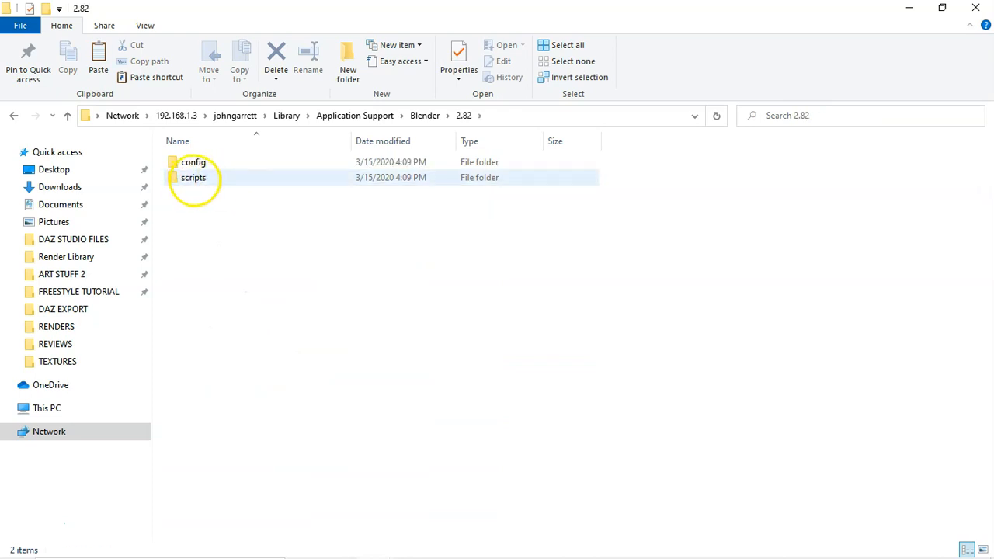
pyautogui.doubleClick(223, 180)
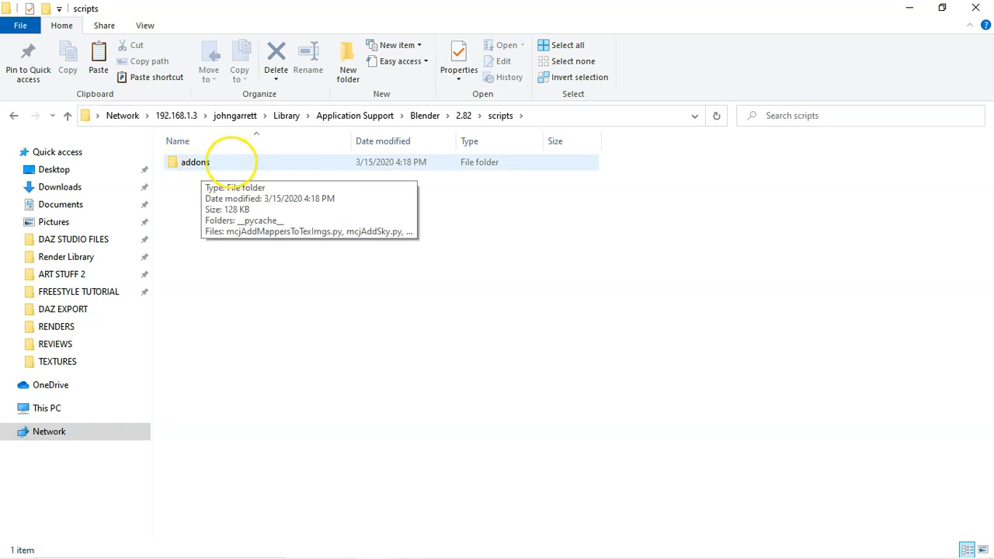
pyautogui.click(222, 163)
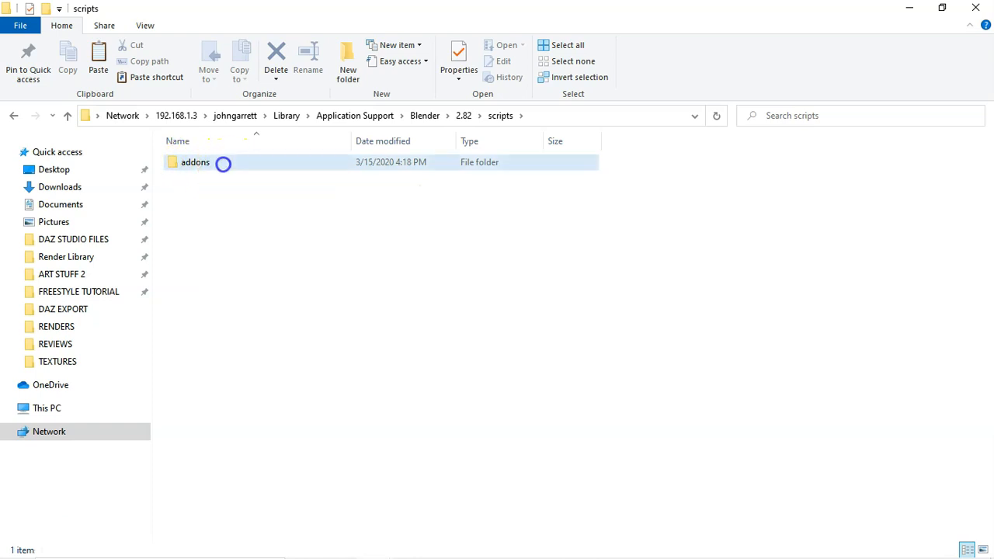
pyautogui.doubleClick(228, 163)
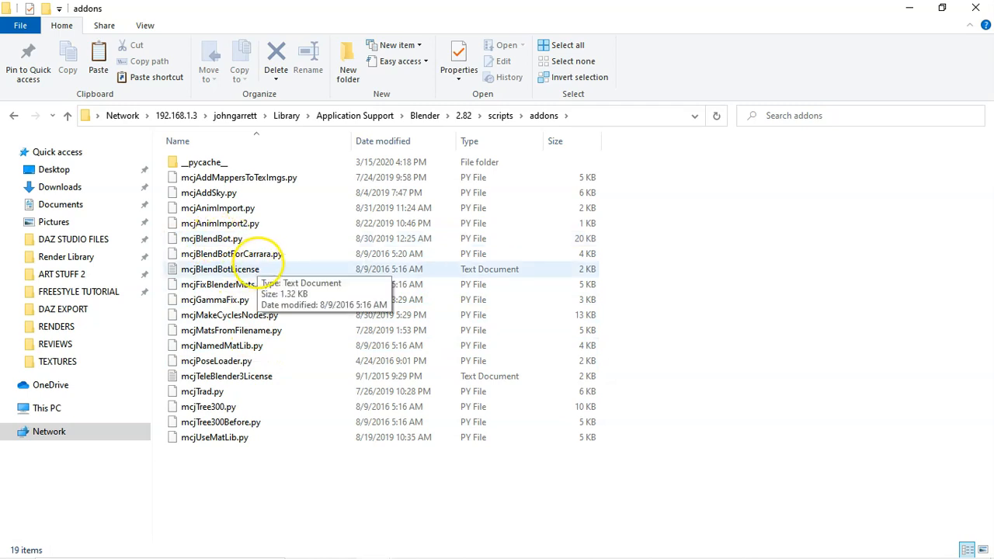
# - Switch to DAZ Studio and delete DistantLight, Backlight, Face Cam, Body Cam and Breastplate Cam from the scene
pyautogui.hotkey('alt', 'Tab')
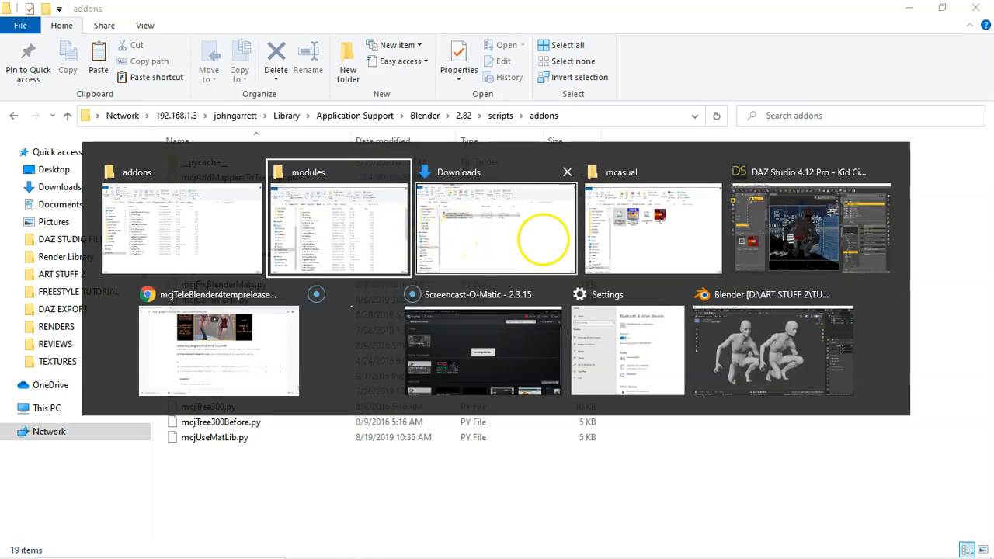
pyautogui.click(804, 233)
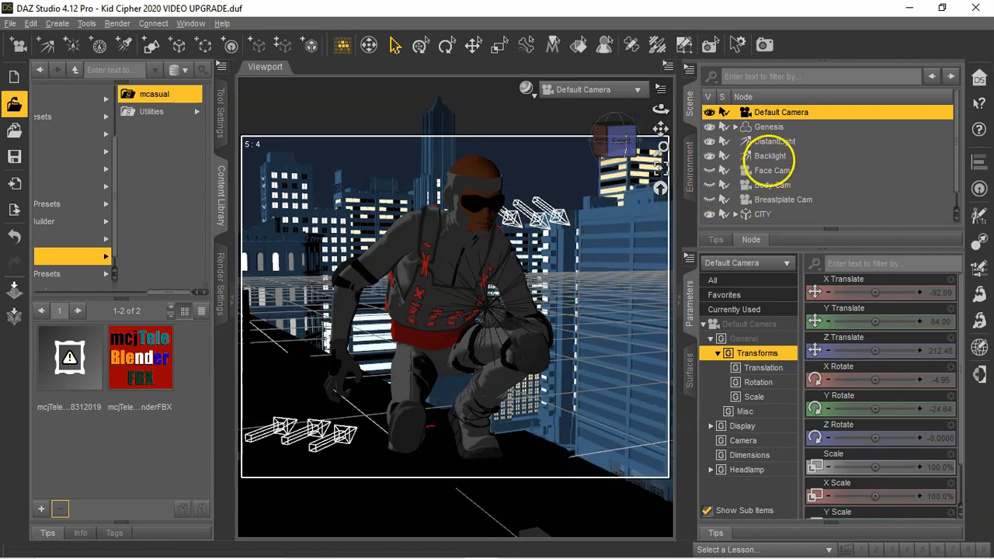
pyautogui.click(808, 141)
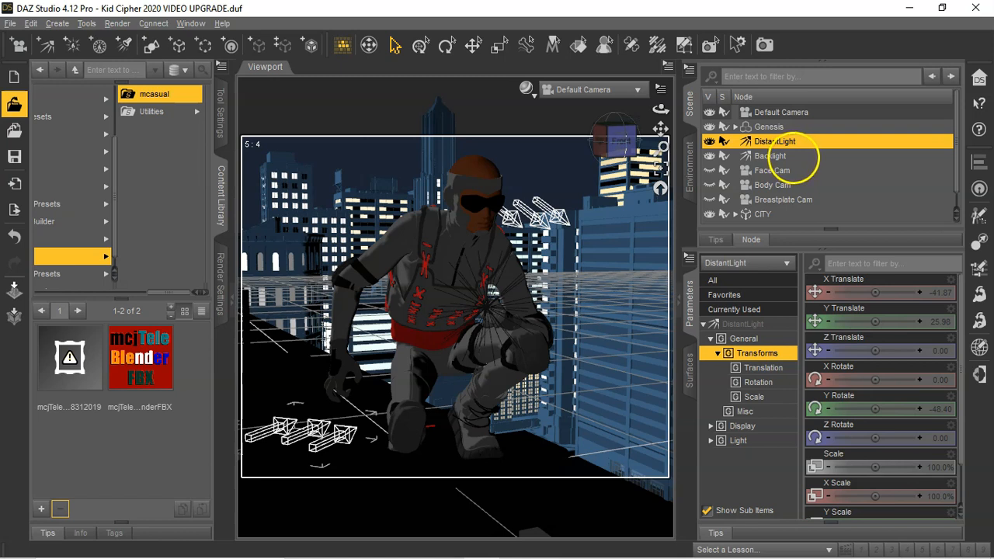
pyautogui.keyDown('ctrl'); pyautogui.click(791, 156); pyautogui.keyUp('ctrl')
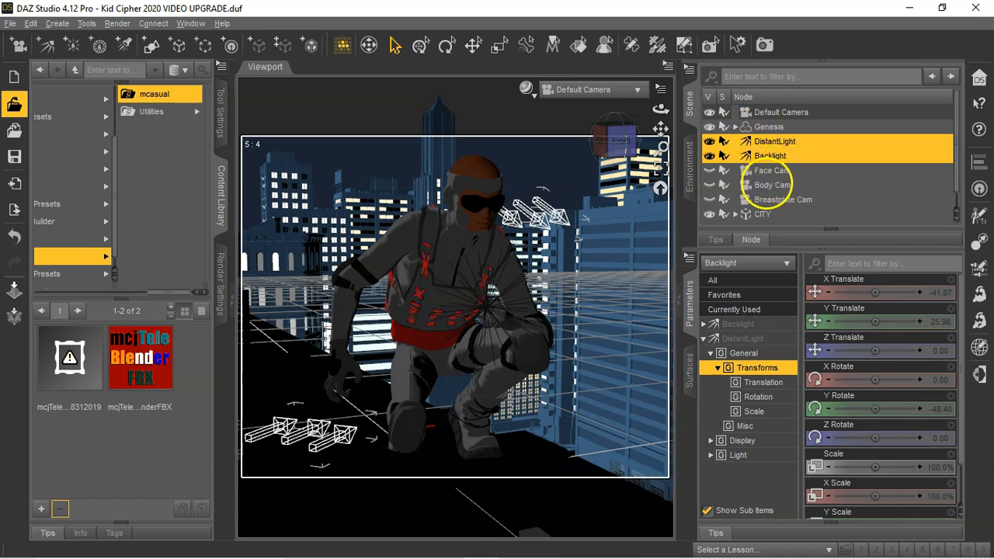
pyautogui.keyDown('shift'); pyautogui.click(819, 201); pyautogui.keyUp('shift')
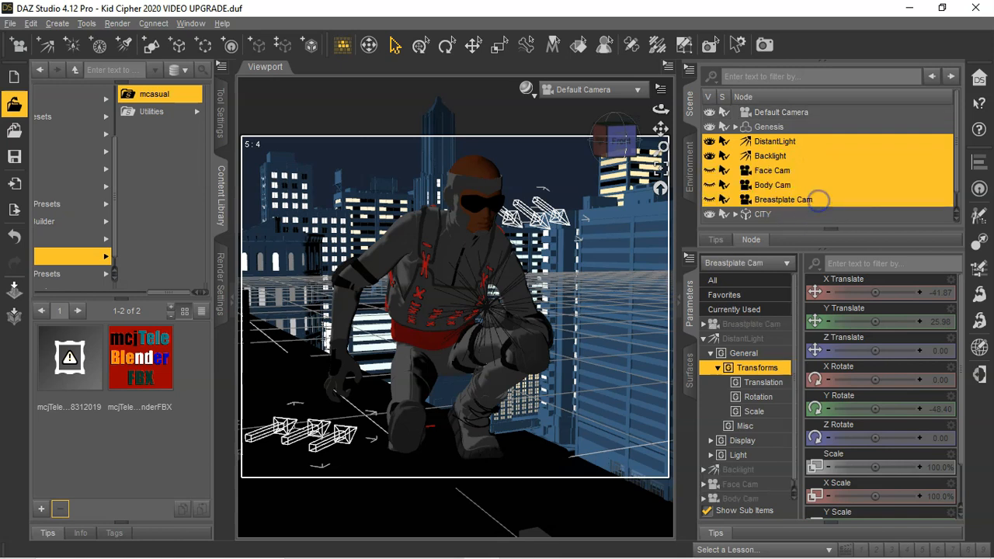
pyautogui.rightClick(808, 144)
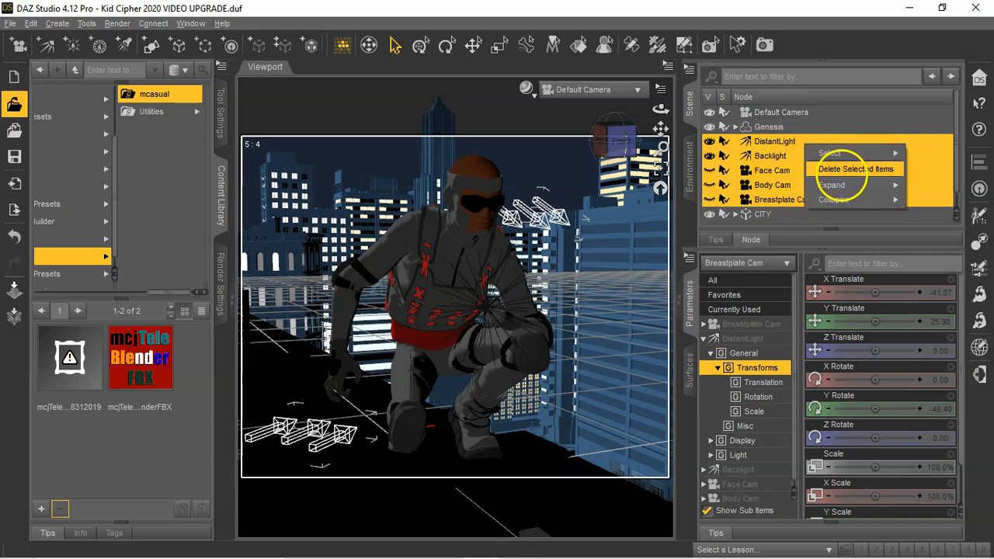
pyautogui.click(847, 174)
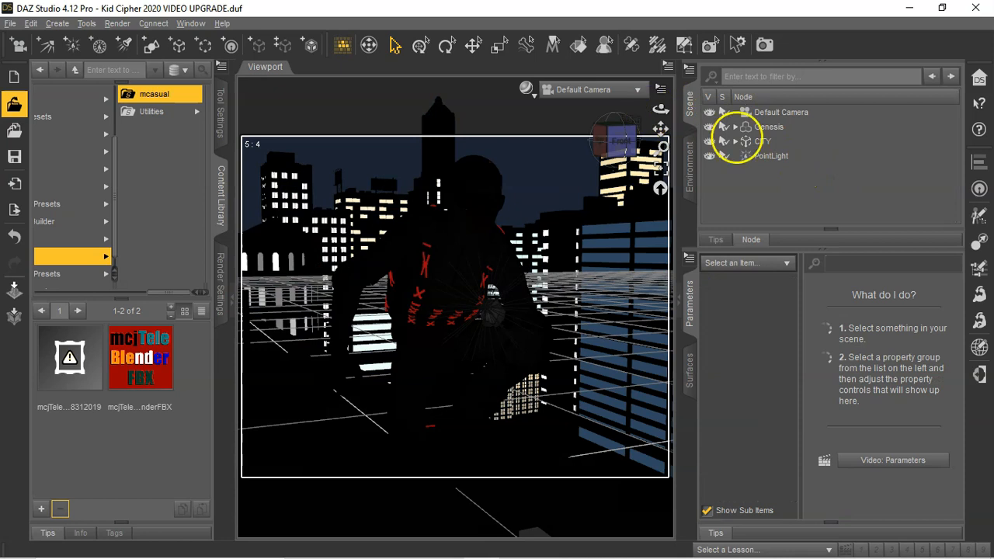
# - Delete the PointLight from the scene
pyautogui.click(773, 156)
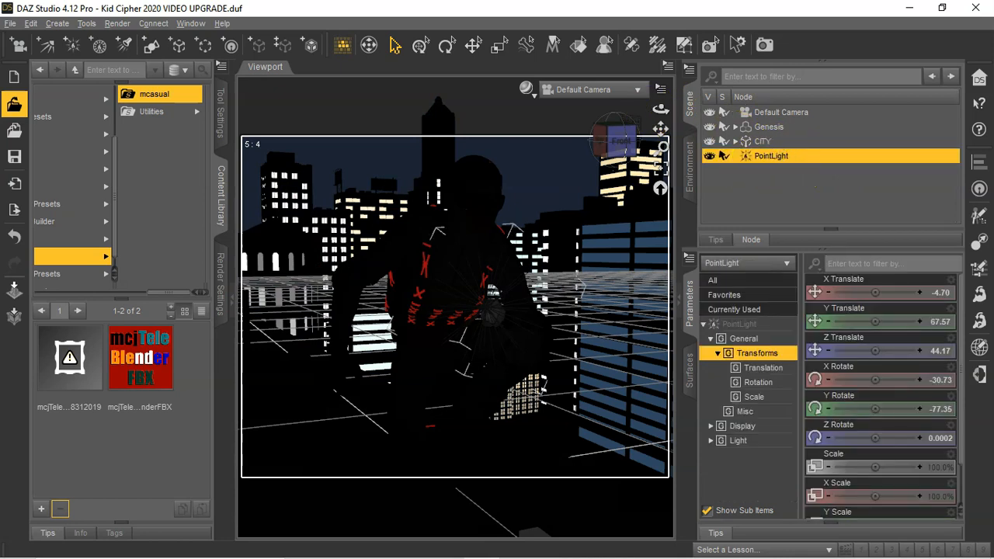
pyautogui.rightClick(800, 158)
pyautogui.click(827, 182)
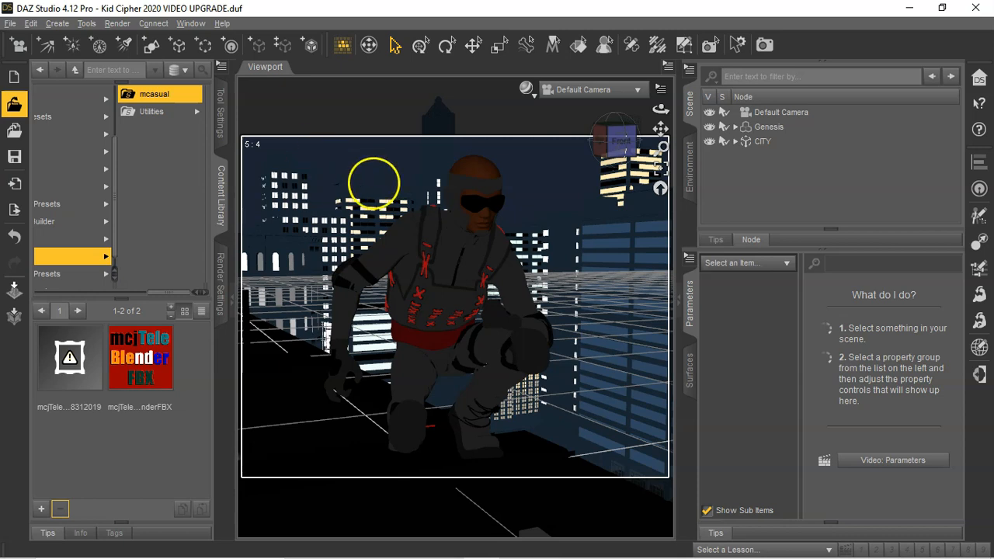
# - Select Genesis, switch to Blender's Genesis Resolution.blend and display the wireframe overlay on the Genesis_BASE and Genesis_HIGH figures
pyautogui.click(746, 128)
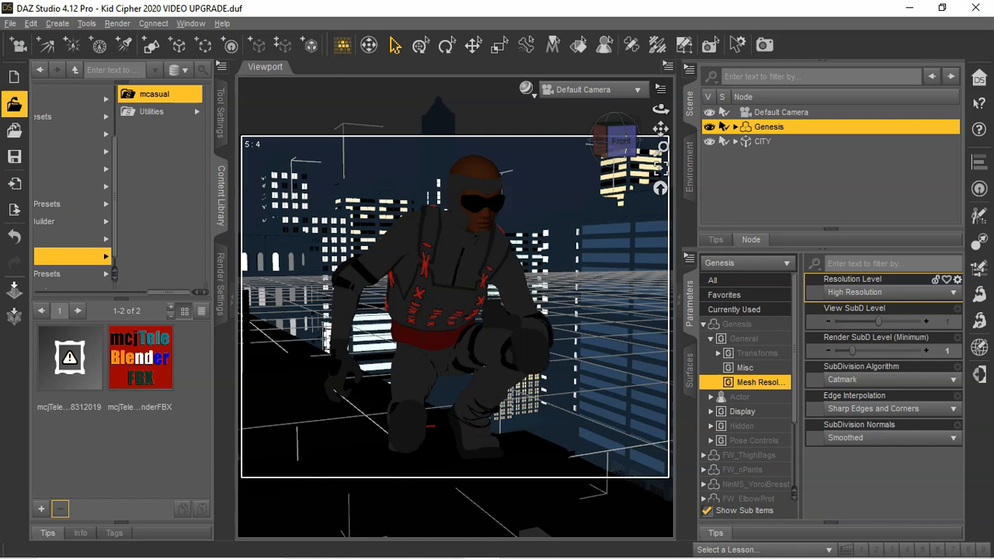
pyautogui.hotkey('alt', 'Tab')
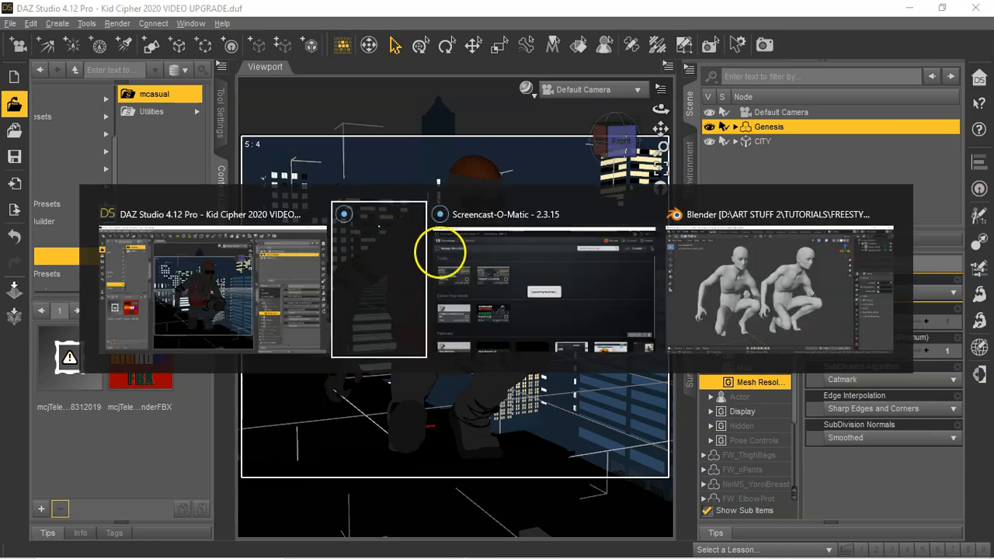
pyautogui.click(730, 296)
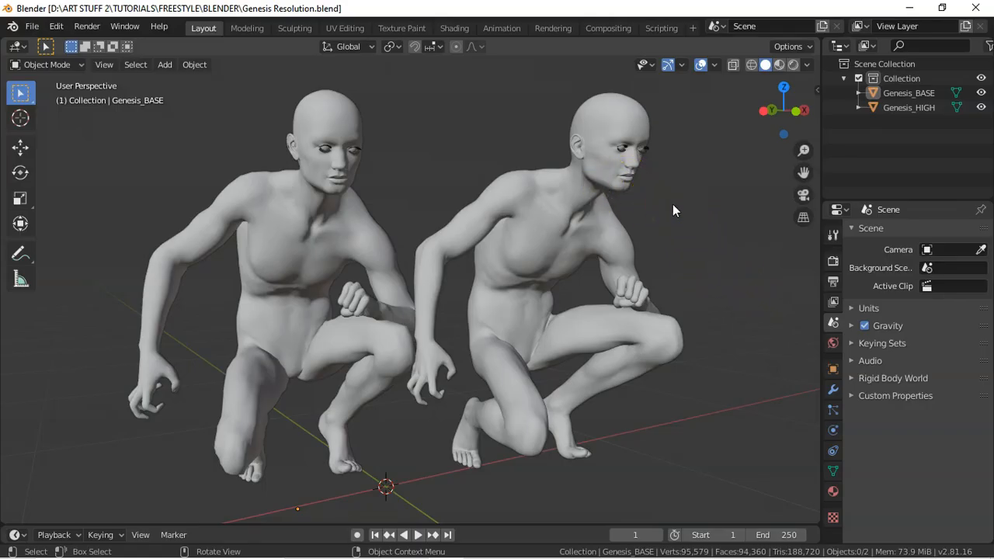
pyautogui.click(331, 113)
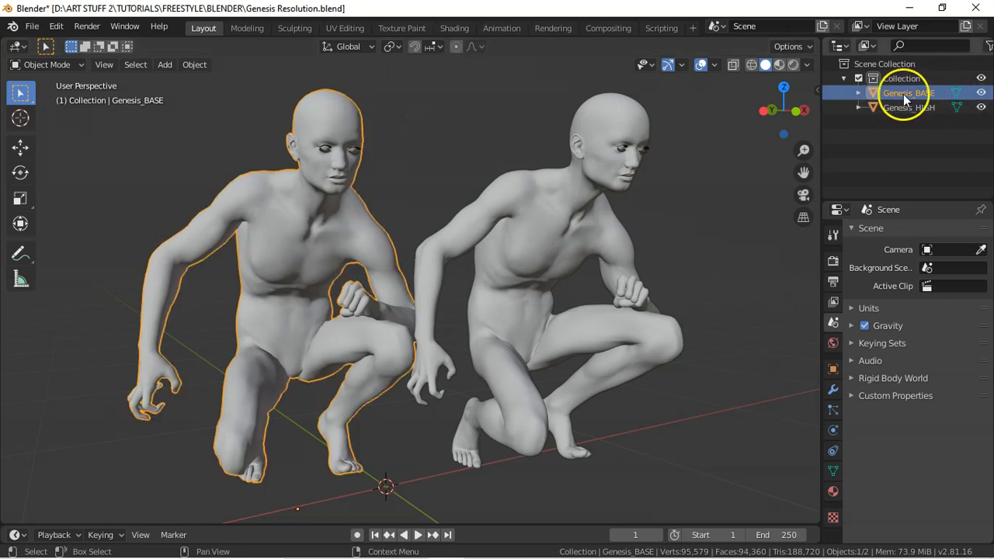
pyautogui.click(622, 118)
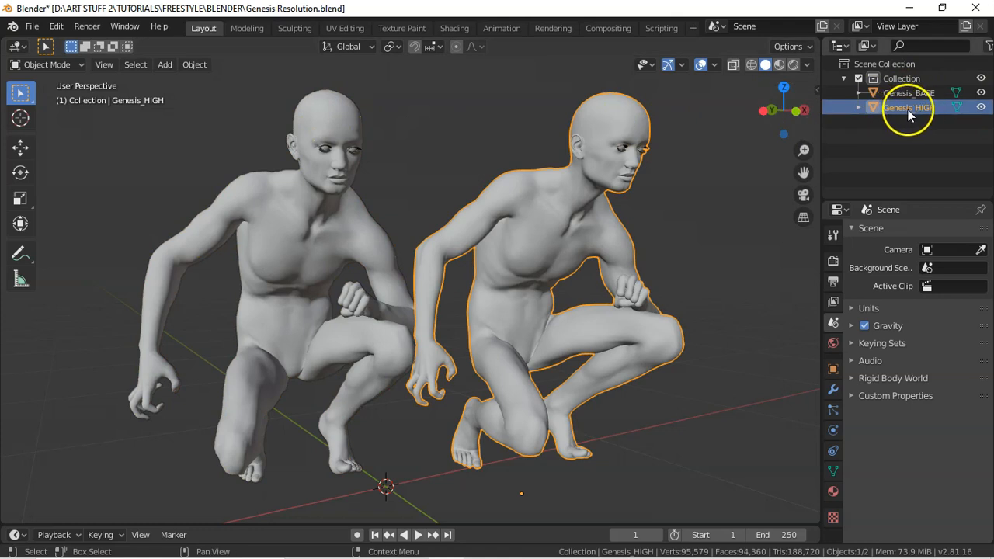
pyautogui.click(715, 65)
pyautogui.click(627, 311)
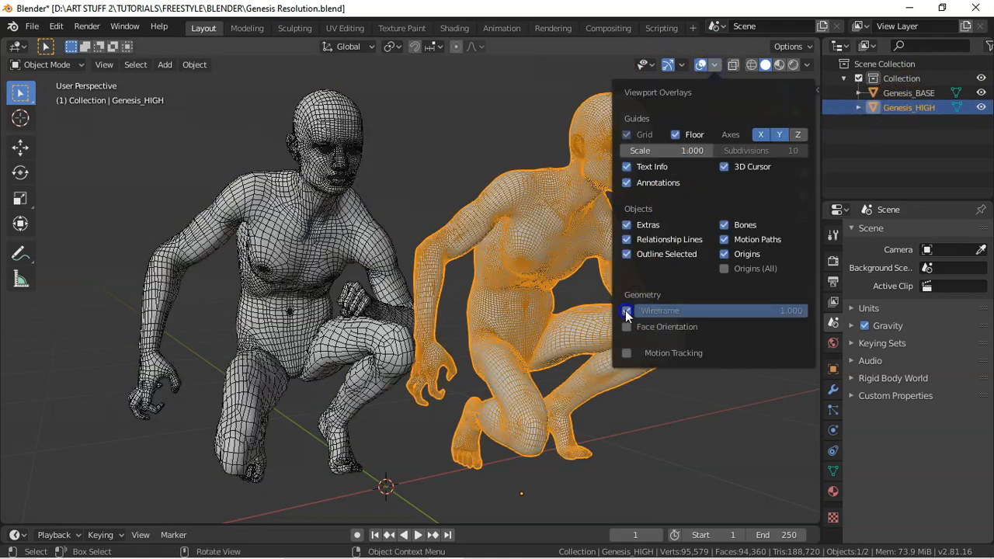
pyautogui.click(710, 380)
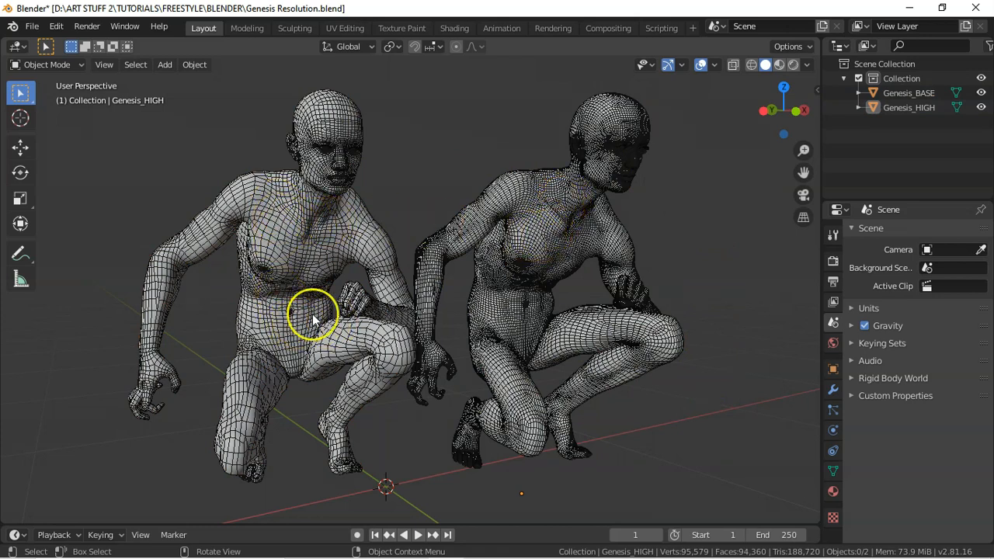
# - Enter Edit Mode on Genesis_HIGH and on Genesis_BASE in turn to compare their vertex and face counts, leaving both deselected in Object Mode
pyautogui.click(629, 128)
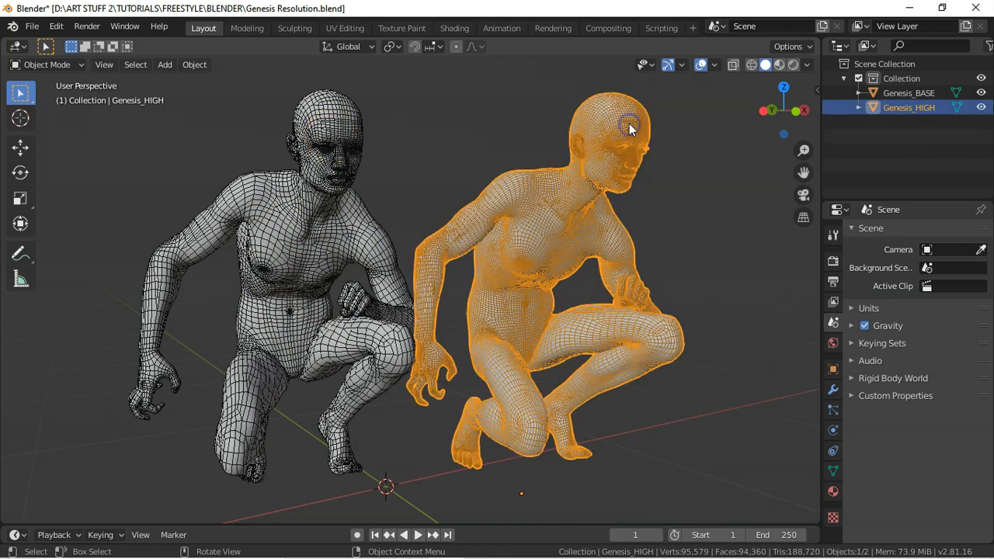
pyautogui.press('Tab')
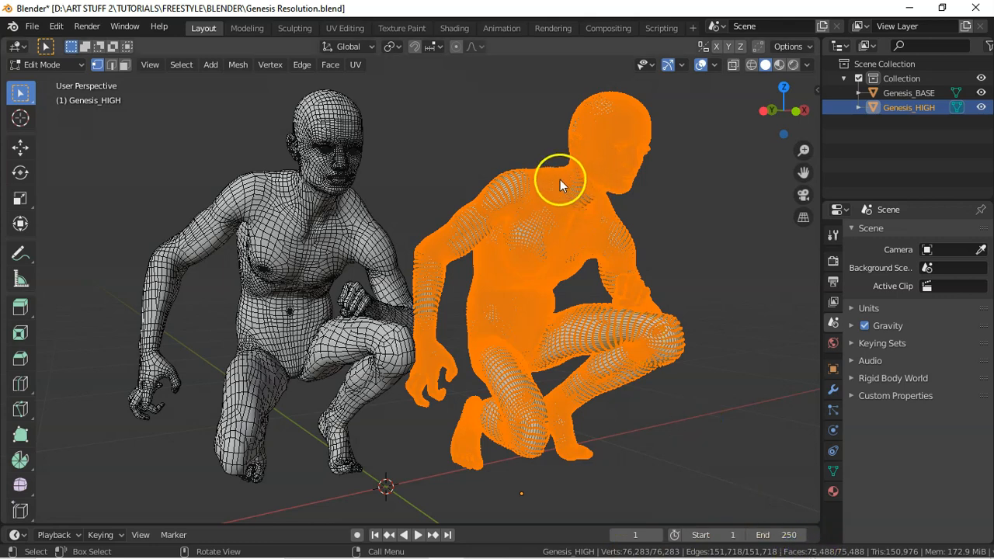
pyautogui.press('Tab')
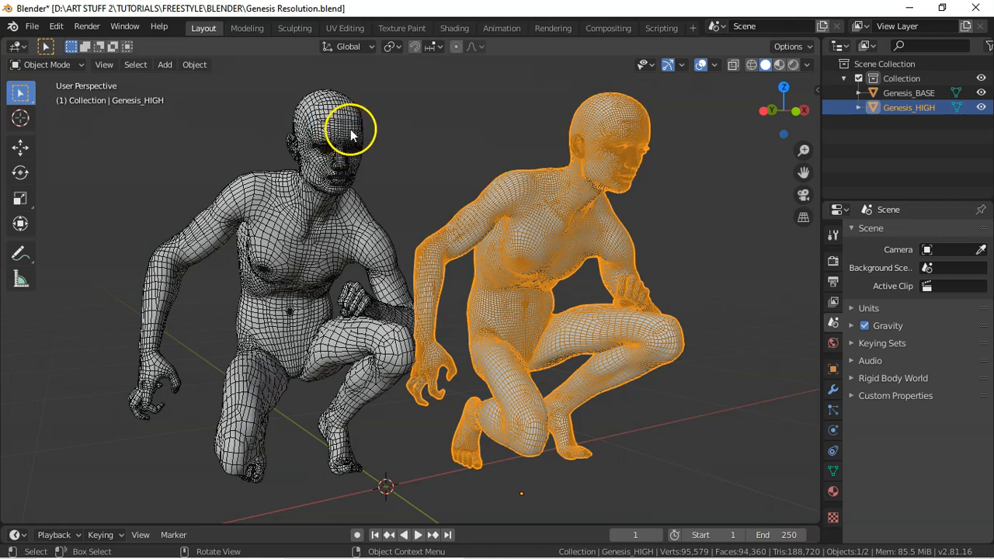
pyautogui.click(351, 135)
pyautogui.press('Tab')
pyautogui.press('a')
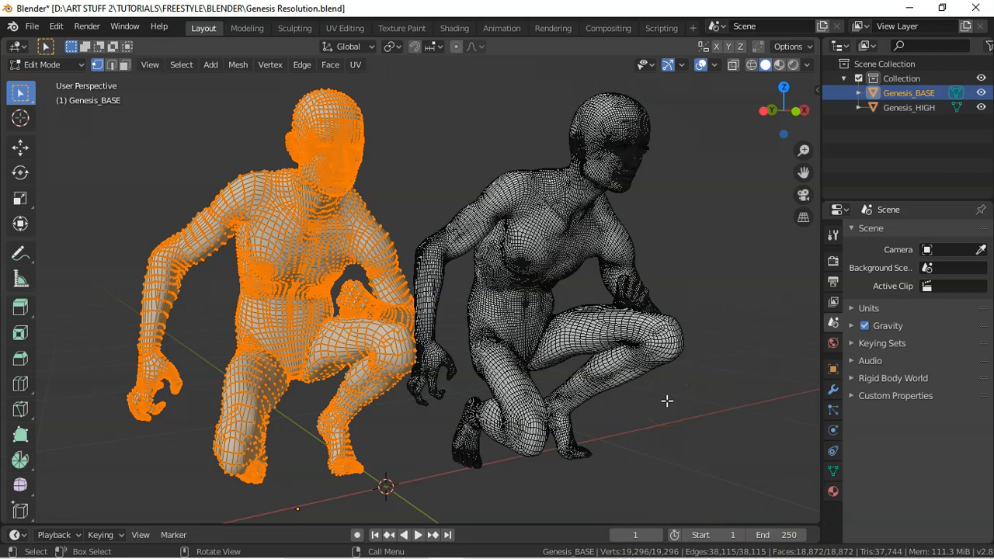
pyautogui.press('Tab')
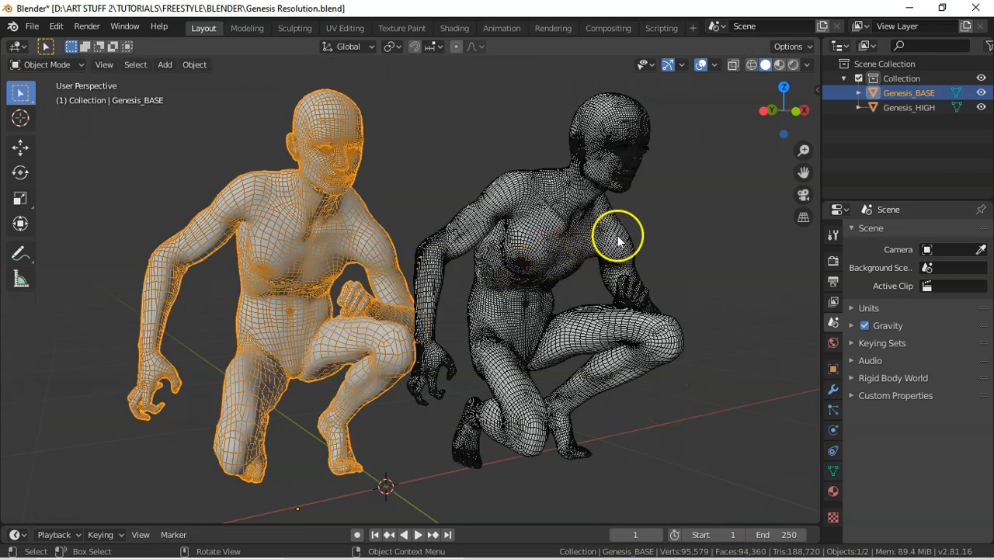
pyautogui.keyDown('shift'); pyautogui.click(579, 241); pyautogui.keyUp('shift')
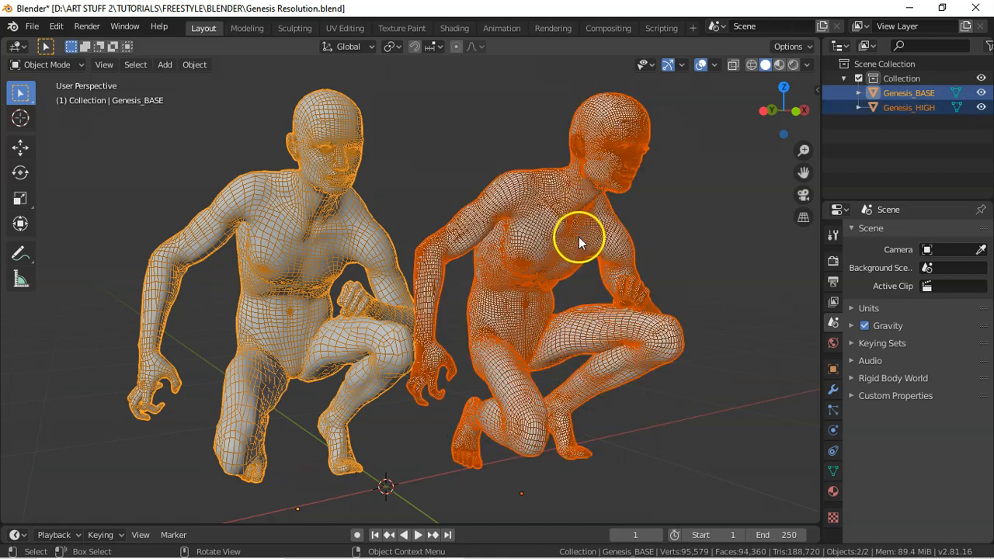
pyautogui.hotkey('alt', 'a')
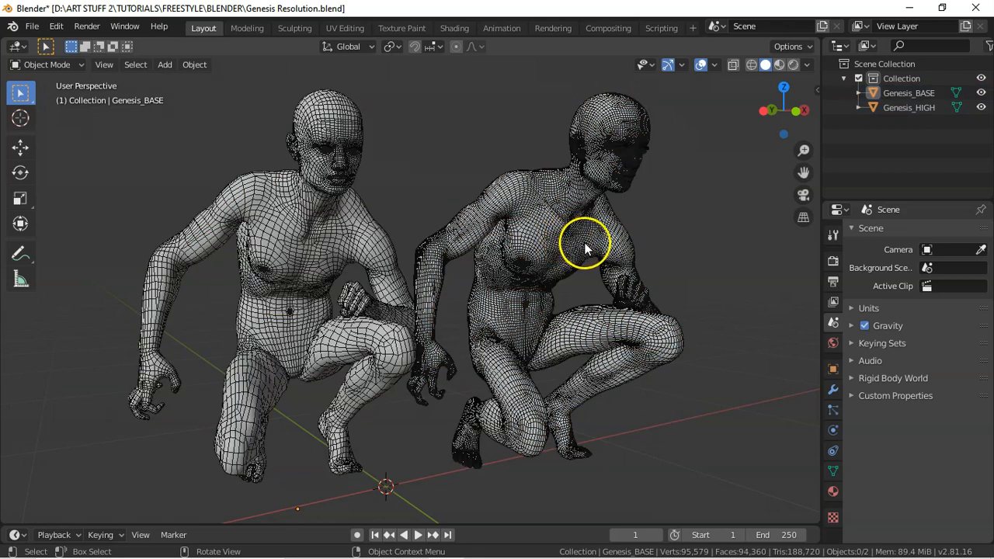
pyautogui.press('Tab')
pyautogui.press('Tab')
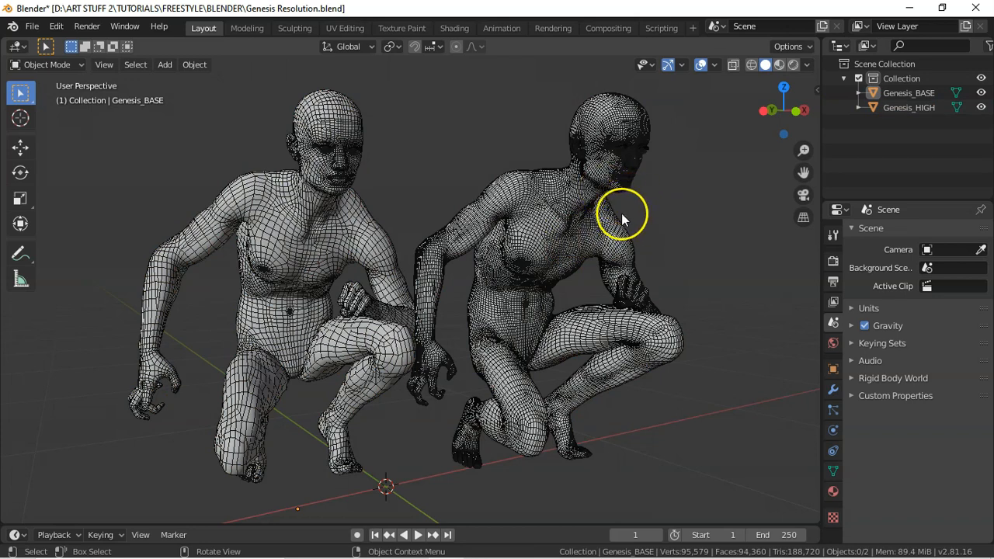
# - Switch back to DAZ Studio and set the Genesis figure's Resolution Level to Base
pyautogui.hotkey('alt', 'Tab')
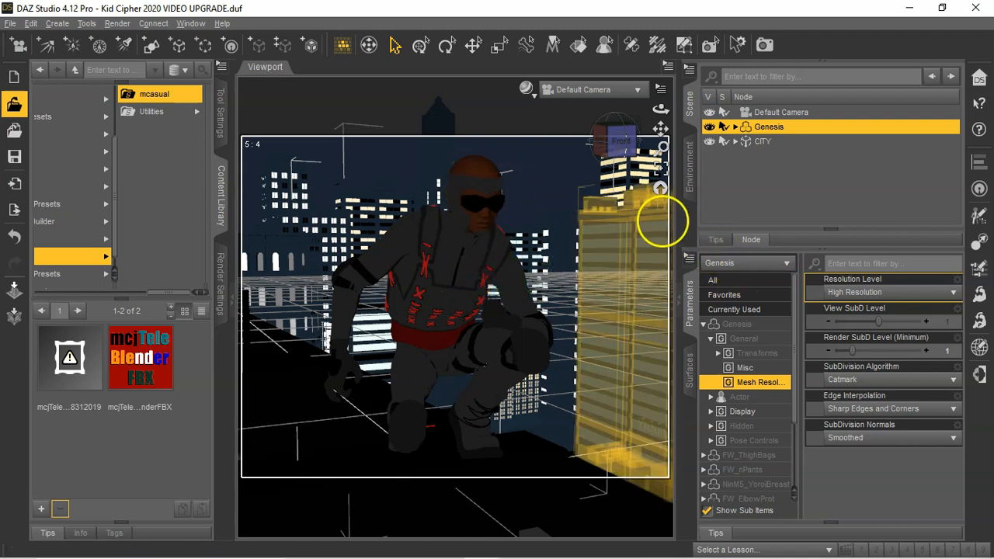
pyautogui.click(854, 293)
pyautogui.click(848, 309)
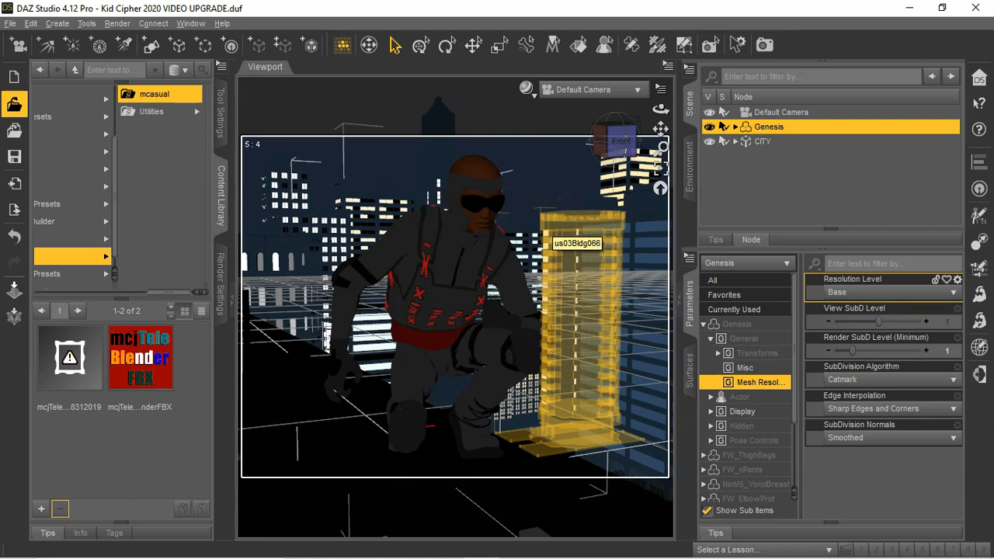
pyautogui.click(555, 178)
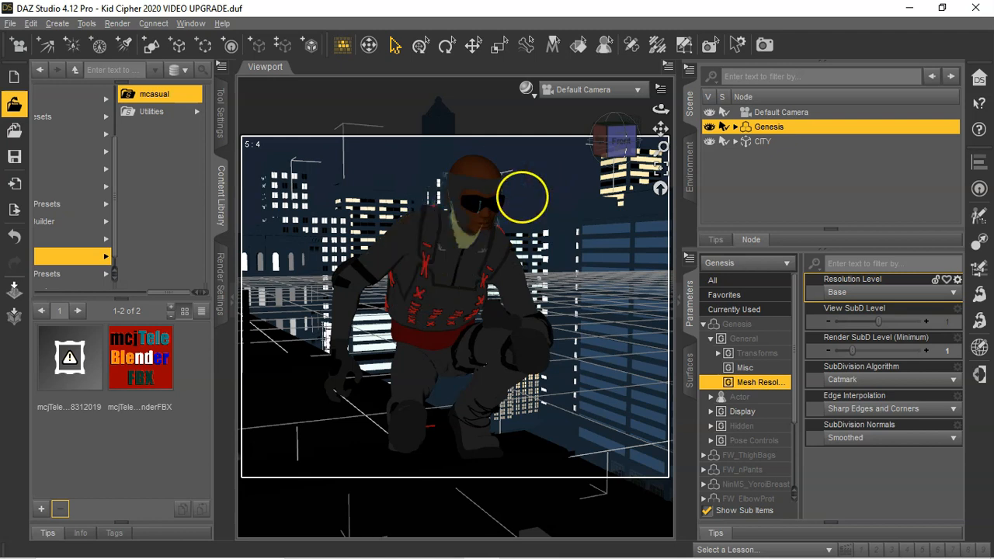
# - Expand Genesis and check the mesh resolution level of its clothing items FW_ThighBags, FW_nPants and NinM5_YoroiBreast
pyautogui.click(735, 126)
pyautogui.click(787, 155)
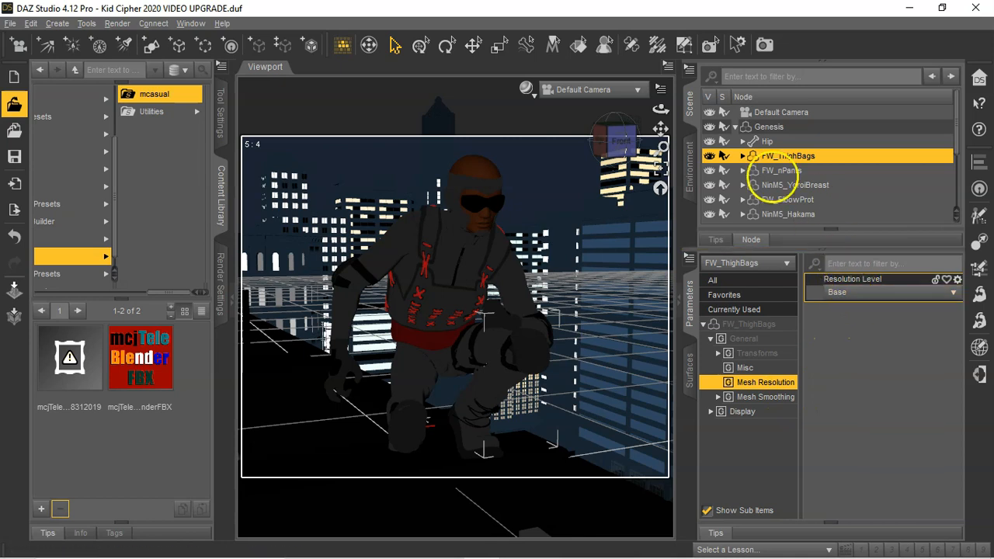
pyautogui.click(773, 170)
pyautogui.click(779, 186)
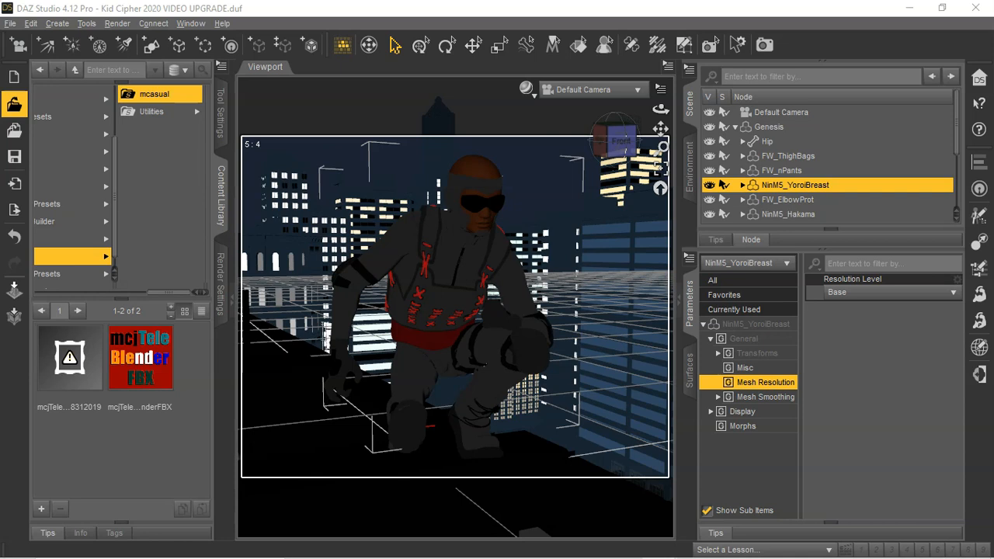
# - Run the mcjTeleBlender4 script and set its scene .obj export to a file named FREESTYLE in the FREESTYLE TUTORIAL folder
pyautogui.doubleClick(70, 359)
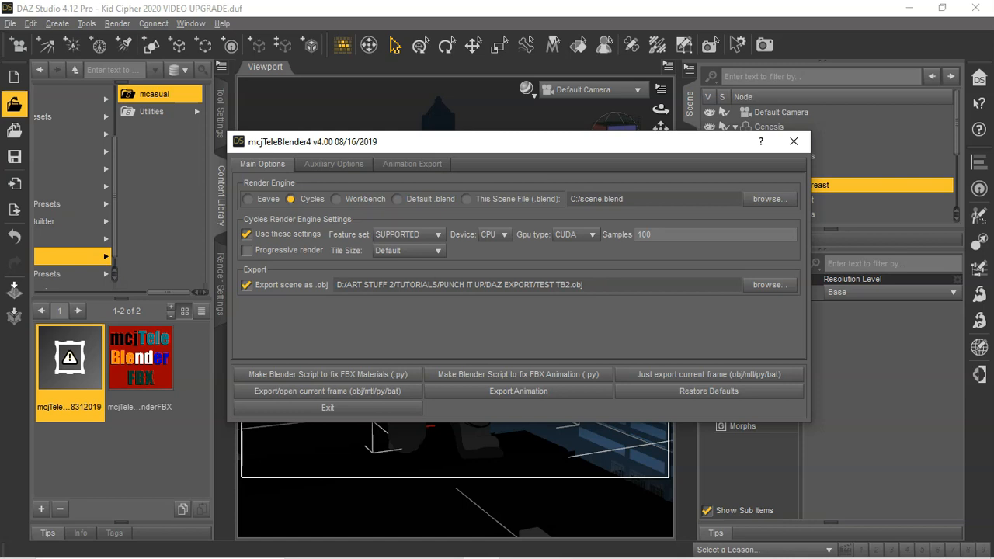
pyautogui.click(270, 288)
pyautogui.click(247, 285)
pyautogui.click(766, 284)
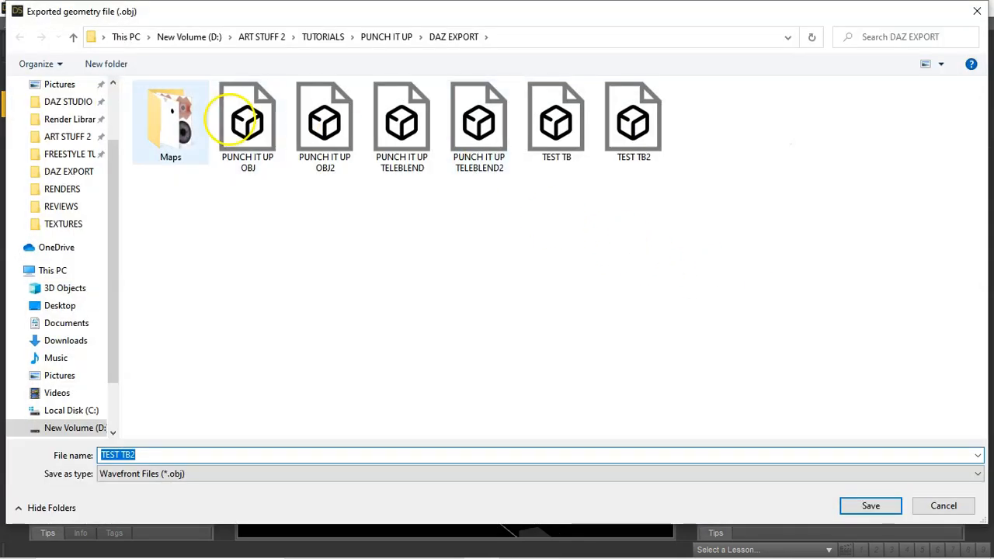
pyautogui.click(68, 154)
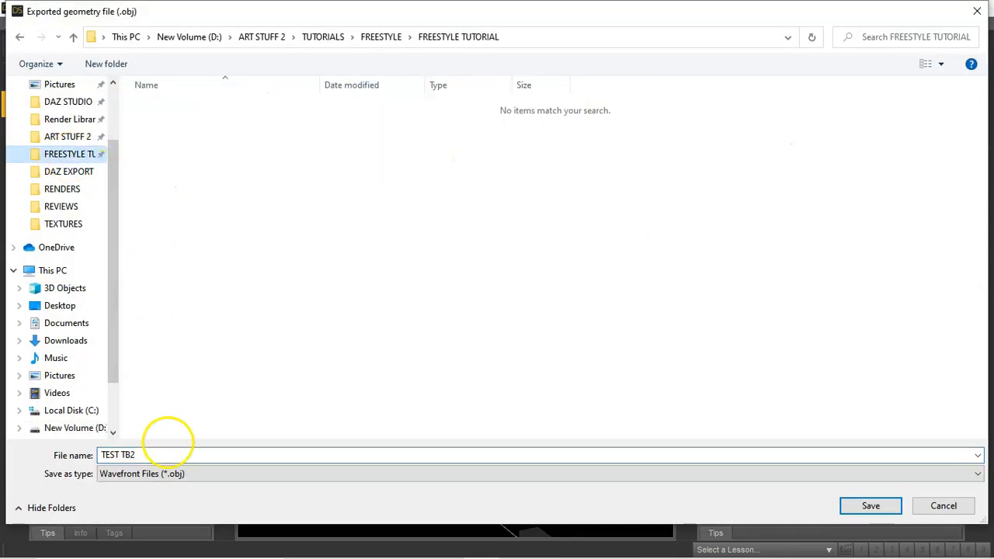
pyautogui.click(88, 455)
pyautogui.write('FREESTYLE')
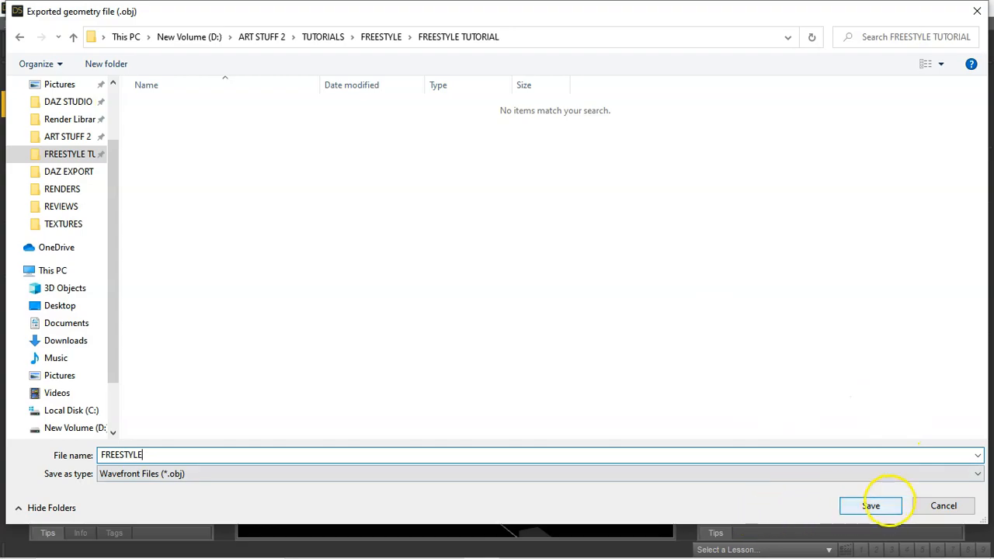
pyautogui.click(885, 505)
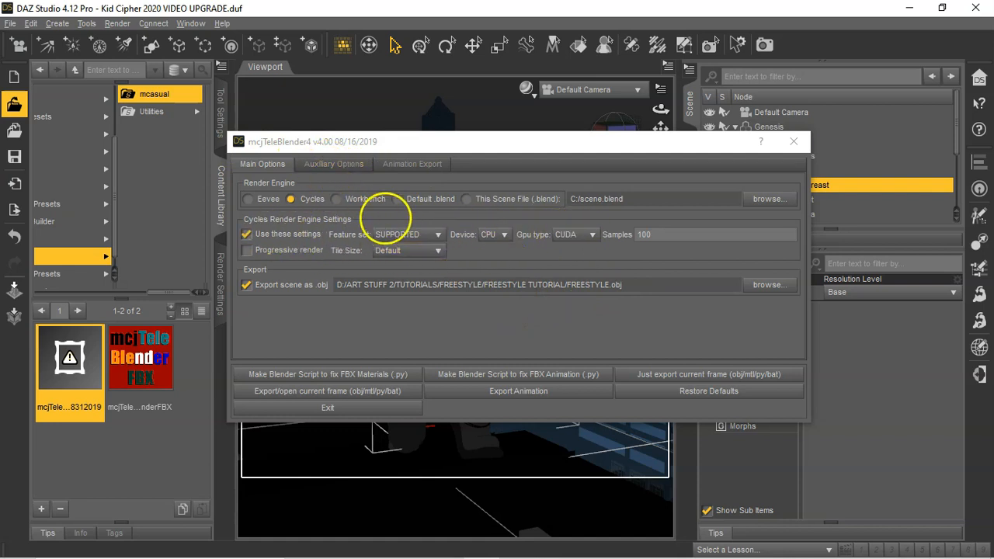
# - In mcjTeleBlender4's auxiliary options, turn off Collect maps and keep Export current daz camera enabled
pyautogui.click(334, 164)
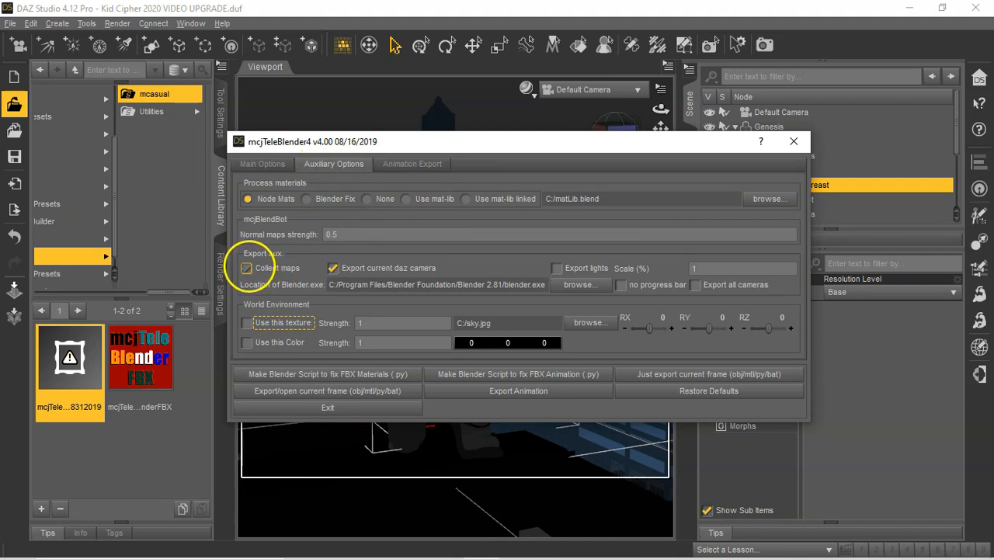
pyautogui.click(246, 268)
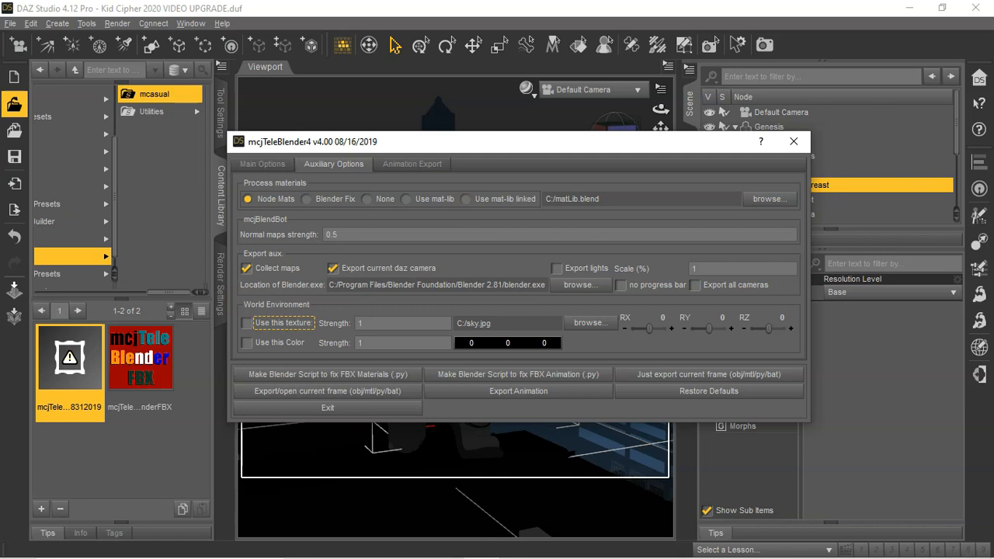
pyautogui.click(246, 268)
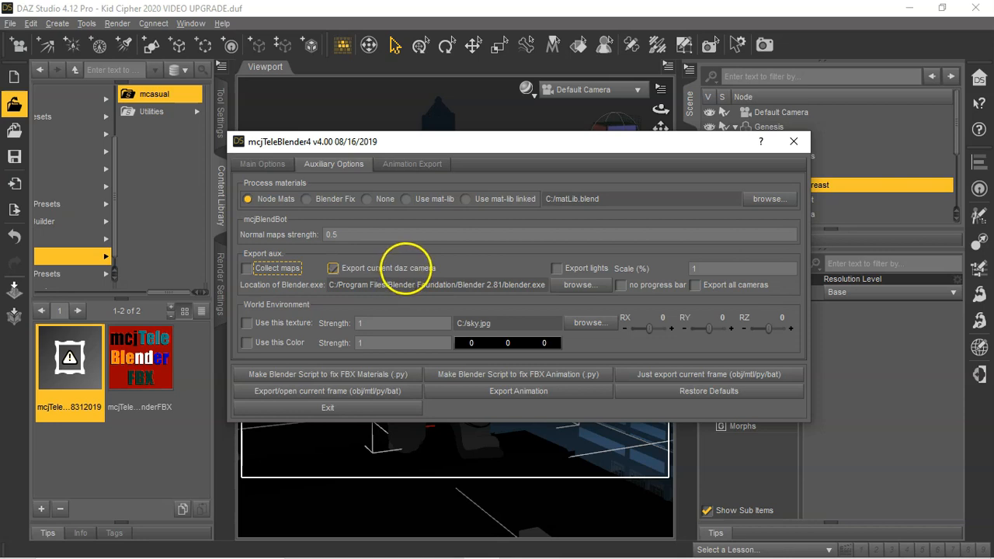
pyautogui.click(407, 268)
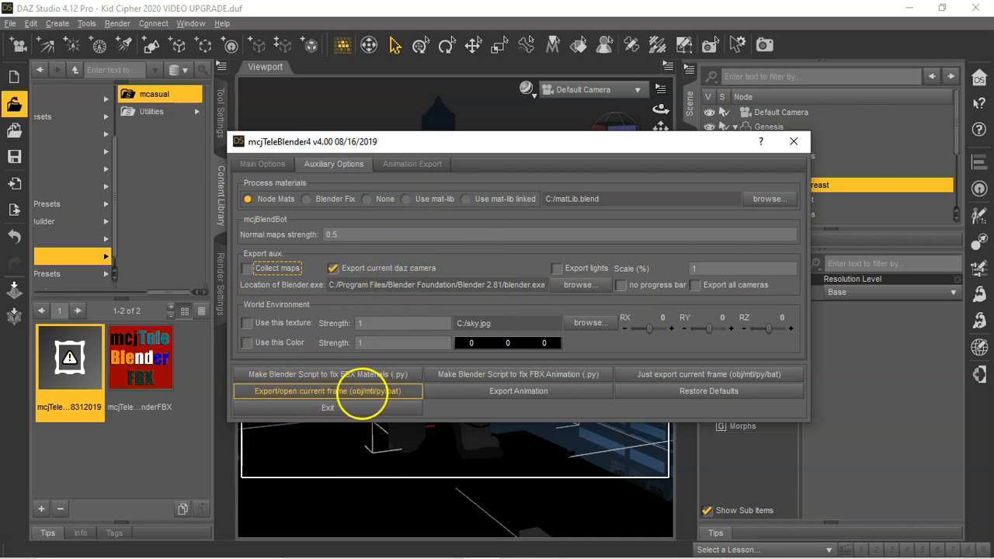
# - Export the current frame and open it in Blender, inspect the imported scene, and close Blender
pyautogui.click(362, 393)
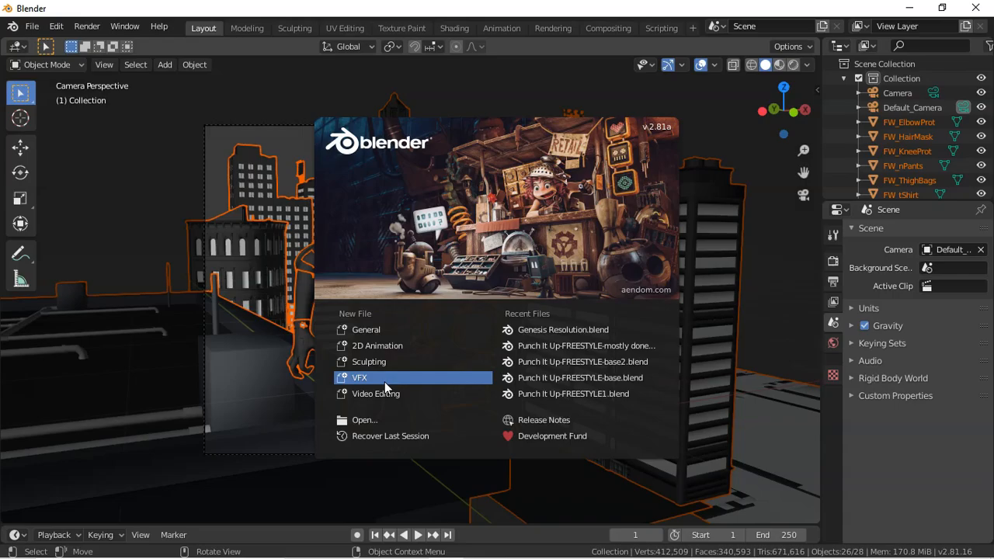
pyautogui.click(271, 128)
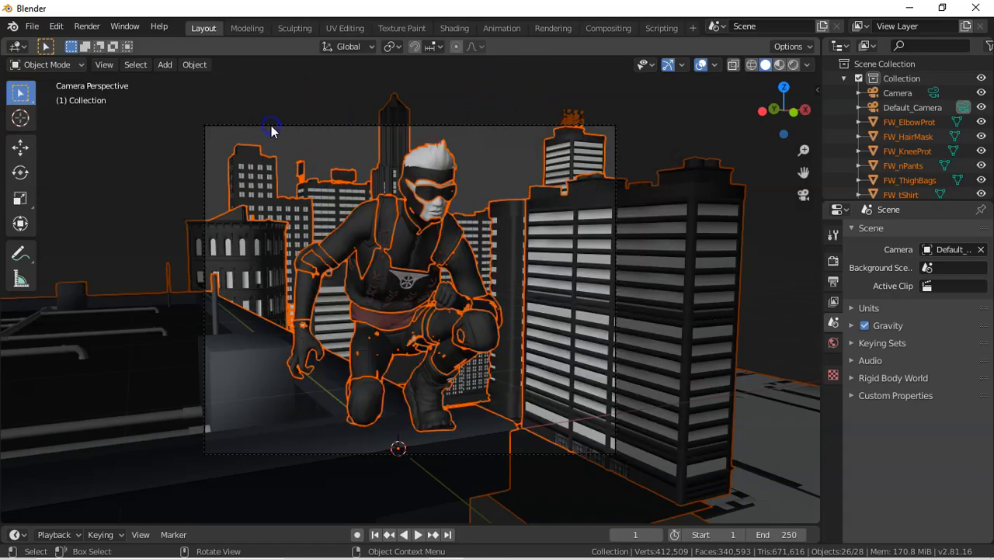
pyautogui.scroll(2, 289, 128)
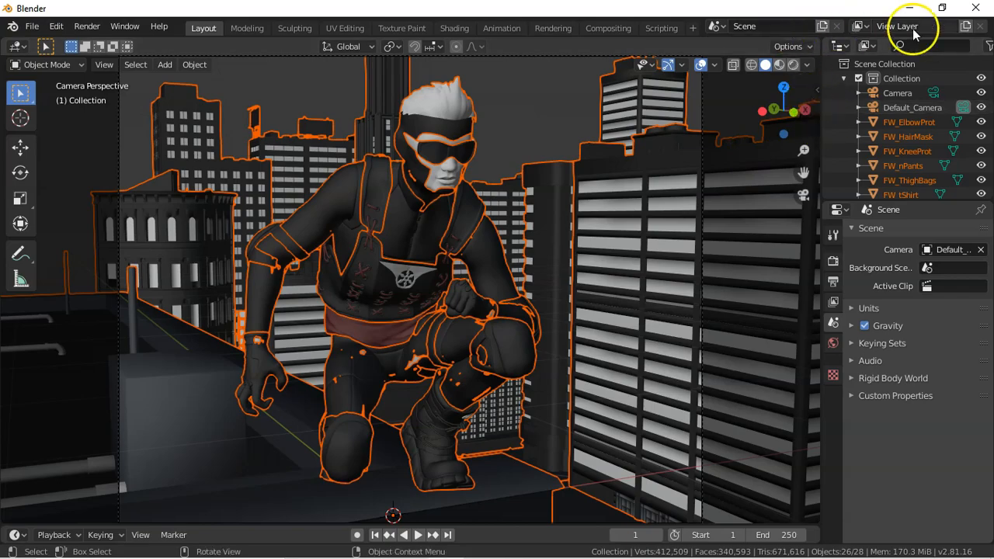
pyautogui.click(976, 9)
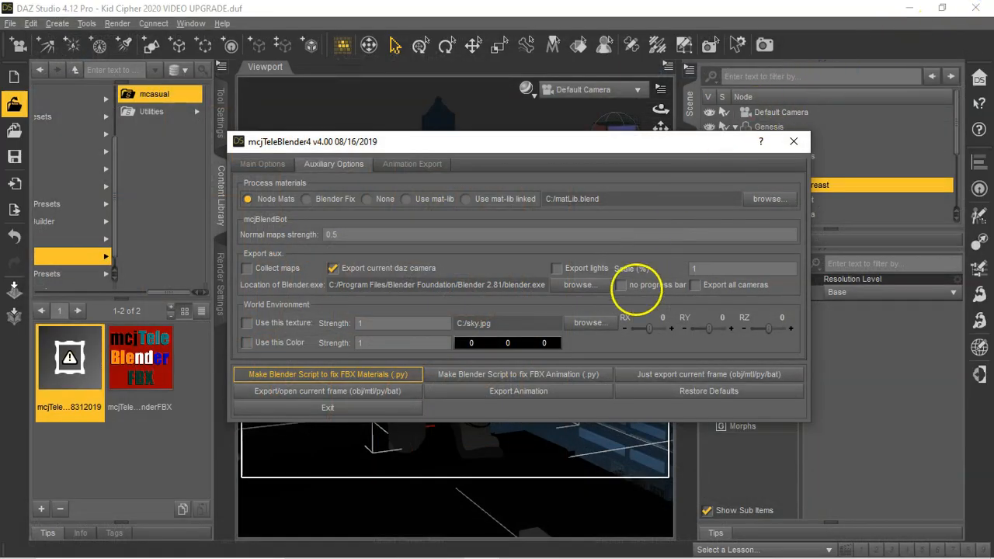
# - Export only the current frame from mcjTeleBlender4 without opening it, and switch to a new Blender session
pyautogui.moveTo(566, 144); pyautogui.dragTo(534, 140)
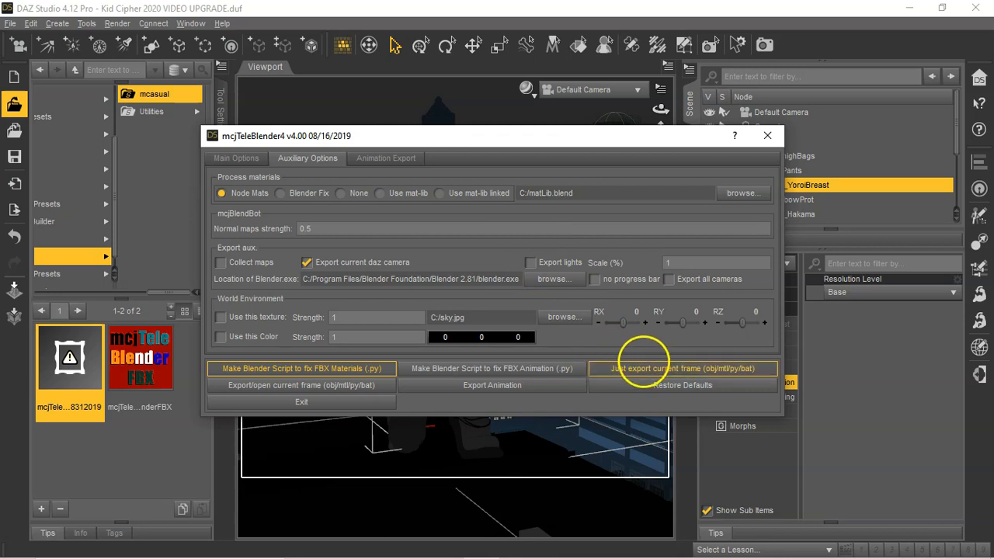
pyautogui.click(694, 369)
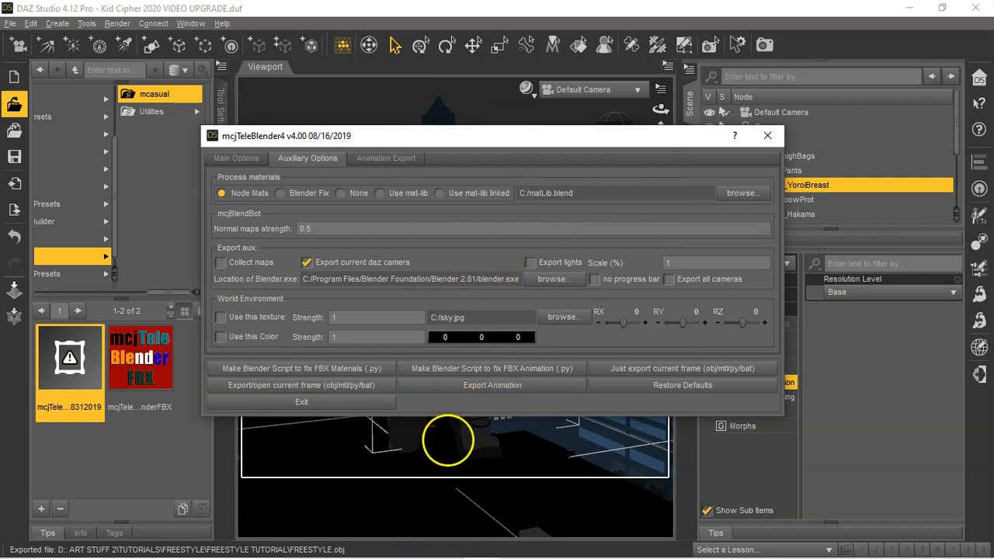
pyautogui.hotkey('alt', 'Tab')
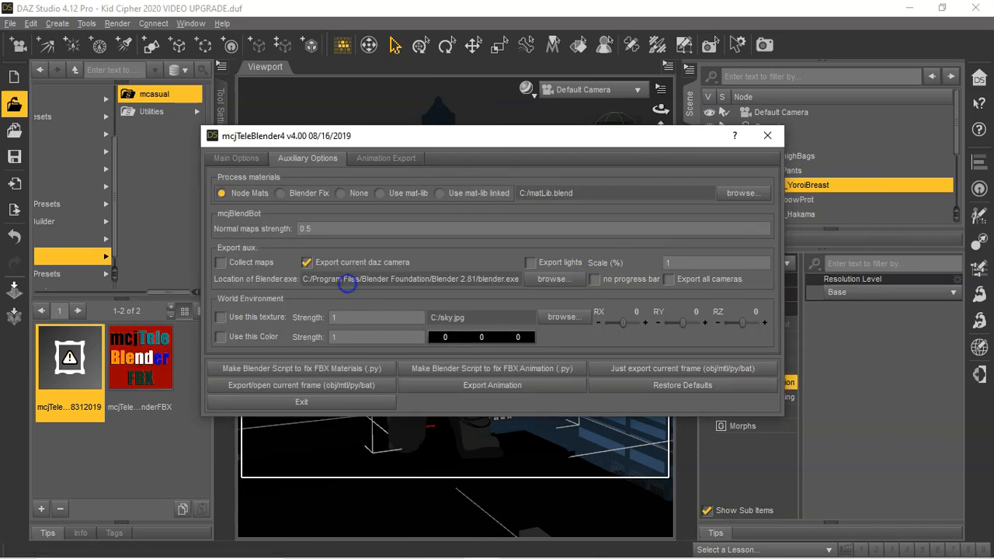
pyautogui.moveTo(393, 553)
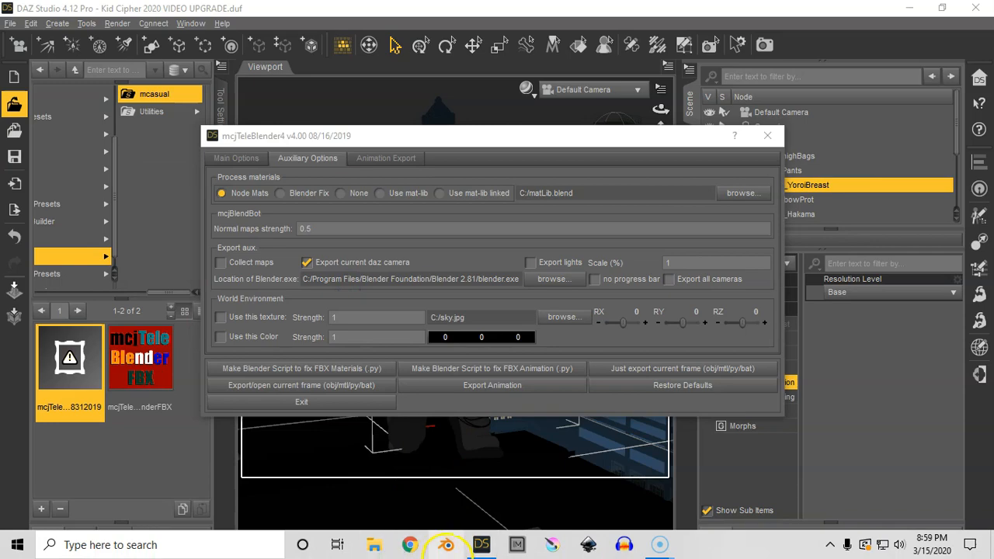
pyautogui.click(447, 548)
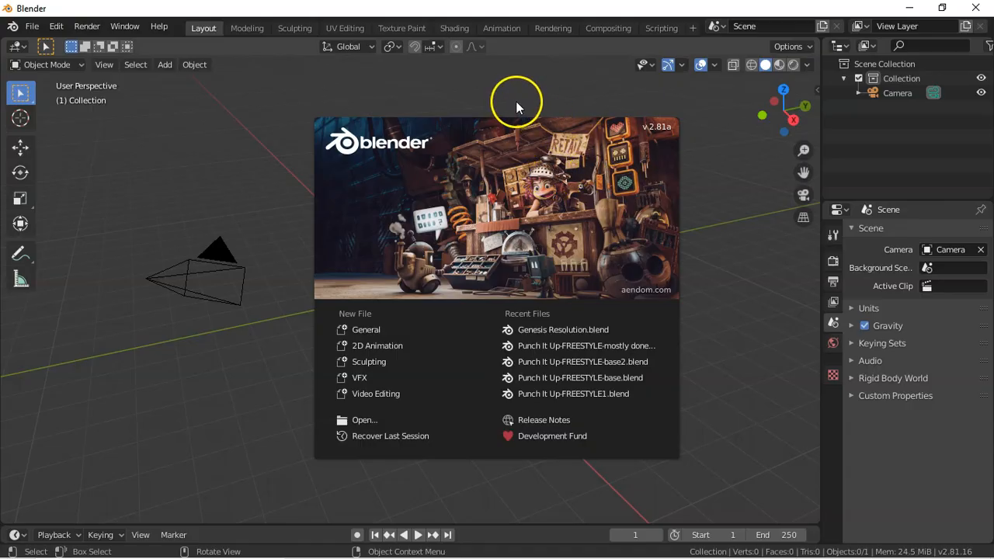
pyautogui.click(520, 98)
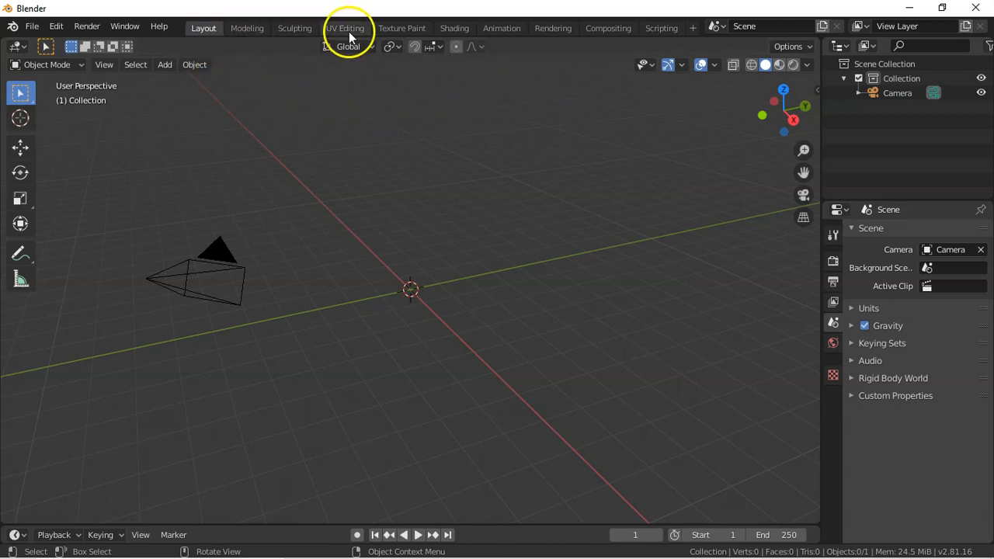
# - Open FREESTYLE.py from the FREESTYLE TUTORIAL folder as a text in the Scripting workspace
pyautogui.click(662, 30)
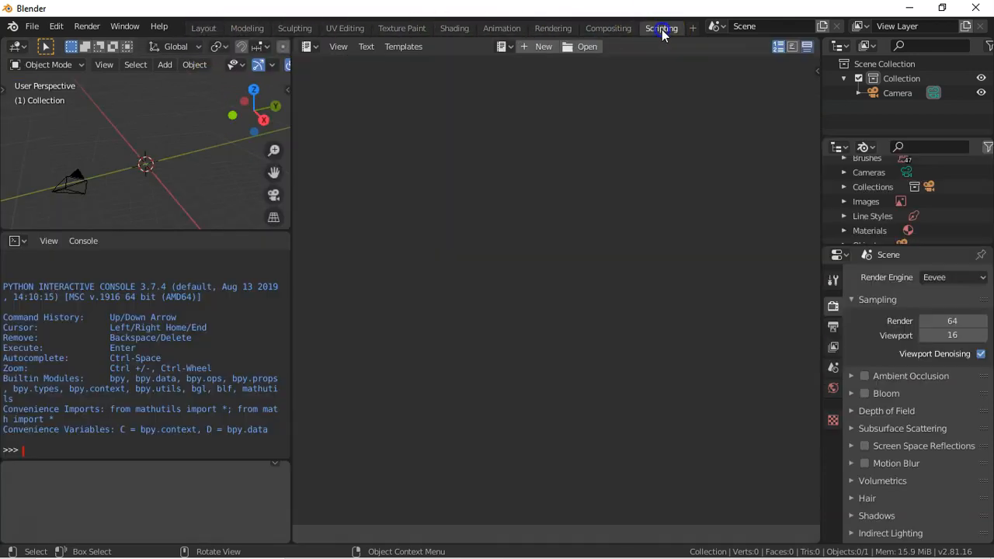
pyautogui.click(581, 48)
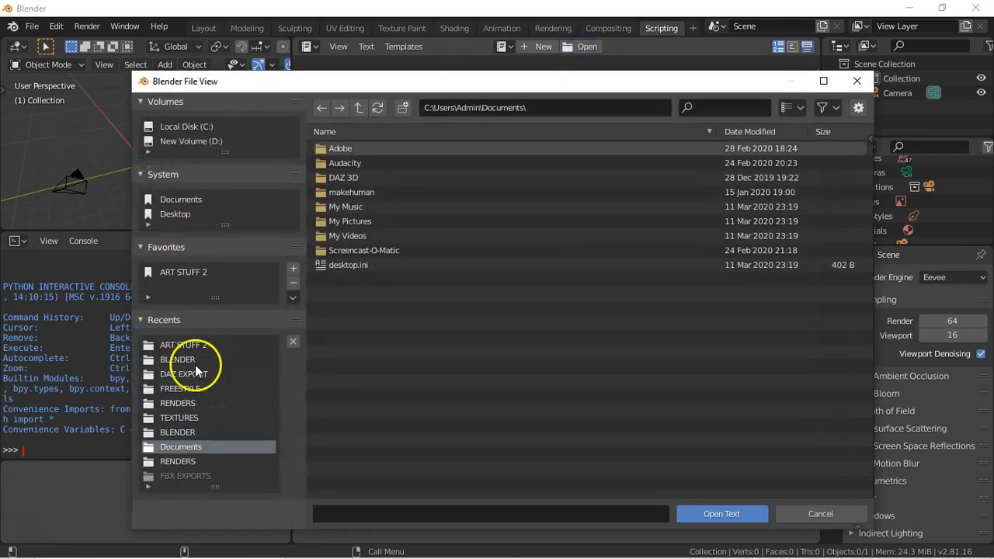
pyautogui.click(184, 390)
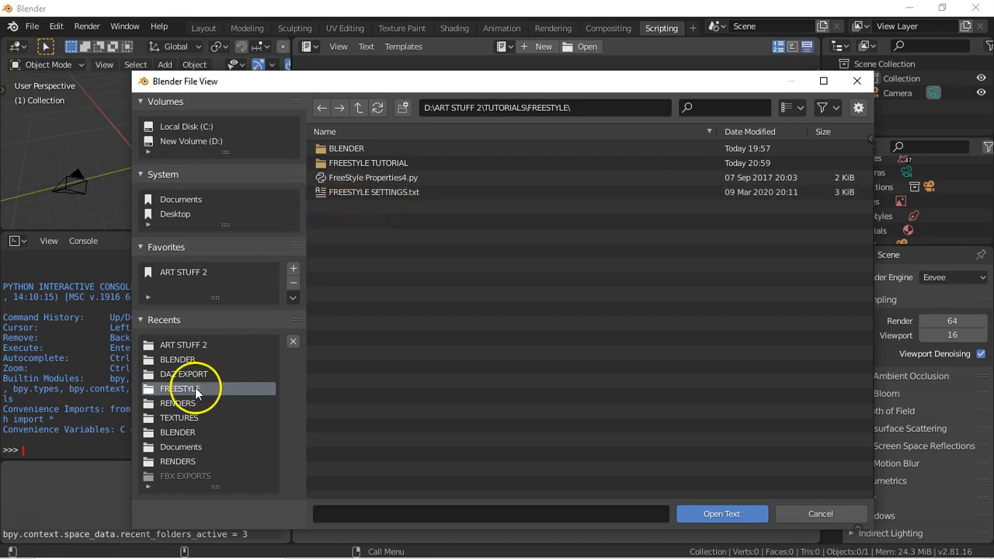
pyautogui.doubleClick(418, 163)
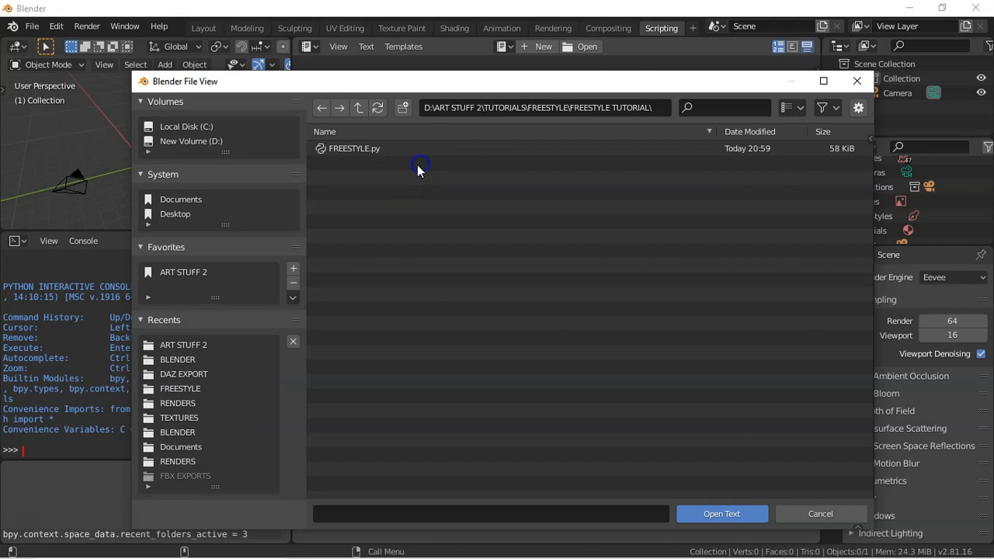
pyautogui.click(356, 148)
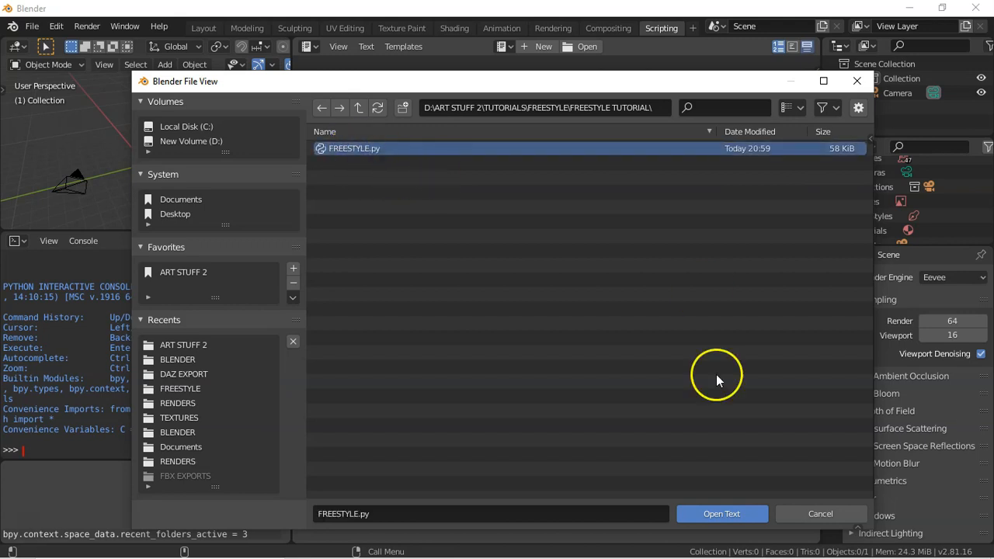
pyautogui.click(720, 515)
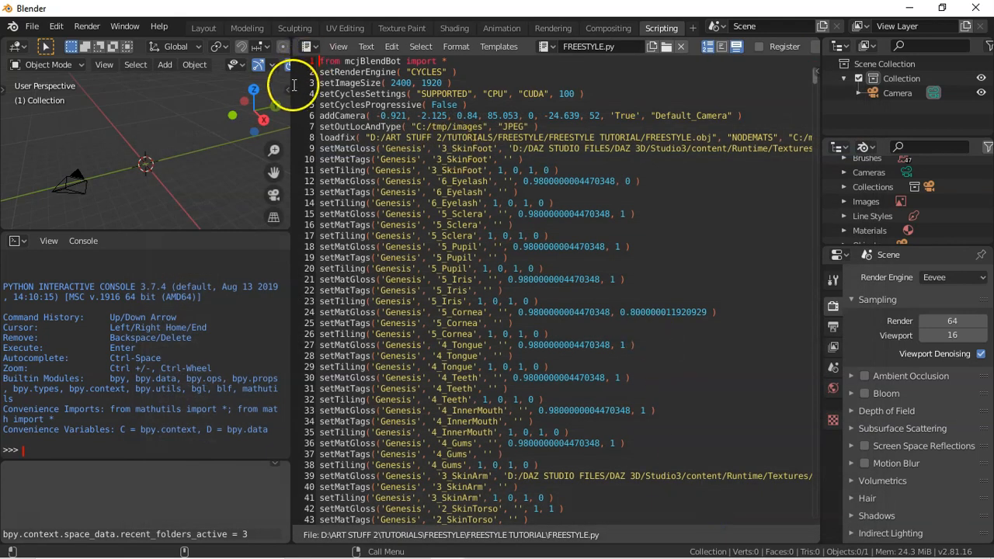
# - Widen the text editor and run the FREESTYLE.py script to import the DAZ scene
pyautogui.moveTo(290, 86); pyautogui.dragTo(238, 76)
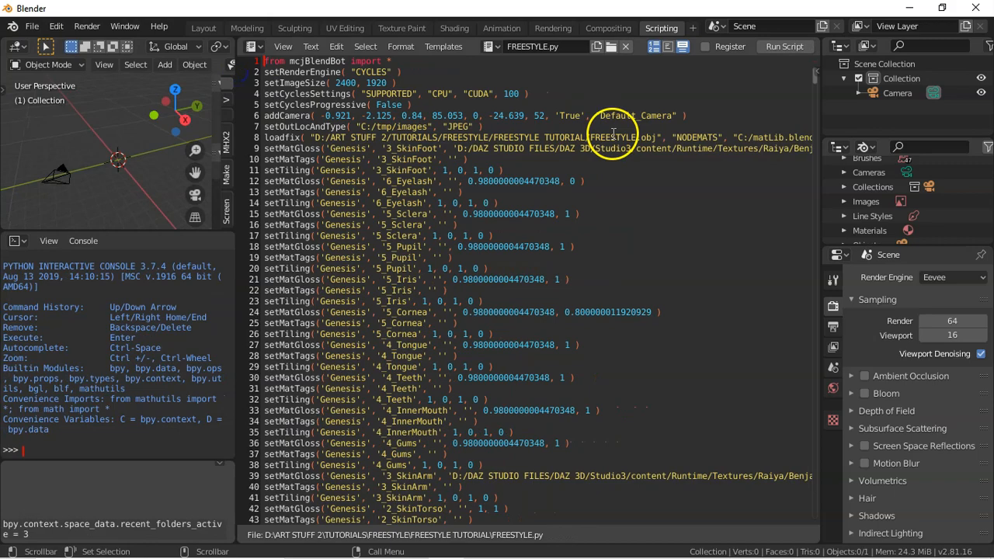
pyautogui.moveTo(816, 85)
pyautogui.mouseDown()
pyautogui.moveTo(815, 432)
pyautogui.moveTo(823, 122)
pyautogui.moveTo(813, 71)
pyautogui.mouseUp()
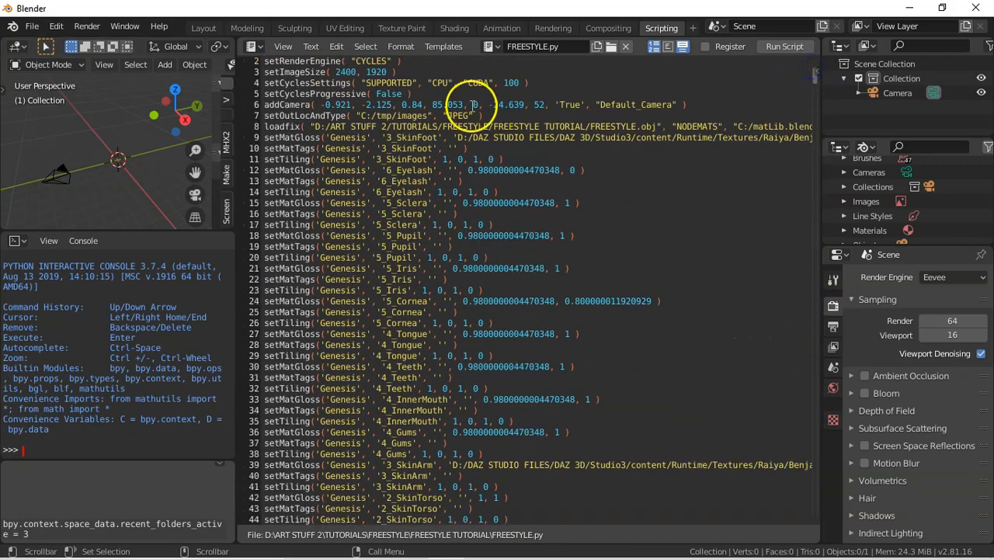
pyautogui.click(785, 48)
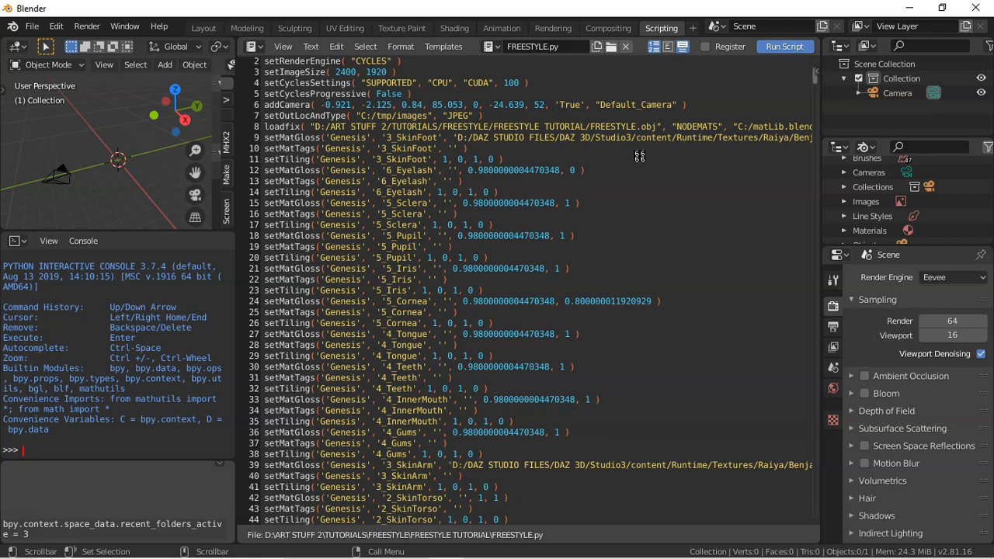
pyautogui.click(501, 126)
pyautogui.hotkey('alt', 'p')
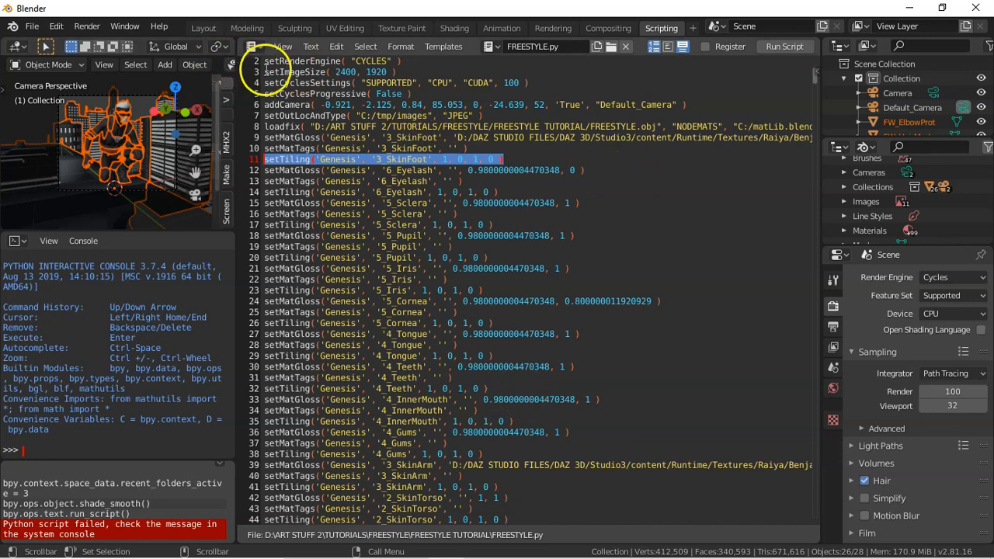
# - Return to the Layout workspace, delete the original Camera, and view the scene through Default_Camera
pyautogui.click(206, 28)
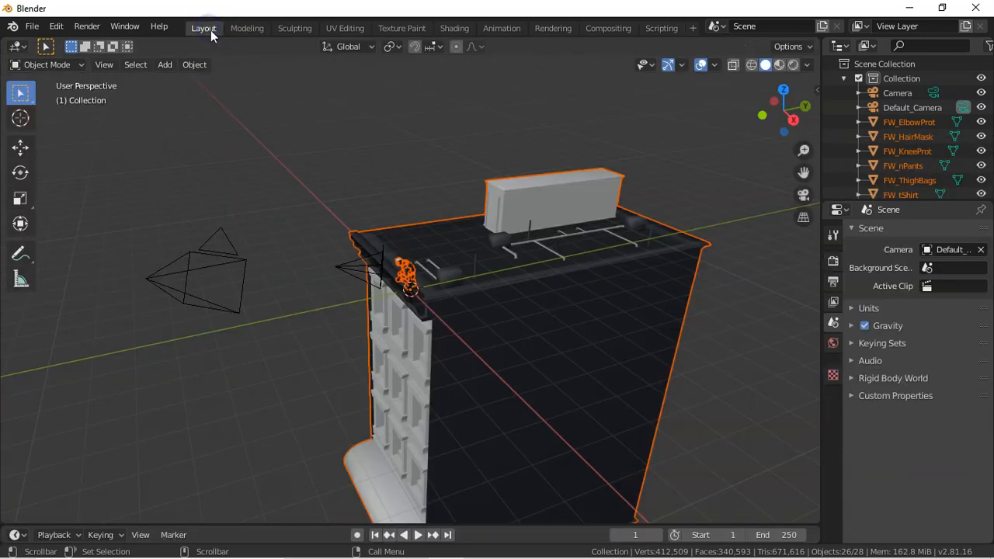
pyautogui.click(227, 267)
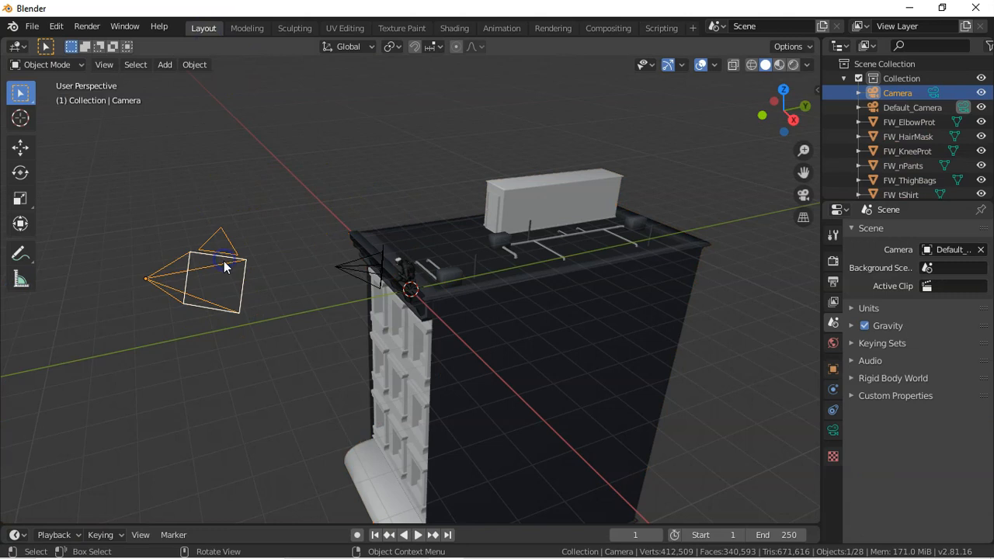
pyautogui.press('x')
pyautogui.click(209, 258)
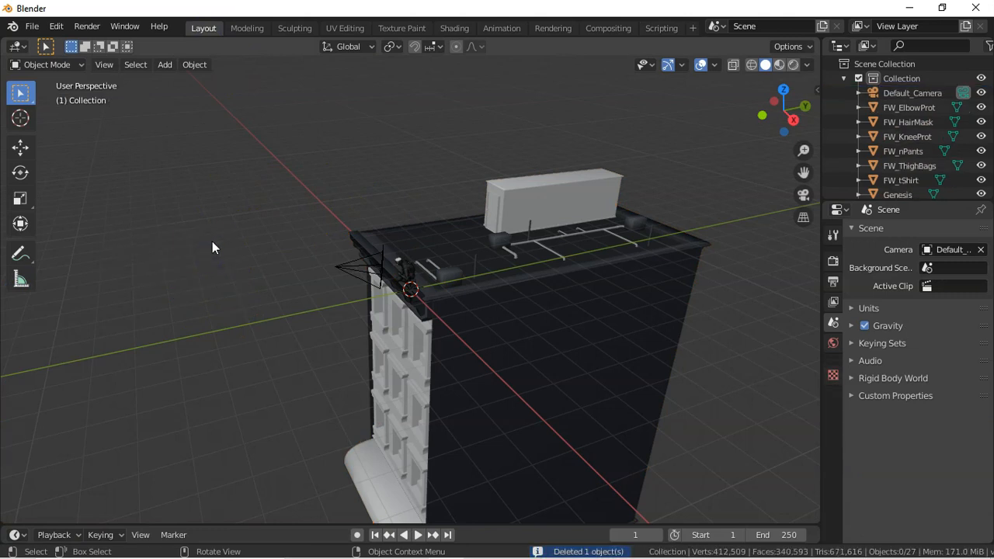
pyautogui.press('KP_0')
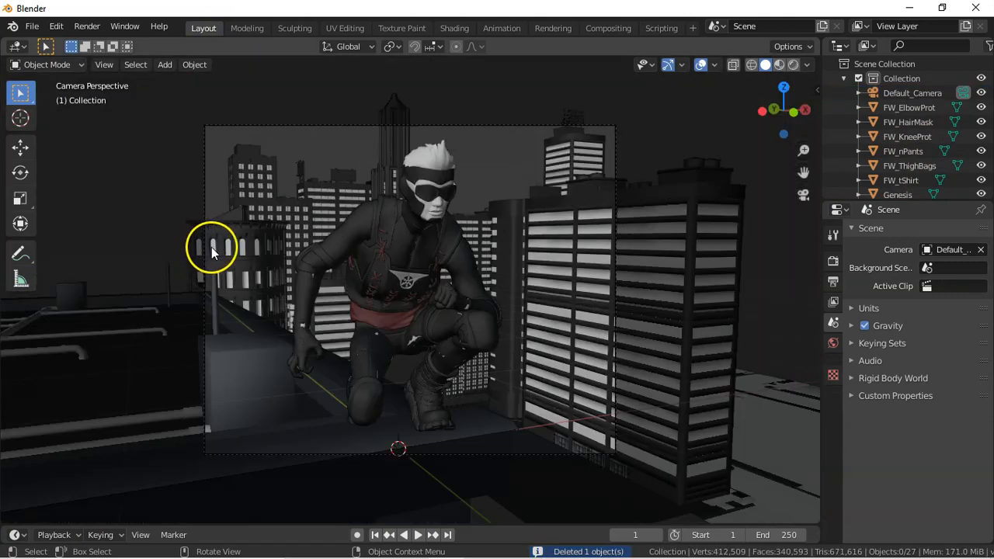
pyautogui.press('Home')
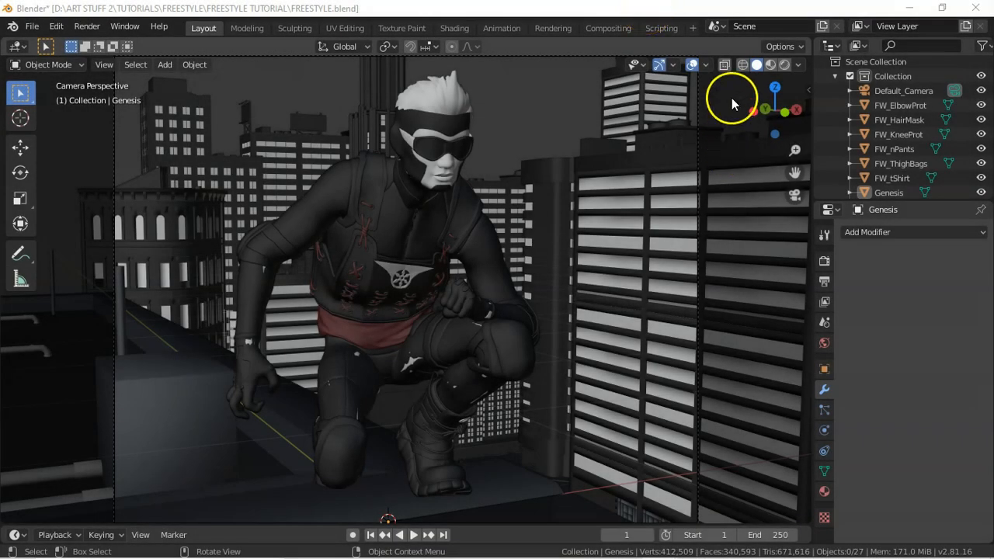
# - Set the Cycles render device to GPU Compute in the render properties
pyautogui.click(773, 11)
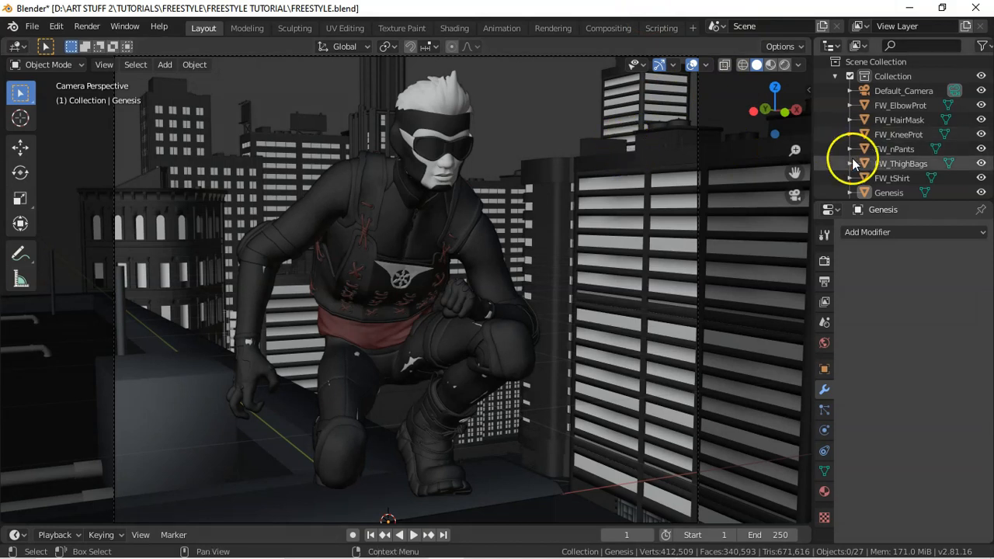
pyautogui.click(824, 265)
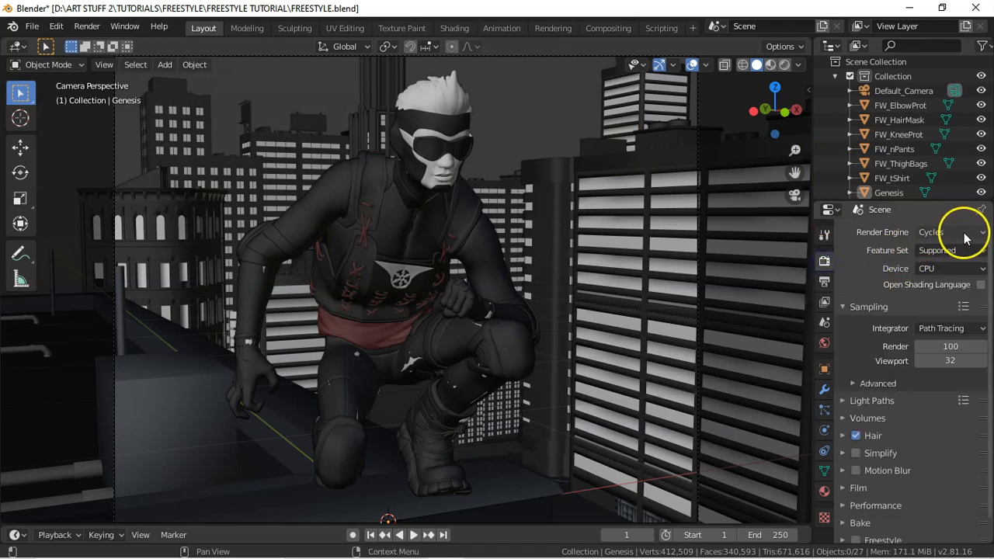
pyautogui.click(941, 271)
pyautogui.click(928, 302)
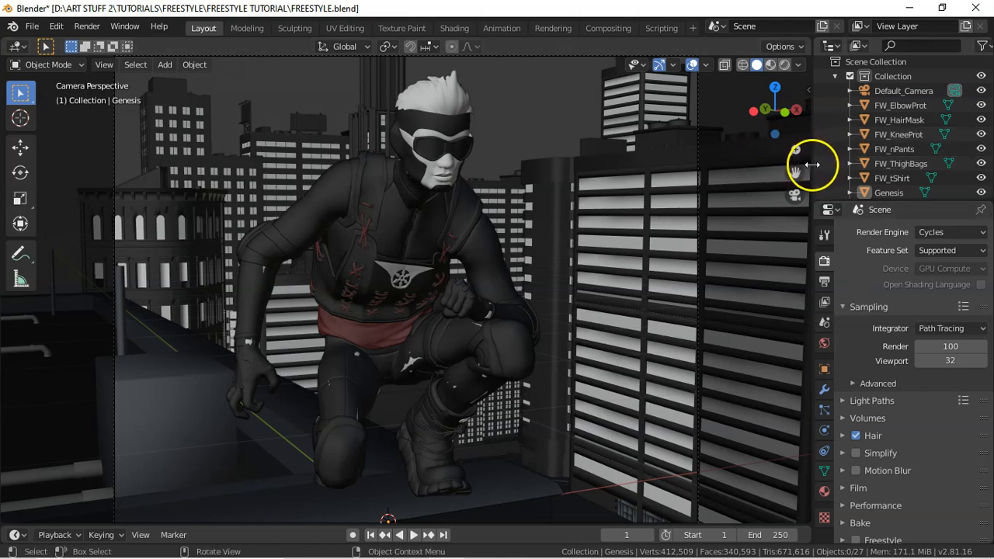
# - Enlarge the outliner and create a new collection named CITY beside the existing Collection
pyautogui.moveTo(813, 166); pyautogui.dragTo(768, 166)
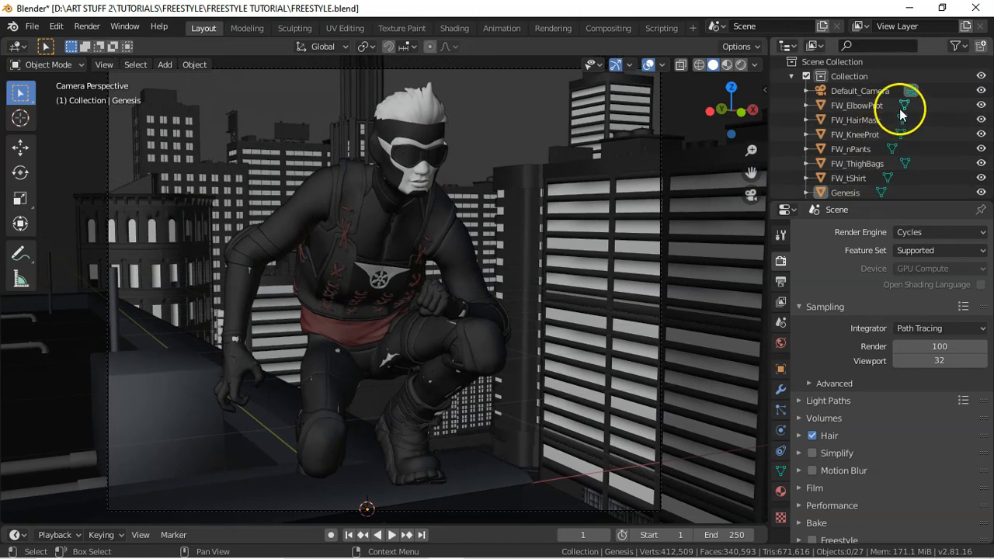
pyautogui.moveTo(920, 201); pyautogui.dragTo(881, 292)
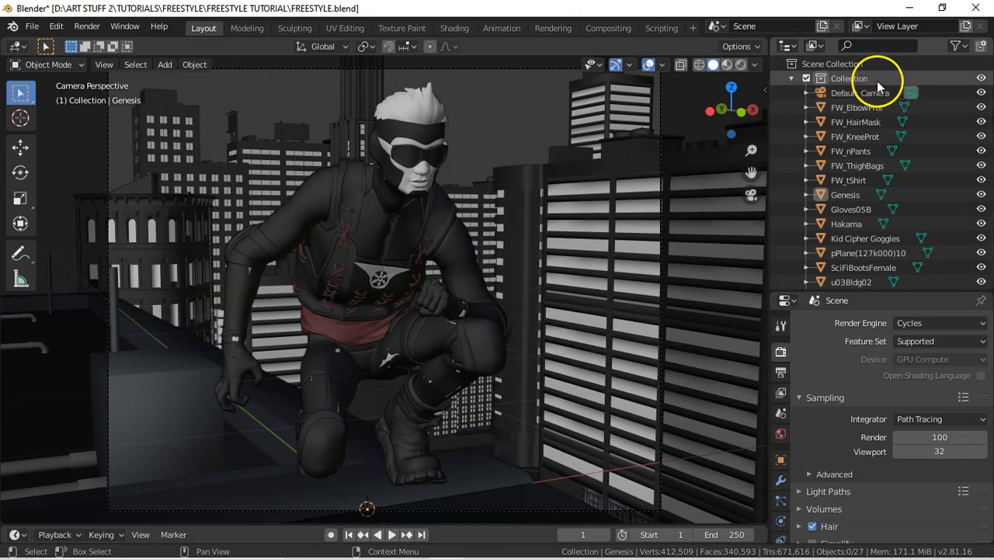
pyautogui.click(791, 79)
pyautogui.click(981, 45)
pyautogui.click(850, 93)
pyautogui.doubleClick(854, 93)
pyautogui.write('C')
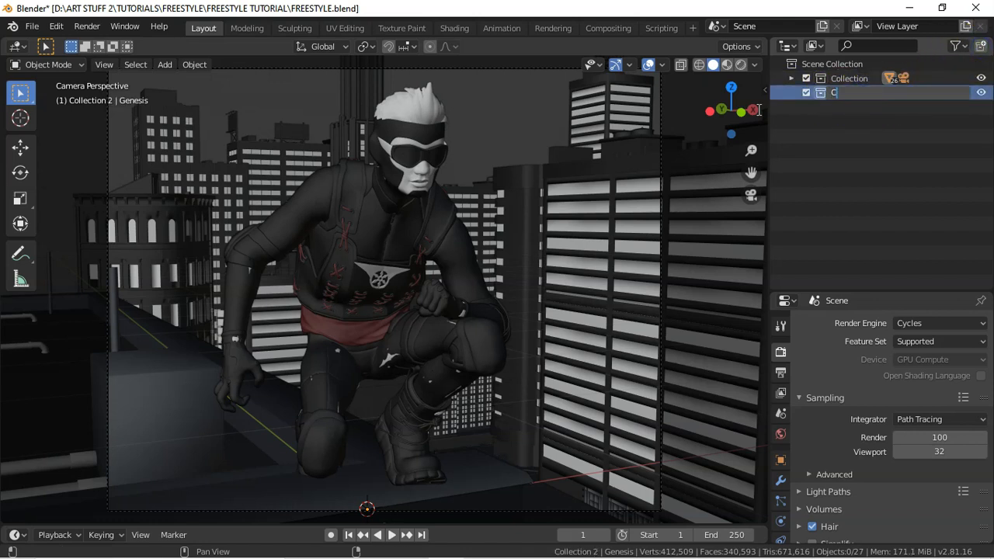
pyautogui.write('ITY')
pyautogui.press('Return')
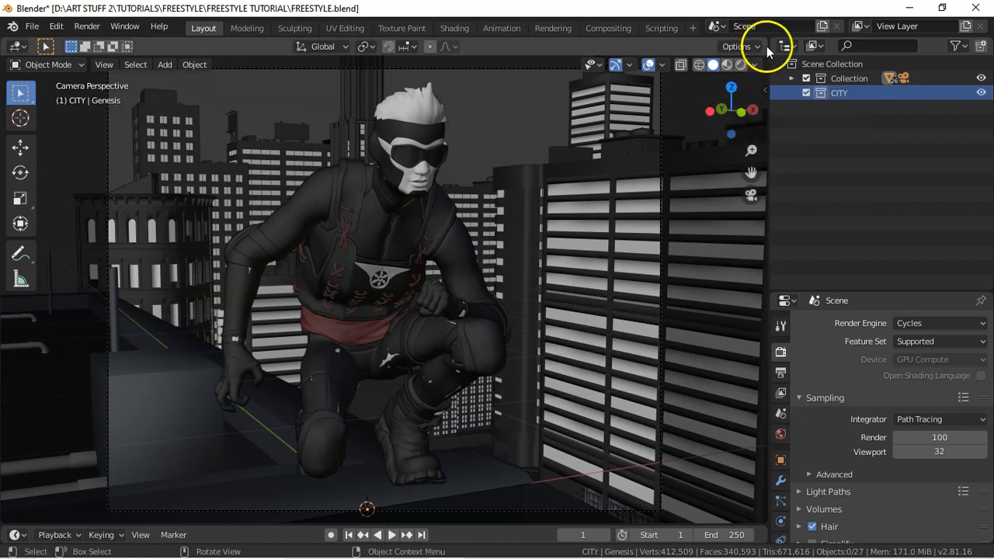
# - Move all building and road objects from u03Bldg02 through us03Roads05 into the CITY collection and collapse it
pyautogui.click(792, 78)
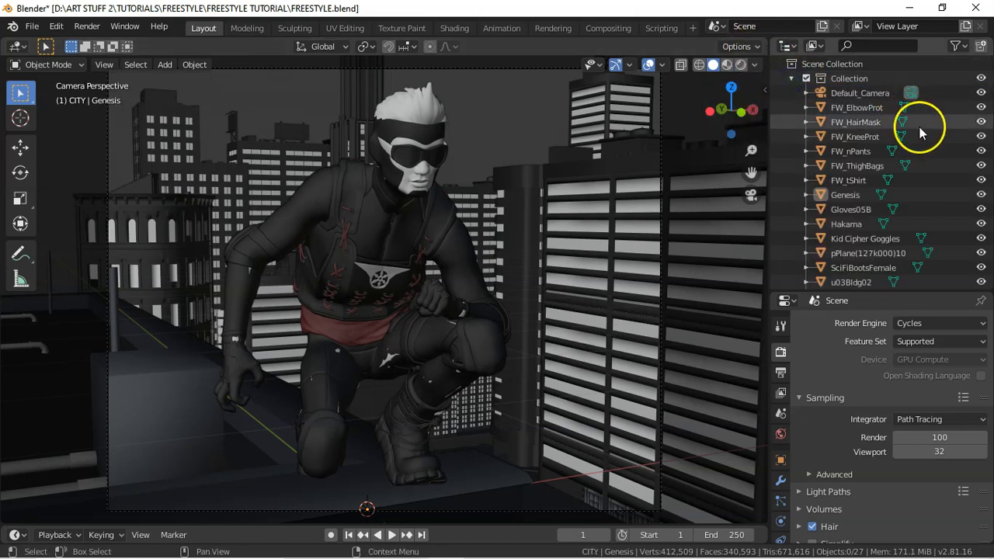
pyautogui.moveTo(989, 109); pyautogui.dragTo(983, 198)
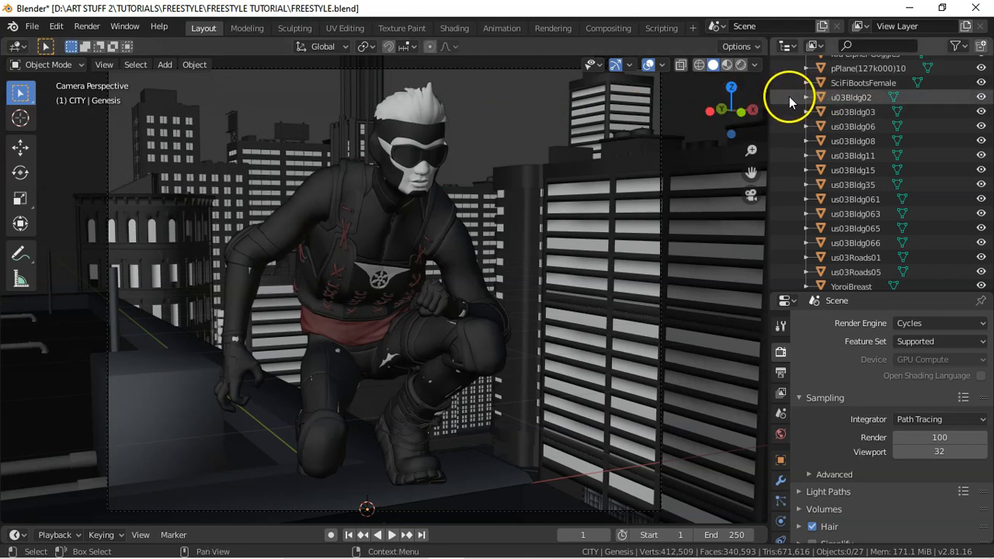
pyautogui.moveTo(789, 96); pyautogui.dragTo(888, 286)
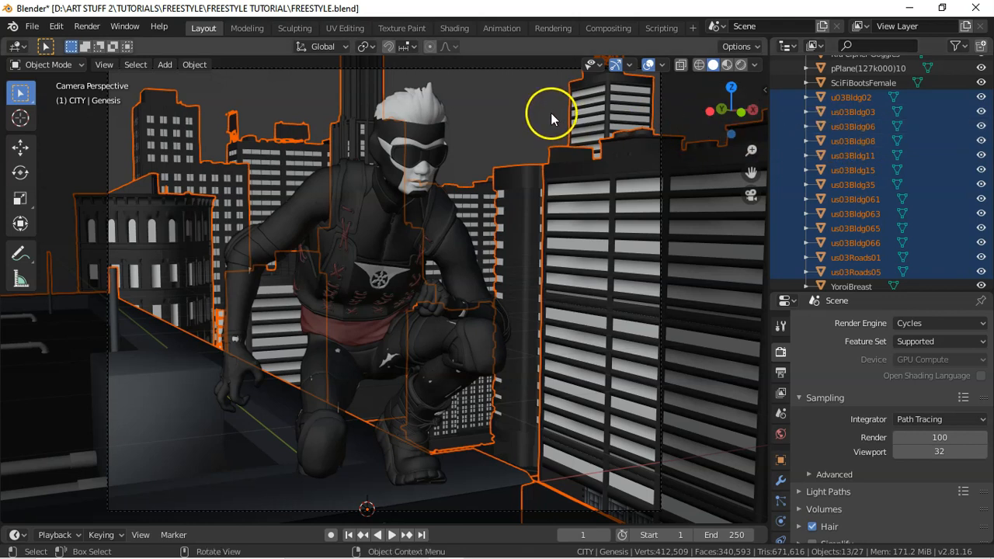
pyautogui.press('m')
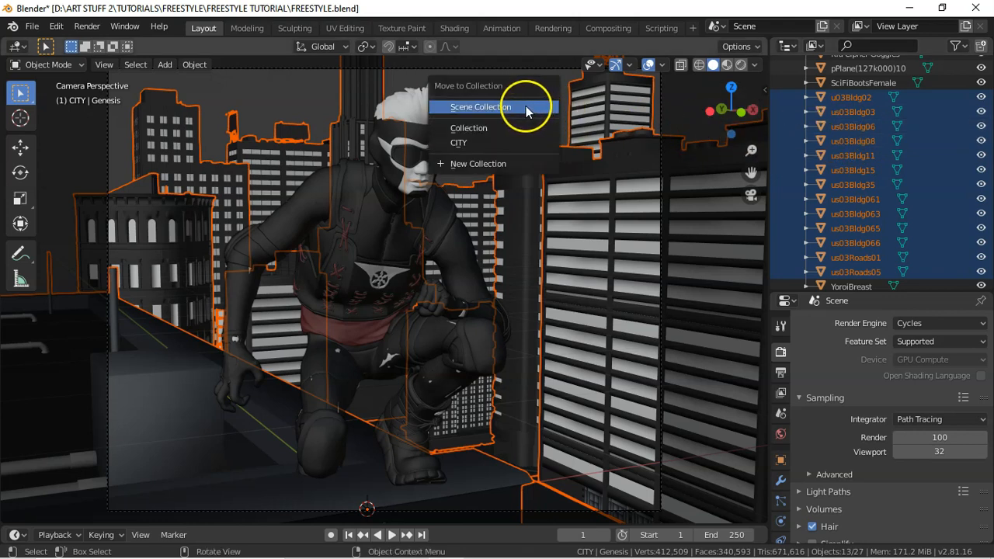
pyautogui.click(460, 144)
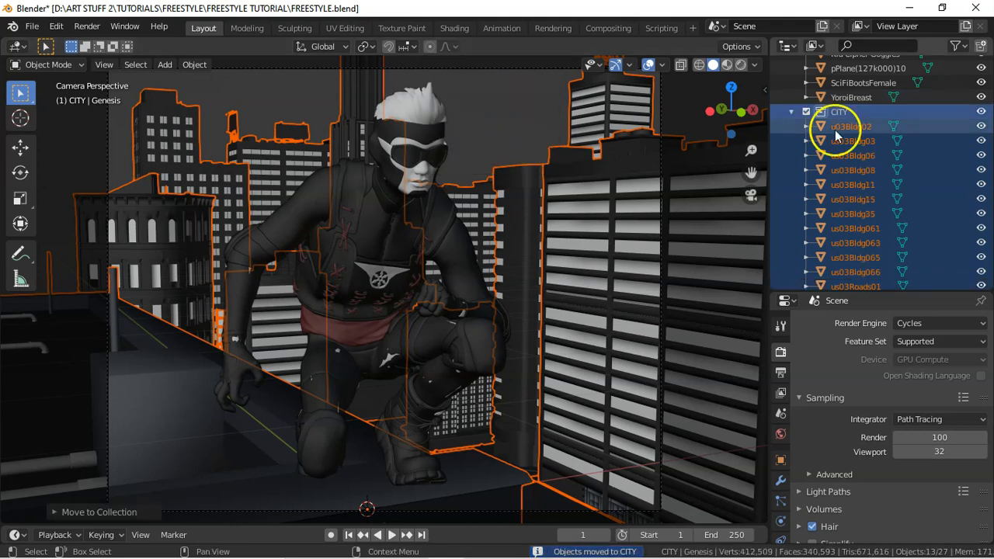
pyautogui.click(791, 113)
# - Move the pPlane(127k000)10 object into the CITY collection
pyautogui.click(822, 232)
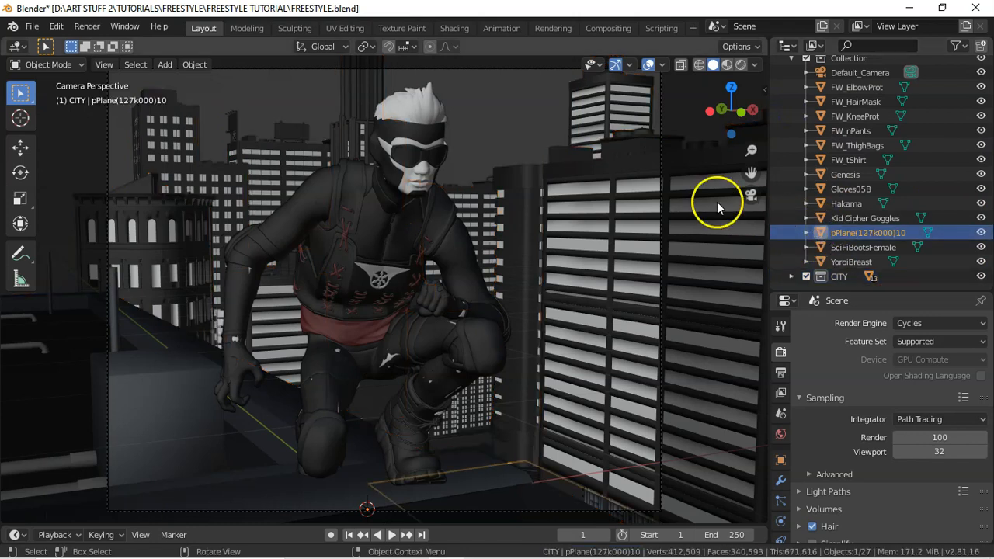
pyautogui.press('m')
pyautogui.click(470, 115)
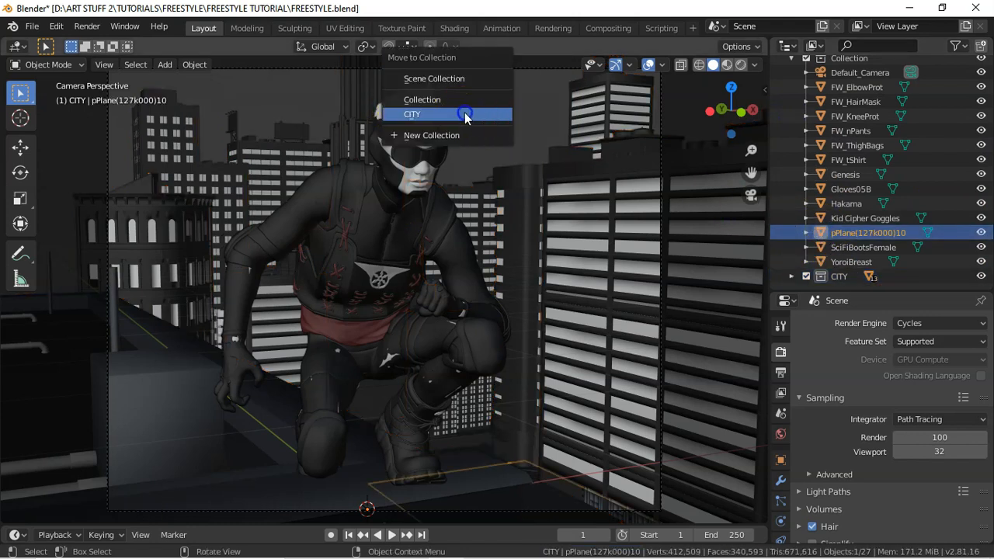
# - Exclude the CITY collection from the view layer and move Default_Camera into the Scene Collection
pyautogui.click(807, 276)
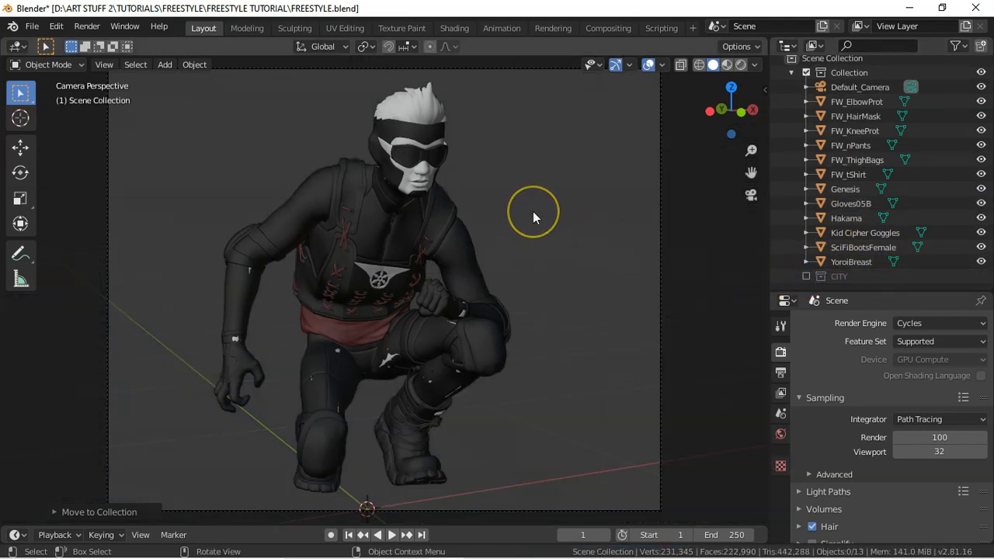
pyautogui.click(821, 87)
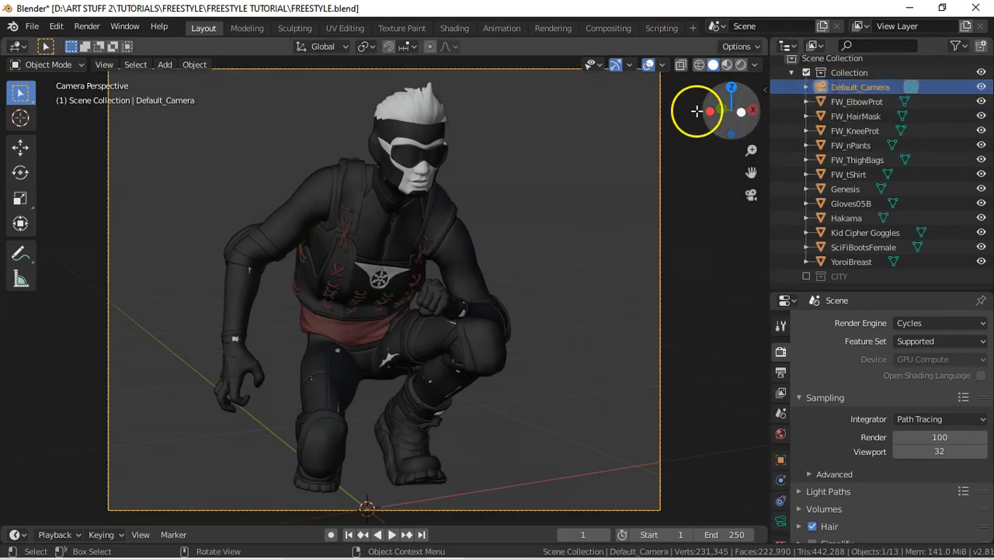
pyautogui.press('m')
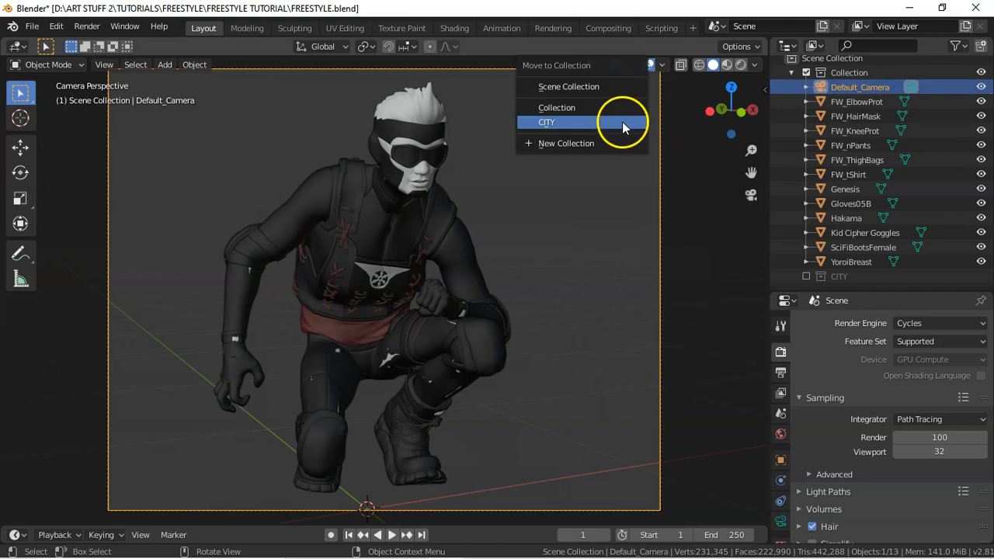
pyautogui.click(595, 87)
# - Hide Default_Camera in the viewport, leaving the character Collection expanded in the outliner
pyautogui.click(791, 73)
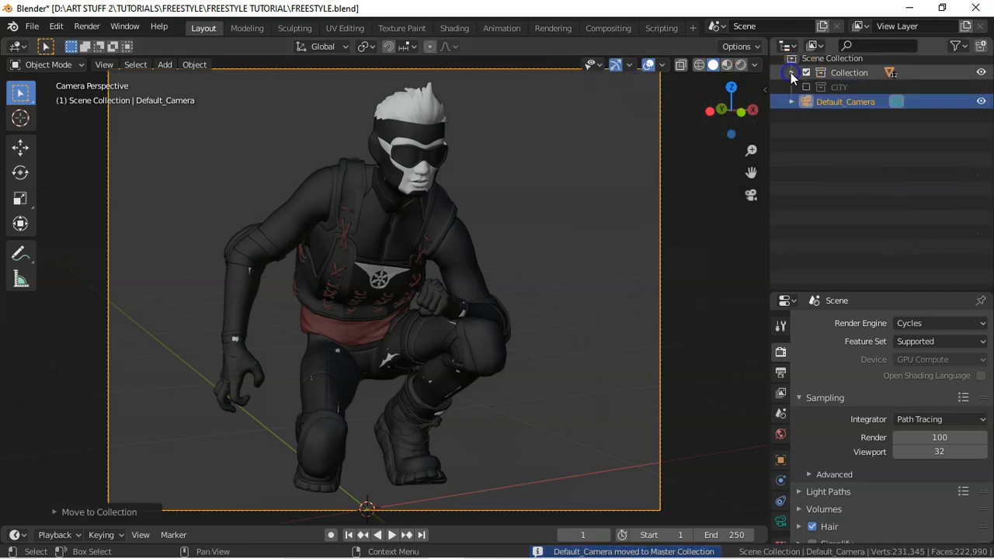
pyautogui.click(980, 107)
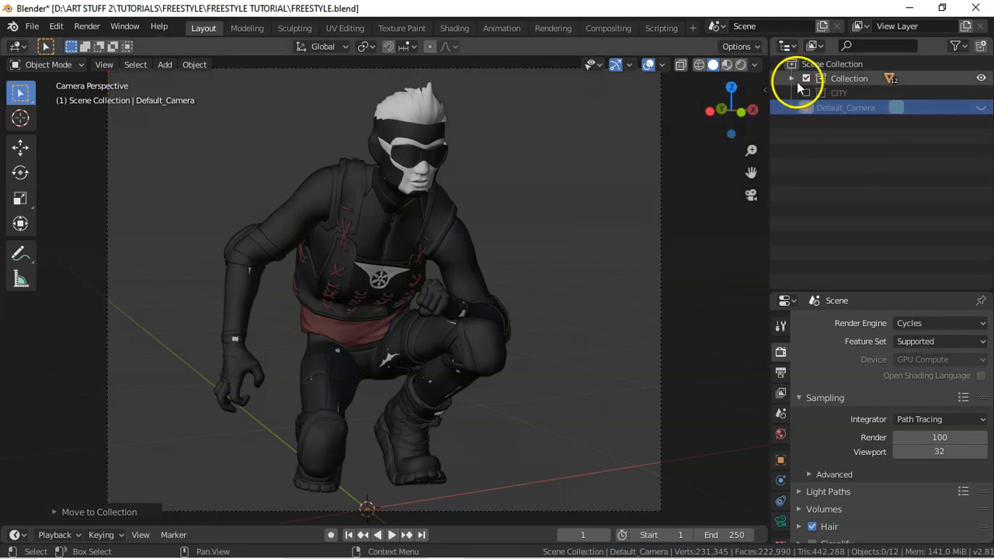
pyautogui.click(792, 78)
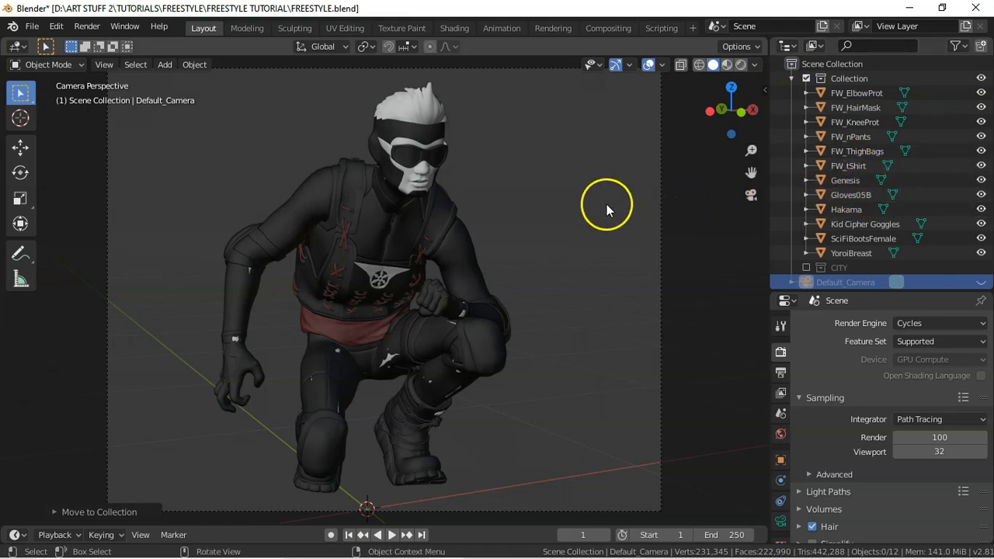
# - Select the FW_HairMask object and show its material slots in an enlarged properties editor
pyautogui.scroll(1, 609, 201)
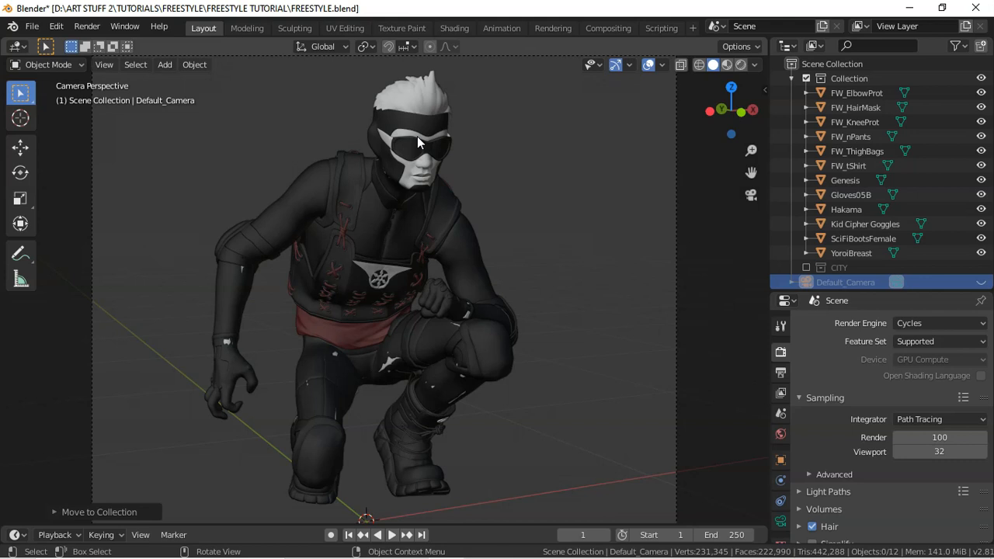
pyautogui.click(428, 99)
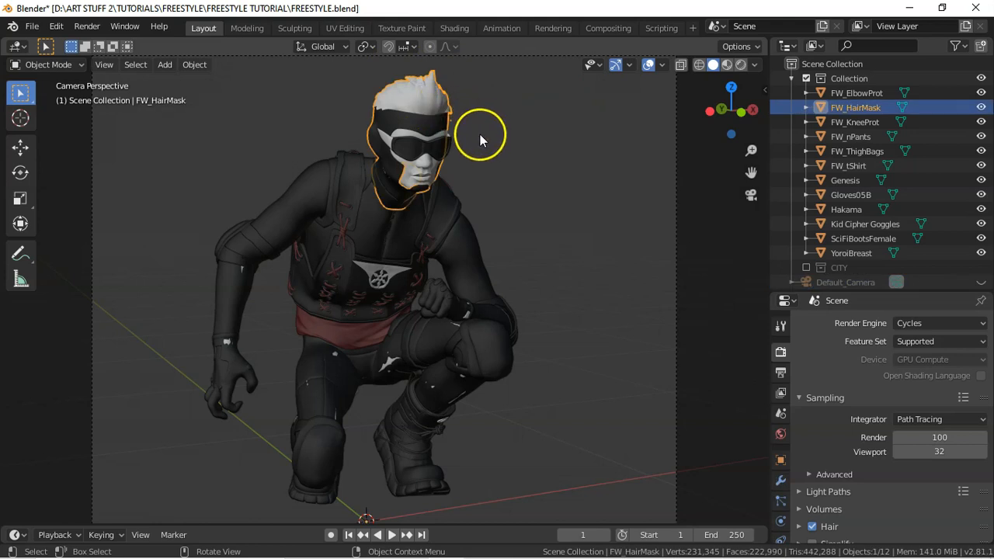
pyautogui.moveTo(866, 290); pyautogui.dragTo(885, 67)
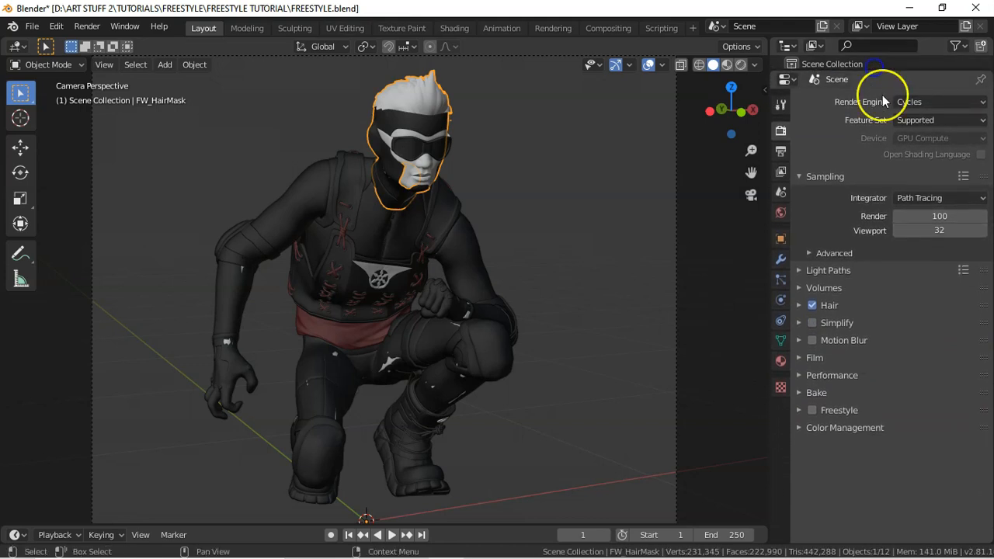
pyautogui.click(782, 360)
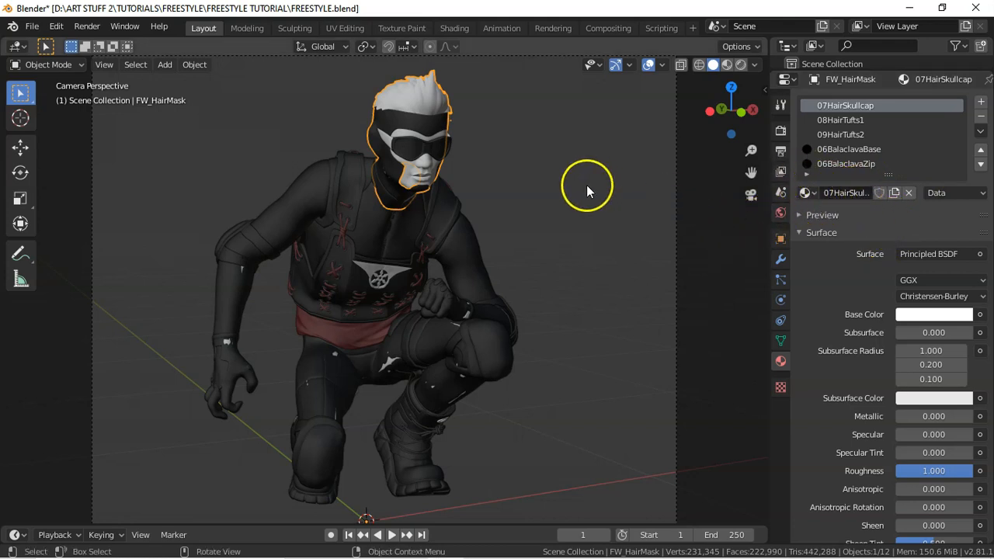
# - Delete the FW_HairMask faces assigned to 07HairSkullcap, 08HairTufts1 and 09HairTufts2 using wireframe view, and return to solid shading
pyautogui.press('Tab')
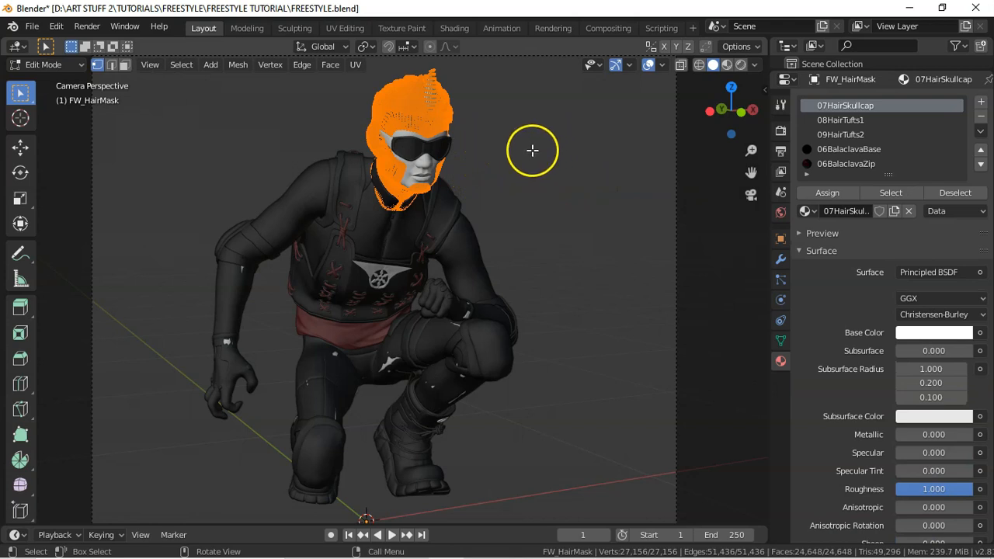
pyautogui.hotkey('alt', 'a')
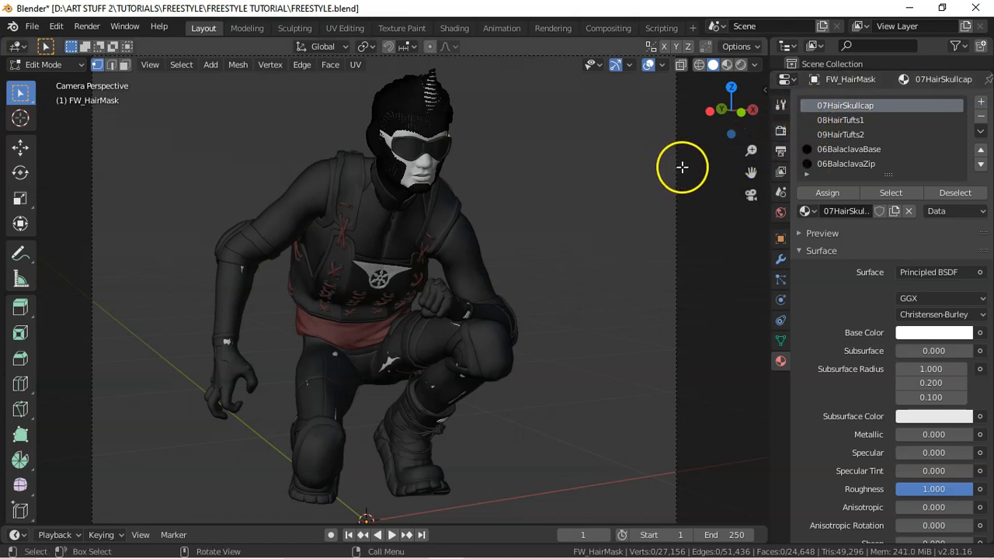
pyautogui.click(892, 194)
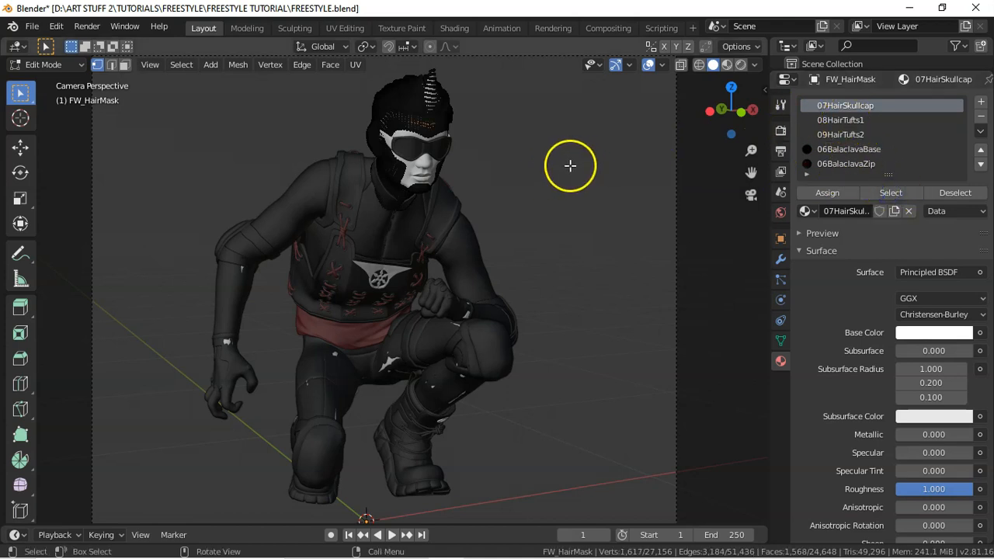
pyautogui.press('z')
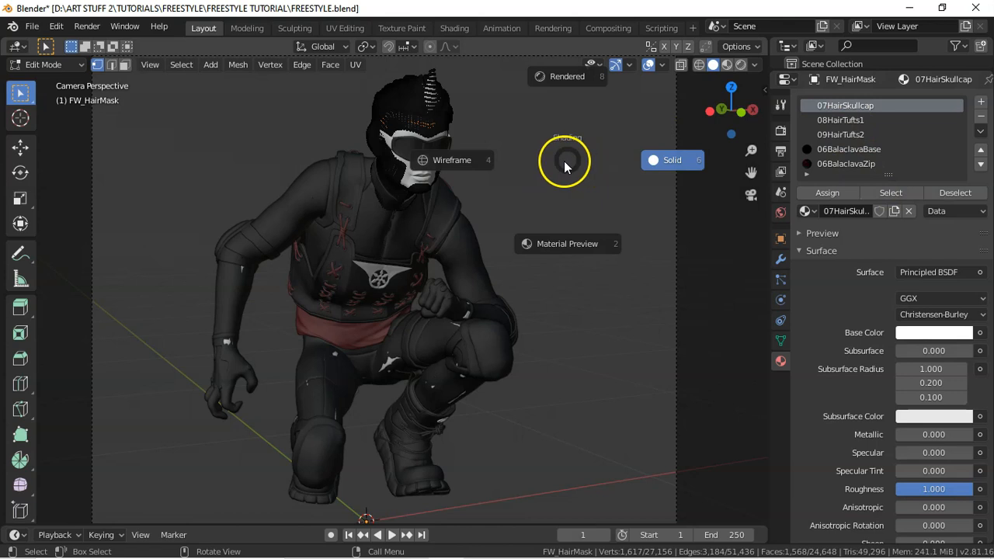
pyautogui.click(452, 163)
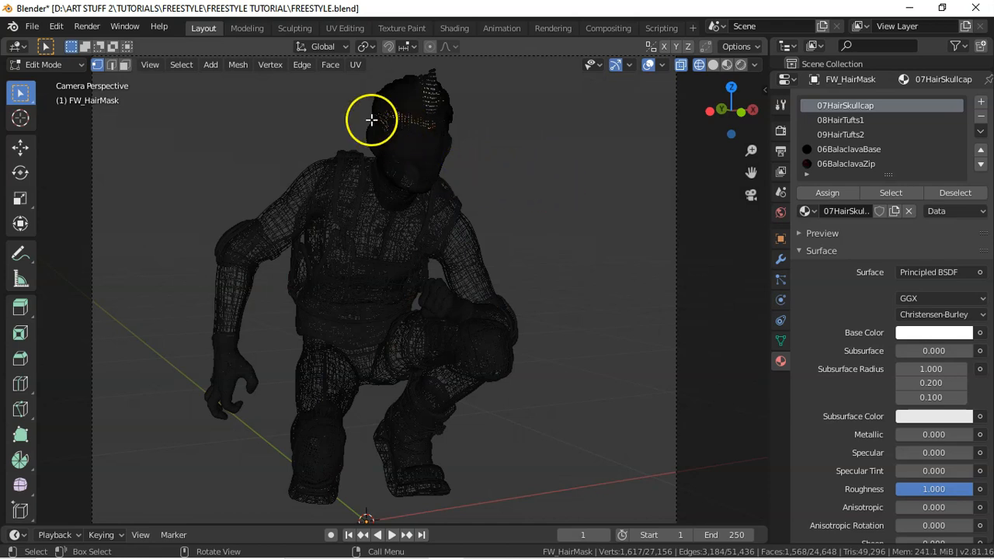
pyautogui.click(855, 120)
pyautogui.click(889, 192)
pyautogui.click(855, 134)
pyautogui.click(892, 192)
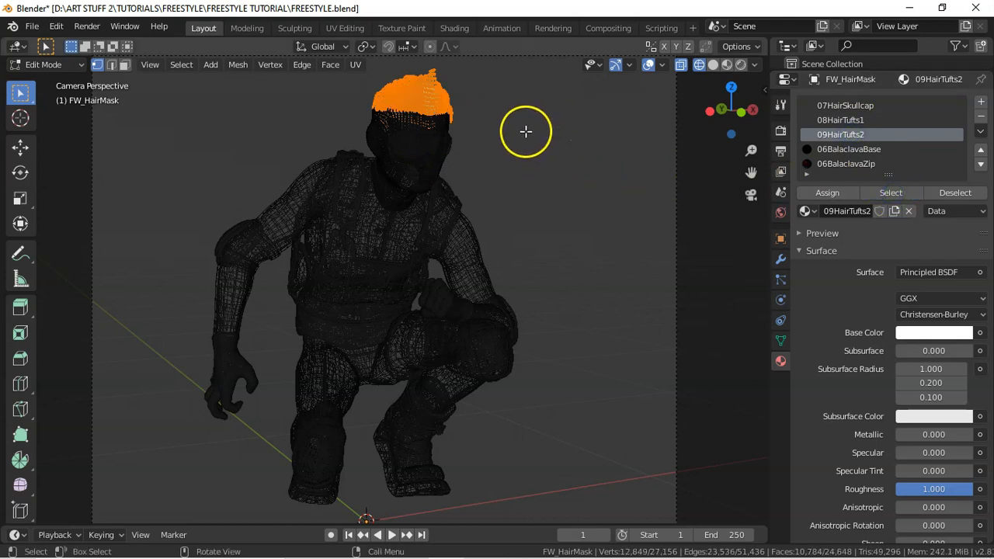
pyautogui.press('x')
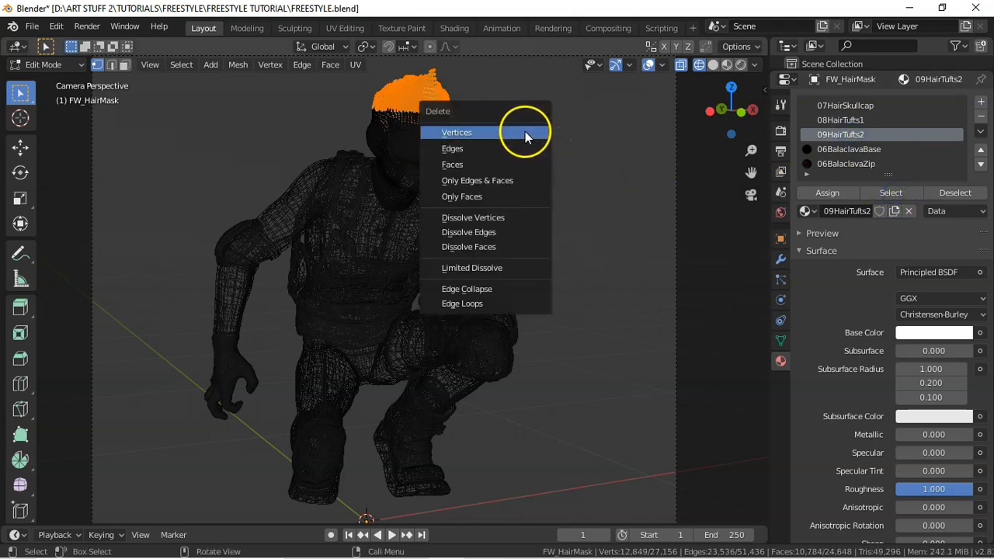
pyautogui.click(476, 165)
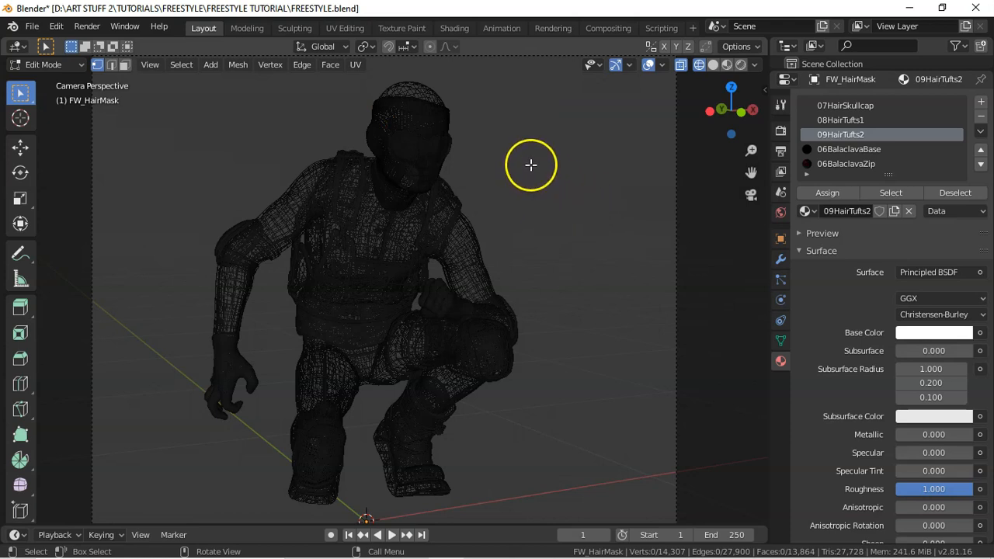
pyautogui.press('z')
pyautogui.click(630, 164)
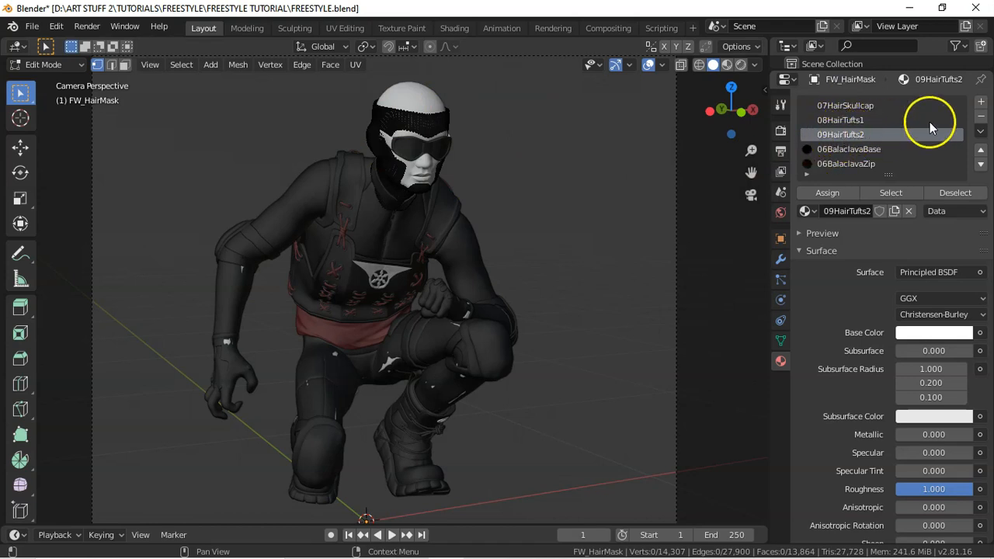
# - Remove the 09HairTufts2, 08HairTufts1 and 07HairSkullcap material slots from FW_HairMask in Object Mode
pyautogui.click(982, 119)
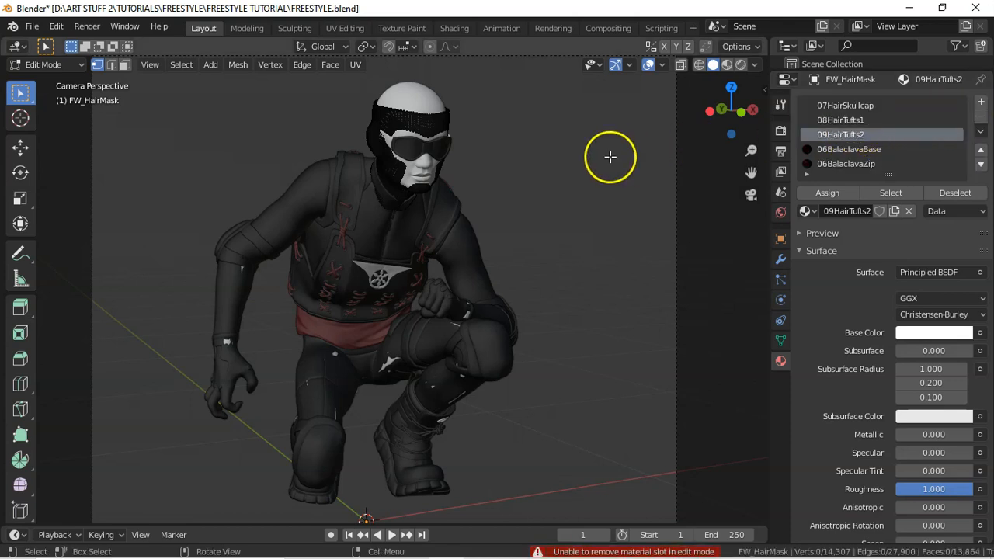
pyautogui.press('Tab')
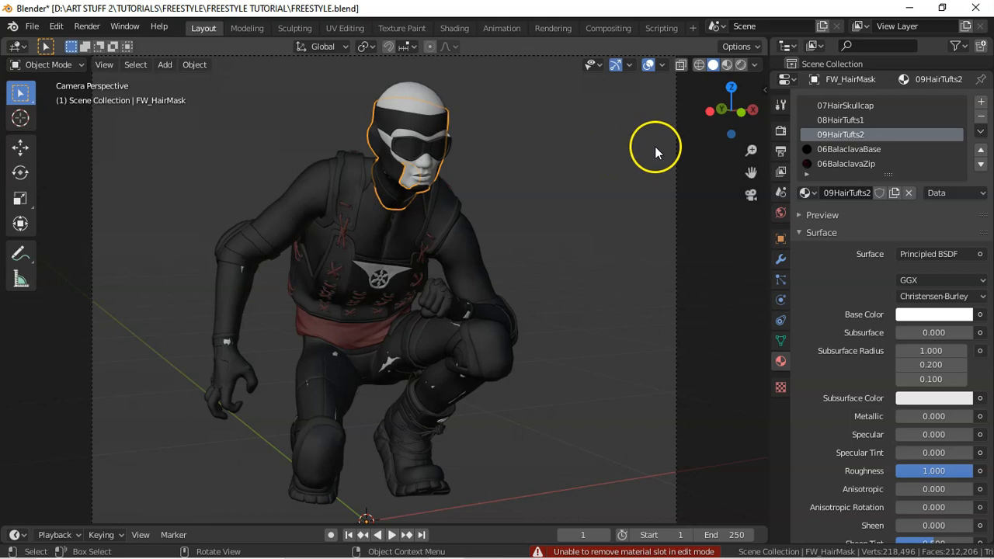
pyautogui.click(982, 119)
pyautogui.click(924, 120)
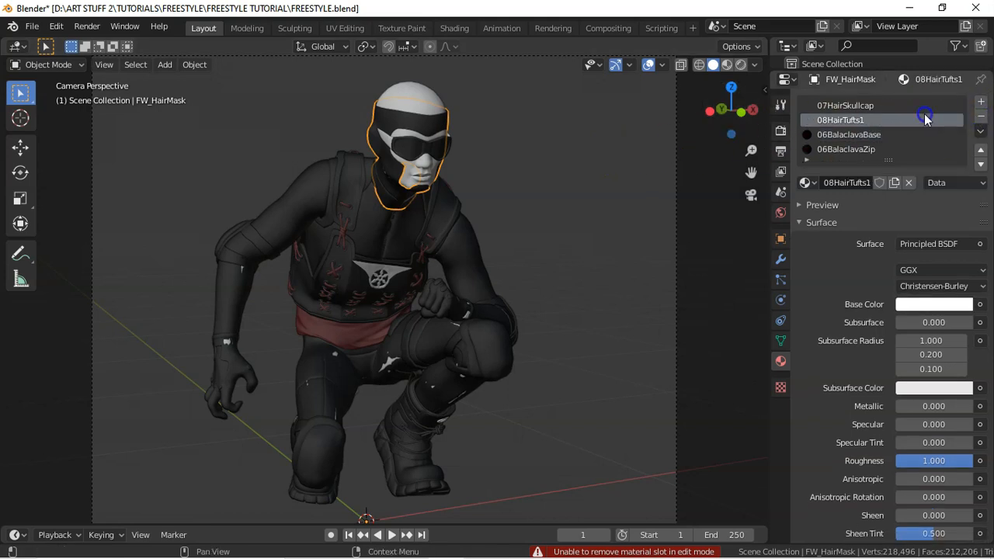
pyautogui.click(981, 115)
pyautogui.click(894, 106)
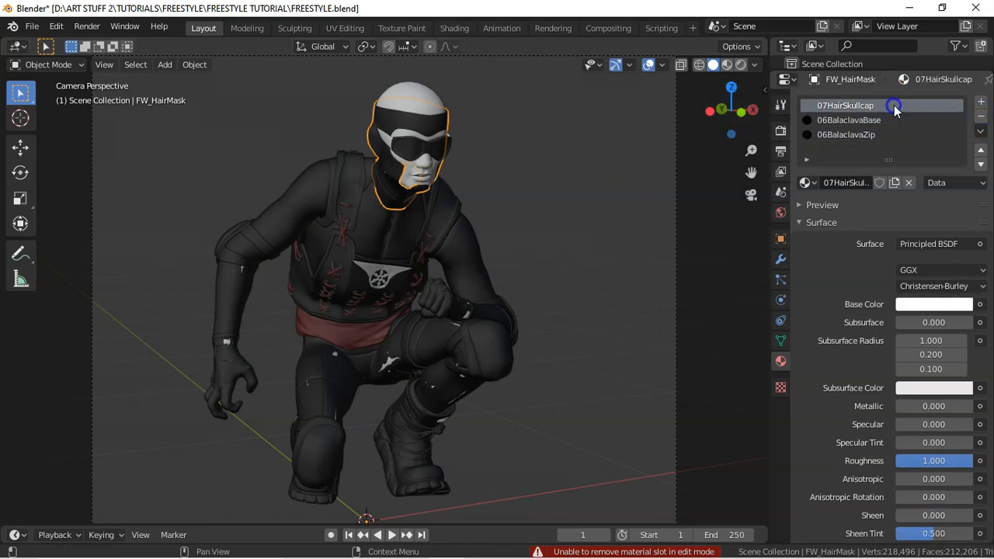
pyautogui.click(982, 116)
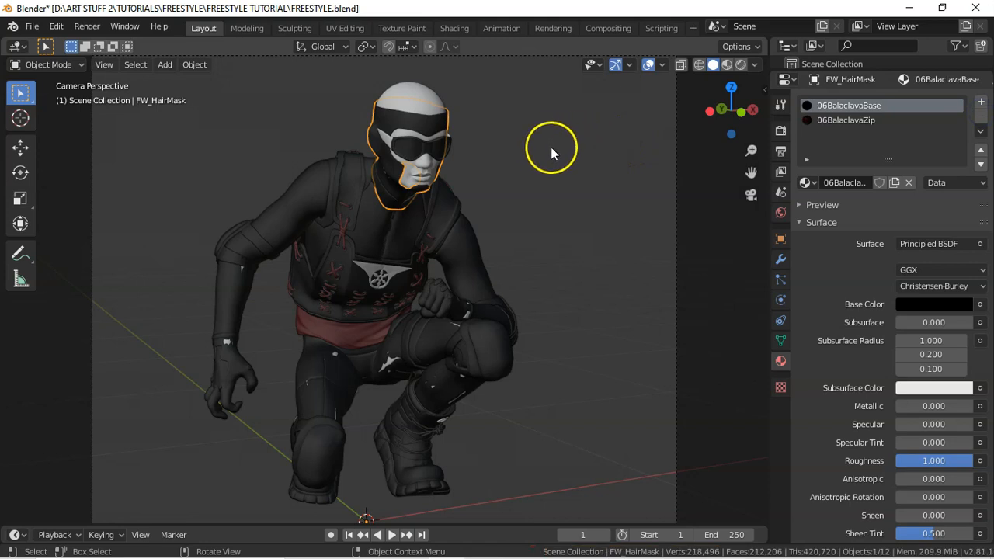
# - Open the Kid Cipher Goggles mesh in Edit Mode with all geometry deselected
pyautogui.click(414, 152)
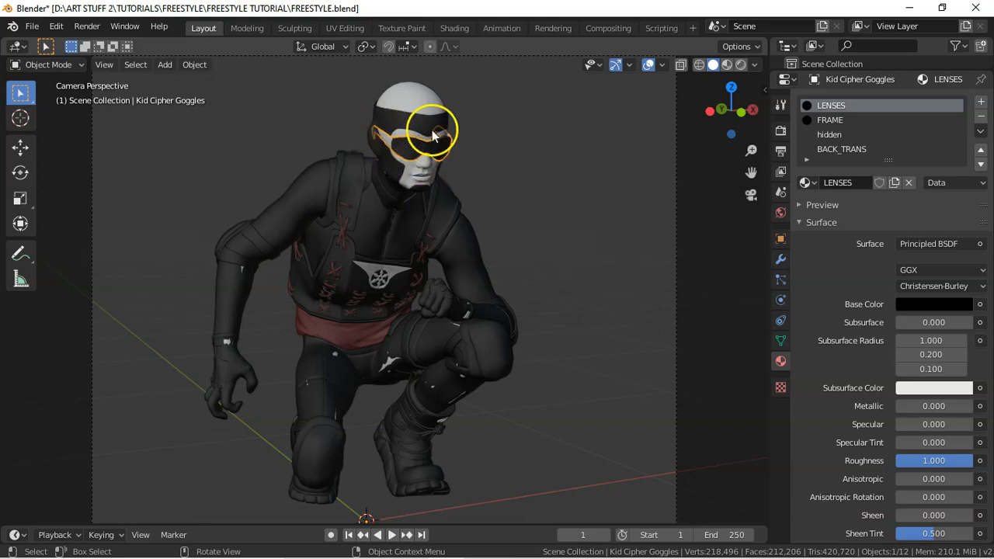
pyautogui.press('Tab')
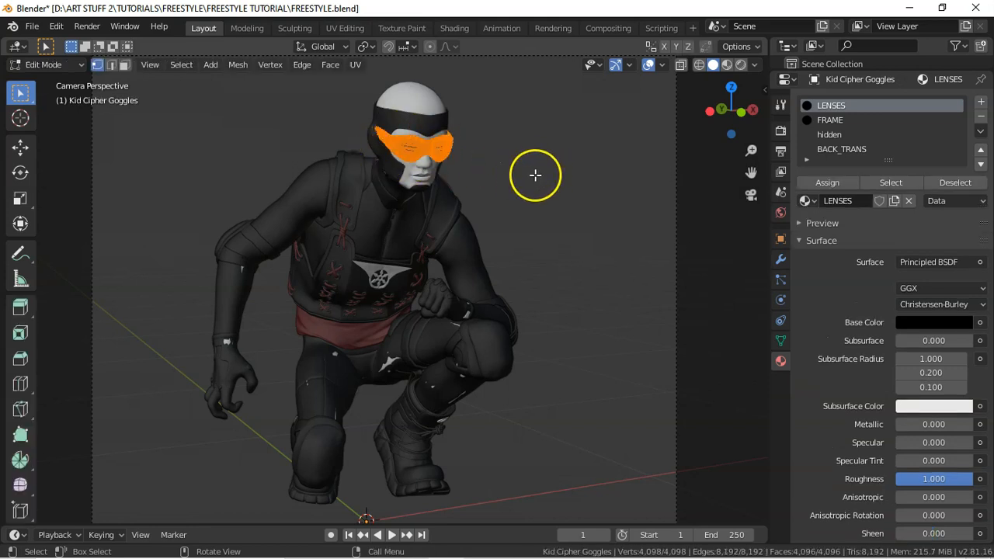
pyautogui.hotkey('alt', 'a')
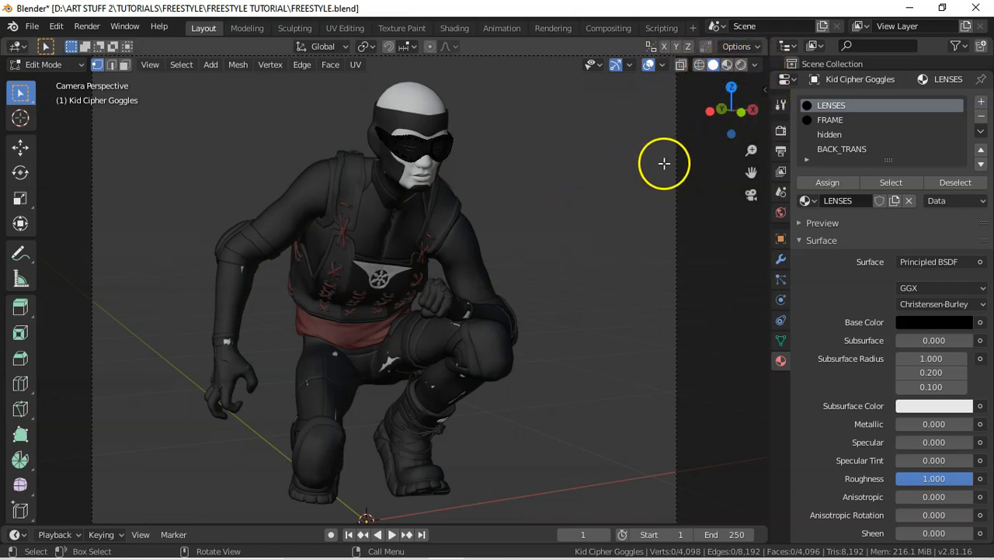
# - Enable the Screencast Keys overlay in the viewport
pyautogui.press('n')
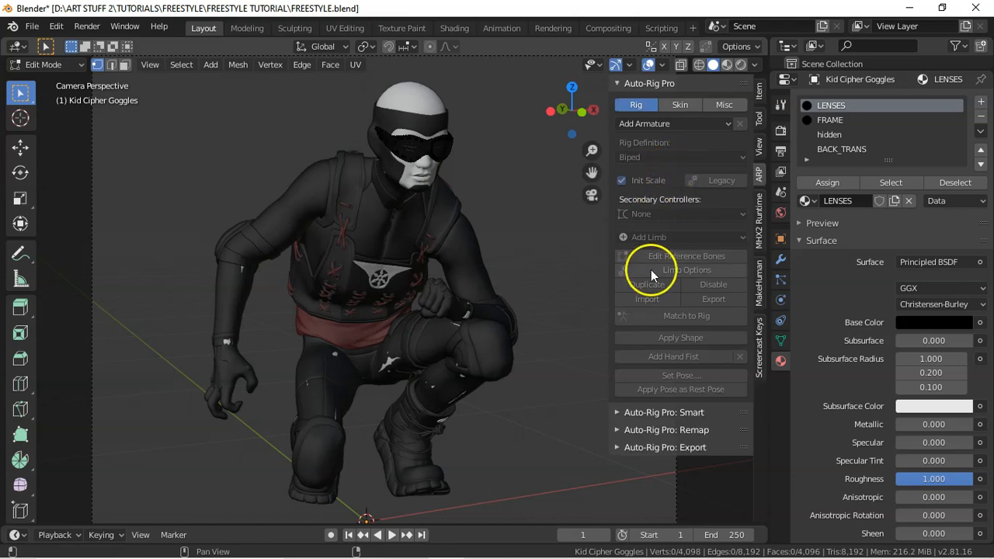
pyautogui.click(761, 344)
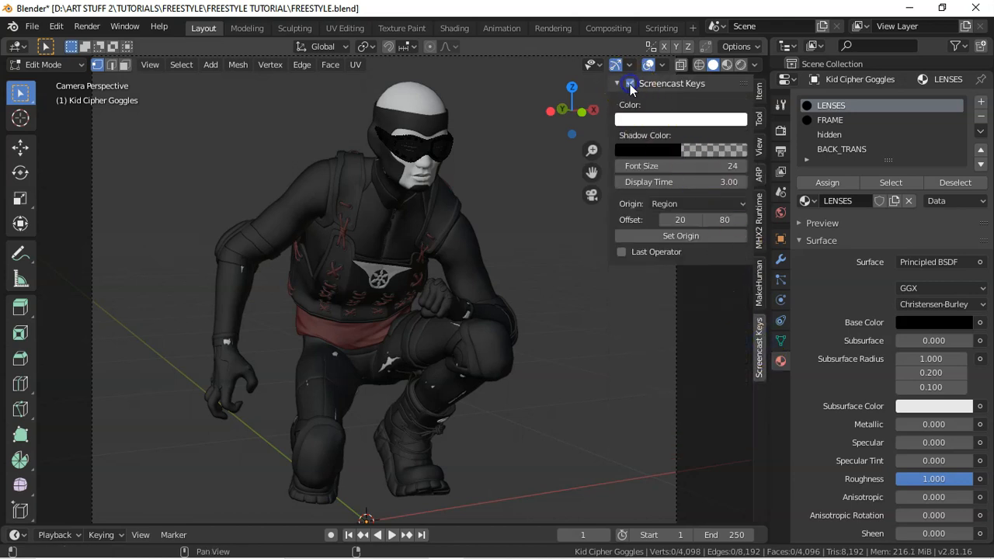
pyautogui.press('n')
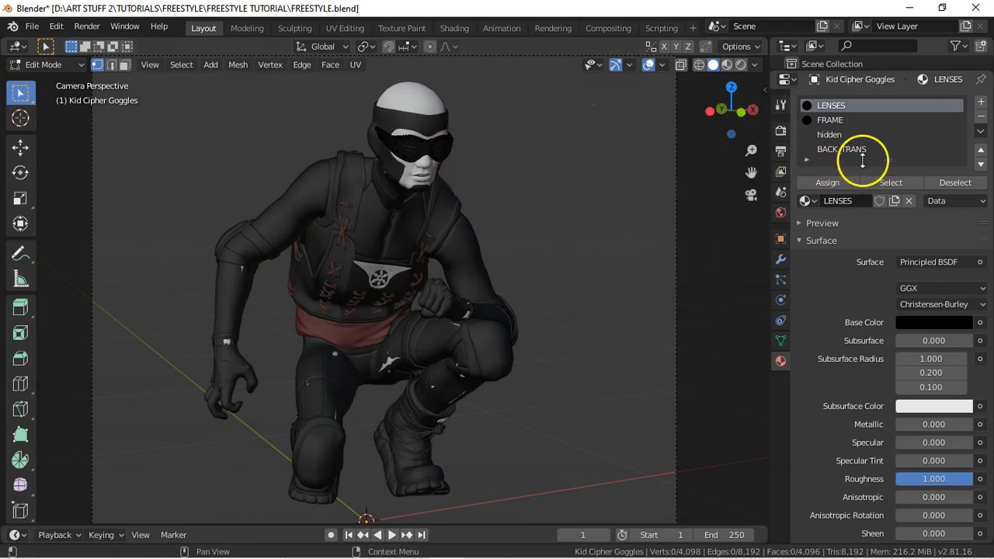
# - Delete the Kid Cipher Goggles faces assigned to the hidden and BACK_TRANS materials
pyautogui.moveTo(885, 158); pyautogui.dragTo(880, 170)
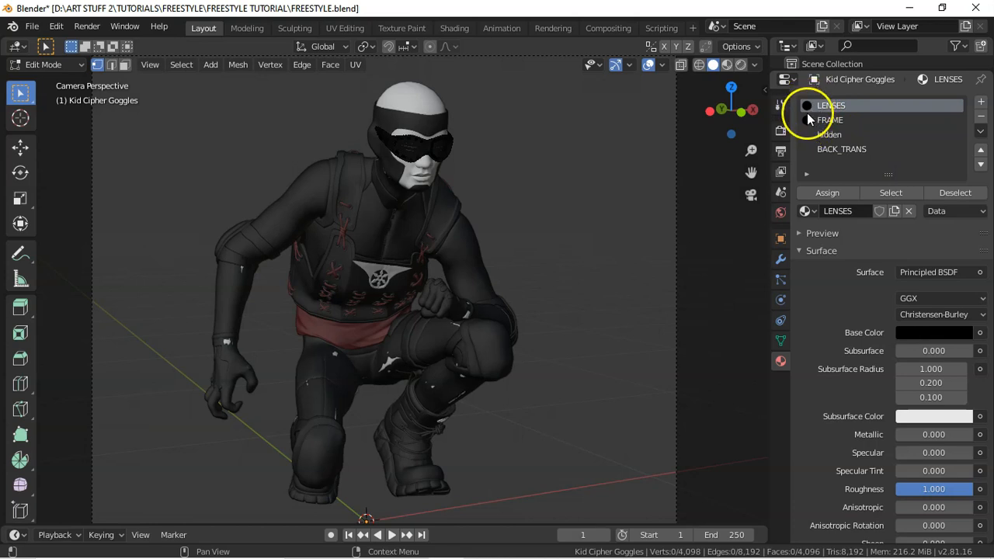
pyautogui.click(831, 136)
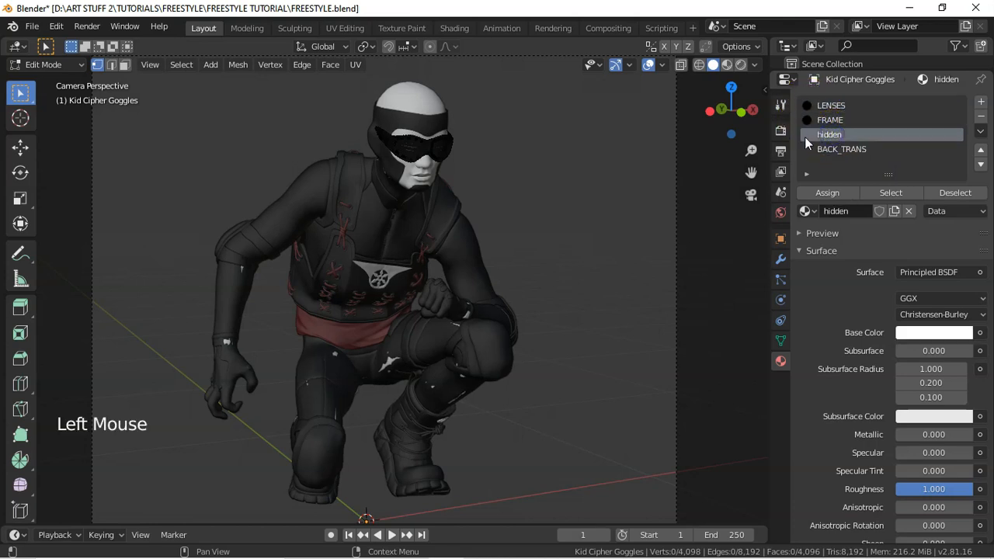
pyautogui.click(885, 192)
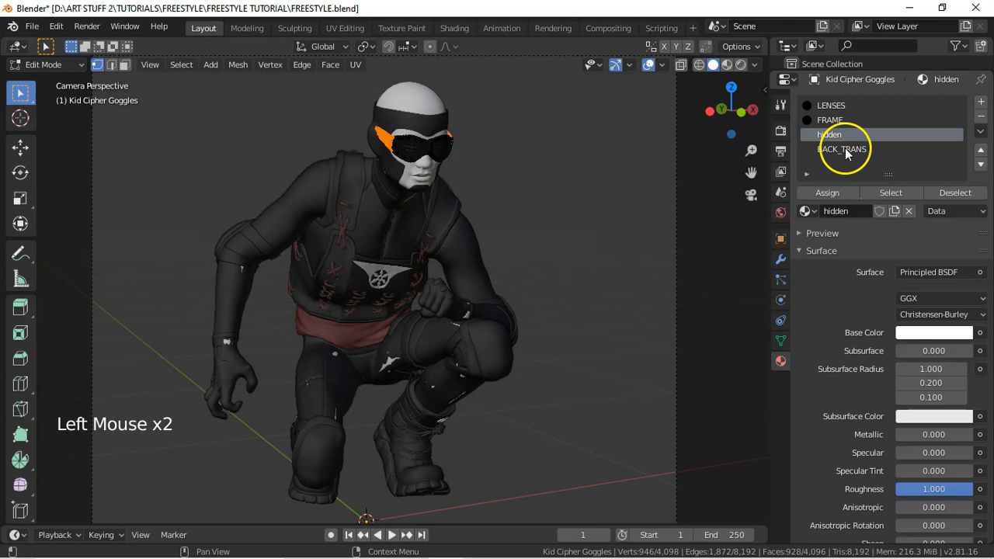
pyautogui.click(845, 149)
pyautogui.click(882, 193)
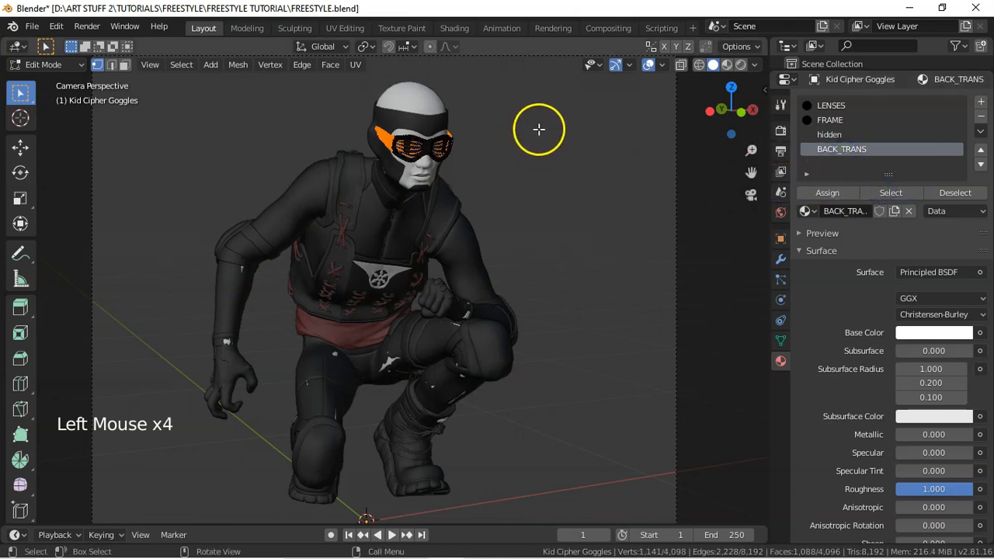
pyautogui.press('x')
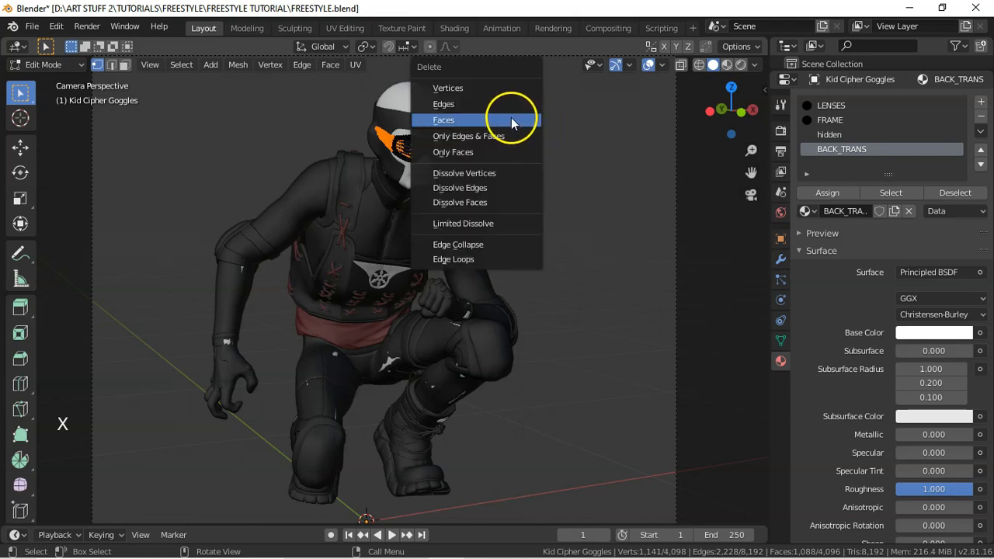
pyautogui.click(512, 120)
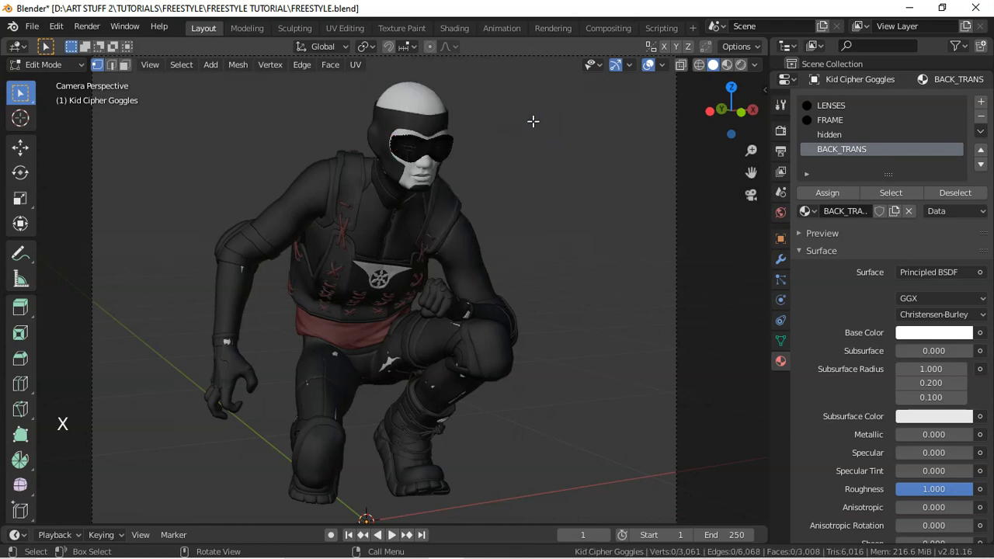
# - Remove the BACK_TRANS and hidden material slots from Kid Cipher Goggles in Object Mode
pyautogui.press('Tab')
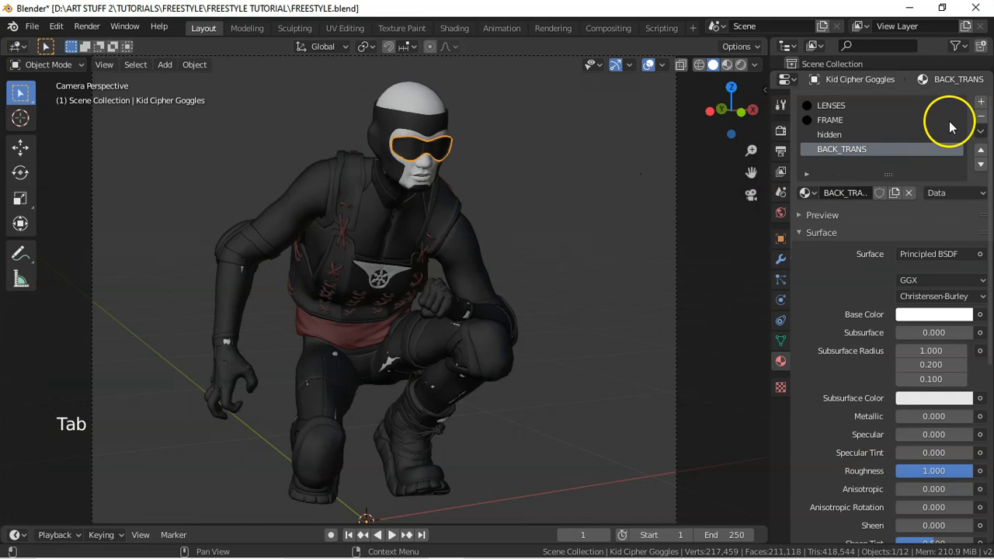
pyautogui.click(981, 117)
pyautogui.click(981, 117)
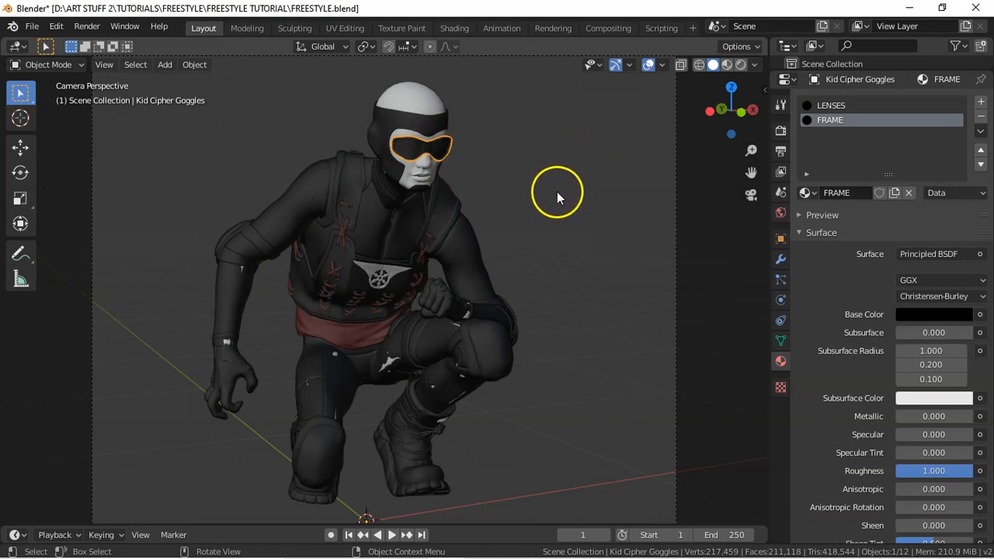
# - Open the YoroiBreast mesh in Edit Mode with all geometry deselected
pyautogui.click(390, 278)
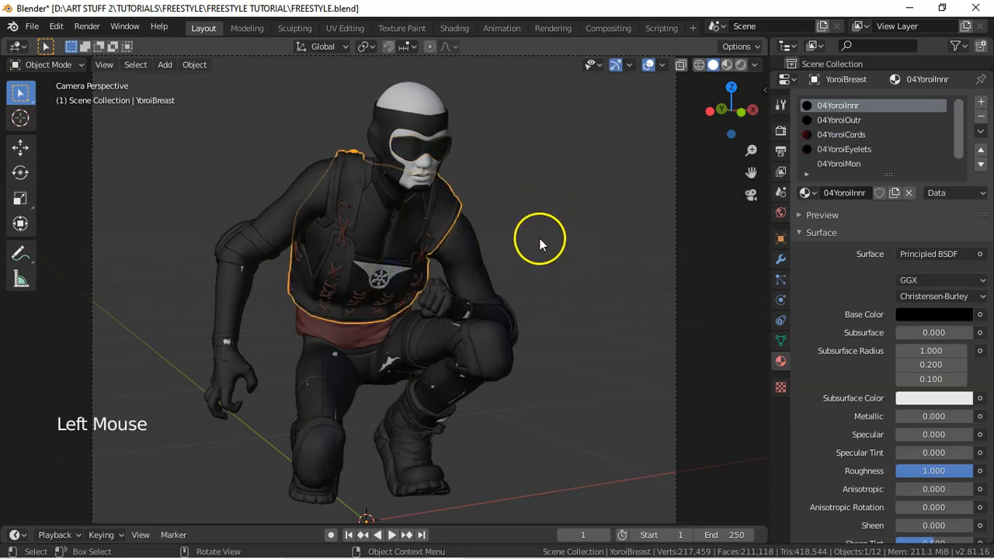
pyautogui.press('Tab')
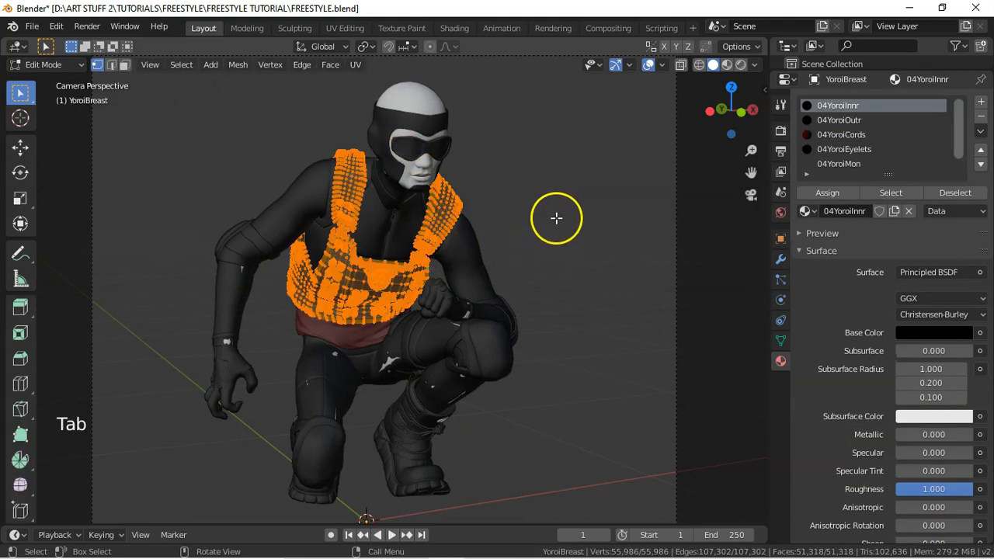
pyautogui.press('a')
pyautogui.press('a')
pyautogui.press('a')
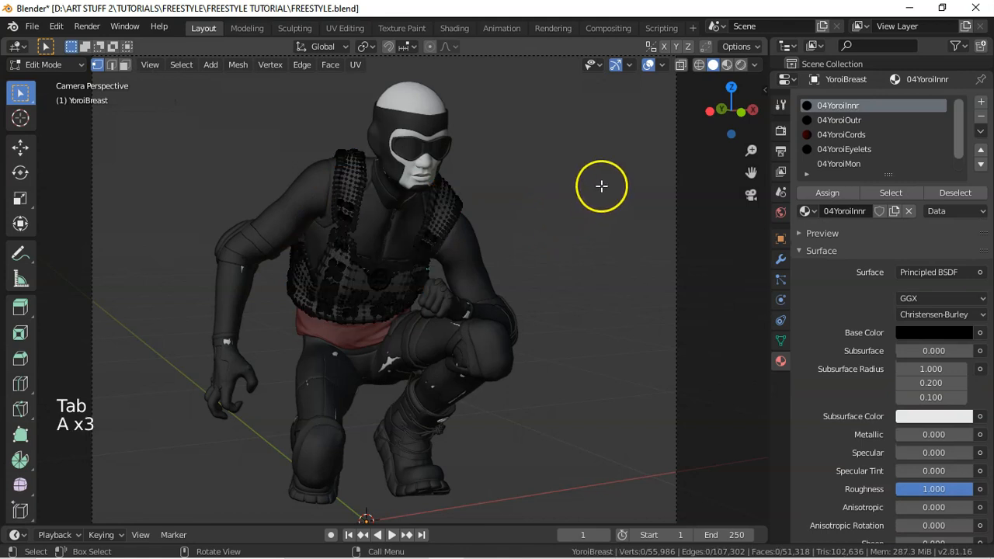
# - Delete the YoroiBreast faces assigned to 04YoroiMon and 04YoroiKanji, checking the selection in wireframe before returning to solid shading
pyautogui.moveTo(894, 174); pyautogui.dragTo(885, 252)
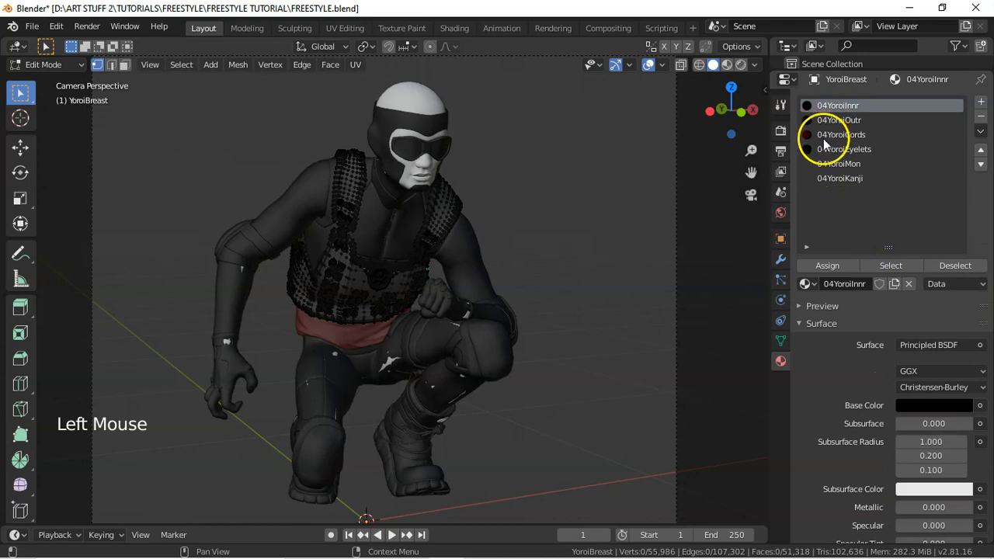
pyautogui.click(838, 164)
pyautogui.click(889, 262)
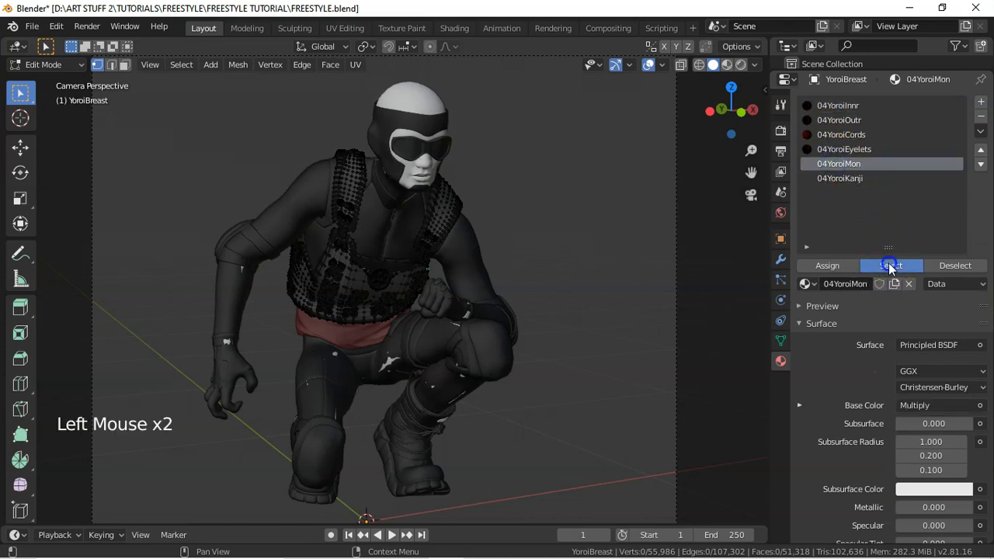
pyautogui.click(847, 180)
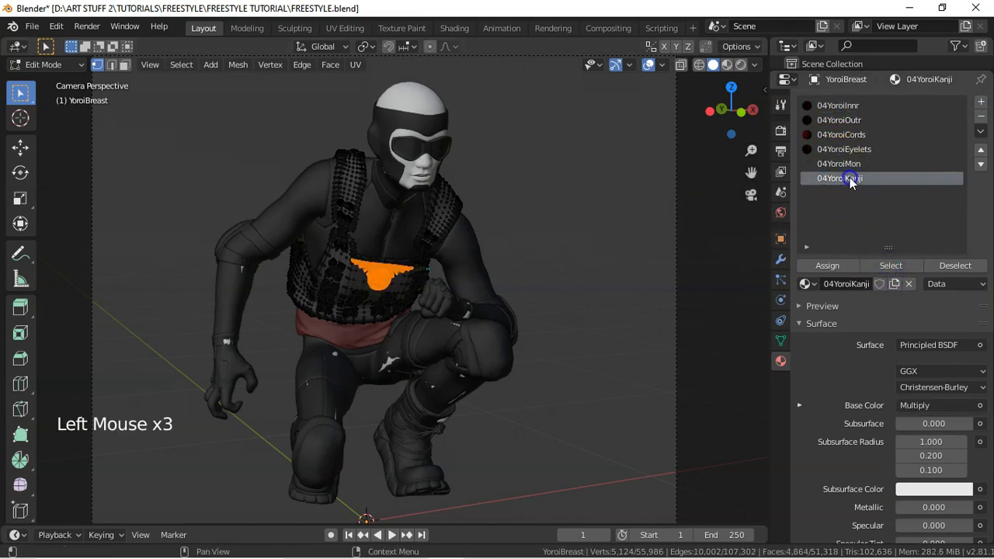
pyautogui.click(890, 264)
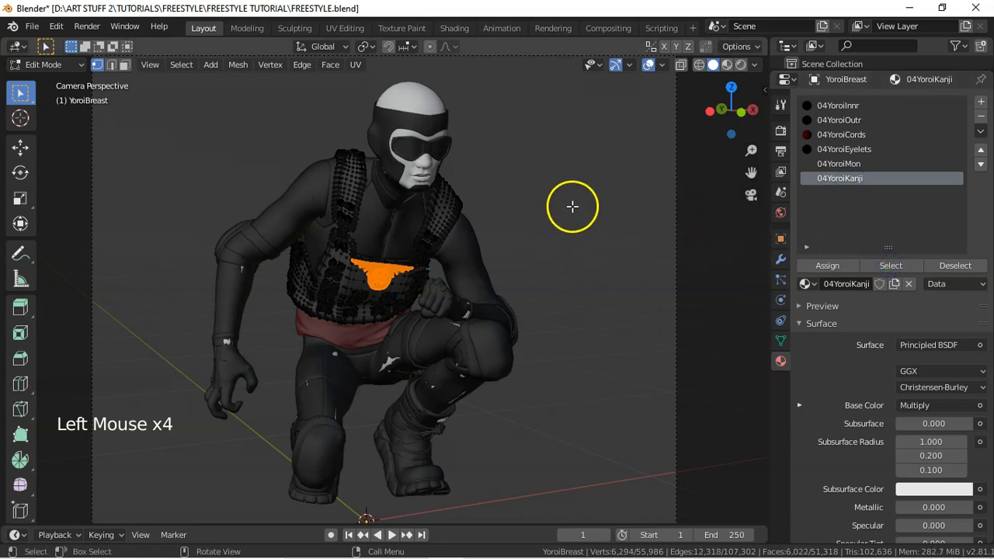
pyautogui.press('z')
pyautogui.press('z')
pyautogui.click(397, 200)
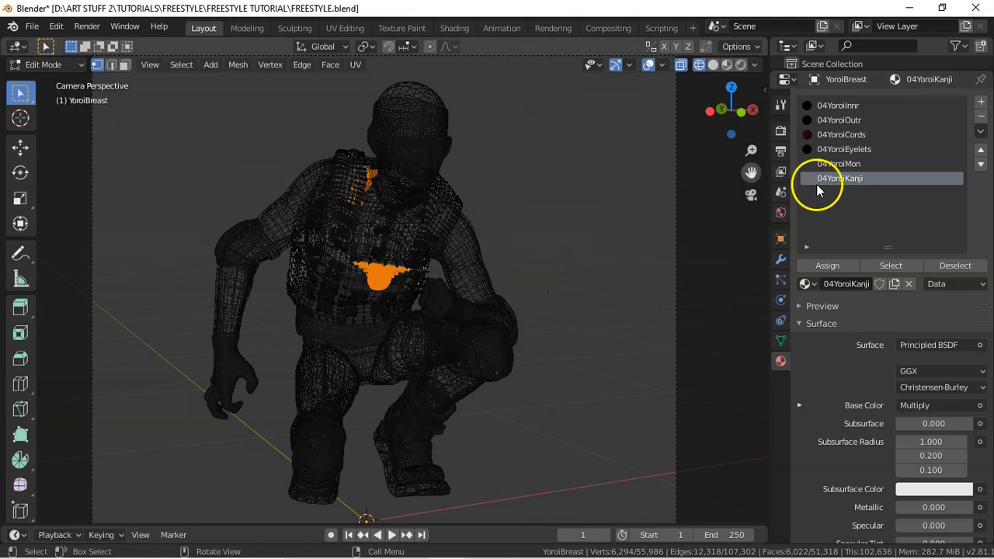
pyautogui.press('z')
pyautogui.click(672, 187)
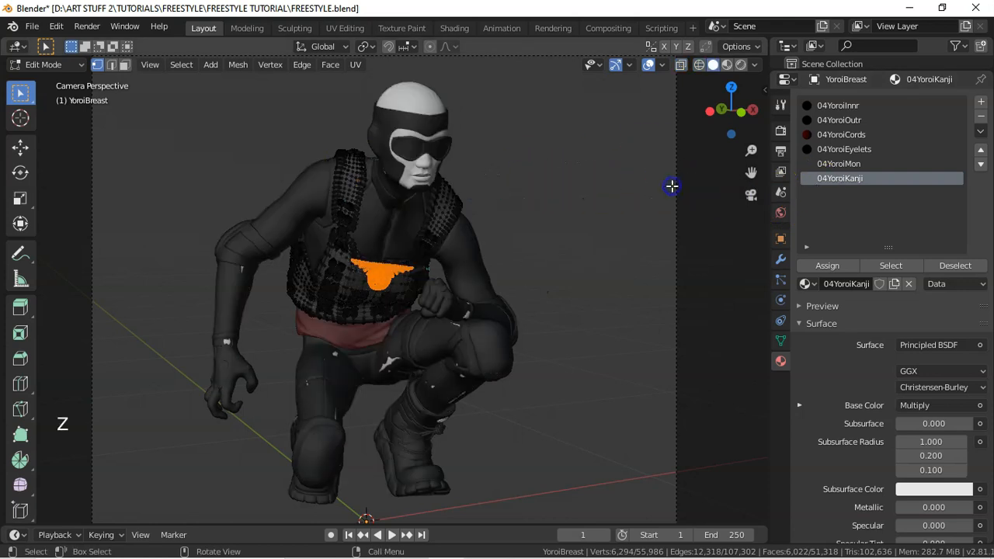
pyautogui.press('x')
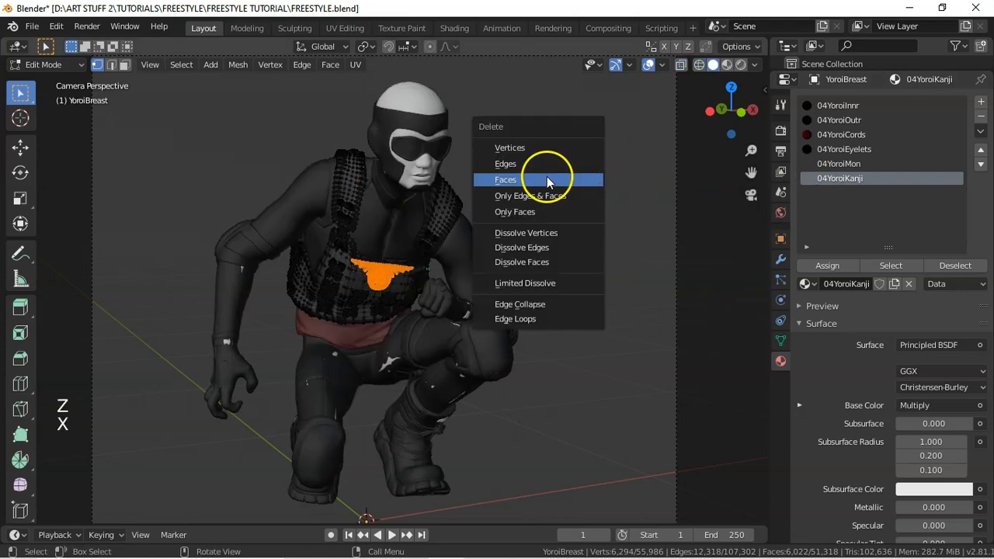
pyautogui.click(555, 177)
# - Remove the 04YoroiKanji and 04YoroiMon material slots from YoroiBreast in Object Mode and deselect all objects
pyautogui.press('Tab')
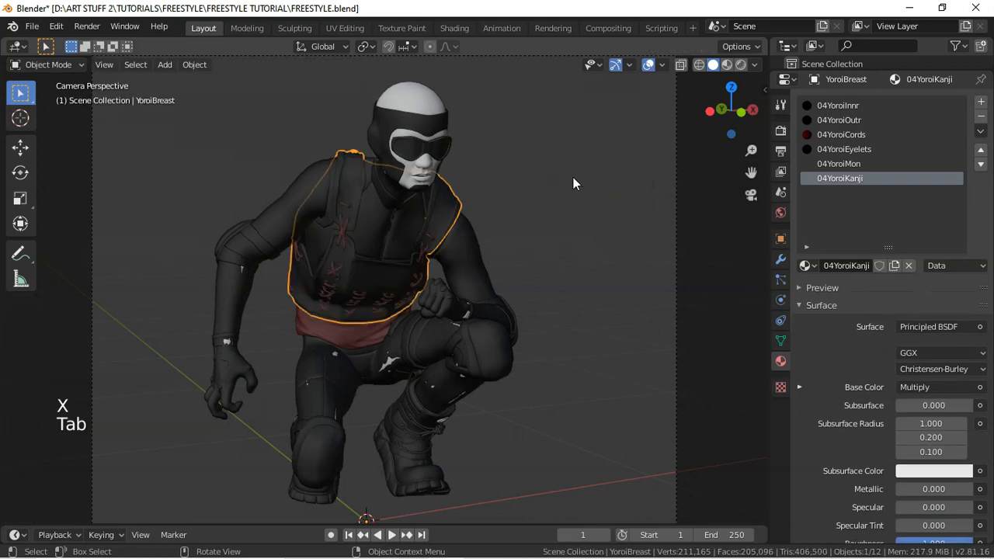
pyautogui.click(981, 116)
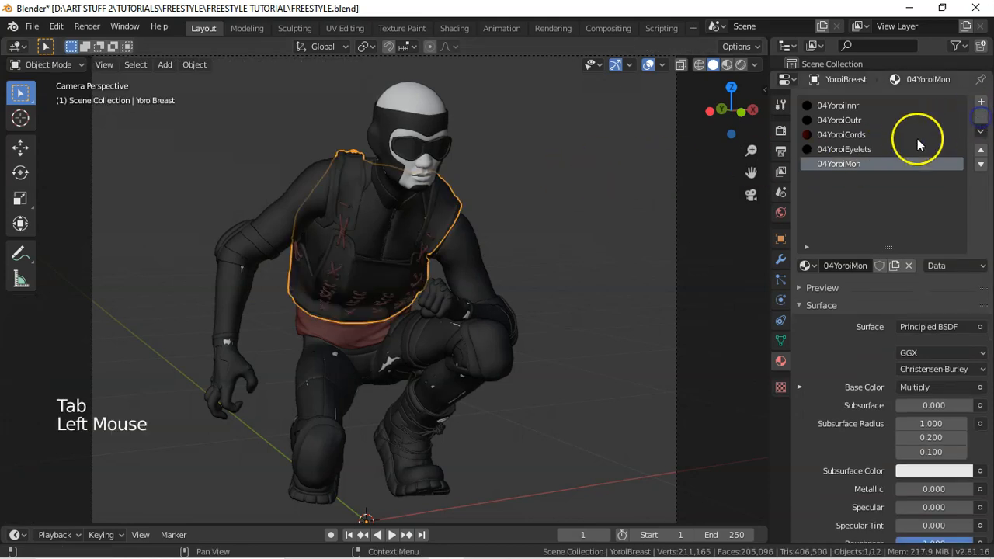
pyautogui.click(980, 118)
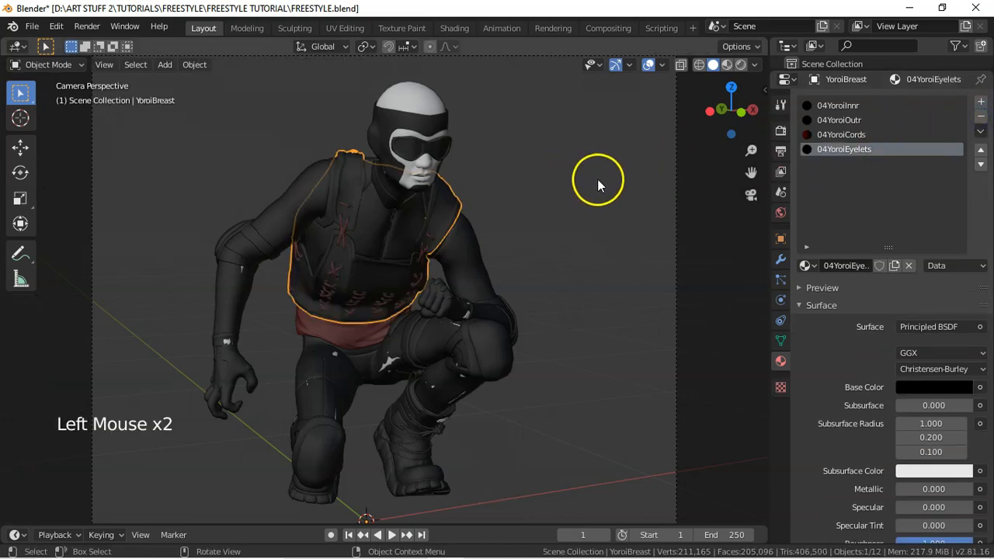
pyautogui.press('a')
pyautogui.press('a')
pyautogui.press('a')
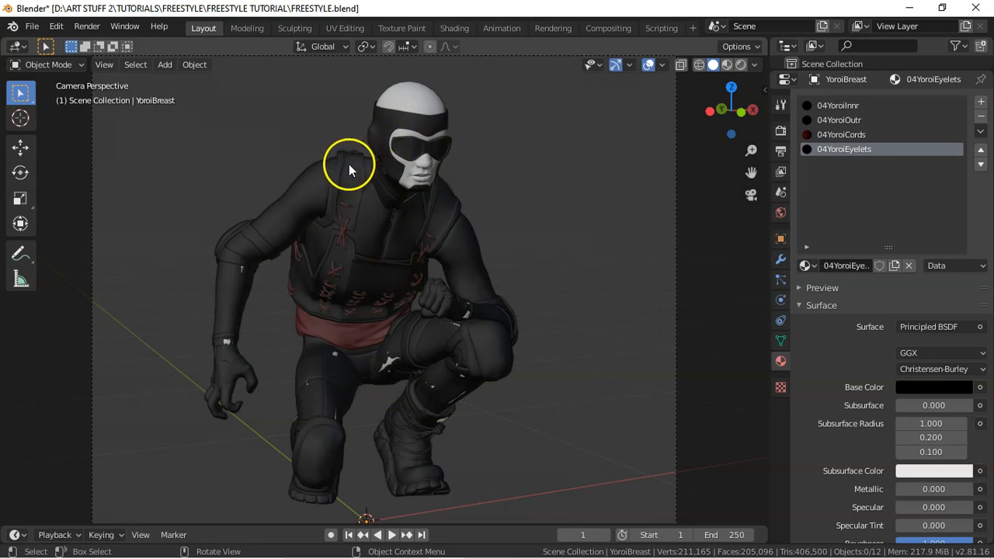
# - Add a Subdivision Surface modifier with default settings to the Genesis body and deselect all objects
pyautogui.click(424, 99)
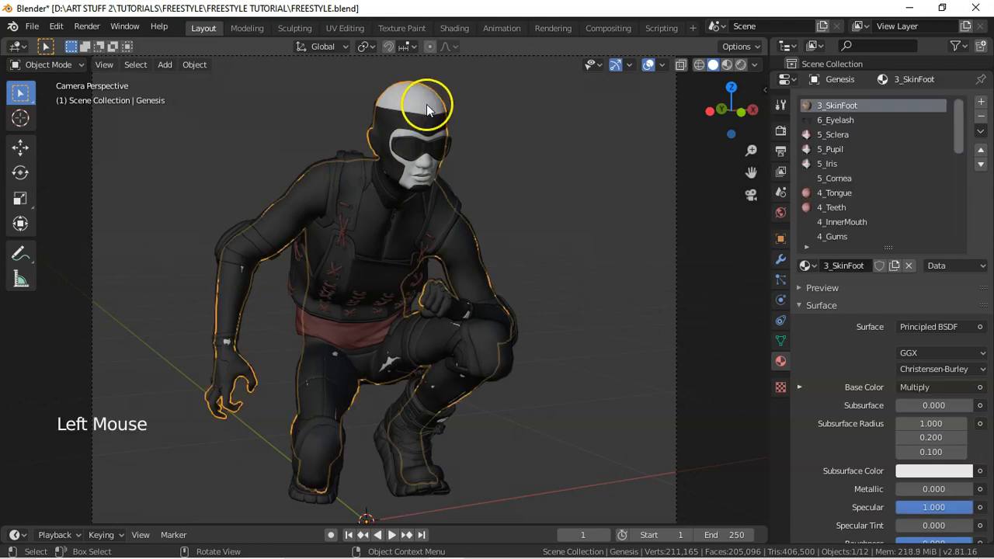
pyautogui.click(782, 261)
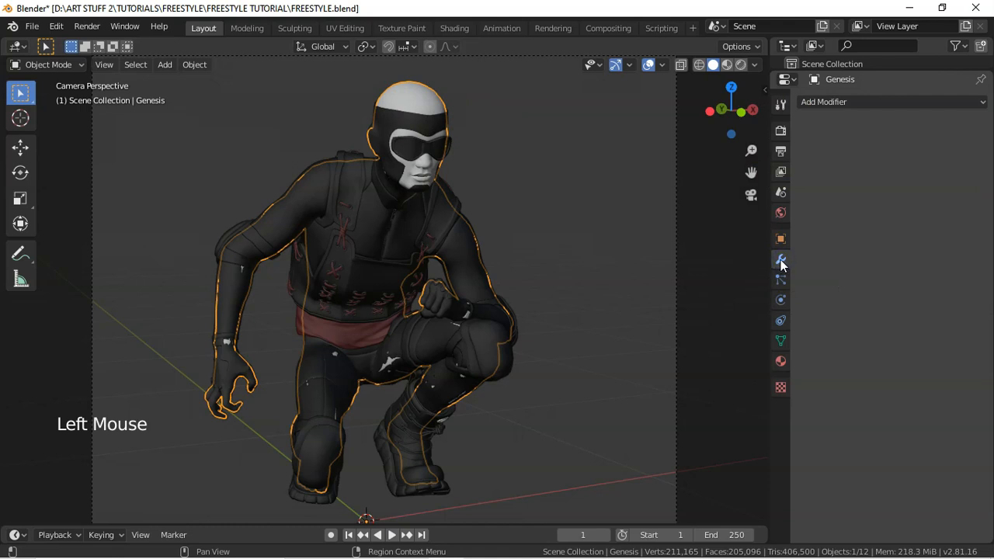
pyautogui.click(836, 101)
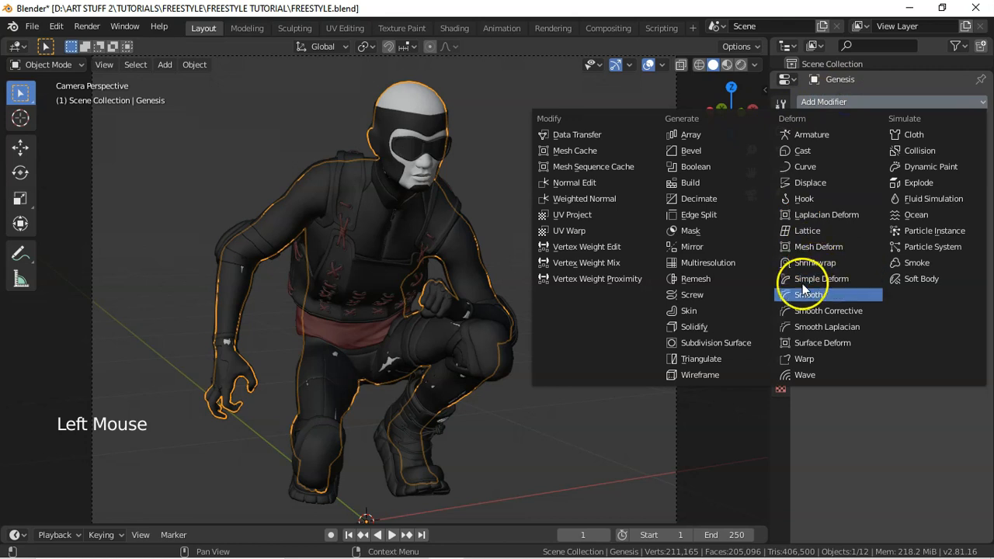
pyautogui.click(739, 348)
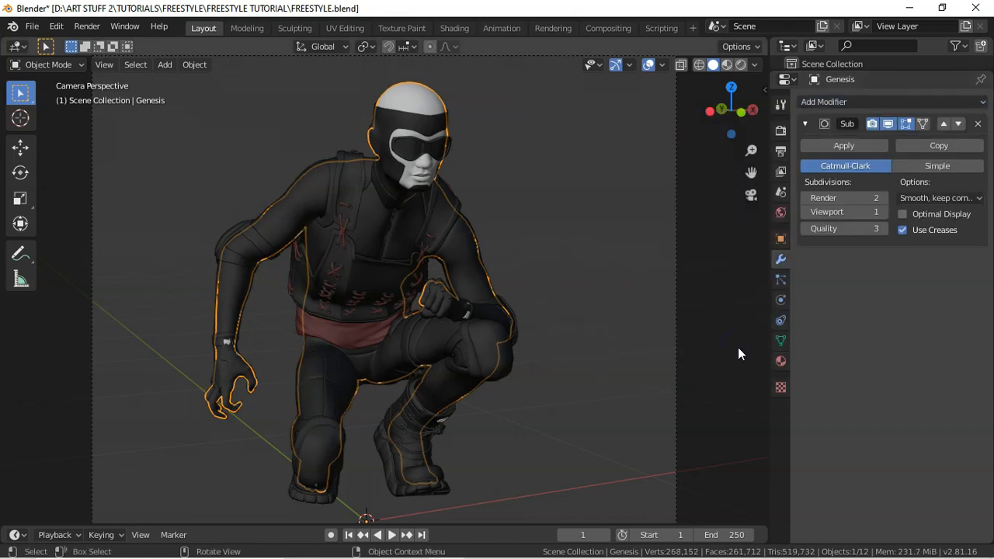
pyautogui.press('a')
pyautogui.press('a')
pyautogui.press('a')
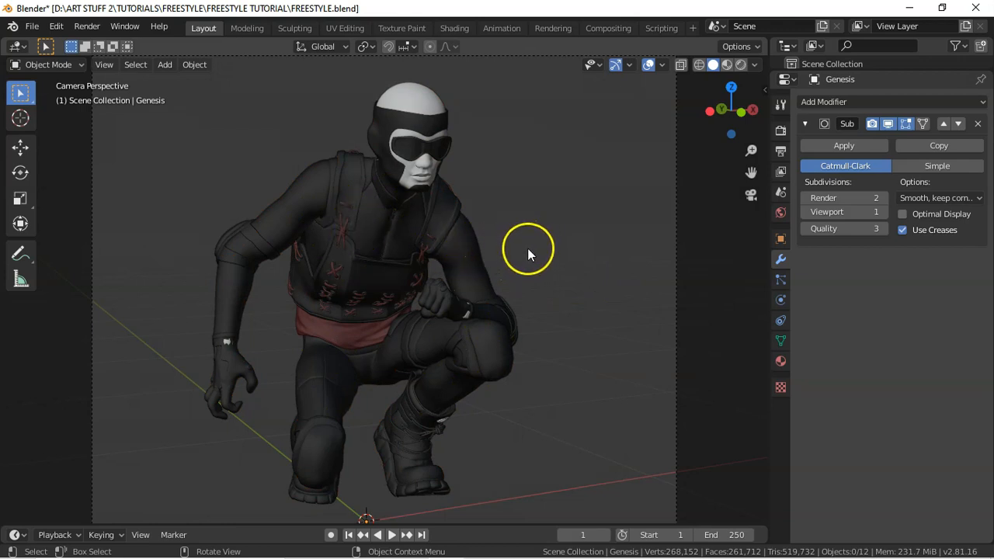
# - Open the Genesis body mesh in Edit Mode with all geometry deselected
pyautogui.click(424, 96)
pyautogui.press('Tab')
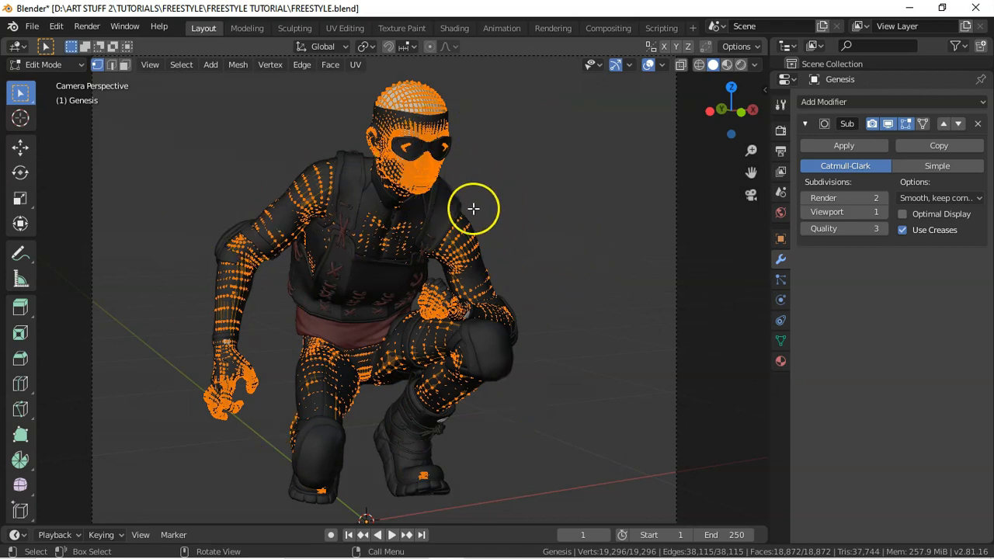
pyautogui.press('a')
pyautogui.press('a')
pyautogui.press('a')
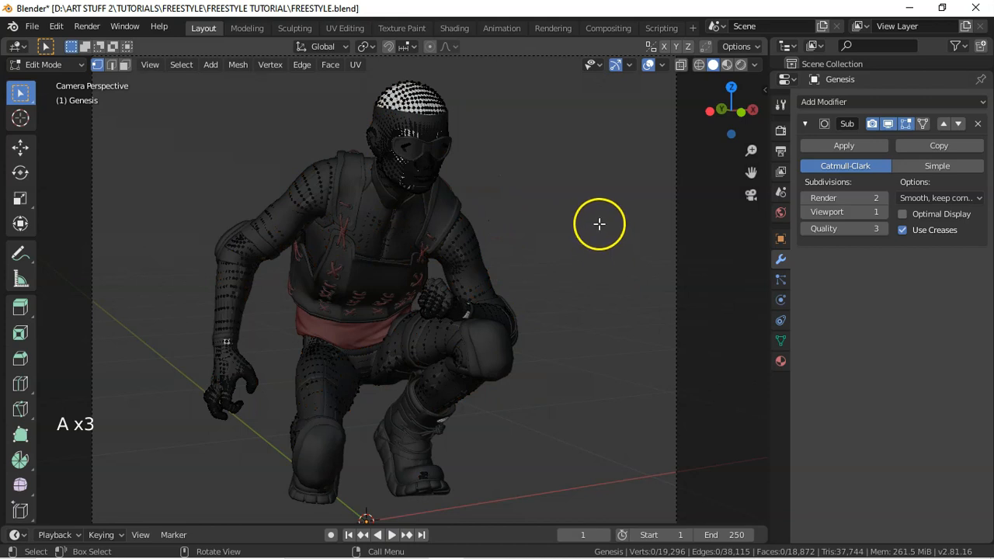
# - Enlarge the Genesis material slot list to show every slot and sort it by name
pyautogui.click(781, 361)
pyautogui.moveTo(886, 247); pyautogui.dragTo(852, 489)
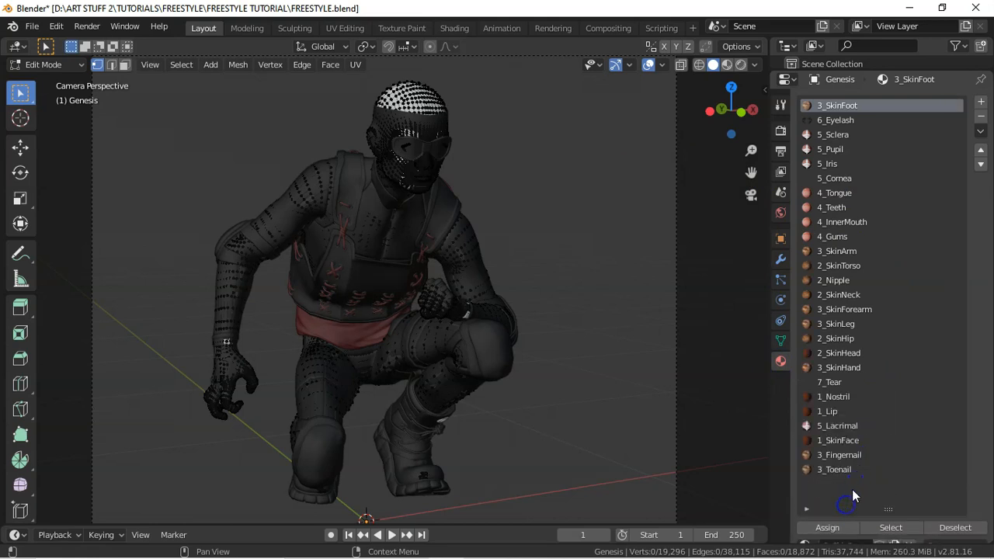
pyautogui.click(807, 510)
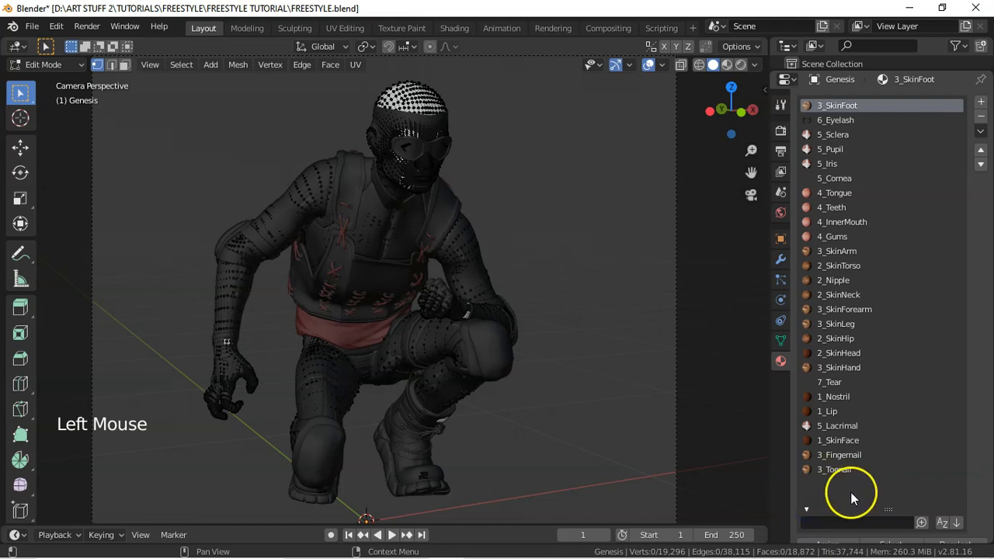
pyautogui.click(943, 522)
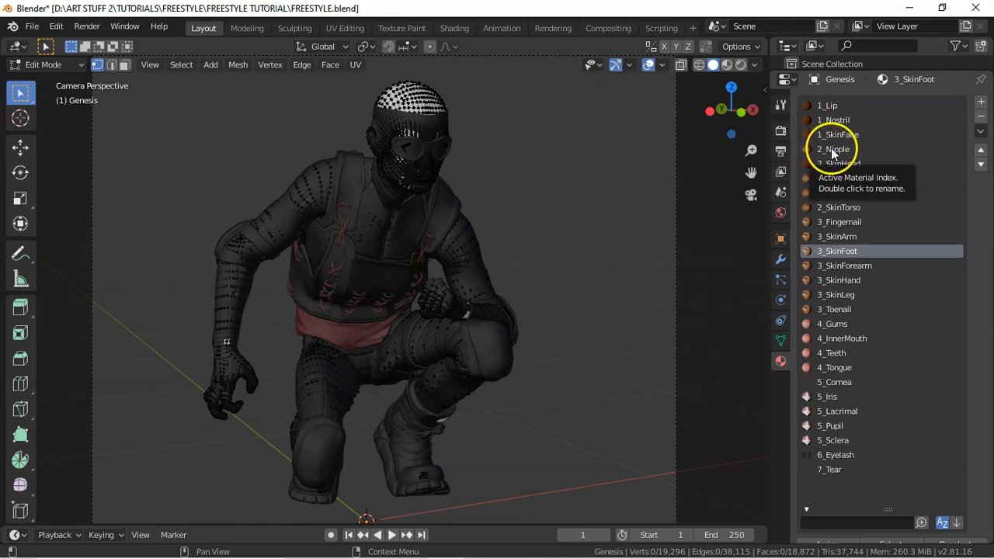
# - Select the geometry assigned to the 1_Lip, 1_Nostril, 1_SkinFace and 2_SkinHead materials on the Genesis mesh
pyautogui.click(828, 105)
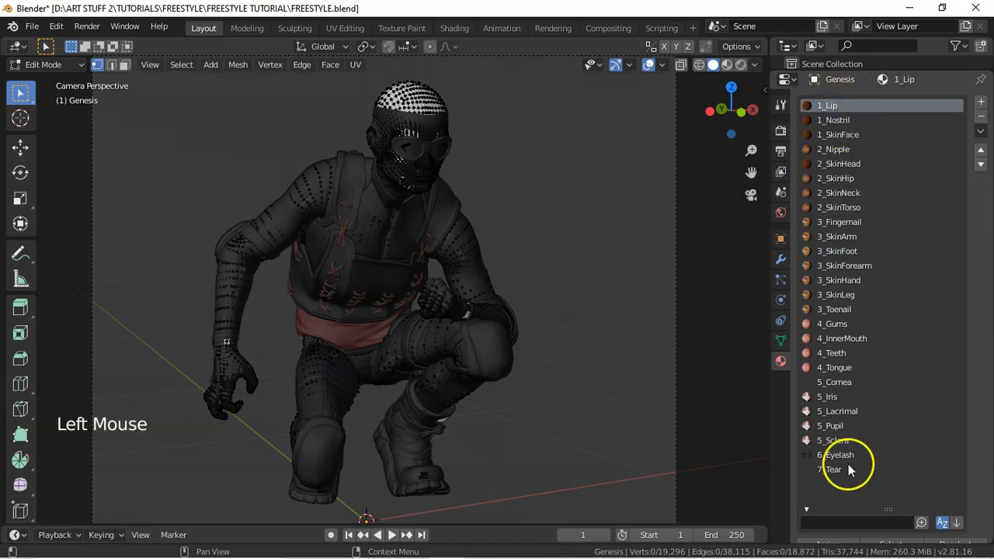
pyautogui.moveTo(884, 505); pyautogui.dragTo(895, 483)
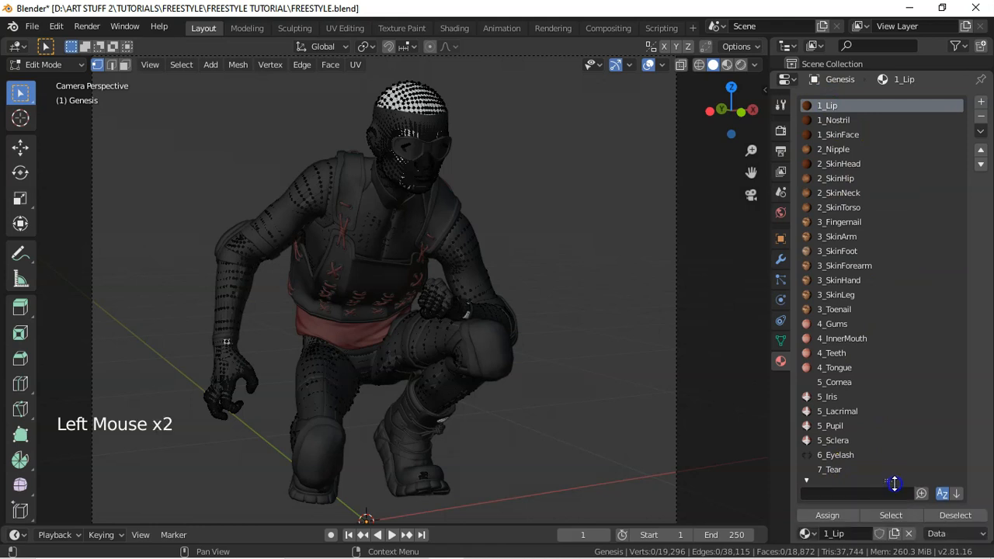
pyautogui.click(891, 515)
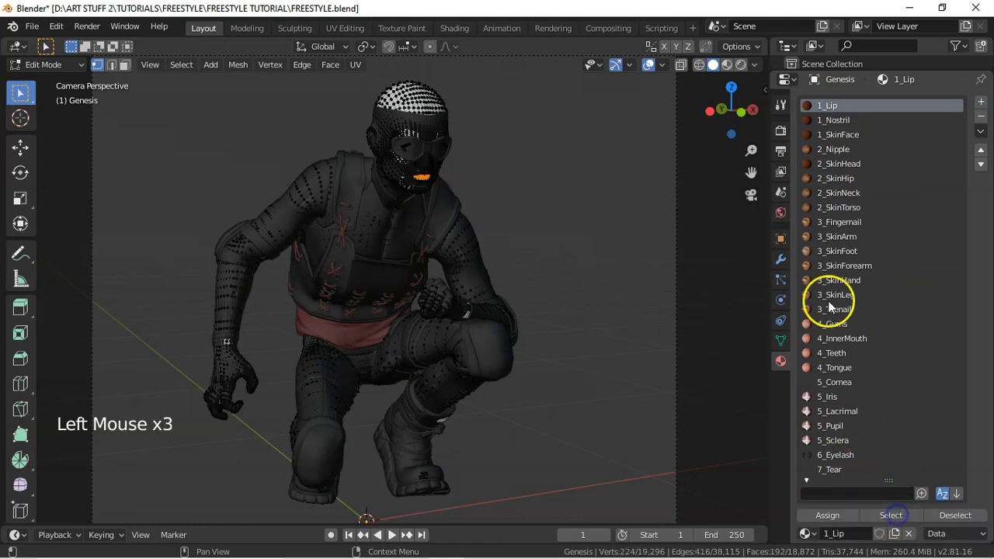
pyautogui.click(841, 119)
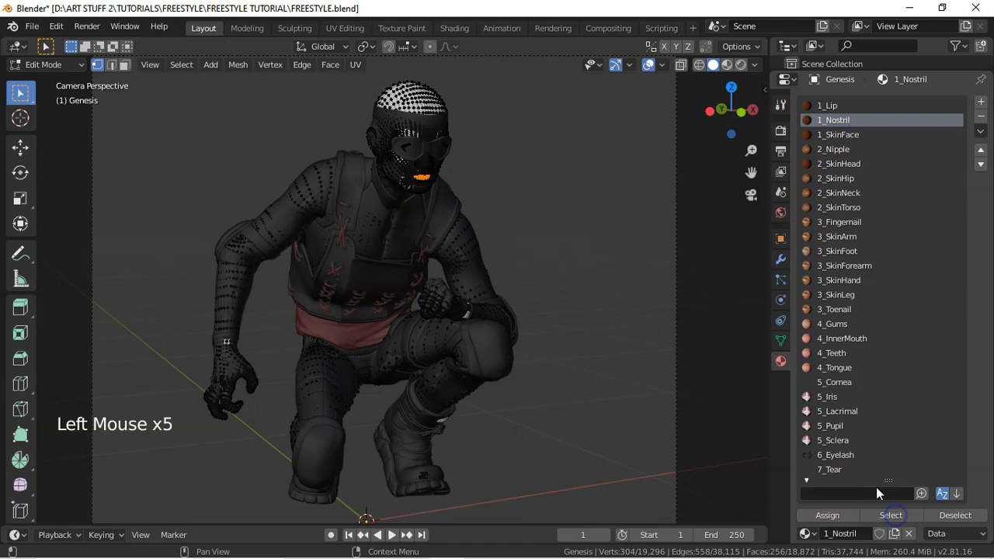
pyautogui.click(849, 135)
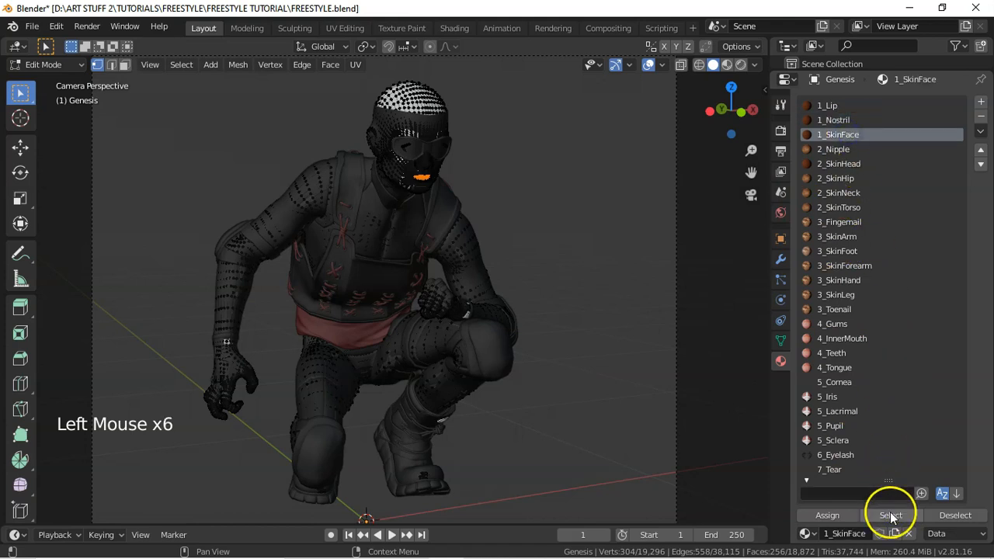
pyautogui.click(892, 515)
pyautogui.click(849, 163)
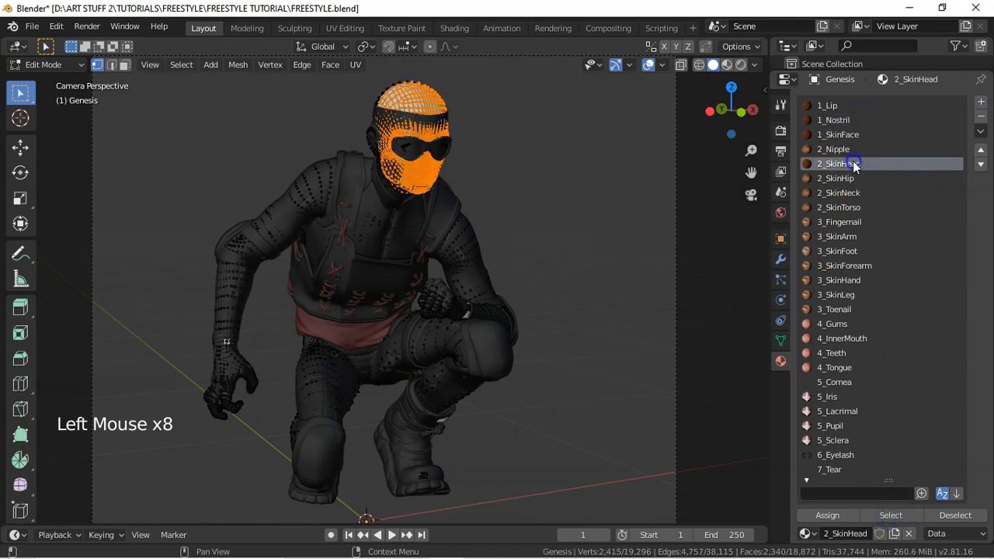
pyautogui.click(886, 516)
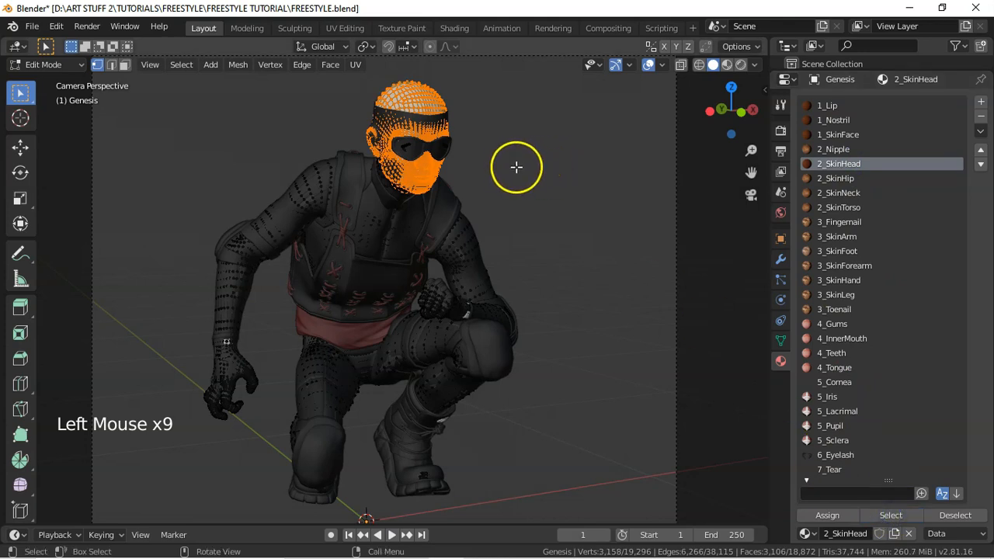
# - Invert the selection in wireframe shading and delete all Genesis faces except the head and face
pyautogui.press('z')
pyautogui.click(412, 163)
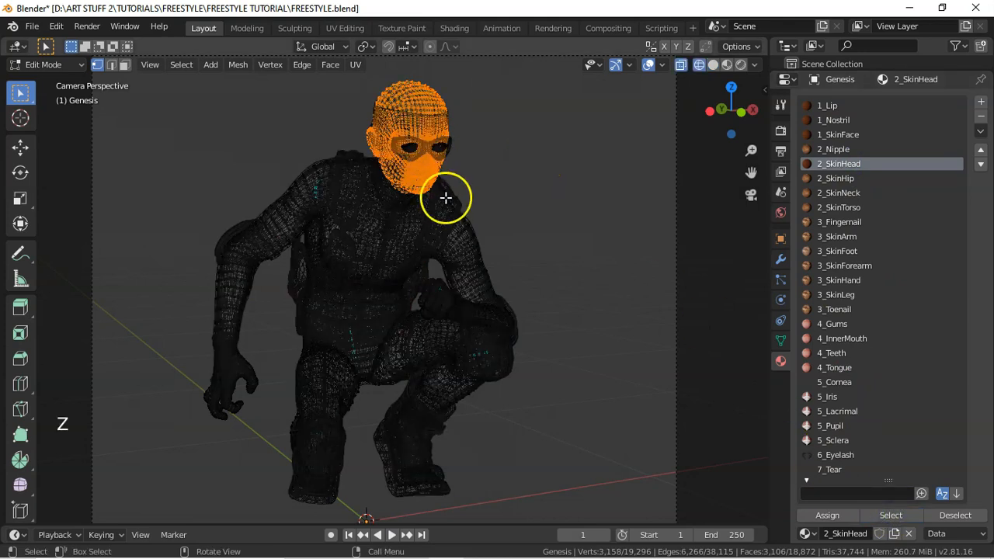
pyautogui.click(184, 64)
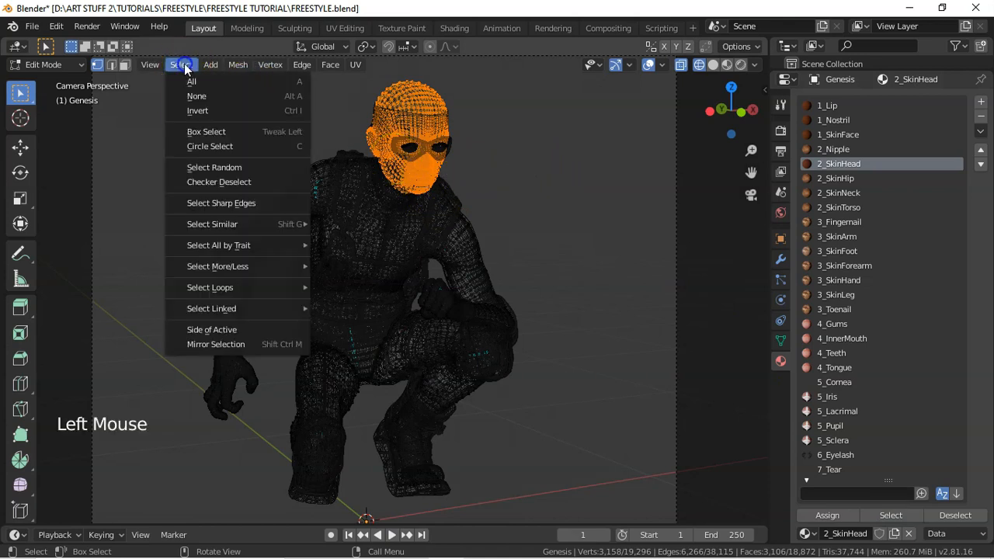
pyautogui.click(220, 115)
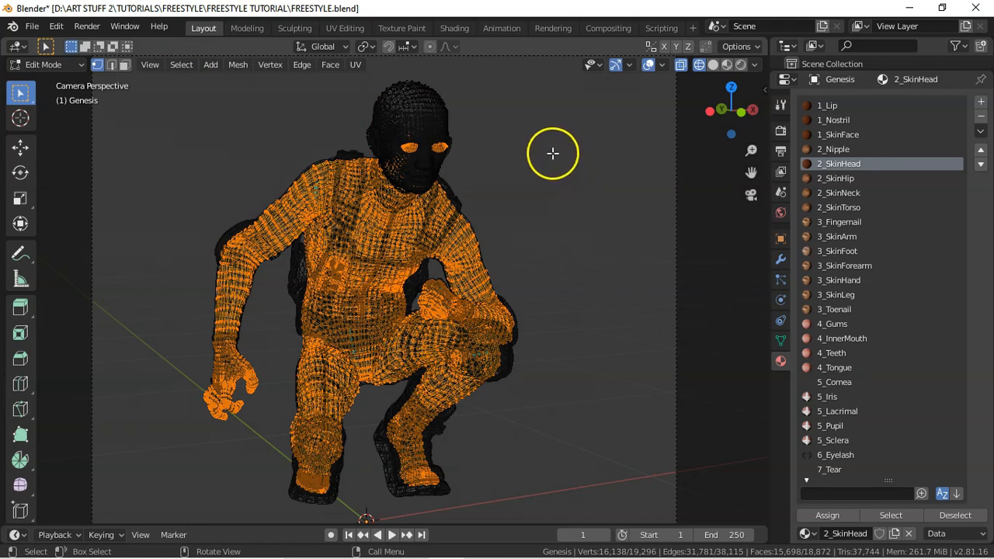
pyautogui.press('x')
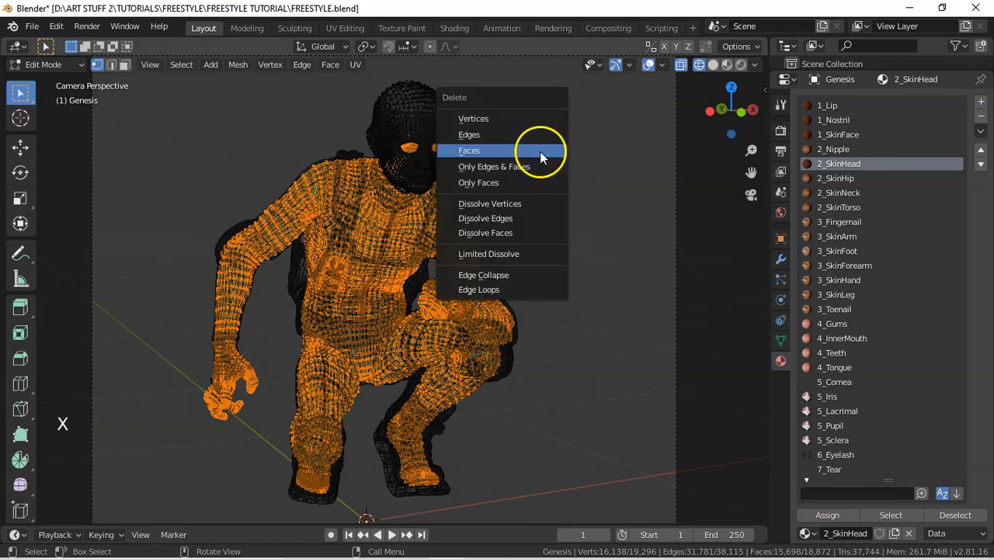
pyautogui.click(530, 151)
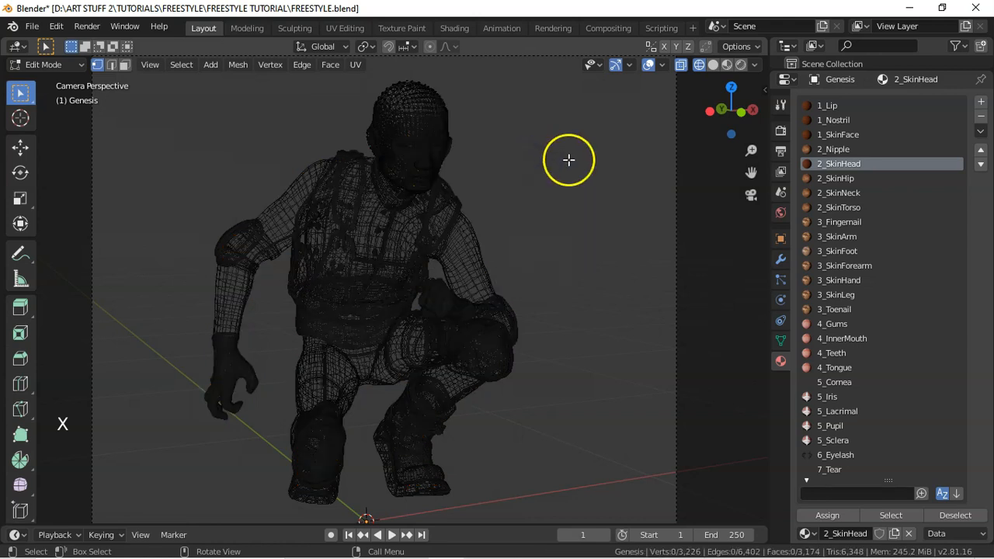
# - Return to solid shading and Object Mode with all objects deselected
pyautogui.press('z')
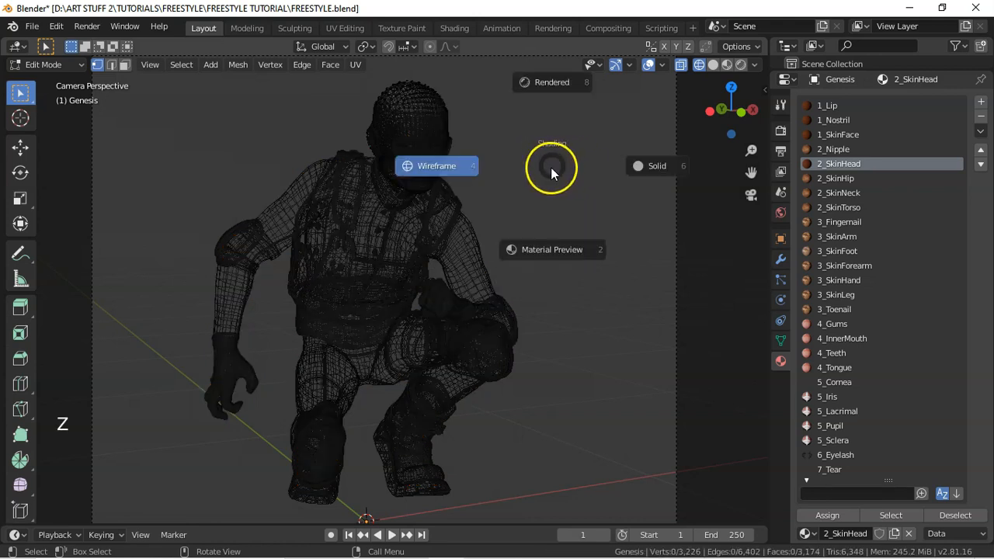
pyautogui.click(657, 168)
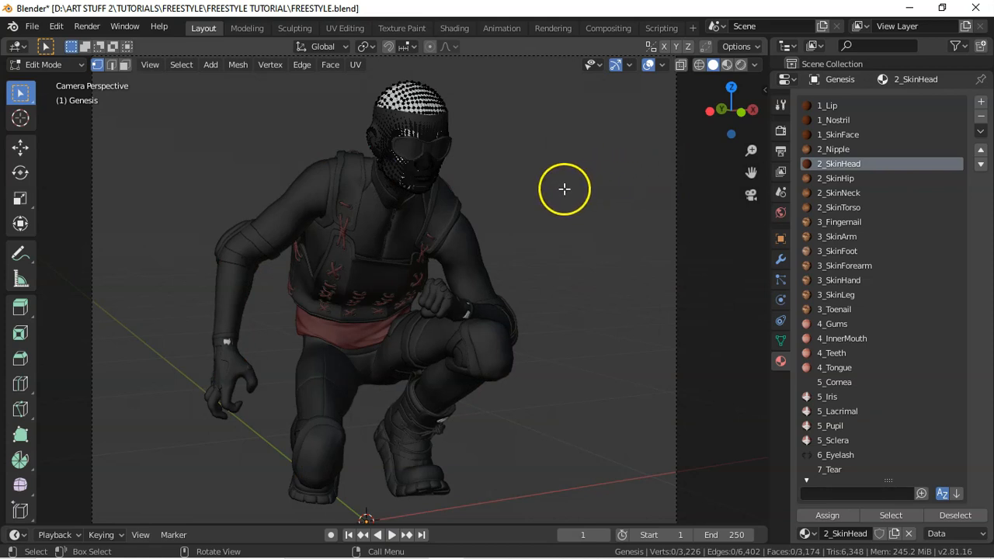
pyautogui.press('Tab')
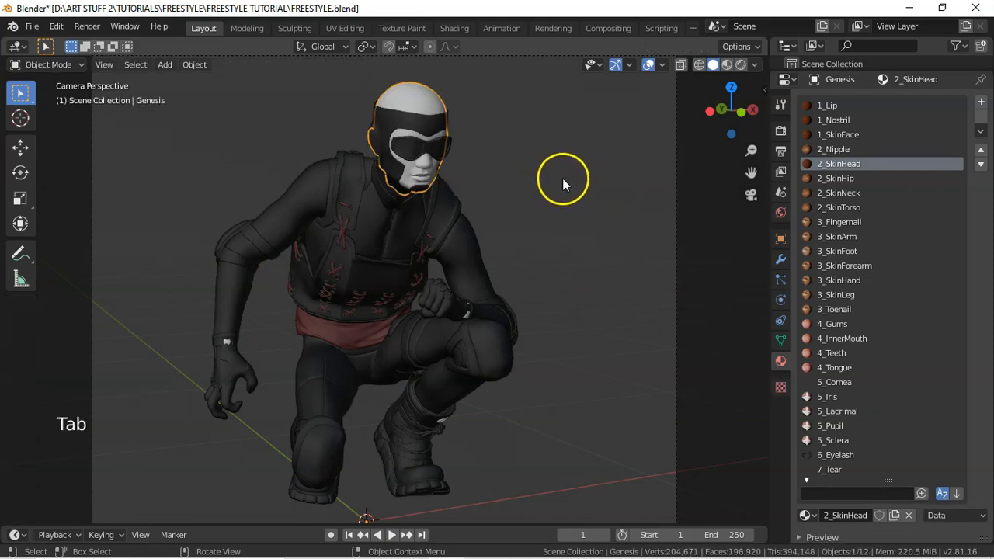
pyautogui.press('a')
pyautogui.press('a')
pyautogui.press('a')
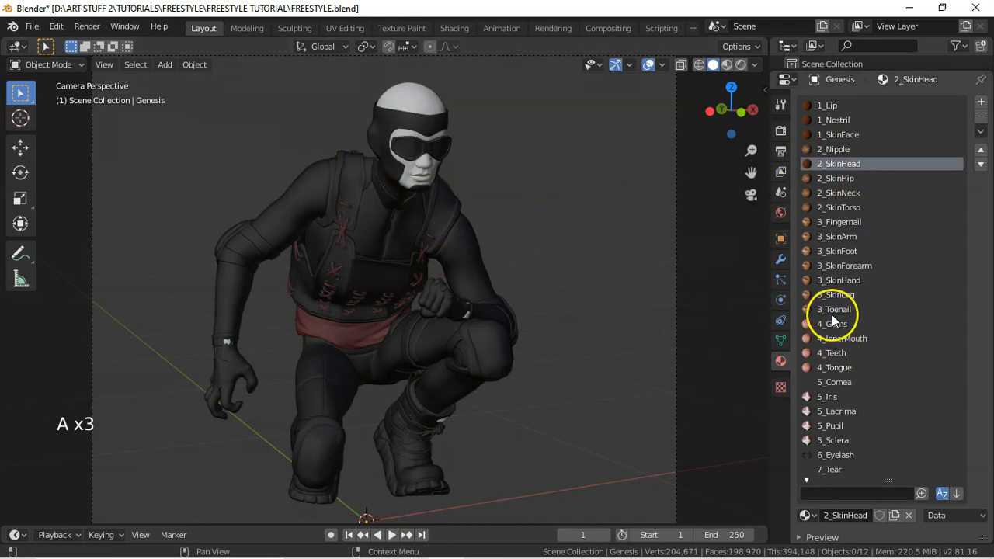
# - Turn off name sorting and remove every Genesis material slot listed above 2_SkinHead, from 3_SkinFoot through 2_SkinHip
pyautogui.click(942, 494)
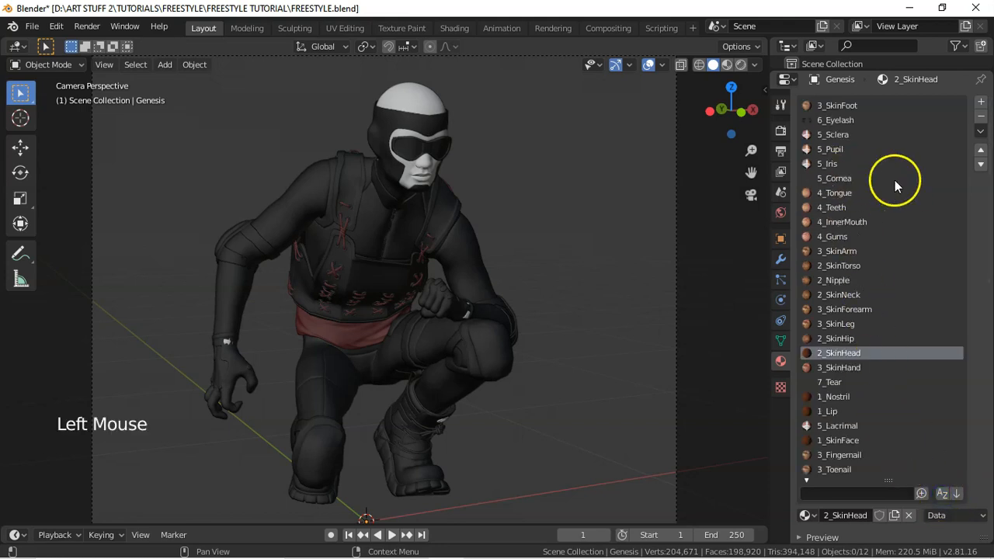
pyautogui.click(840, 105)
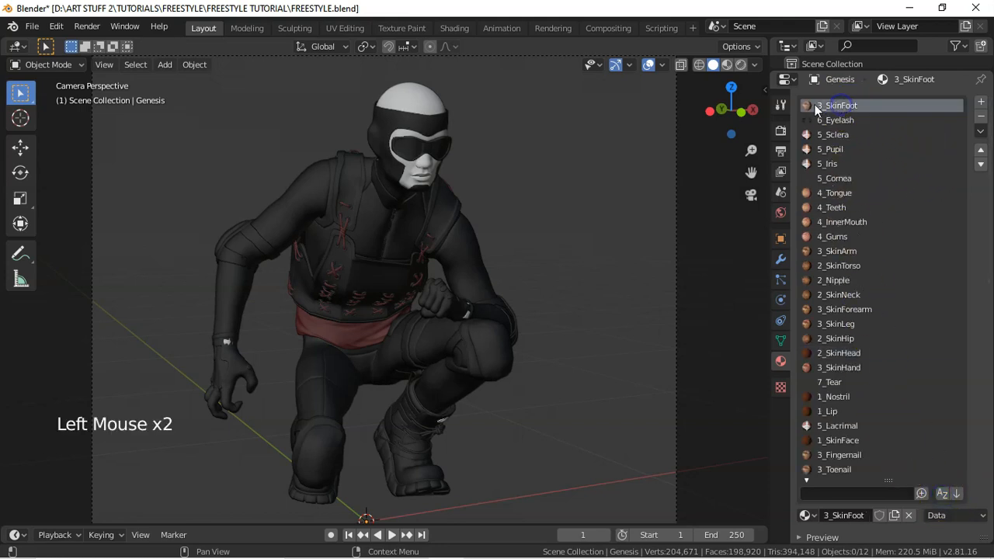
pyautogui.click(981, 116)
pyautogui.click(981, 116)
pyautogui.click(981, 117)
pyautogui.click(981, 116)
pyautogui.click(981, 116)
pyautogui.doubleClick(981, 116)
pyautogui.doubleClick(981, 117)
pyautogui.doubleClick(981, 117)
pyautogui.click(981, 116)
pyautogui.doubleClick(981, 116)
pyautogui.click(981, 117)
pyautogui.click(981, 116)
pyautogui.click(981, 117)
# - Remove the 3_SkinHand, 7_Tear, 5_Lacrimal, 3_Fingernail and 3_Toenail material slots from Genesis and save the file
pyautogui.click(846, 121)
pyautogui.click(981, 116)
pyautogui.click(981, 117)
pyautogui.click(836, 149)
pyautogui.click(981, 116)
pyautogui.click(845, 164)
pyautogui.click(981, 117)
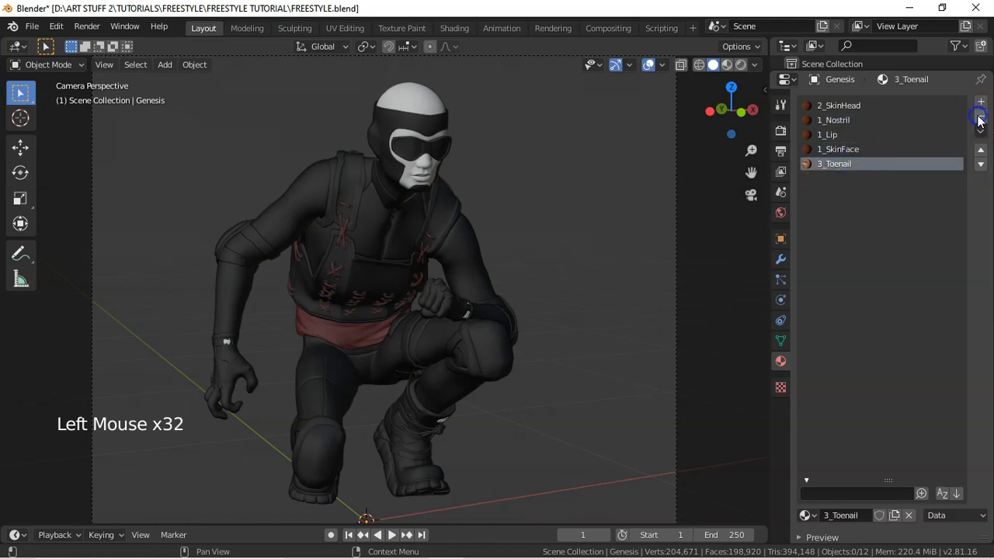
pyautogui.click(981, 116)
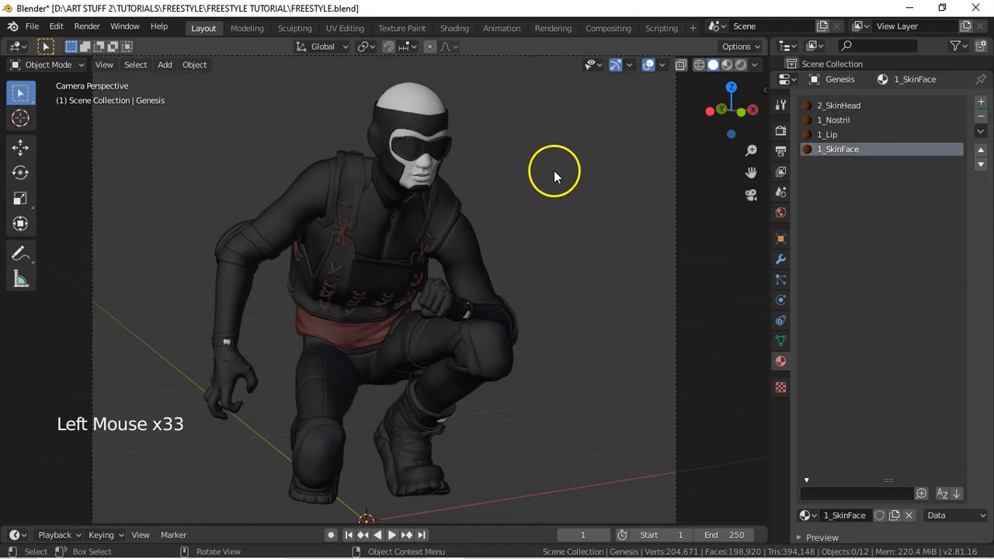
pyautogui.hotkey('ctrl', 's')
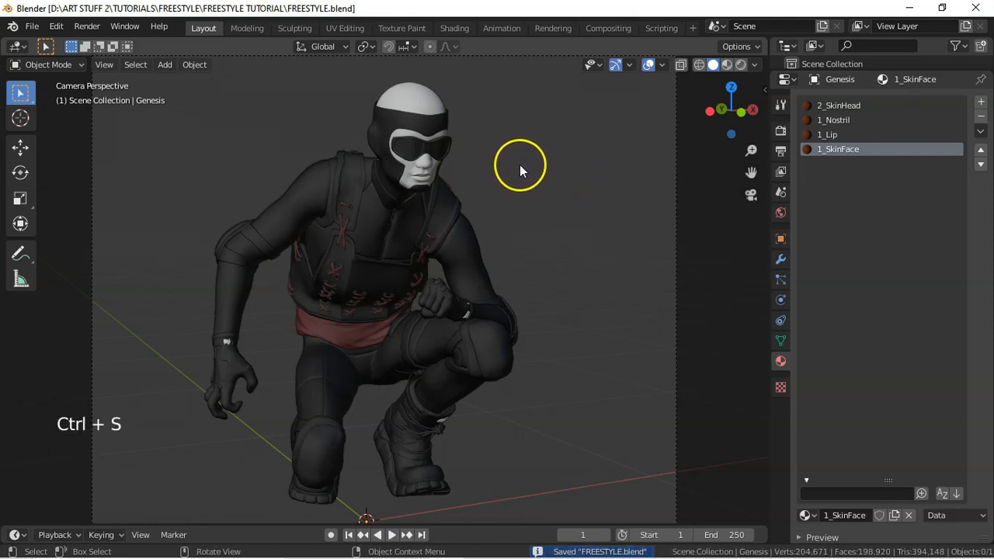
# - Isolate the FW_tShirt object in local view and orbit to see its sleeve openings from below
pyautogui.click(231, 311)
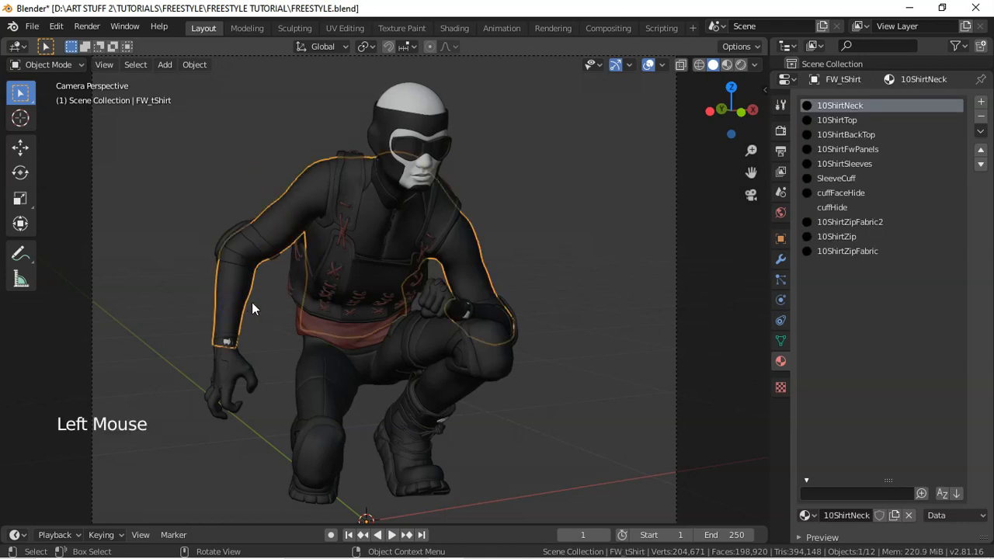
pyautogui.press('KP_Divide')
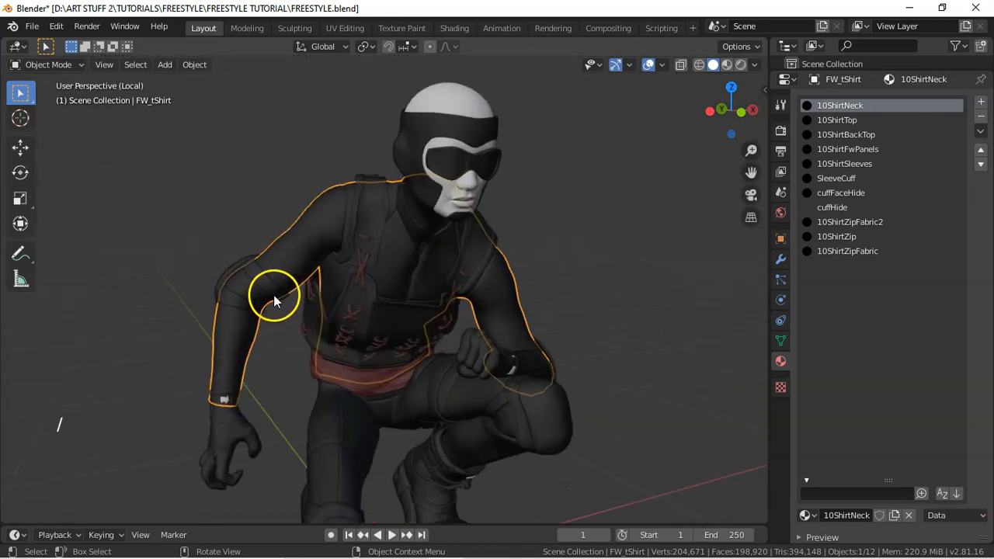
pyautogui.press('KP_Divide')
pyautogui.moveTo(271, 291); pyautogui.dragTo(309, 274, button='middle')
pyautogui.press('KP_Divide')
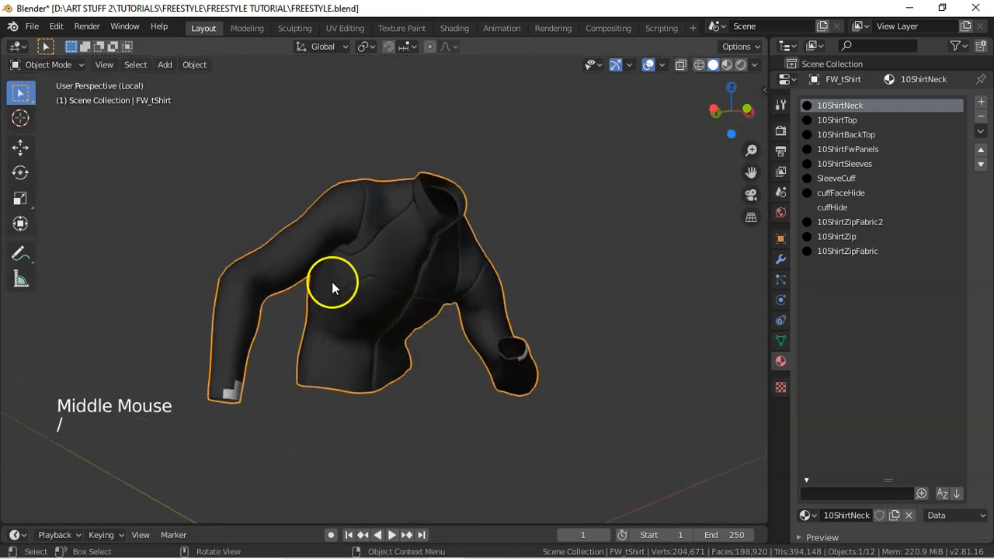
pyautogui.moveTo(357, 300); pyautogui.dragTo(381, 255, button='middle')
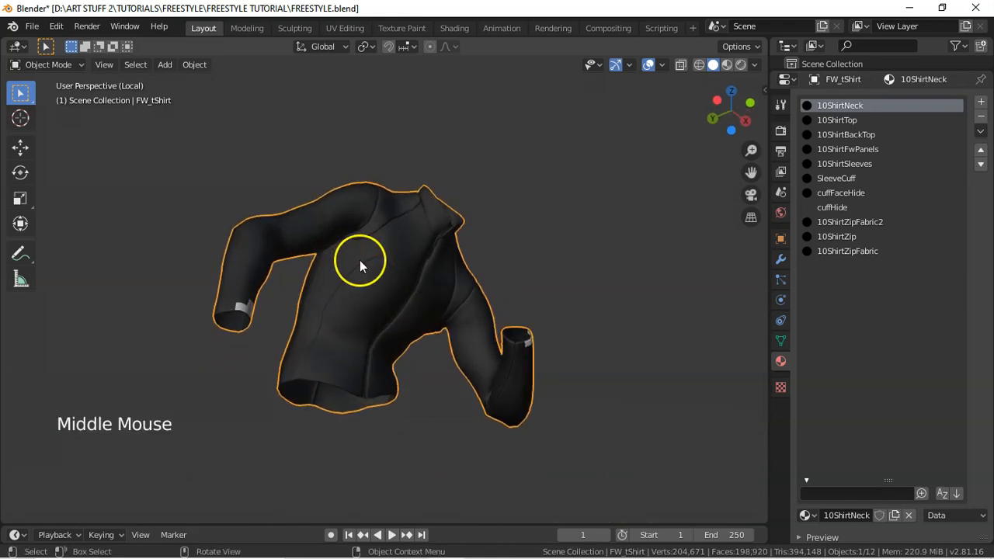
# - Open the FW_tShirt mesh in Edit Mode with all geometry deselected
pyautogui.press('Tab')
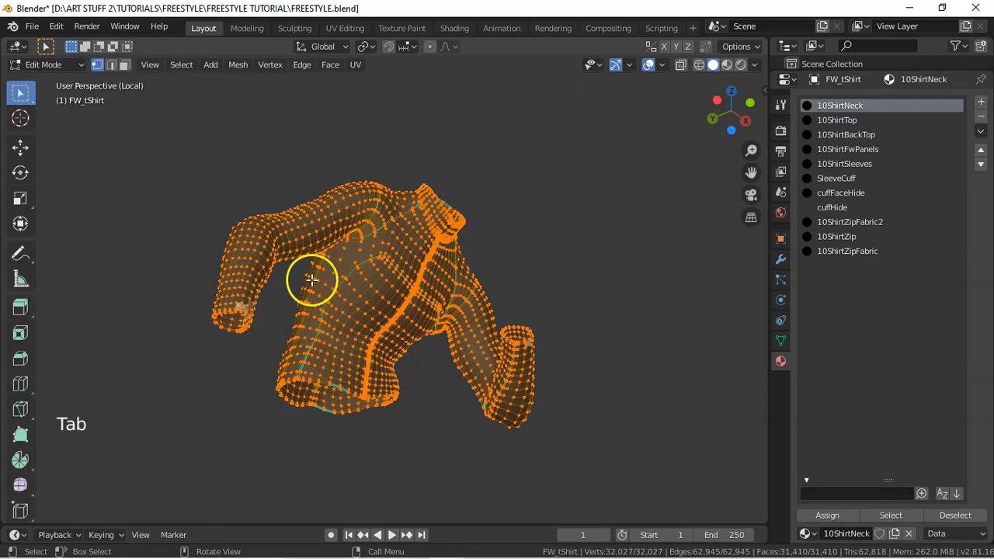
pyautogui.press('a')
pyautogui.press('a')
pyautogui.press('a')
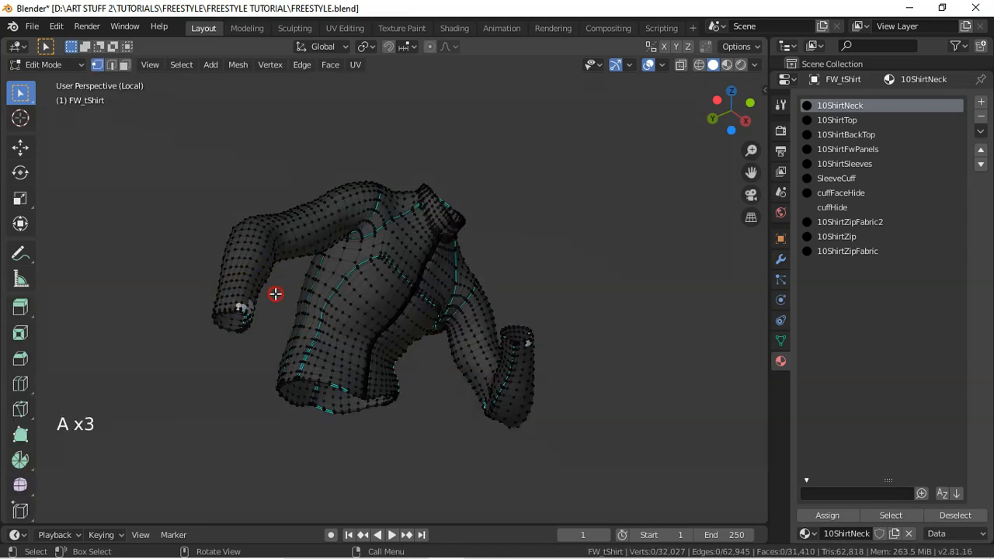
pyautogui.moveTo(276, 294); pyautogui.dragTo(273, 271, button='middle')
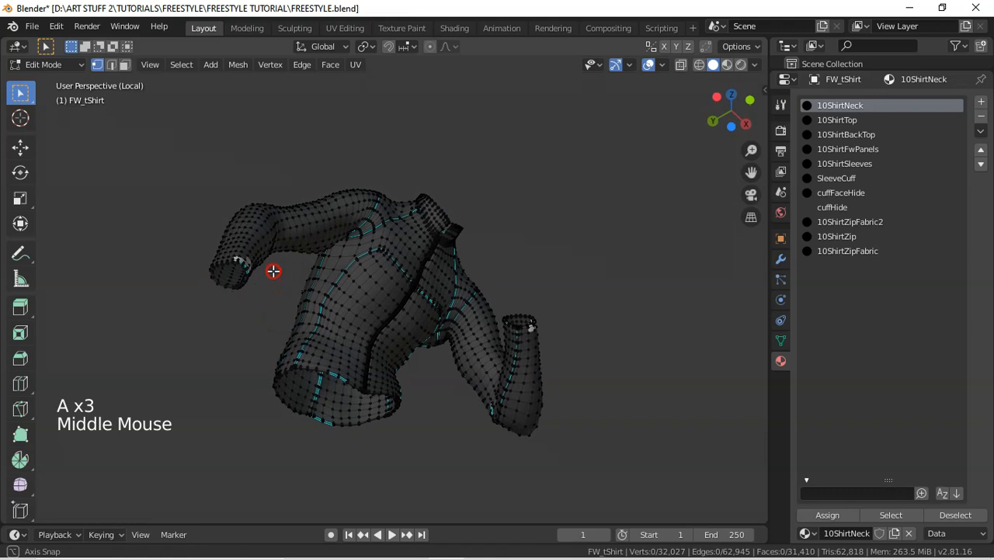
# - Select the inner edge loop around the cuff opening of the lowered arm's sleeve
pyautogui.press('alt')
pyautogui.keyDown('alt'); pyautogui.click(231, 261); pyautogui.keyUp('alt')
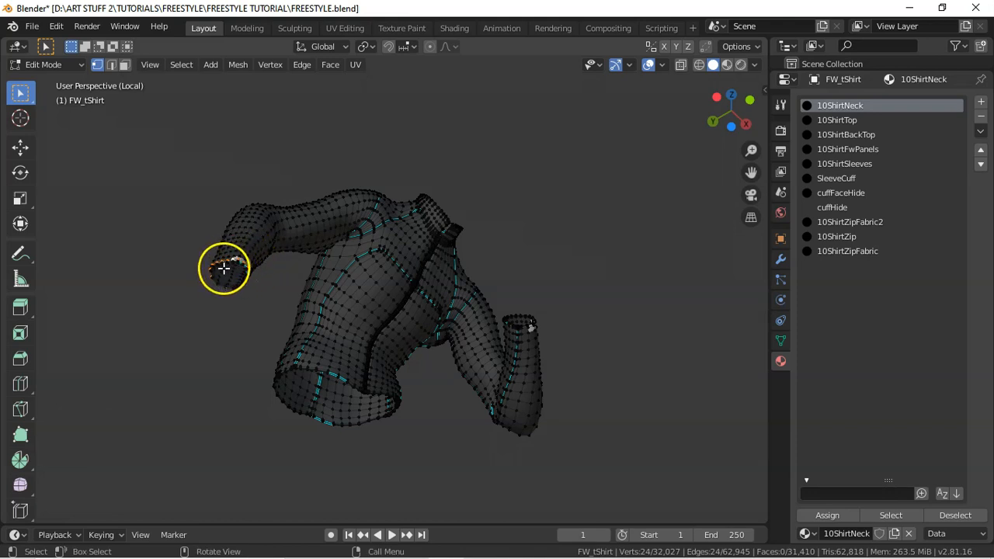
pyautogui.press('KP_Decimal')
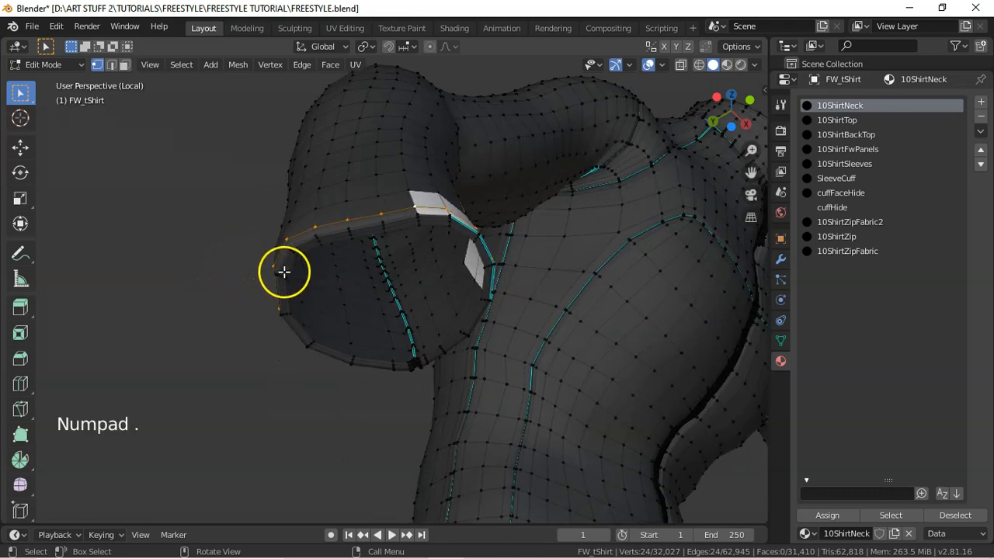
pyautogui.moveTo(366, 269); pyautogui.dragTo(381, 237, button='middle')
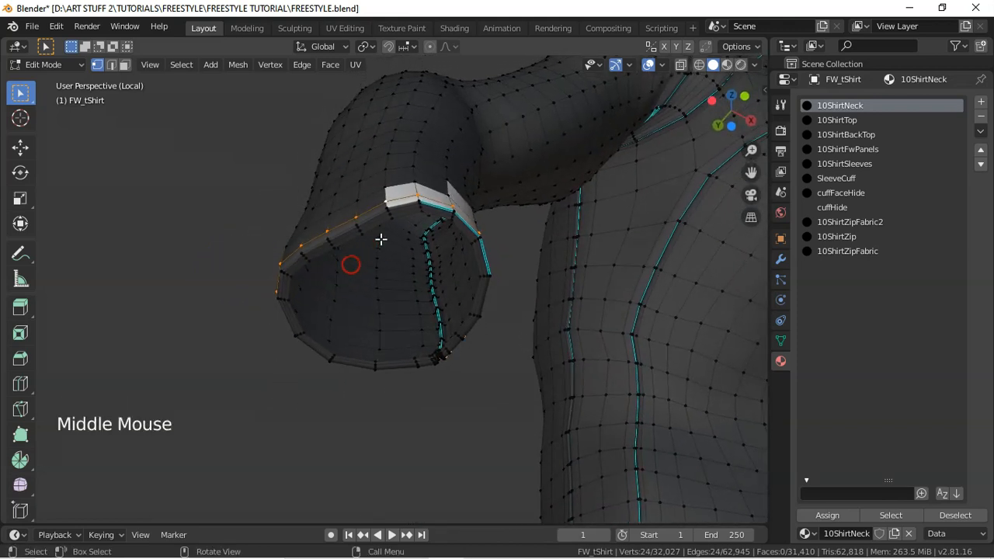
pyautogui.keyDown('alt'); pyautogui.click(374, 227); pyautogui.keyUp('alt')
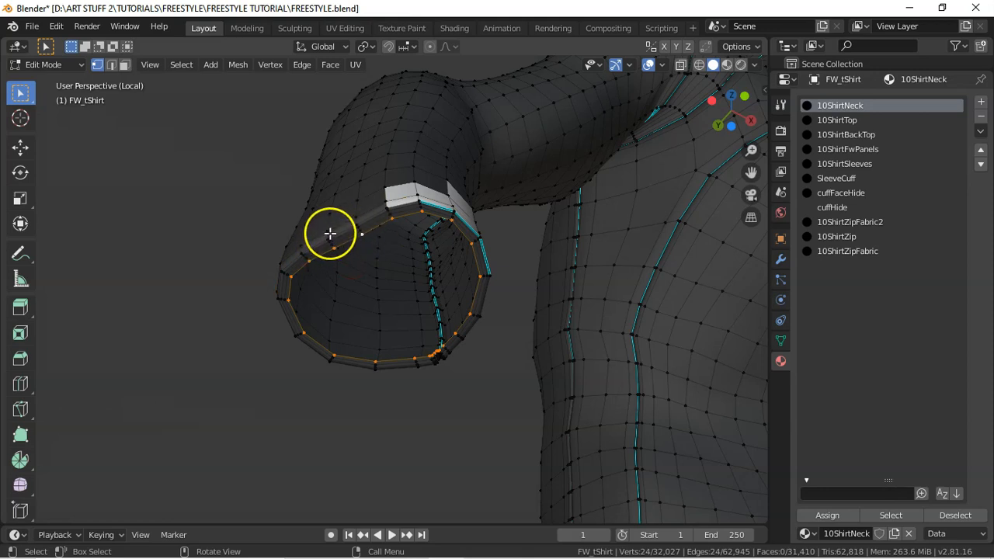
# - Scale the lowered arm's selected cuff loop to about 0.52 using proportional editing with a proportional size of 0.06
pyautogui.click(429, 48)
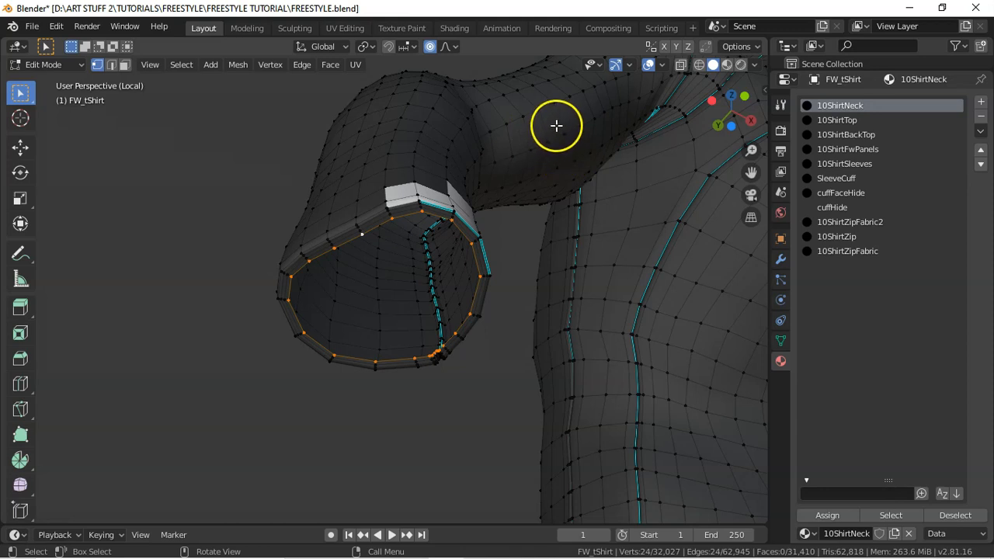
pyautogui.press('s')
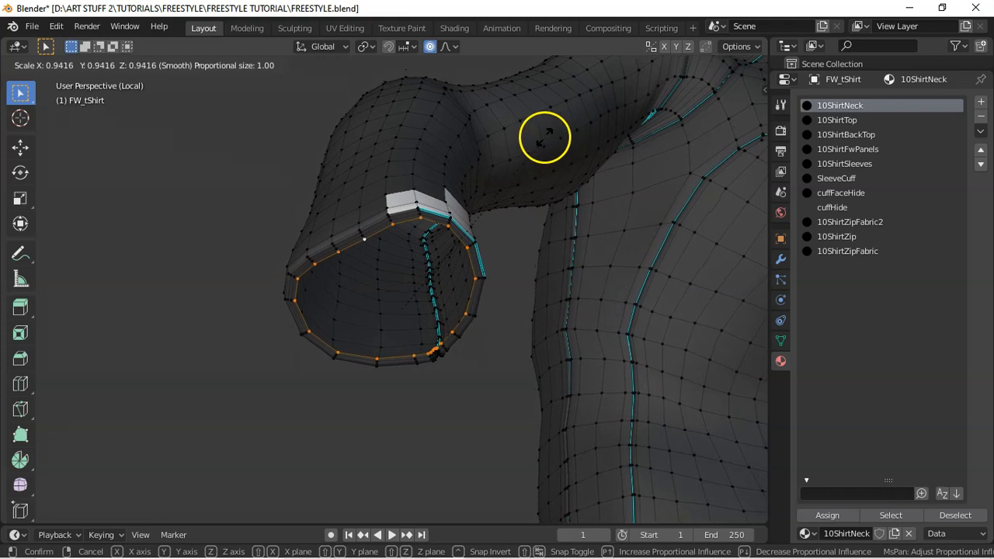
pyautogui.scroll(10, 529, 137)
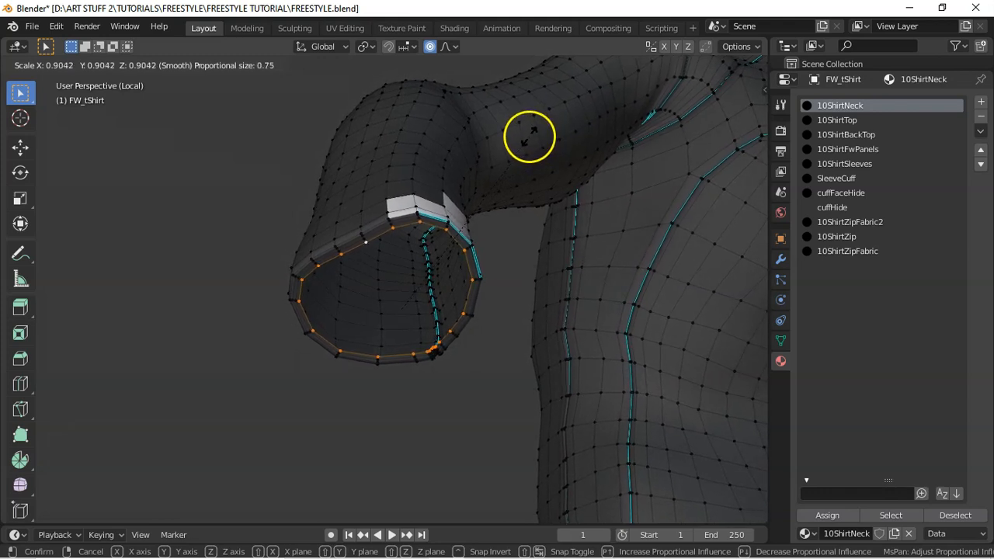
pyautogui.scroll(9, 522, 141)
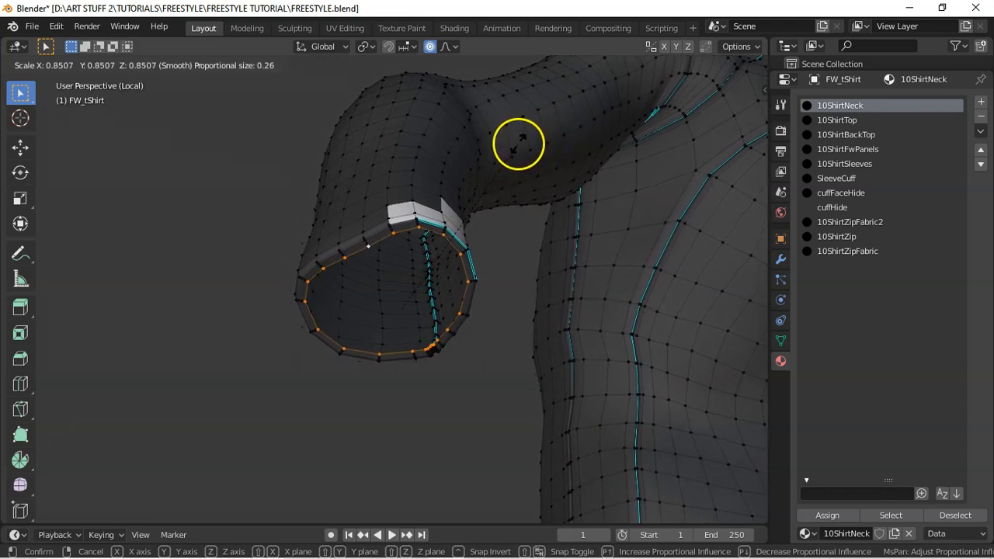
pyautogui.scroll(9, 517, 147)
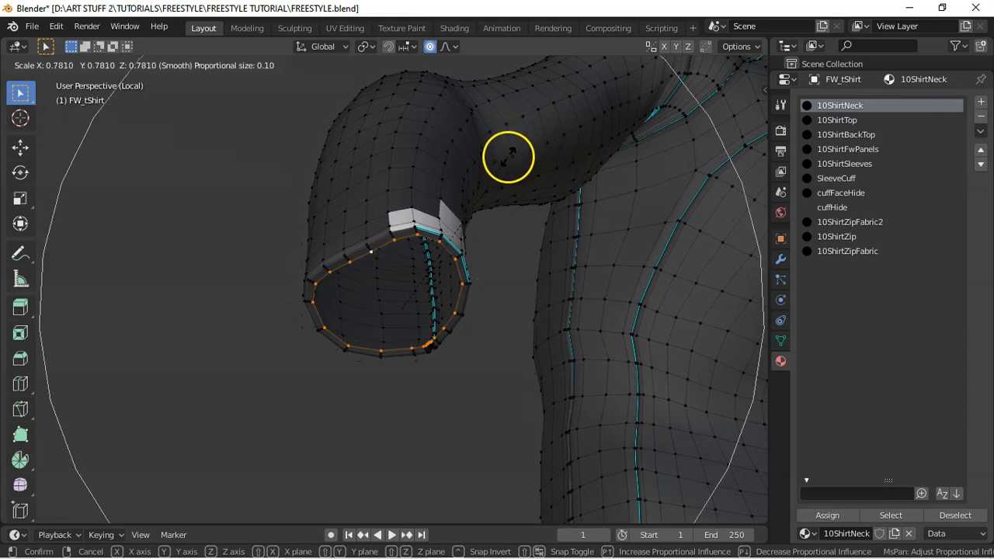
pyautogui.scroll(2, 484, 168)
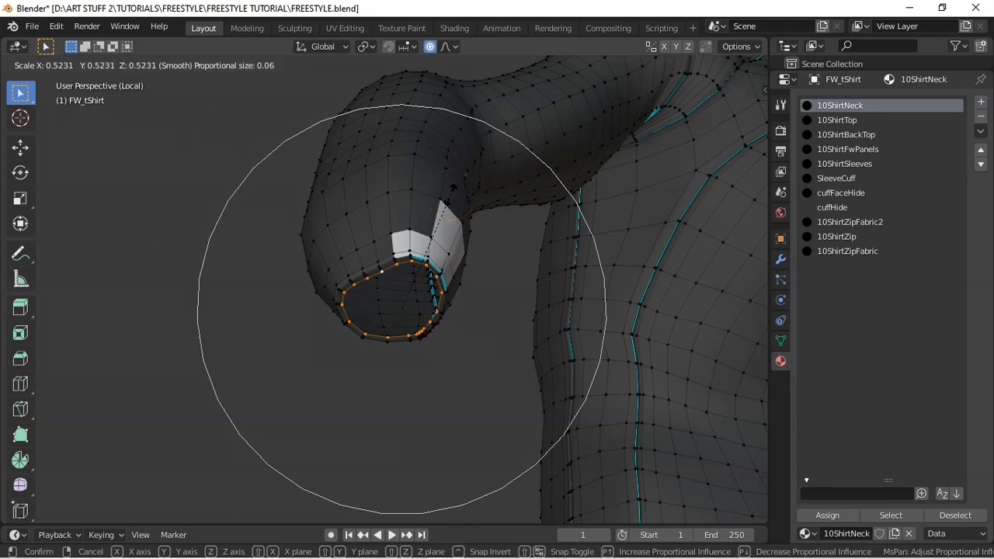
pyautogui.click(448, 196)
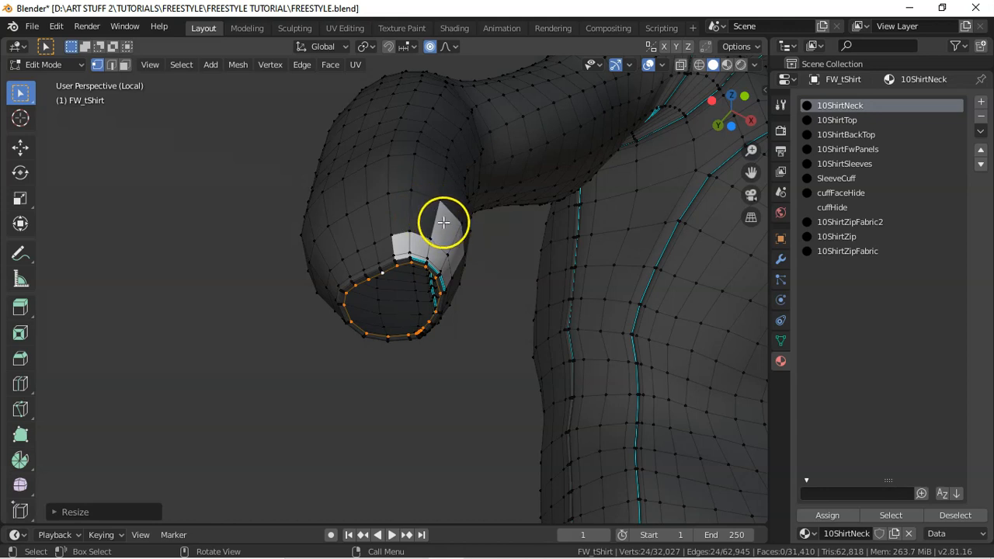
# - Return to the full scene in Object Mode and inspect how the narrowed sleeve meets the glove
pyautogui.press('Tab')
pyautogui.press('/')
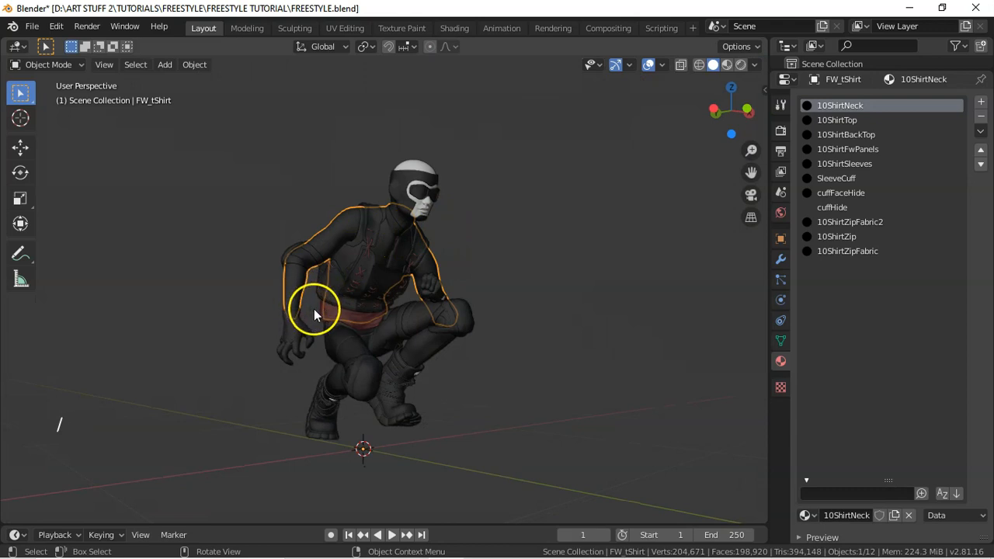
pyautogui.moveTo(344, 291); pyautogui.dragTo(312, 272, button='middle')
pyautogui.moveTo(386, 283); pyautogui.dragTo(407, 303, button='middle')
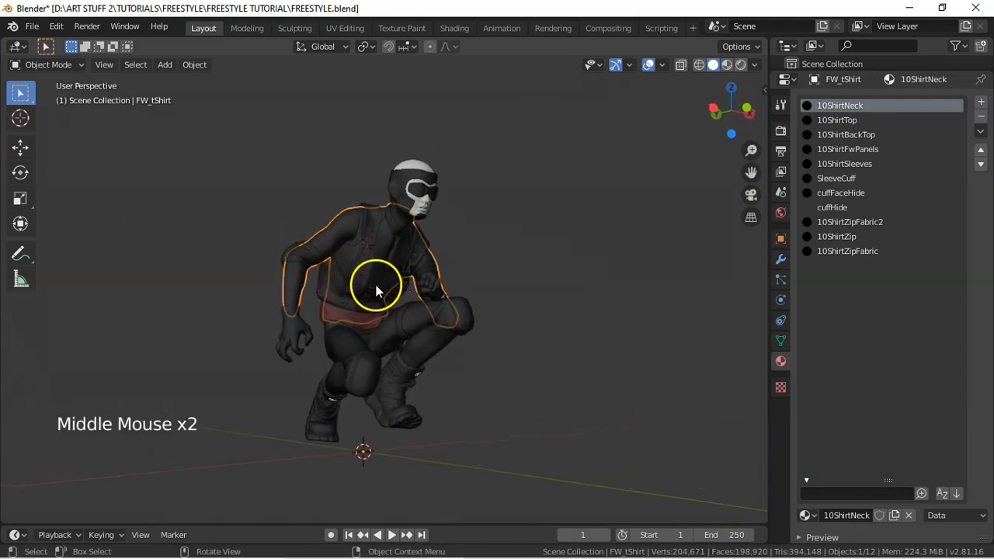
# - Isolate FW_tShirt in Edit Mode and select the edge loop around the other sleeve's cuff opening
pyautogui.press('/')
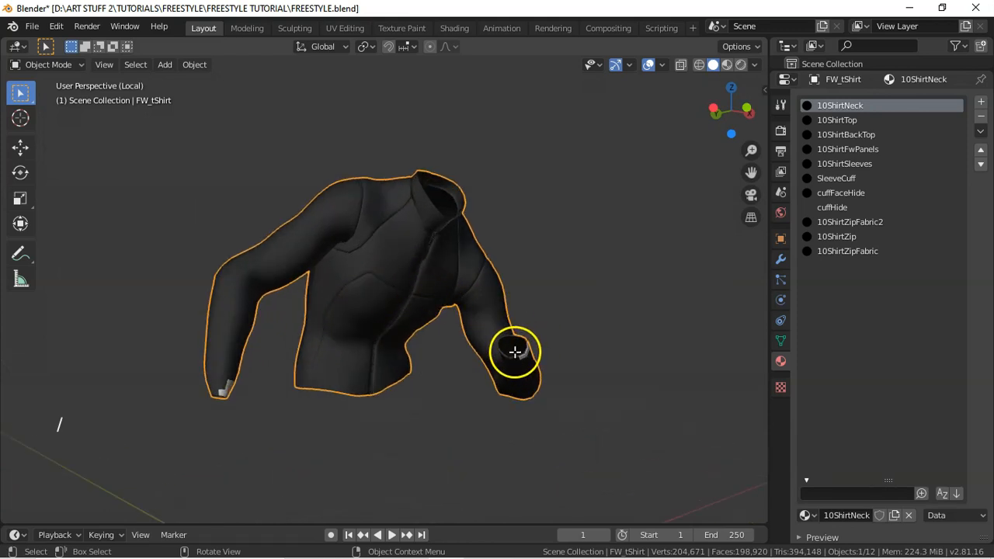
pyautogui.press('Tab')
pyautogui.press('a')
pyautogui.press('a')
pyautogui.press('a')
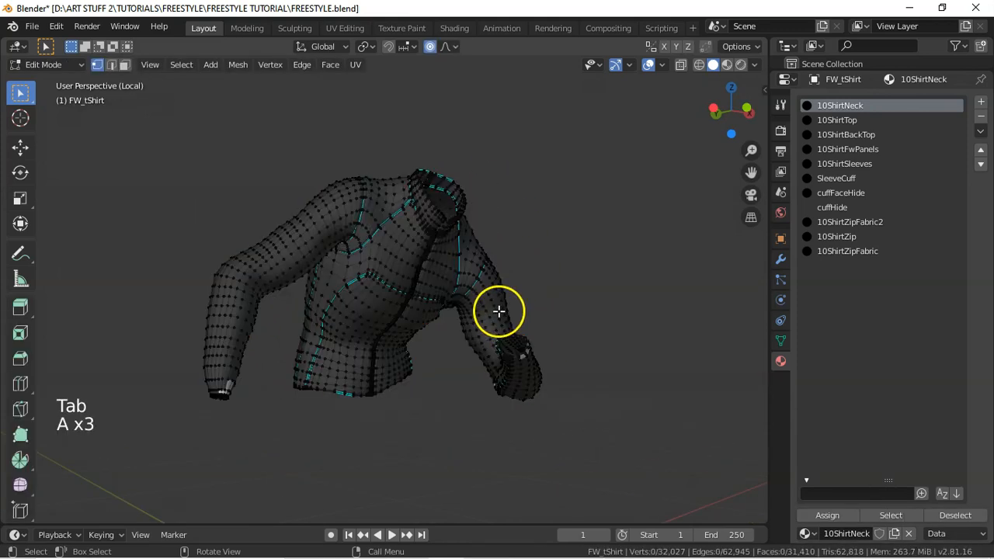
pyautogui.keyDown('alt'); pyautogui.click(514, 334); pyautogui.keyUp('alt')
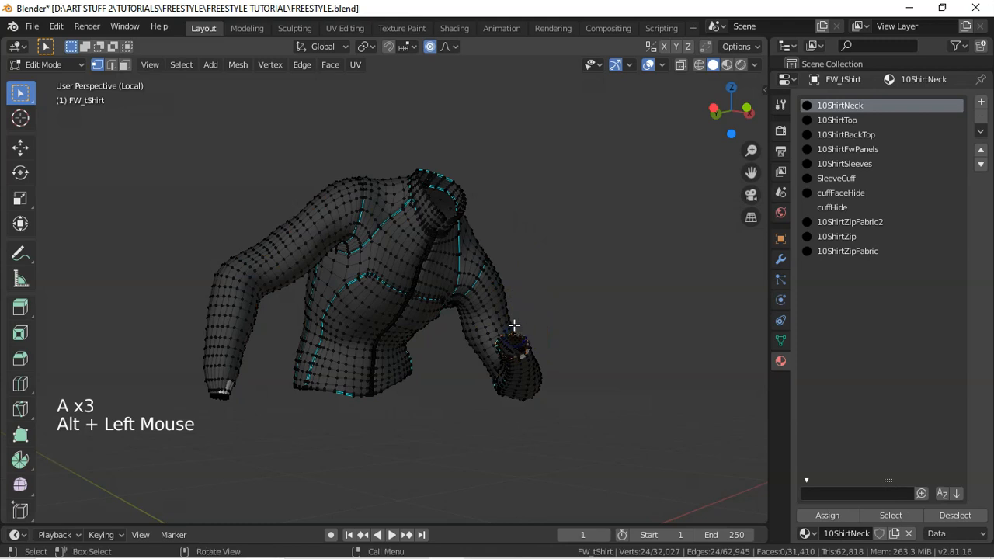
pyautogui.keyDown('alt'); pyautogui.click(506, 325); pyautogui.keyUp('alt')
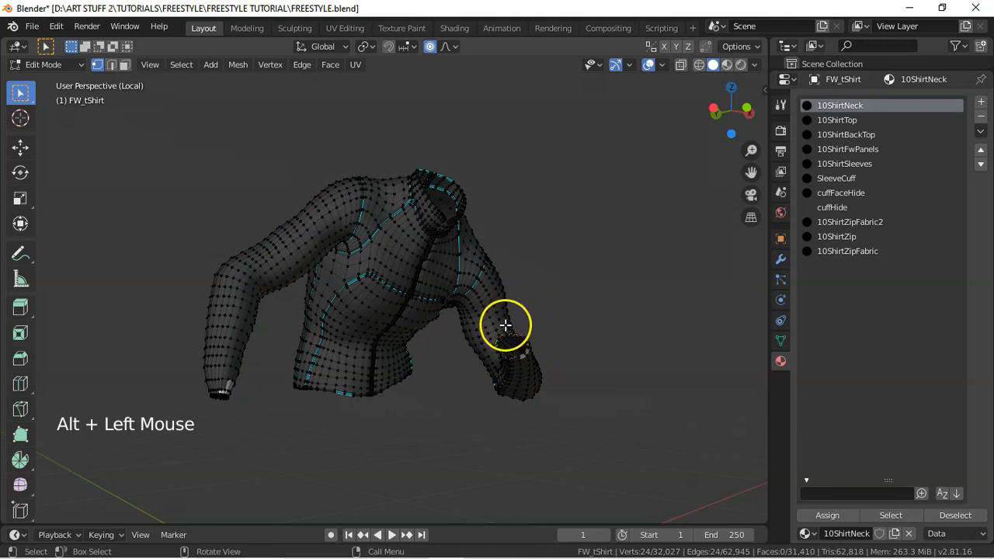
# - Scale the other sleeve's cuff loop to about 0.78 with proportional editing at size 0.06
pyautogui.press('KP_Decimal')
pyautogui.moveTo(469, 302); pyautogui.dragTo(515, 373, button='middle')
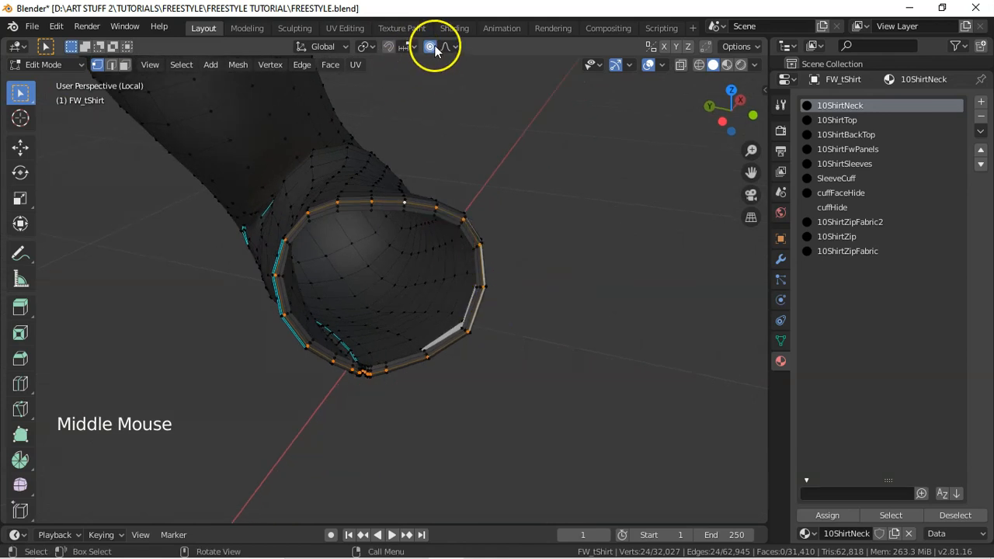
pyautogui.moveTo(443, 180); pyautogui.dragTo(386, 245, button='middle')
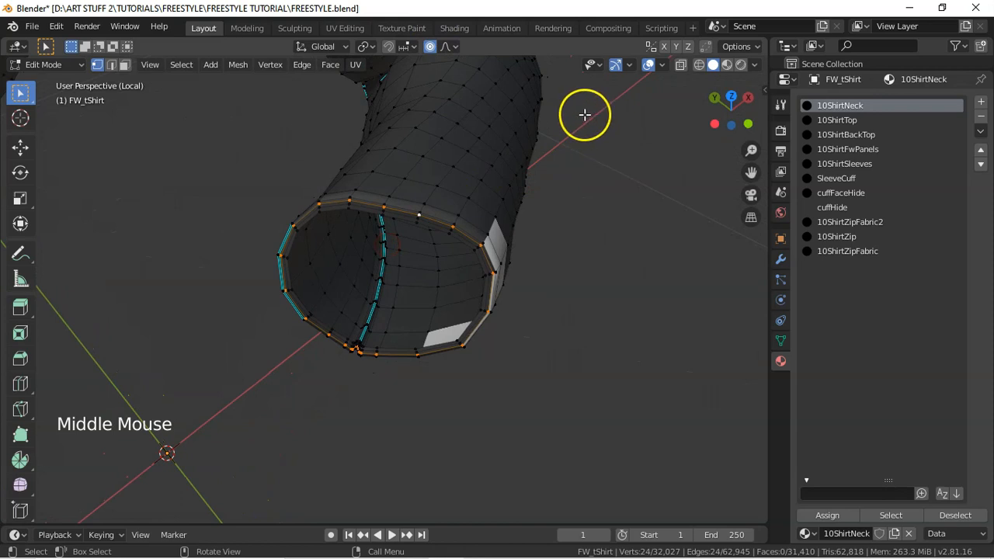
pyautogui.press('s')
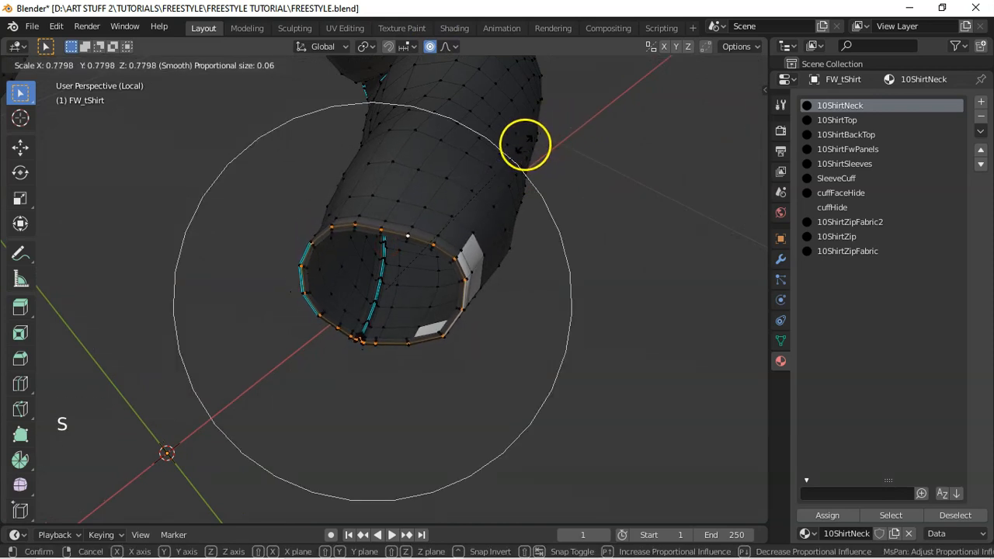
pyautogui.click(522, 146)
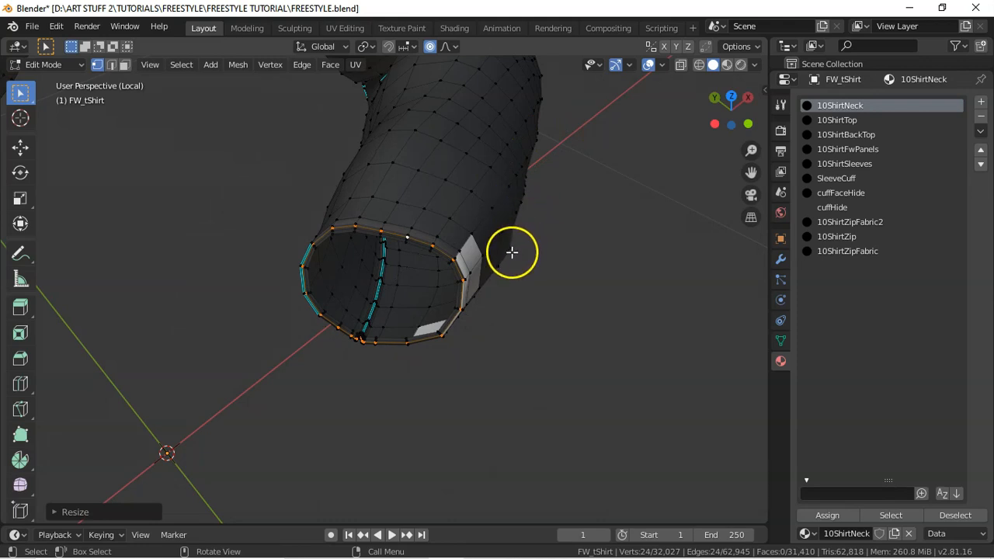
# - Return to the full scene through the camera in Object Mode with nothing selected, and save the file
pyautogui.press('KP_Divide')
pyautogui.press('KP_0')
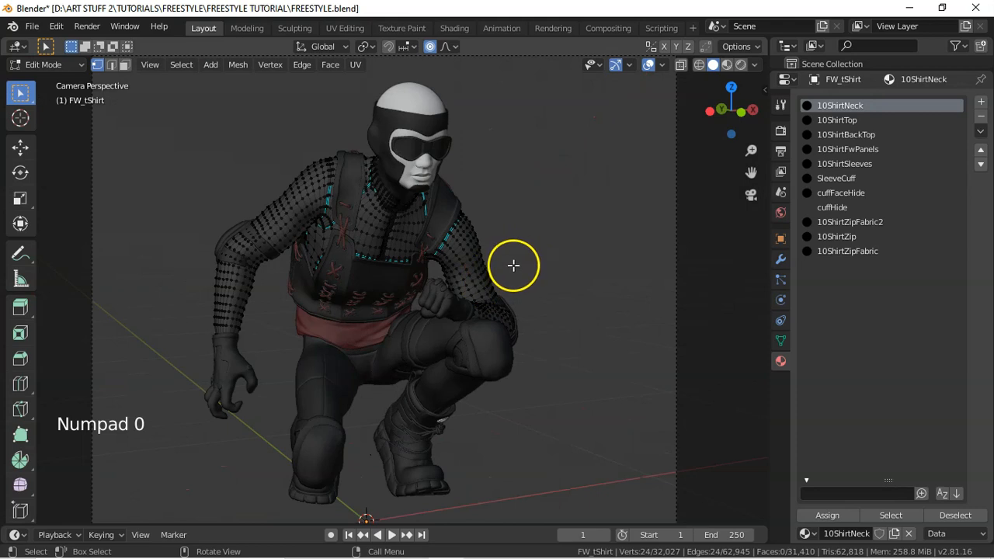
pyautogui.press('Tab')
pyautogui.press('a')
pyautogui.press('a')
pyautogui.press('a')
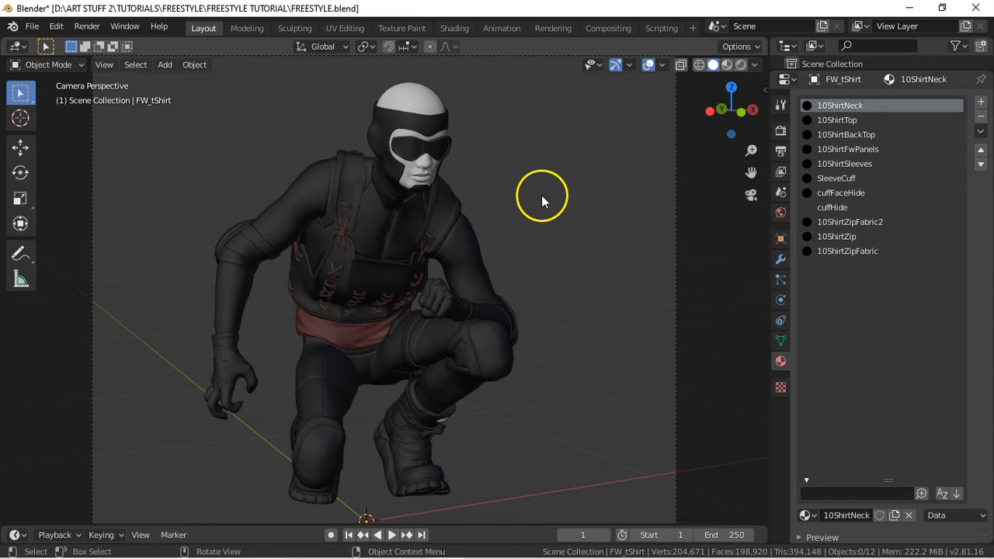
pyautogui.hotkey('ctrl', 's')
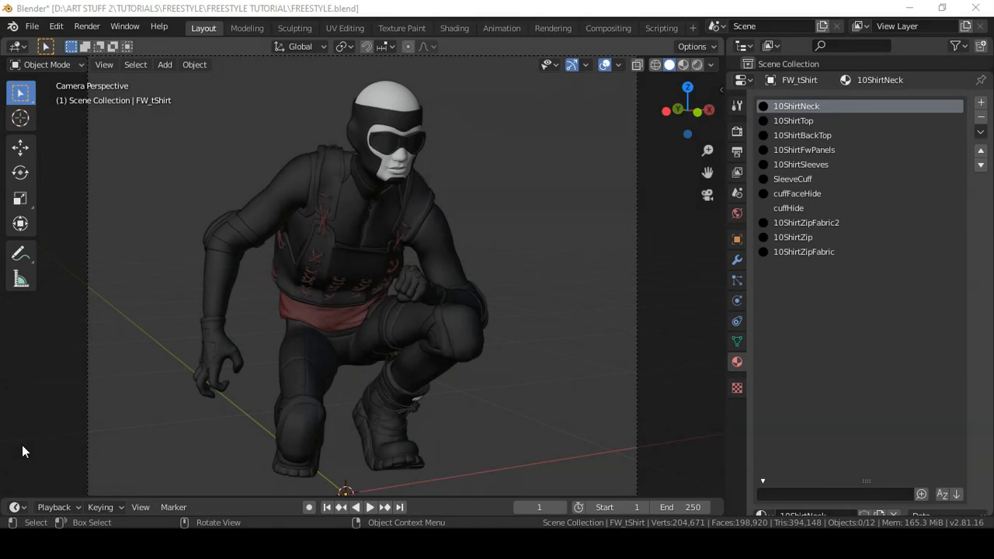
# - Set the Cycles render samples to 1
pyautogui.click(737, 132)
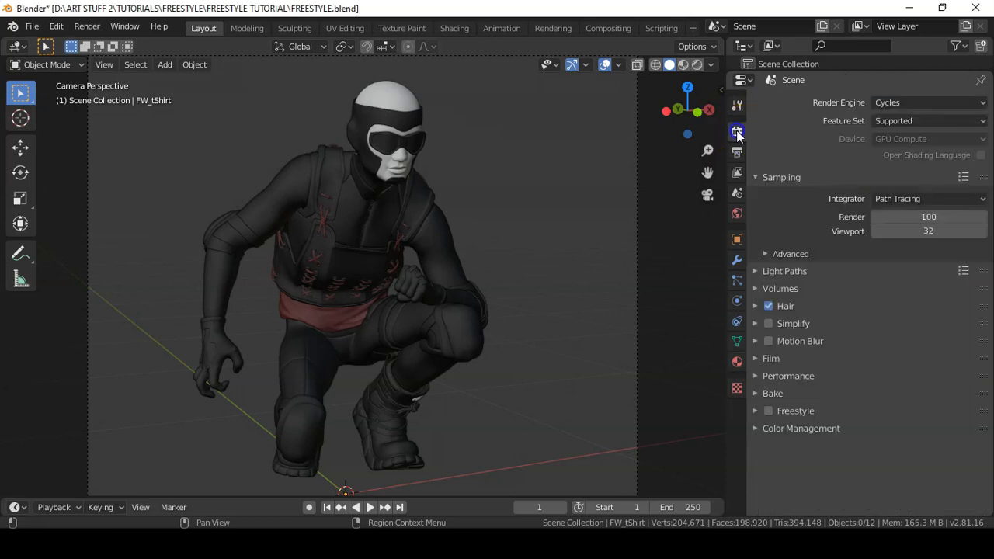
pyautogui.click(928, 217)
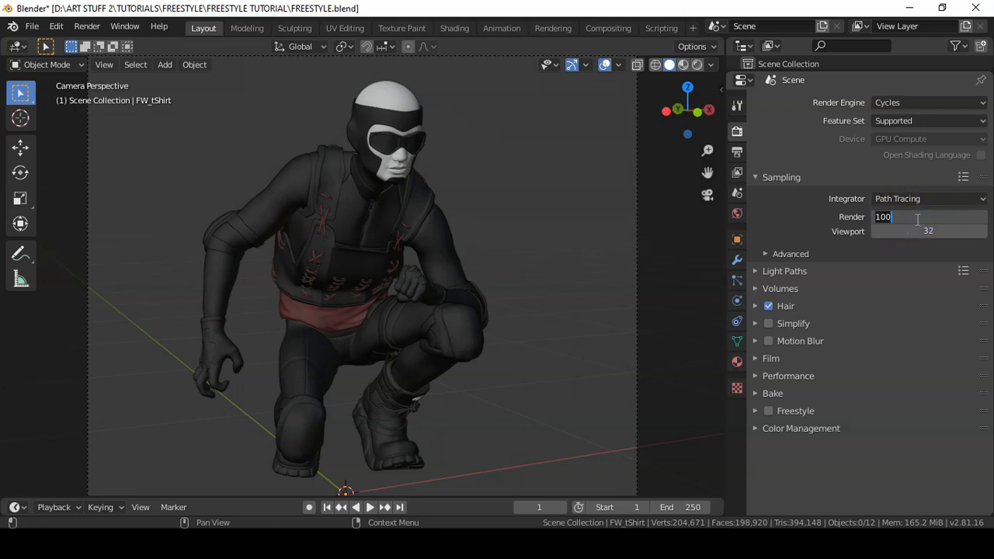
pyautogui.write('1')
pyautogui.press('Return')
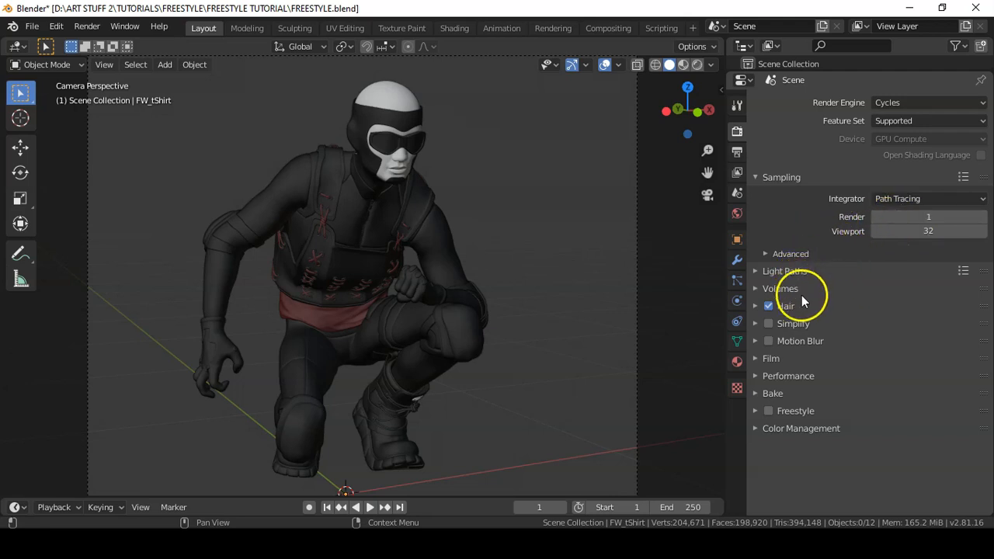
# - Enable a transparent film background for the render
pyautogui.click(757, 360)
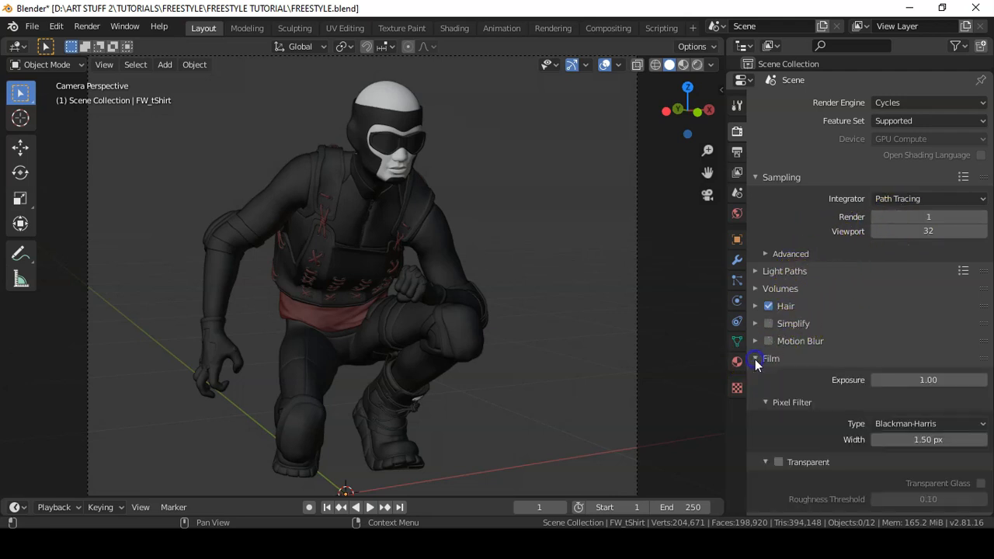
pyautogui.click(779, 463)
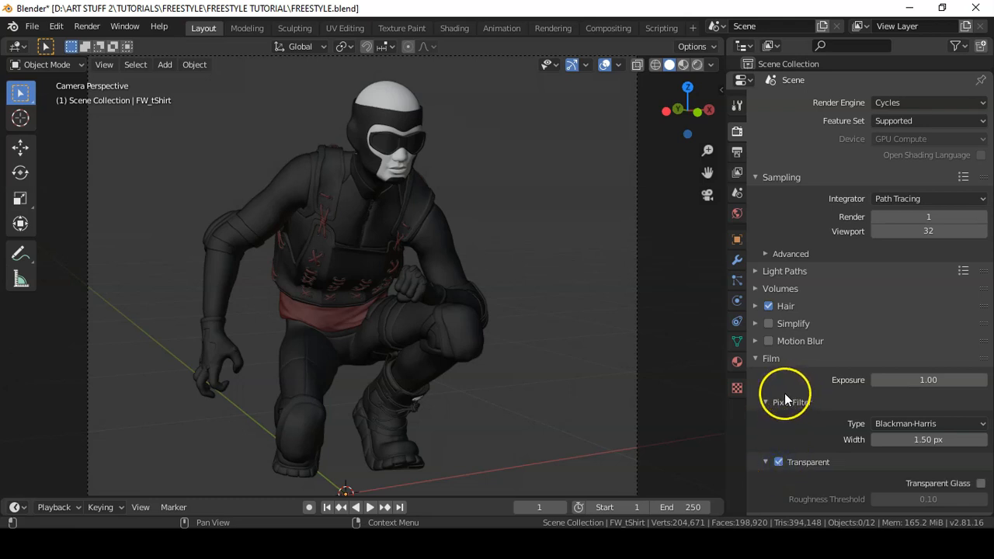
pyautogui.click(756, 362)
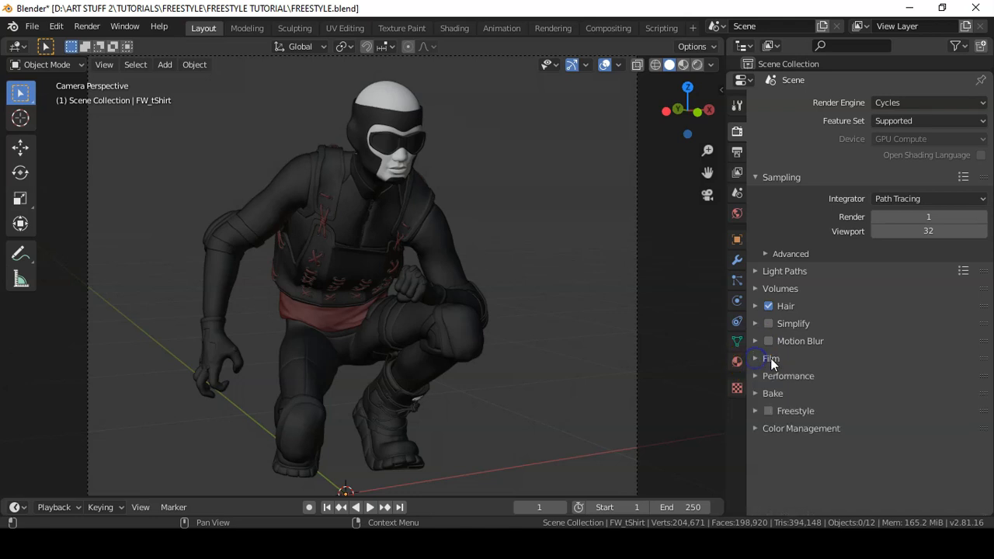
# - Enable Freestyle for the render with the line thickness mode set to Absolute
pyautogui.click(769, 413)
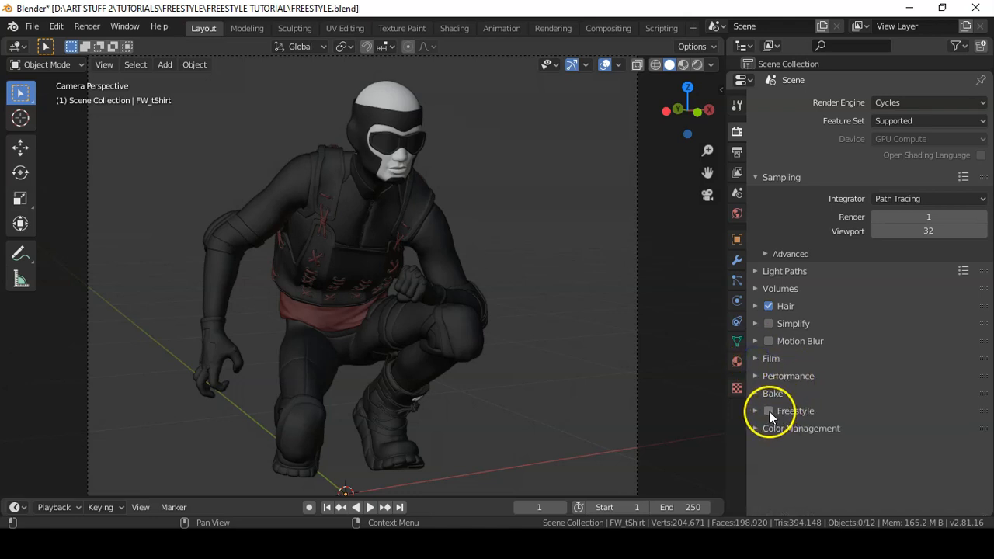
pyautogui.click(756, 411)
pyautogui.click(869, 436)
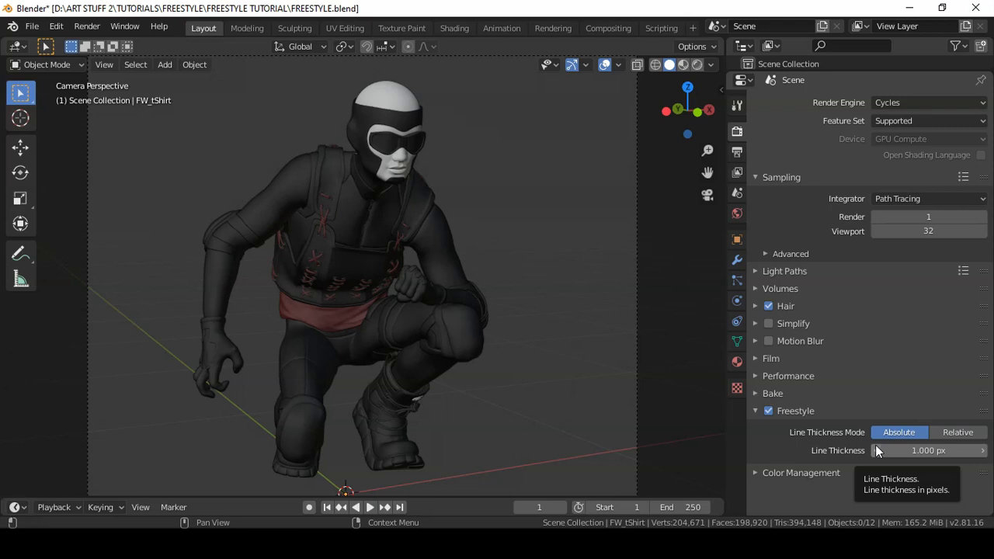
pyautogui.click(963, 433)
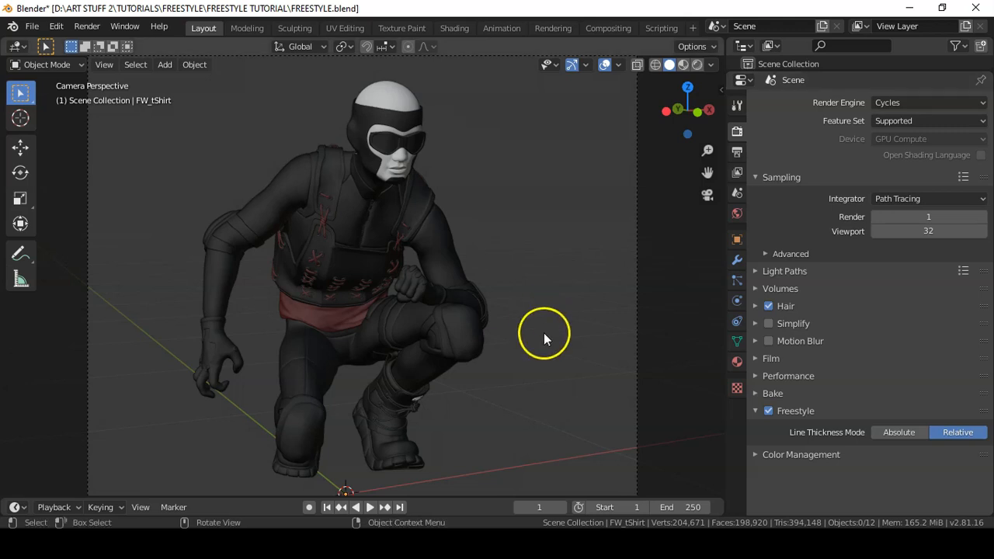
pyautogui.click(898, 433)
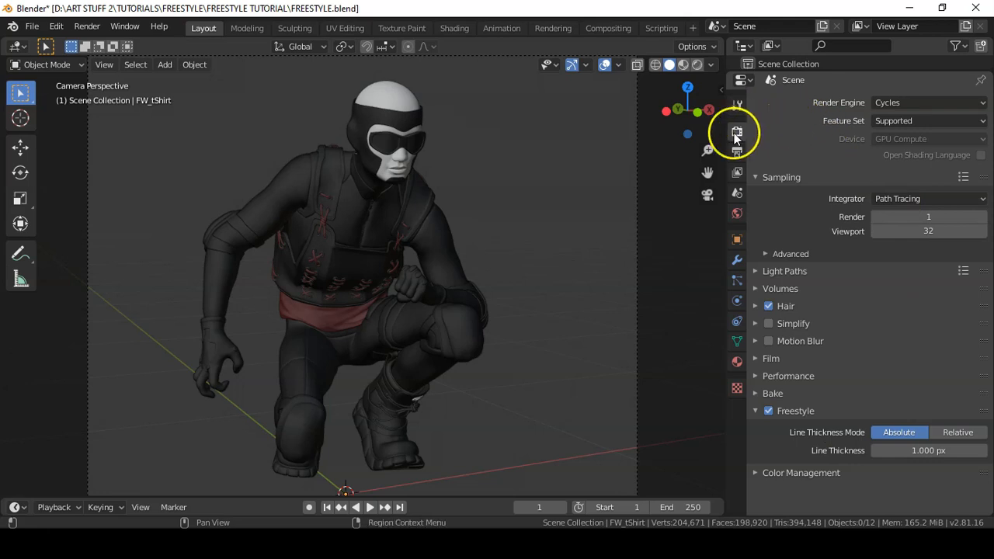
# - Disable Environment, Hair, Ambient Occlusion and Surfaces in the view layer filter, keeping only Freestyle enabled
pyautogui.click(738, 174)
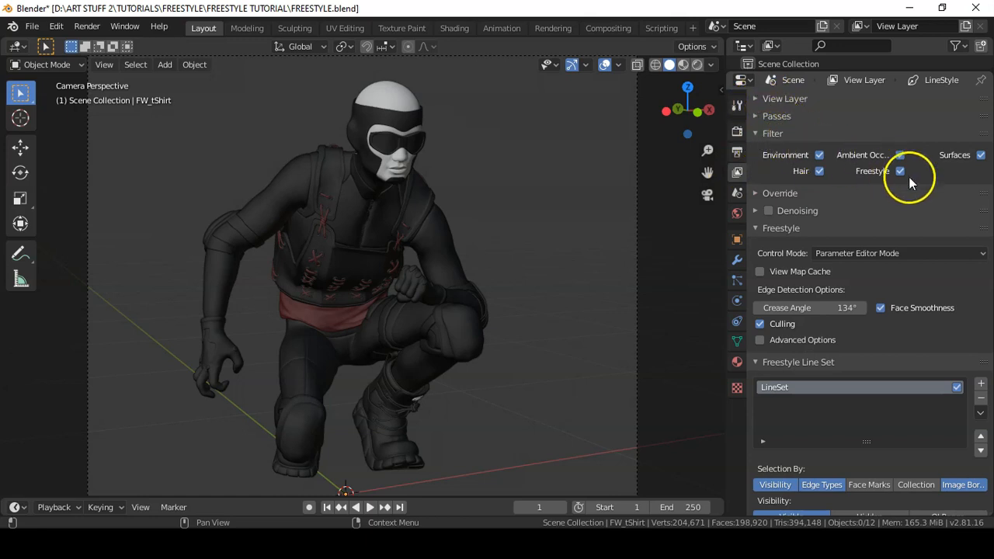
pyautogui.click(820, 156)
pyautogui.click(820, 171)
pyautogui.click(900, 155)
pyautogui.click(981, 155)
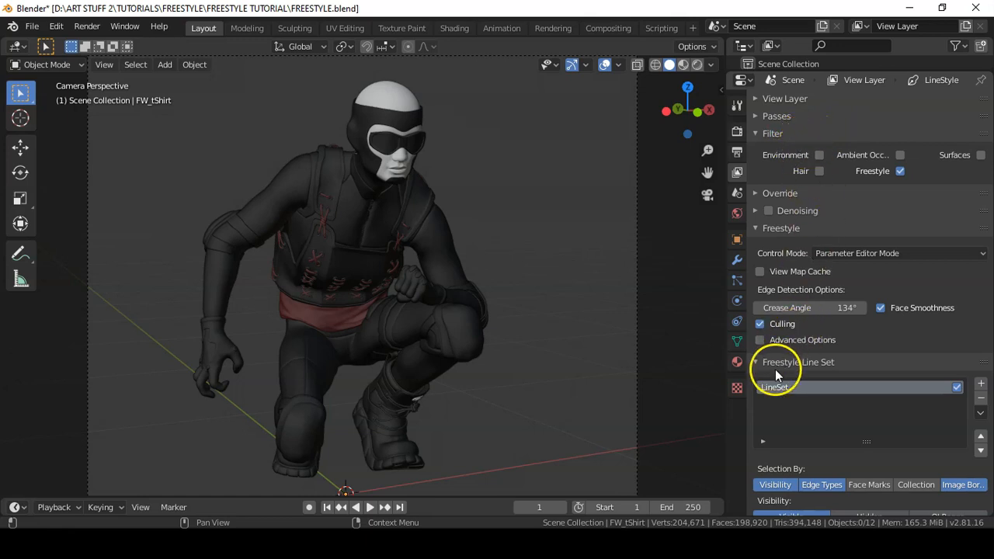
# - Collapse the Freestyle Line Set and Line Style settings, leaving the general Freestyle settings expanded
pyautogui.click(756, 229)
pyautogui.click(755, 245)
pyautogui.click(755, 262)
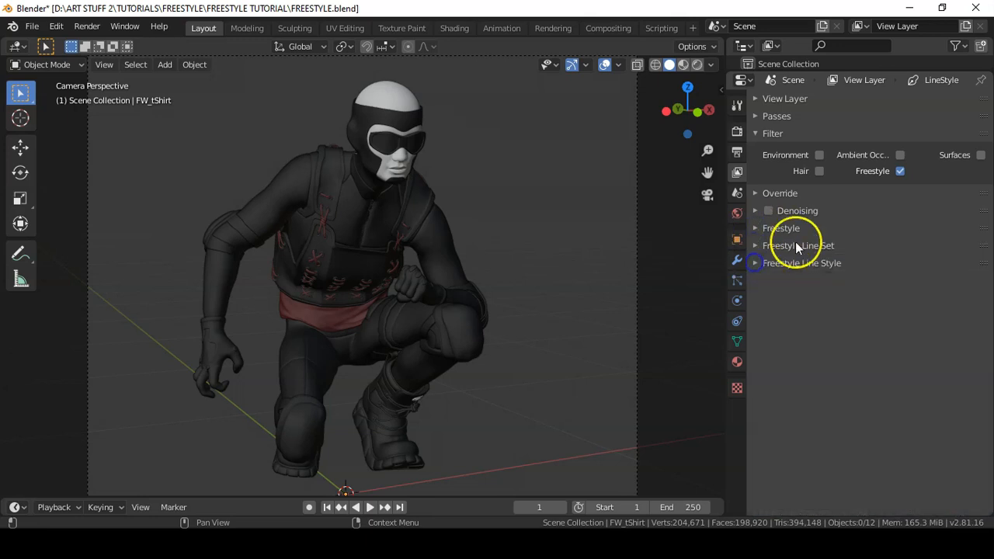
pyautogui.click(755, 228)
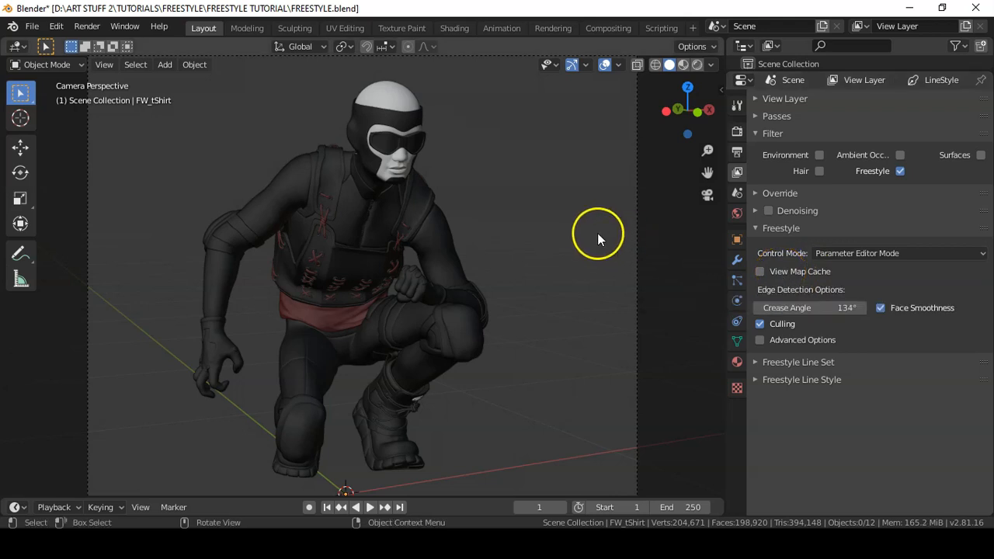
pyautogui.moveTo(516, 238); pyautogui.dragTo(489, 246, button='middle')
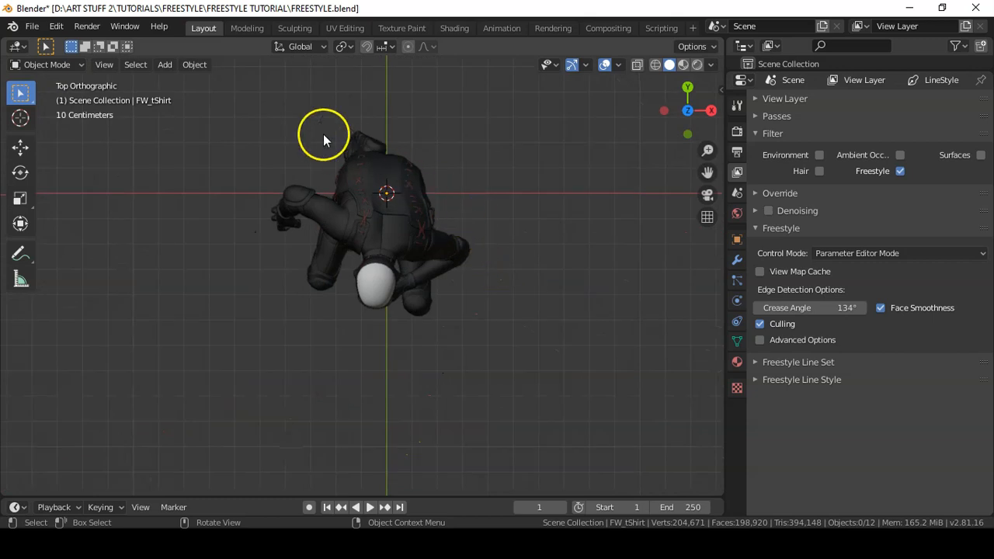
pyautogui.press('b')
pyautogui.moveTo(255, 115); pyautogui.dragTo(494, 345)
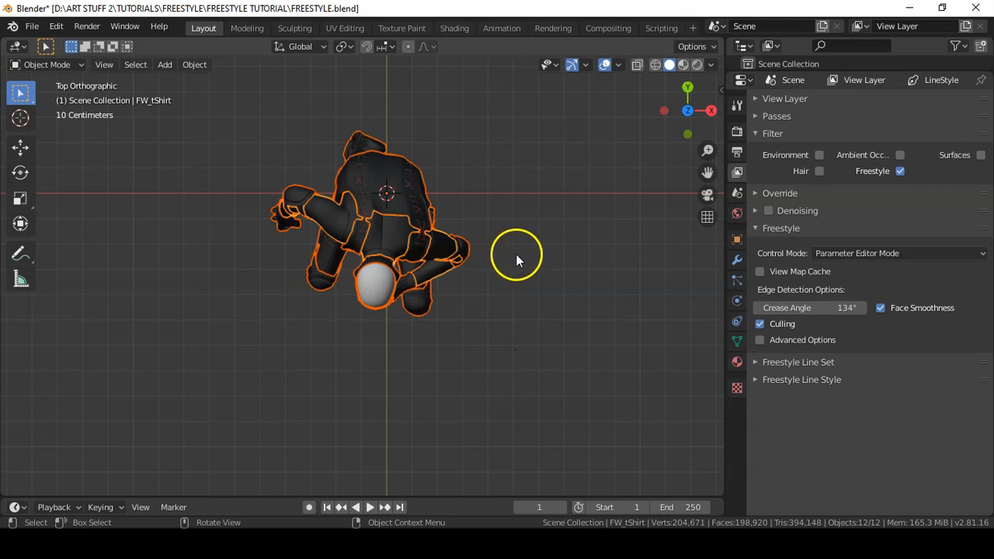
pyautogui.press('KP_0')
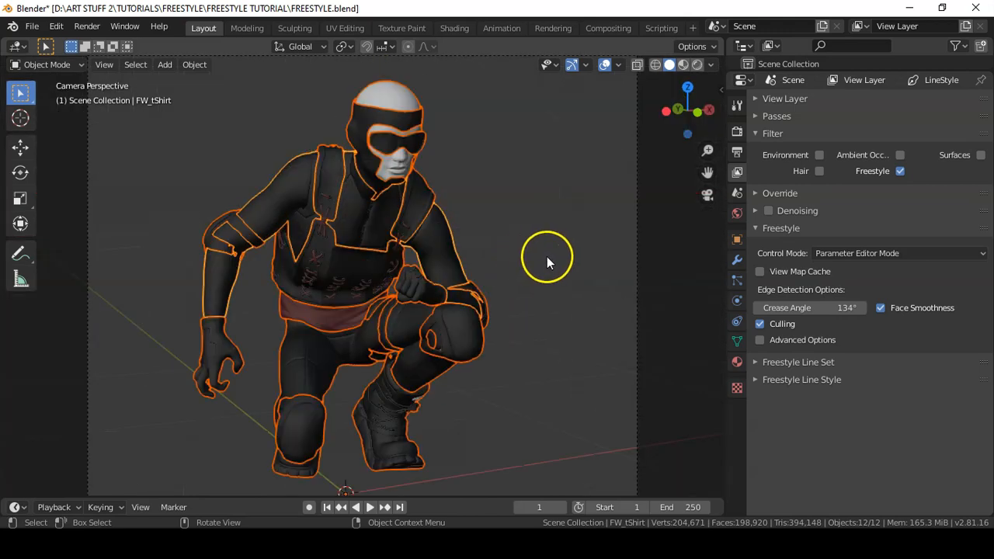
pyautogui.click(585, 277)
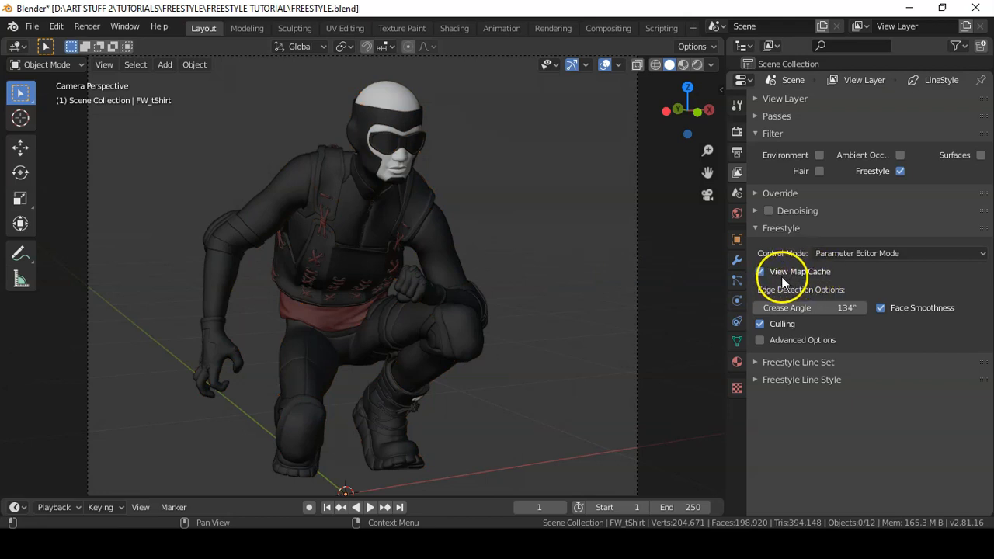
pyautogui.click(761, 272)
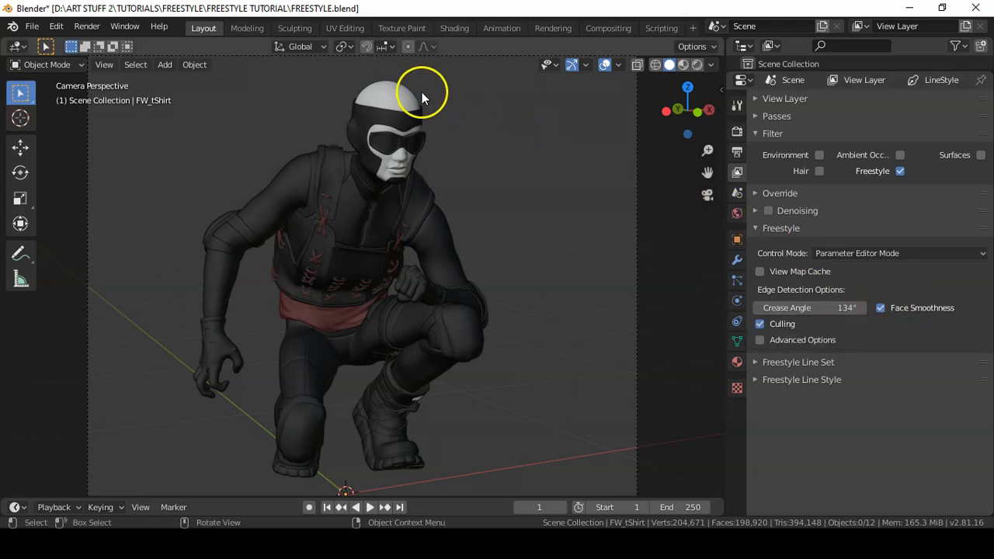
# - Apply smooth shading to the Genesis head mesh, leaving nothing selected
pyautogui.click(398, 93)
pyautogui.click(195, 66)
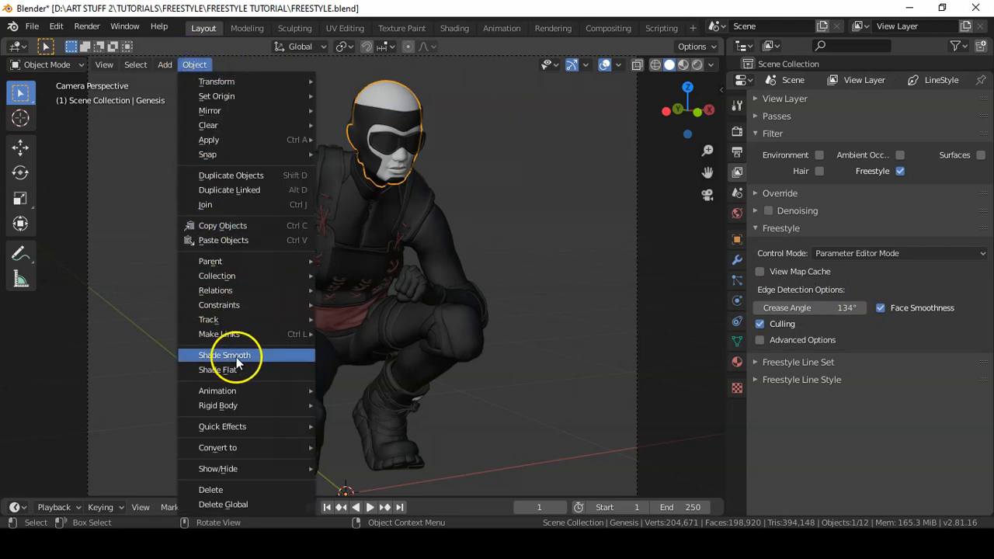
pyautogui.click(258, 355)
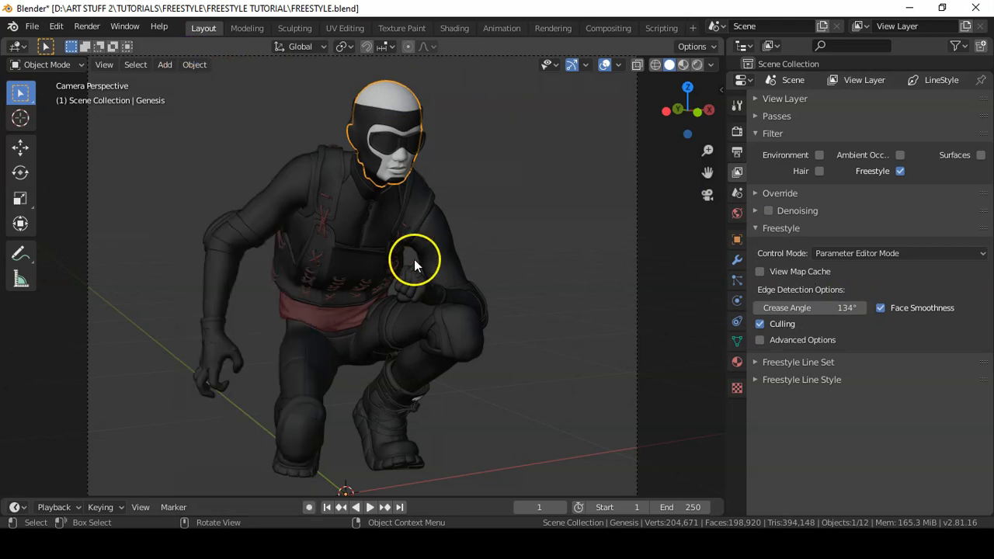
pyautogui.click(498, 173)
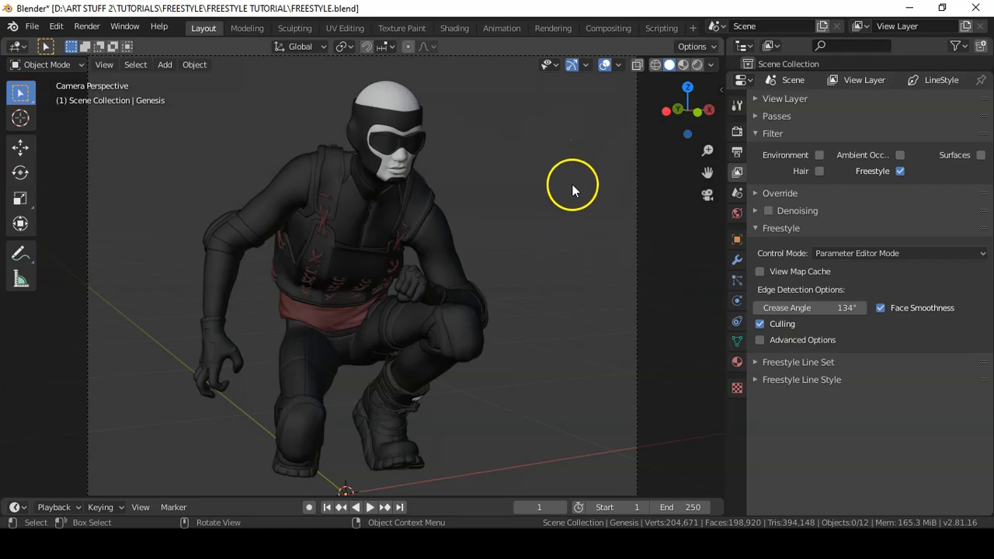
# - Render the current frame, view the whole Freestyle line image, and close the render window
pyautogui.press('F12')
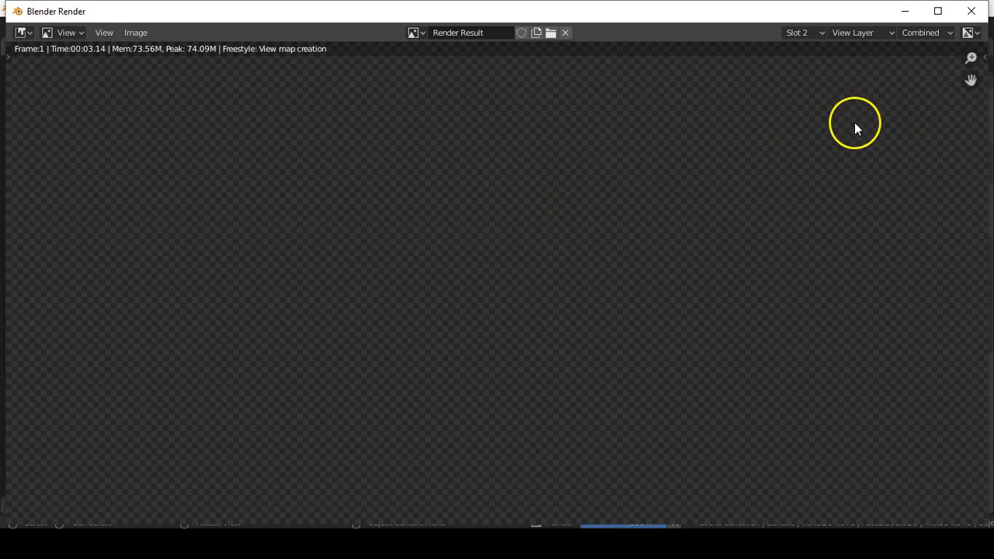
pyautogui.press('Home')
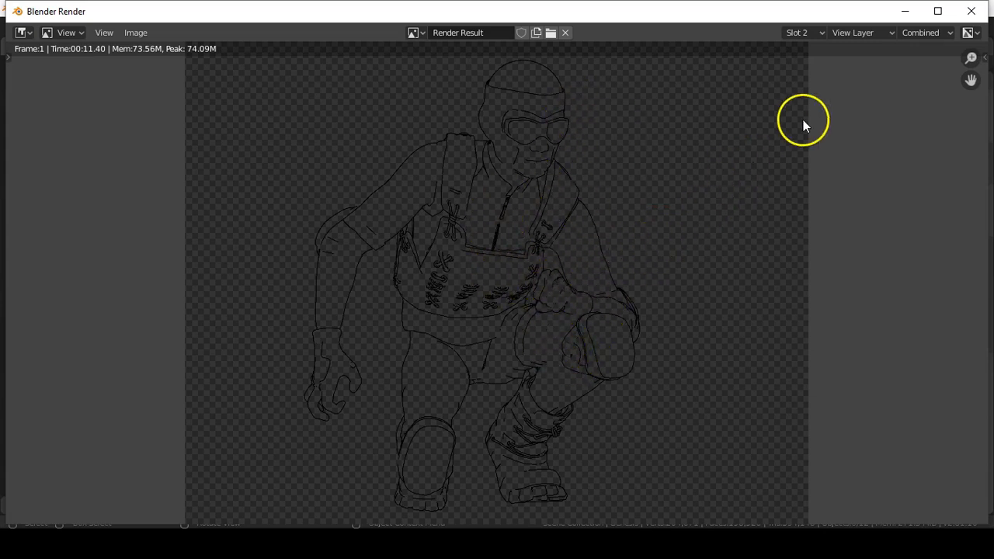
pyautogui.click(973, 12)
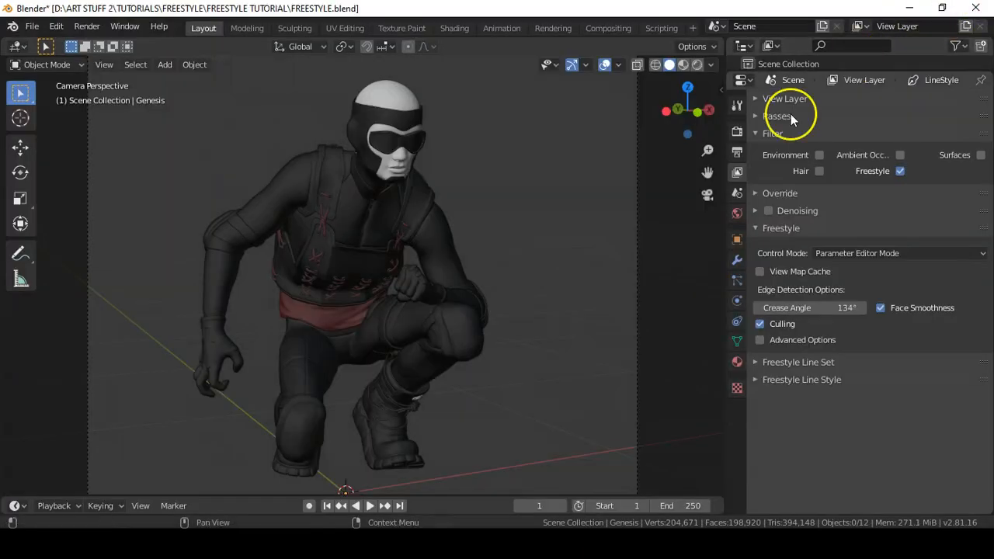
# - Turn off the transparent film background and enable Environment in the view layer filter
pyautogui.click(738, 132)
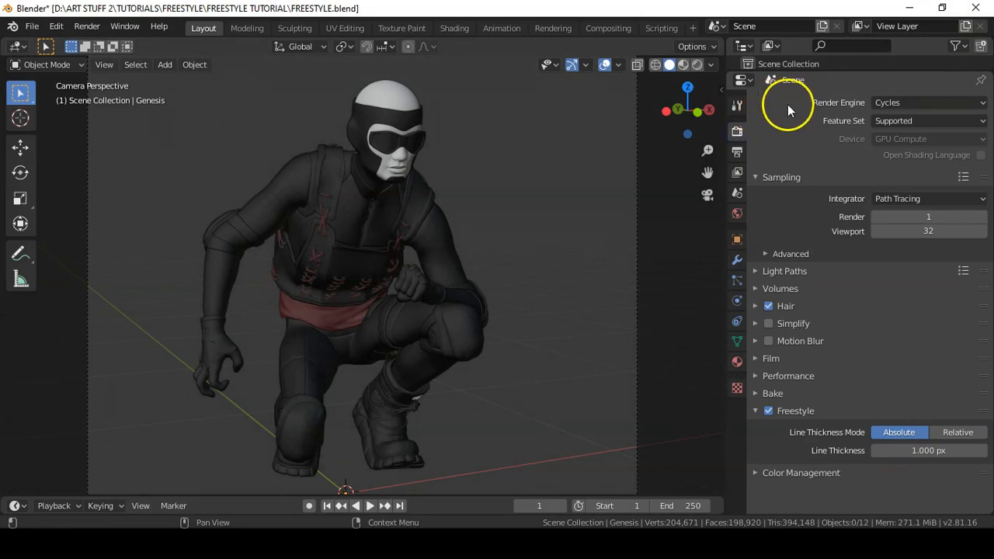
pyautogui.click(757, 358)
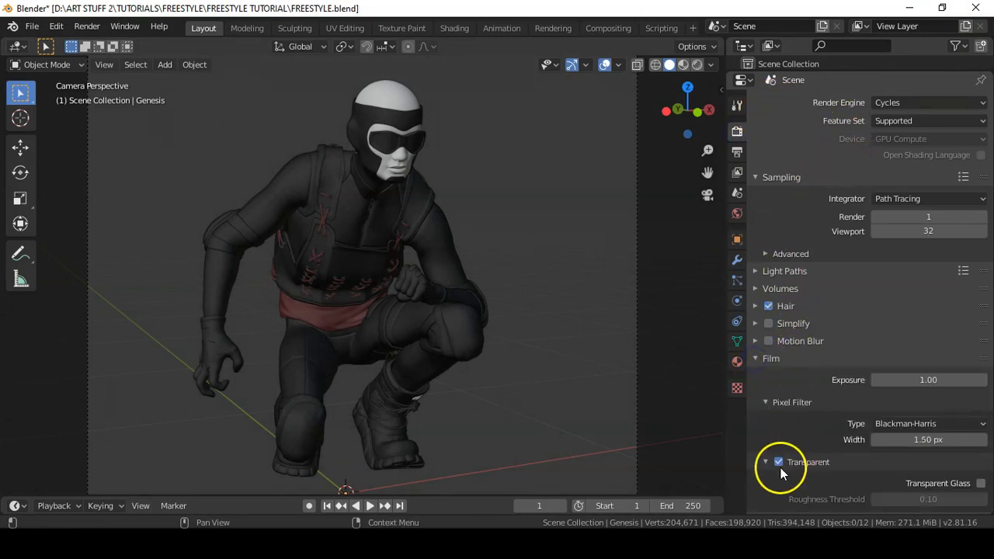
pyautogui.click(756, 359)
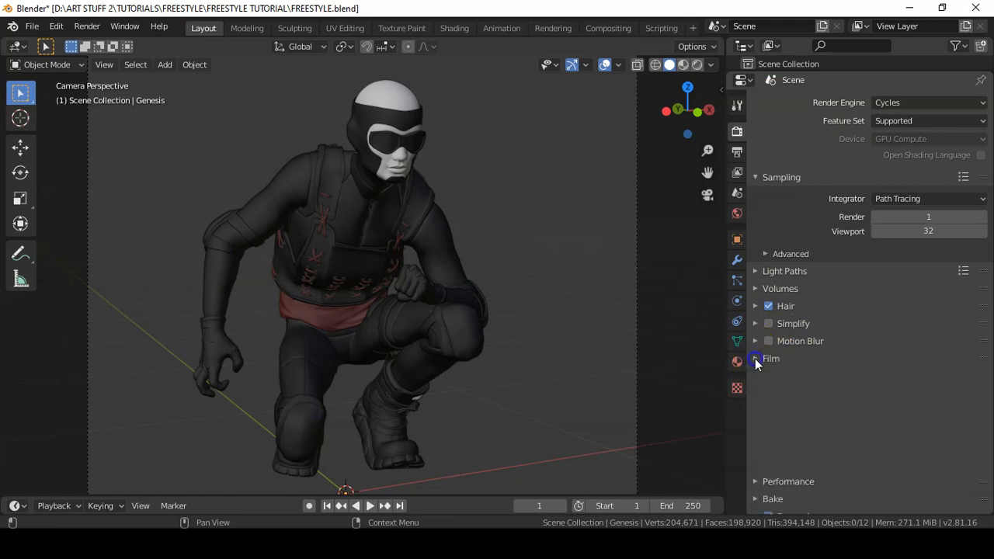
pyautogui.click(737, 170)
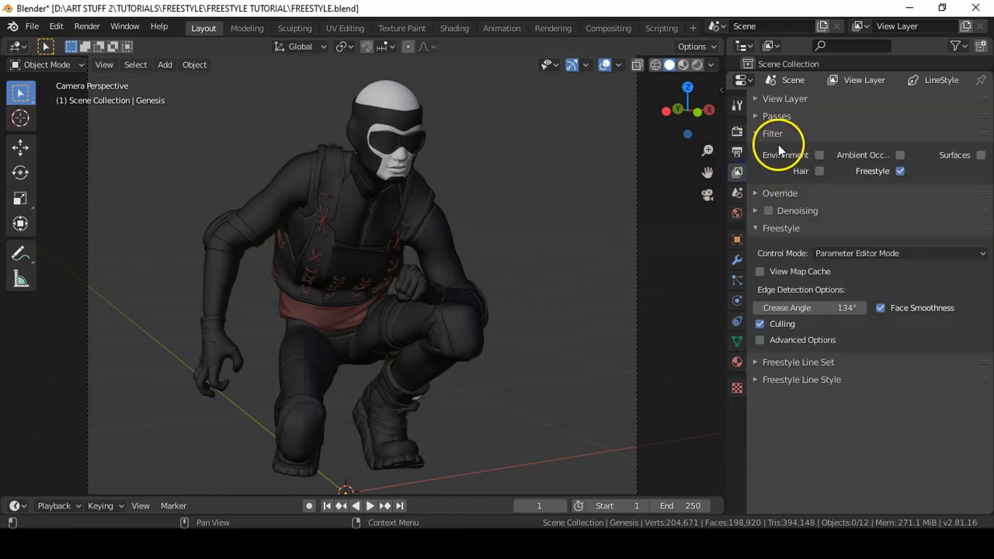
pyautogui.click(819, 155)
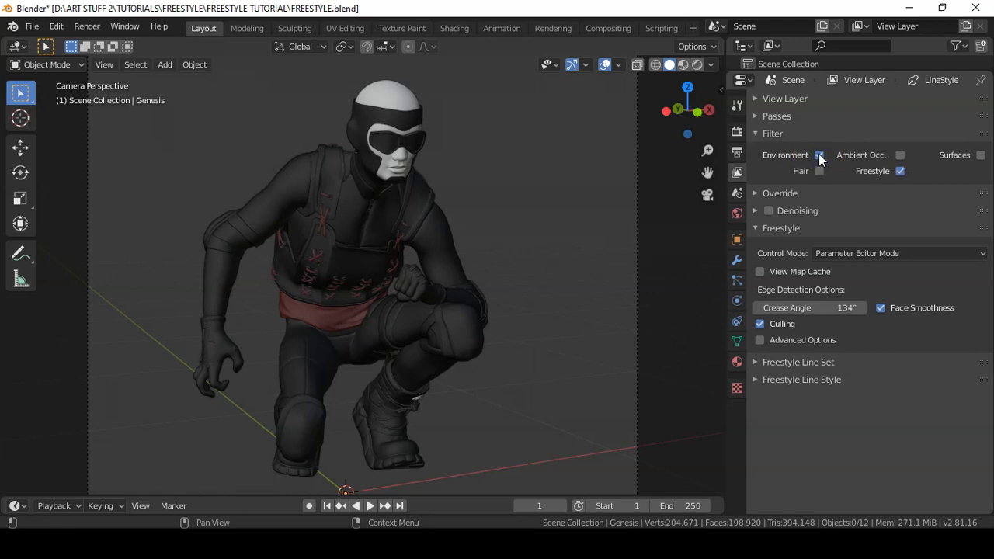
# - Set the world background color to white and its strength to 5
pyautogui.click(737, 214)
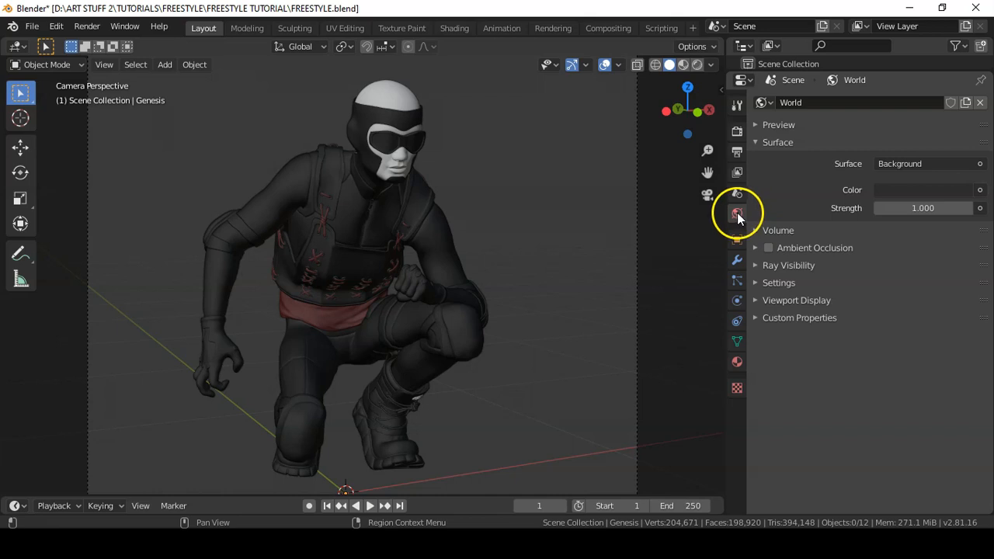
pyautogui.click(921, 189)
pyautogui.moveTo(958, 282); pyautogui.dragTo(961, 208)
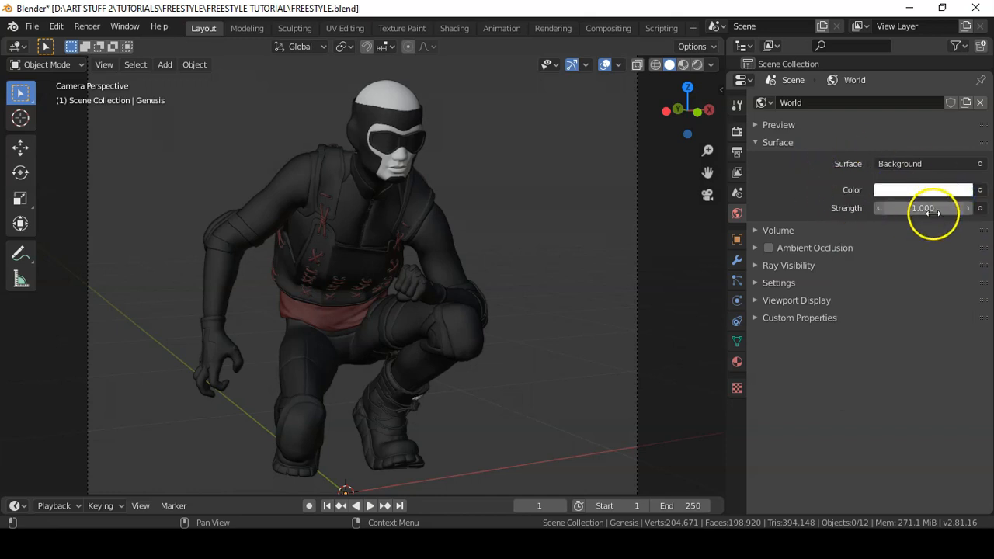
pyautogui.click(919, 208)
pyautogui.write('5')
pyautogui.press('Return')
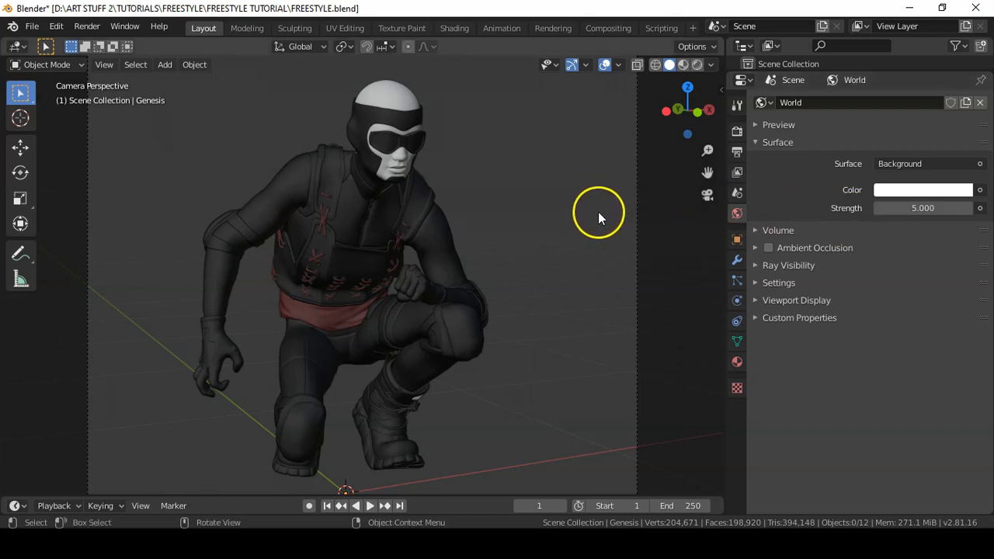
# - Render the frame with the white background and examine the lines on the torso and vest up close
pyautogui.press('F12')
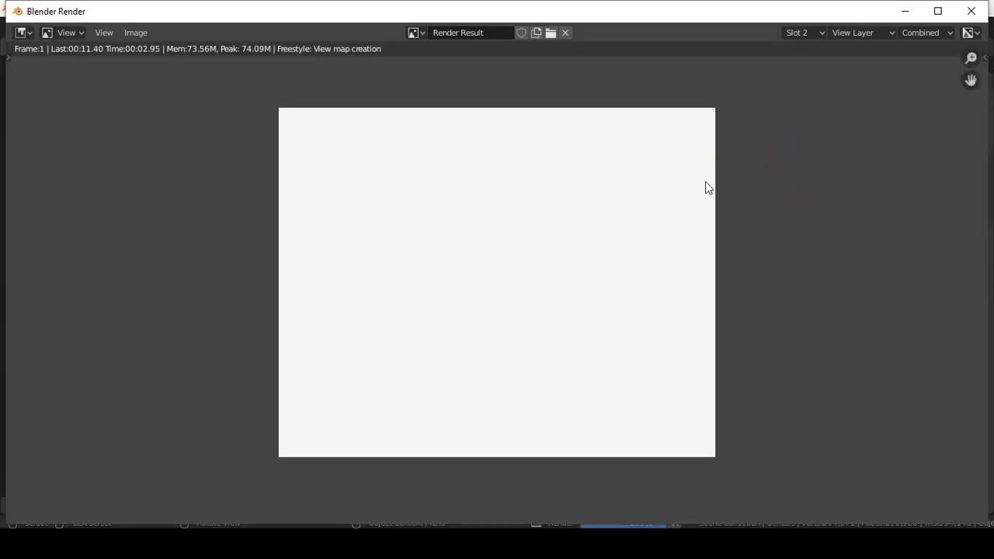
pyautogui.scroll(2, 707, 187)
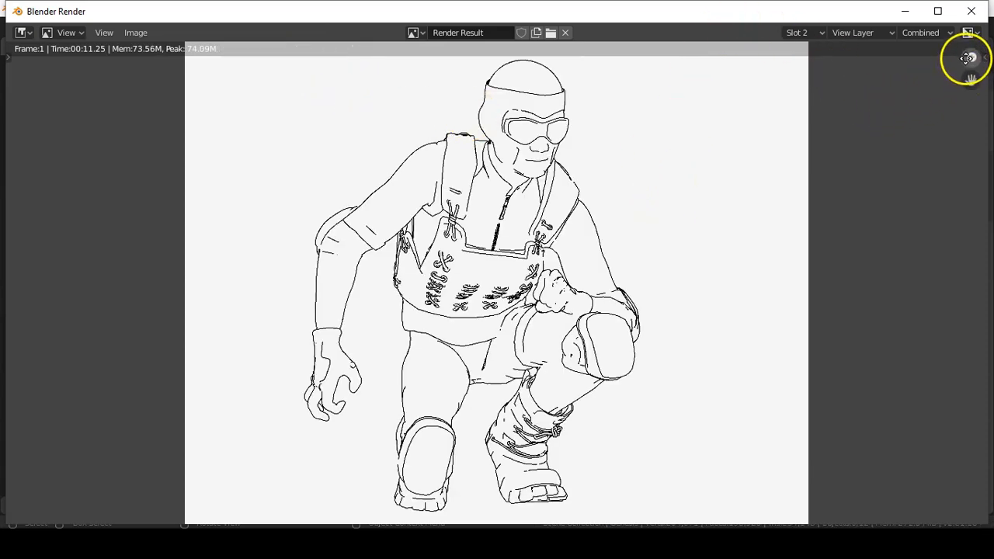
pyautogui.moveTo(971, 59); pyautogui.dragTo(977, 40)
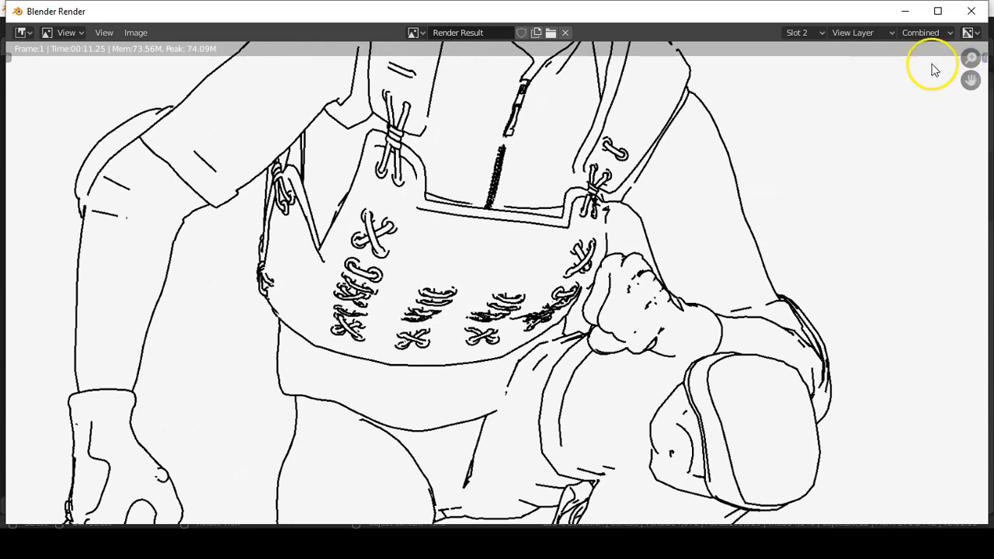
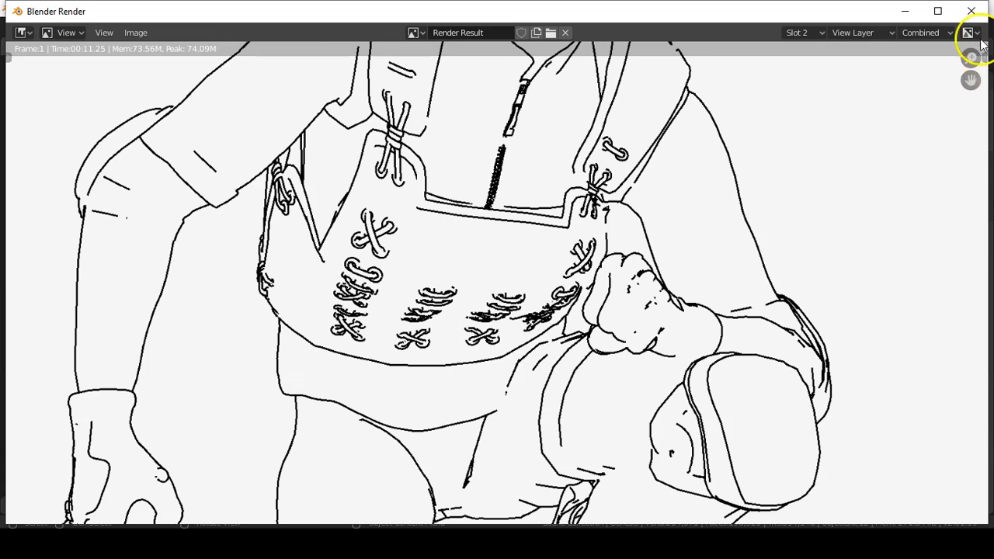
# - Switch the render result to Slot 3 and close the render window
pyautogui.click(815, 33)
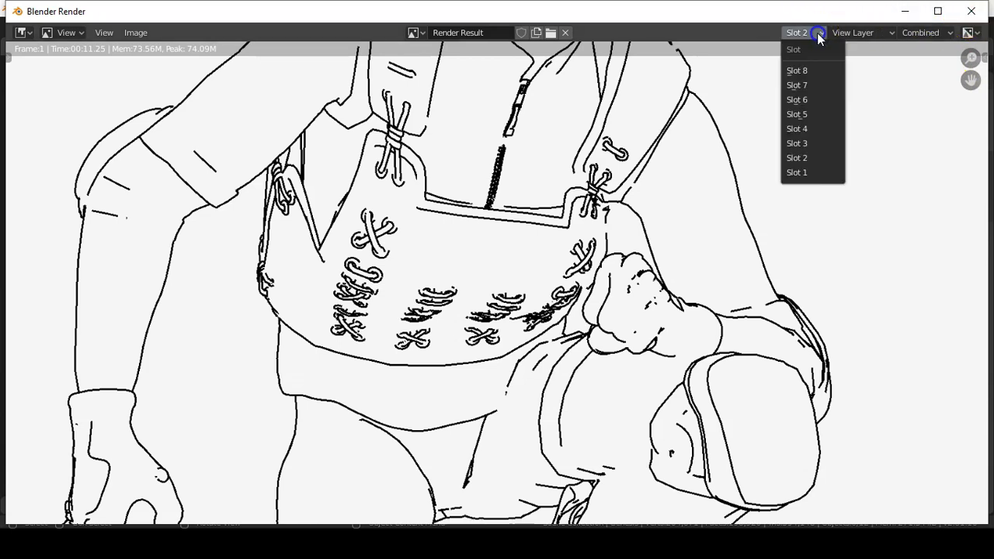
pyautogui.click(805, 142)
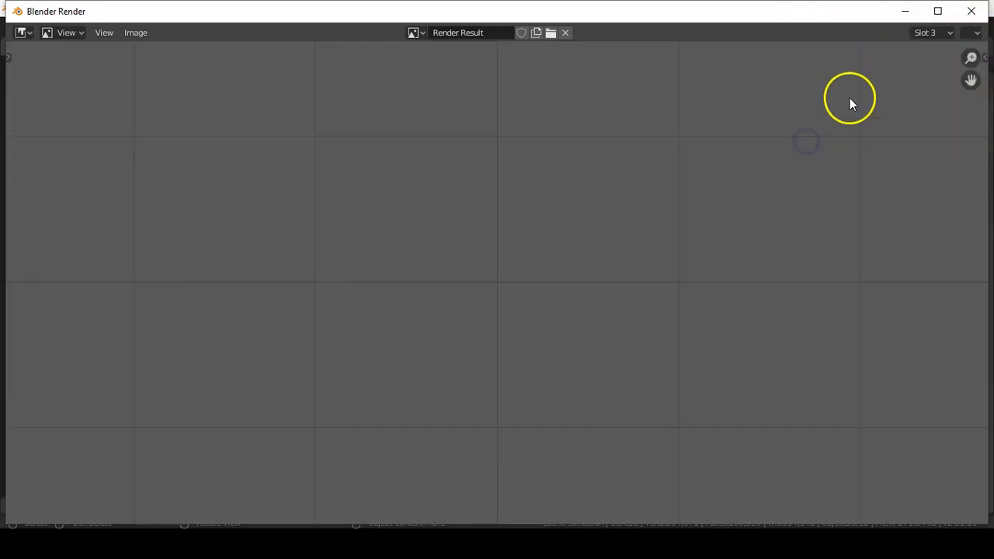
pyautogui.click(970, 11)
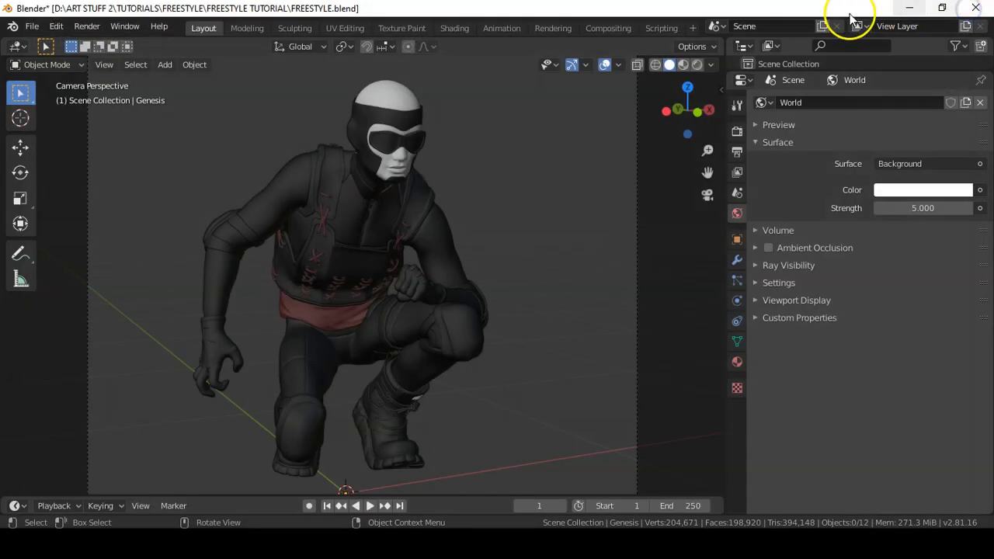
# - Set the Cycles render samples to 32
pyautogui.click(737, 132)
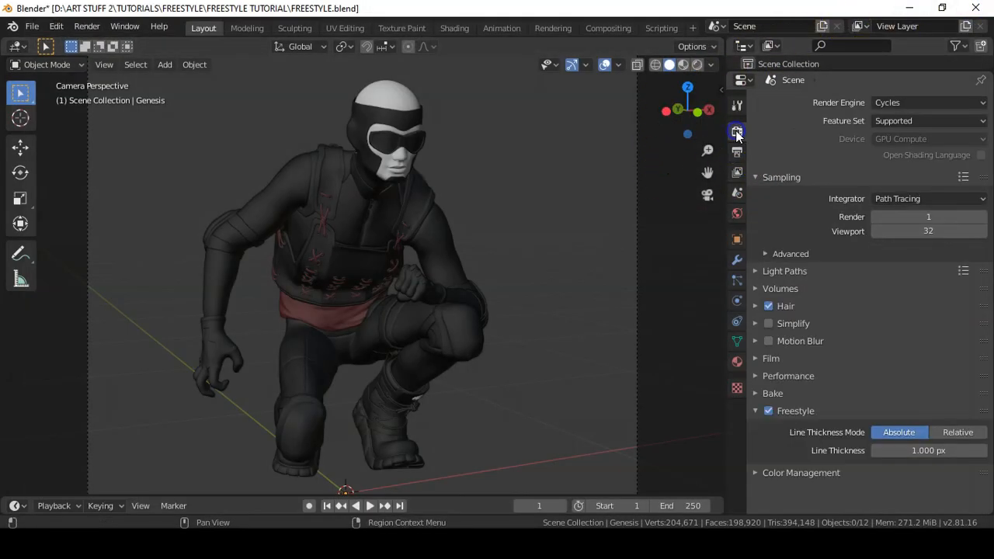
pyautogui.click(928, 217)
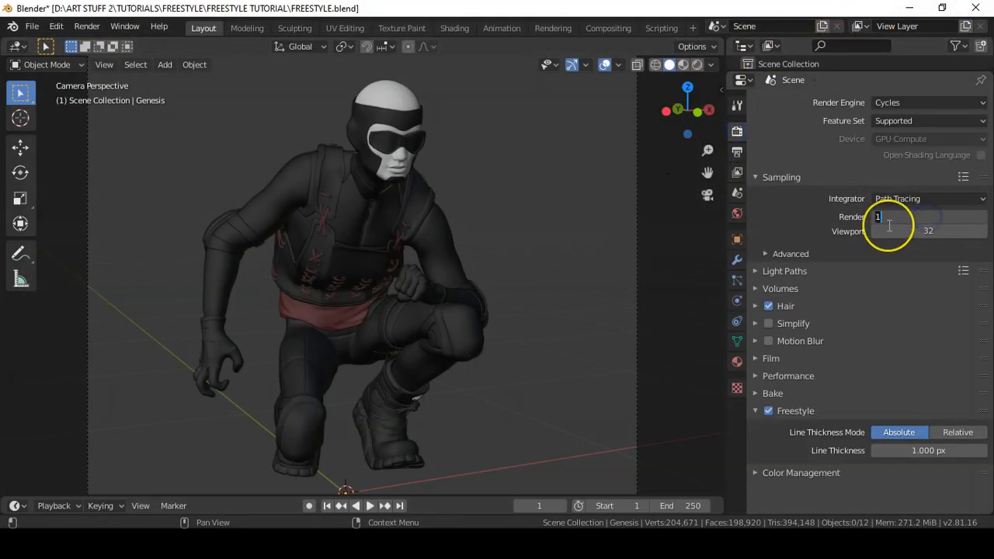
pyautogui.write('32')
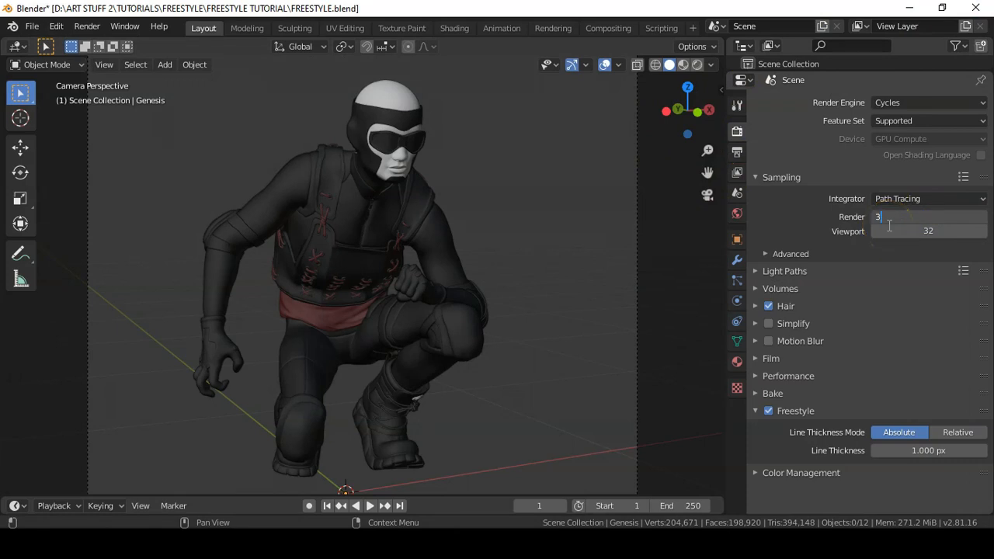
pyautogui.press('Return')
pyautogui.click(614, 165)
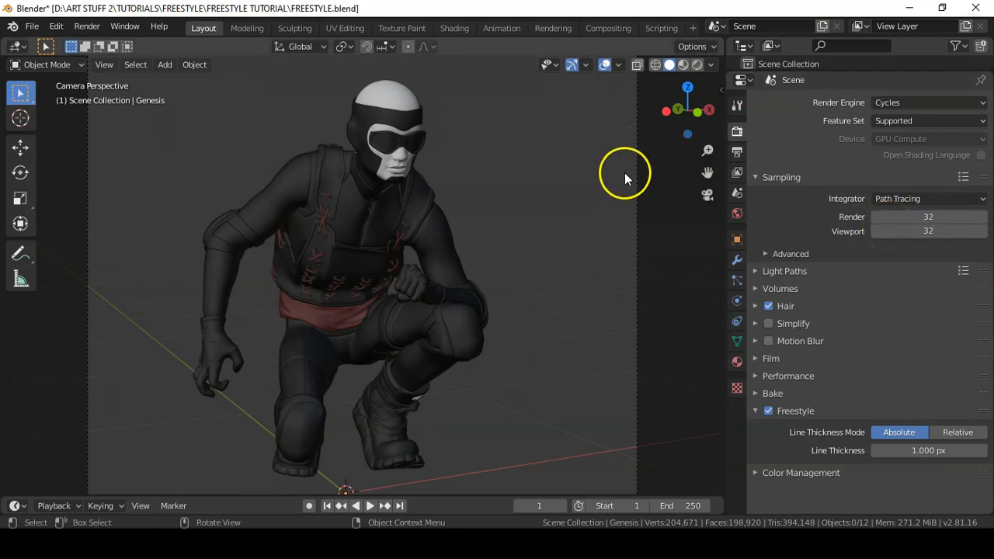
# - Render the frame into Slot 3 and compare its line quality with the render in Slot 2
pyautogui.press('F12')
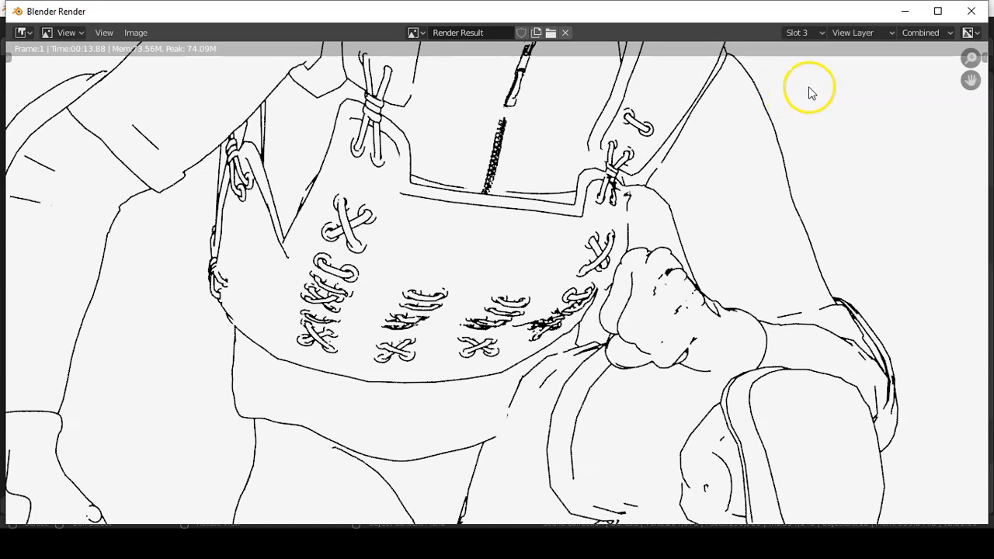
pyautogui.press('j')
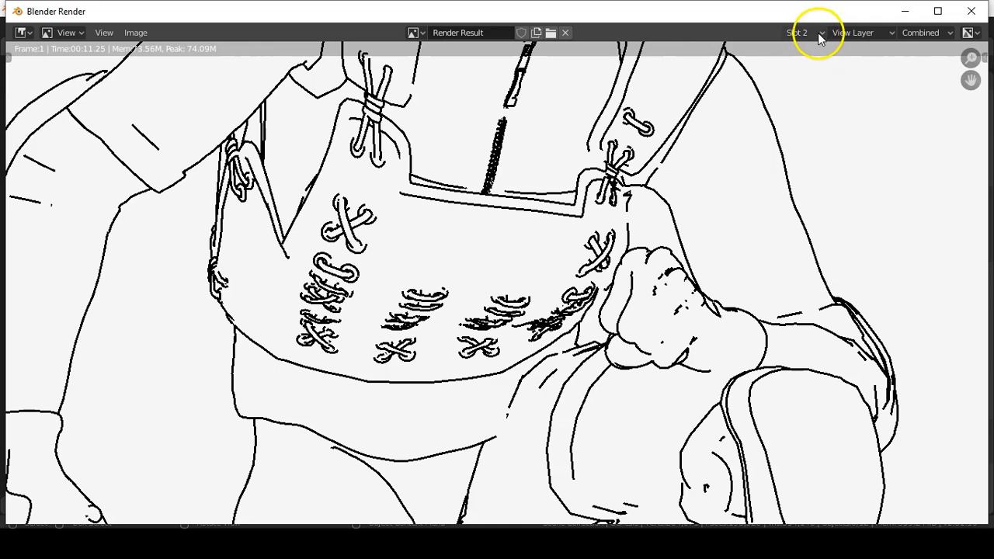
pyautogui.press('j')
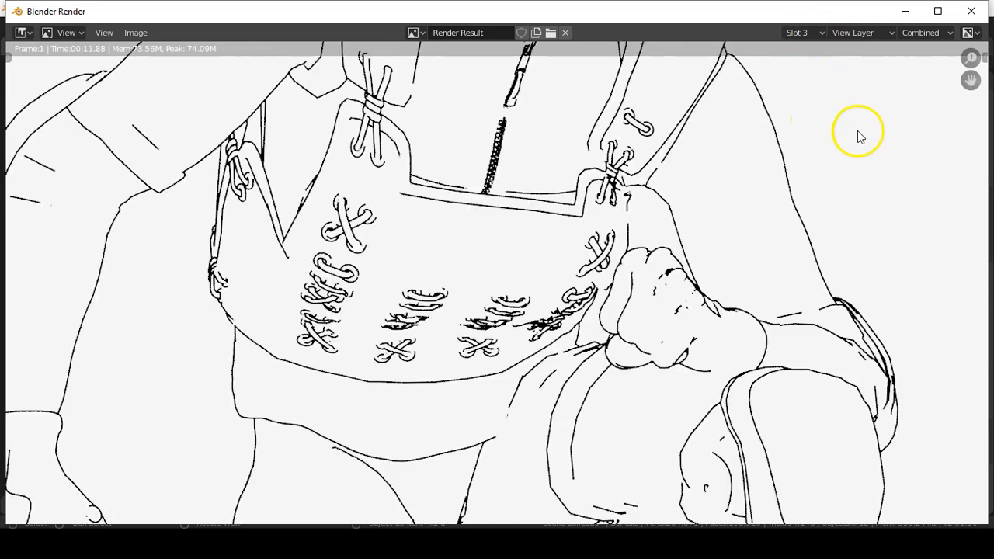
pyautogui.press('j')
pyautogui.press('j')
pyautogui.press('j')
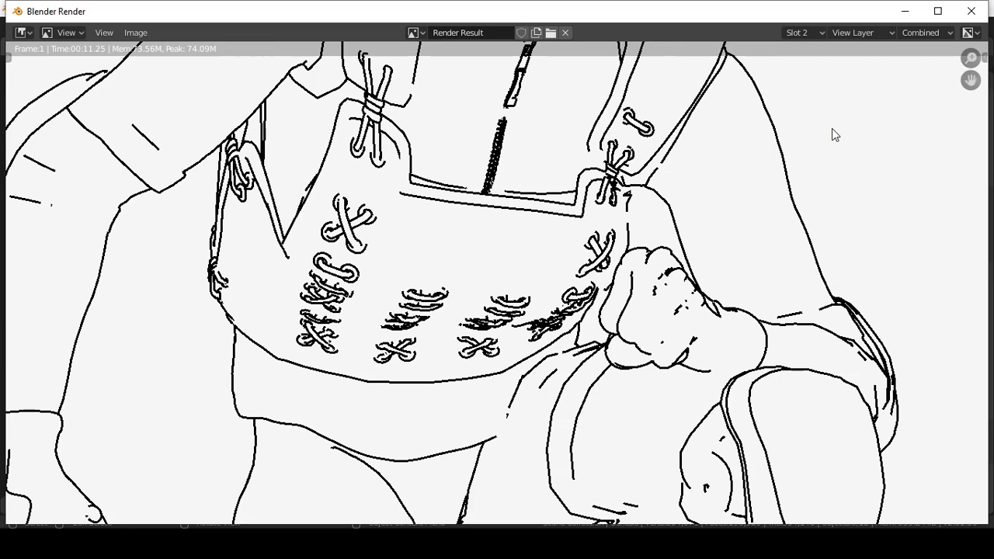
pyautogui.press('j')
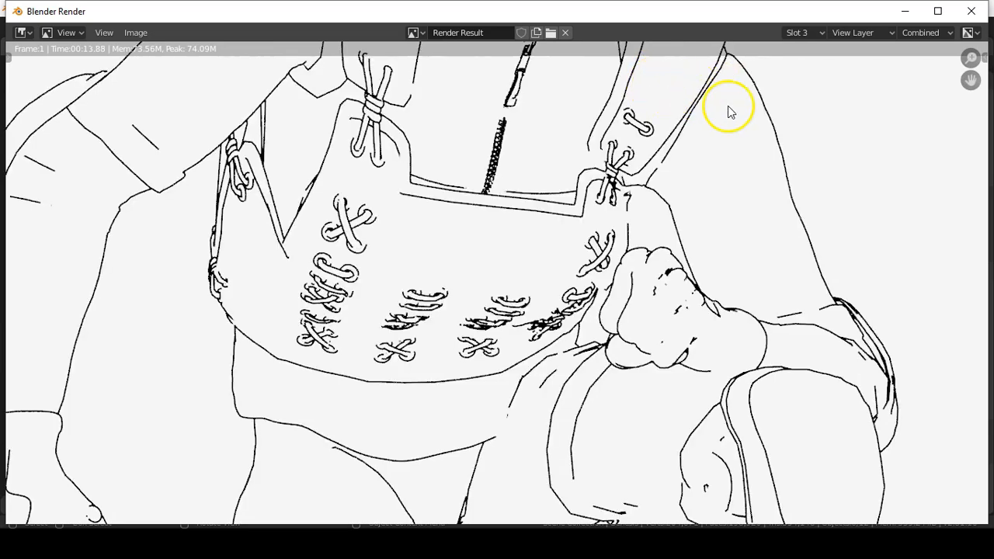
# - Review the whole figure in the Slot 3 render and close the render window
pyautogui.press('Home')
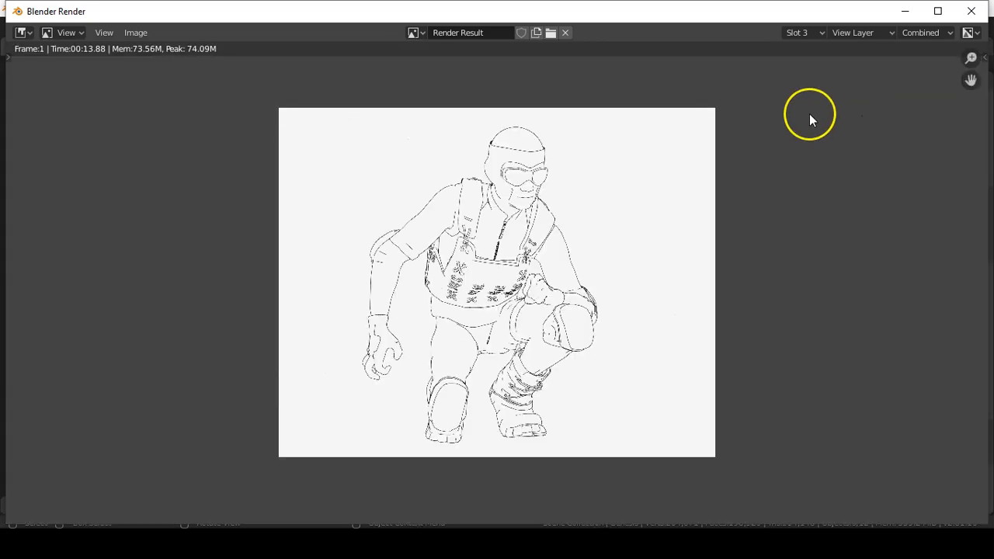
pyautogui.scroll(2, 810, 120)
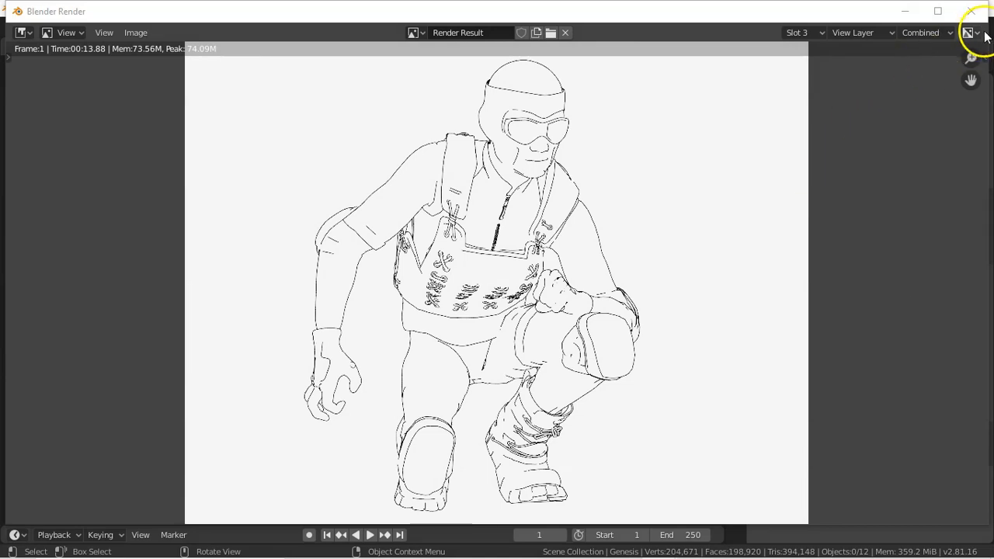
pyautogui.click(971, 11)
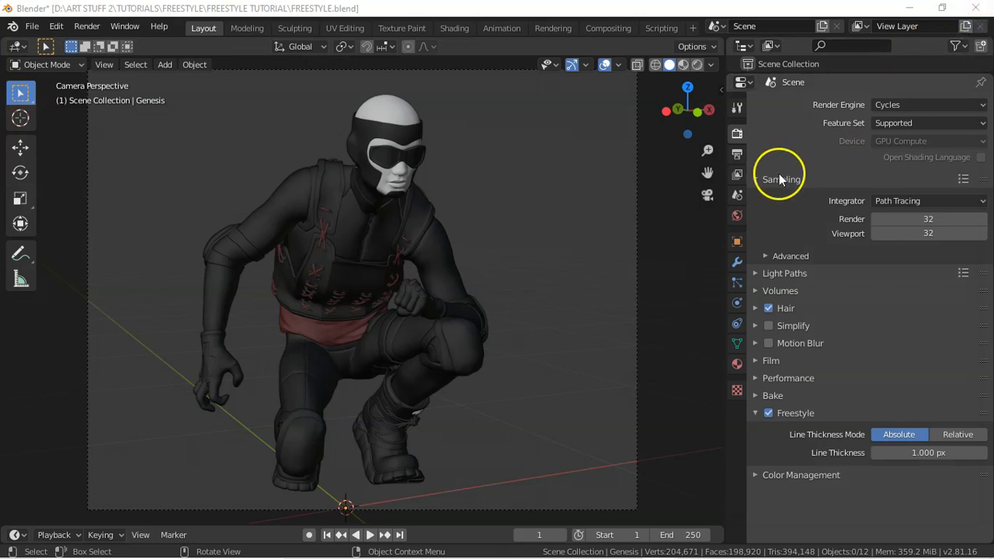
# - Enable the External Contour edge type in the Freestyle line set of the view layer
pyautogui.click(735, 174)
pyautogui.click(756, 231)
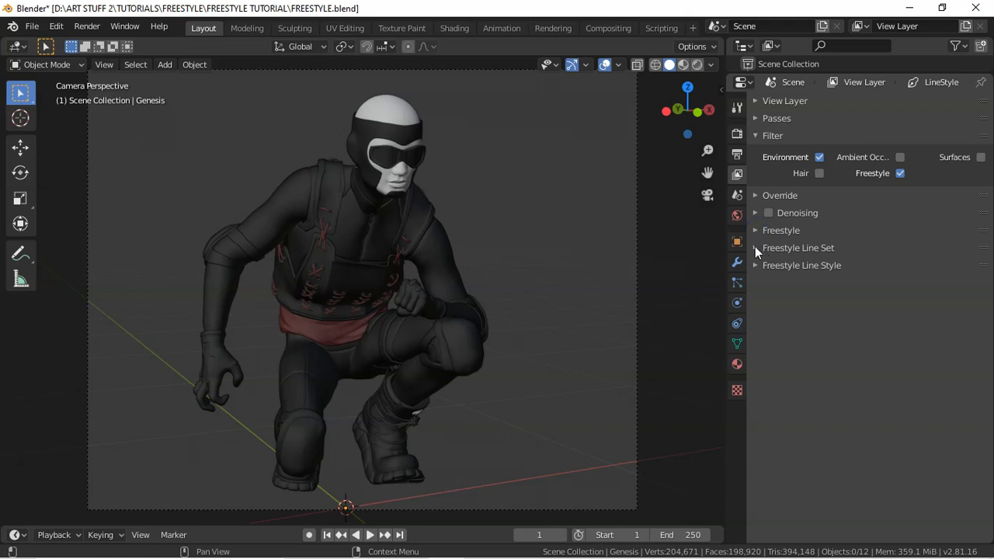
pyautogui.click(756, 247)
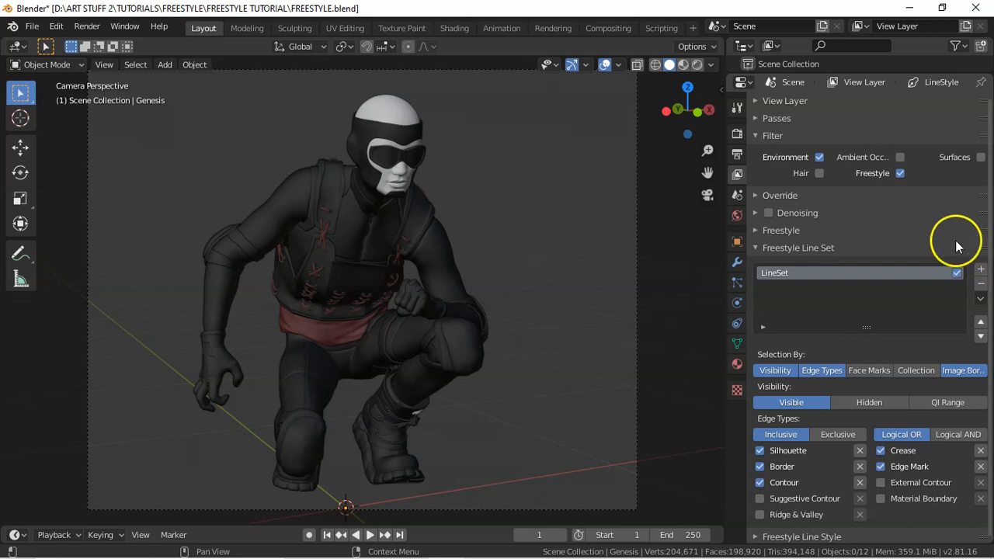
pyautogui.moveTo(990, 223); pyautogui.dragTo(988, 262)
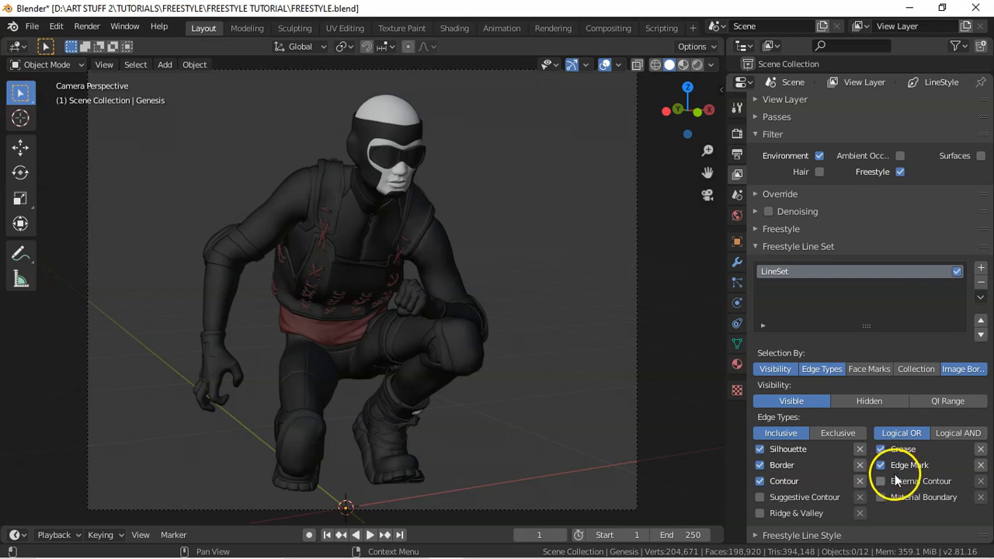
pyautogui.click(882, 481)
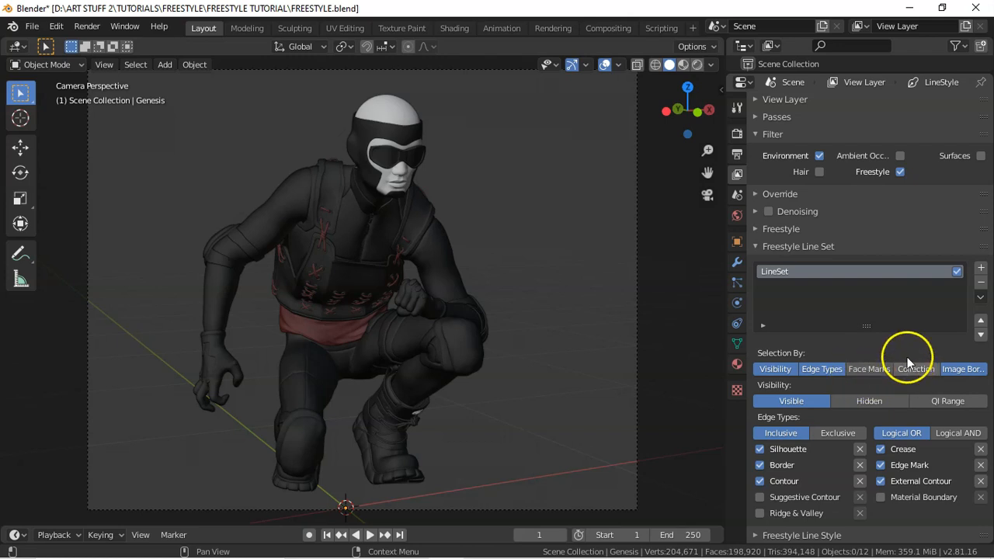
# - Examine the head mesh's face data commands in face select mode and the line set's Face Marks option, and return to Object Mode
pyautogui.click(397, 109)
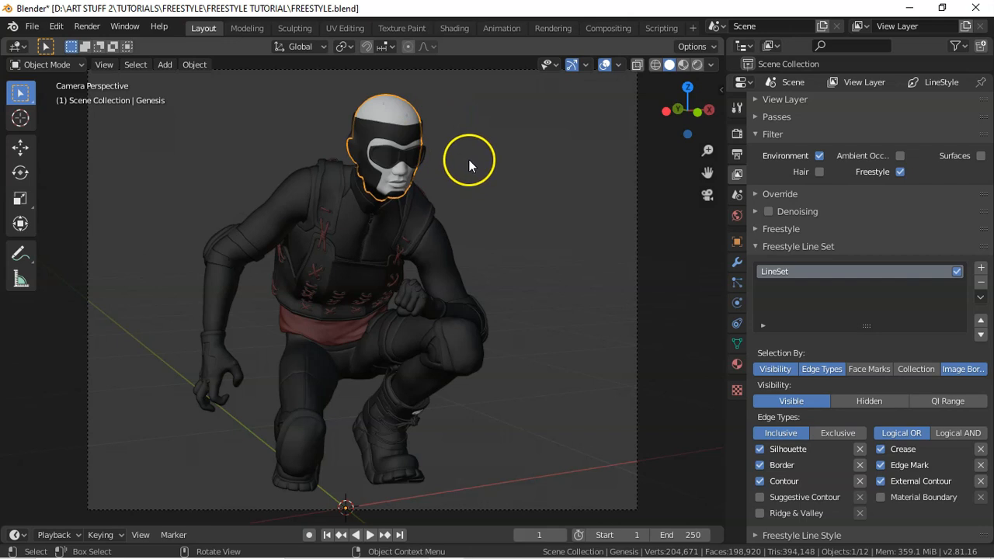
pyautogui.scroll(1, 468, 160)
pyautogui.press('Tab')
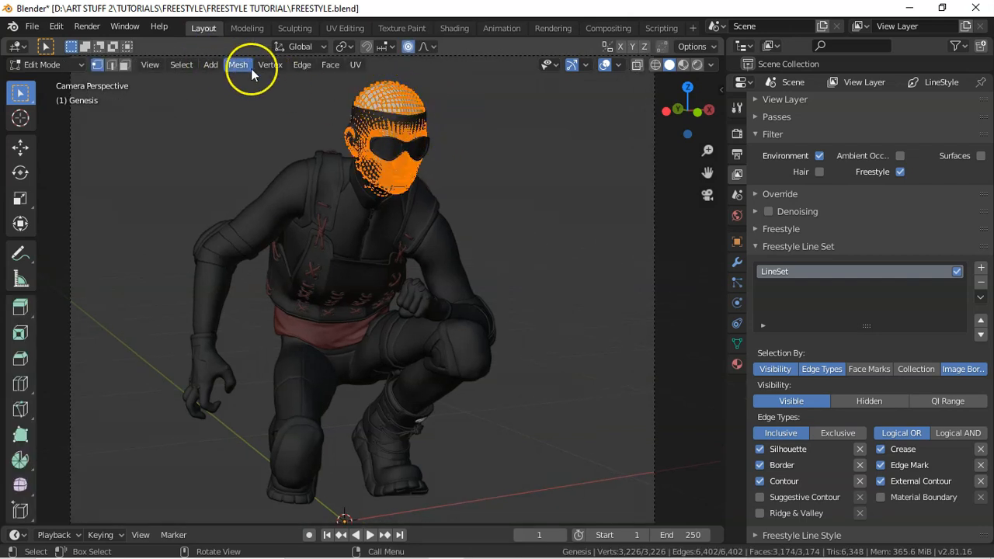
pyautogui.click(124, 66)
pyautogui.click(329, 64)
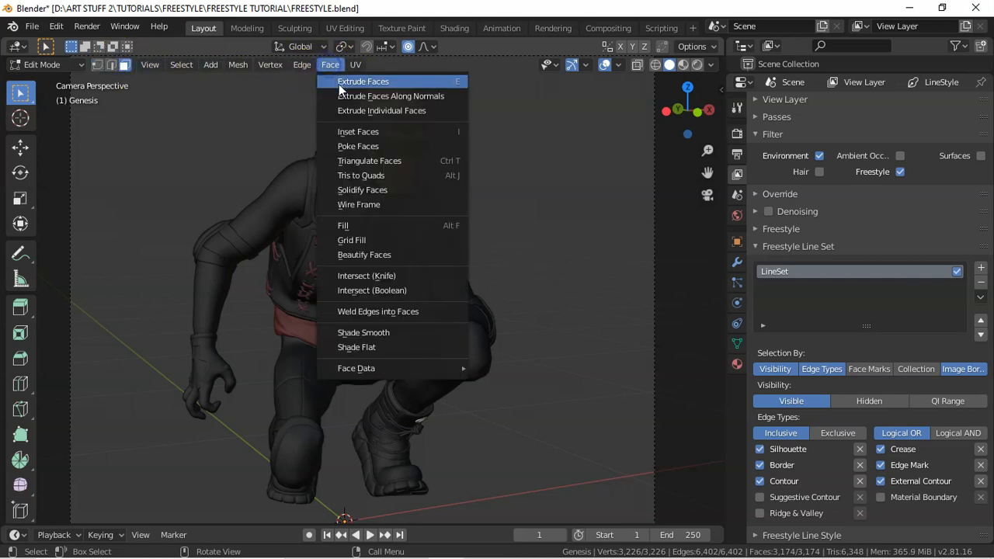
pyautogui.moveTo(397, 369)
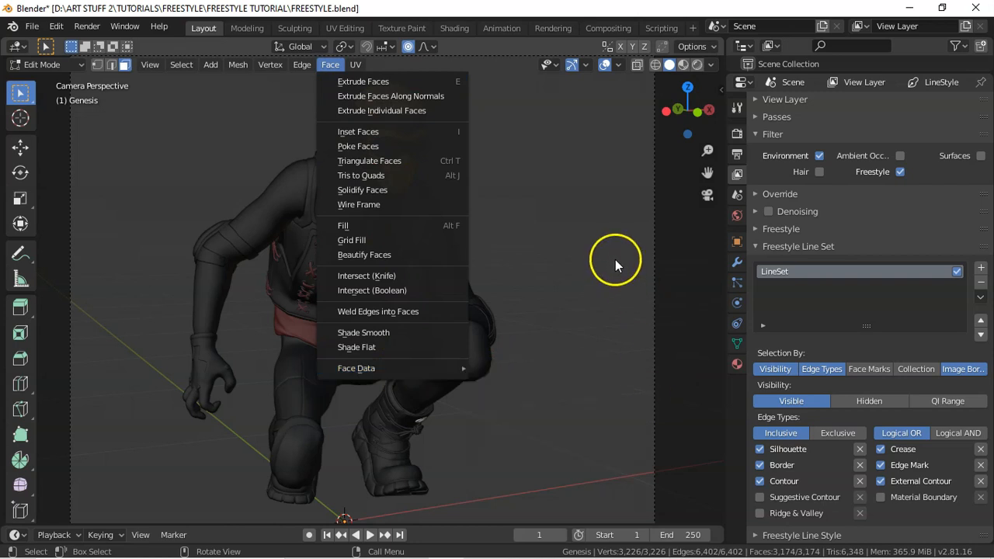
pyautogui.click(869, 370)
pyautogui.click(874, 368)
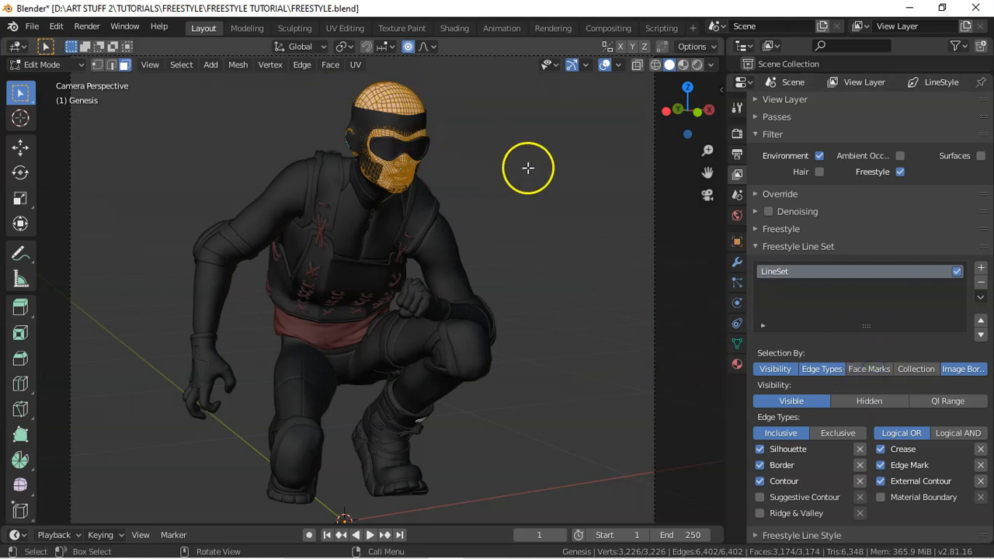
pyautogui.press('Tab')
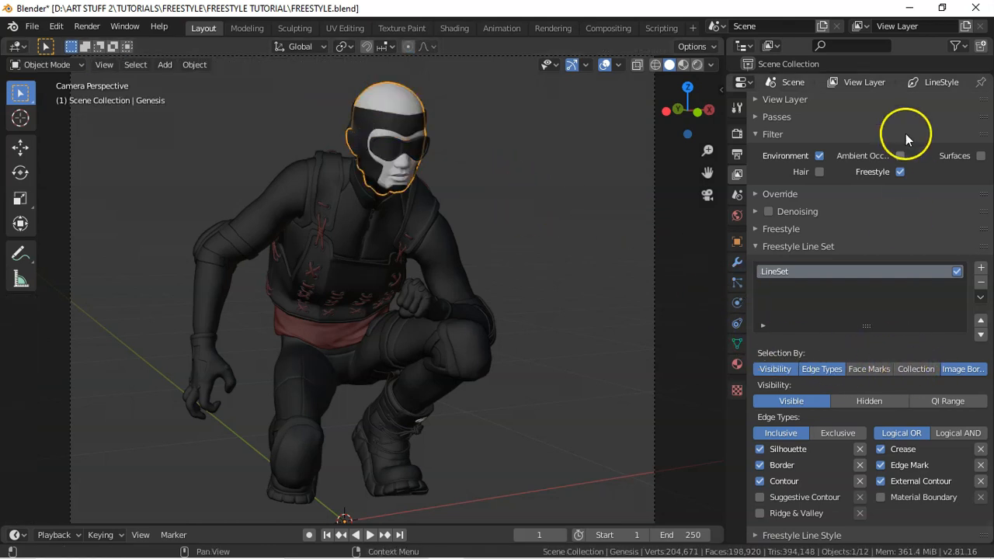
# - Examine the objects listed in the scene collection and restore the outliner's compact height
pyautogui.click(880, 75)
pyautogui.moveTo(881, 77); pyautogui.dragTo(830, 233)
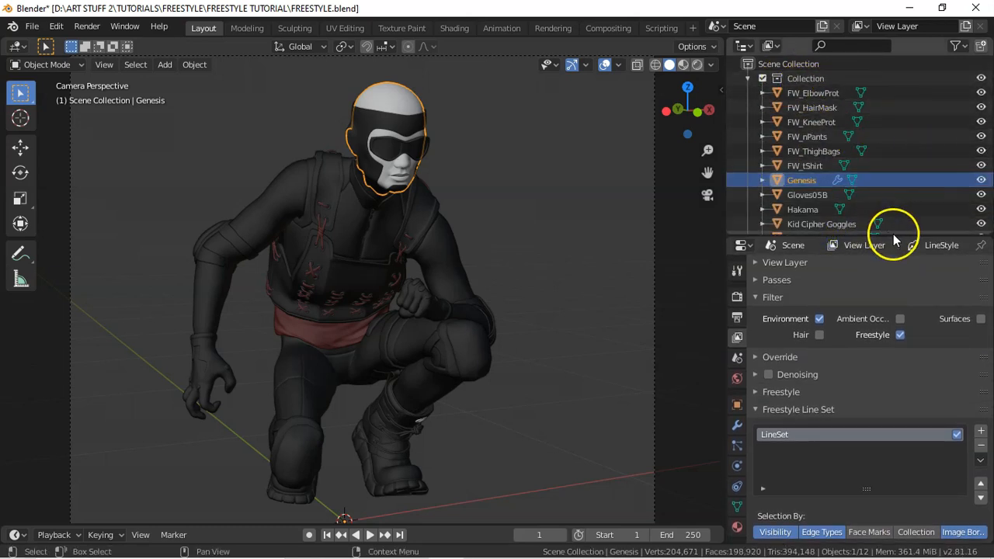
pyautogui.moveTo(892, 234); pyautogui.dragTo(912, 69)
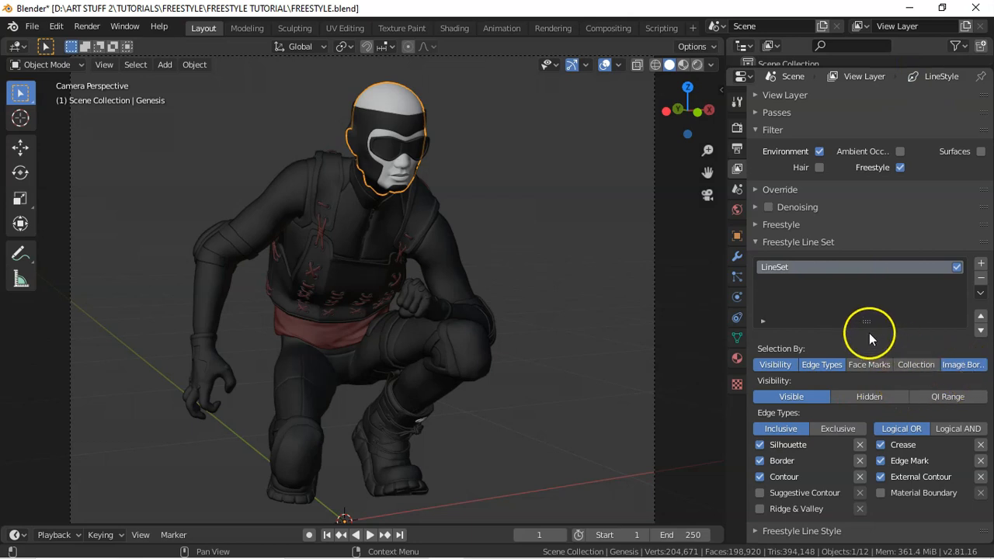
pyautogui.click(551, 271)
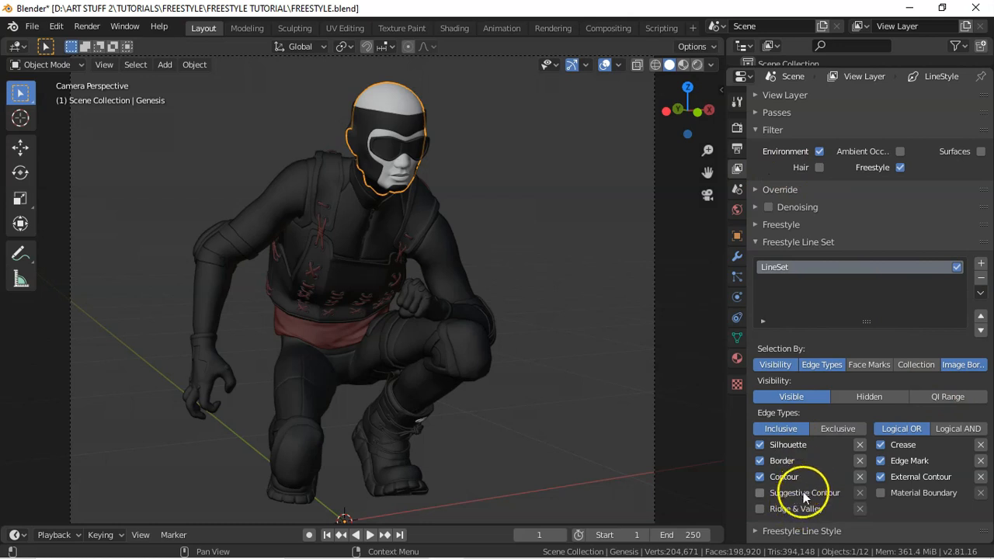
# - Collapse the line set settings, open the Freestyle Line Style settings and check the available chaining methods, keeping Plain
pyautogui.click(755, 242)
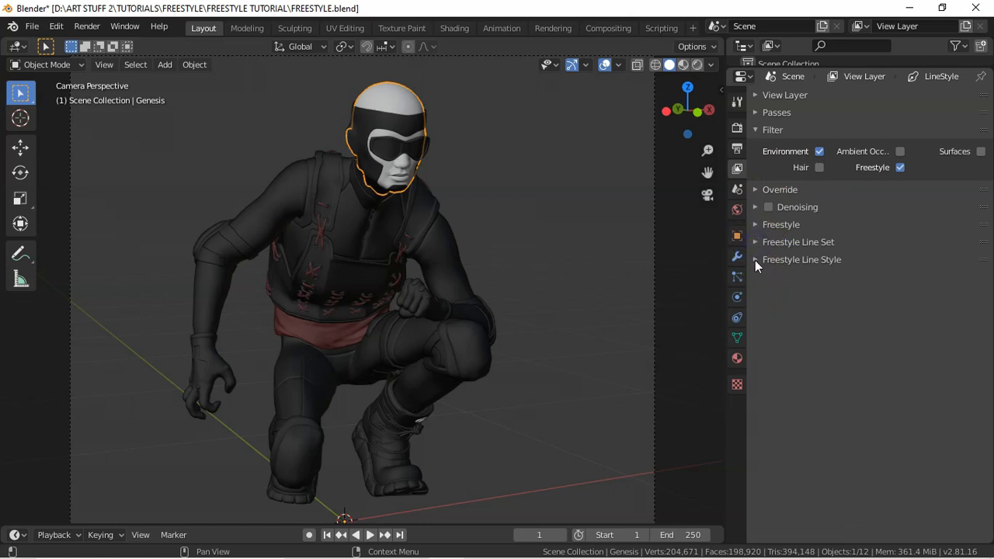
pyautogui.click(755, 260)
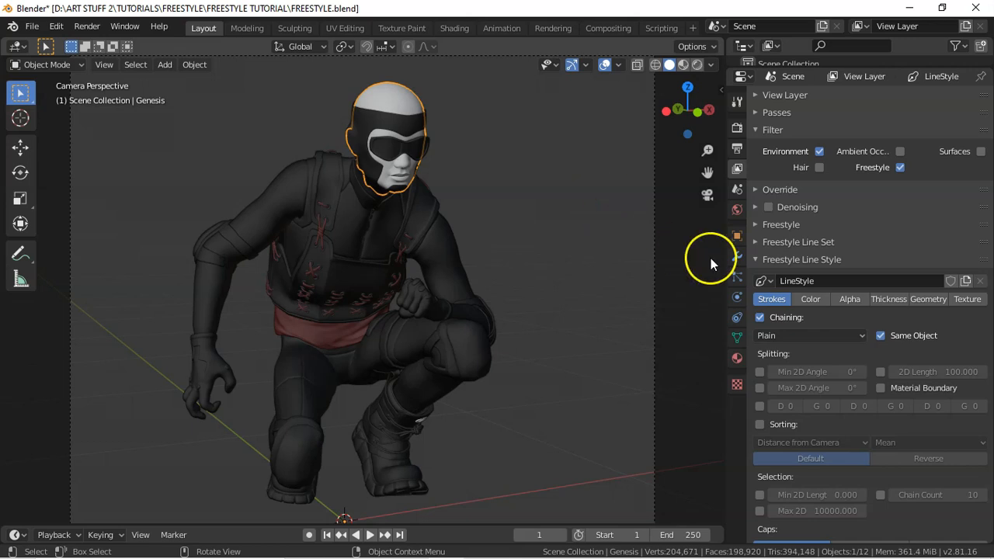
pyautogui.click(849, 335)
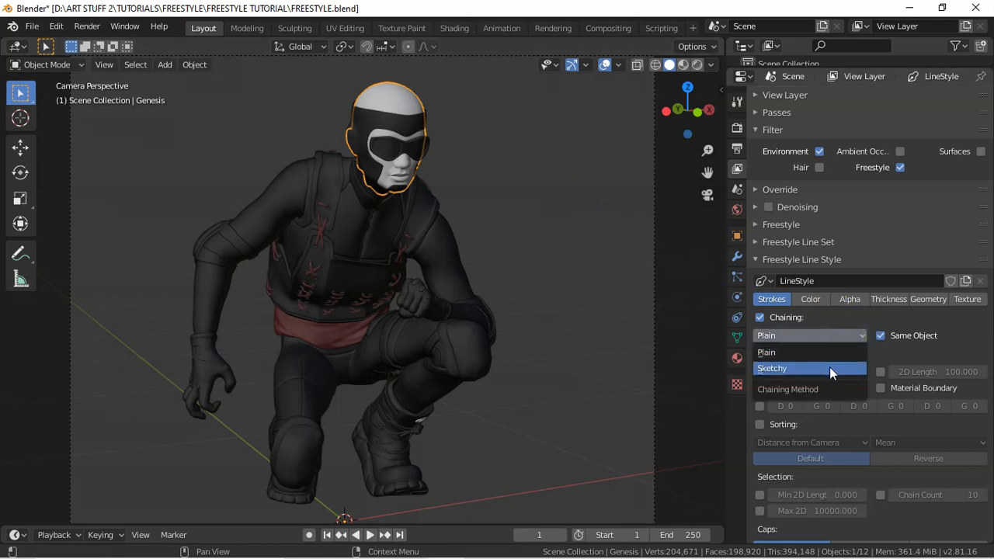
pyautogui.click(848, 355)
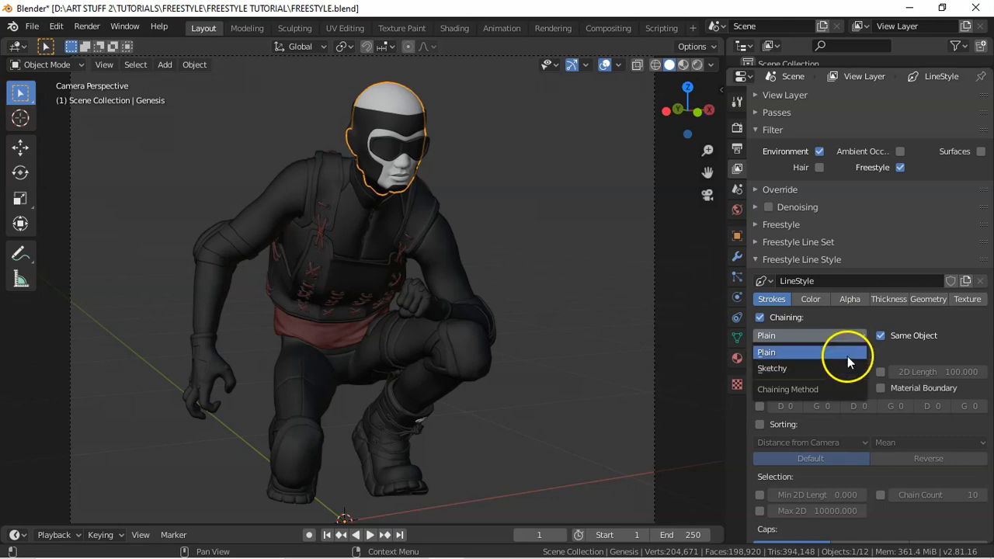
# - Try the Sketchy chaining method for the line style's strokes, and restore Plain chaining
pyautogui.click(839, 342)
pyautogui.click(814, 353)
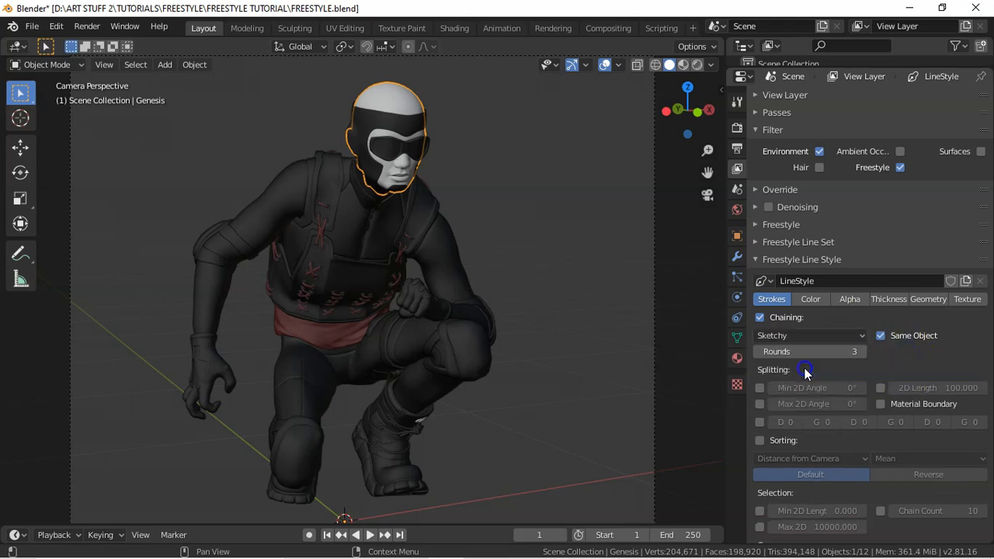
pyautogui.moveTo(856, 353); pyautogui.dragTo(759, 355)
pyautogui.click(758, 352)
pyautogui.click(817, 337)
pyautogui.click(795, 353)
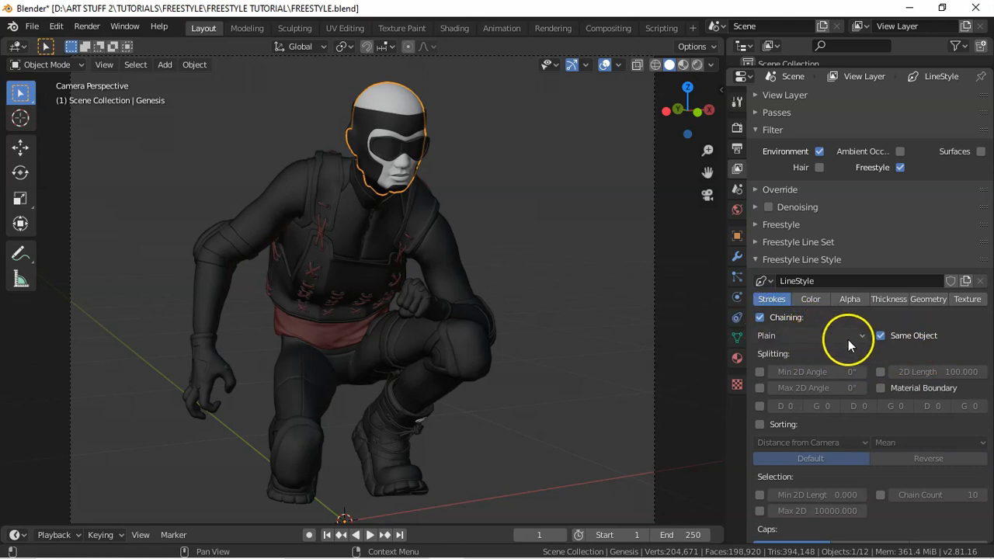
# - Turn off the Same Object restriction in the line style's stroke chaining
pyautogui.click(899, 334)
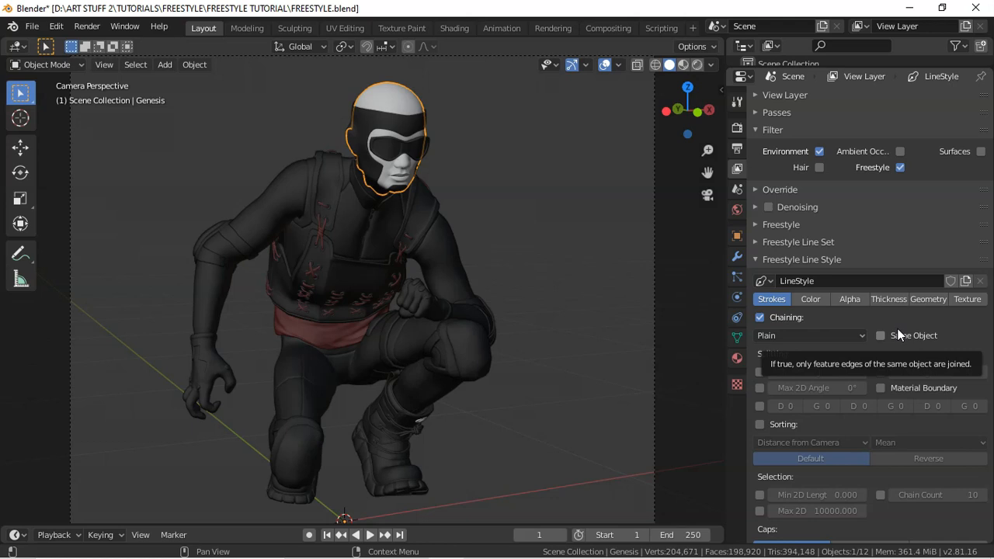
# - Examine the line style's base color, alpha and thickness settings, and open the list of thickness modifiers
pyautogui.click(810, 300)
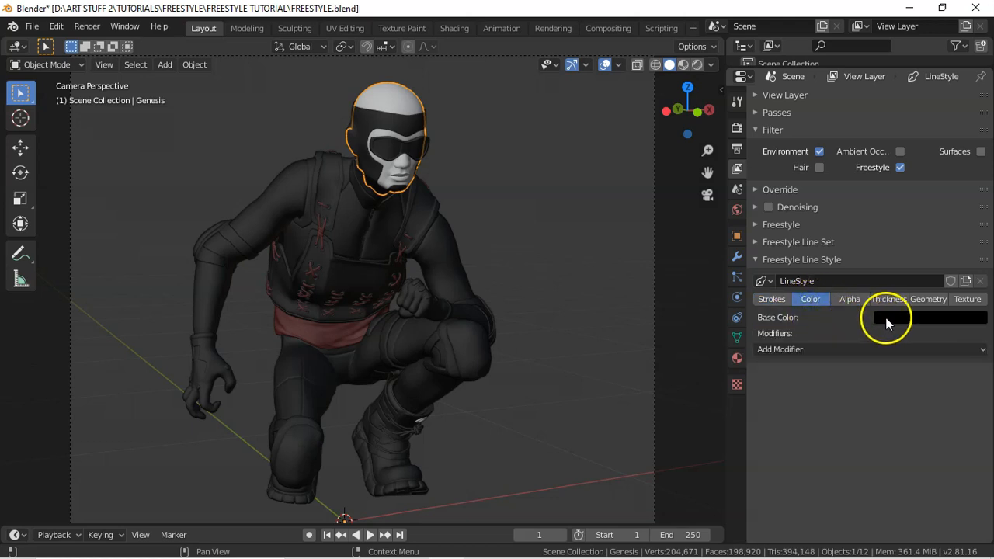
pyautogui.click(850, 300)
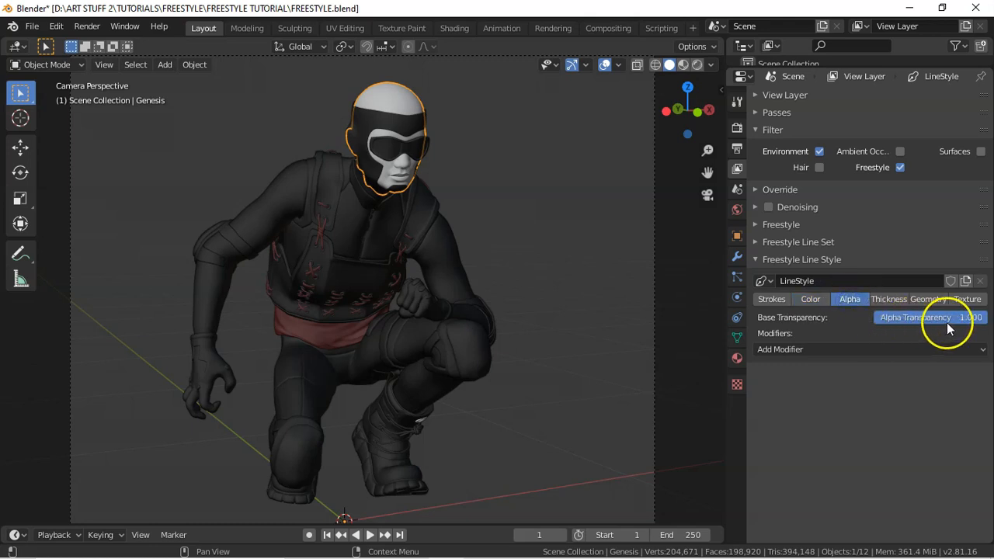
pyautogui.click(888, 300)
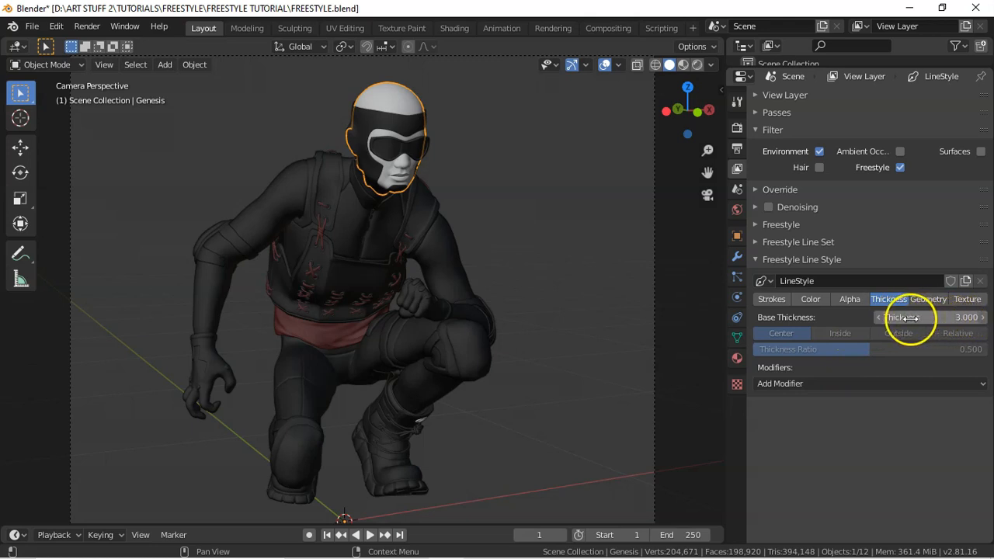
pyautogui.click(843, 384)
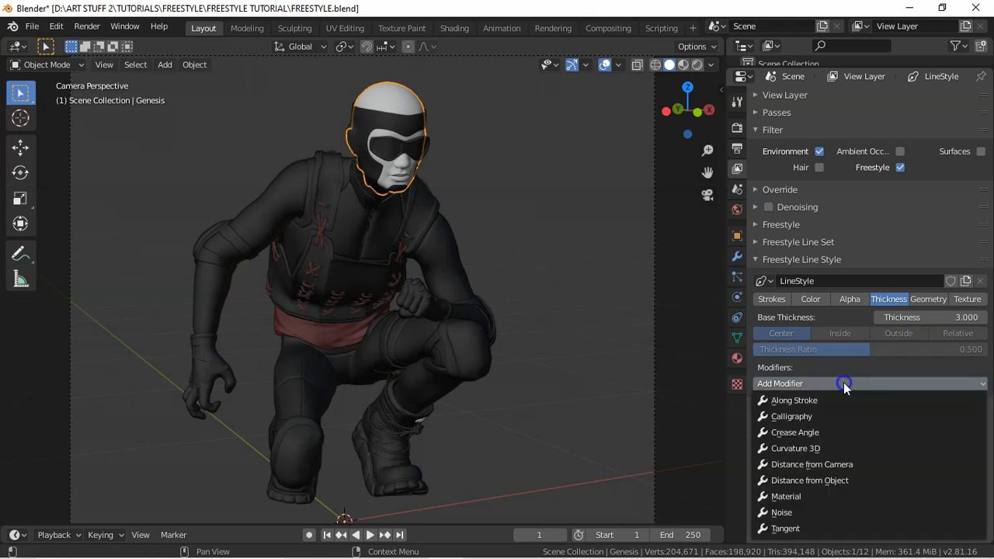
# - Add a Calligraphy thickness modifier to the Freestyle line style, and replace it with an Along Stroke modifier
pyautogui.click(826, 418)
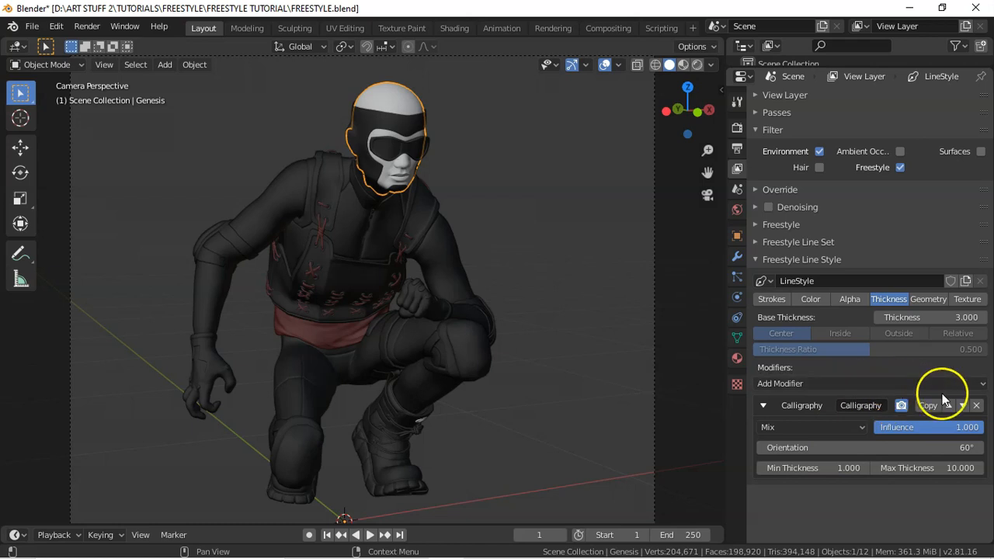
pyautogui.click(976, 406)
pyautogui.click(848, 385)
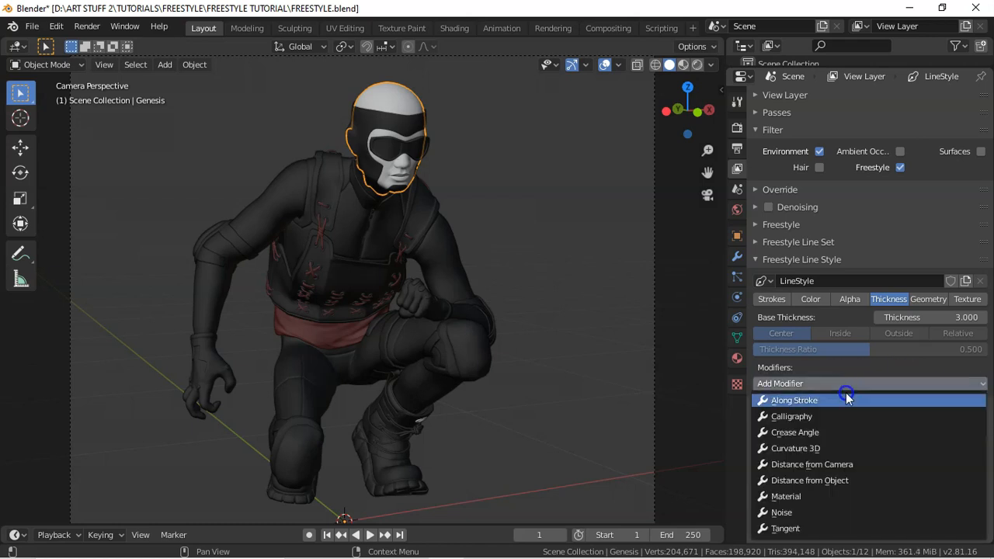
pyautogui.click(838, 402)
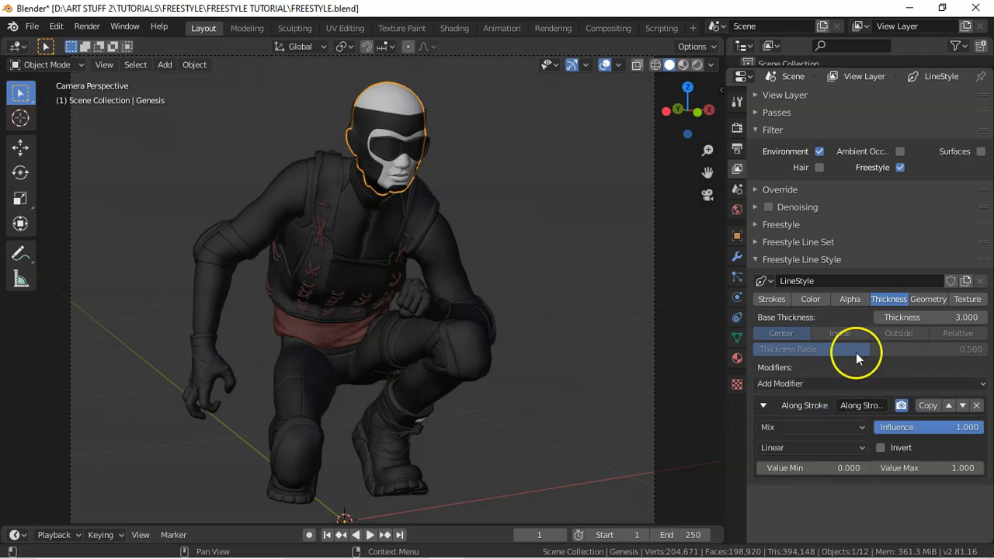
# - Set the Along Stroke modifier's Value Min to 0.5 and Value Max to 10
pyautogui.click(847, 468)
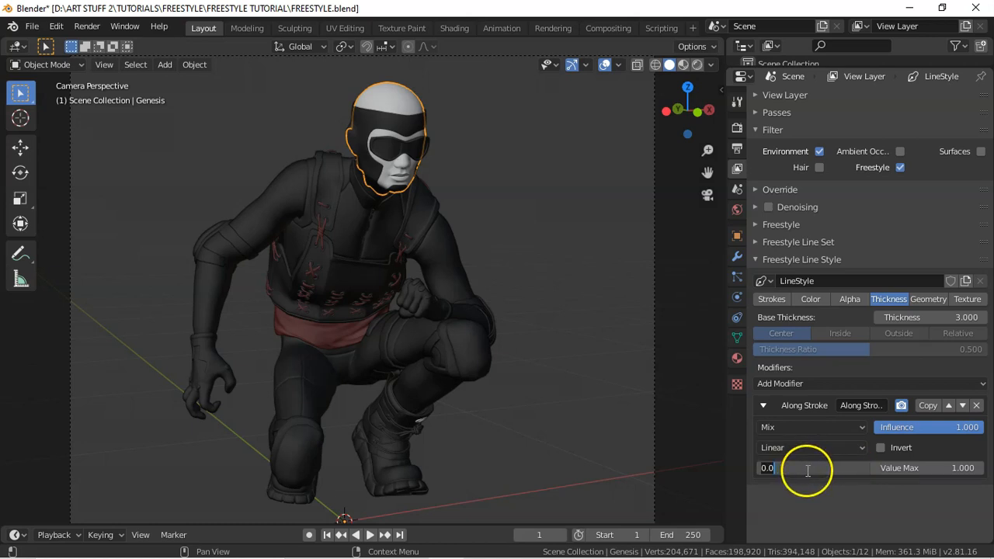
pyautogui.write('0.5')
pyautogui.press('Return')
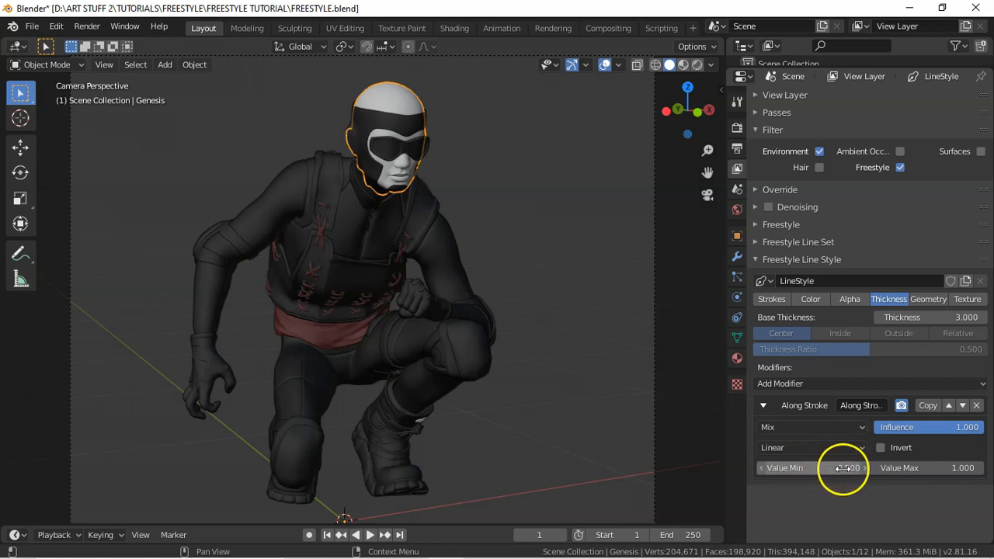
pyautogui.click(932, 468)
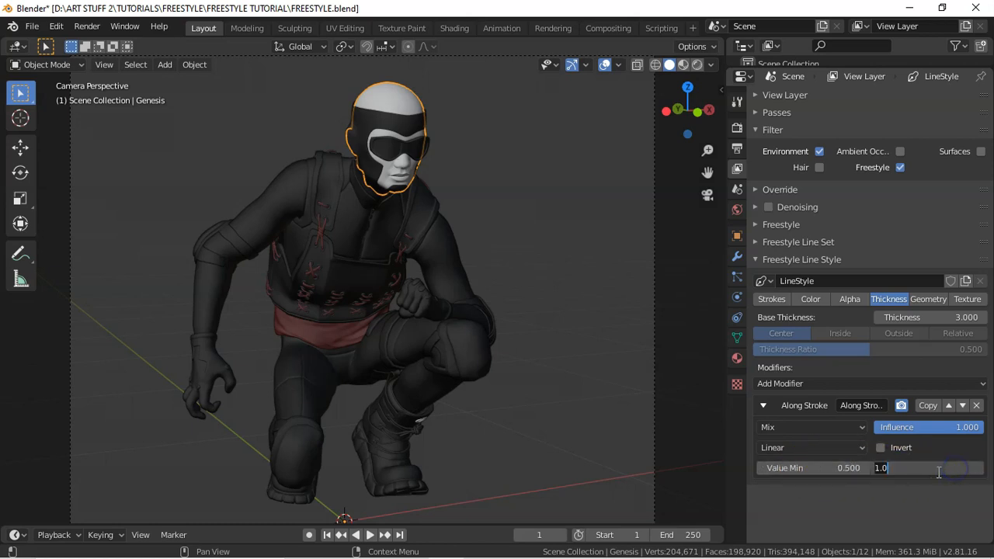
pyautogui.write('10')
pyautogui.press('Return')
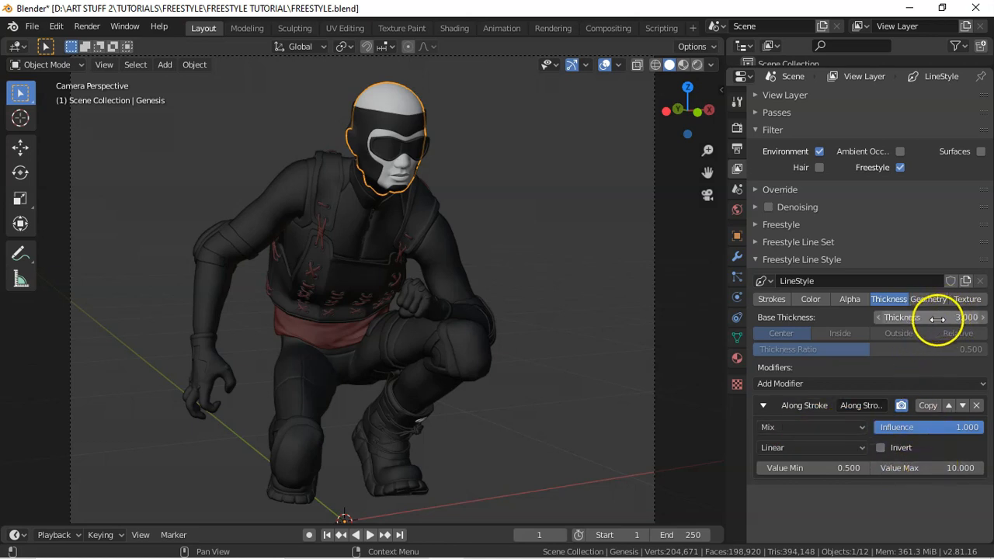
pyautogui.click(811, 436)
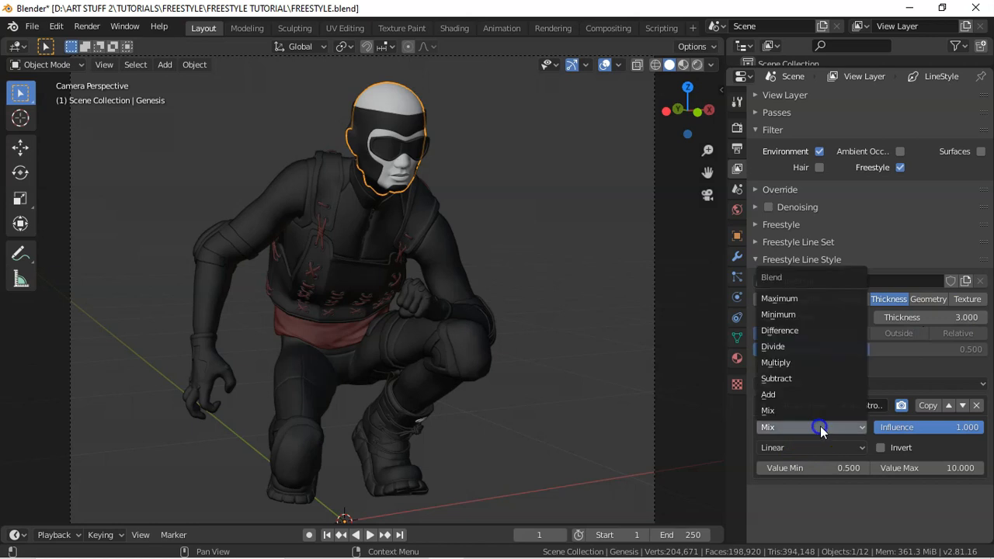
pyautogui.click(808, 362)
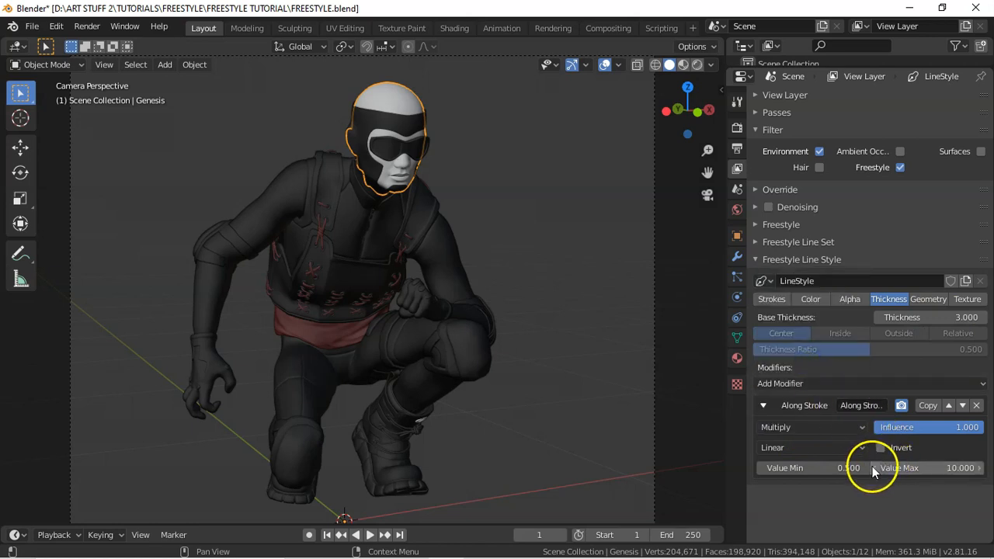
pyautogui.click(845, 429)
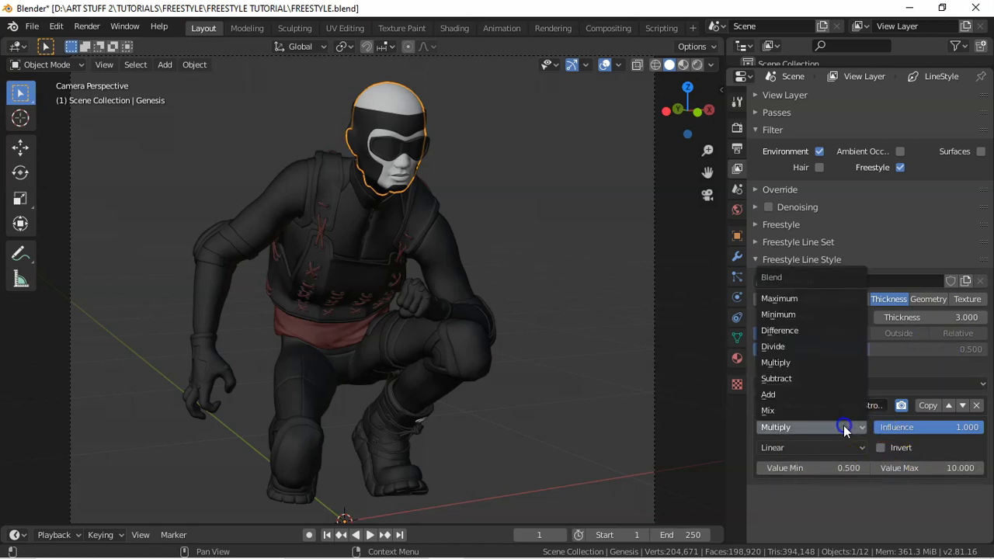
pyautogui.click(807, 408)
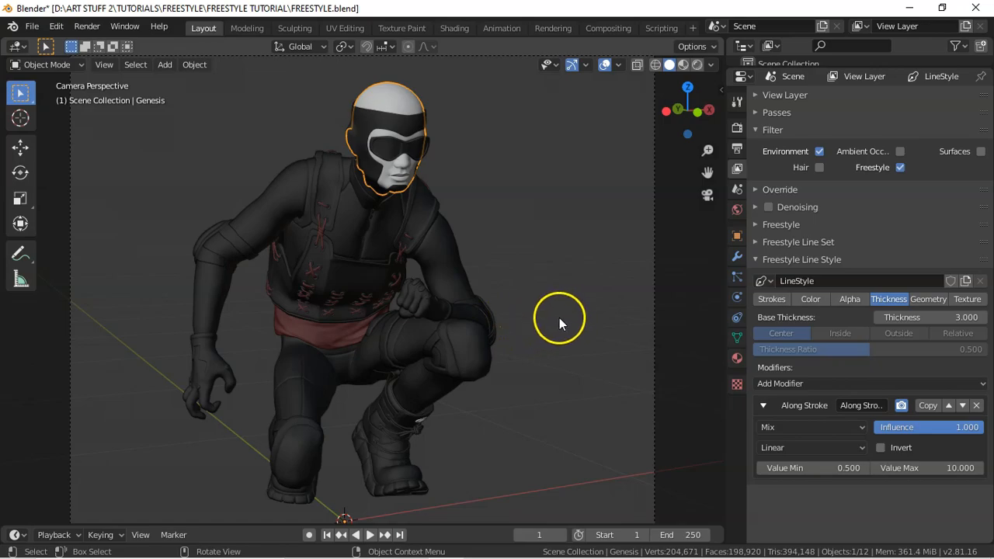
# - Render the image and inspect the varying line thickness up close on the vest and arms
pyautogui.press('F12')
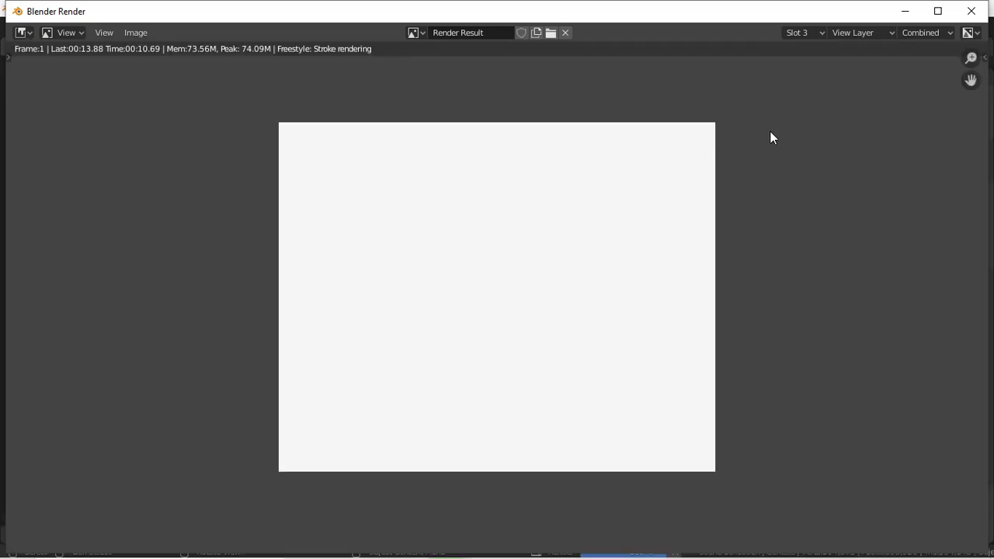
pyautogui.scroll(2, 770, 131)
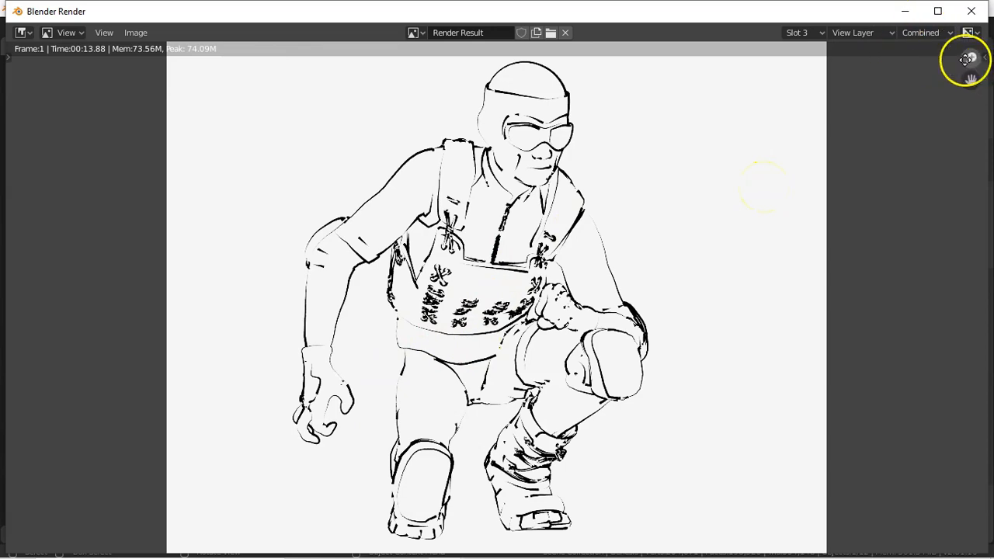
pyautogui.moveTo(970, 57); pyautogui.dragTo(970, 46)
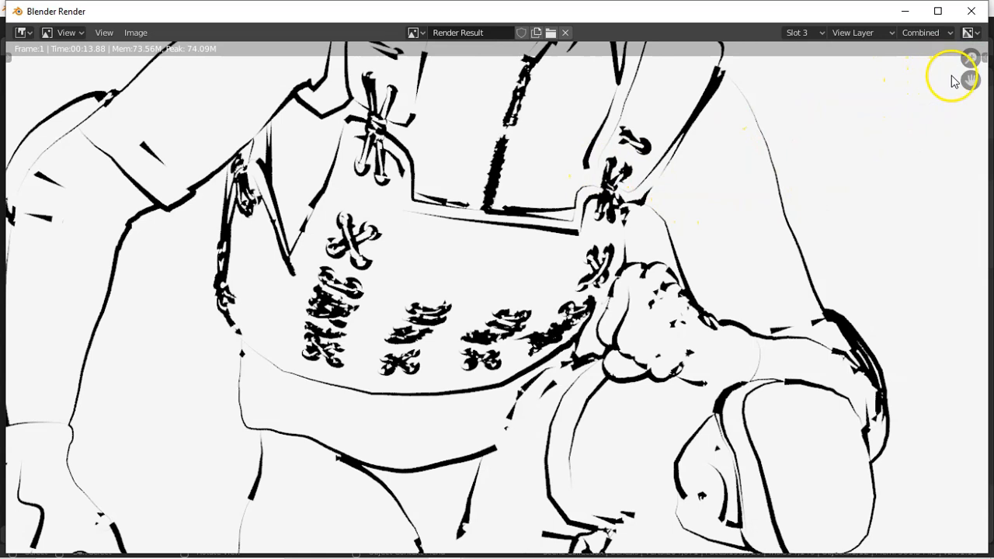
pyautogui.moveTo(971, 82); pyautogui.dragTo(873, 135)
pyautogui.moveTo(970, 83); pyautogui.dragTo(16, 35)
pyautogui.click(971, 11)
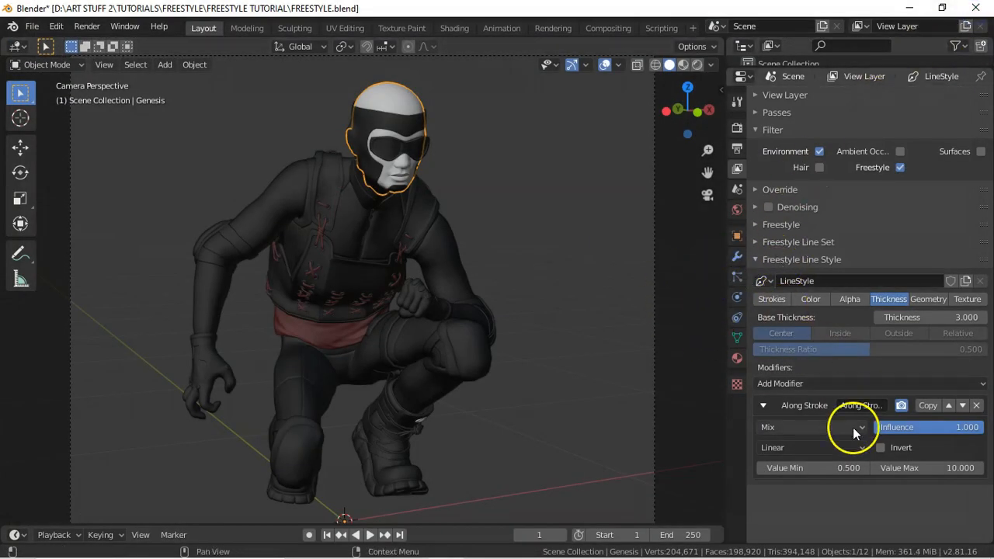
# - Set the Along Stroke modifier's Value Min to 1.5 and Value Max to 7, and render the image to check the strokes
pyautogui.click(845, 468)
pyautogui.write('1.5')
pyautogui.click(951, 468)
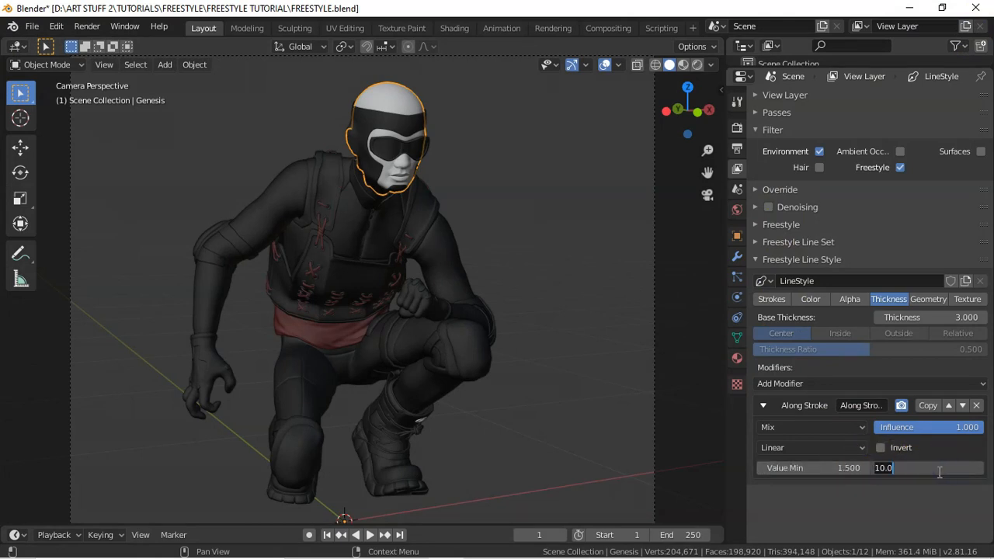
pyautogui.write('7')
pyautogui.press('Return')
pyautogui.press('F12')
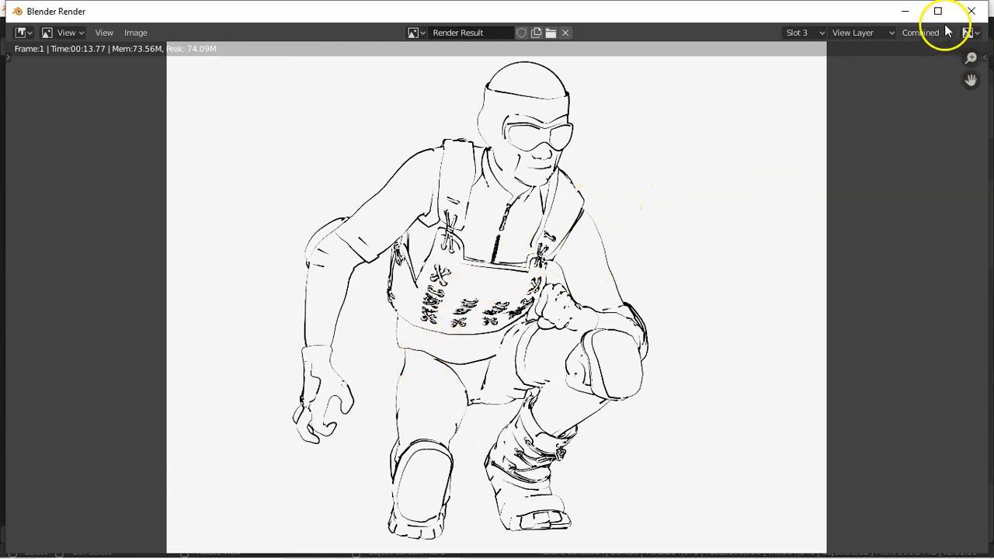
pyautogui.click(973, 15)
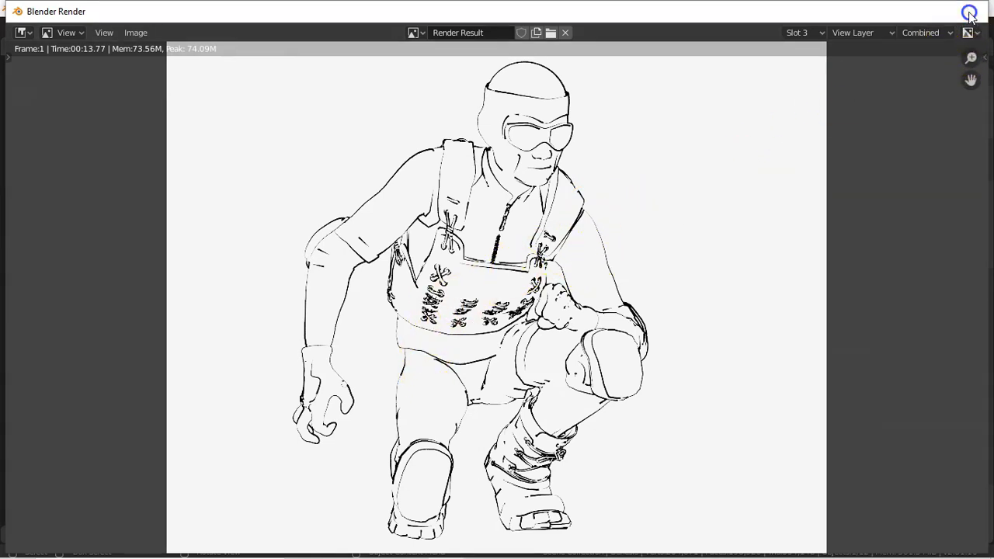
pyautogui.click(840, 467)
pyautogui.write('1.5')
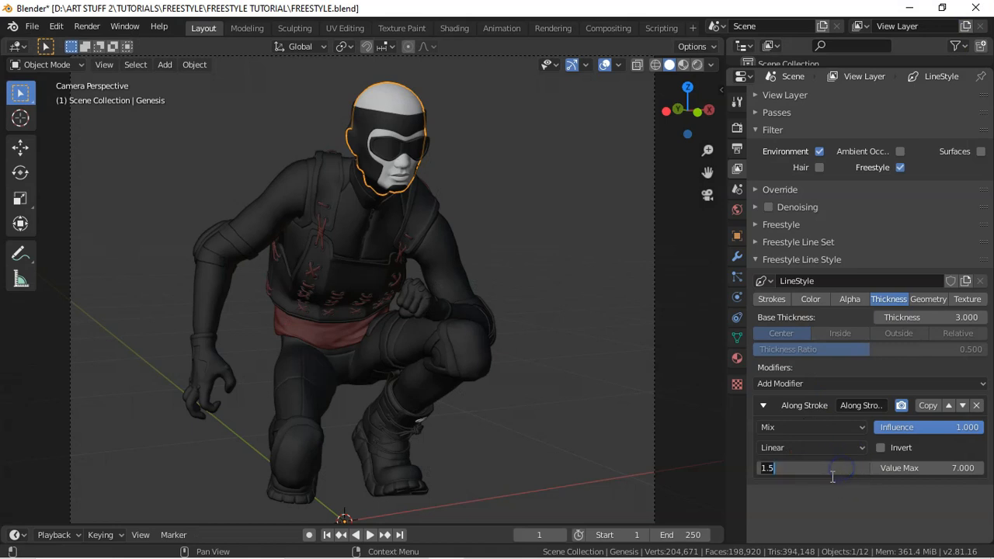
pyautogui.press('Return')
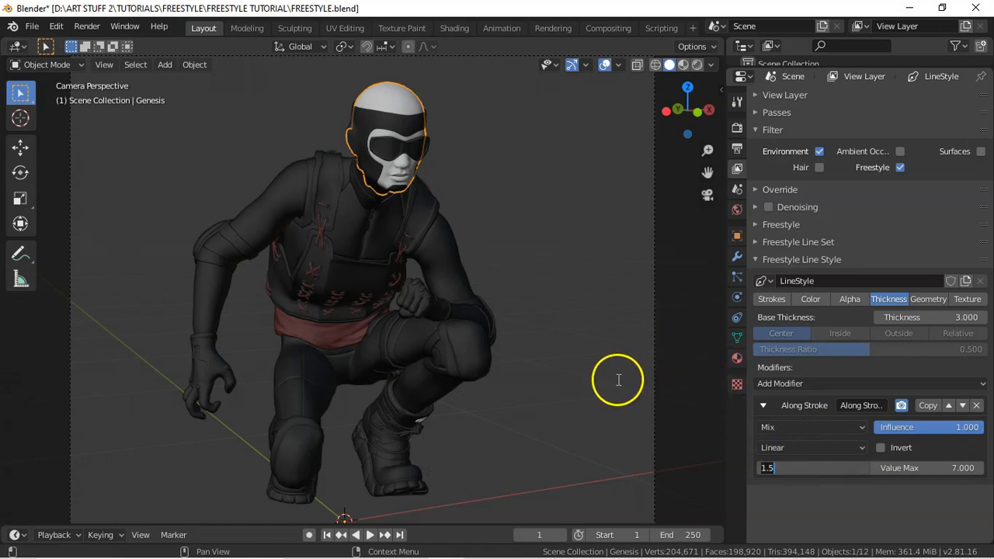
# - Switch the Along Stroke mapping to Curve, raise the curve's start point to about Y 0.19, and bow its middle upward
pyautogui.click(845, 450)
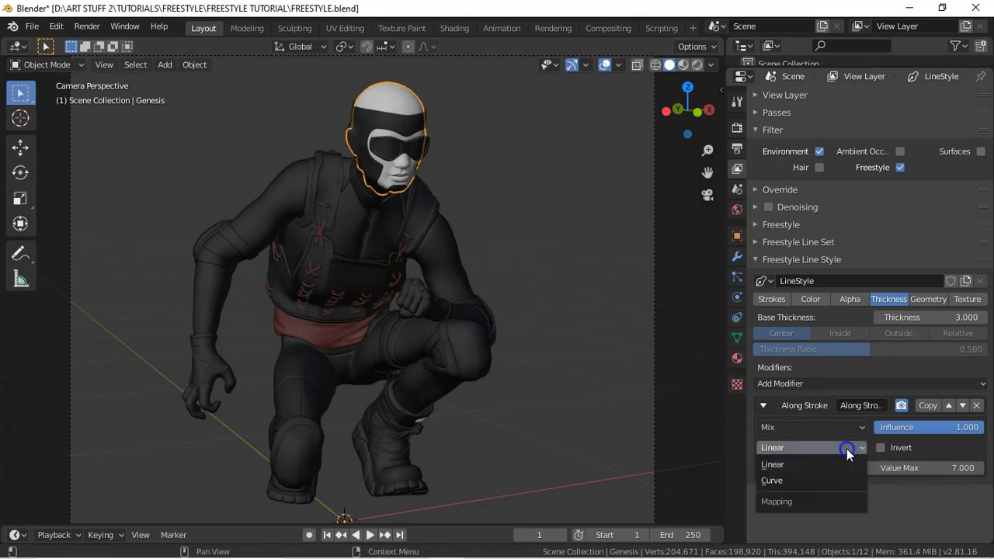
pyautogui.click(815, 481)
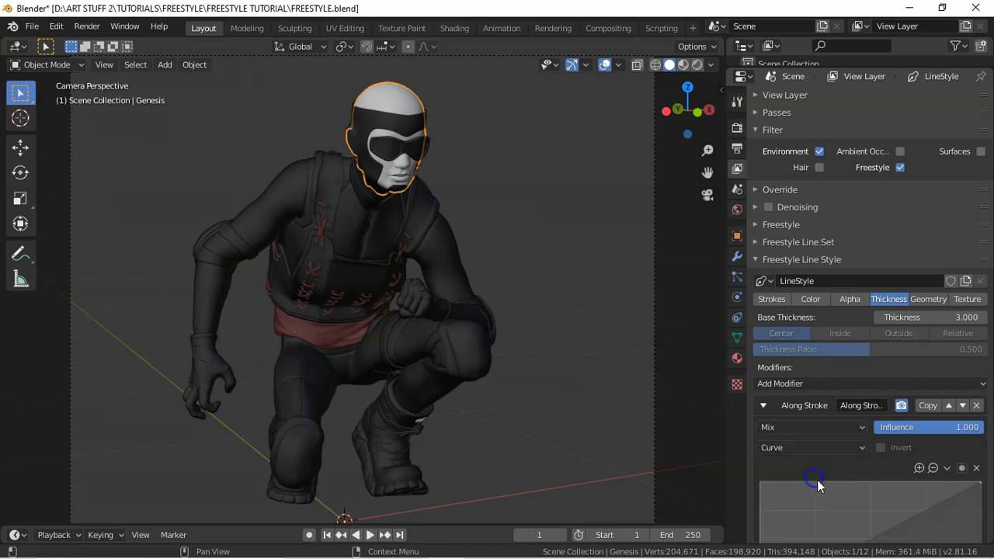
pyautogui.scroll(-3, 989, 311)
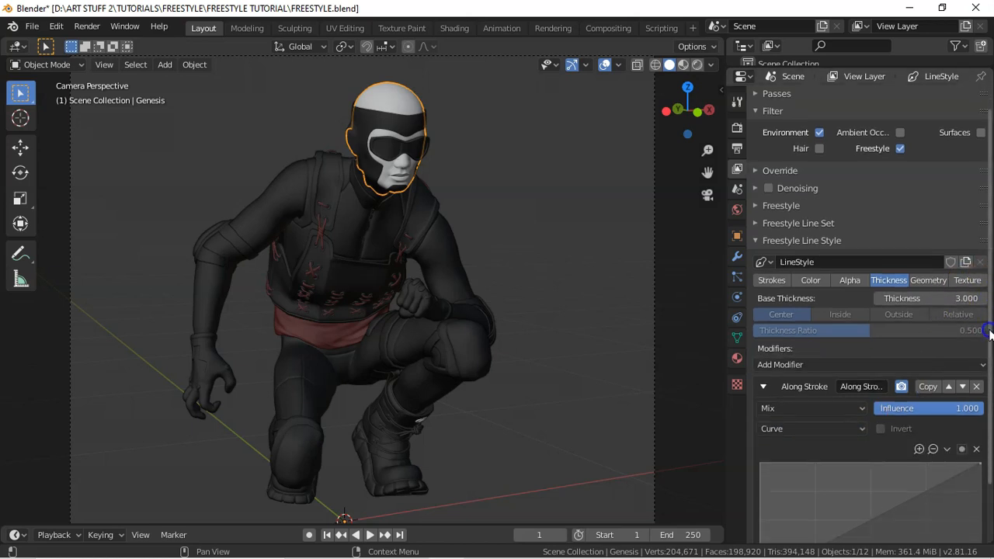
pyautogui.moveTo(762, 512); pyautogui.dragTo(772, 492)
pyautogui.moveTo(857, 453); pyautogui.dragTo(880, 431)
# - Set the X position of the thickness curve's start point to 0.2
pyautogui.click(761, 491)
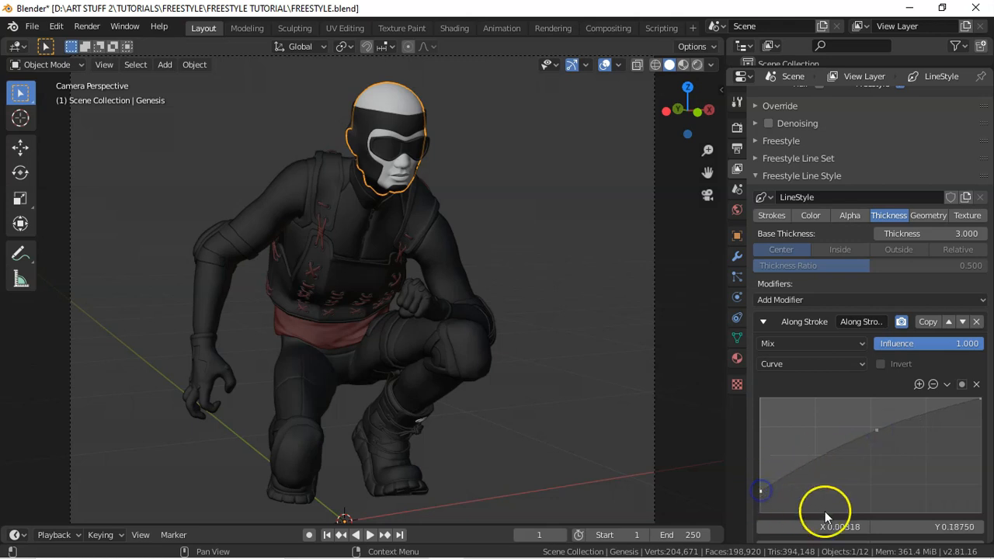
pyautogui.click(842, 527)
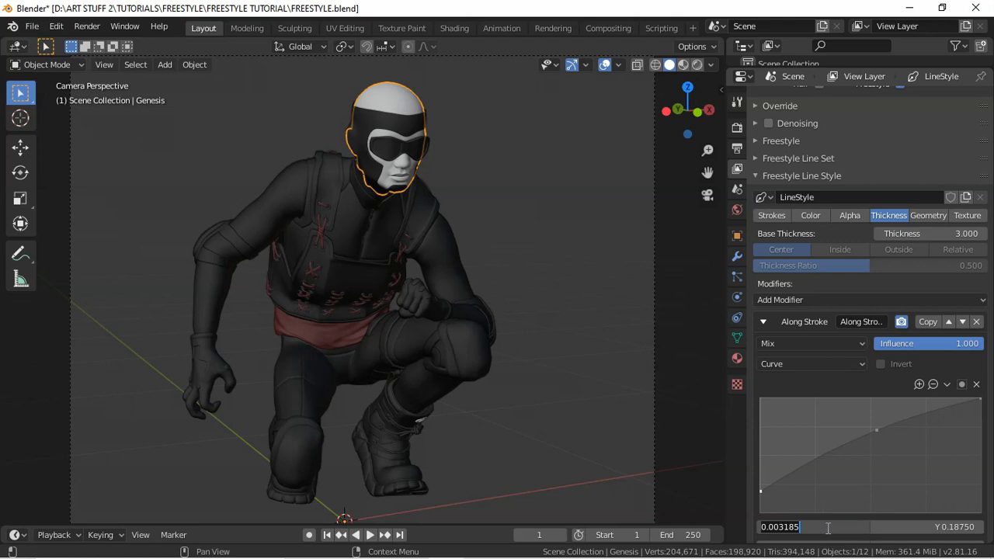
pyautogui.write('.2')
pyautogui.press('Return')
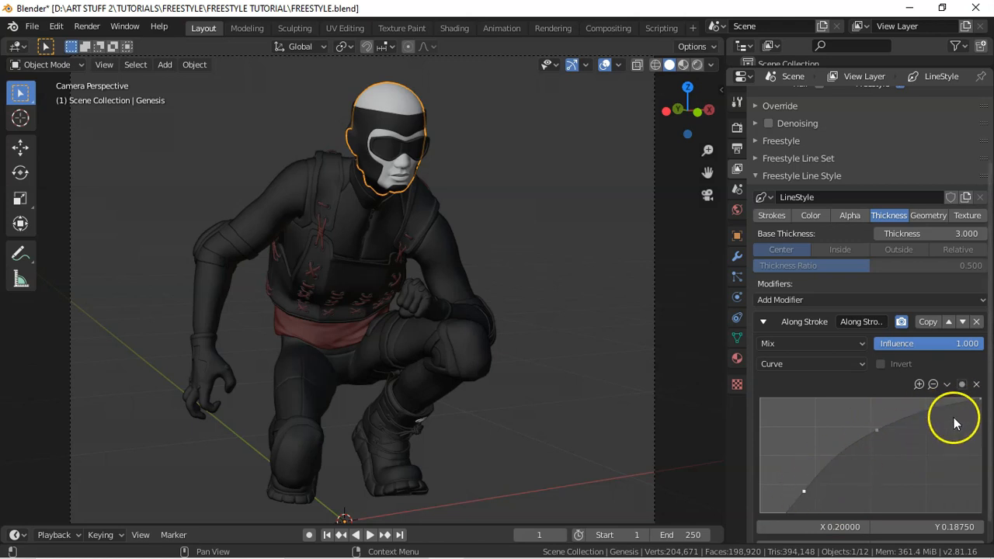
# - Move the curve's start point back toward the beginning of the stroke and lower its end point to about Y 0.24
pyautogui.moveTo(805, 492); pyautogui.dragTo(772, 491)
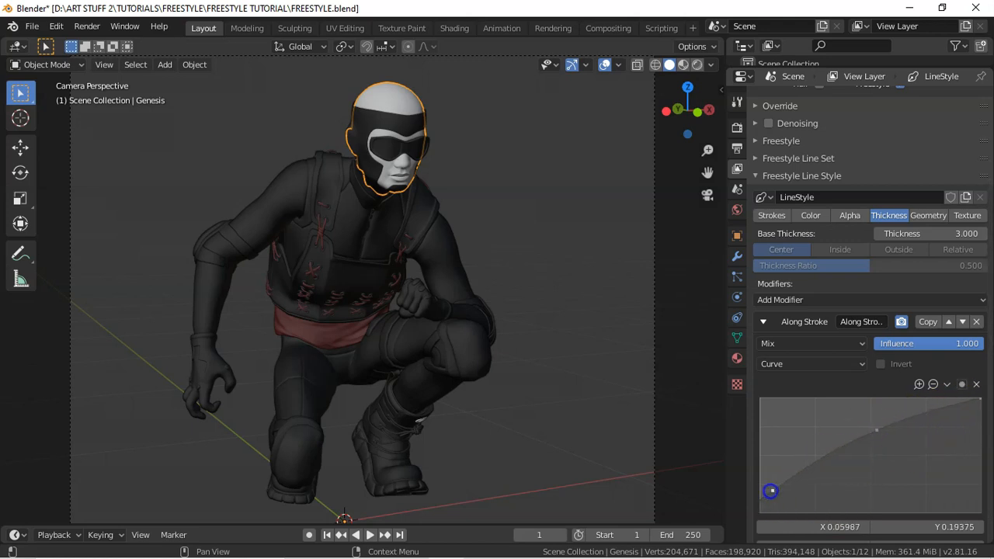
pyautogui.click(956, 528)
pyautogui.write('0.24')
pyautogui.press('Return')
pyautogui.moveTo(981, 400); pyautogui.dragTo(979, 487)
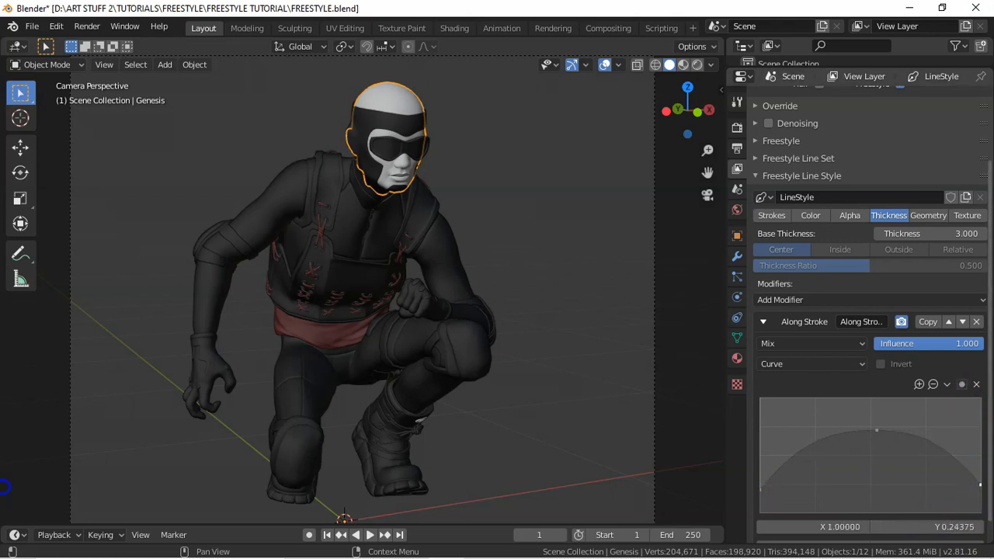
# - Shape the curve with a low point in its first half and a peak at about X 0.74, Y 0.88, and render the result
pyautogui.moveTo(886, 433)
pyautogui.mouseDown()
pyautogui.moveTo(892, 440)
pyautogui.moveTo(881, 429)
pyautogui.moveTo(917, 418)
pyautogui.mouseUp()
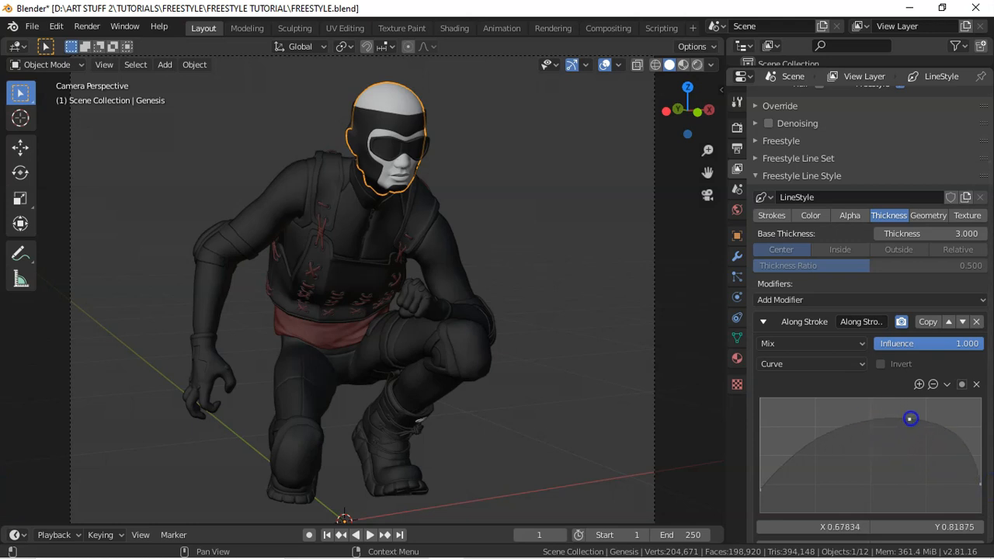
pyautogui.moveTo(831, 437); pyautogui.dragTo(821, 468)
pyautogui.moveTo(893, 448); pyautogui.dragTo(921, 411)
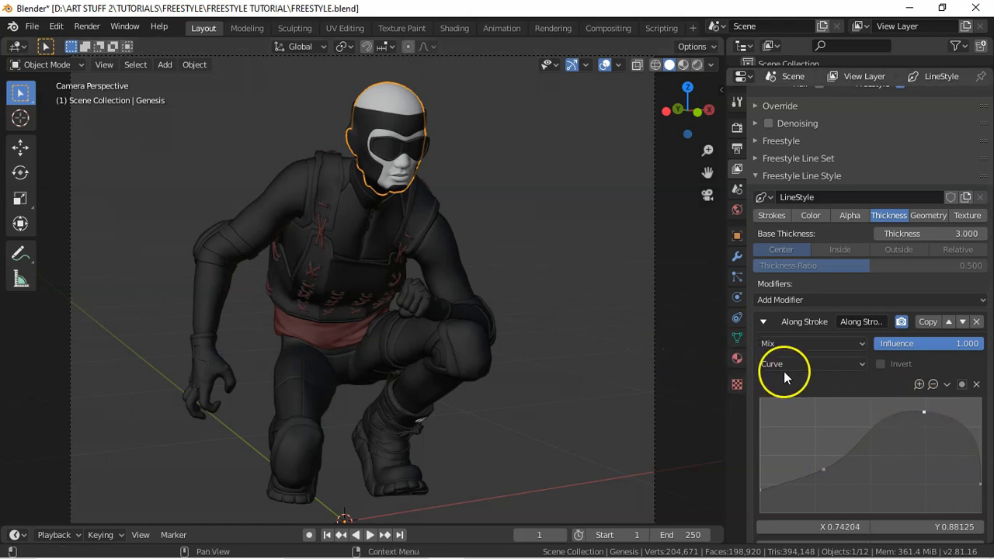
pyautogui.press('F12')
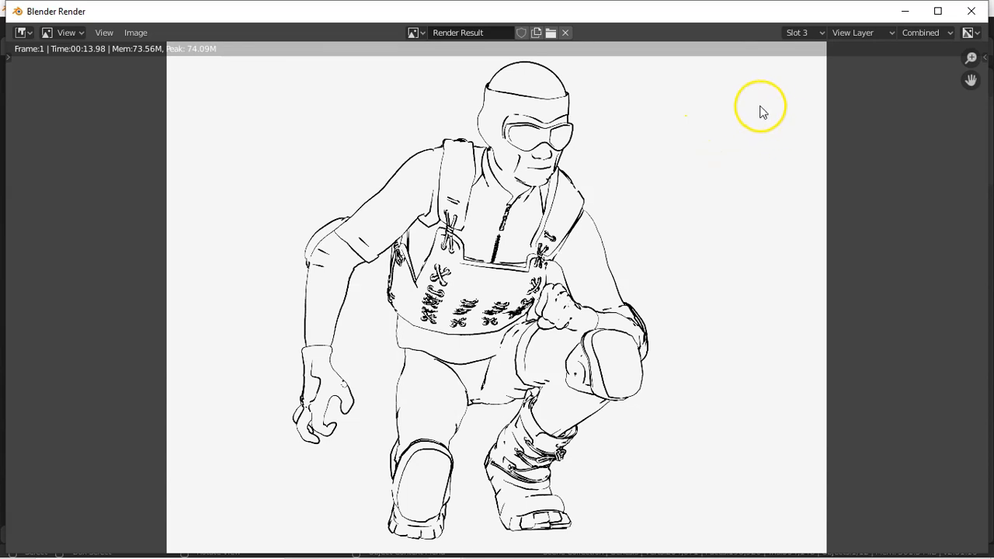
pyautogui.click(972, 15)
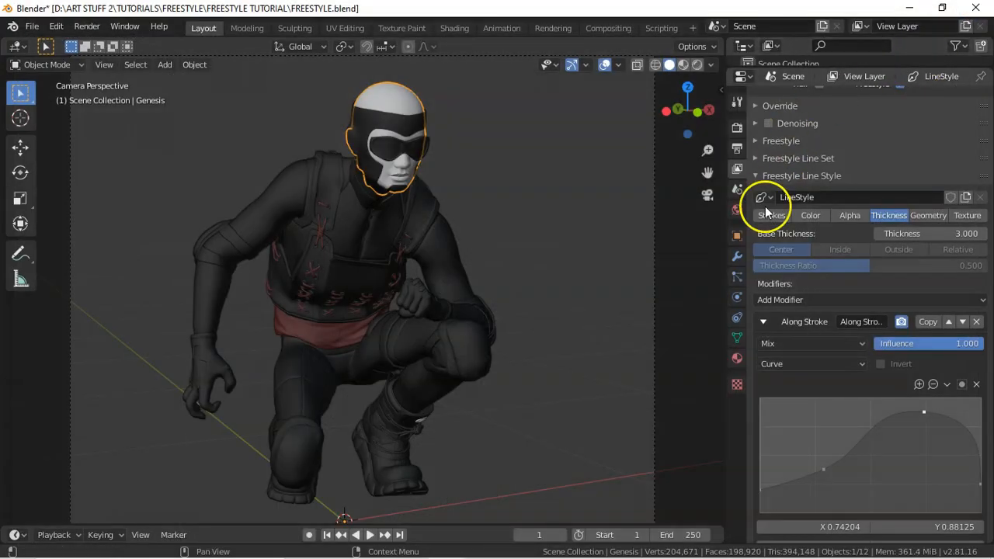
# - Add a Perlin Noise 2D geometry modifier to the Freestyle line style
pyautogui.click(929, 216)
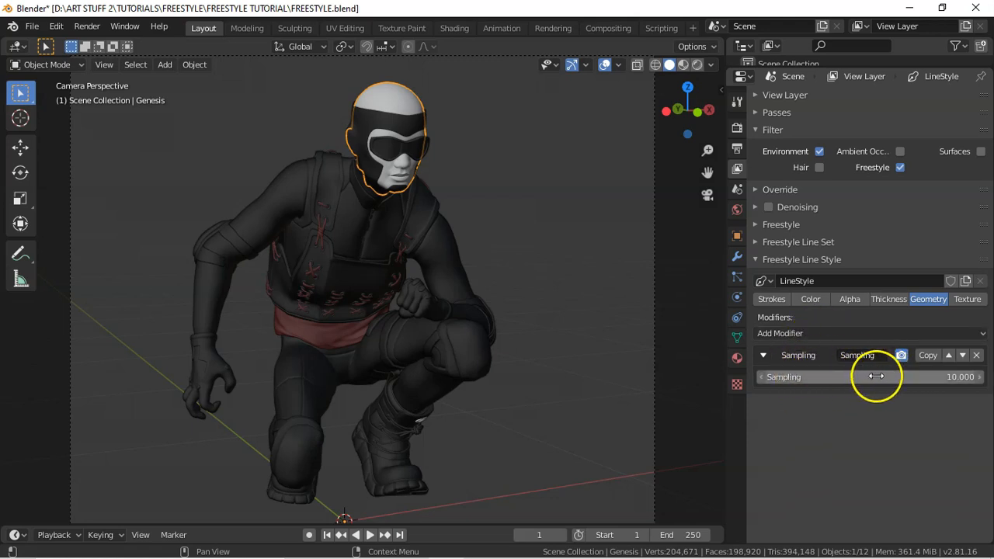
pyautogui.click(829, 334)
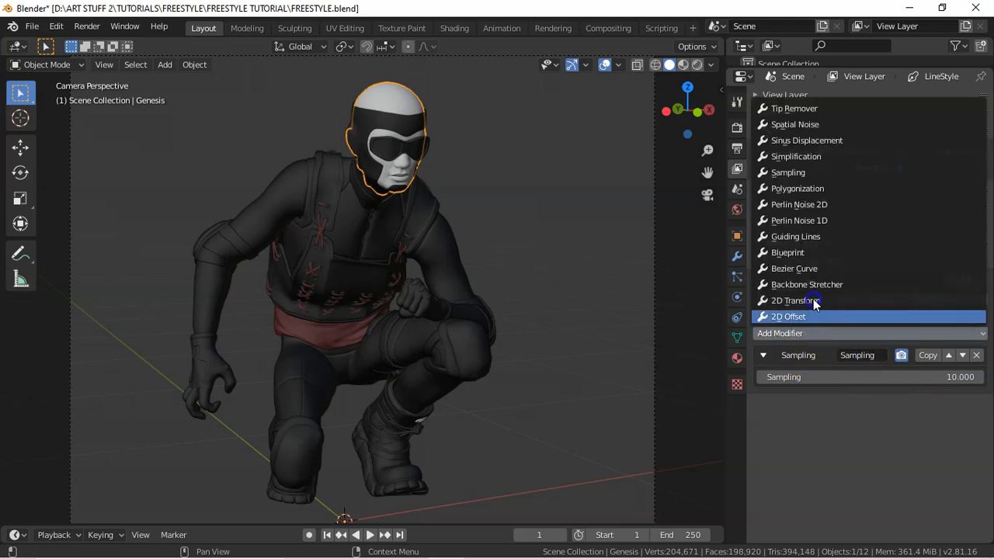
pyautogui.click(823, 206)
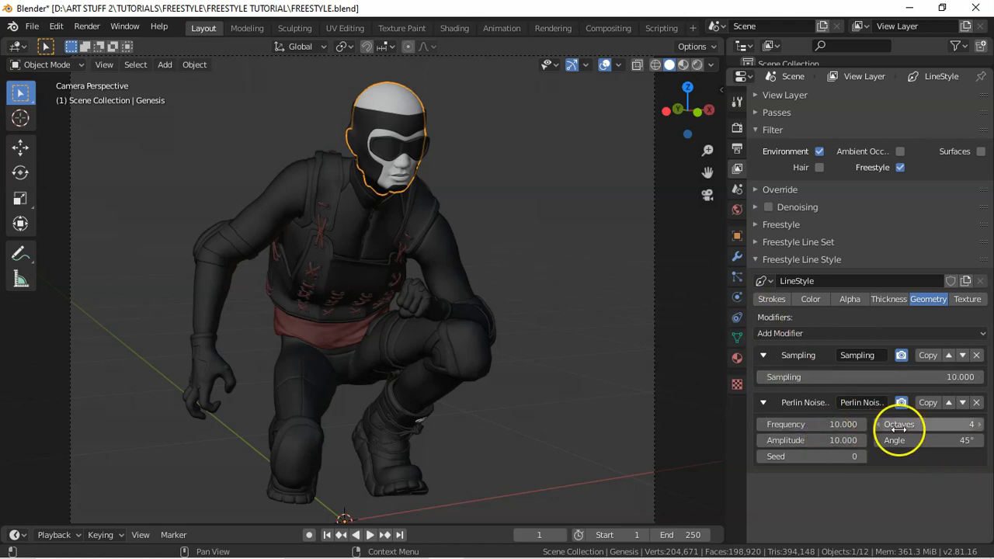
# - Set the Perlin Noise 2D modifier's frequency to 25 and amplitude to 15, and render the result
pyautogui.doubleClick(842, 424)
pyautogui.write('25')
pyautogui.press('Return')
pyautogui.doubleClick(844, 440)
pyautogui.write('15')
pyautogui.click(654, 263)
pyautogui.press('F12')
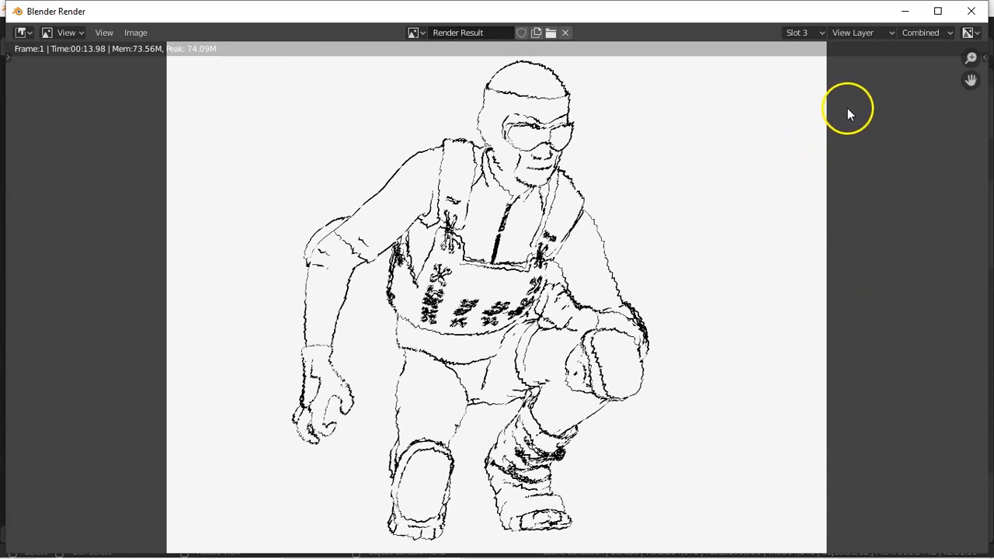
pyautogui.click(971, 11)
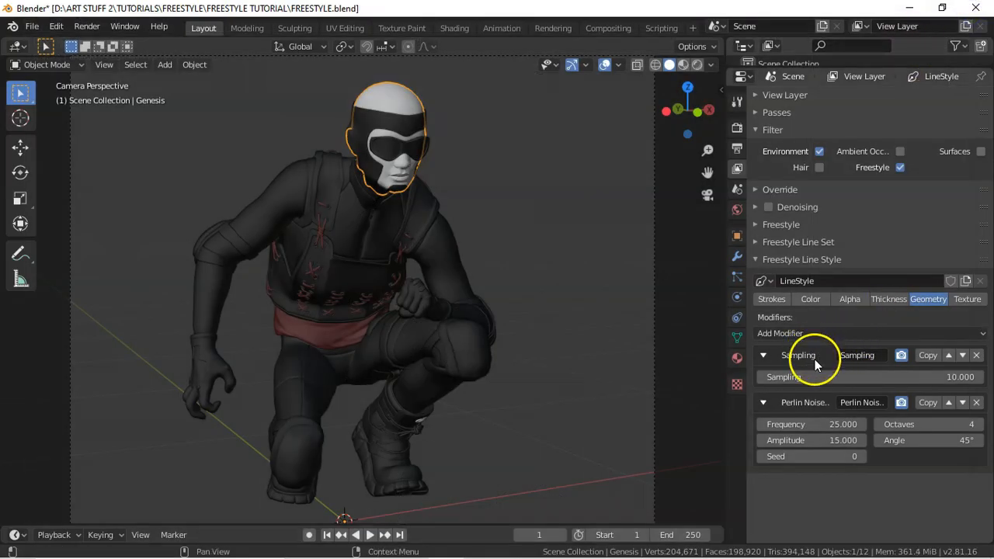
# - Set the Perlin Noise 2D modifier's frequency to 10 and amplitude to 2, and render the line art
pyautogui.click(835, 424)
pyautogui.write('10')
pyautogui.press('Return')
pyautogui.click(836, 440)
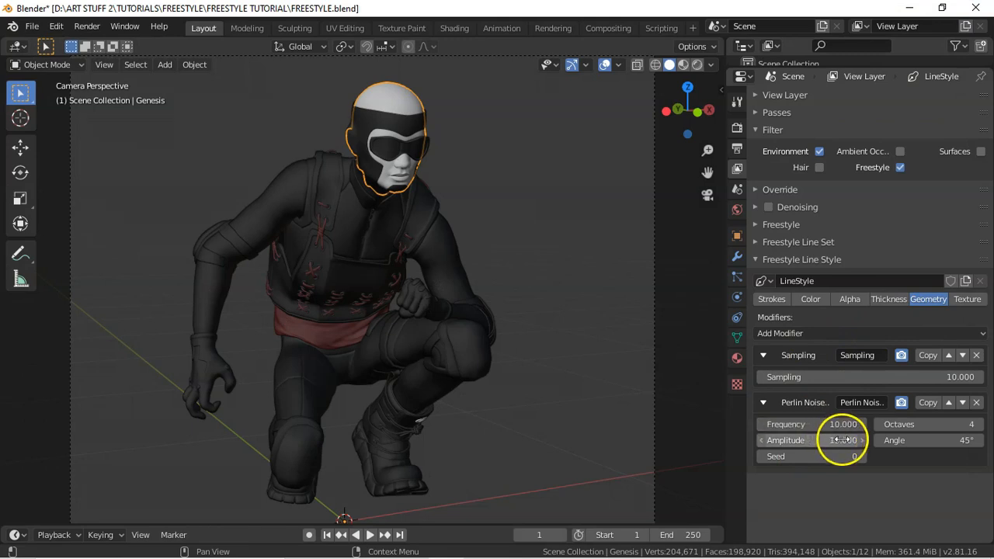
pyautogui.write('2')
pyautogui.press('Return')
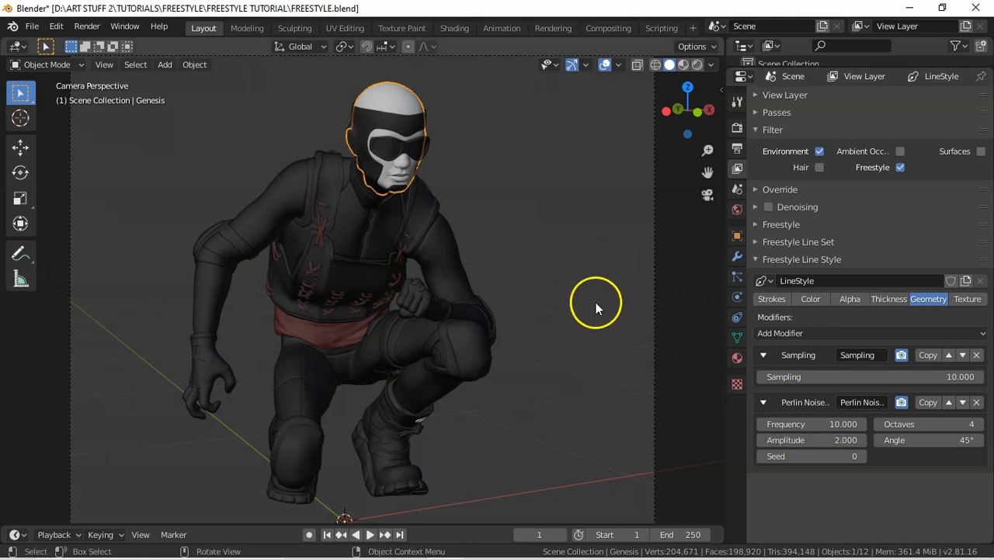
pyautogui.press('F12')
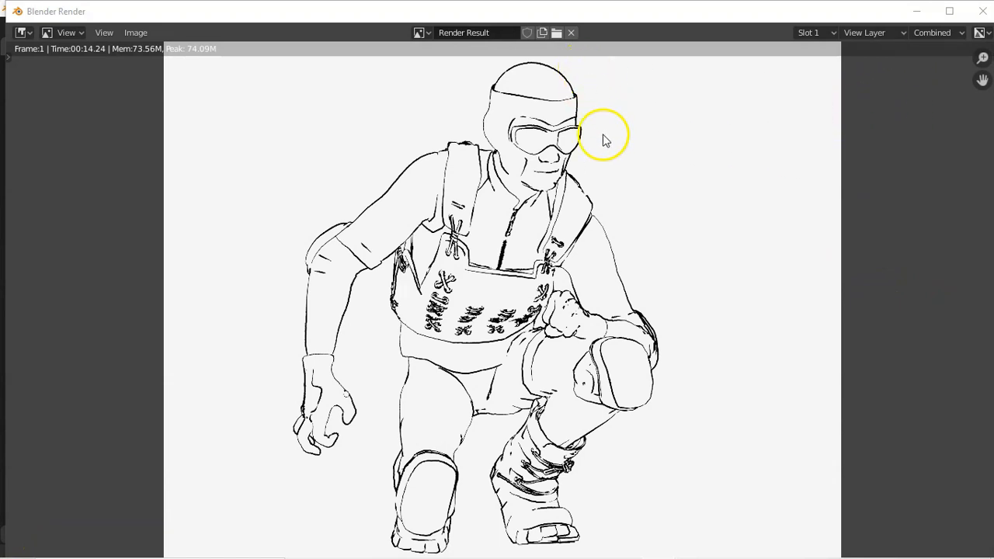
pyautogui.click(983, 11)
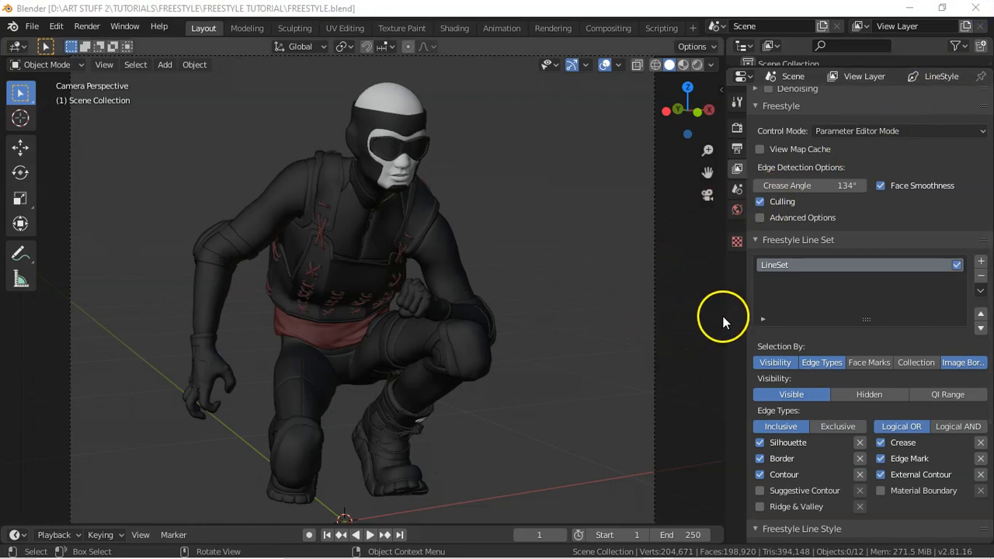
# - Rename the existing Freestyle line set as Main
pyautogui.tripleClick(777, 265)
pyautogui.write('Main')
pyautogui.press('Return')
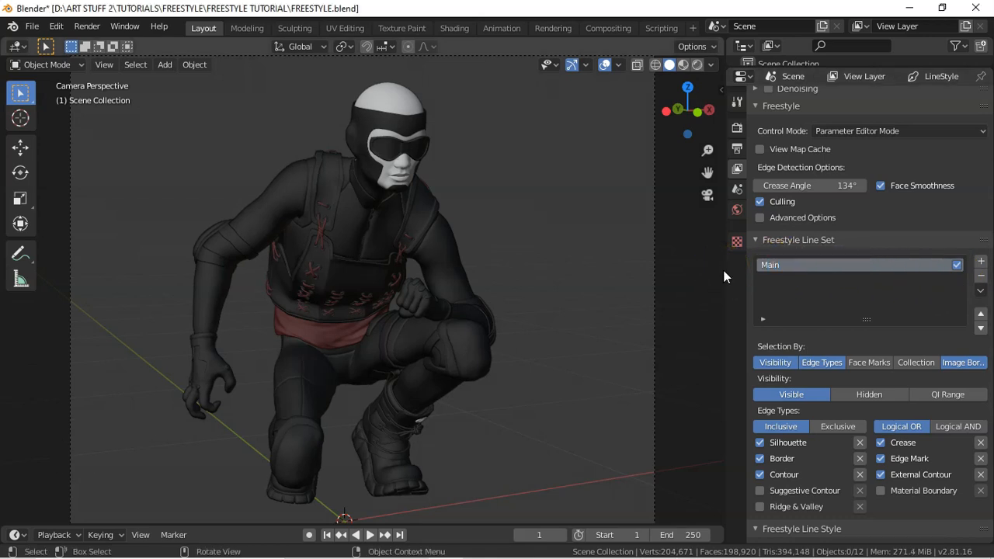
# - Add a second Freestyle line set and name it Outline
pyautogui.click(981, 264)
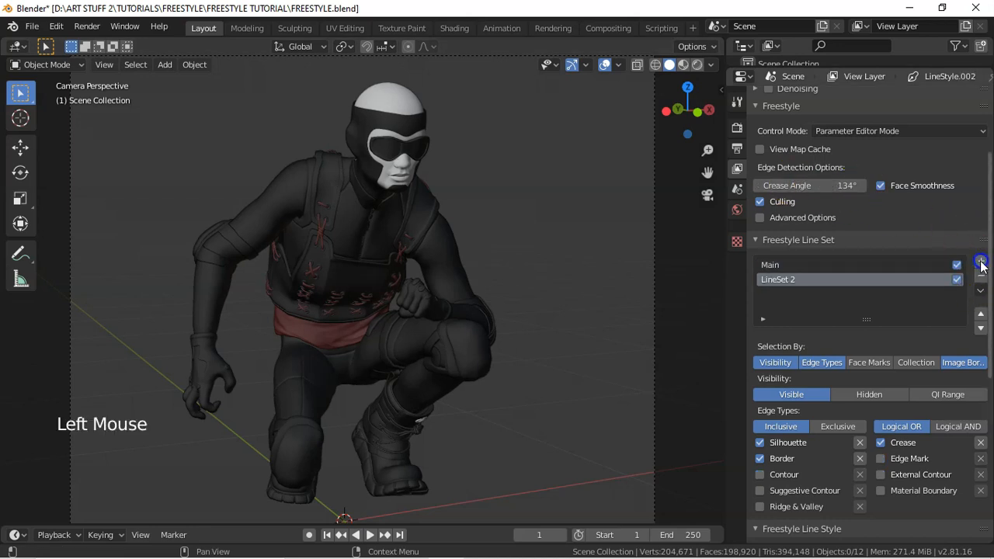
pyautogui.doubleClick(777, 281)
pyautogui.doubleClick(777, 281)
pyautogui.write('Outline')
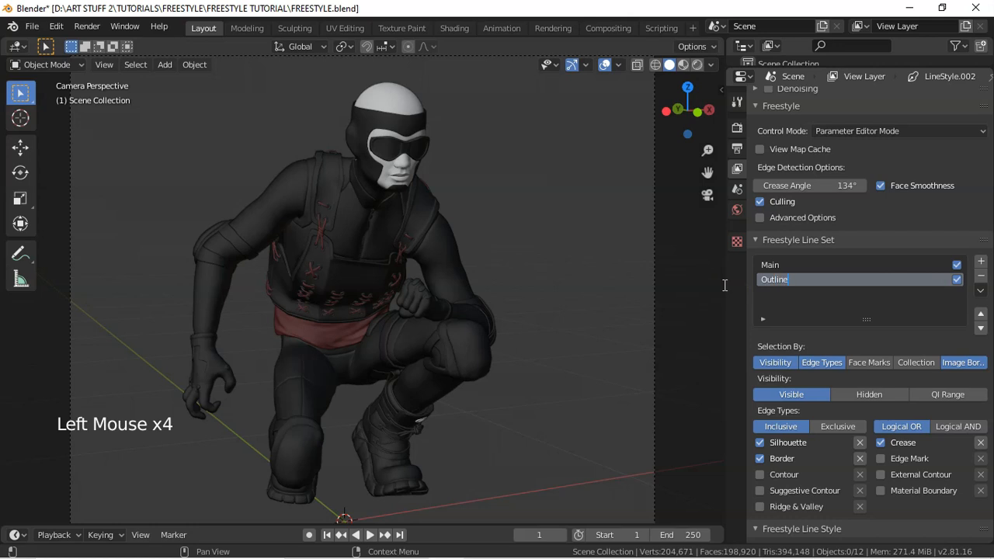
pyautogui.press('Return')
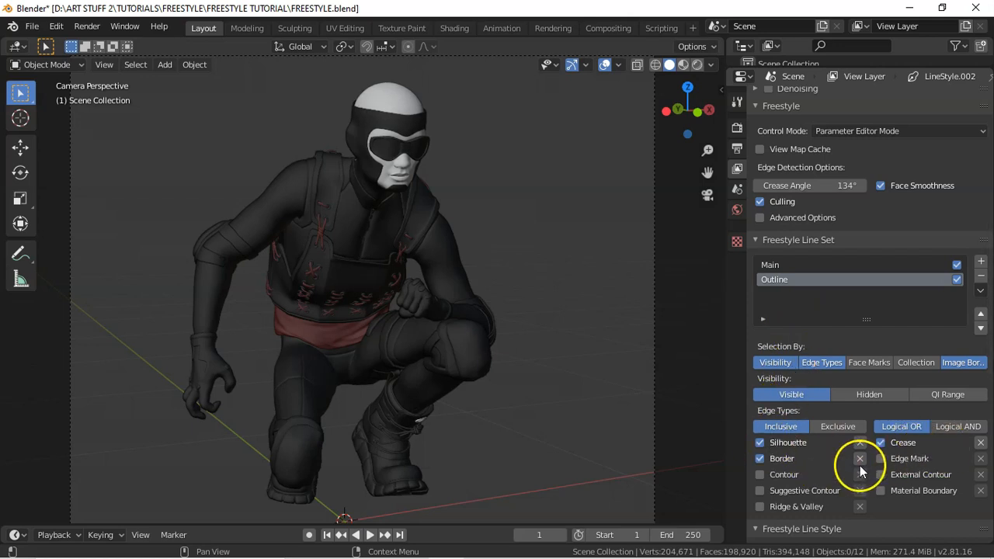
# - Limit the Outline line set's edge types to External Contour only, turning off Silhouette, Border and Crease
pyautogui.click(759, 442)
pyautogui.click(760, 458)
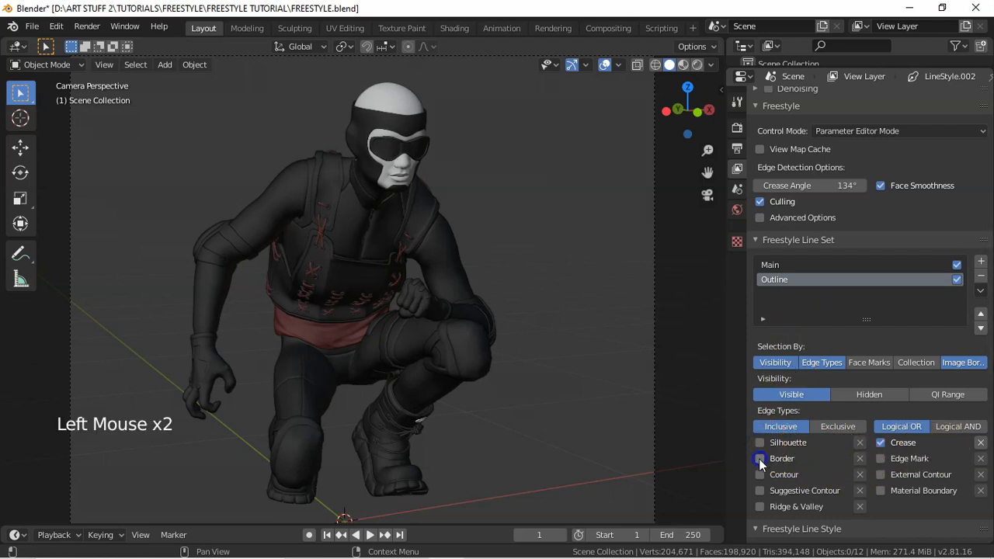
pyautogui.click(880, 475)
pyautogui.click(881, 444)
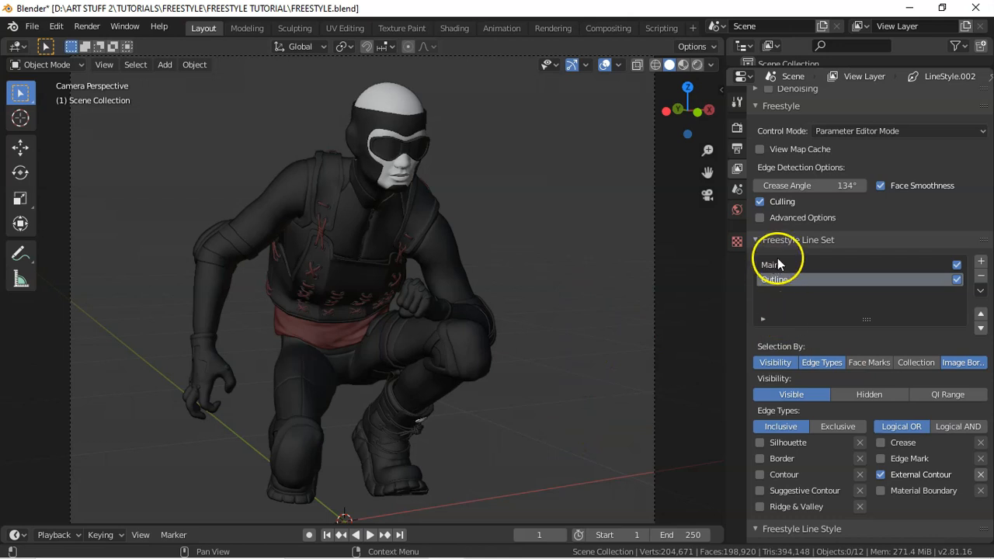
# - Rename the Outline line set's line style as Outline_Line
pyautogui.click(758, 242)
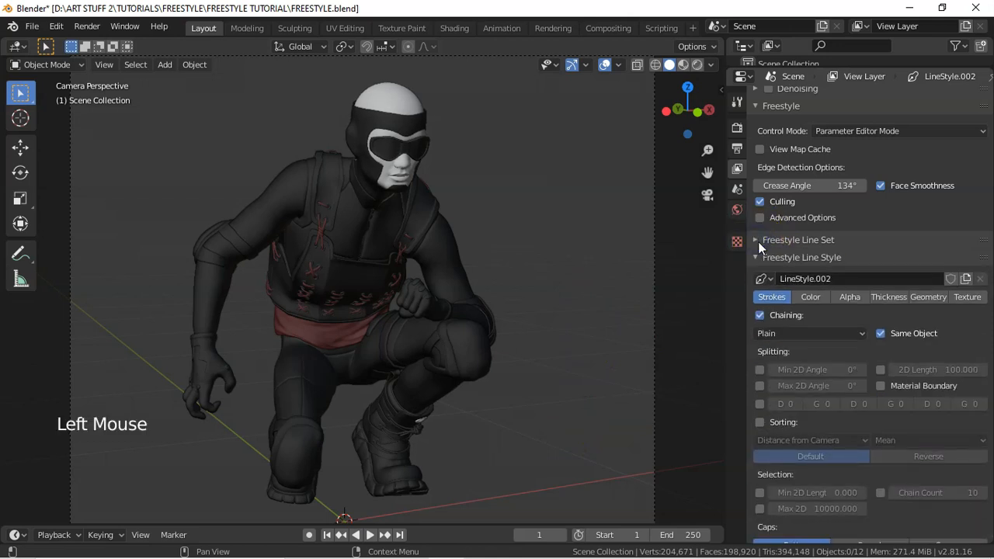
pyautogui.doubleClick(799, 279)
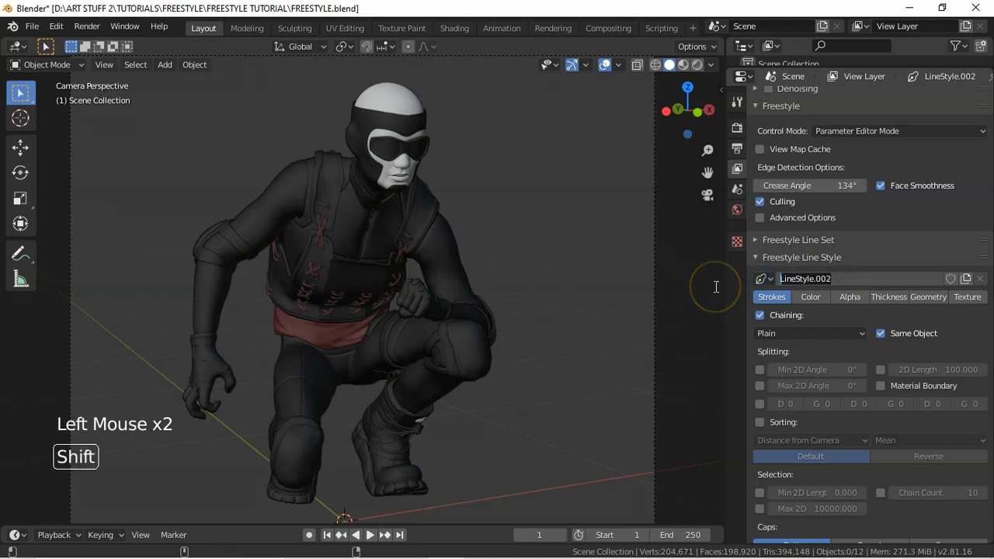
pyautogui.write('Outline')
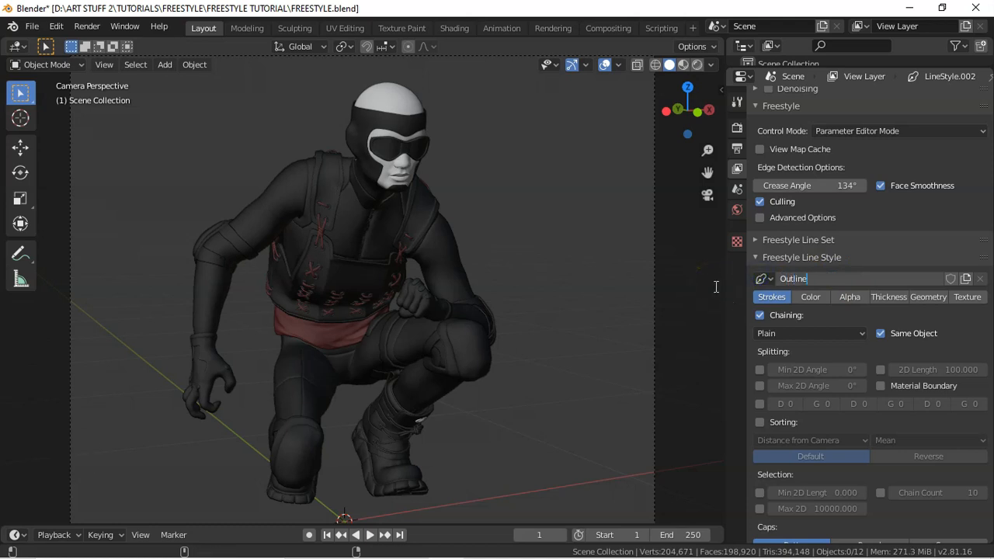
pyautogui.write('_Line')
pyautogui.press('Return')
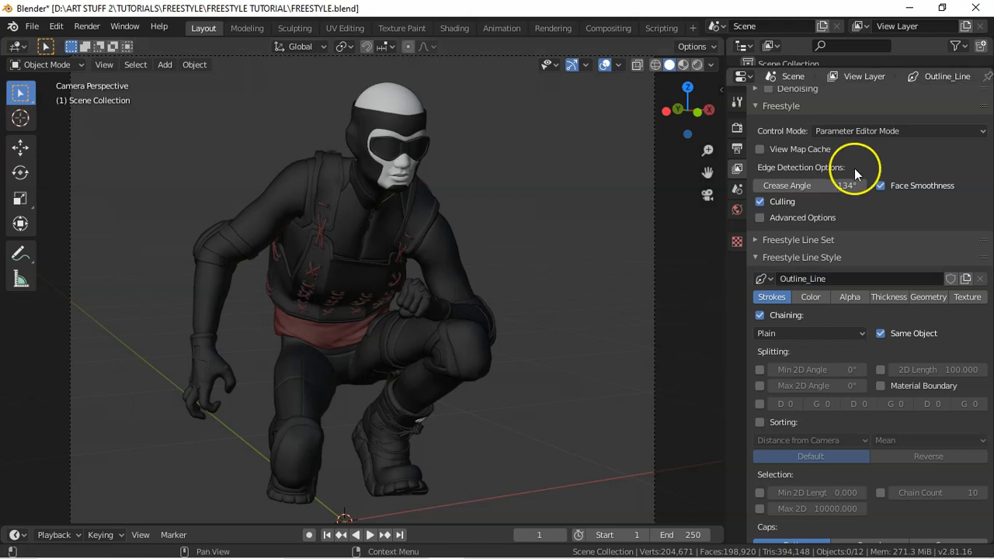
# - Turn off the Same Object option in the stroke chaining of the Outline_Line style
pyautogui.click(757, 241)
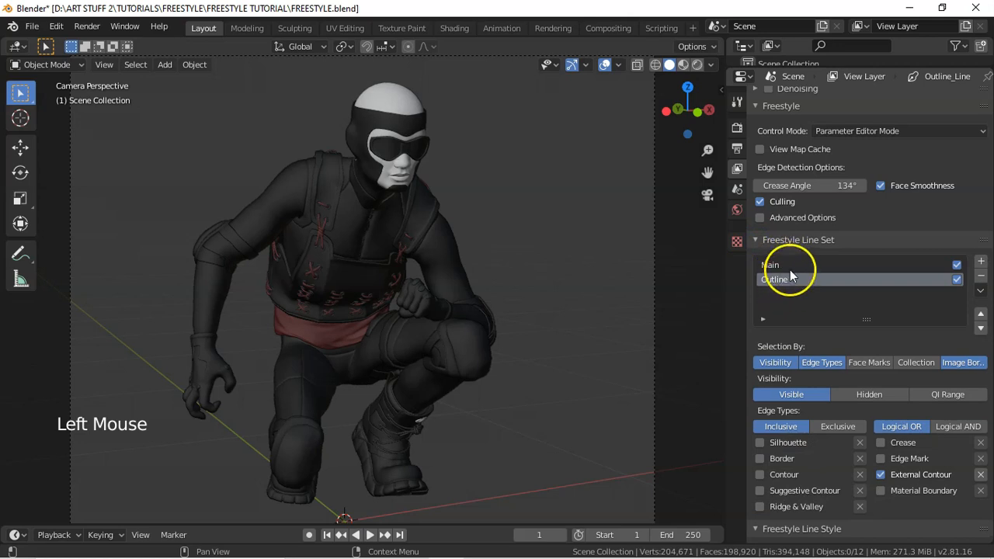
pyautogui.click(757, 241)
pyautogui.click(768, 257)
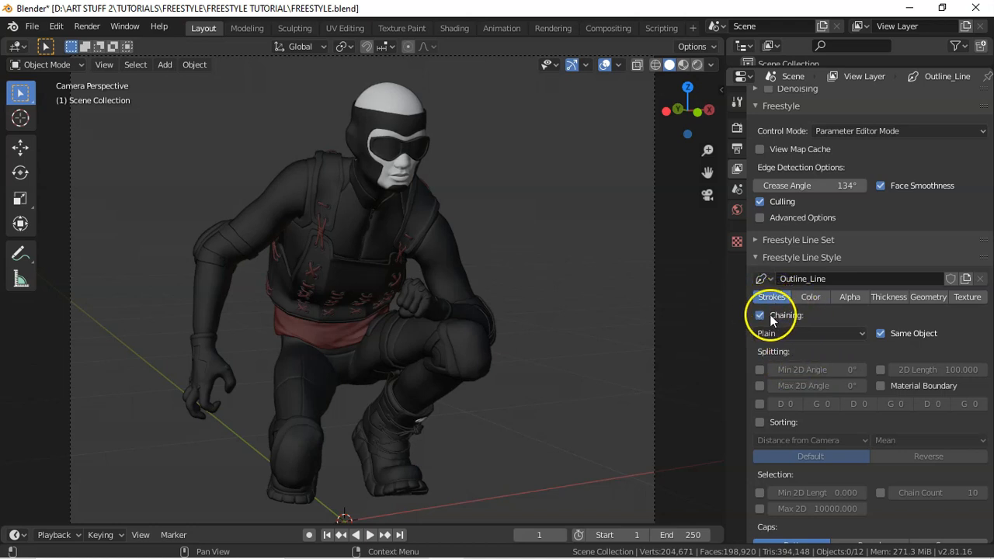
pyautogui.click(881, 333)
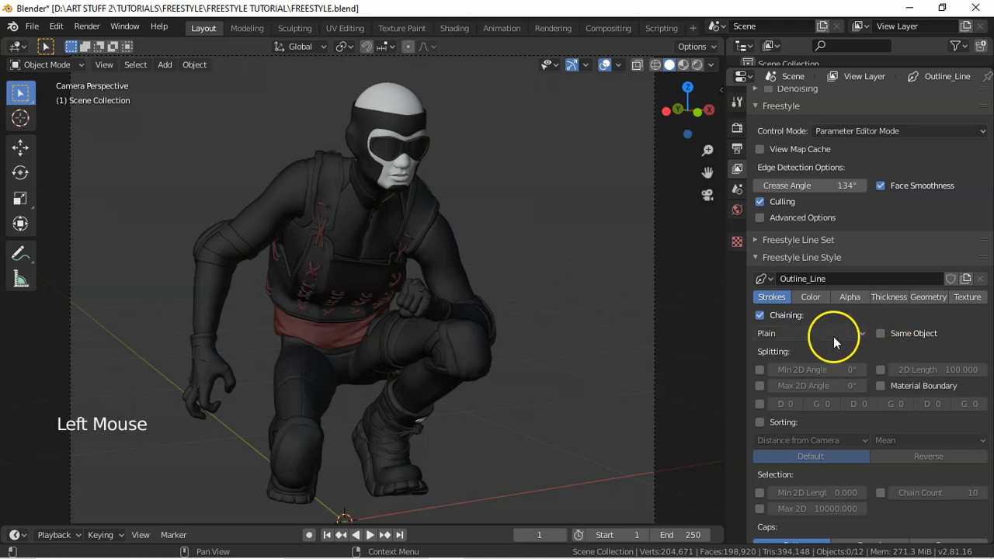
# - Set the base color of the Outline_Line style to bright red, about H 0.004 with saturation and value at 1
pyautogui.click(810, 299)
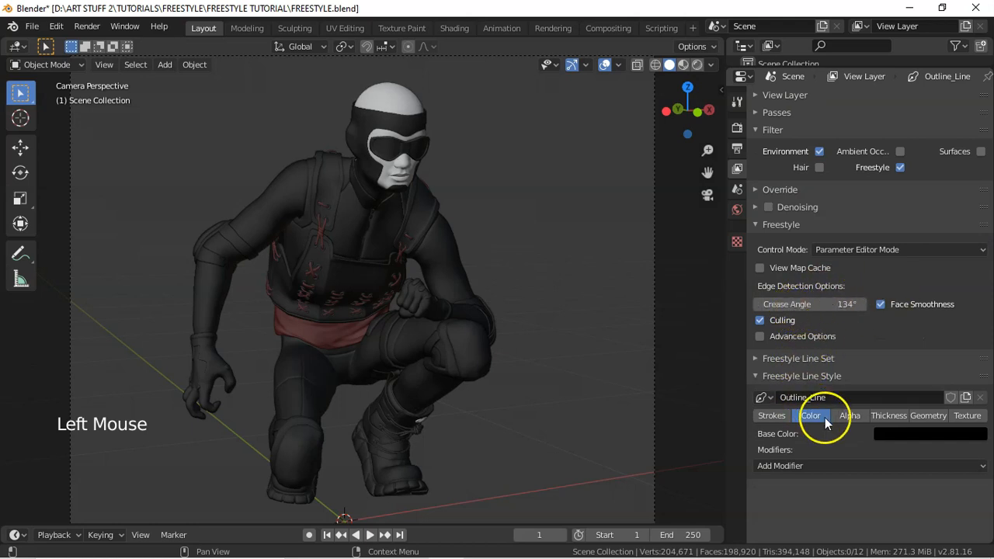
pyautogui.click(773, 224)
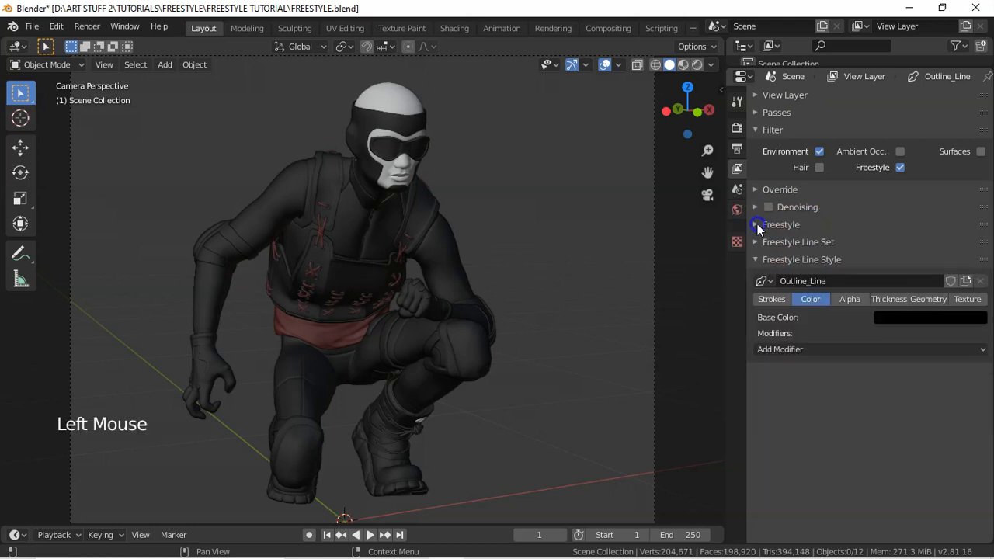
pyautogui.click(906, 318)
pyautogui.click(974, 206)
pyautogui.moveTo(974, 206); pyautogui.dragTo(975, 117)
pyautogui.moveTo(906, 222); pyautogui.dragTo(908, 241)
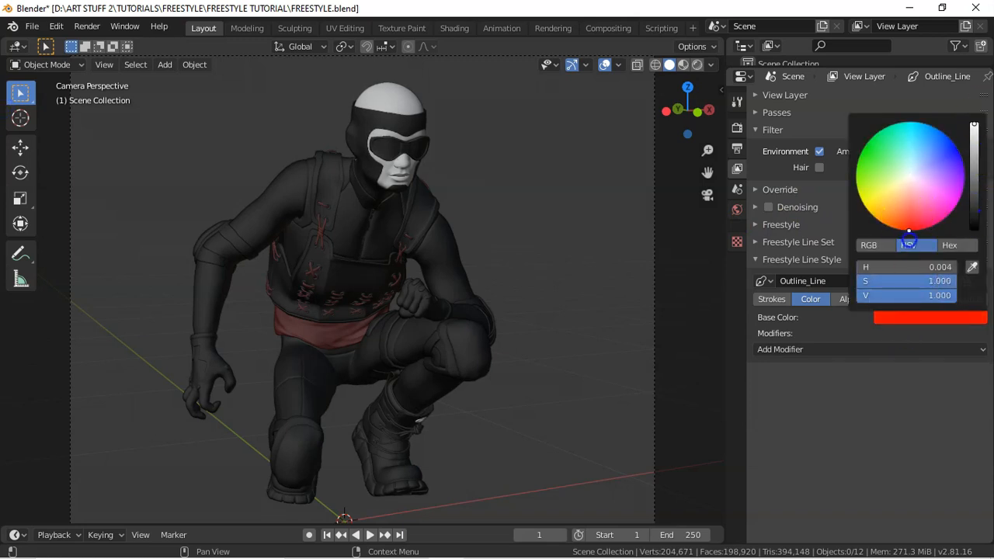
# - Add a Distance from Object thickness modifier to the Outline_Line style
pyautogui.click(846, 300)
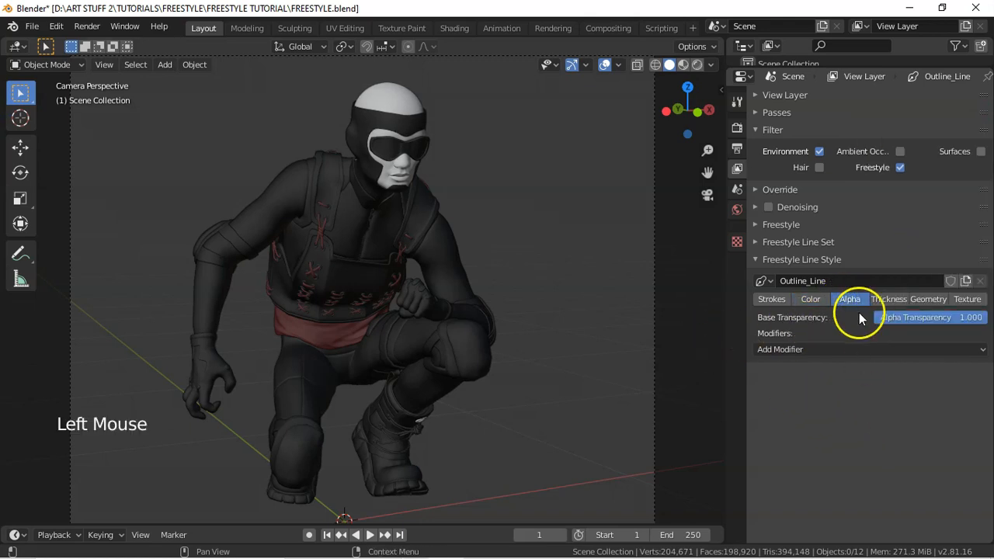
pyautogui.click(891, 300)
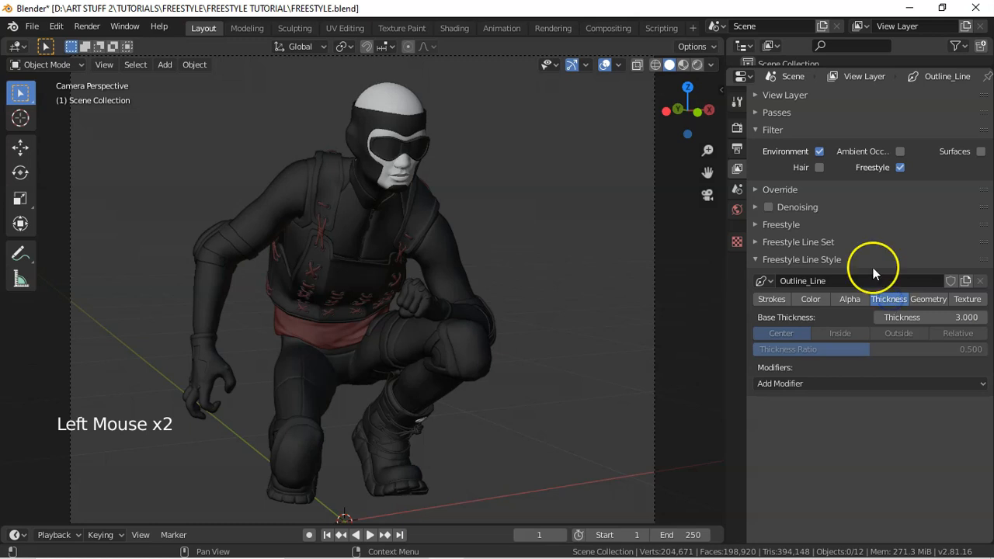
pyautogui.click(832, 385)
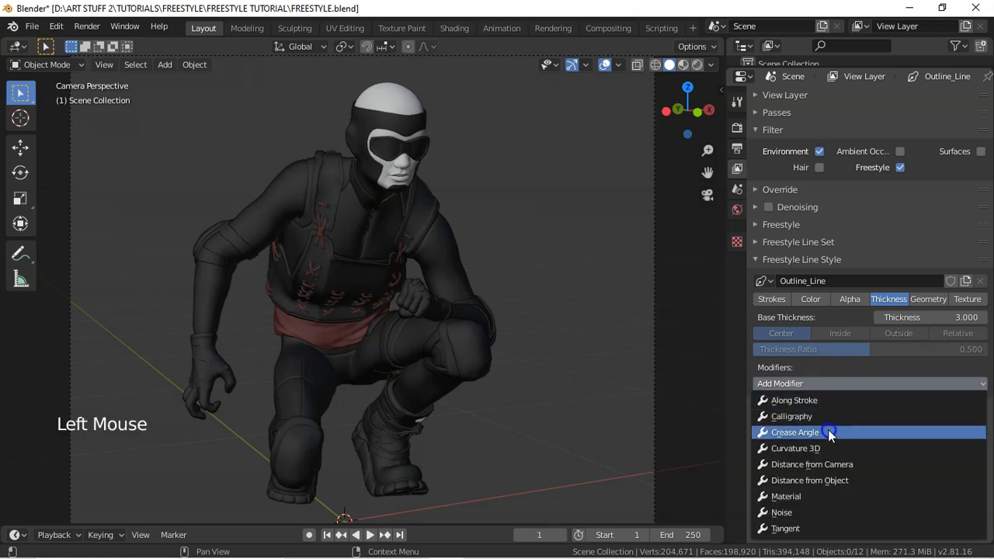
pyautogui.click(831, 464)
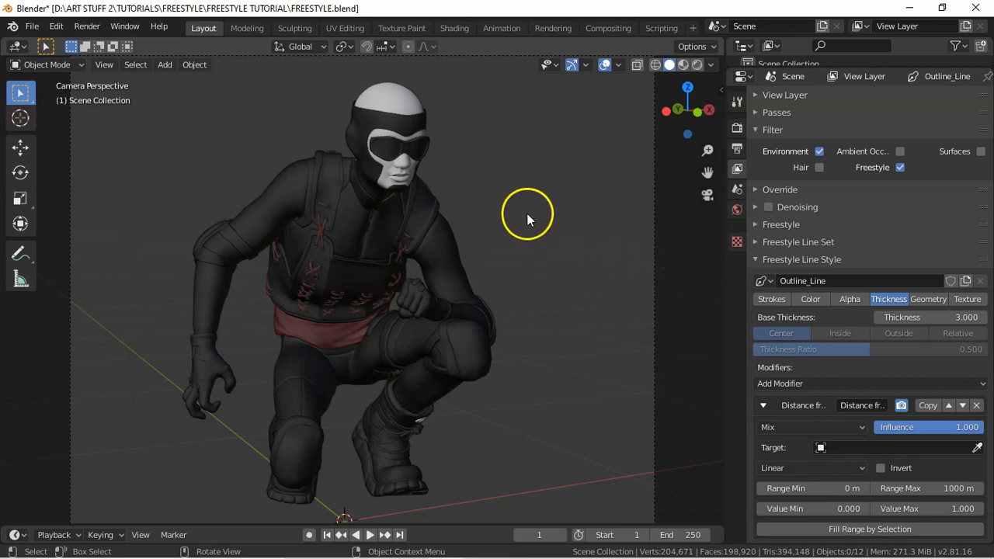
# - Add a cube scaled down to about 0.037 and place it outside the camera frame beside the character's lowered arm
pyautogui.hotkey('shift', 'a')
pyautogui.moveTo(530, 215)
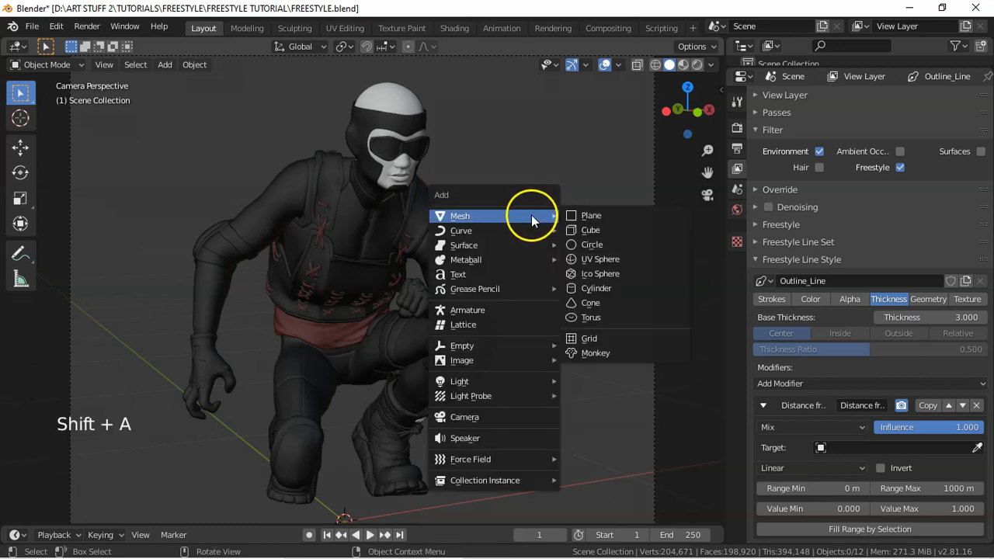
pyautogui.click(592, 231)
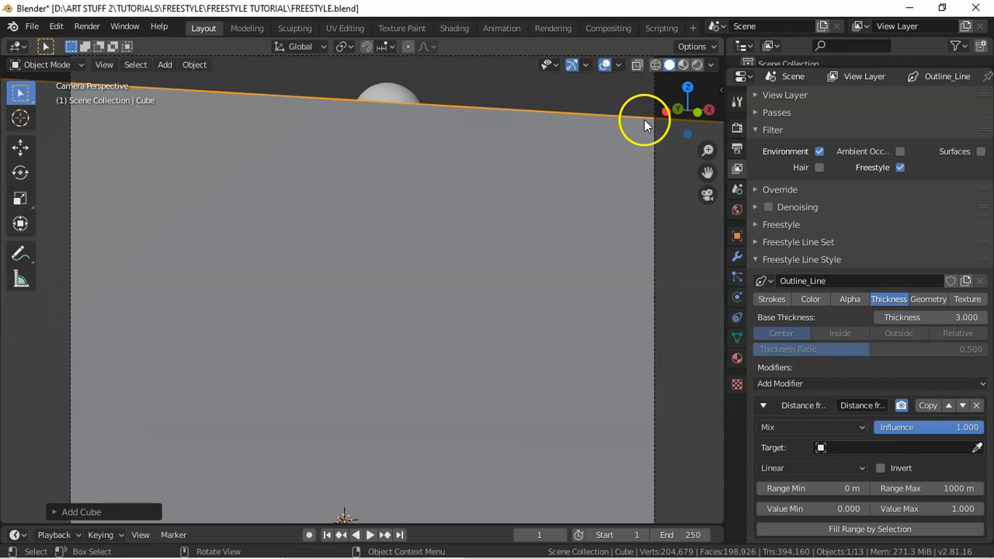
pyautogui.press('s')
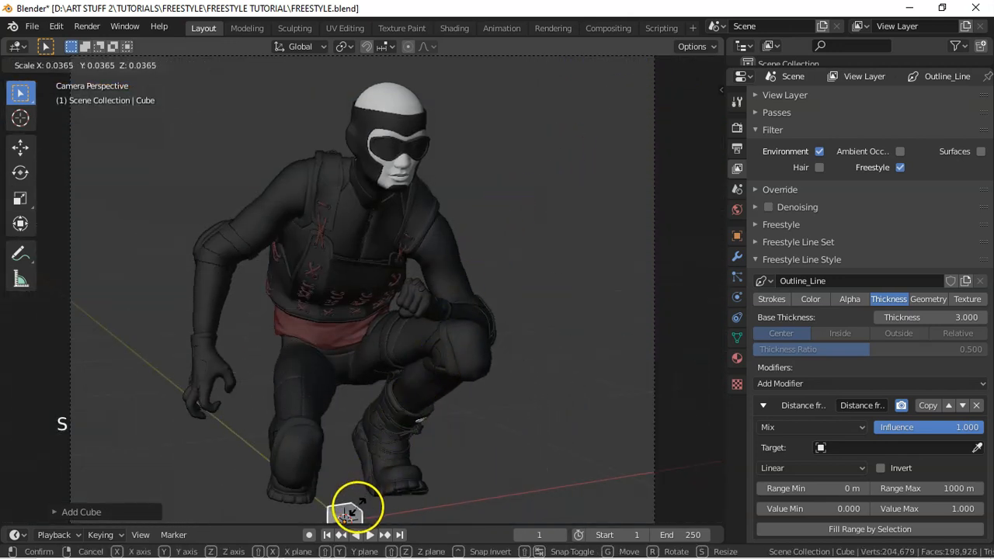
pyautogui.click(358, 507)
pyautogui.press('g')
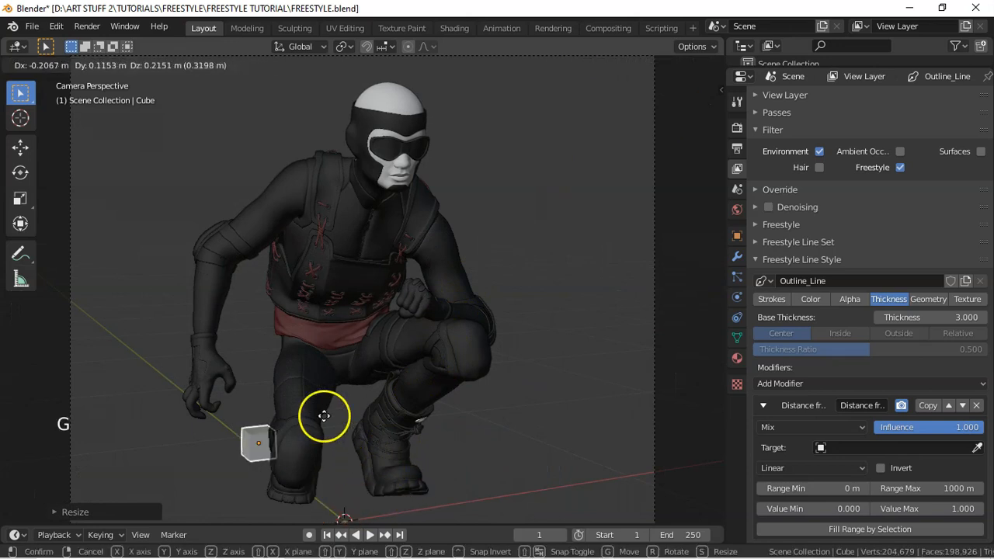
pyautogui.click(87, 296)
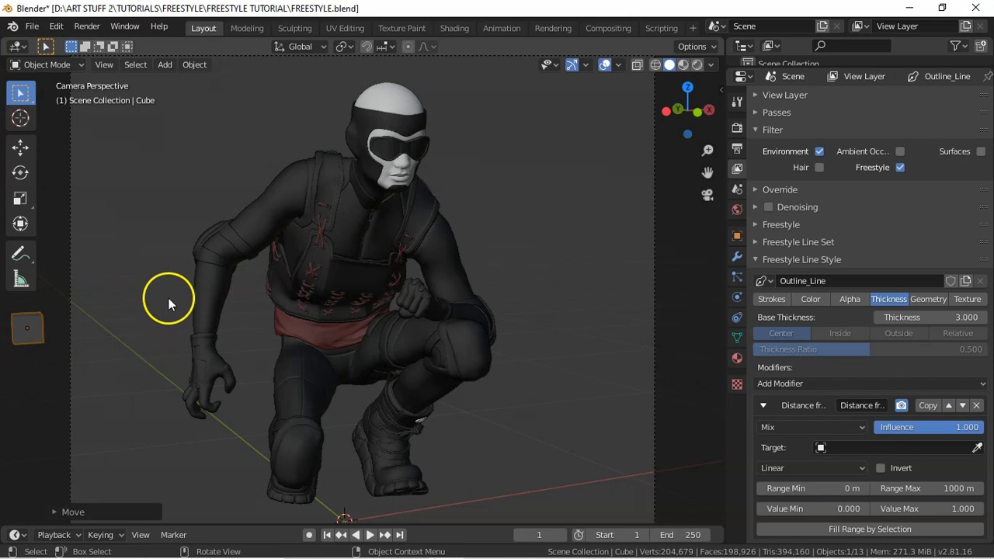
# - Make the cube the Distance from Object modifier's target and fill its range from the selected cube and FW_tShirt
pyautogui.click(821, 449)
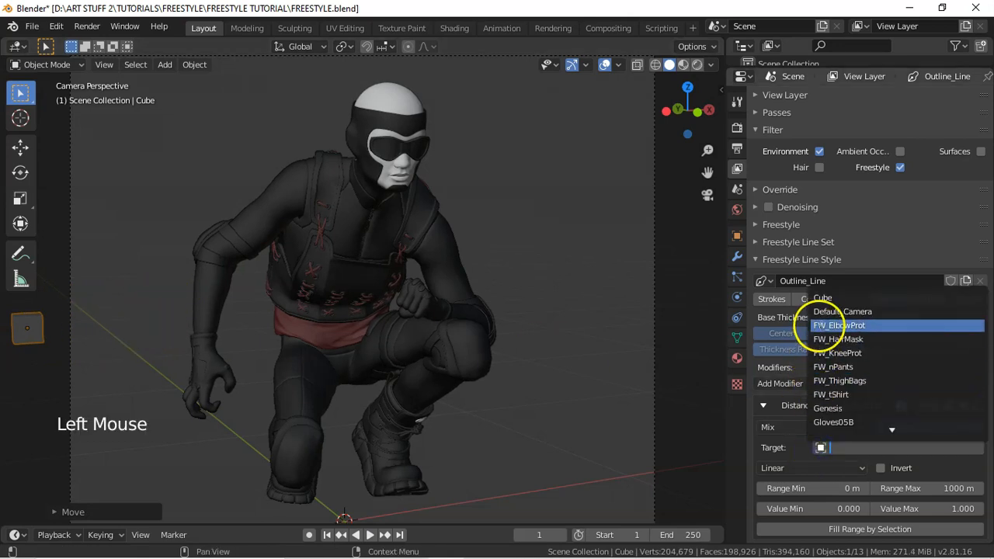
pyautogui.click(821, 298)
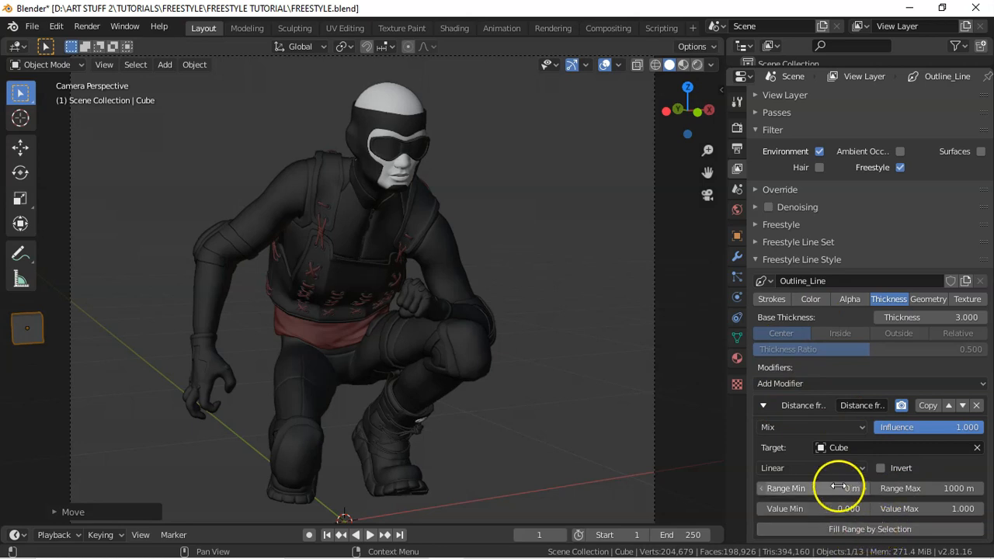
pyautogui.keyDown('shift'); pyautogui.click(464, 276); pyautogui.keyUp('shift')
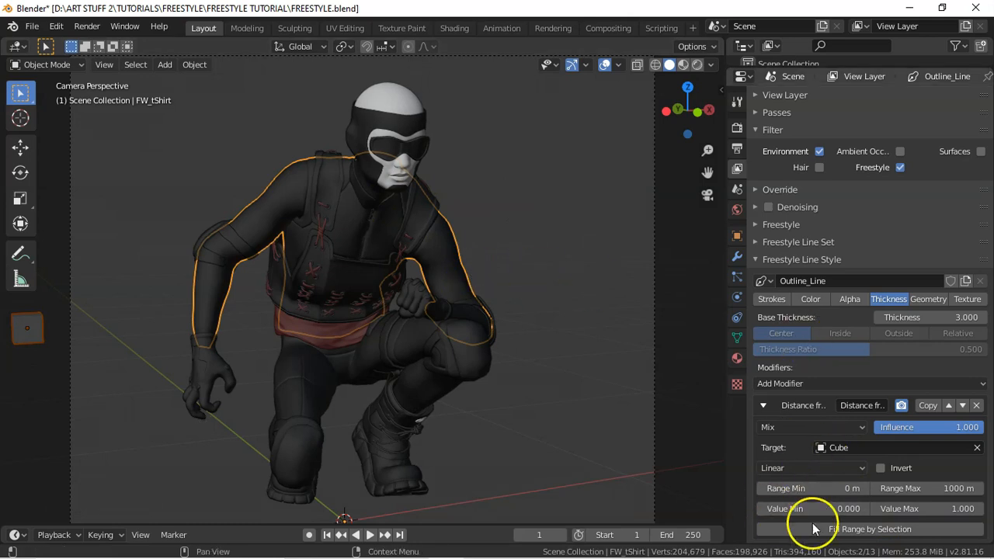
pyautogui.click(878, 531)
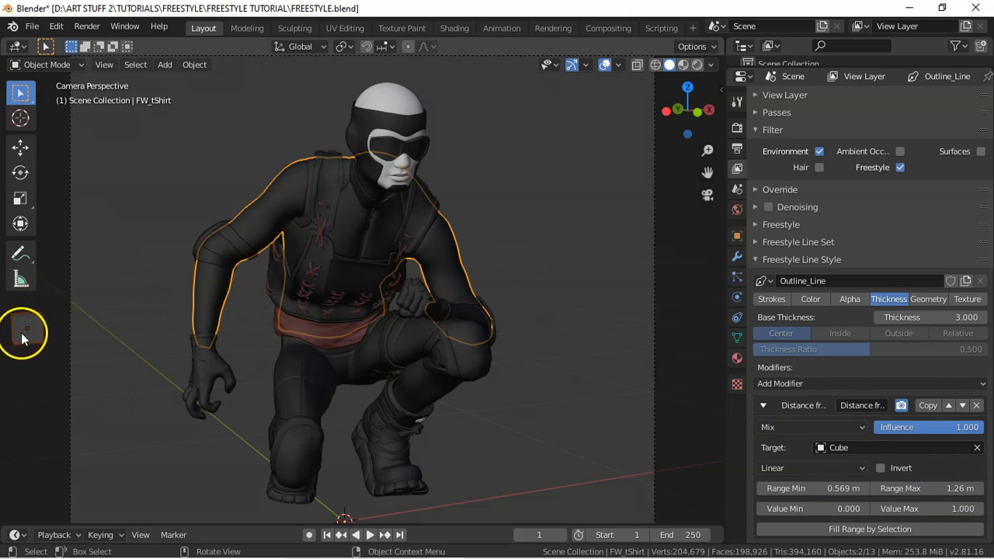
# - Set the Distance from Object modifier's Value Min to 1 and Value Max to 20
pyautogui.click(852, 509)
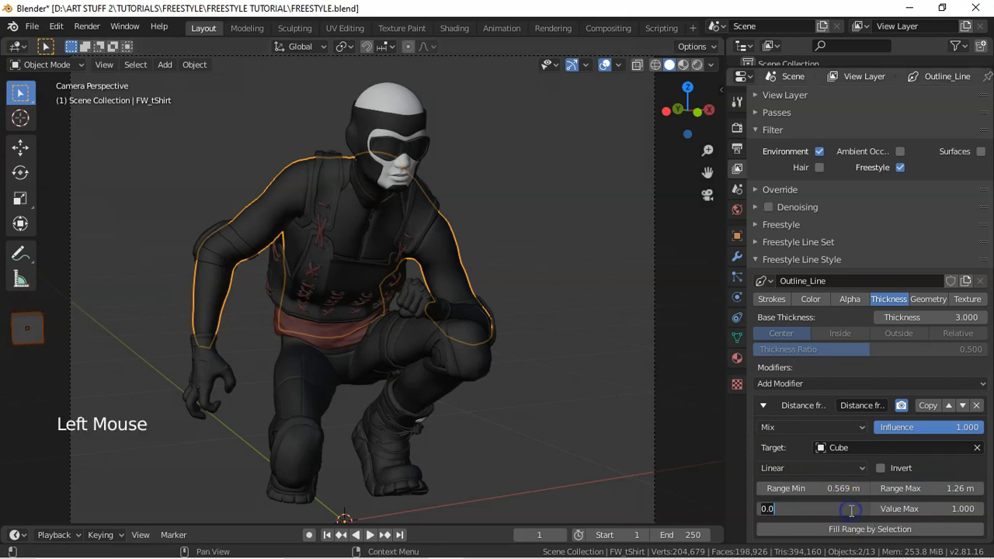
pyautogui.write('1')
pyautogui.press('Return')
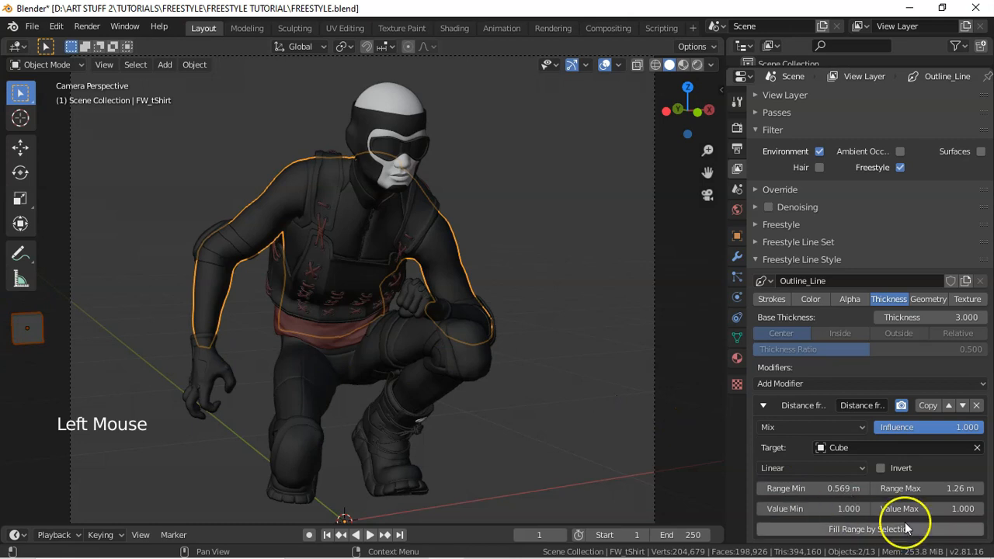
pyautogui.doubleClick(962, 509)
pyautogui.press('Return')
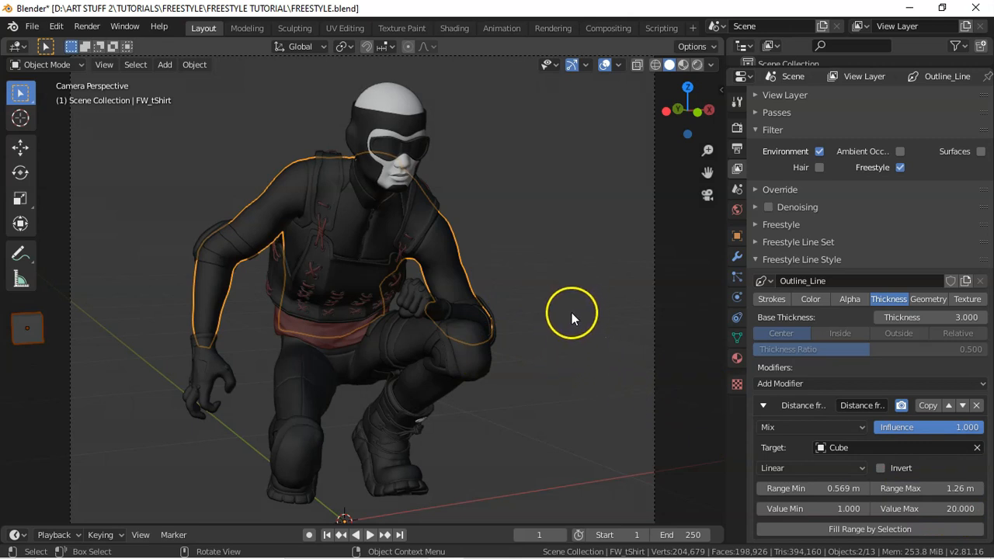
# - Render the image, inspect the outline's thickness variation, and close the render window
pyautogui.press('F12')
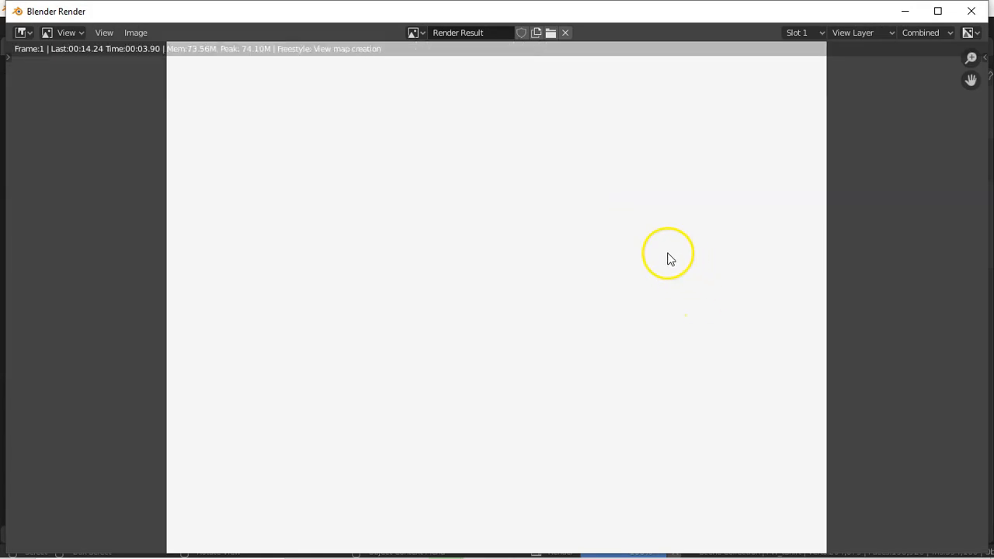
pyautogui.press('Home')
pyautogui.scroll(2, 501, 298)
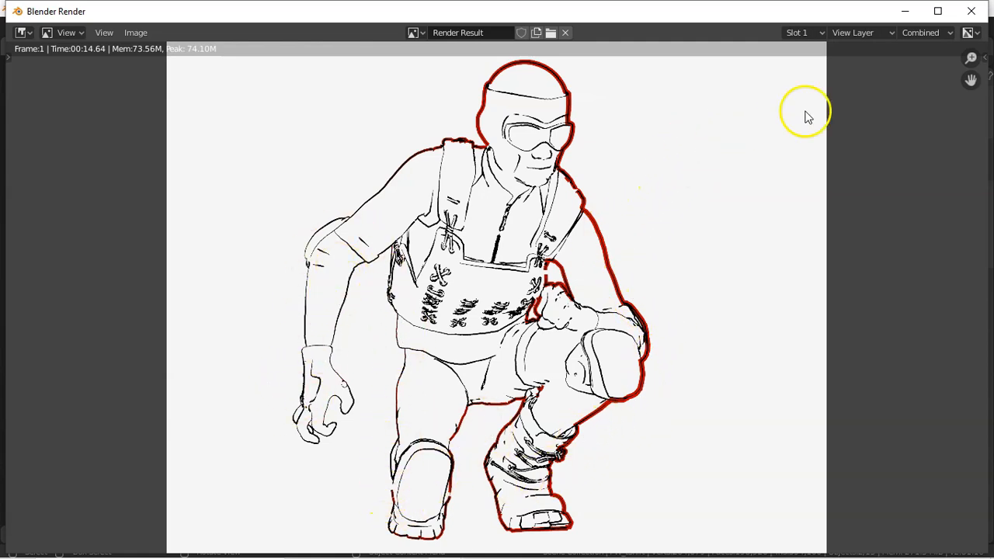
pyautogui.click(971, 11)
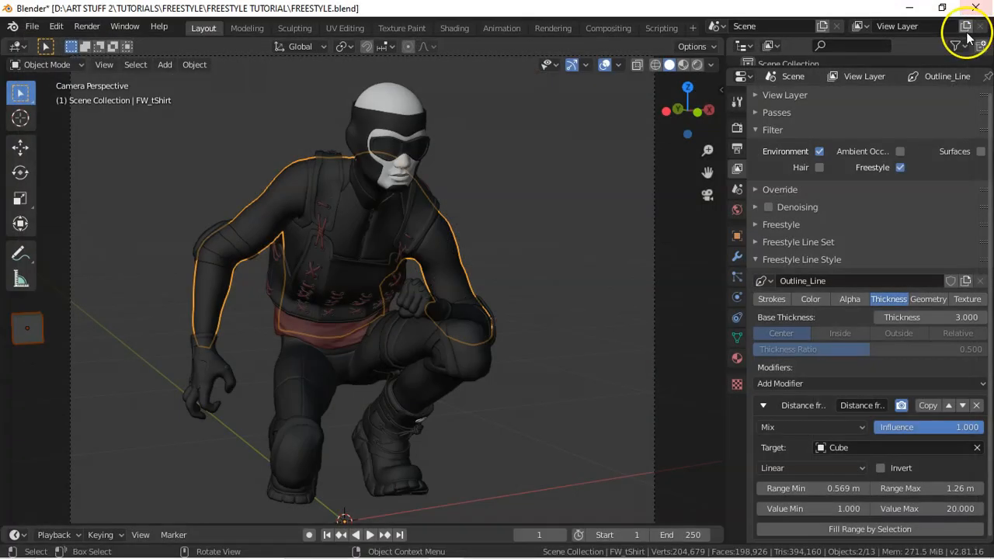
# - Set the Distance from Object modifier's Range Min to 0.25 m and test-render the outline
pyautogui.click(840, 489)
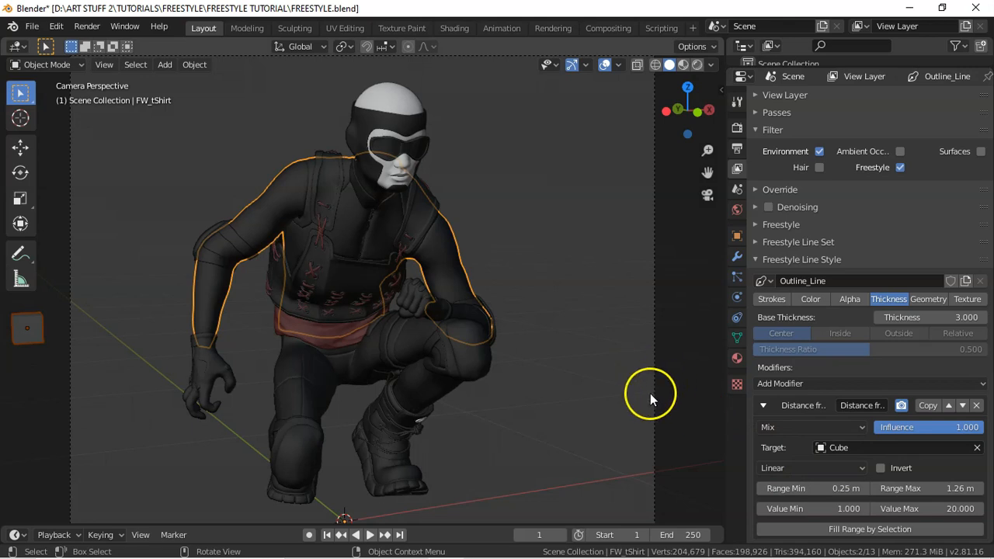
pyautogui.press('F12')
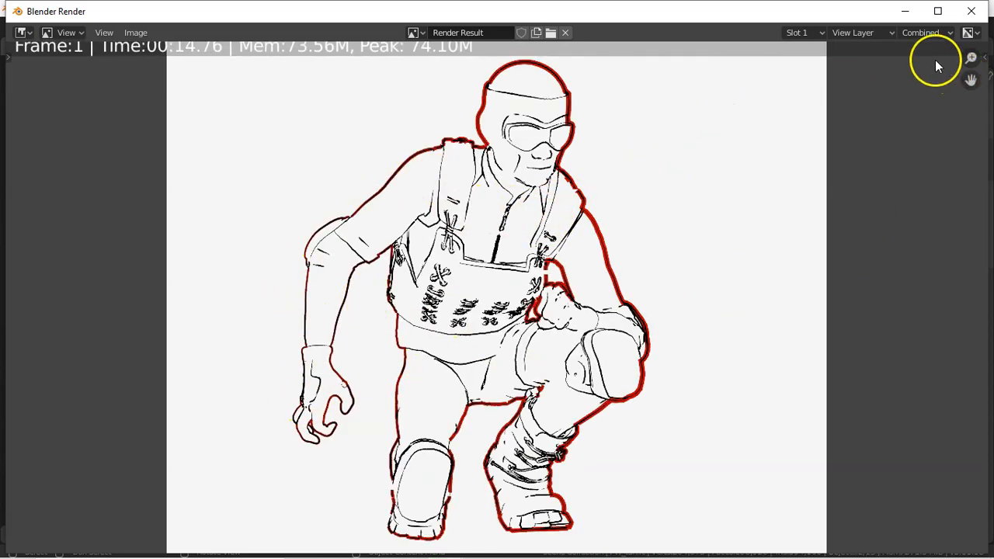
pyautogui.click(972, 12)
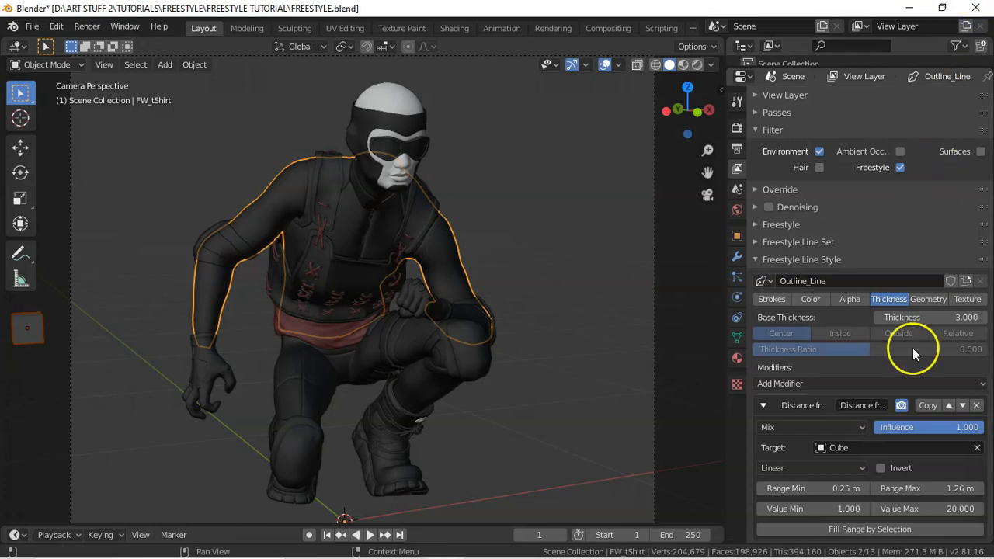
# - Set the Distance from Object modifier's Value Min to 5 and Value Max to 25
pyautogui.click(844, 510)
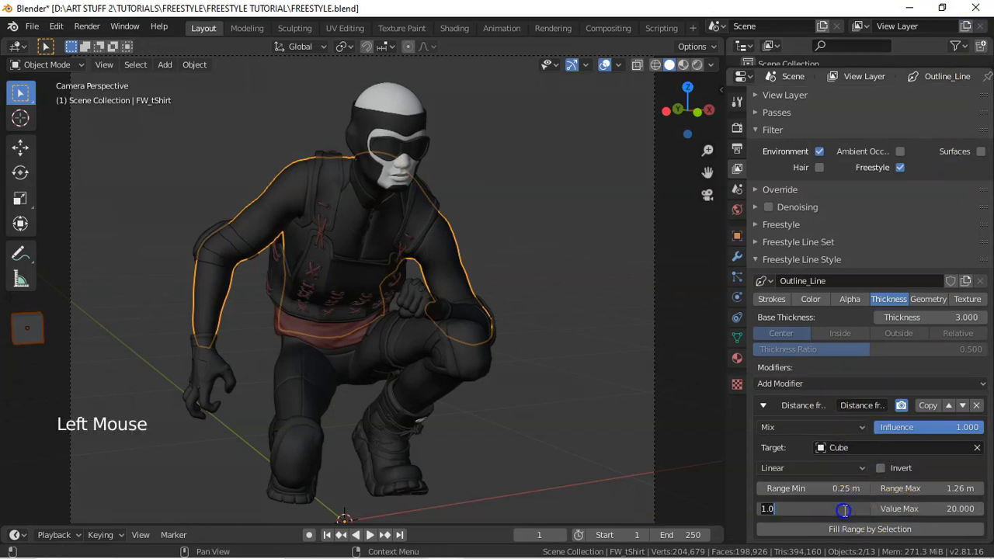
pyautogui.write('5')
pyautogui.press('Return')
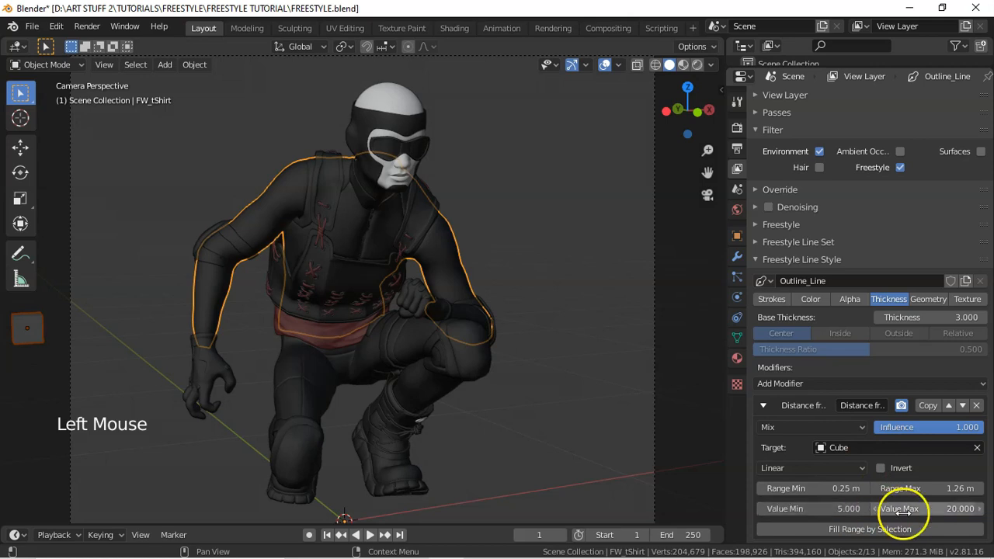
pyautogui.click(952, 511)
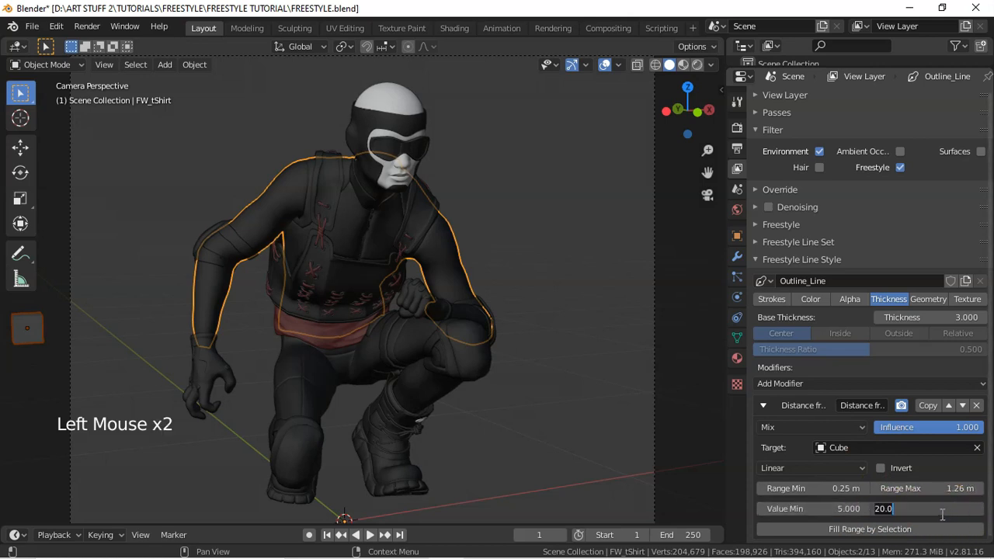
pyautogui.write('25')
pyautogui.press('Return')
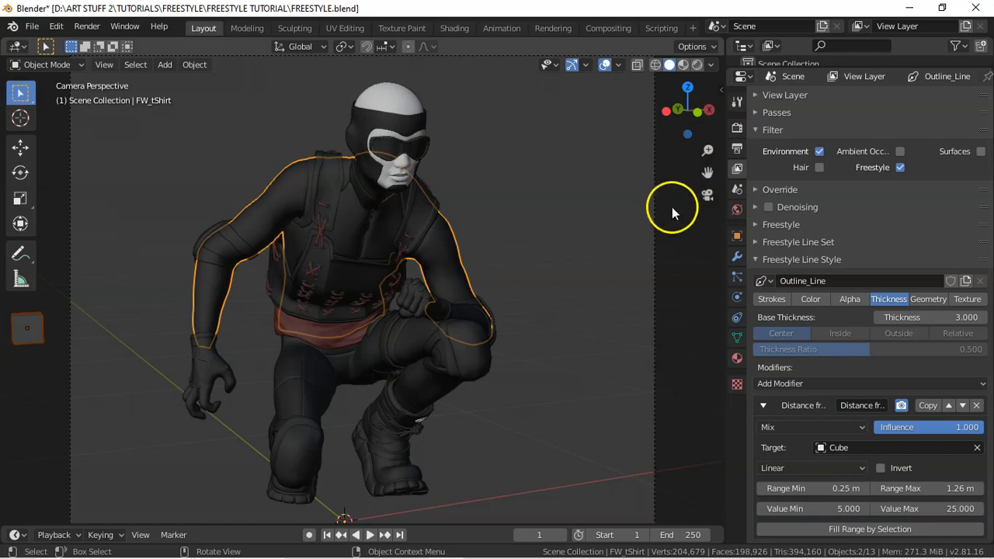
# - Render the image and examine up close how the black main lines overlap the red outline
pyautogui.press('F12')
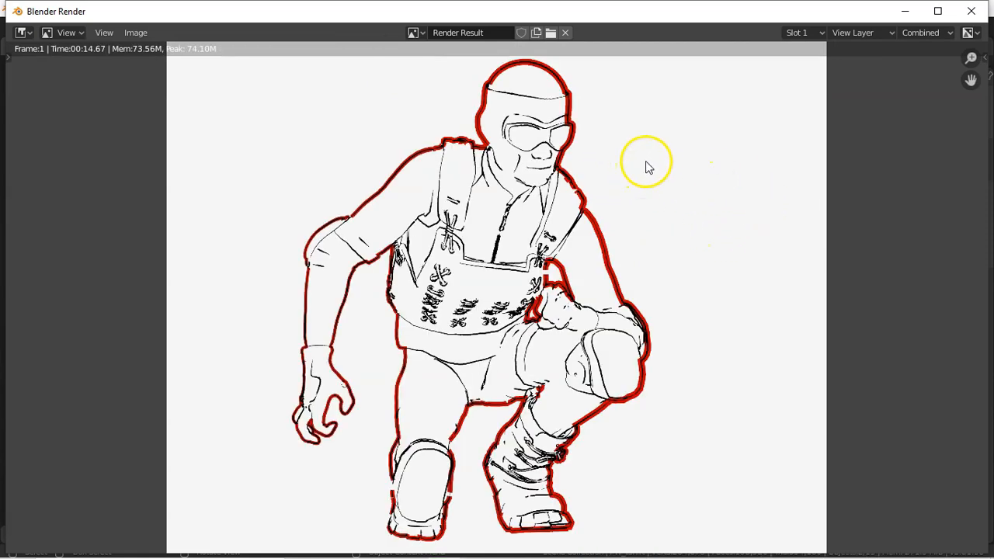
pyautogui.moveTo(970, 59); pyautogui.dragTo(970, 49)
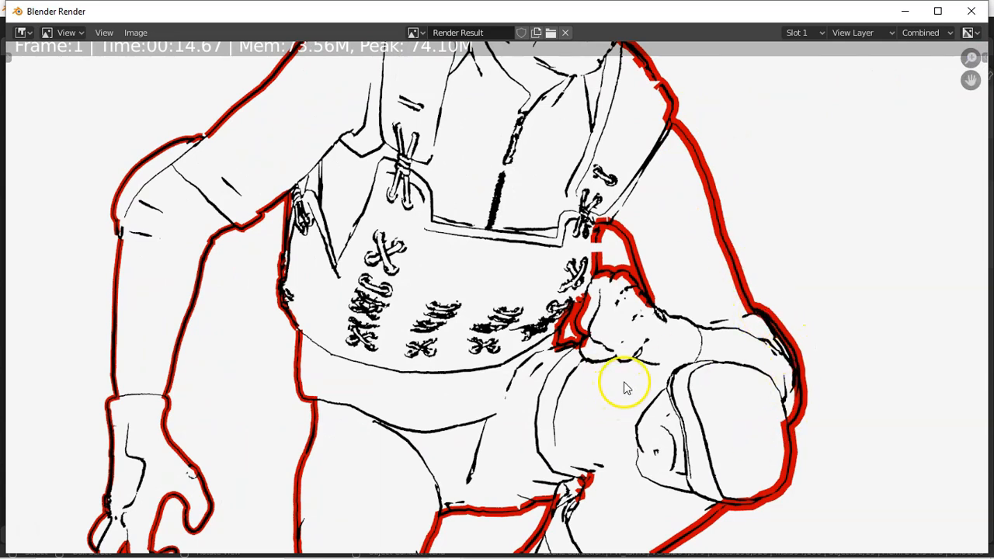
pyautogui.click(973, 14)
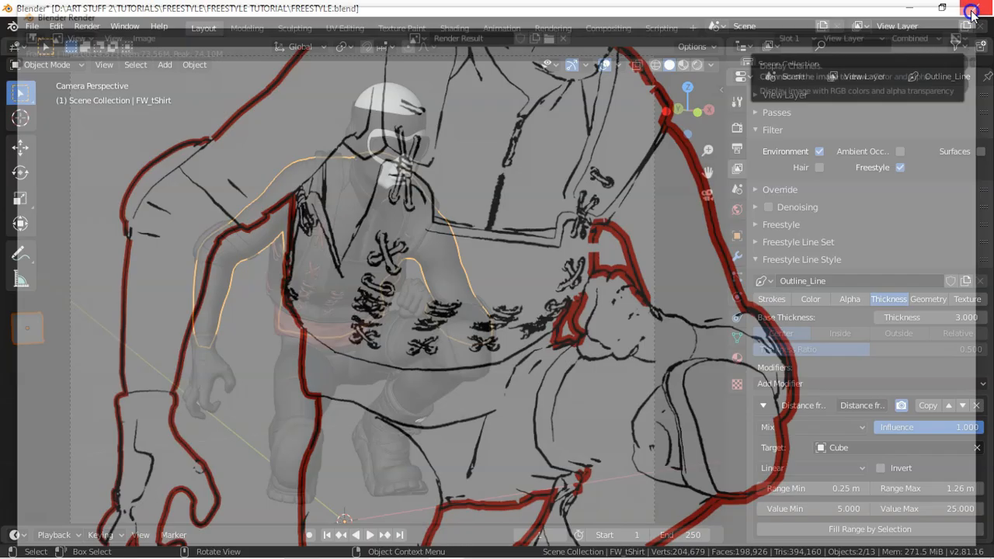
# - Move the Outline line set above Main in the Freestyle Line Set list and test-render the new order
pyautogui.click(756, 243)
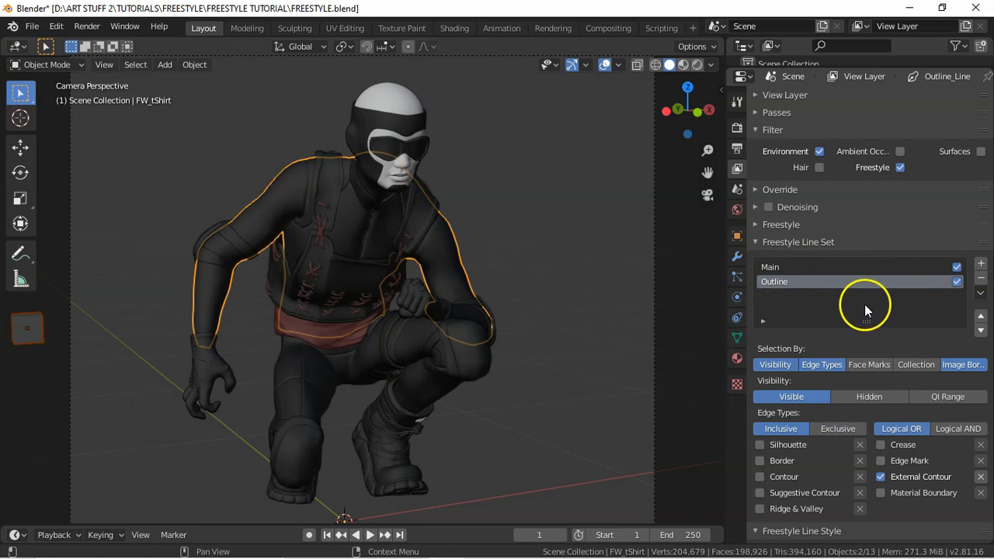
pyautogui.click(980, 318)
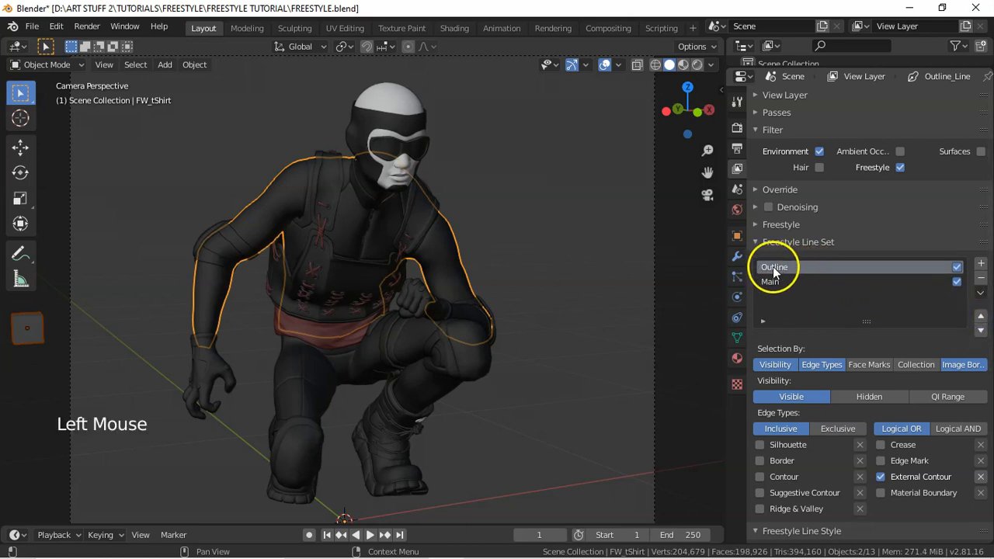
pyautogui.press('F12')
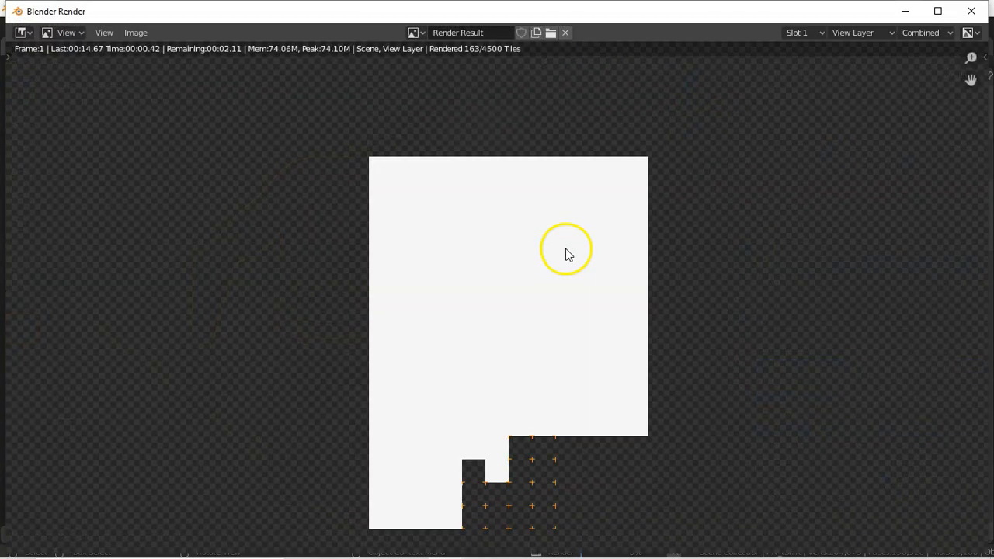
pyautogui.scroll(5, 566, 251)
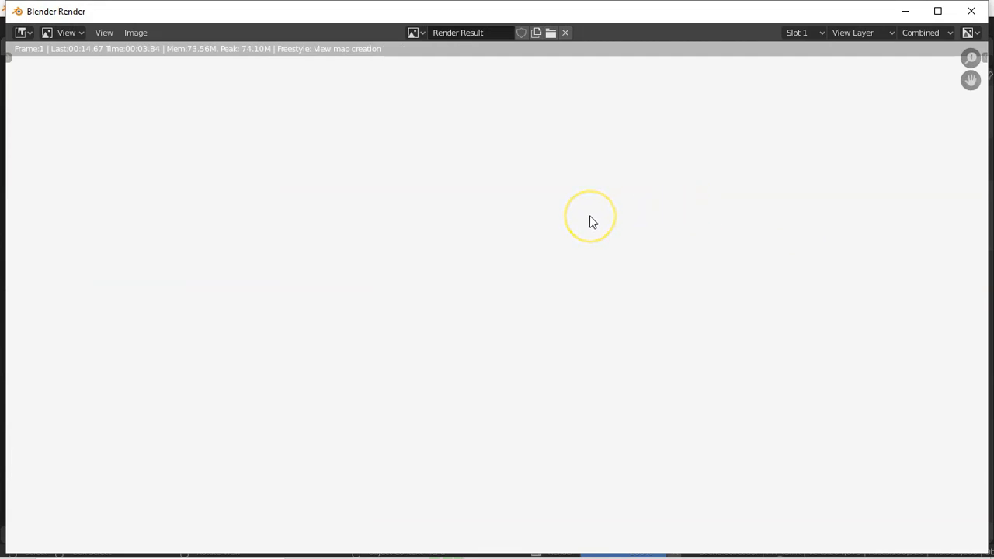
pyautogui.press('Home')
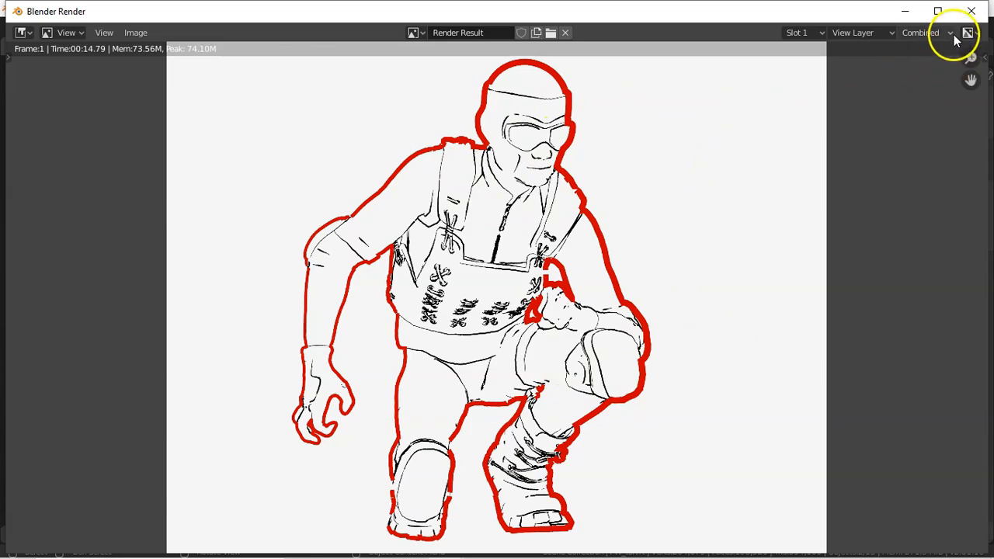
pyautogui.click(972, 10)
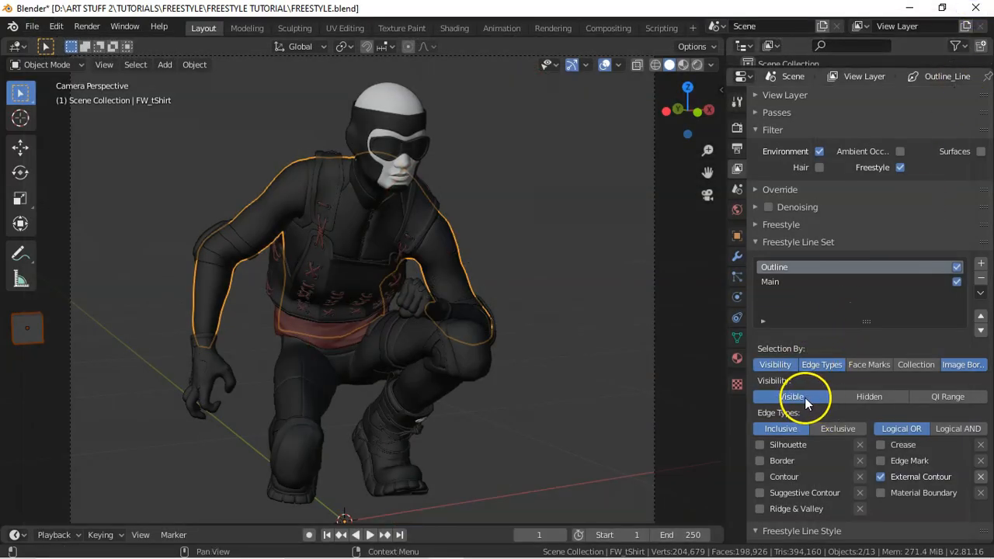
# - Change the base color of the Outline_Line style to black and test-render the result
pyautogui.click(758, 244)
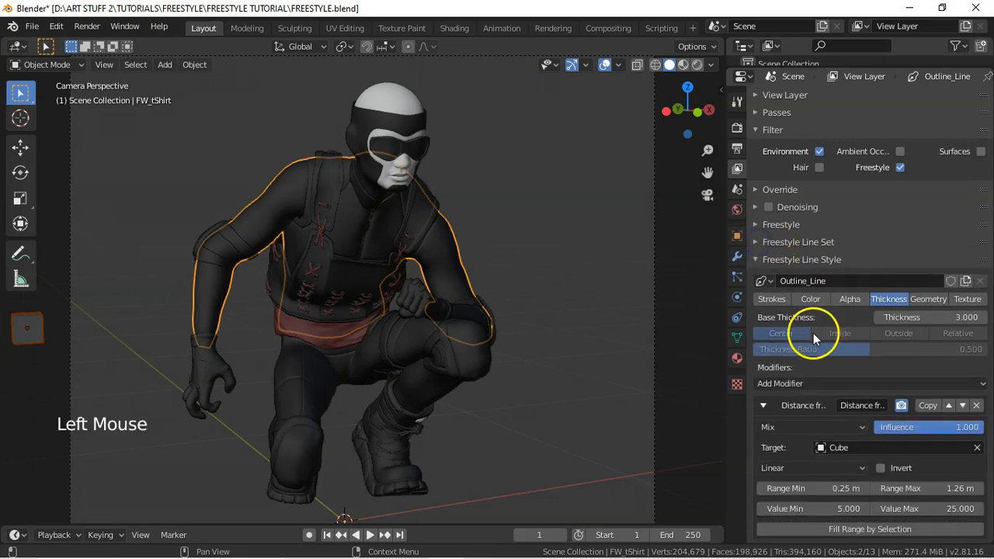
pyautogui.click(812, 301)
pyautogui.click(909, 318)
pyautogui.moveTo(973, 204); pyautogui.dragTo(974, 227)
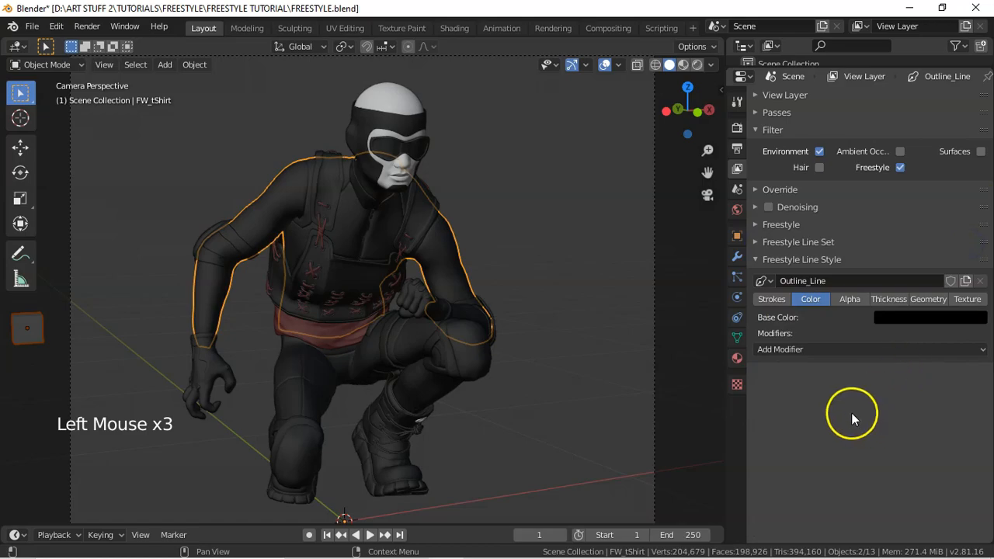
pyautogui.press('F12')
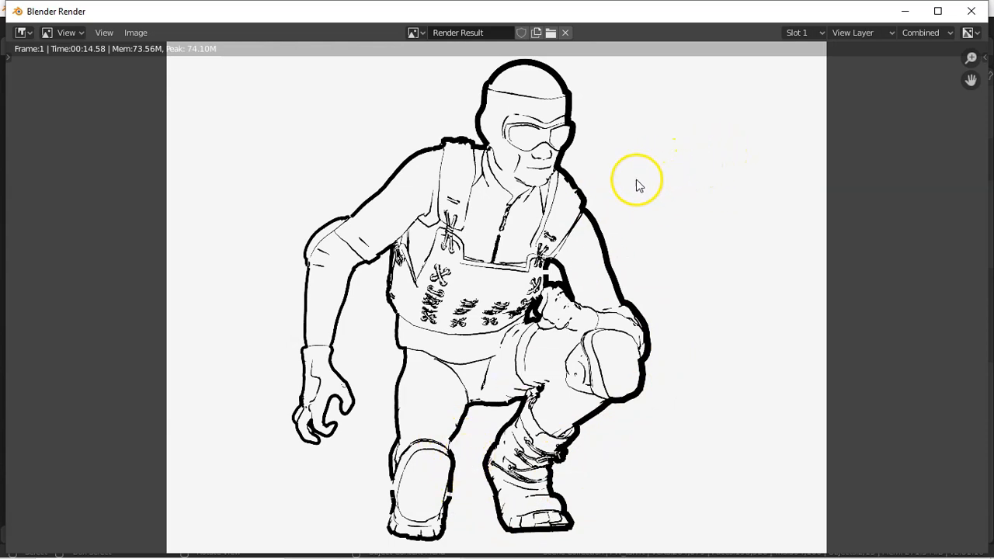
pyautogui.click(972, 12)
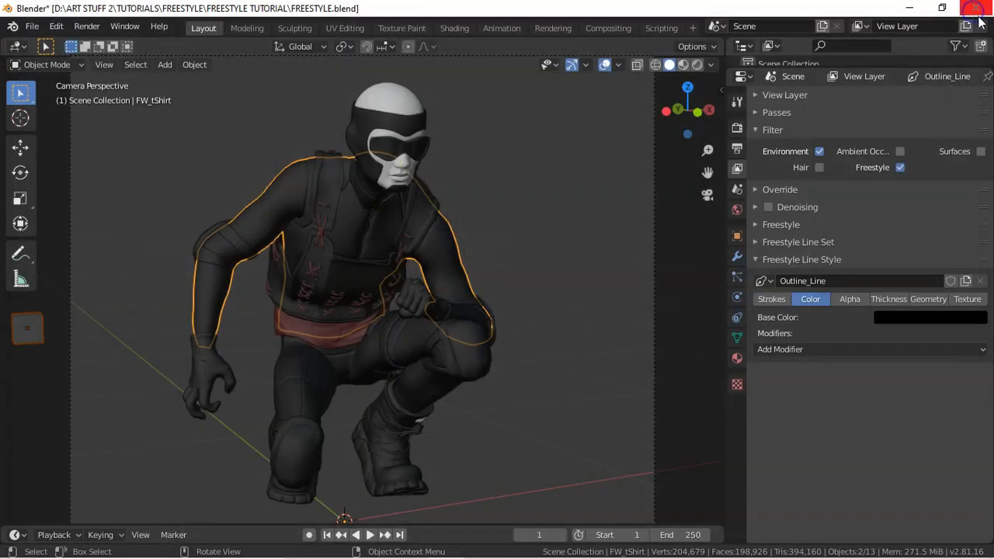
# - Render the image with Same Object chaining enabled in the Outline_Line style's stroke settings
pyautogui.click(781, 300)
pyautogui.doubleClick(880, 336)
pyautogui.press('F12')
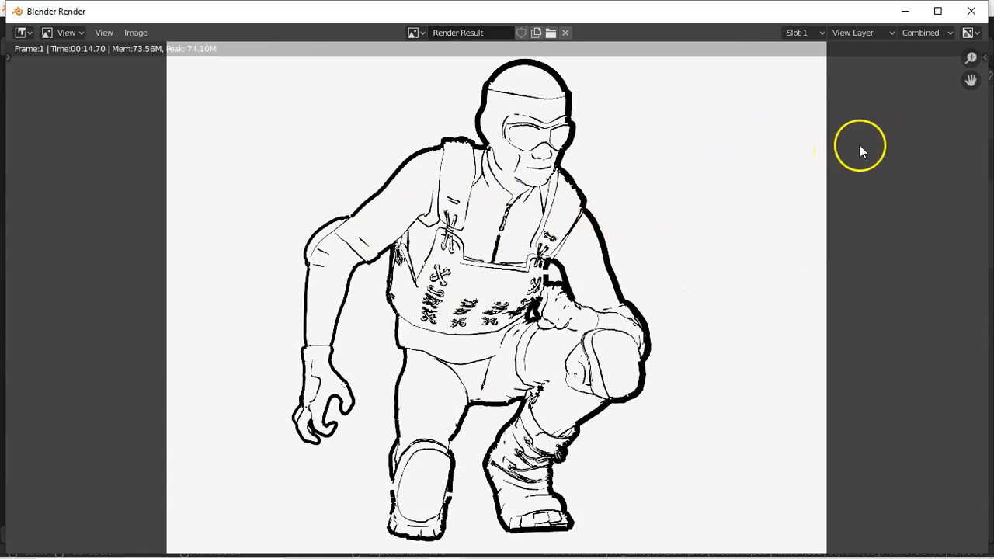
pyautogui.click(972, 11)
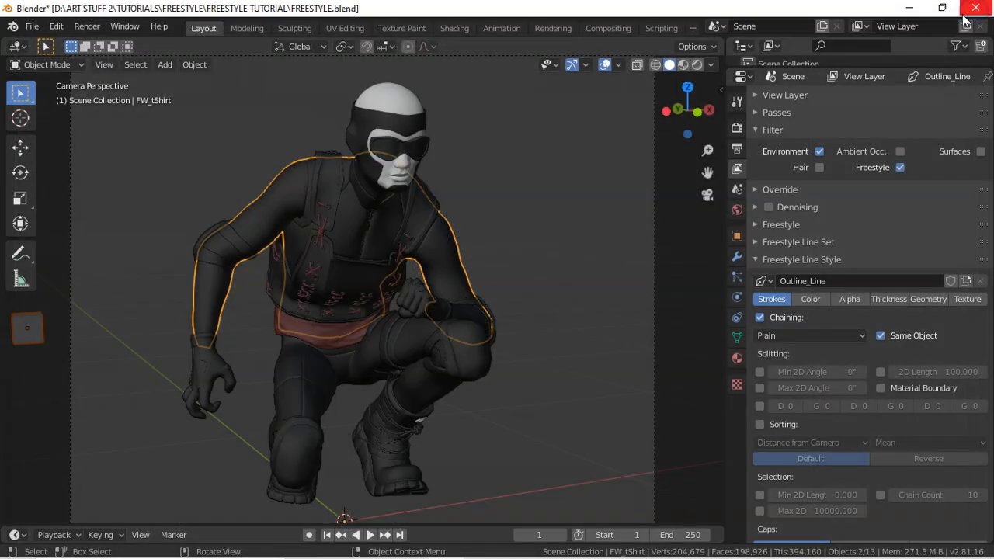
# - Add a Polygonization geometry modifier to the Outline_Line style and test-render its effect
pyautogui.click(926, 300)
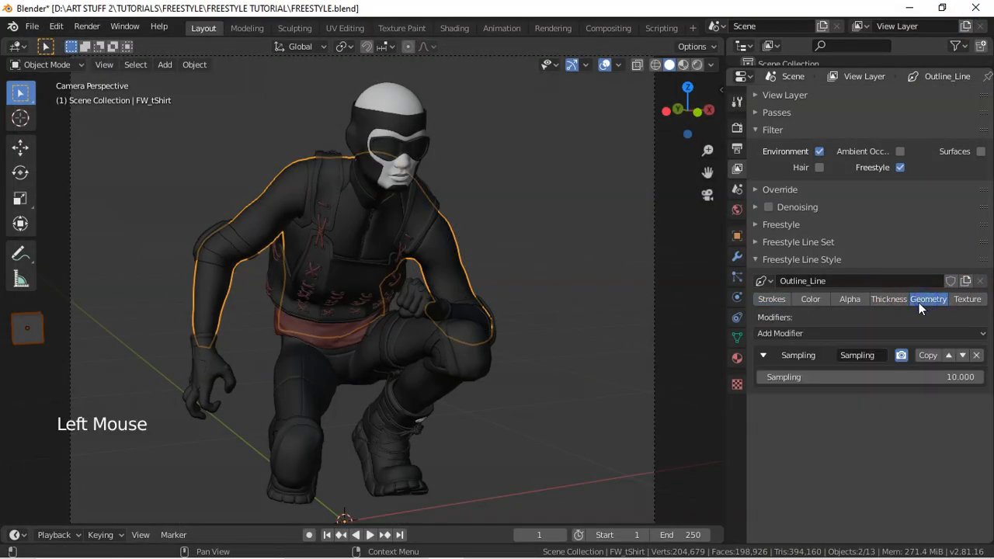
pyautogui.click(850, 334)
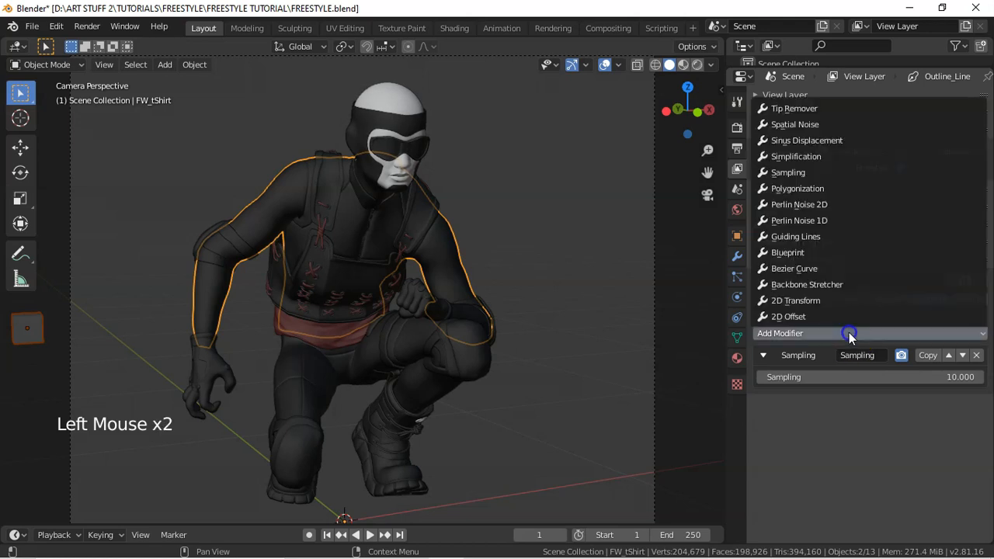
pyautogui.click(827, 190)
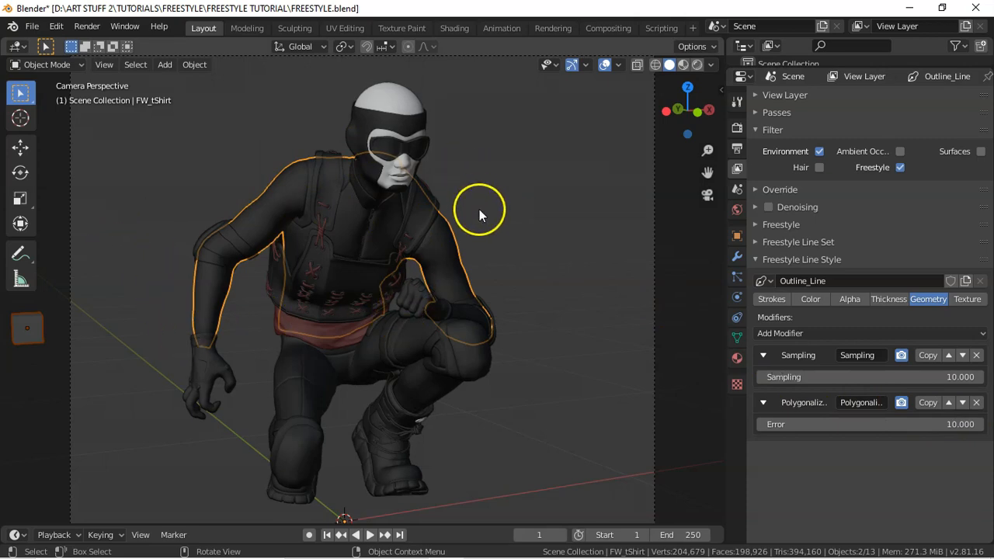
pyautogui.press('F12')
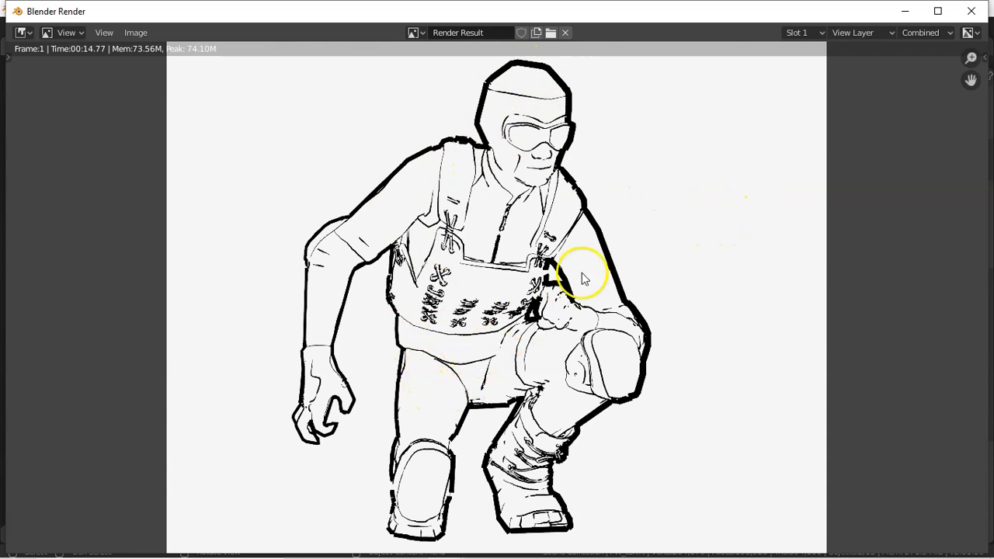
pyautogui.click(972, 12)
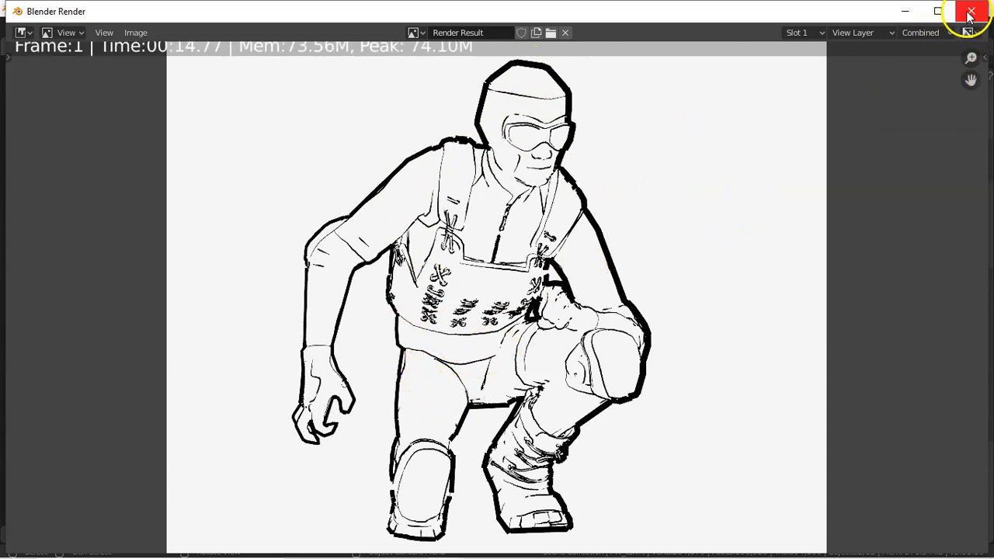
pyautogui.click(968, 12)
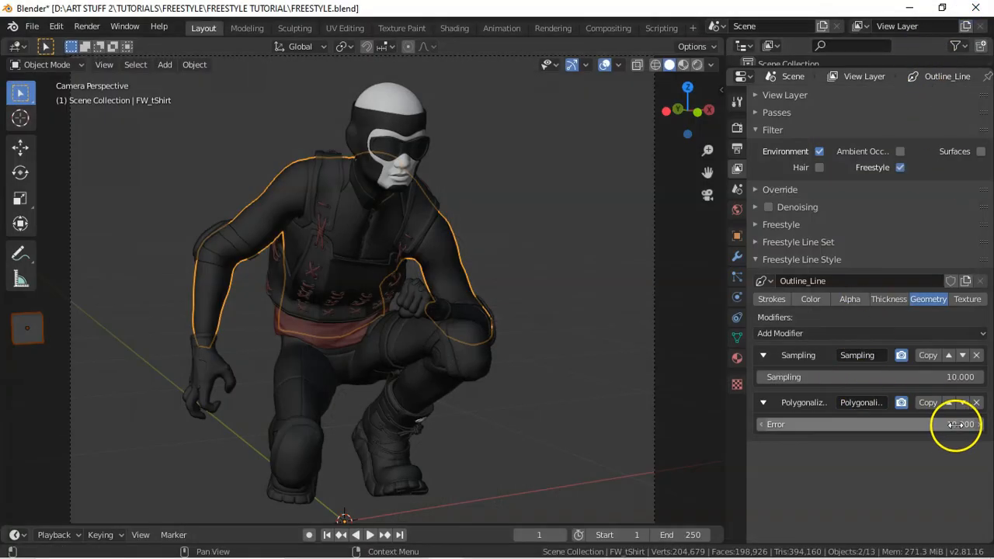
# - Set the Polygonization modifier's Error to 4
pyautogui.click(949, 425)
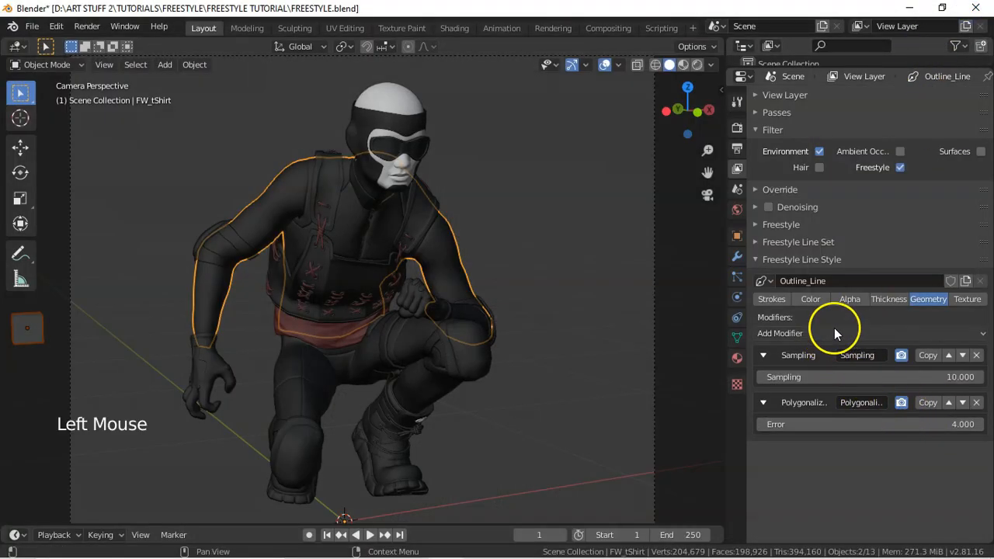
# - Set the Outline_Line distance thickness modifier's Value Min to 3 and Value Max to 22, and test-render the result
pyautogui.click(885, 298)
pyautogui.click(841, 510)
pyautogui.write('3')
pyautogui.click(960, 511)
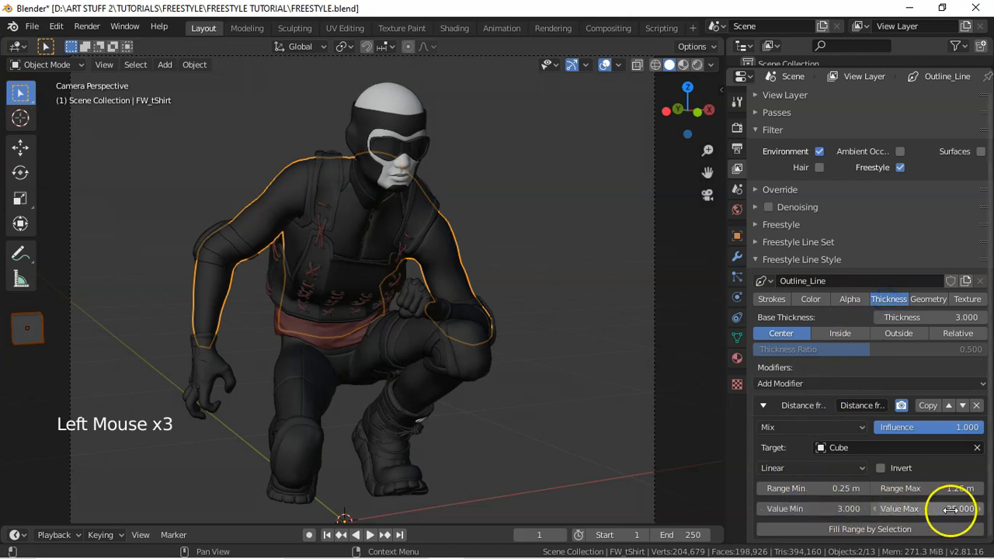
pyautogui.write('2')
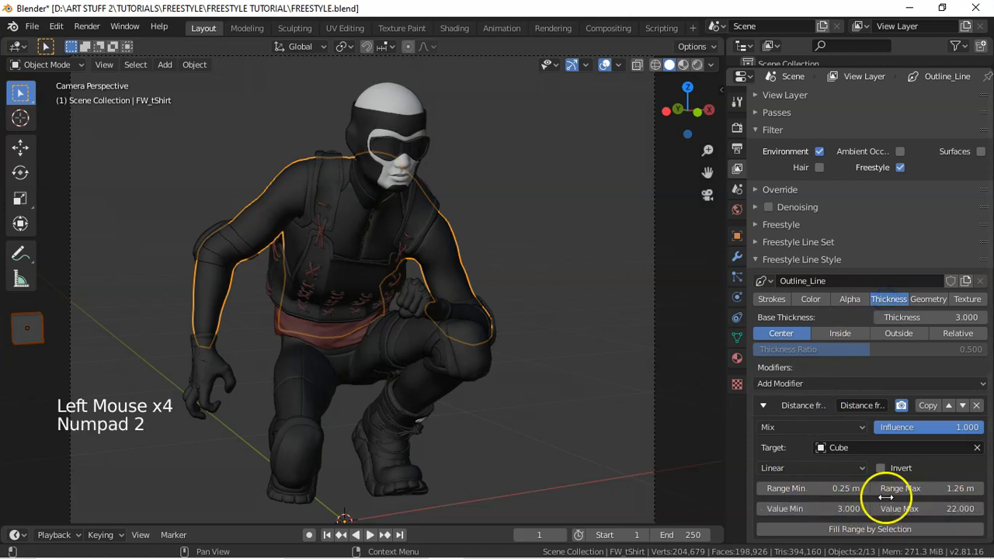
pyautogui.press('F12')
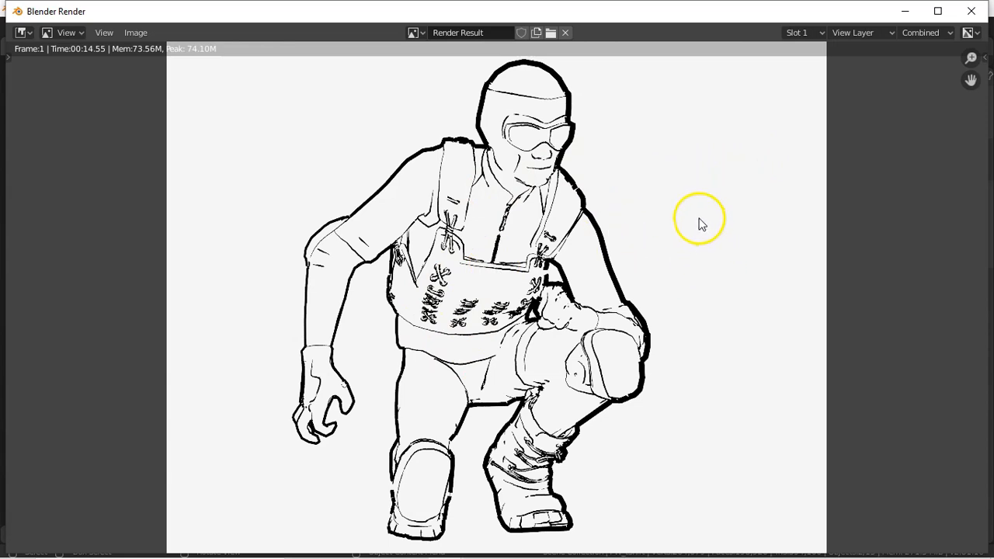
pyautogui.click(971, 11)
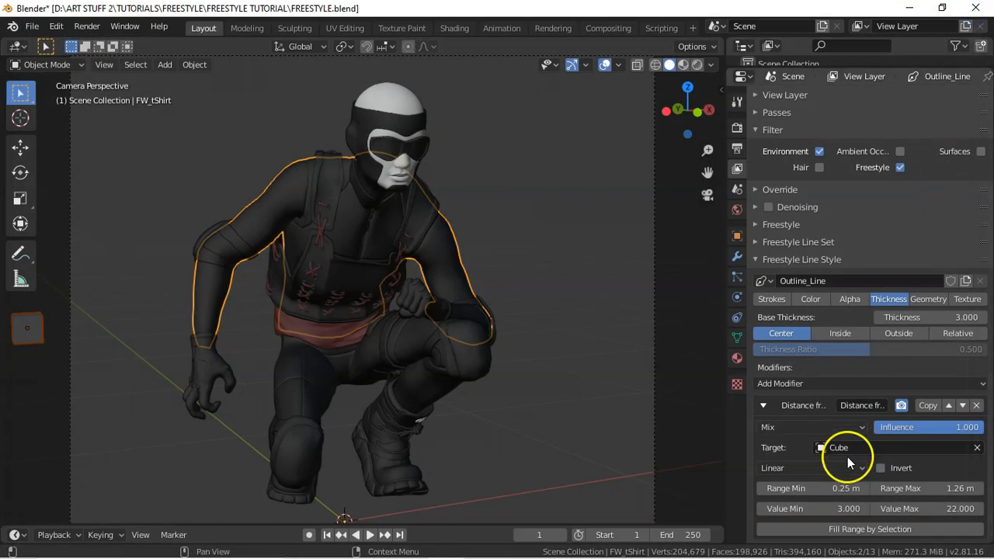
# - Set the distance thickness modifier's Value Max to 18 and Value Min to 2.5
pyautogui.click(955, 509)
pyautogui.write('18')
pyautogui.press('Return')
pyautogui.click(847, 510)
pyautogui.press('Return')
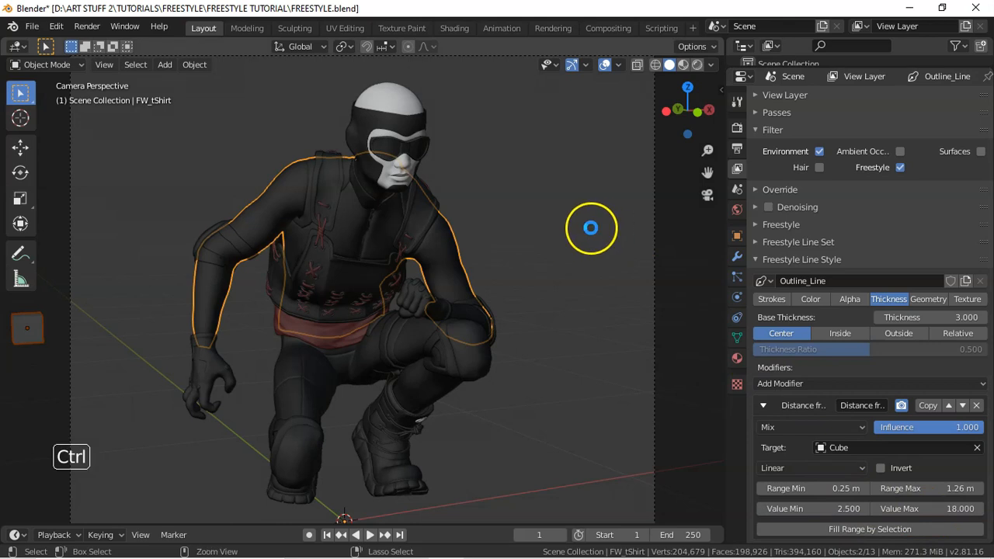
# - Save the file and test-render the adjusted outline thickness
pyautogui.hotkey('ctrl', 's')
pyautogui.press('F12')
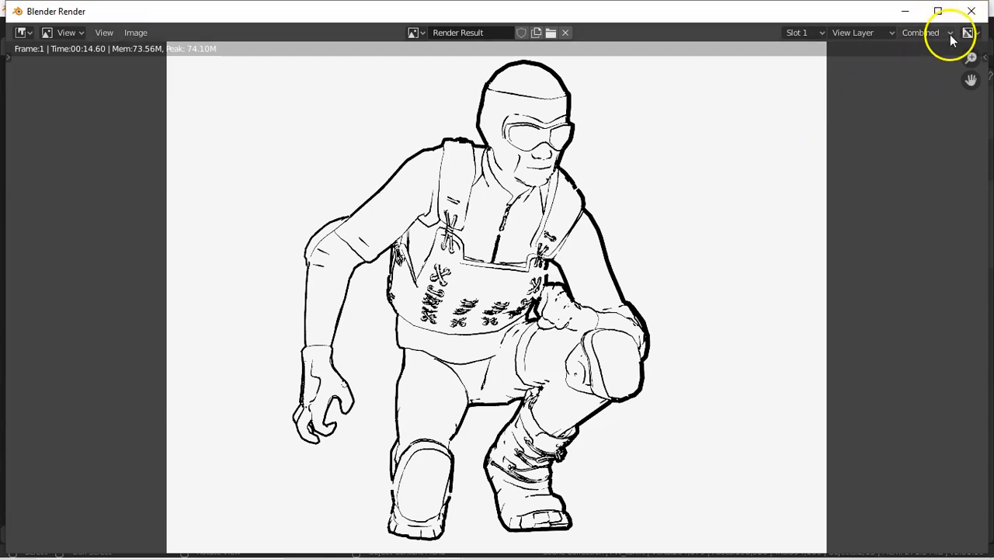
pyautogui.click(971, 11)
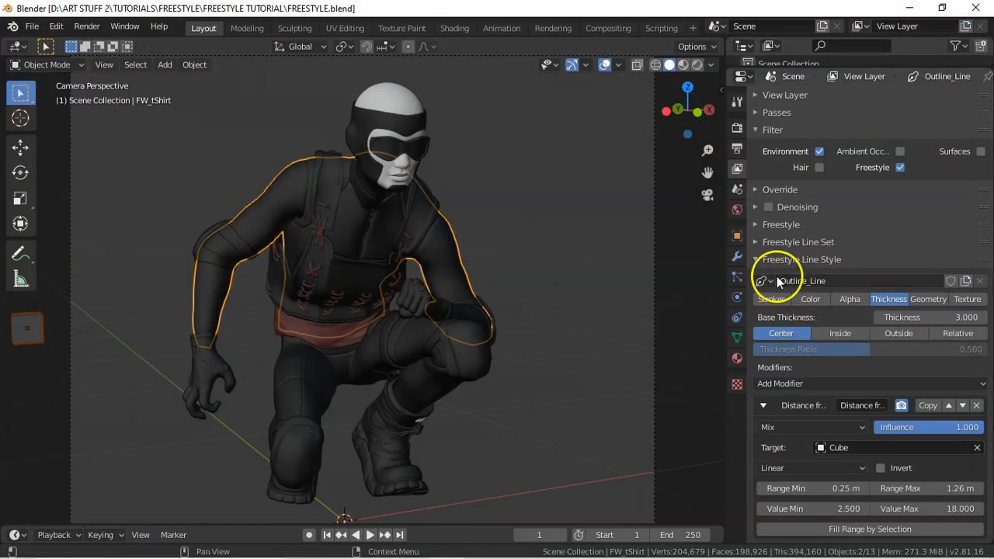
# - Test-render the Outline line set with the Contour edge type enabled, turn Contour back off and save the file
pyautogui.click(755, 244)
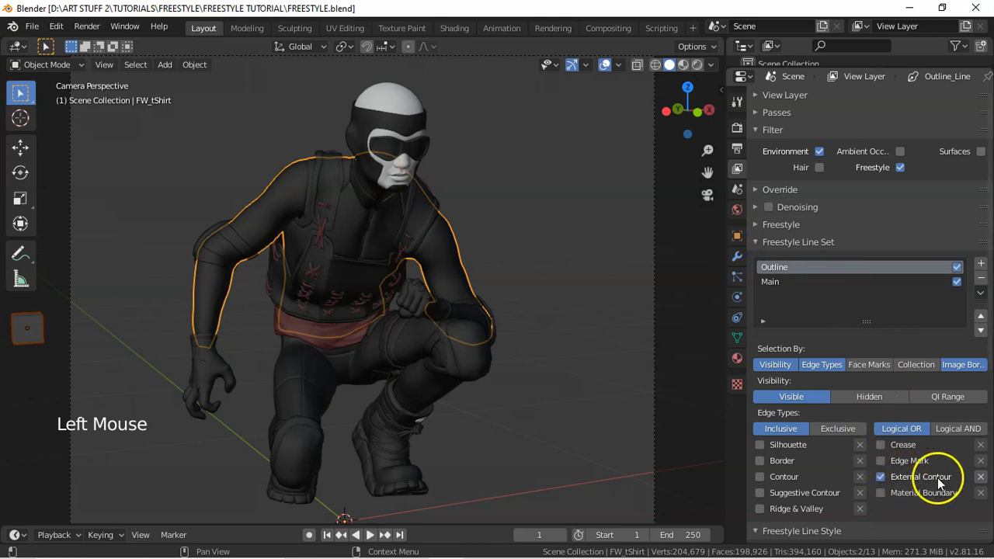
pyautogui.click(760, 477)
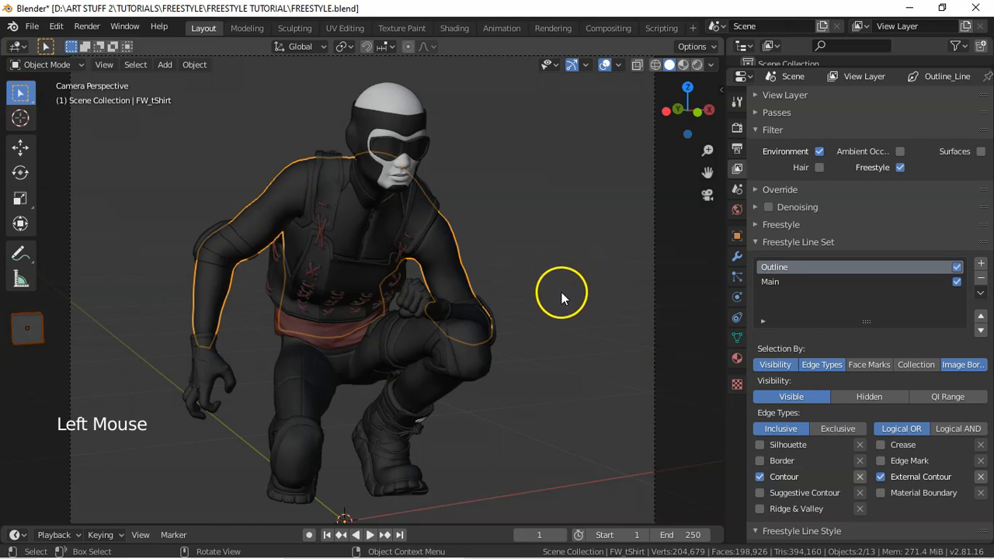
pyautogui.press('F12')
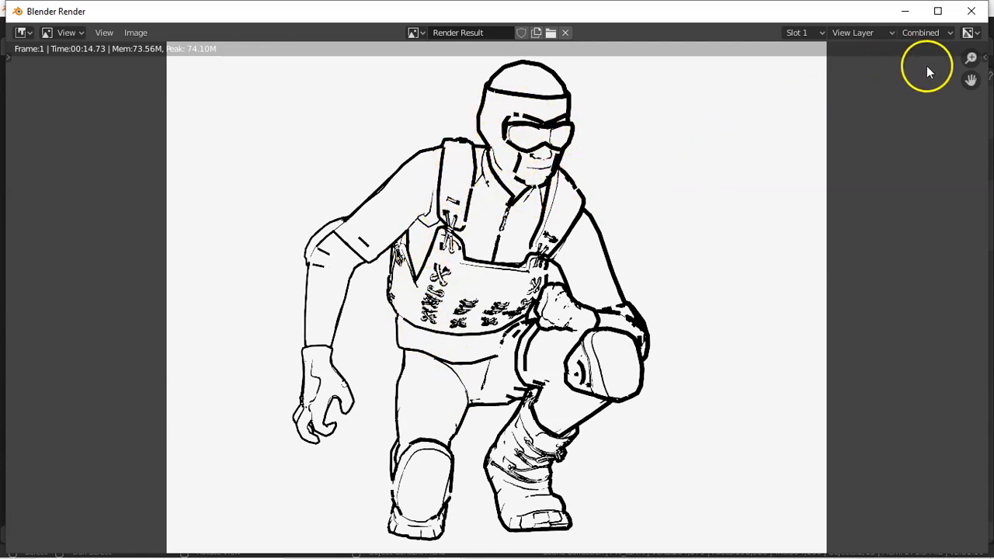
pyautogui.click(971, 11)
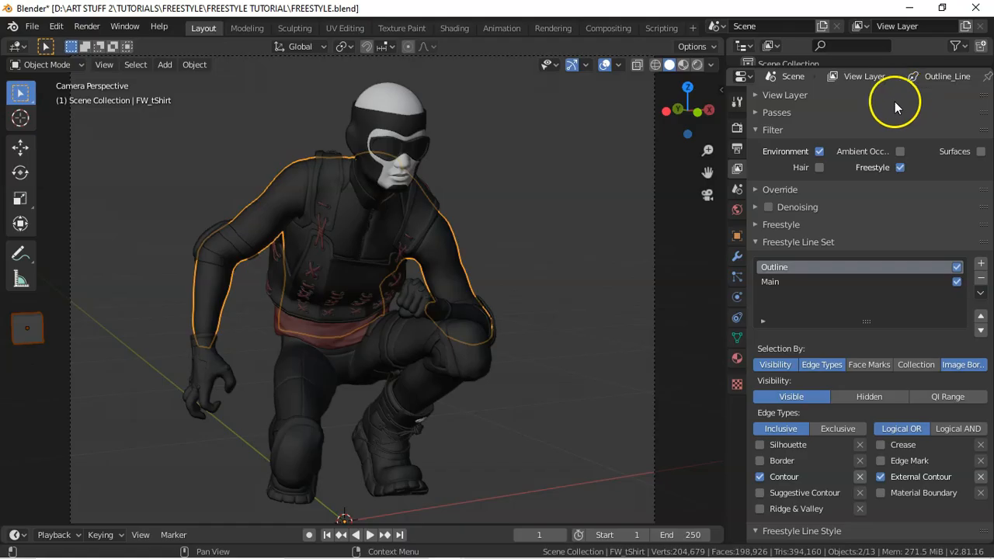
pyautogui.click(760, 476)
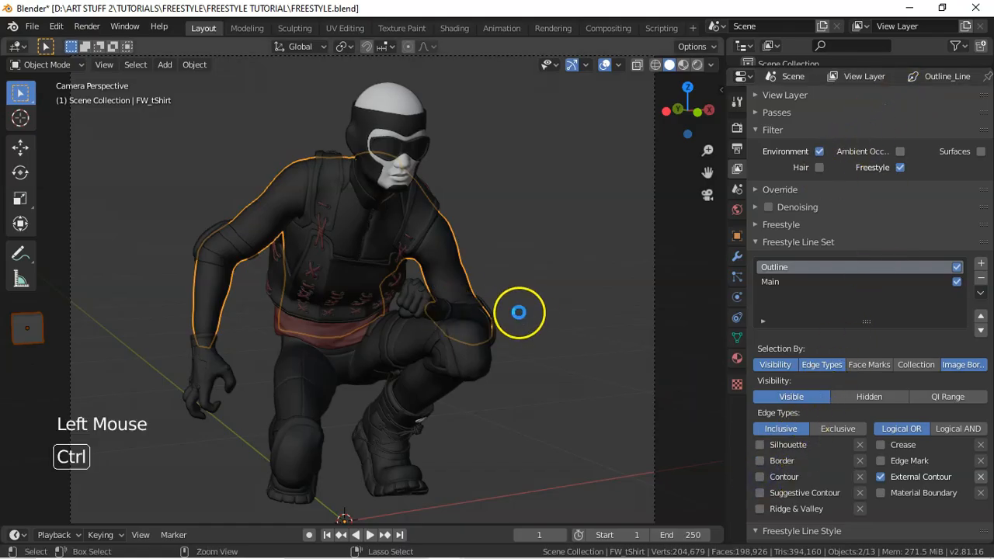
pyautogui.hotkey('ctrl', 's')
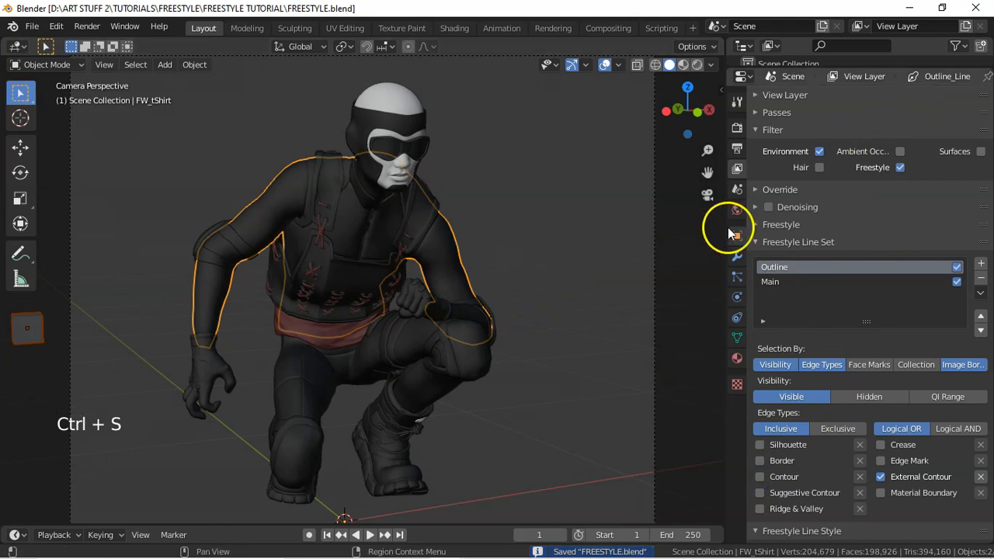
# - With the Main line set active, edit the Genesis head mesh in edge mode and select only the 1_Lip material's geometry
pyautogui.click(773, 283)
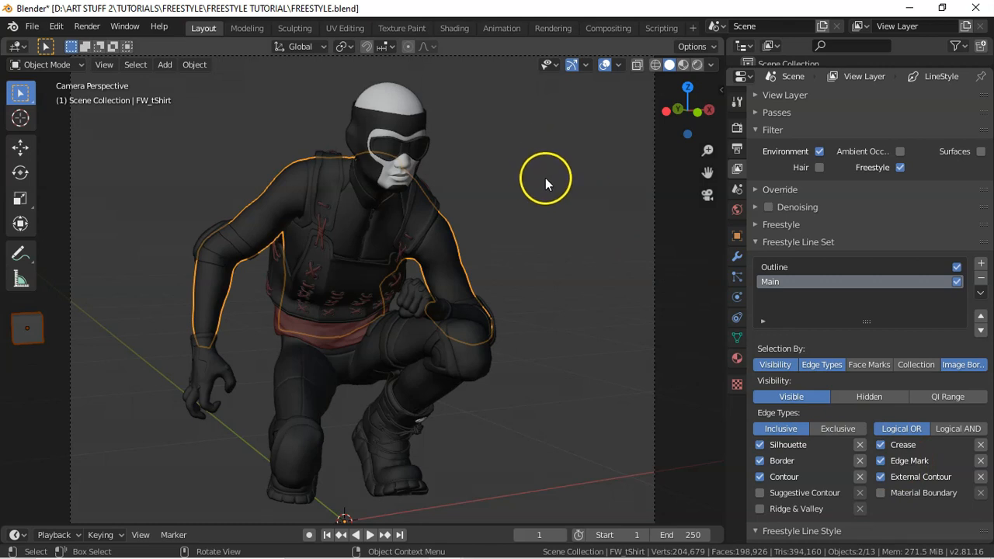
pyautogui.click(398, 96)
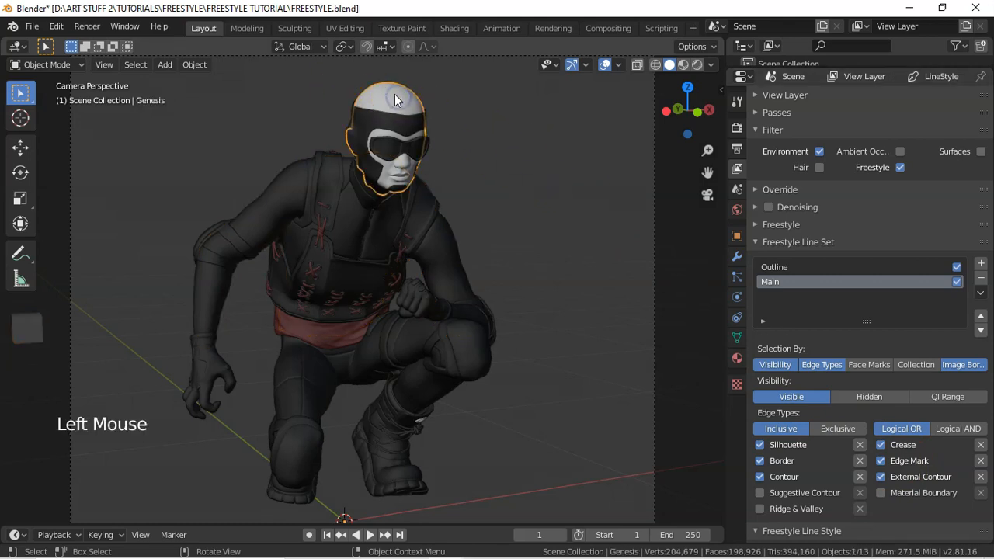
pyautogui.press('Tab')
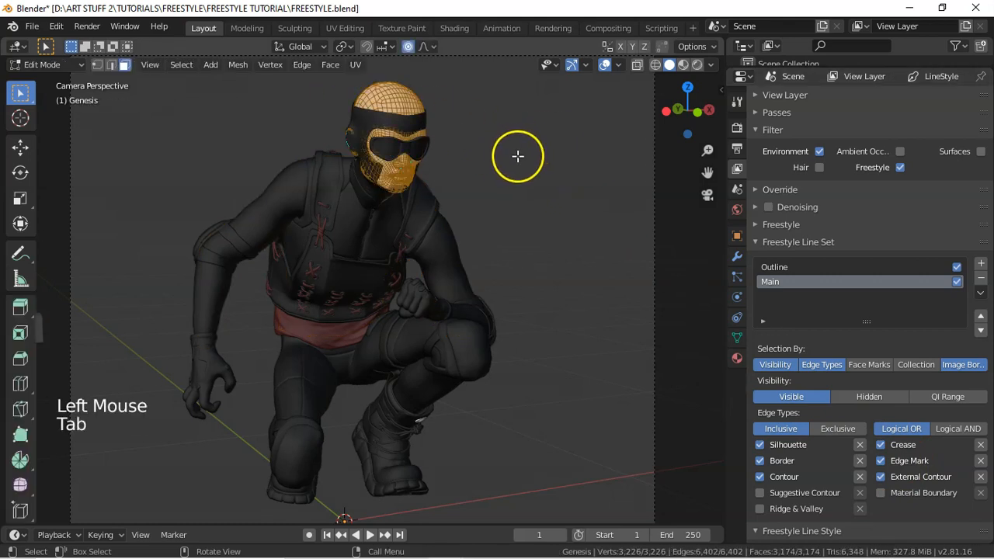
pyautogui.press('a')
pyautogui.press('a')
pyautogui.press('a')
pyautogui.click(736, 362)
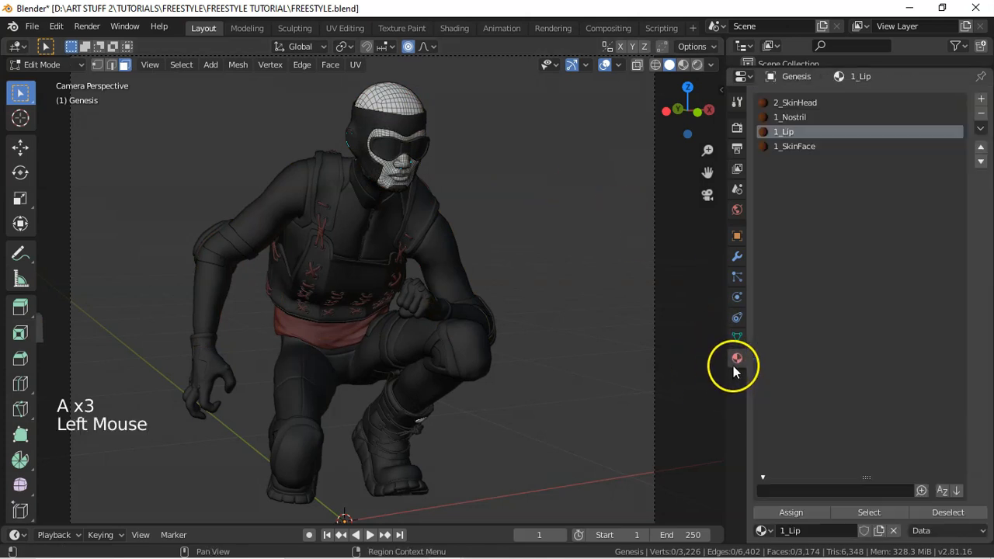
pyautogui.click(111, 64)
pyautogui.click(864, 513)
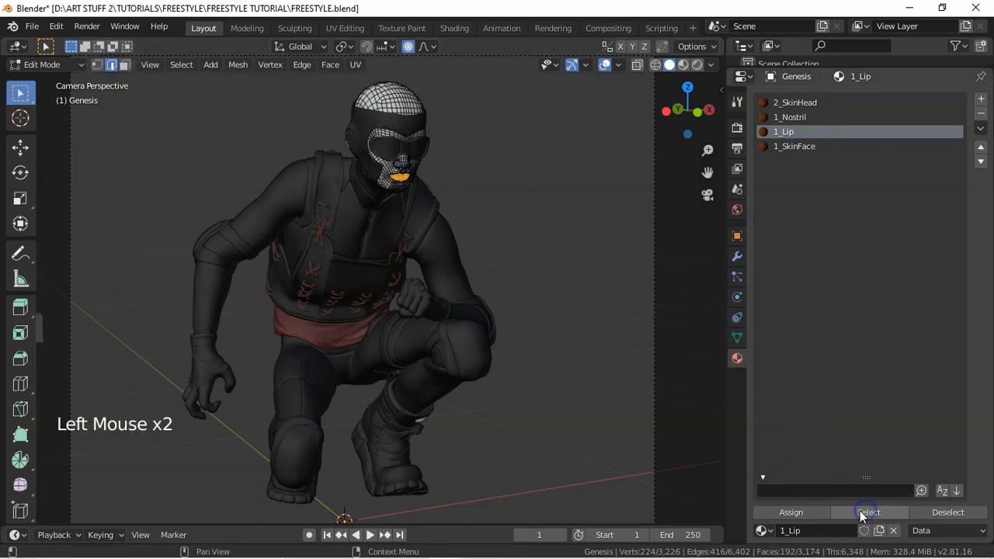
pyautogui.press('KP_Decimal')
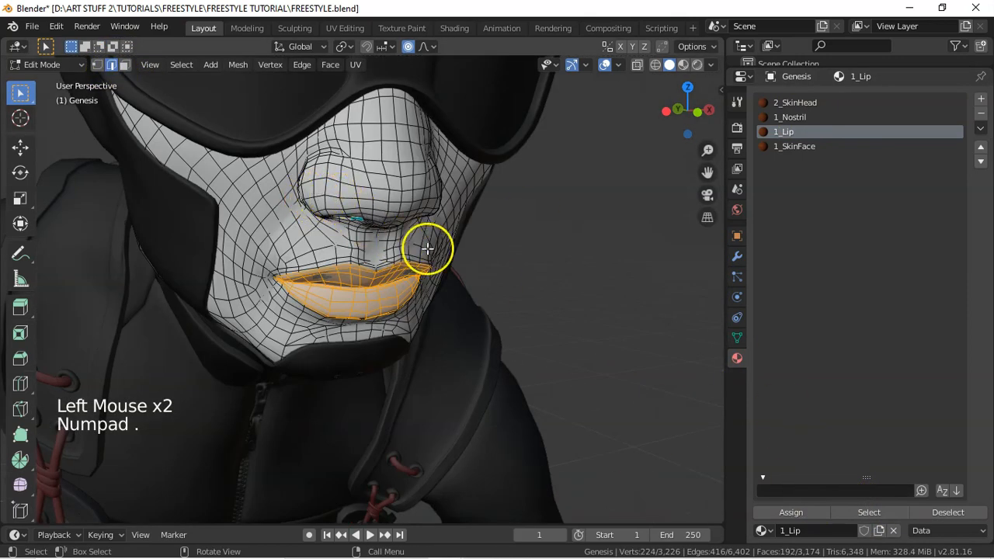
# - Mark the edge loop around the outer border of the lips as Freestyle edges and clear the selection
pyautogui.moveTo(399, 255); pyautogui.dragTo(362, 215, button='middle')
pyautogui.press('alt')
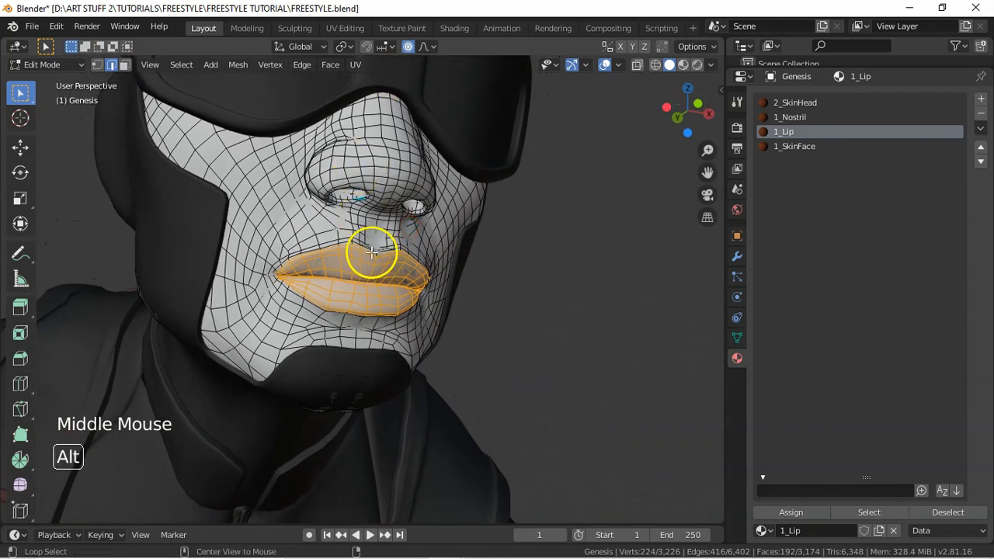
pyautogui.keyDown('alt'); pyautogui.click(368, 249); pyautogui.keyUp('alt')
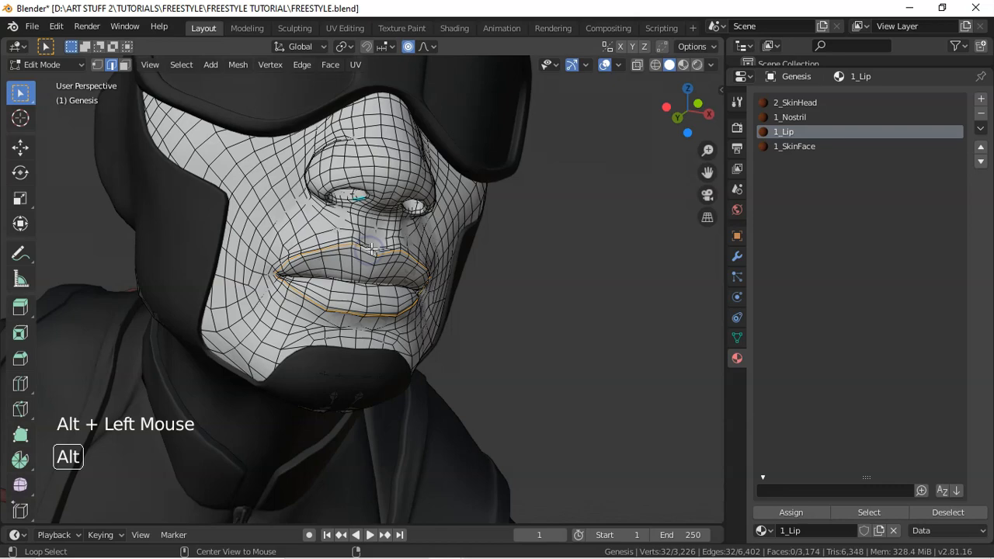
pyautogui.moveTo(460, 263); pyautogui.dragTo(454, 284, button='middle')
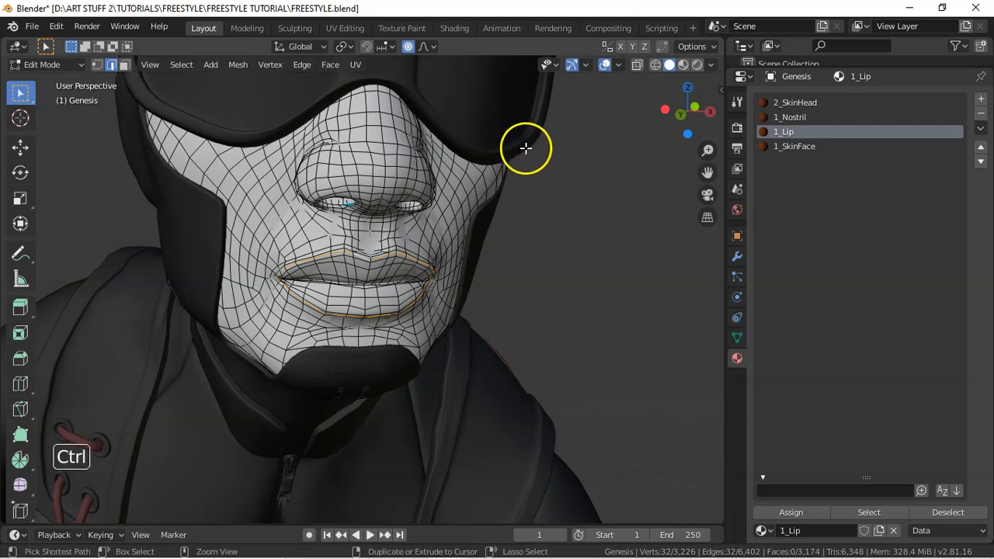
pyautogui.hotkey('ctrl', 'e')
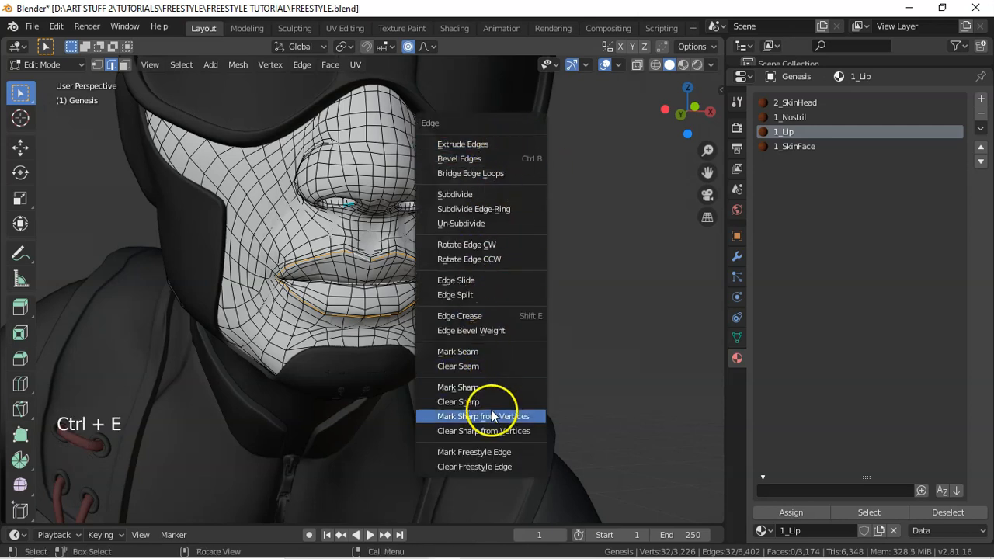
pyautogui.click(491, 452)
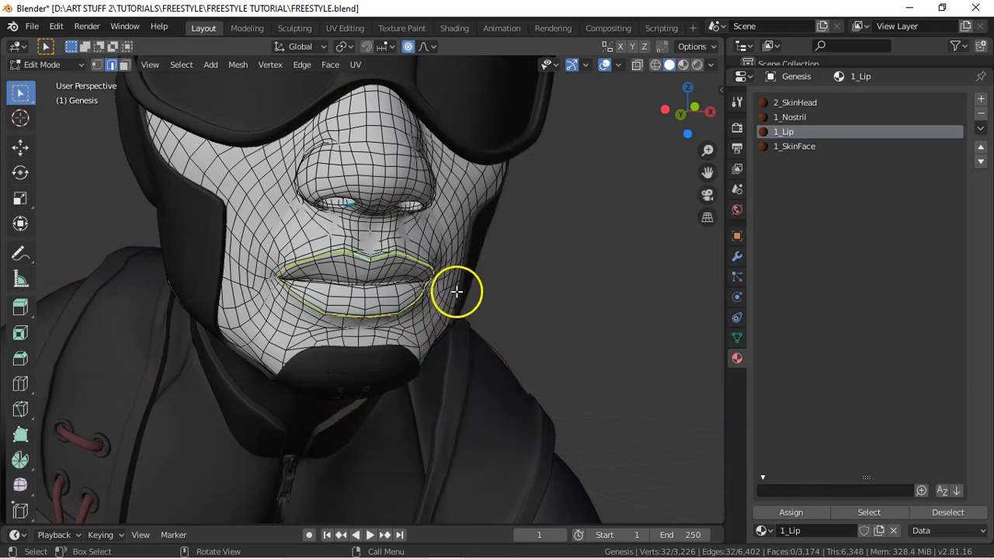
pyautogui.moveTo(455, 284); pyautogui.dragTo(493, 265, button='middle')
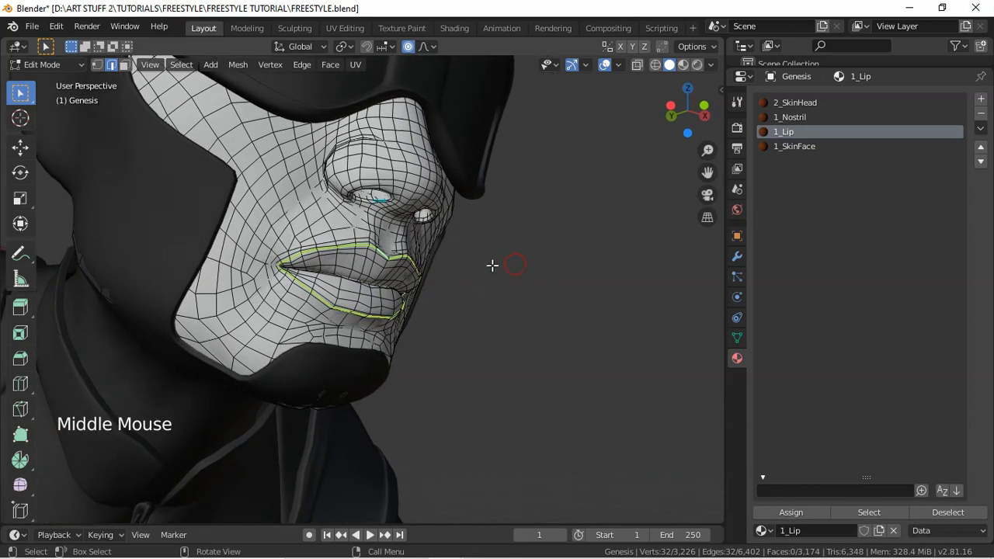
pyautogui.press('a')
pyautogui.press('a')
pyautogui.press('a')
# - Mark the curved edge loop on the chin below the lower lip as Freestyle edges and clear the selection
pyautogui.moveTo(366, 272); pyautogui.dragTo(433, 282, button='middle')
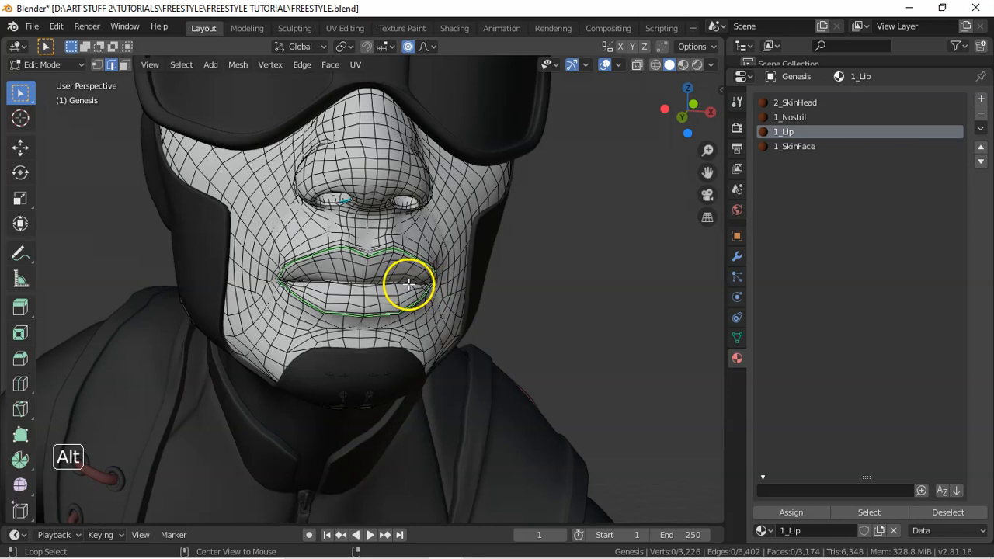
pyautogui.keyDown('alt'); pyautogui.click(323, 272); pyautogui.keyUp('alt')
pyautogui.moveTo(477, 297); pyautogui.dragTo(542, 299, button='middle')
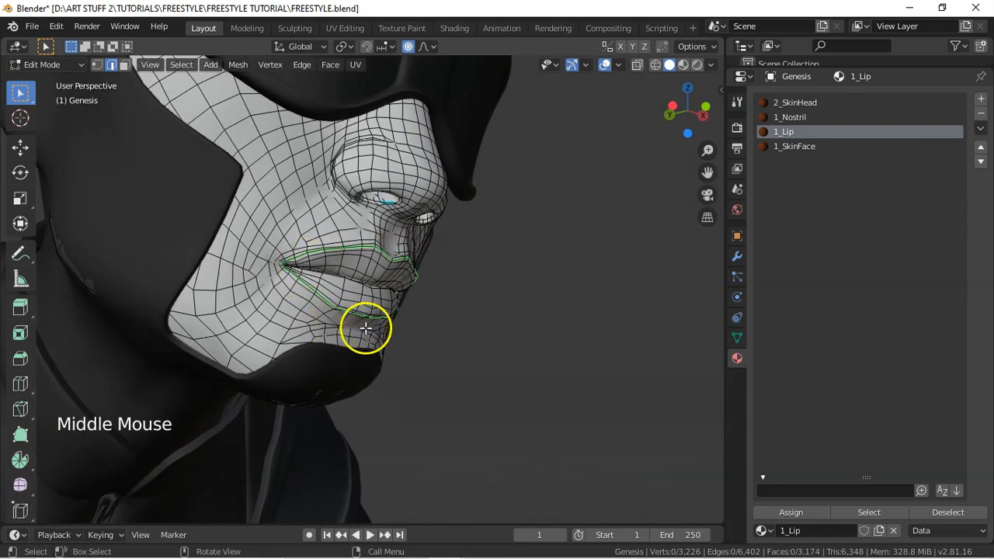
pyautogui.keyDown('alt'); pyautogui.click(303, 327); pyautogui.keyUp('alt')
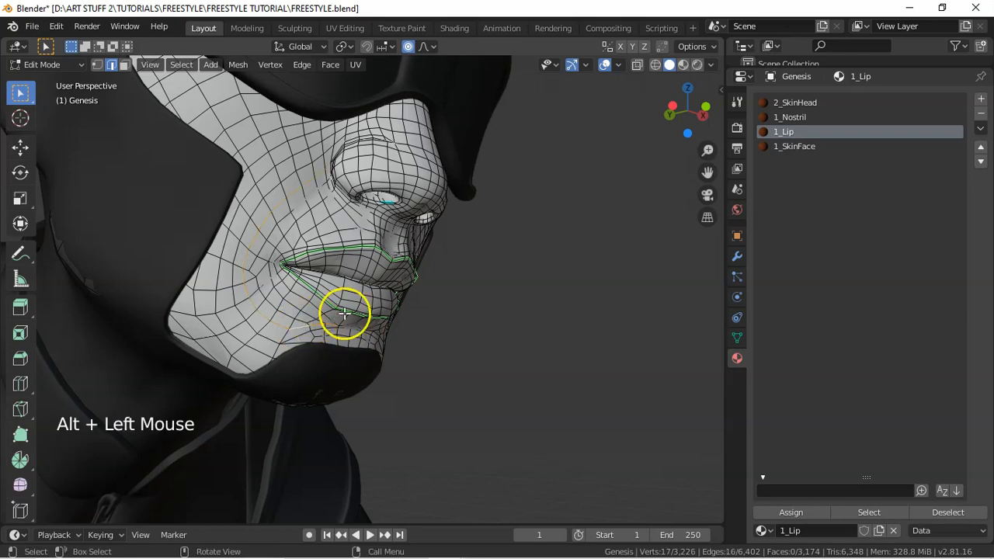
pyautogui.moveTo(400, 316)
pyautogui.mouseDown(button='middle')
pyautogui.moveTo(318, 321)
pyautogui.moveTo(541, 322)
pyautogui.moveTo(395, 306)
pyautogui.moveTo(355, 316)
pyautogui.moveTo(493, 309)
pyautogui.mouseUp(button='middle')
pyautogui.keyDown('alt'); pyautogui.click(302, 344); pyautogui.keyUp('alt')
pyautogui.hotkey('ctrl', 'e')
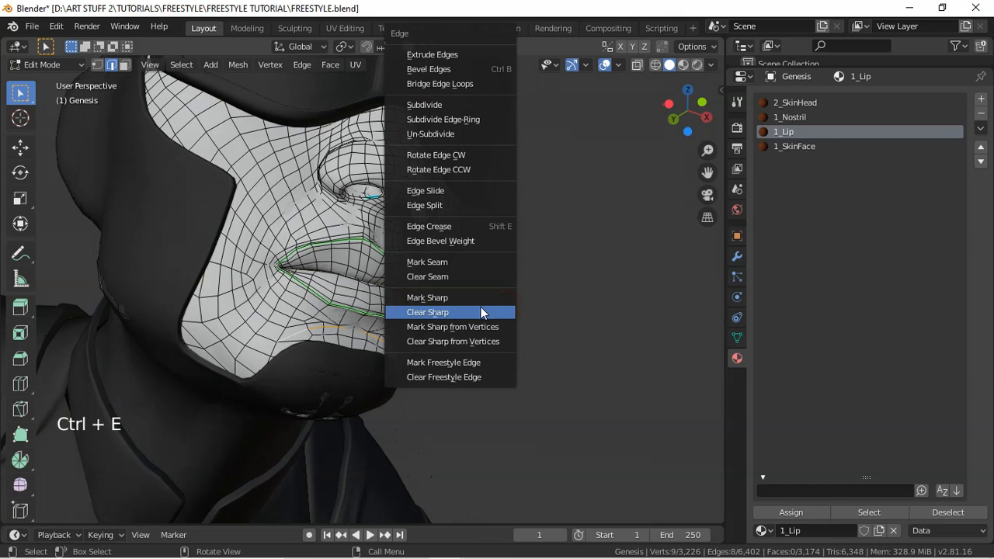
pyautogui.click(467, 363)
pyautogui.moveTo(459, 334); pyautogui.dragTo(453, 349, button='middle')
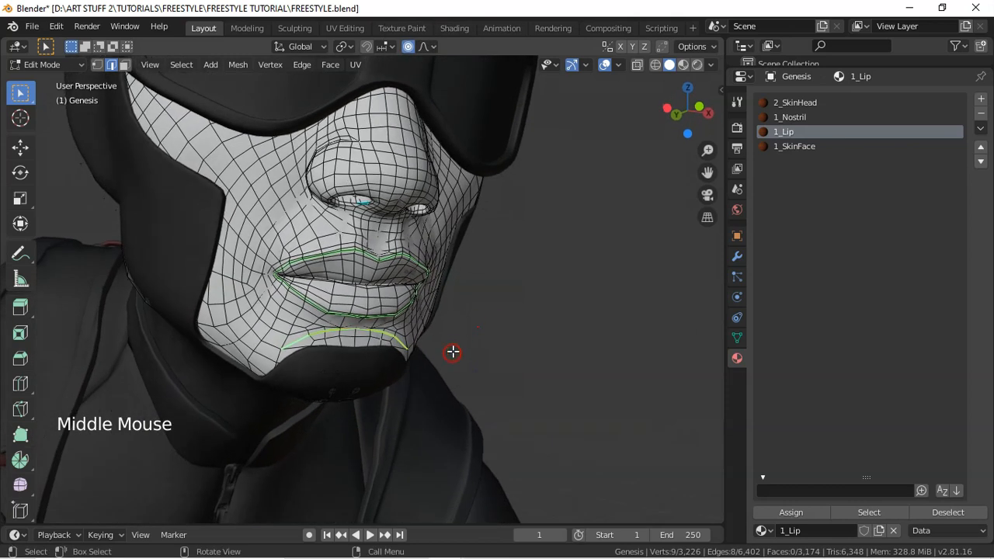
pyautogui.press('a')
pyautogui.press('a')
pyautogui.press('a')
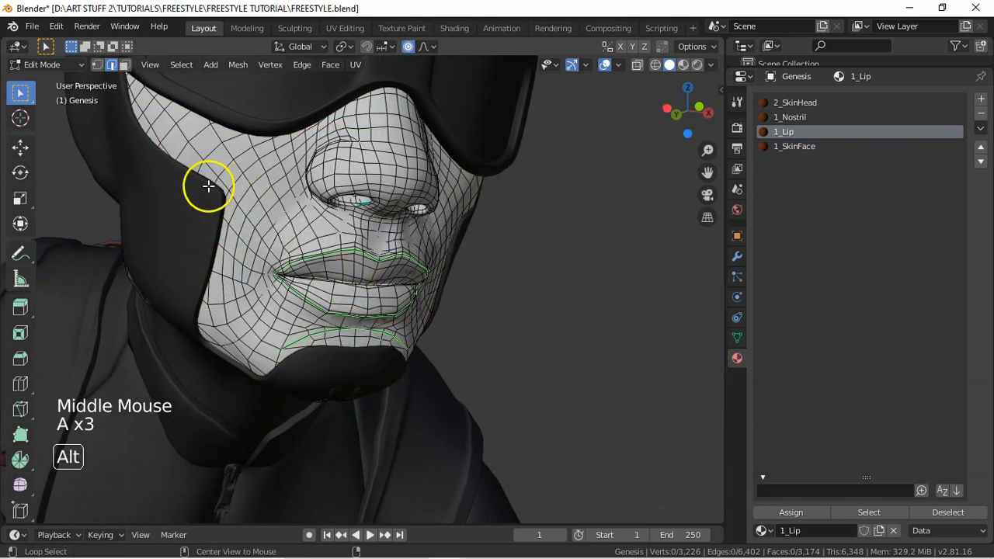
pyautogui.keyDown('alt'); pyautogui.click(217, 183); pyautogui.keyUp('alt')
pyautogui.press('a')
pyautogui.press('a')
pyautogui.press('a')
# - On the FW_HairMask balaclava, mark the edge loop around the face opening as Freestyle edges, clear the selection and leave mesh editing
pyautogui.press('Tab')
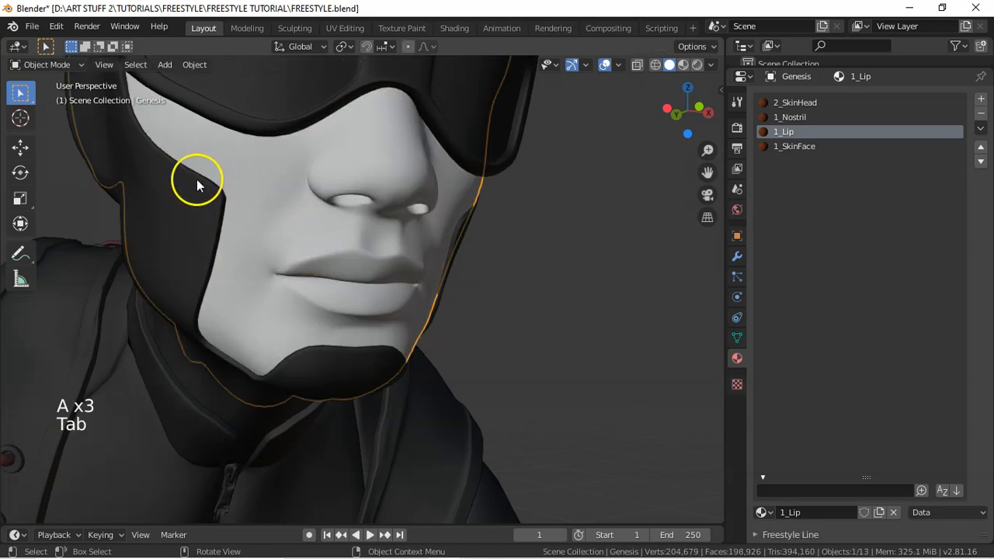
pyautogui.click(201, 181)
pyautogui.press('Tab')
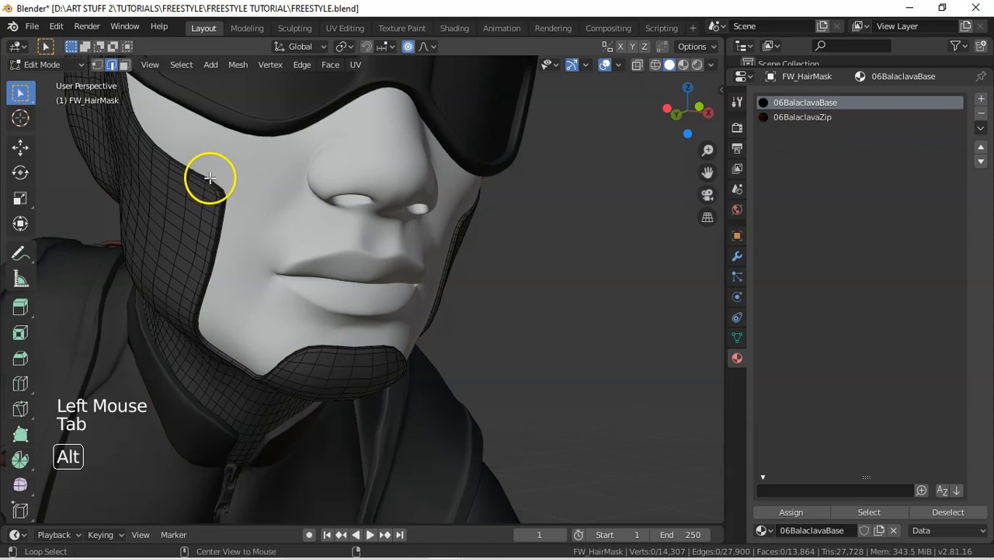
pyautogui.keyDown('alt'); pyautogui.click(210, 179); pyautogui.keyUp('alt')
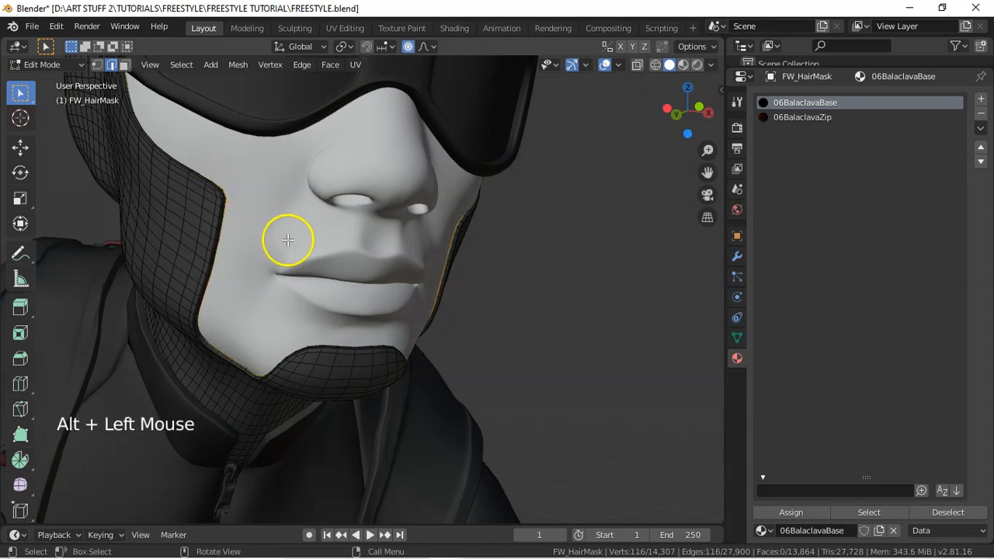
pyautogui.moveTo(288, 238); pyautogui.dragTo(343, 260, button='middle')
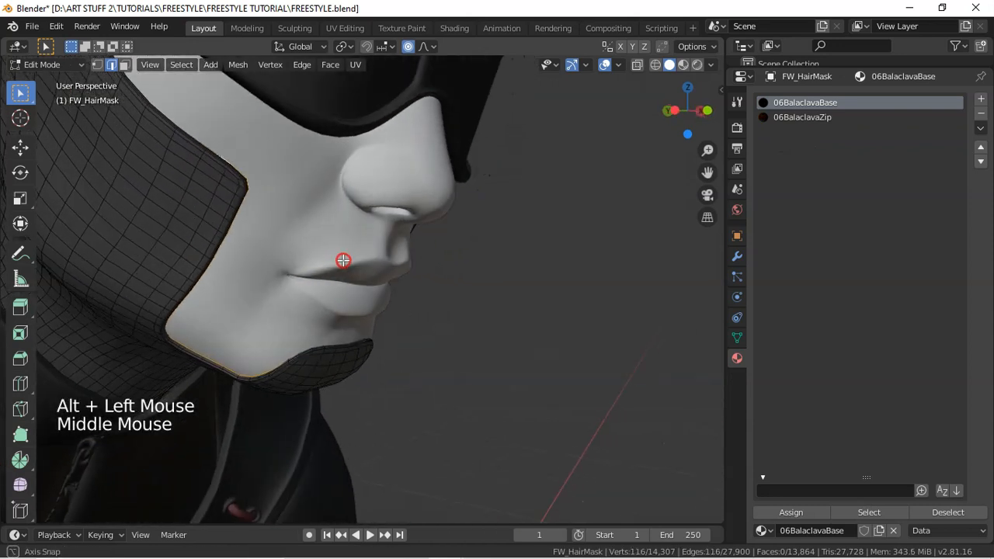
pyautogui.keyDown('alt'); pyautogui.click(217, 159); pyautogui.keyUp('alt')
pyautogui.press('KP_Decimal')
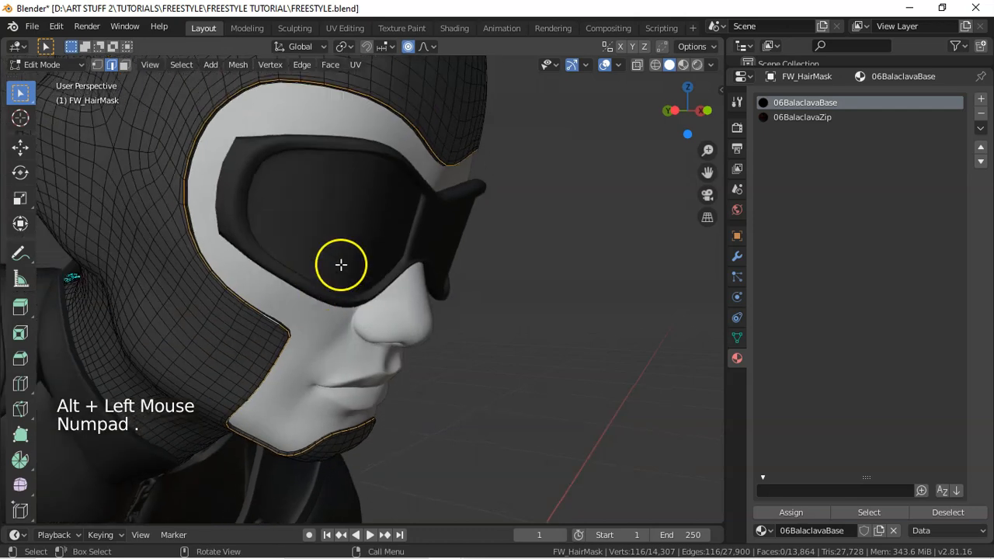
pyautogui.moveTo(394, 276); pyautogui.dragTo(390, 255, button='middle')
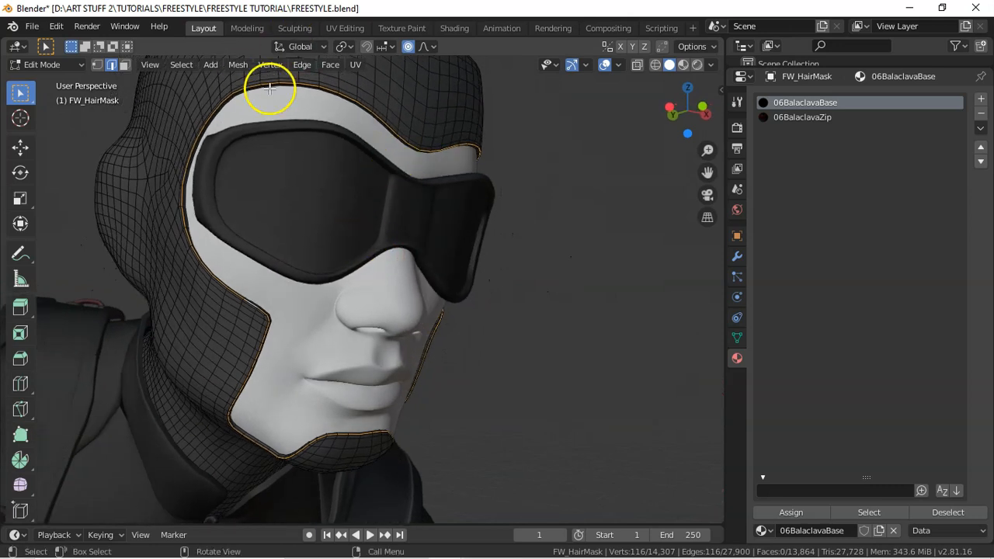
pyautogui.hotkey('ctrl', 'e')
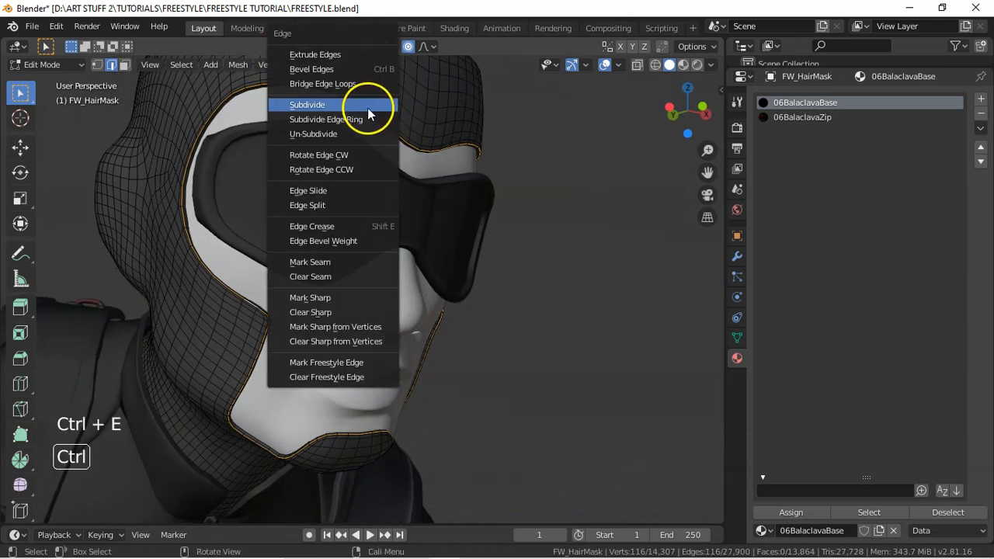
pyautogui.click(340, 366)
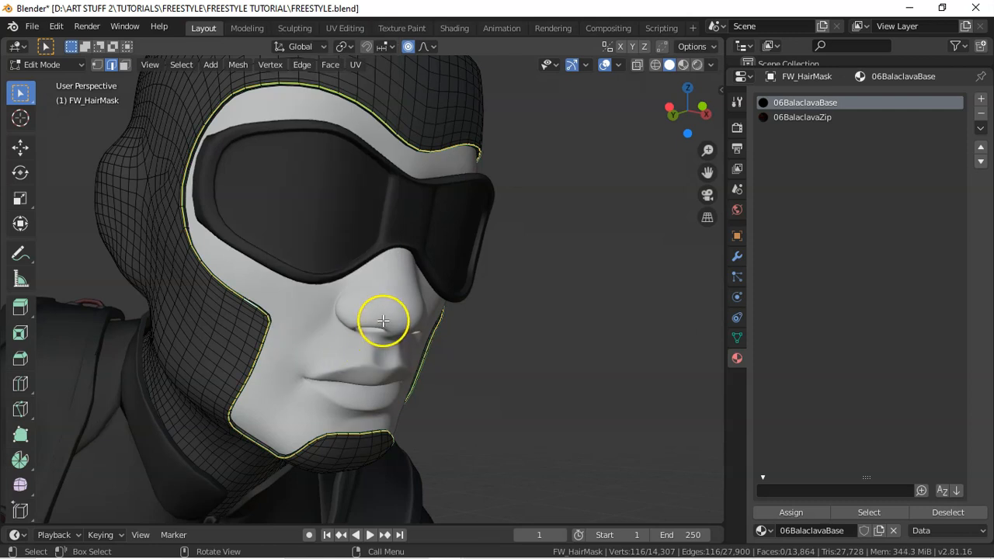
pyautogui.press('a')
pyautogui.press('a')
pyautogui.press('a')
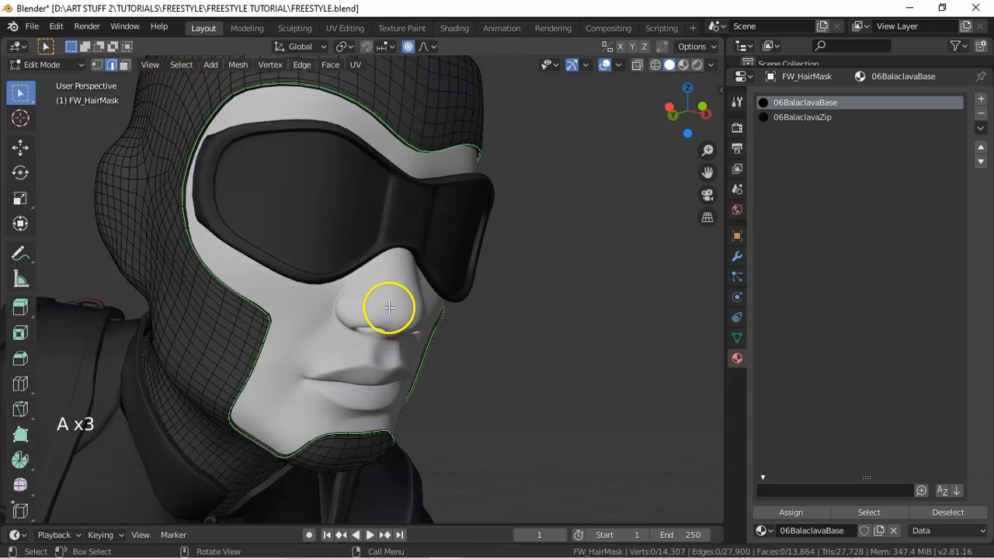
pyautogui.press('Tab')
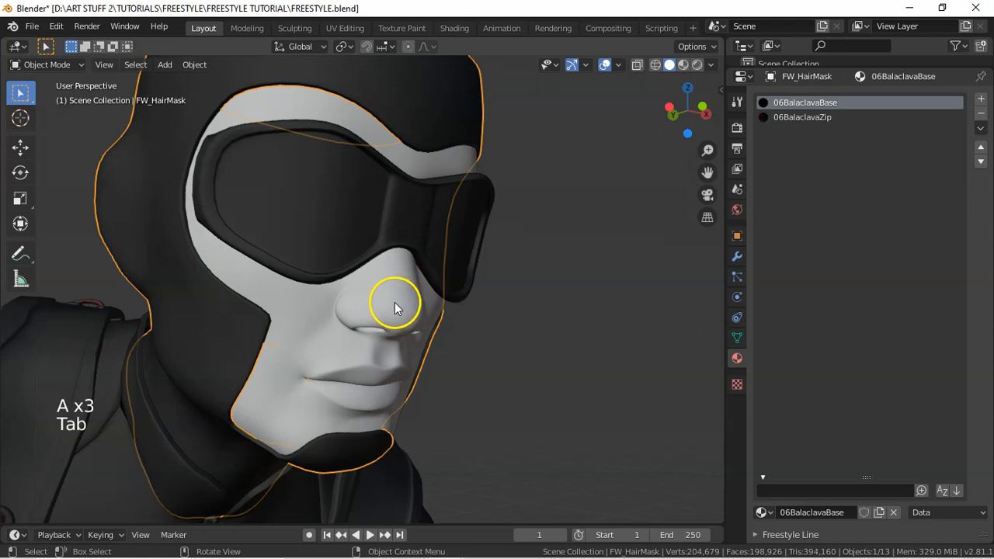
# - On the YoroiBreast vest, mark the edge loop along the inside of the right shoulder strap's raised border as Freestyle edges
pyautogui.press('KP_Decimal')
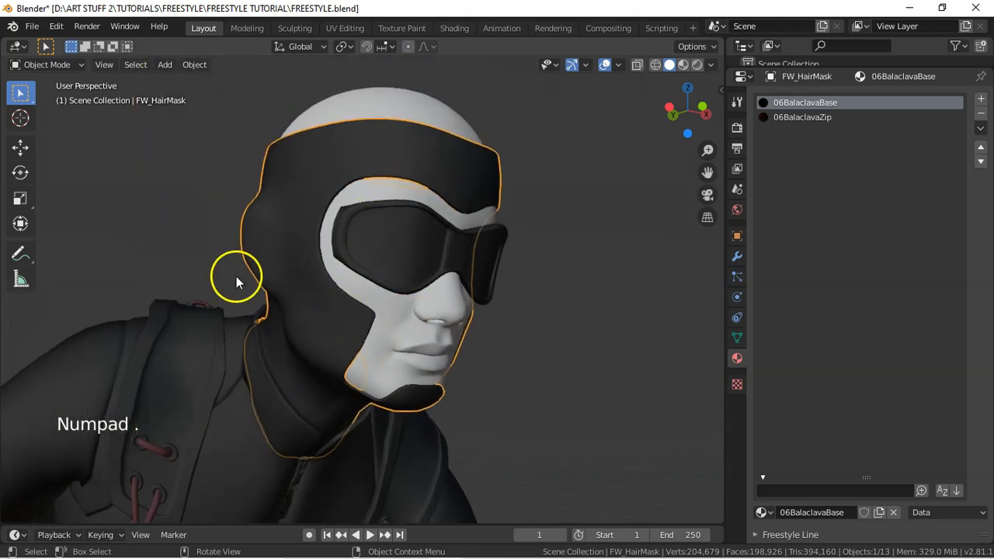
pyautogui.click(202, 336)
pyautogui.press('Tab')
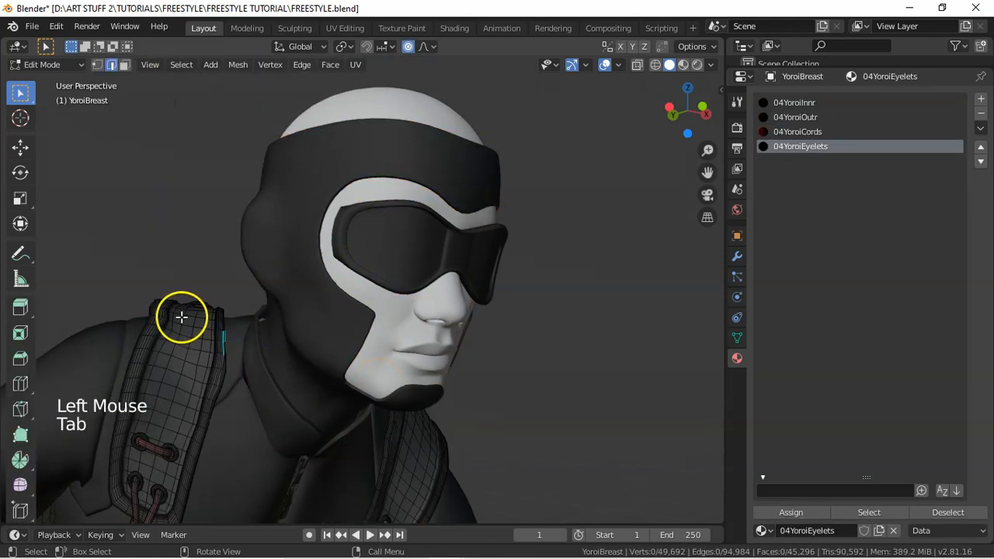
pyautogui.keyDown('alt'); pyautogui.click(163, 315); pyautogui.keyUp('alt')
pyautogui.keyDown('alt'); pyautogui.click(166, 321); pyautogui.keyUp('alt')
pyautogui.press('KP_Decimal')
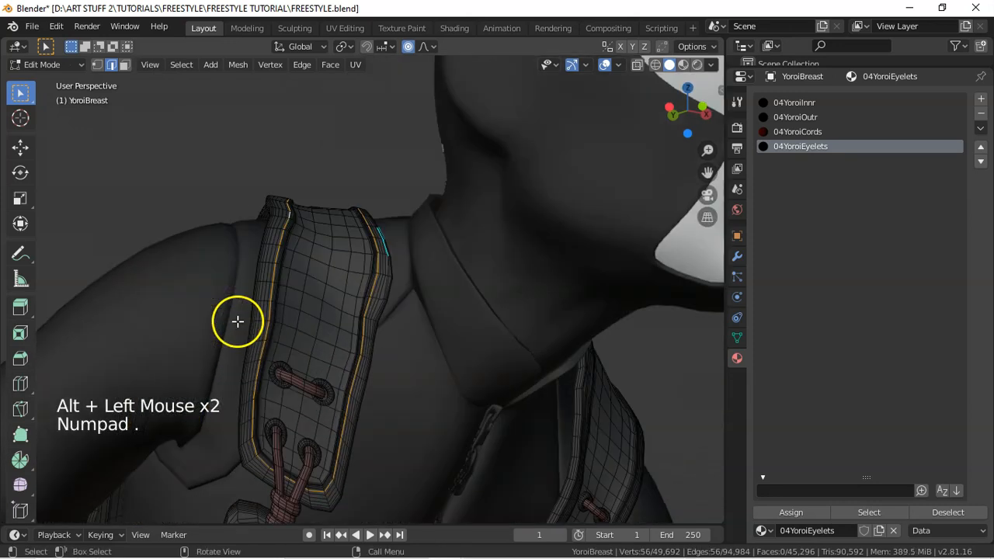
pyautogui.moveTo(355, 338); pyautogui.dragTo(377, 279, button='middle')
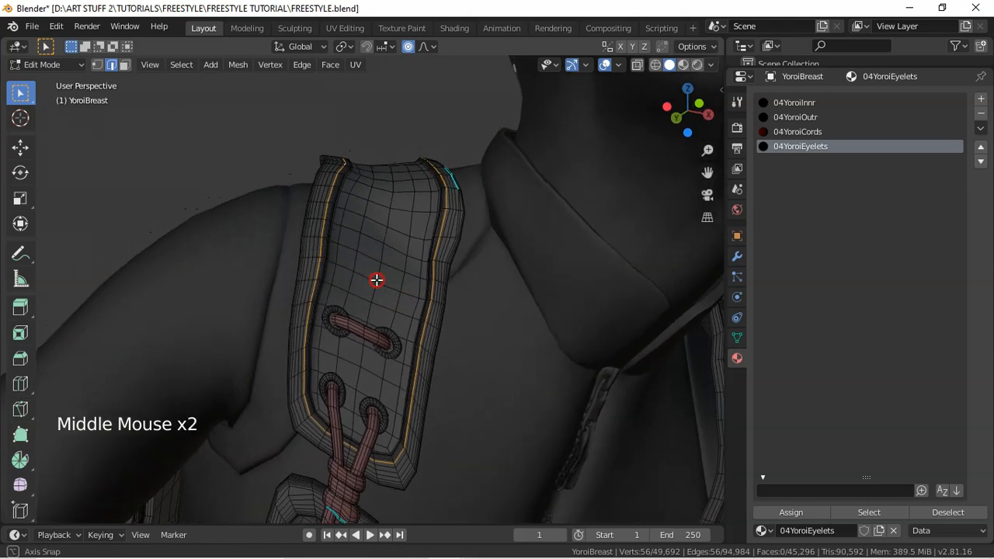
pyautogui.keyDown('alt'); pyautogui.click(312, 313); pyautogui.keyUp('alt')
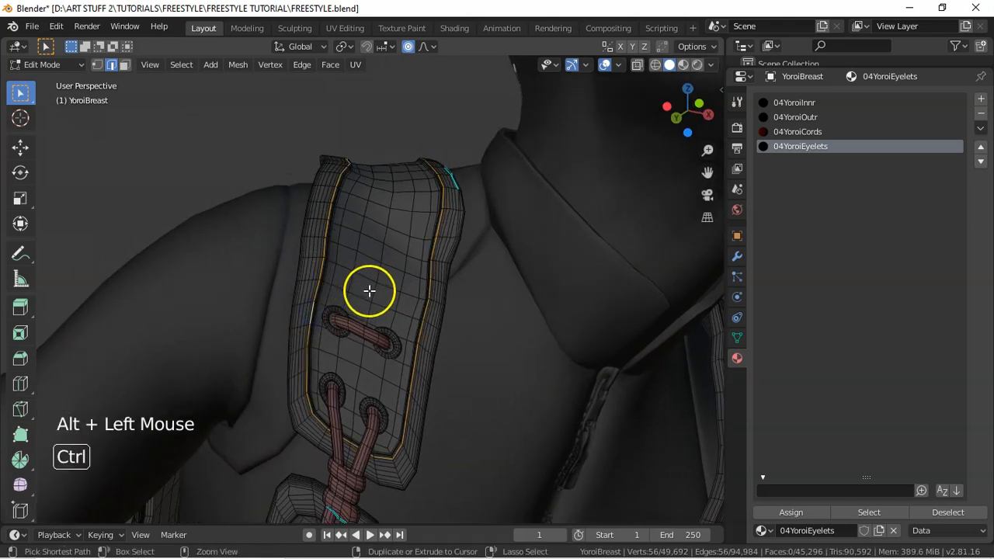
pyautogui.hotkey('ctrl', 'e')
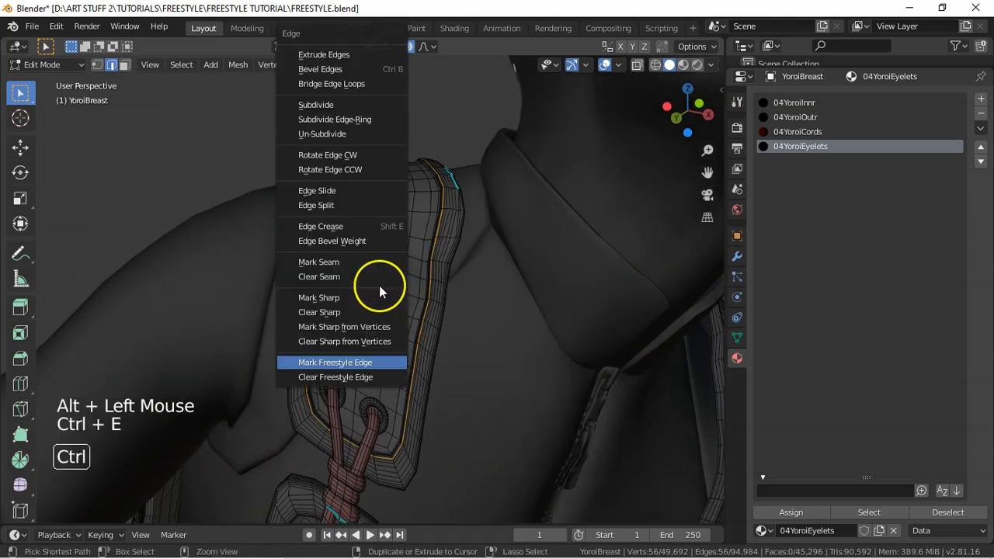
pyautogui.click(339, 362)
pyautogui.press('KP_Decimal')
pyautogui.moveTo(444, 350); pyautogui.dragTo(506, 362, button='middle')
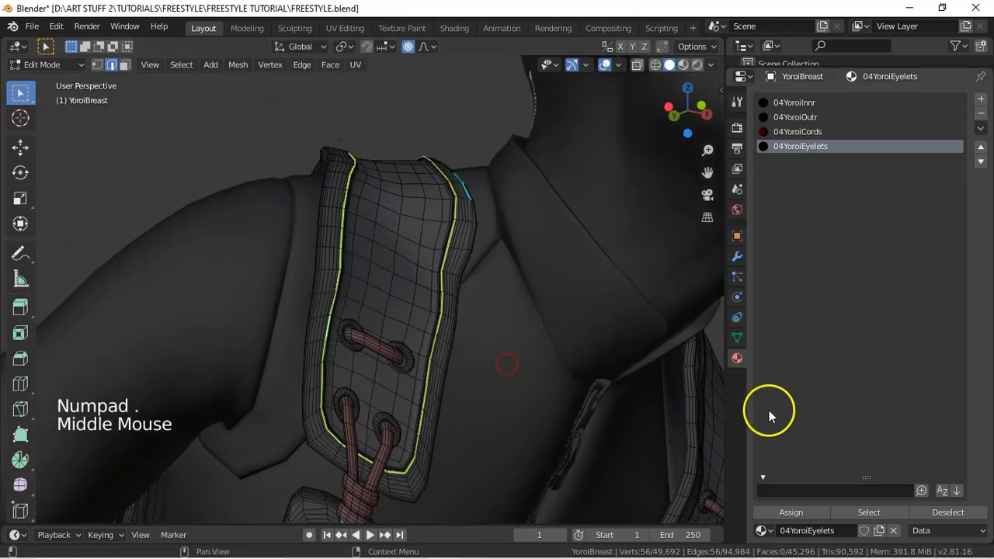
# - Switch from the vest to editing the FW_ElbowProt elbow protector mesh and clear its selection
pyautogui.press('KP_0')
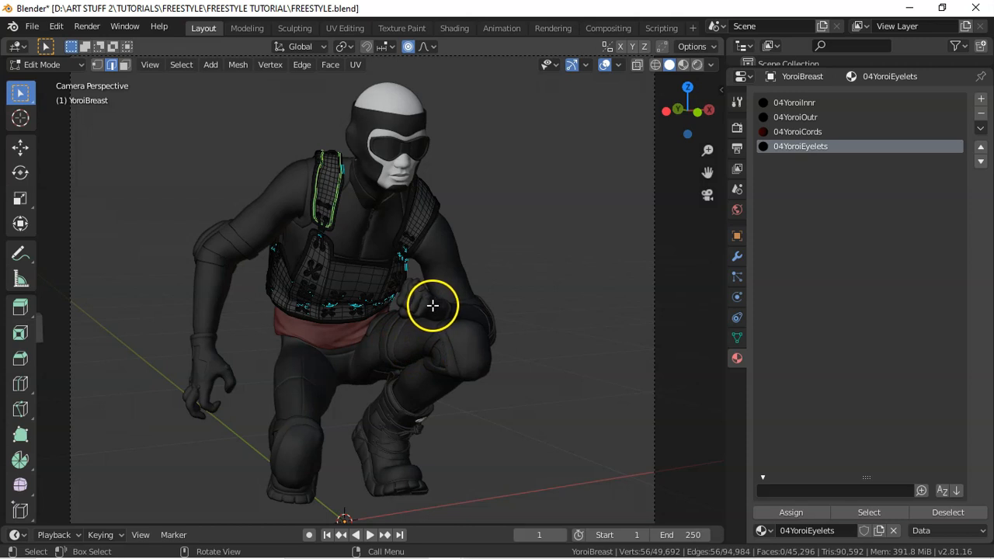
pyautogui.press('Tab')
pyautogui.click(237, 247)
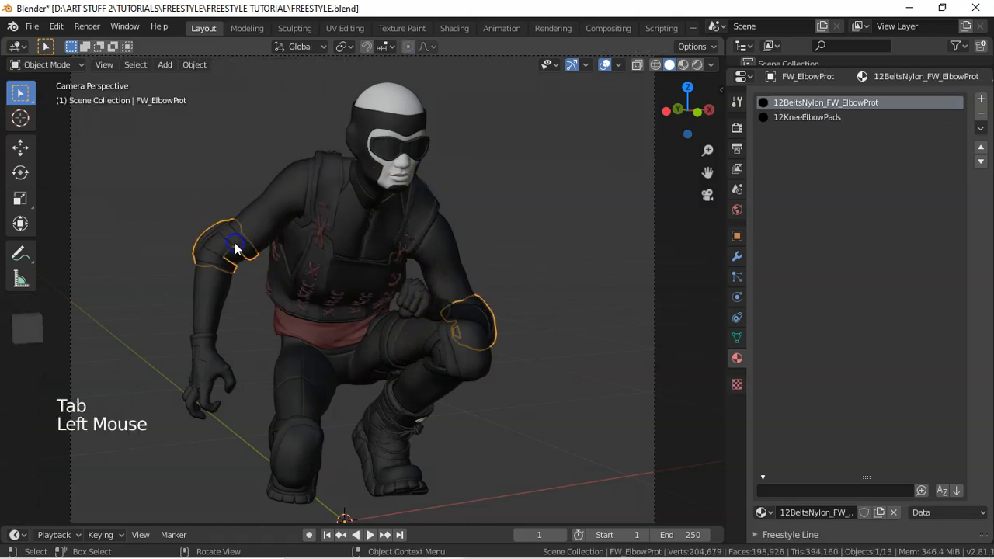
pyautogui.press('Tab')
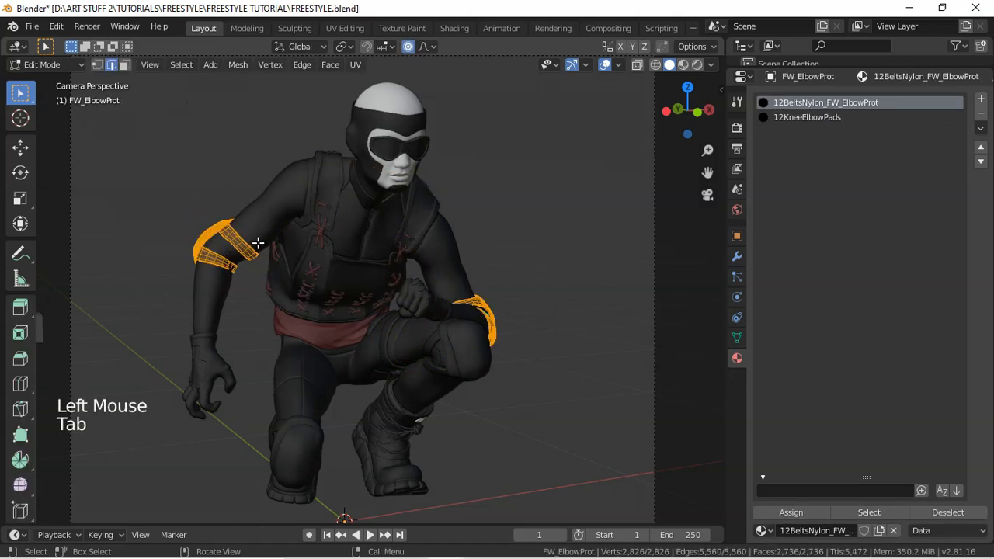
pyautogui.press('KP_Decimal')
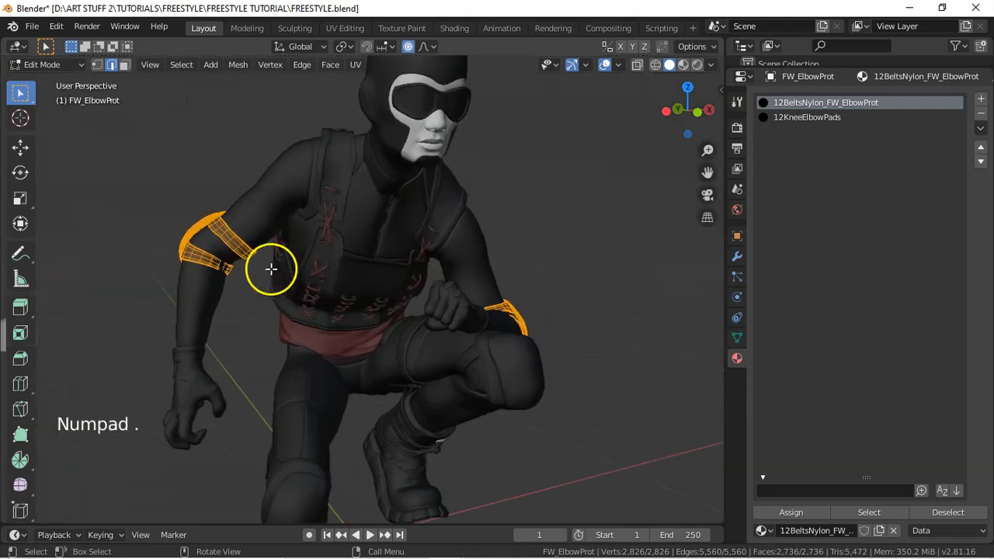
pyautogui.press('a')
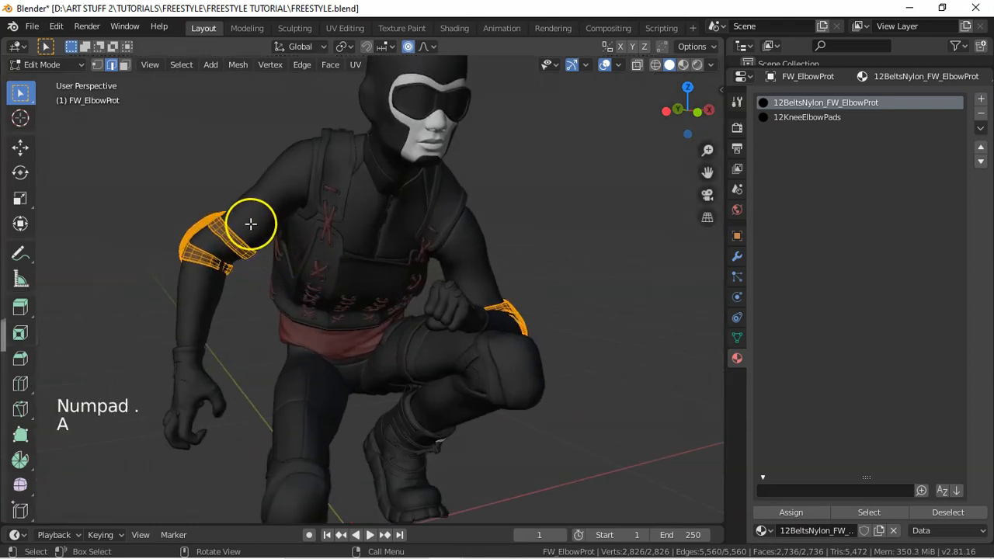
pyautogui.moveTo(506, 329); pyautogui.dragTo(498, 303)
pyautogui.press('a')
pyautogui.press('a')
pyautogui.press('a')
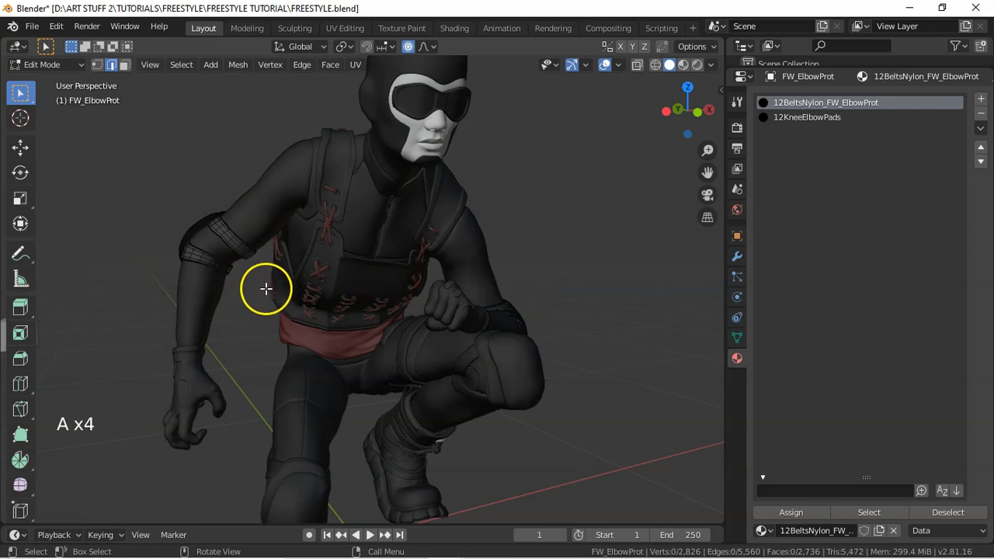
# - On the right elbow protector, mark the elbow-side edge loop of the upper-arm strap as Freestyle edges
pyautogui.press('b')
pyautogui.moveTo(137, 193); pyautogui.dragTo(287, 291)
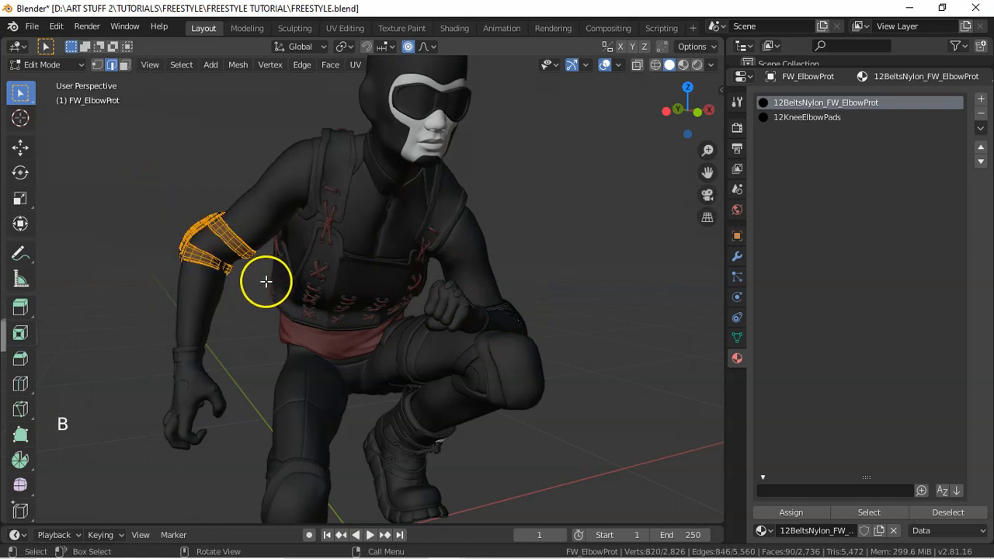
pyautogui.press('KP_Decimal')
pyautogui.press('a')
pyautogui.press('a')
pyautogui.press('a')
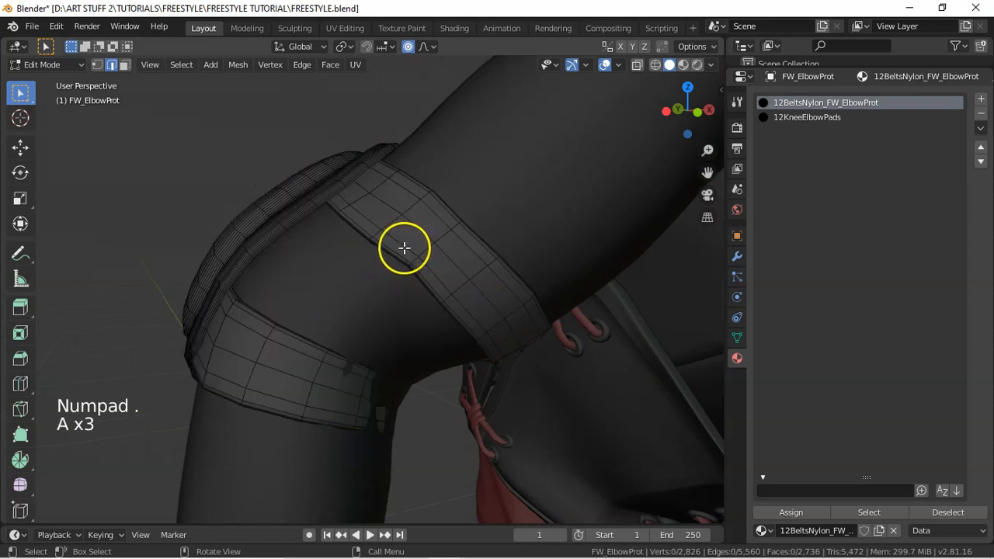
pyautogui.keyDown('alt'); pyautogui.click(392, 254); pyautogui.keyUp('alt')
pyautogui.keyDown('alt'); pyautogui.click(456, 211); pyautogui.keyUp('alt')
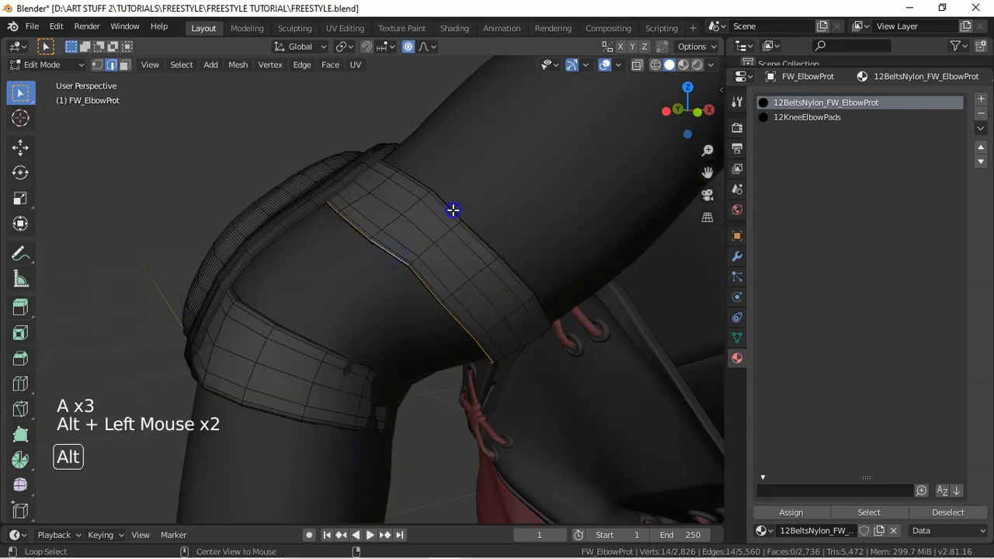
pyautogui.moveTo(413, 231); pyautogui.dragTo(452, 235, button='middle')
pyautogui.keyDown('alt'); pyautogui.click(399, 236); pyautogui.keyUp('alt')
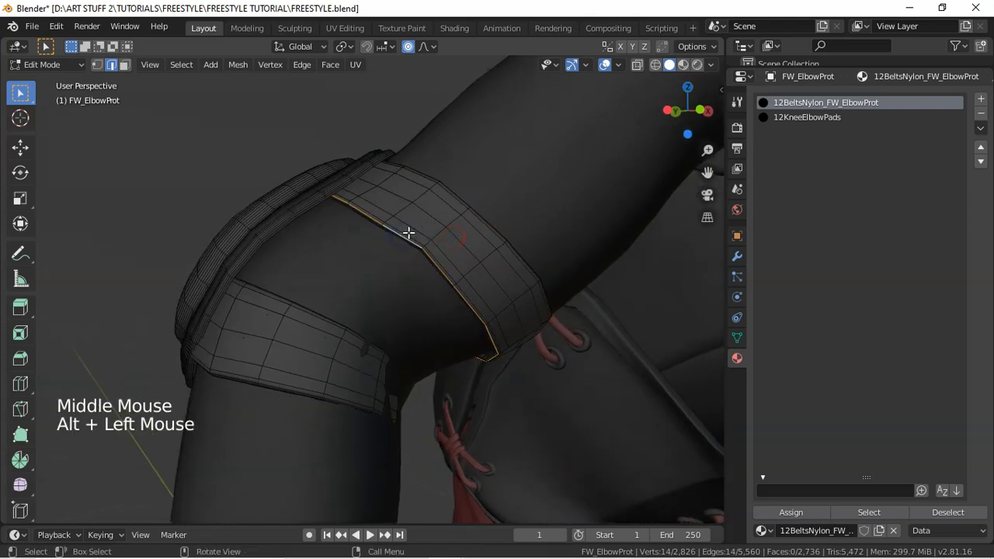
pyautogui.hotkey('ctrl', 'e')
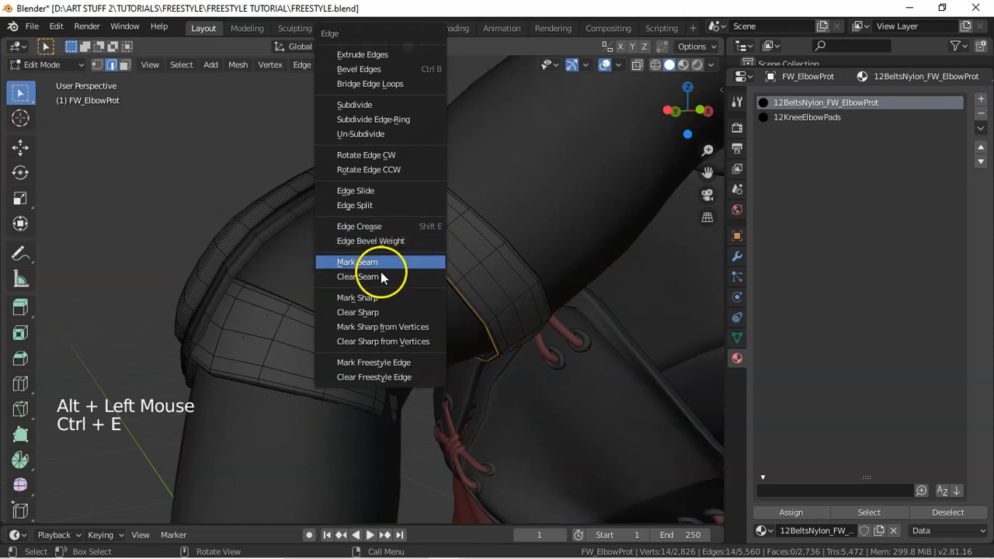
pyautogui.click(383, 362)
# - Mark the upper-arm strap's upper border loop and the forearm strap's elbow-side border loop as Freestyle edges
pyautogui.keyDown('alt'); pyautogui.click(464, 202); pyautogui.keyUp('alt')
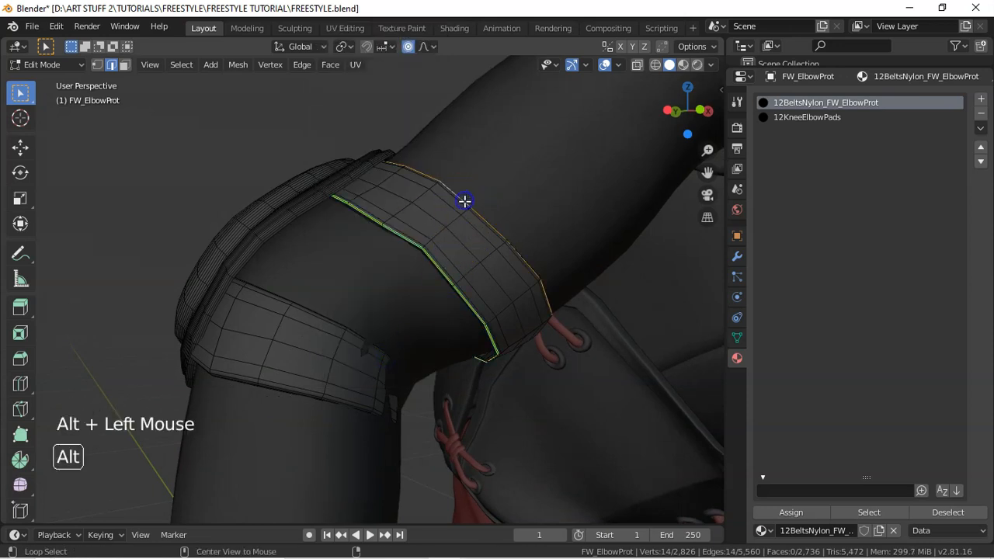
pyautogui.hotkey('ctrl', 'e')
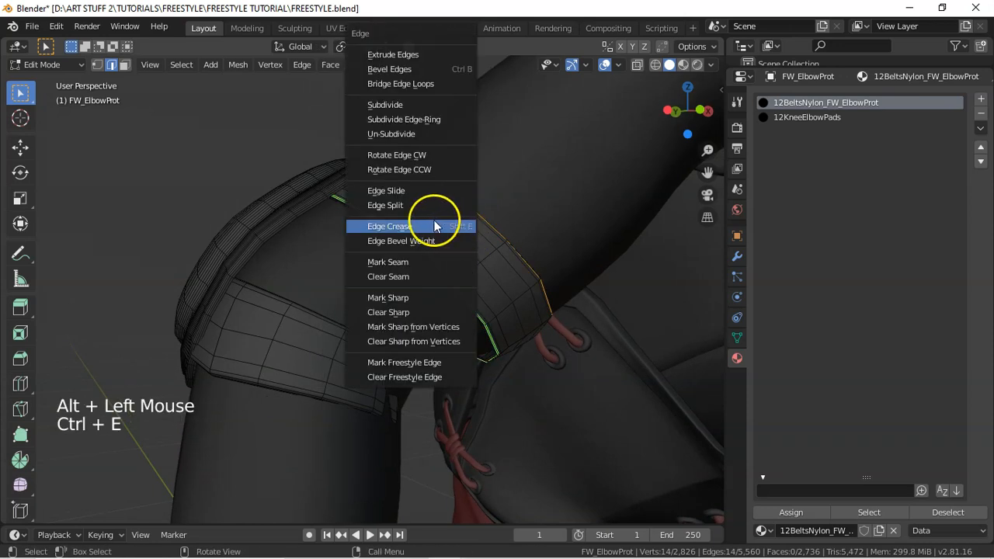
pyautogui.click(405, 361)
pyautogui.keyDown('alt'); pyautogui.click(298, 303); pyautogui.keyUp('alt')
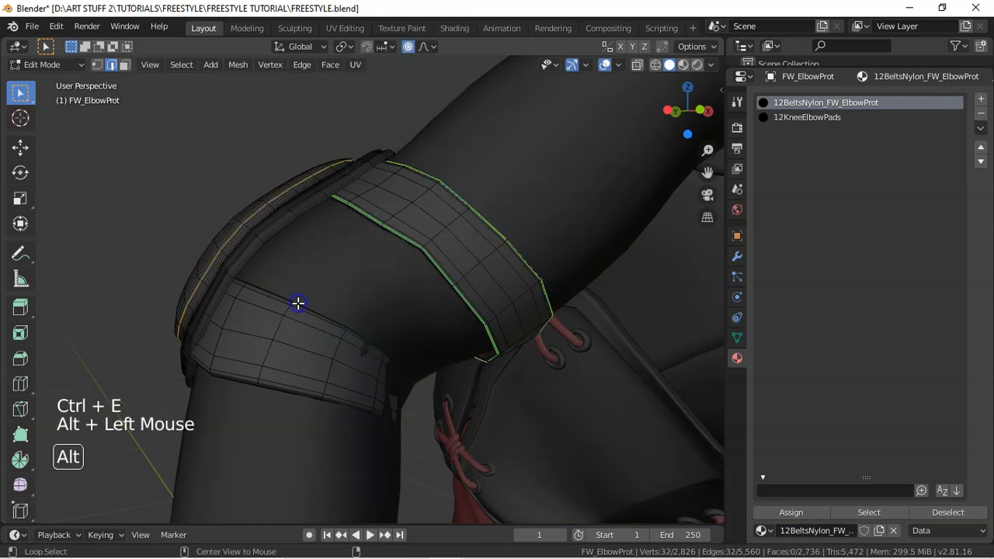
pyautogui.keyDown('alt'); pyautogui.click(299, 305); pyautogui.keyUp('alt')
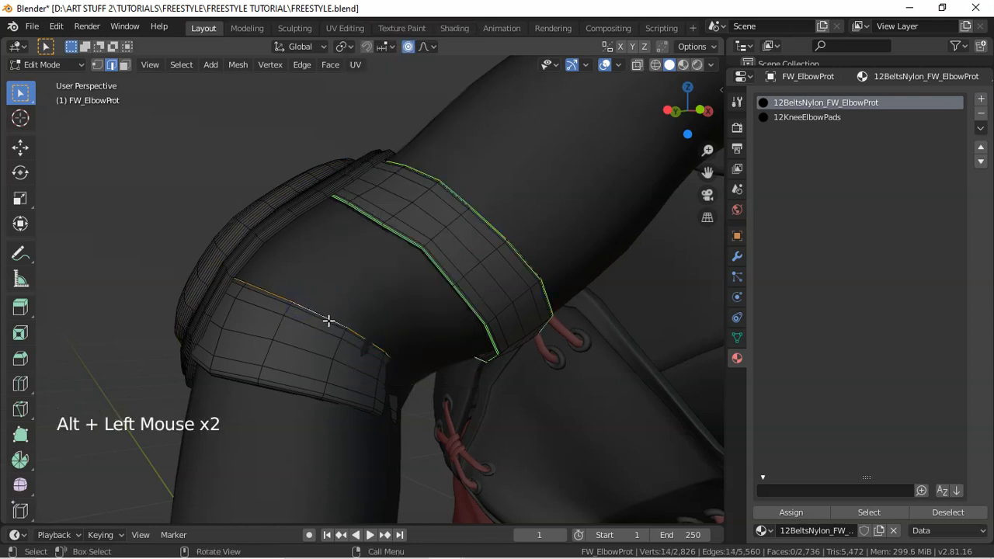
pyautogui.hotkey('ctrl', 'e')
pyautogui.click(306, 359)
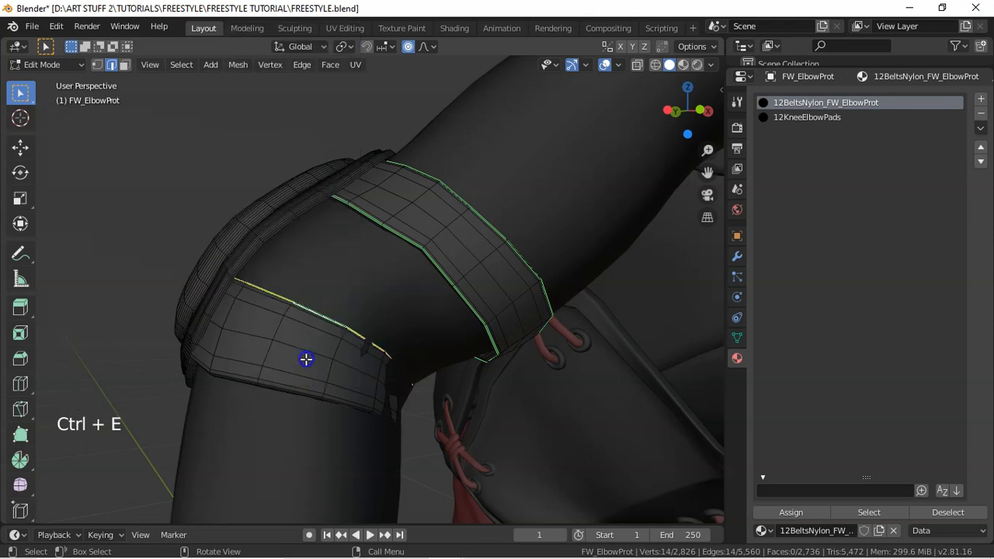
# - Mark the wrist-side border edge loop of the right elbow protector's forearm strap as Freestyle edges
pyautogui.keyDown('alt'); pyautogui.click(272, 384); pyautogui.keyUp('alt')
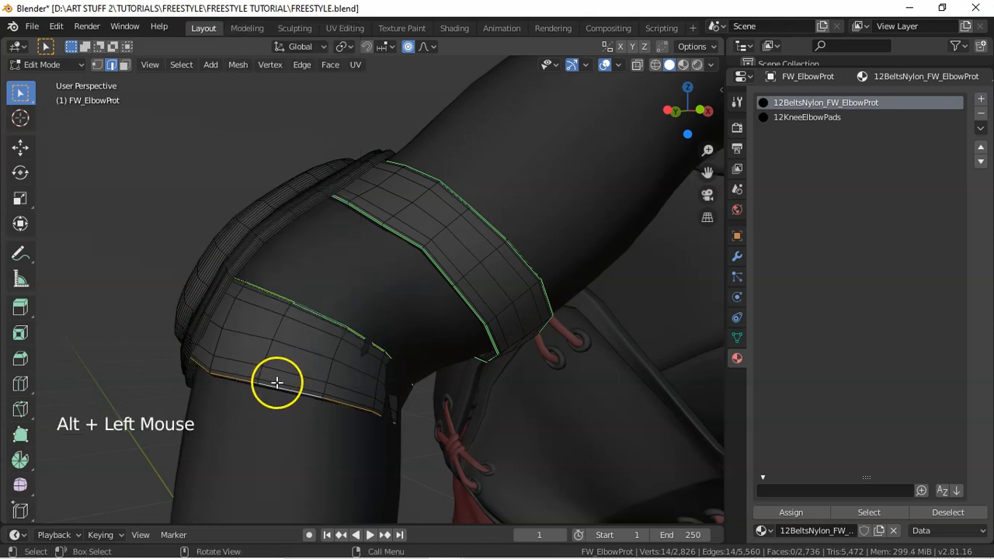
pyautogui.press('e')
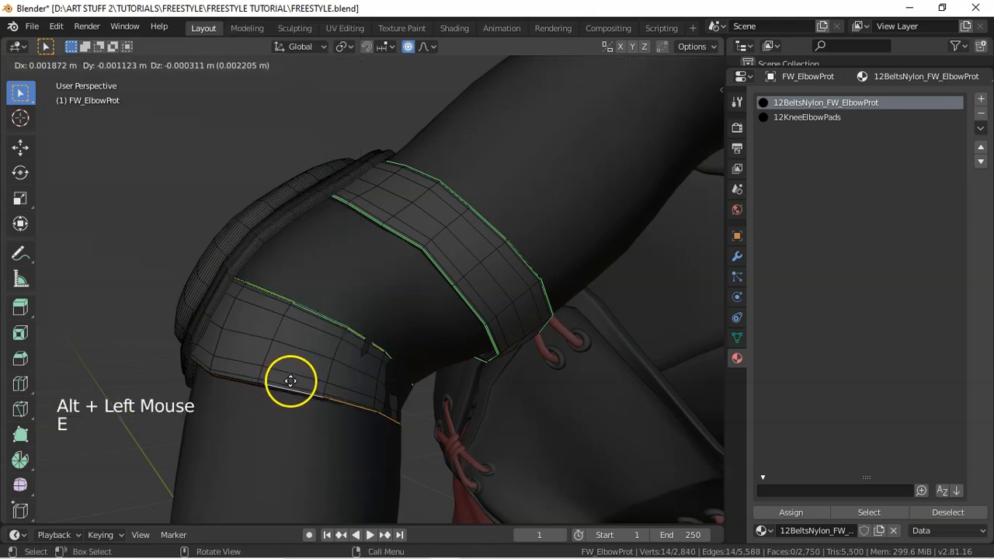
pyautogui.rightClick(286, 382)
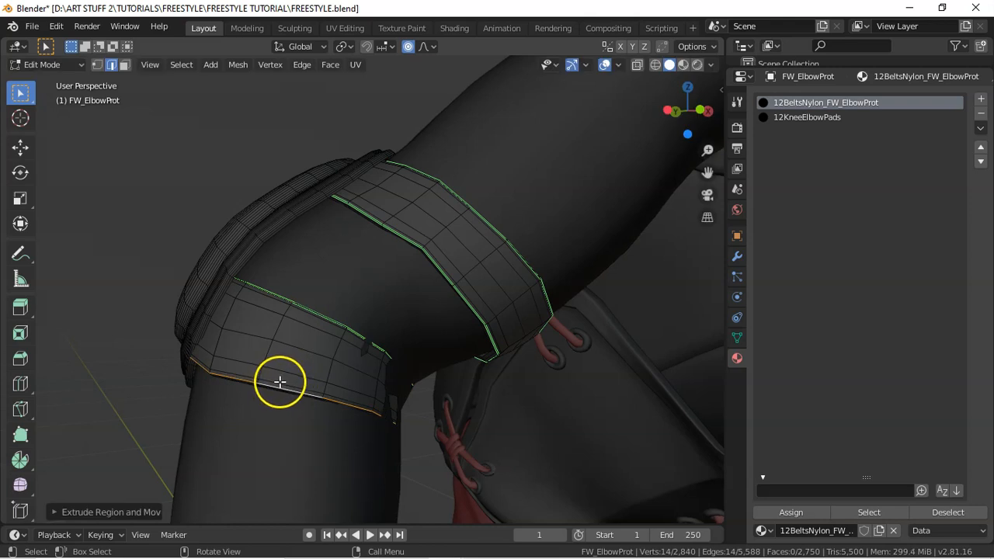
pyautogui.hotkey('ctrl', 'e')
pyautogui.click(286, 375)
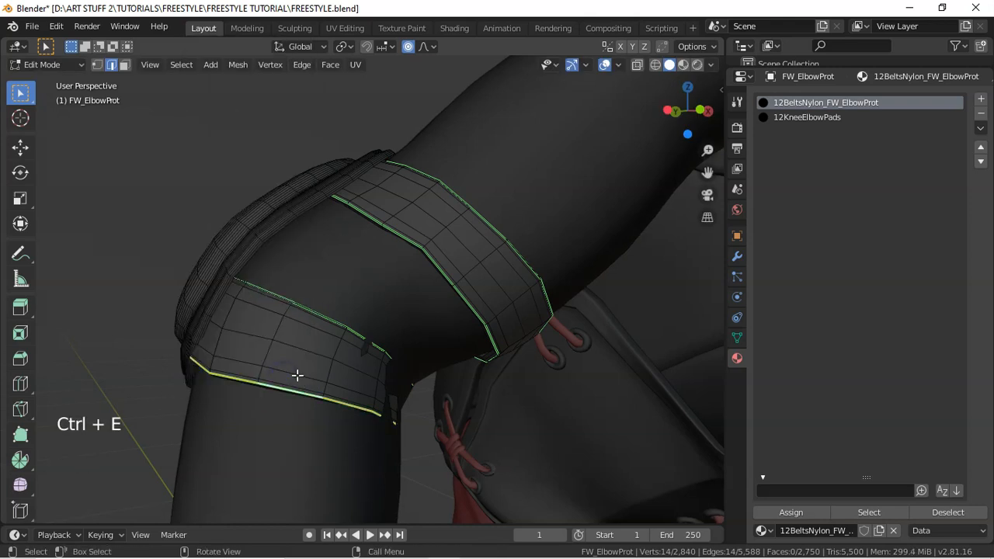
# - Leave mesh editing of the elbow protector with nothing selected and return to the camera view
pyautogui.press('a')
pyautogui.press('a')
pyautogui.press('a')
pyautogui.press('KP_0')
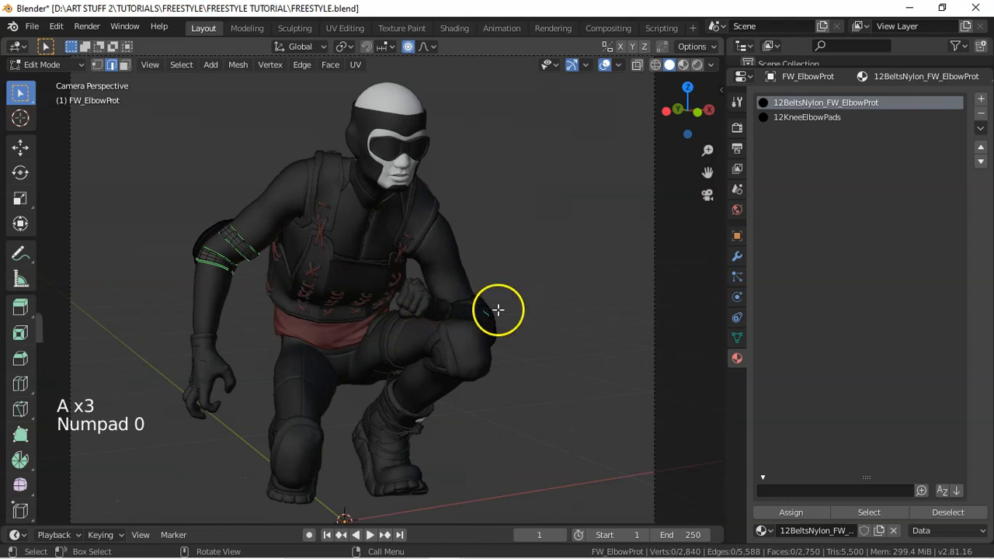
pyautogui.press('Tab')
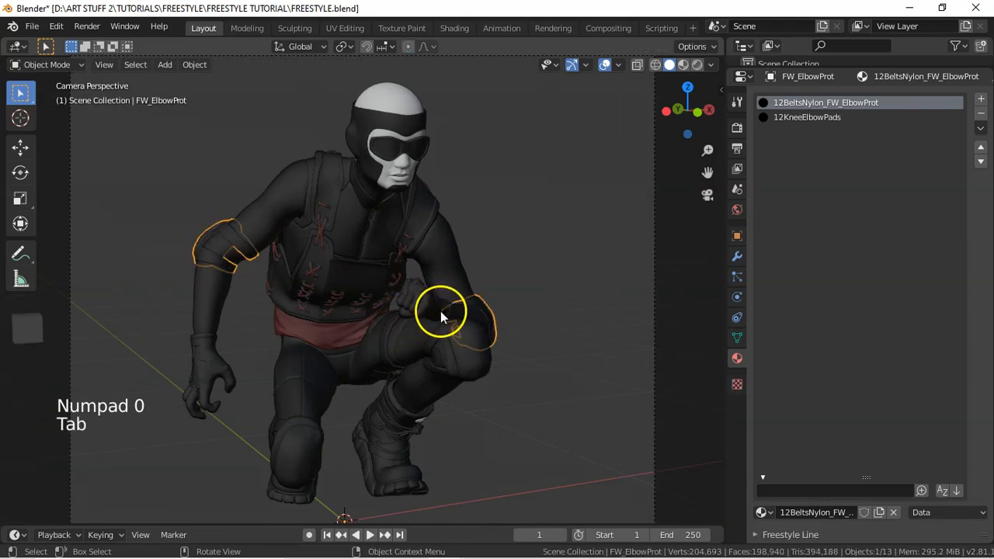
pyautogui.press('a')
pyautogui.press('a')
pyautogui.press('a')
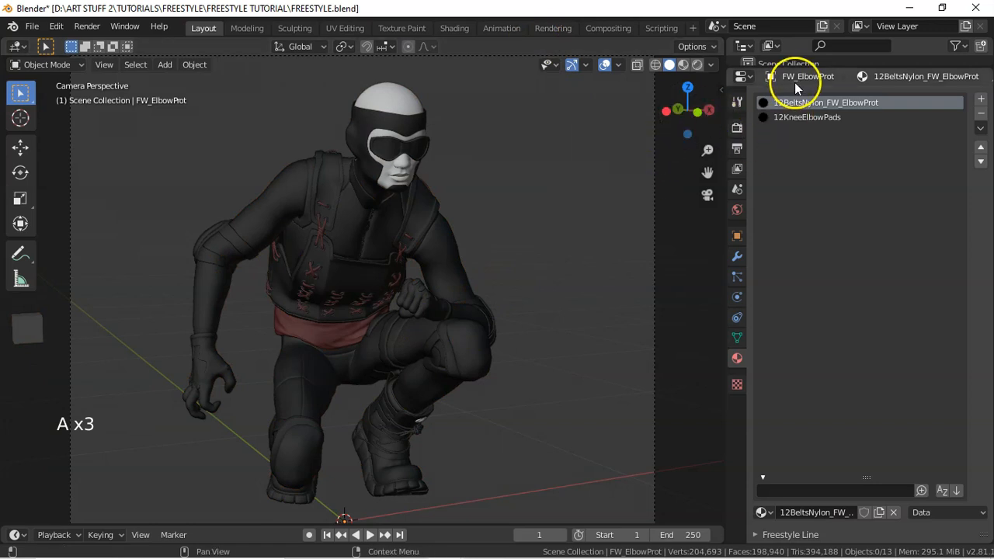
# - Render the character with the Freestyle line sets and inspect the new vest and elbow-pad lines up close
pyautogui.click(738, 168)
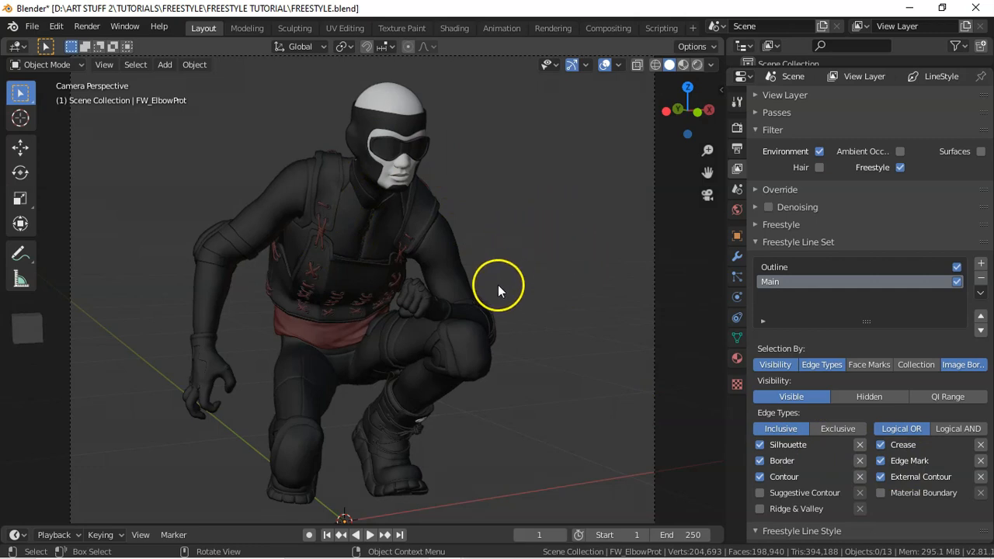
pyautogui.press('F12')
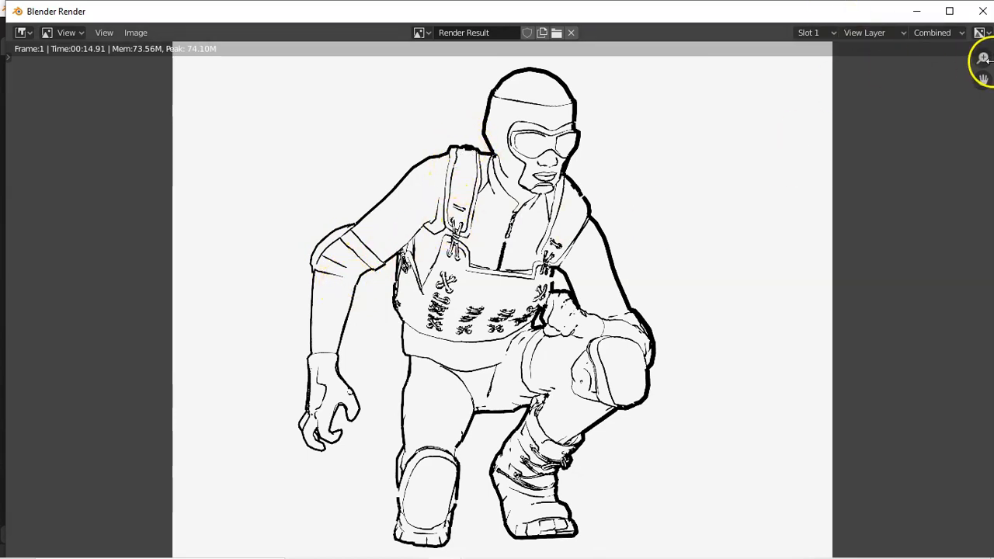
pyautogui.moveTo(983, 58)
pyautogui.mouseDown()
pyautogui.moveTo(985, 49)
pyautogui.moveTo(969, 55)
pyautogui.mouseUp()
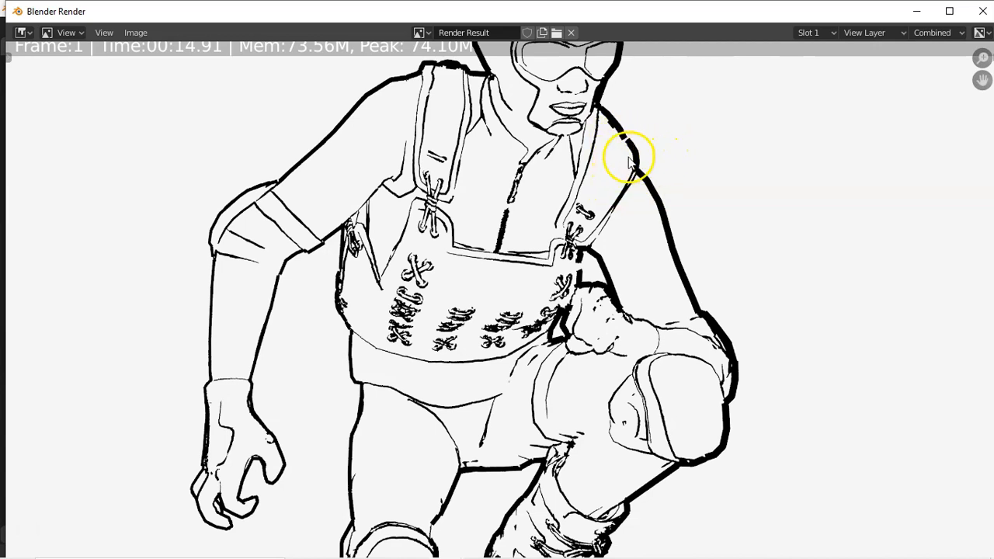
pyautogui.press('Home')
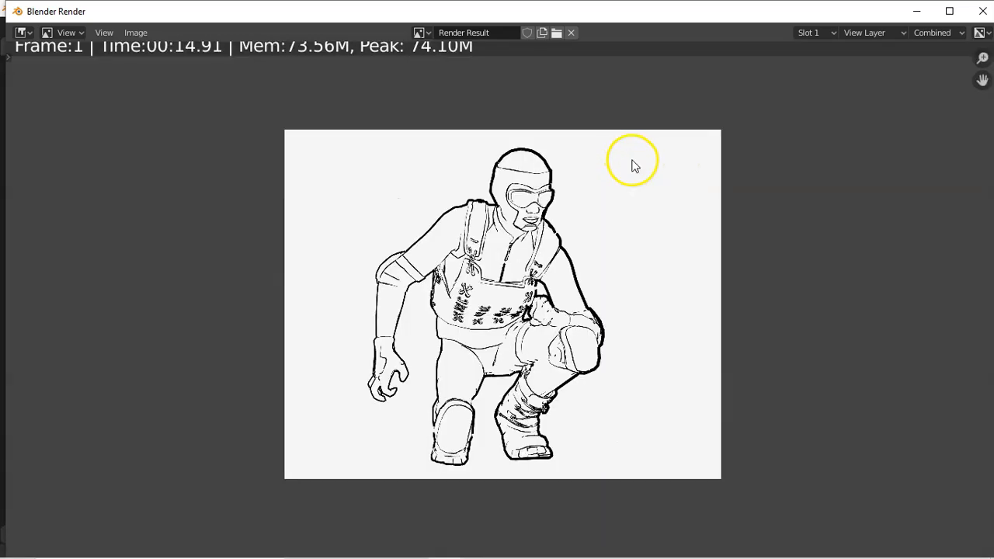
pyautogui.scroll(2, 600, 181)
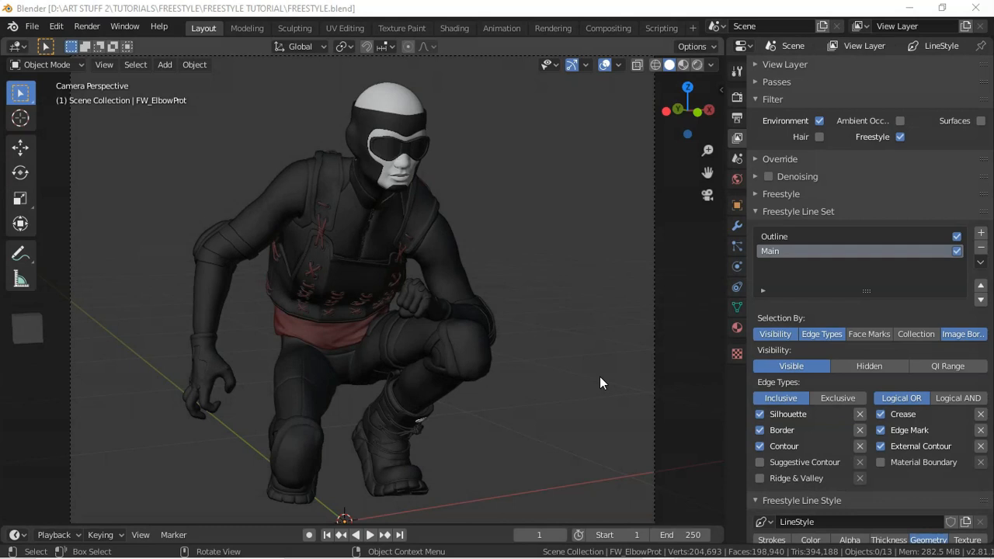
# - Include the CITY collection in the view layer and collapse both collections in the scene hierarchy
pyautogui.click(759, 100)
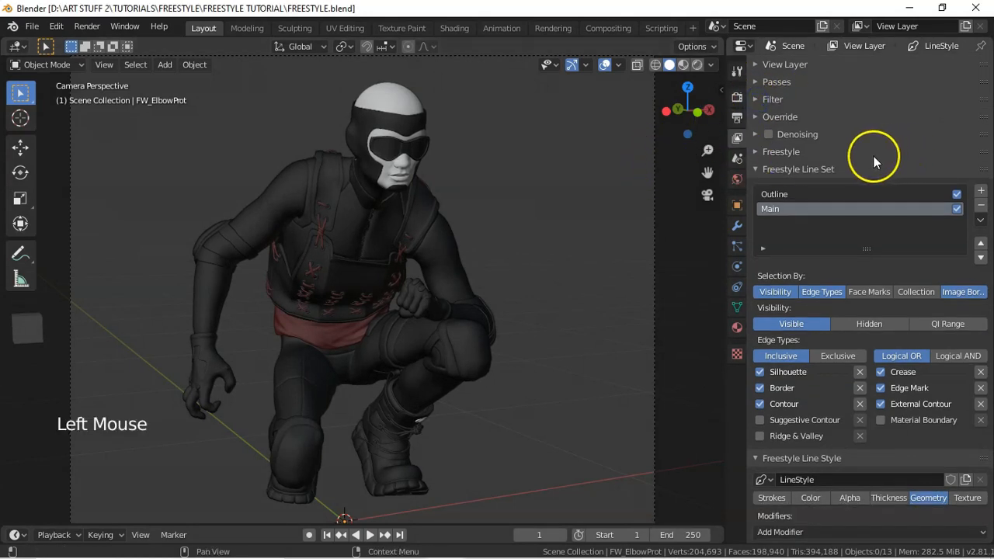
pyautogui.press('F1')
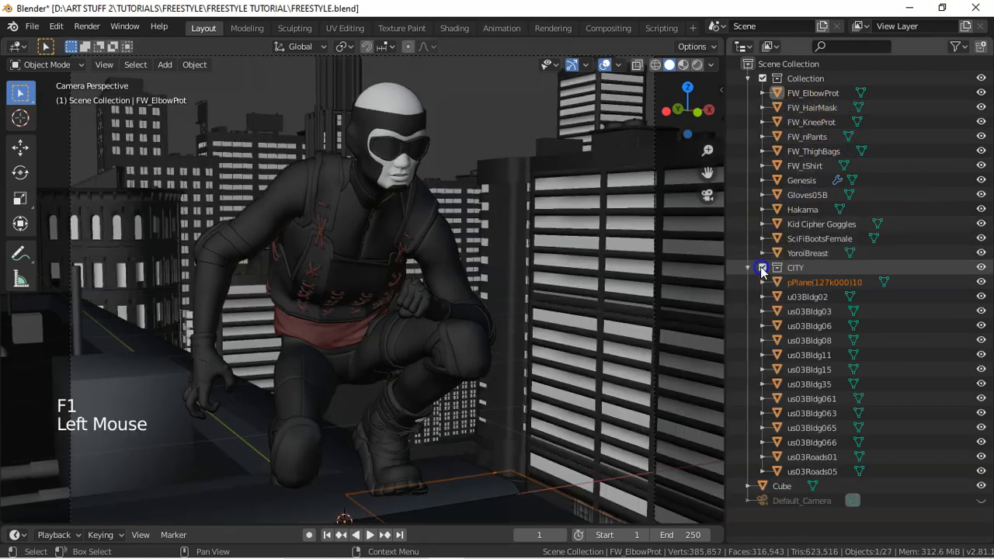
pyautogui.click(763, 267)
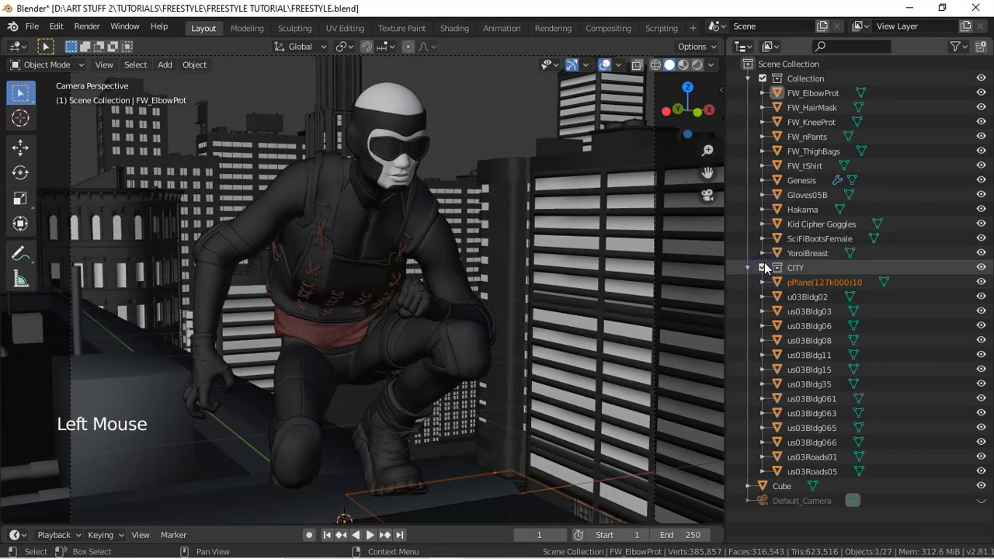
pyautogui.click(748, 268)
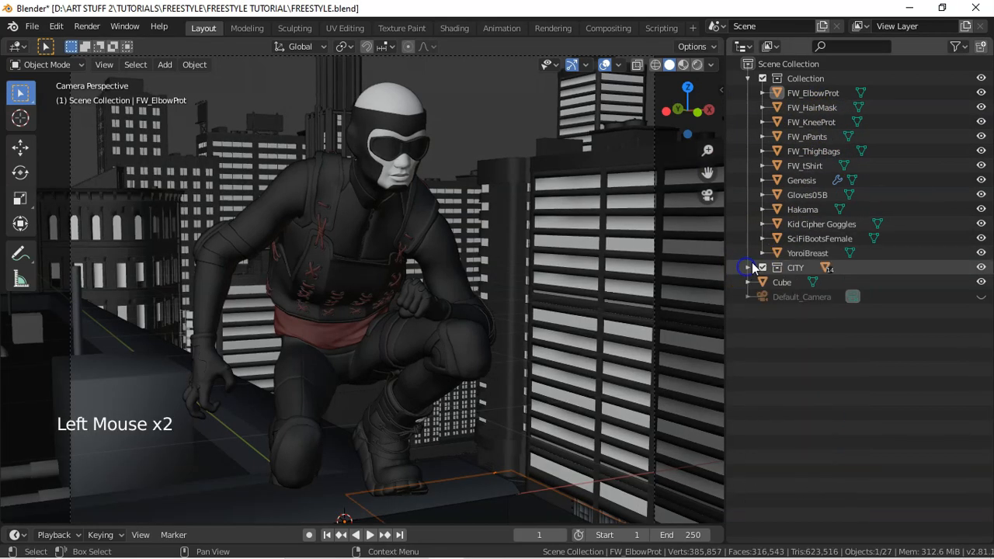
pyautogui.click(747, 78)
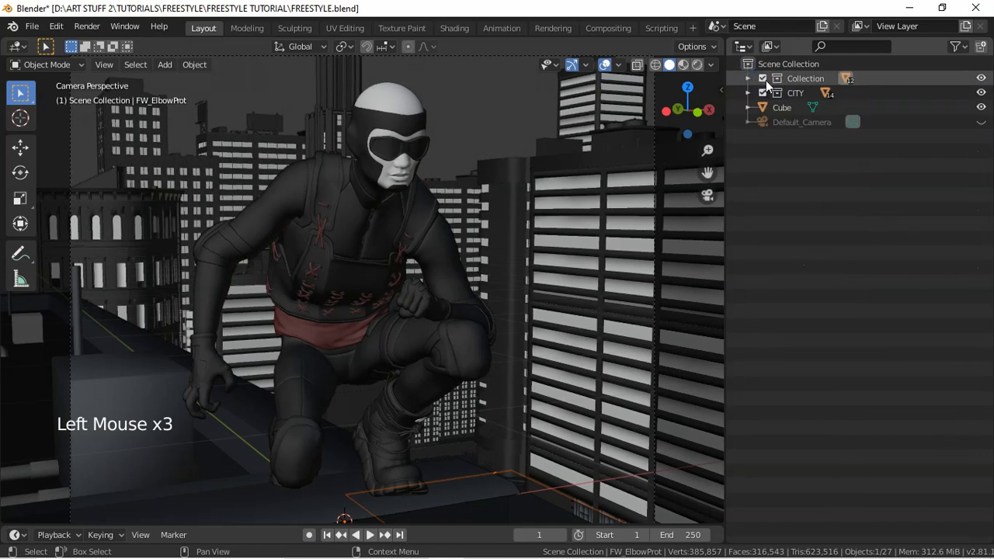
pyautogui.click(760, 94)
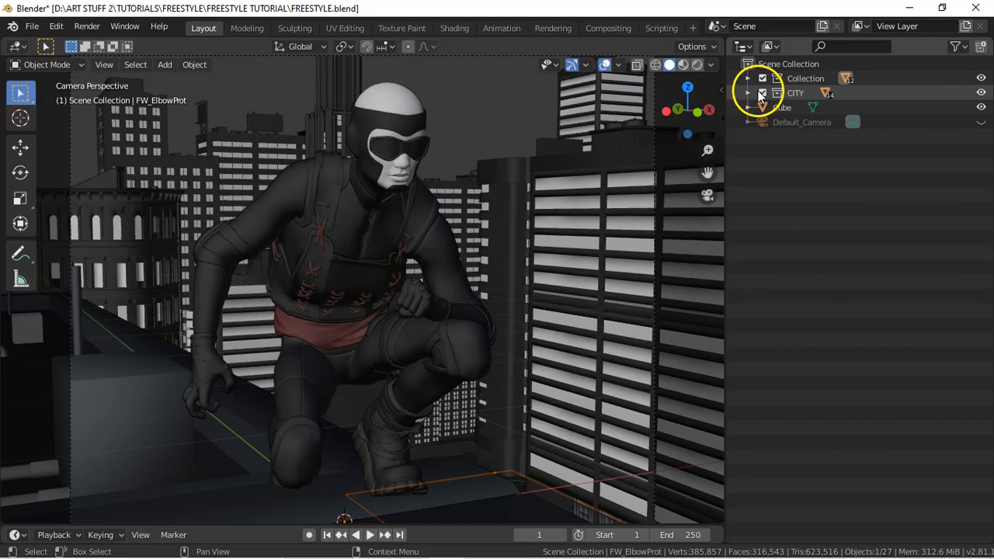
# - Enable View Map Cache in the Freestyle settings and render the character together with the city
pyautogui.press('F2')
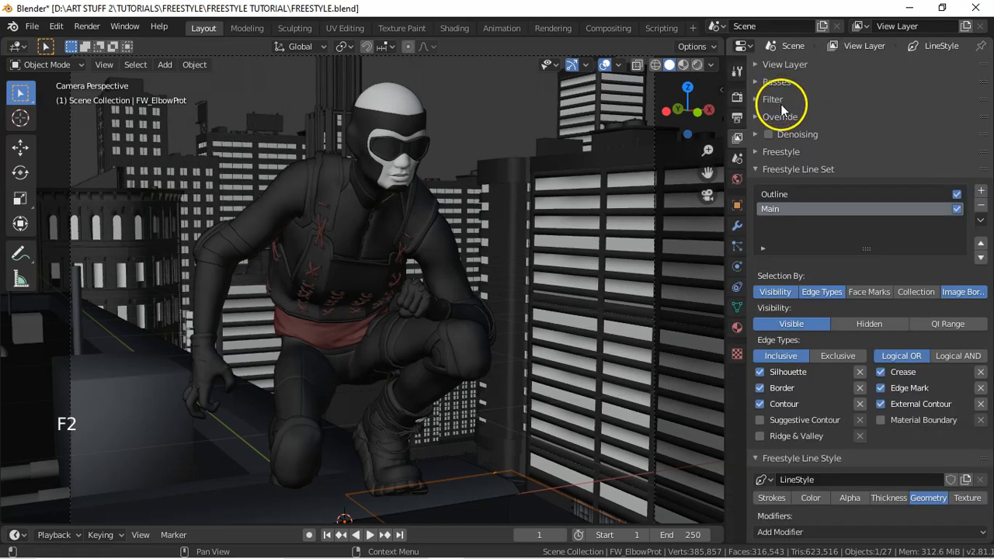
pyautogui.click(770, 153)
pyautogui.click(760, 195)
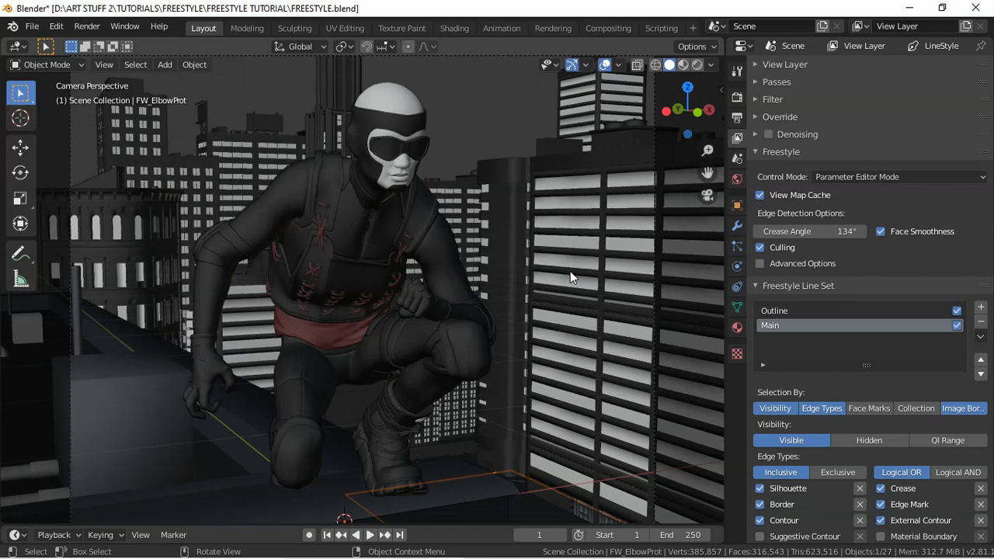
pyautogui.press('F12')
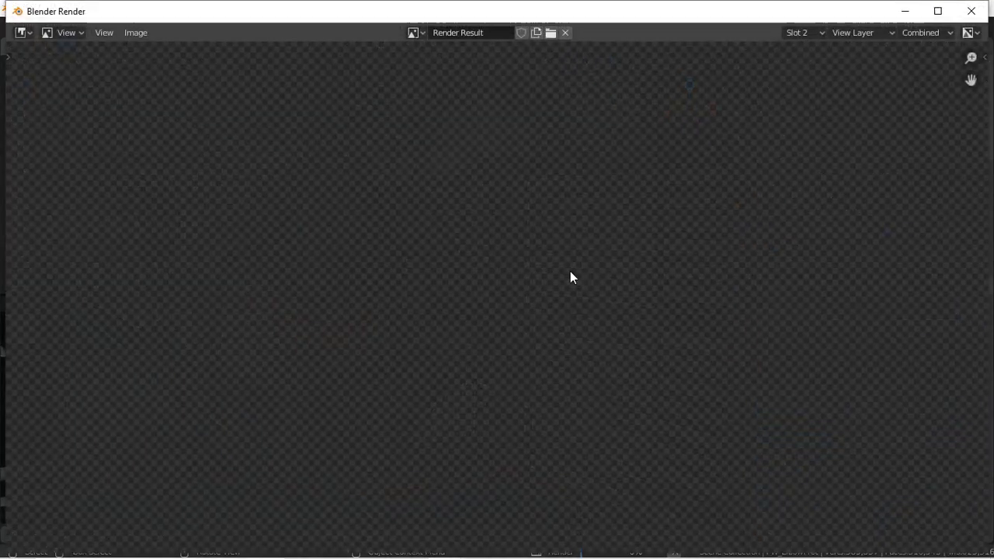
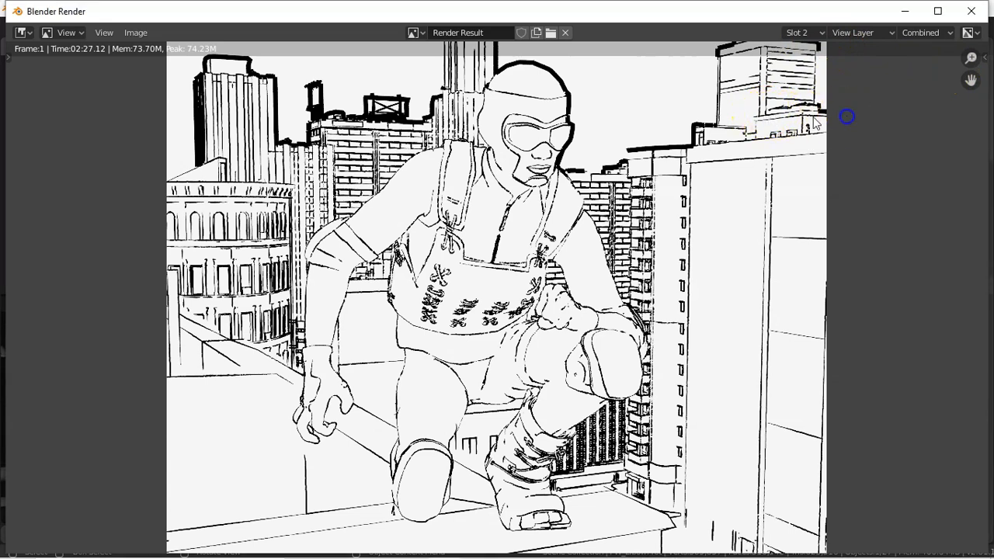
# - Compare the city render in slot 2 with the character-only render in slot 1, and close the render window
pyautogui.press('1')
pyautogui.press('2')
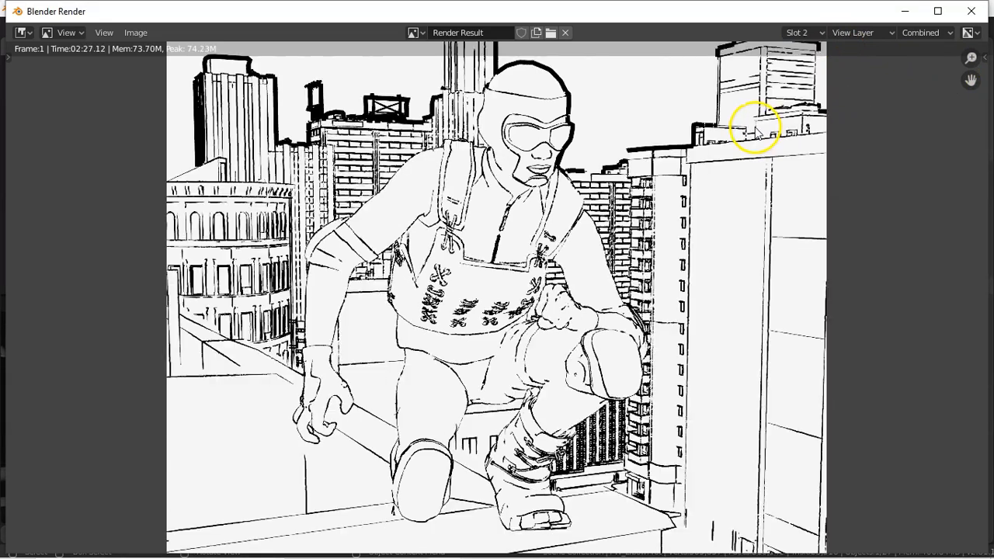
pyautogui.press('1')
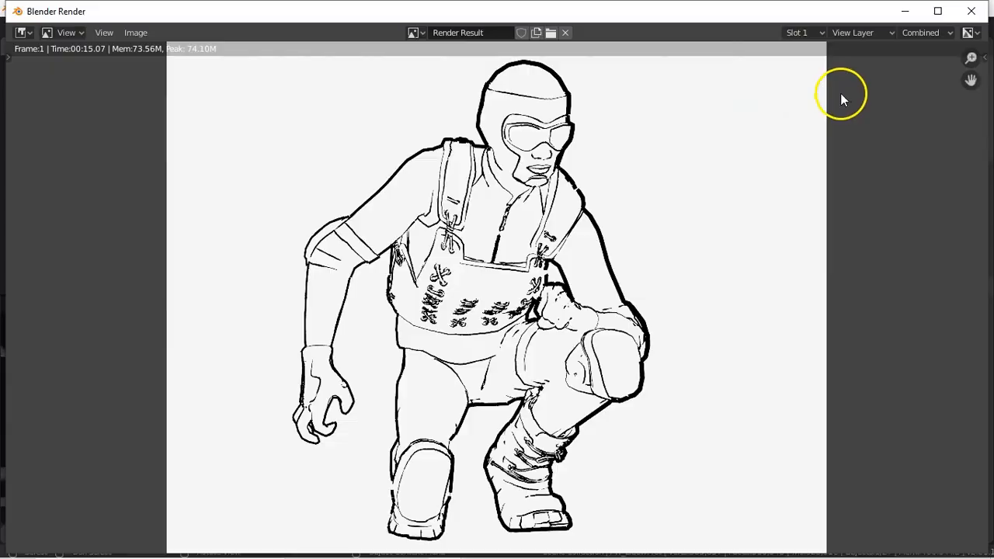
pyautogui.press('Escape')
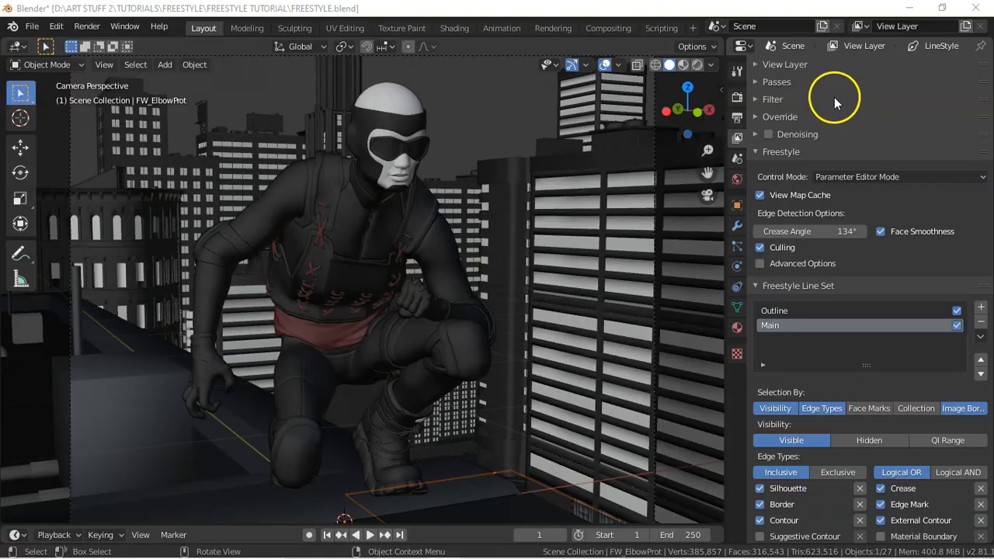
# - Move the Main line set above Outline and restrict it by collection to the character's "Collection"
pyautogui.click(773, 153)
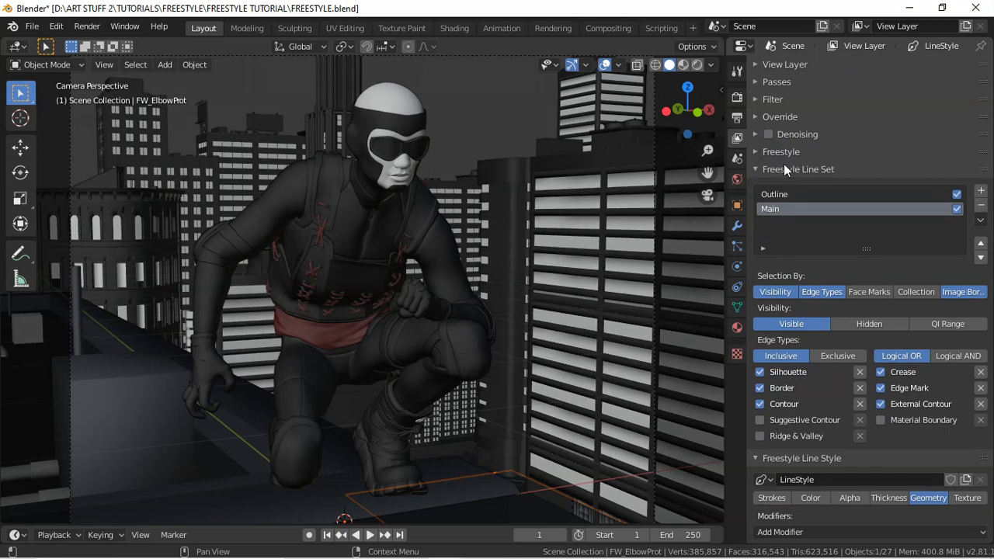
pyautogui.click(980, 244)
pyautogui.click(834, 220)
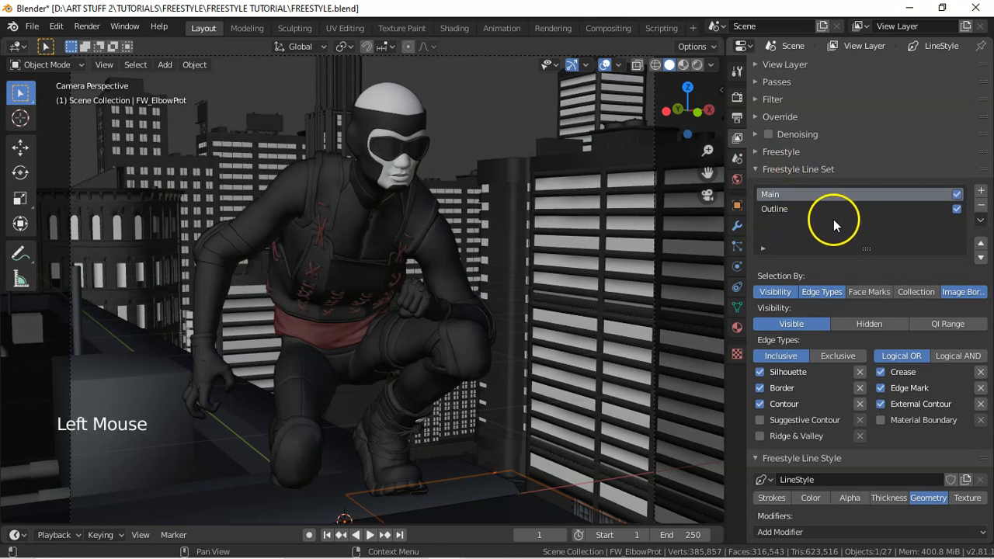
pyautogui.click(916, 292)
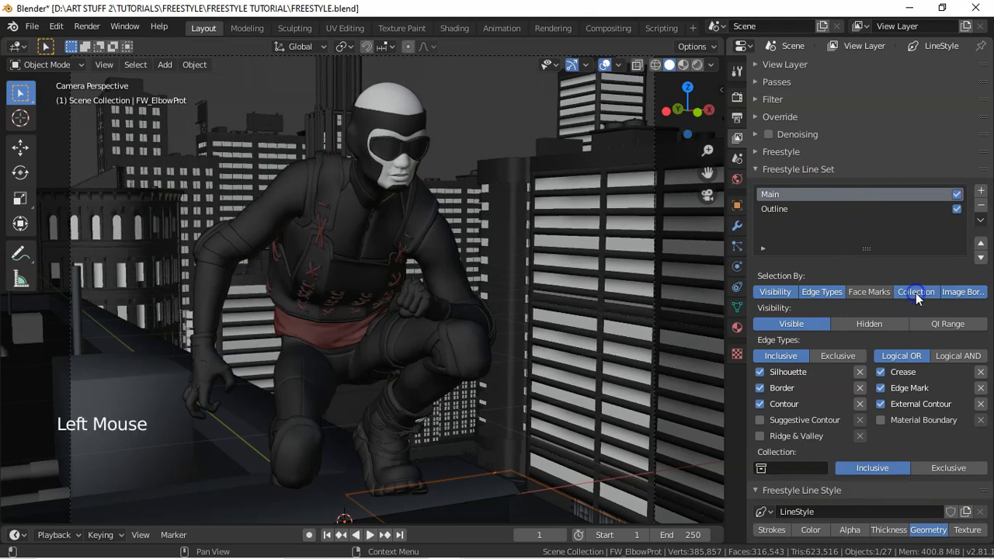
pyautogui.click(762, 470)
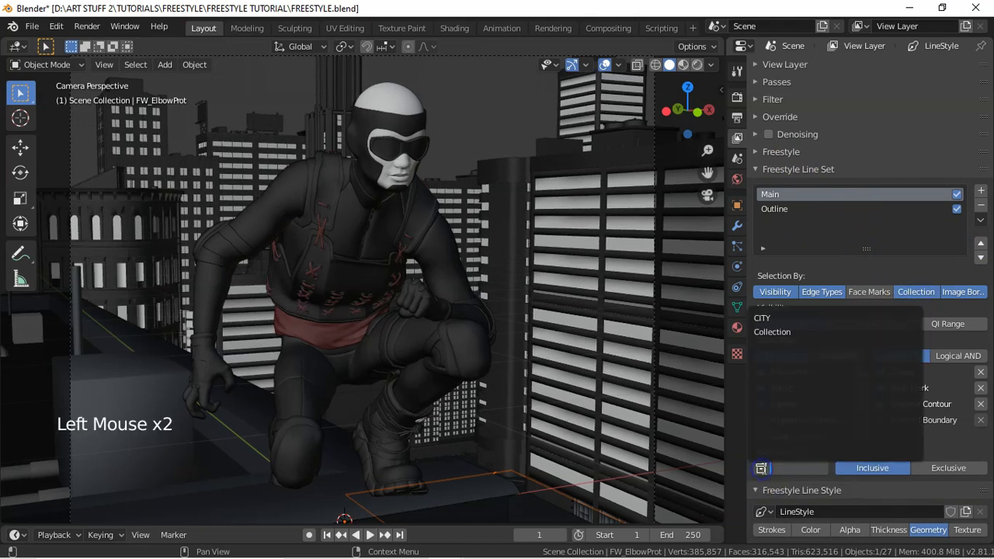
pyautogui.click(783, 333)
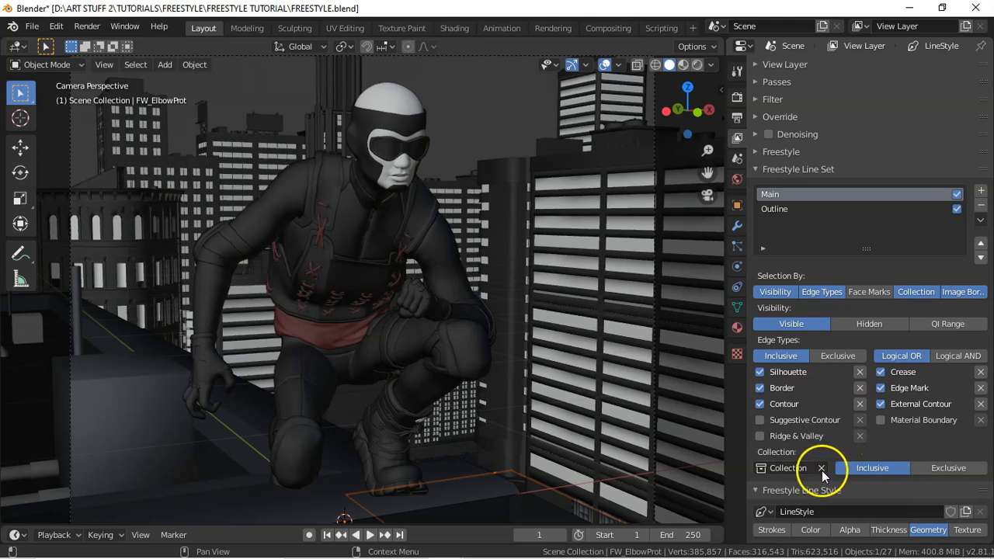
pyautogui.press('F1')
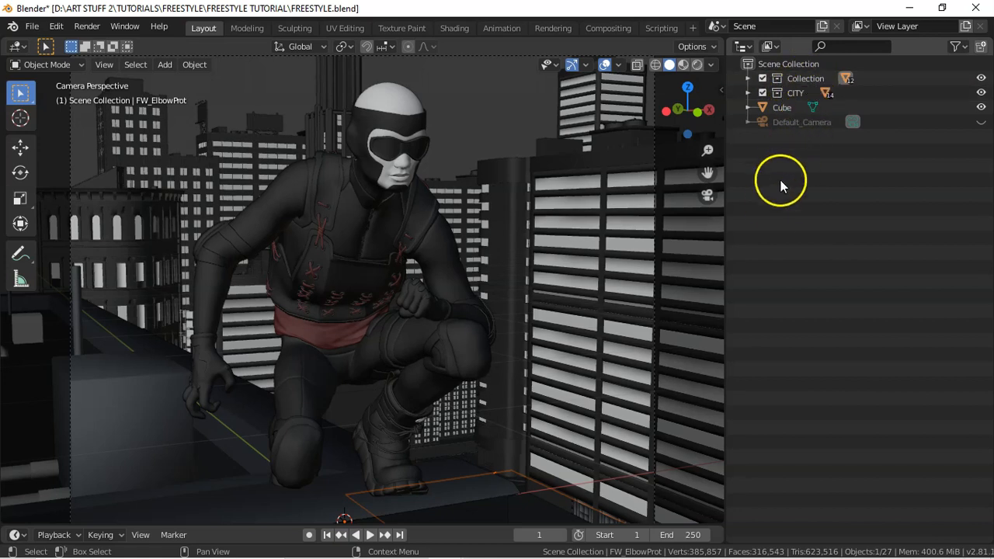
pyautogui.press('F2')
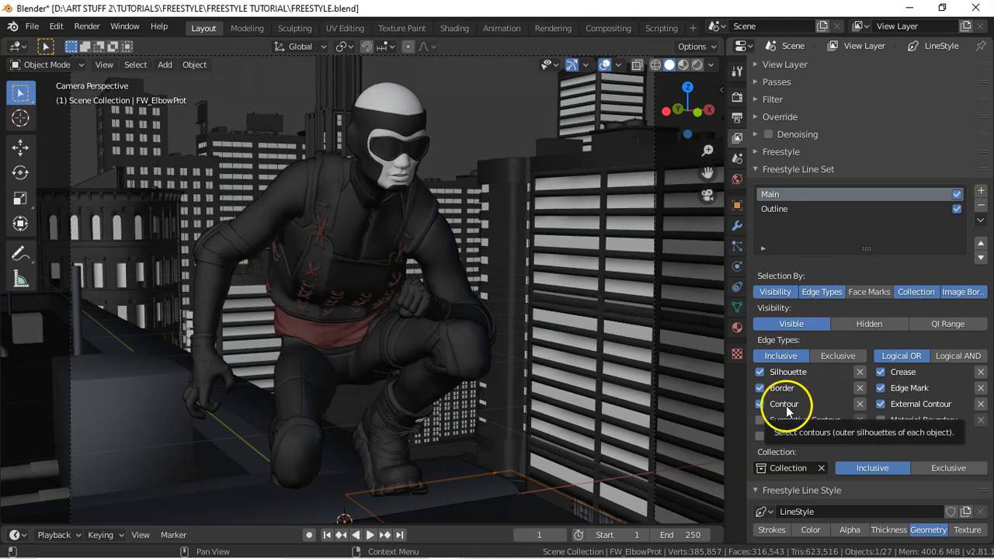
# - Render the scene with the collection-limited Main line set and compare it with the earlier city render in slot 2
pyautogui.press('F12')
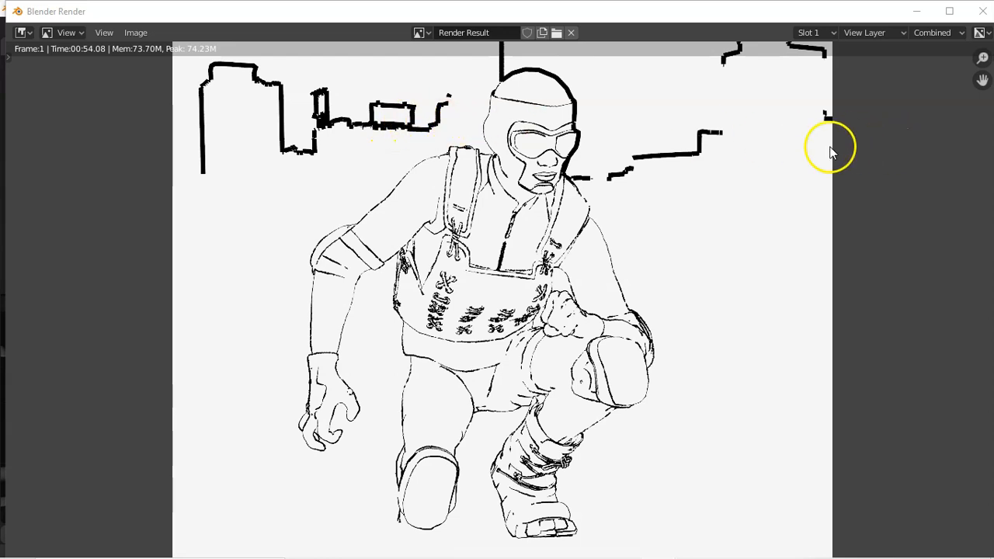
pyautogui.click(837, 171)
pyautogui.press('j')
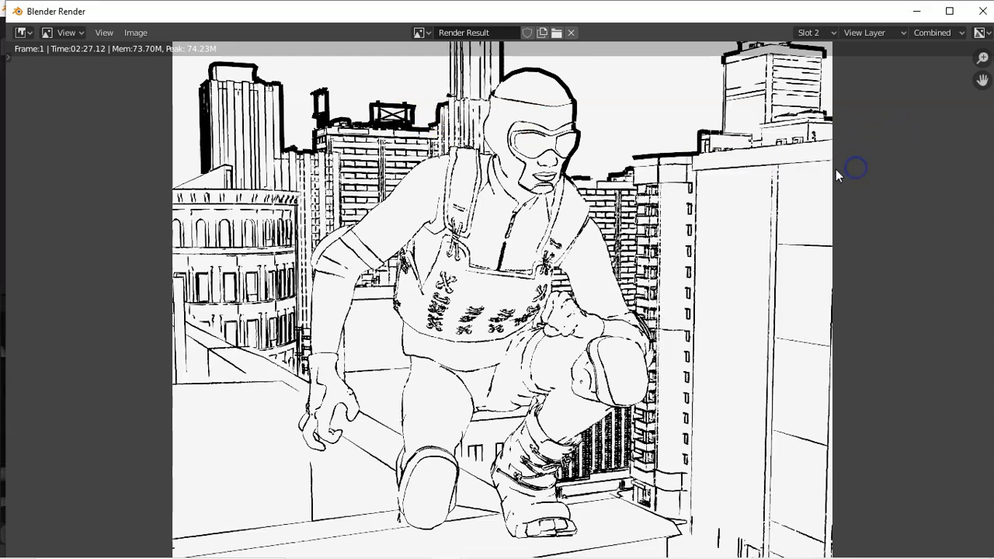
pyautogui.press('j')
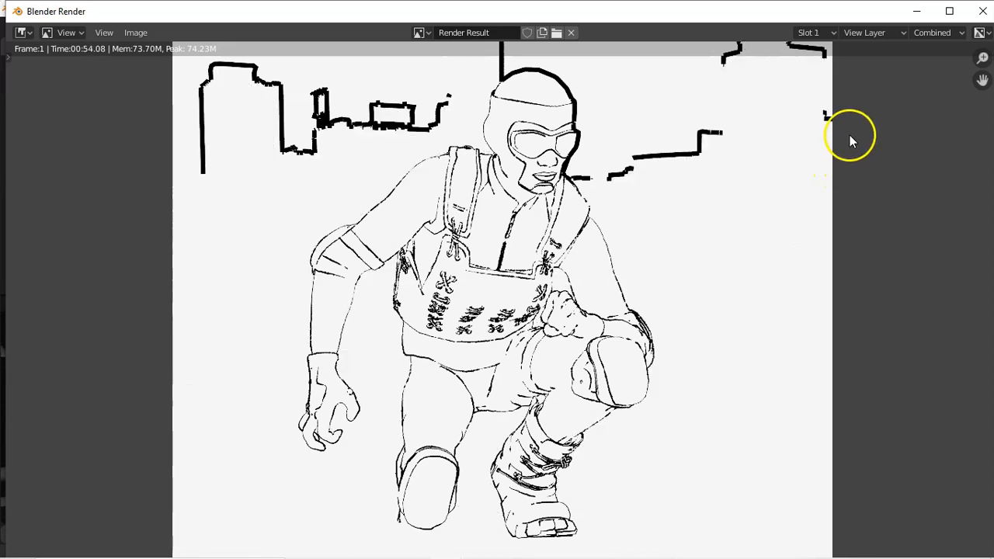
# - Finish comparing the two render slots, close the render window, and add Contour edges to the Outline line set
pyautogui.press('j')
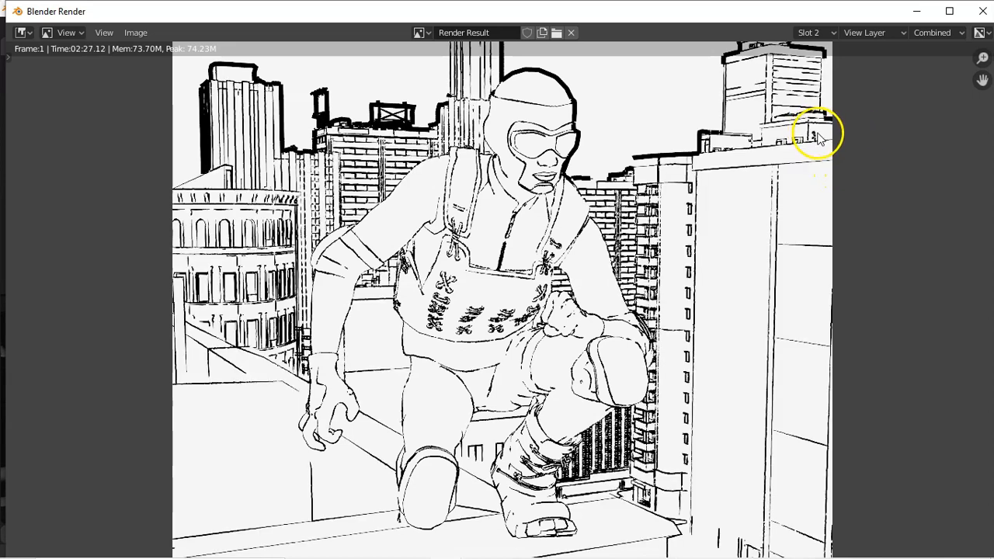
pyautogui.press('F11')
pyautogui.click(773, 211)
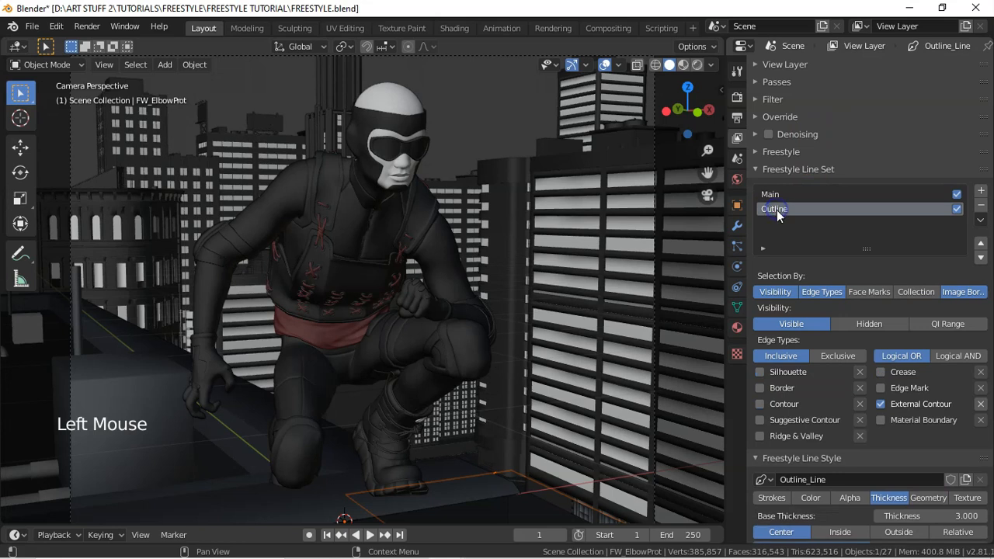
pyautogui.click(761, 405)
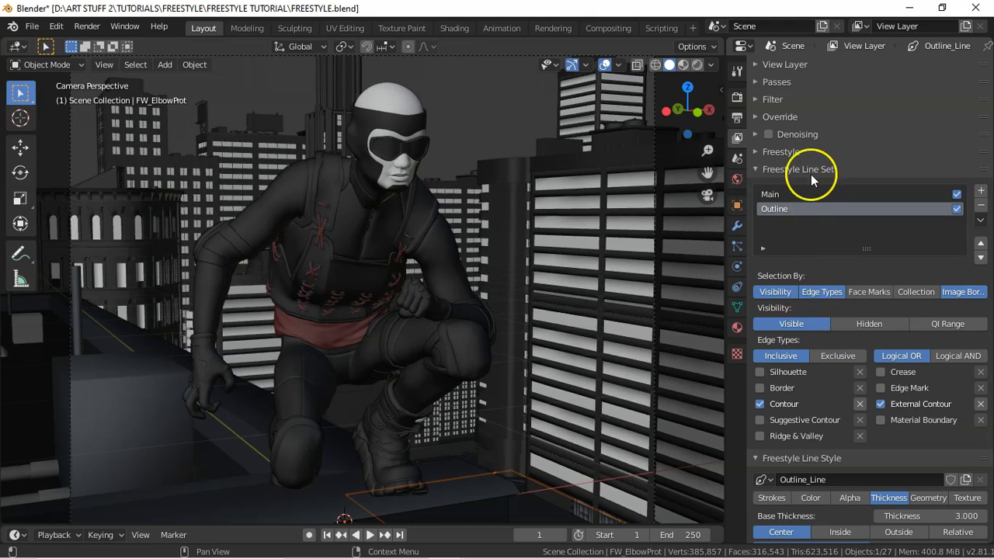
# - Set the stroke chaining of the Outline_Line style to Sketchy
pyautogui.press('a')
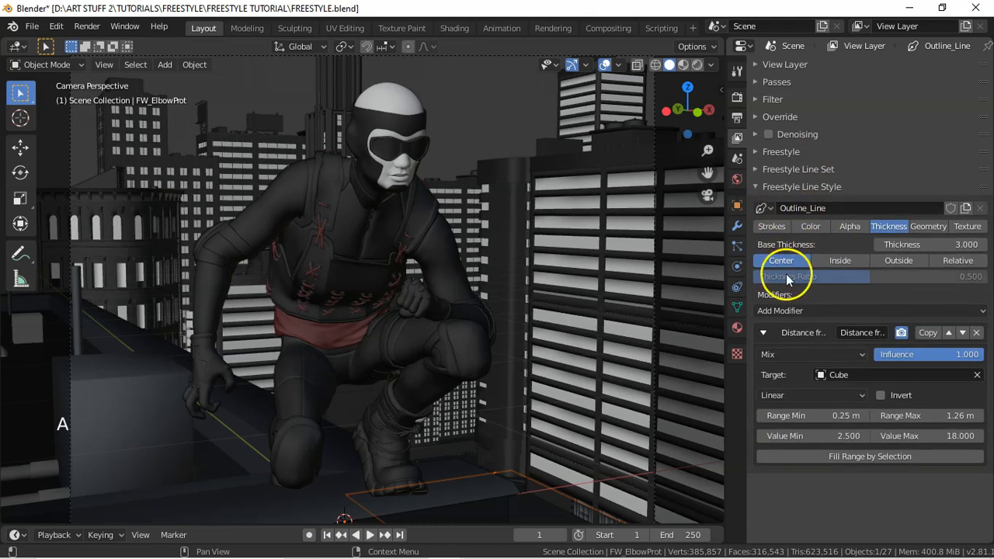
pyautogui.click(782, 230)
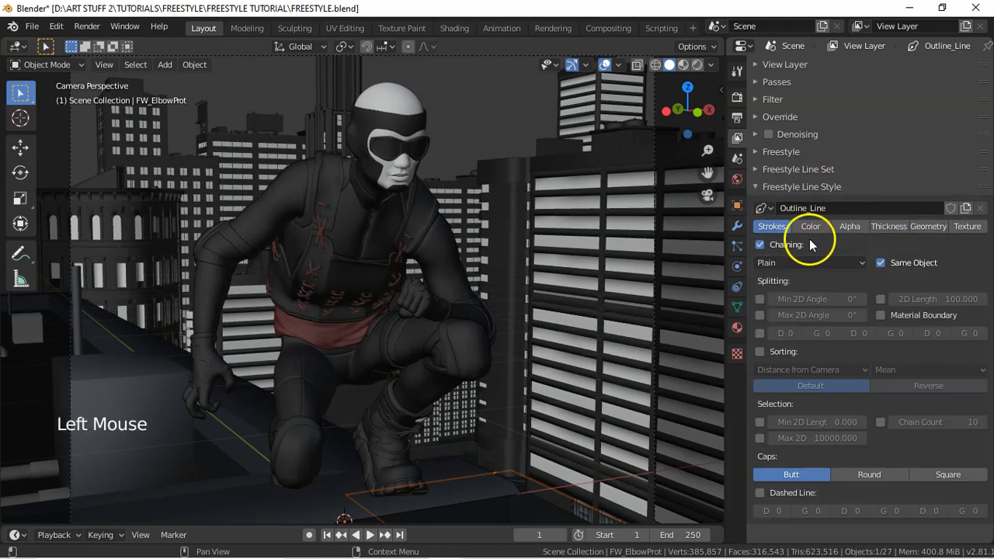
pyautogui.moveTo(796, 262); pyautogui.dragTo(781, 292)
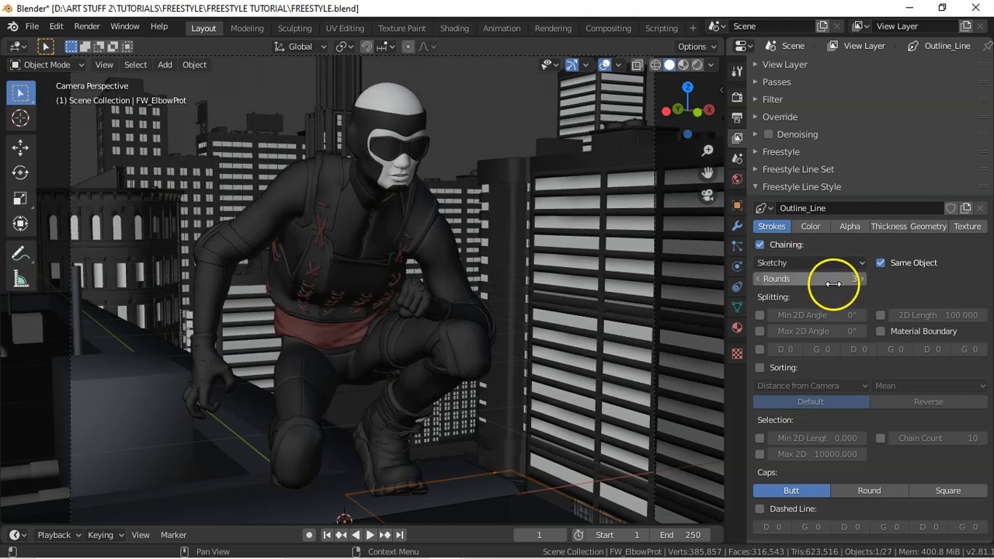
# - Set the Outline_Line thickness modifier's blend to Multiply, with Value Min 1 and Value Max 3
pyautogui.click(885, 227)
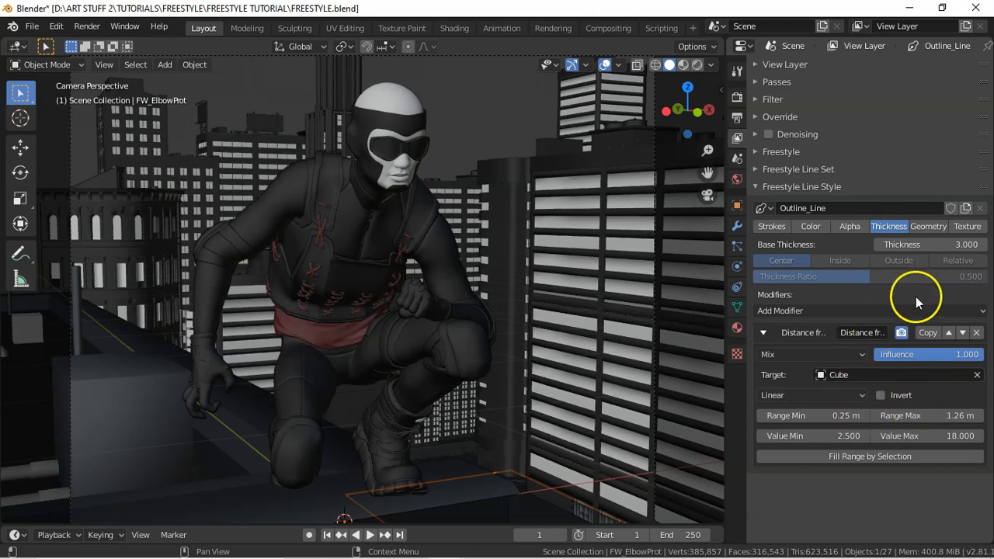
pyautogui.click(808, 355)
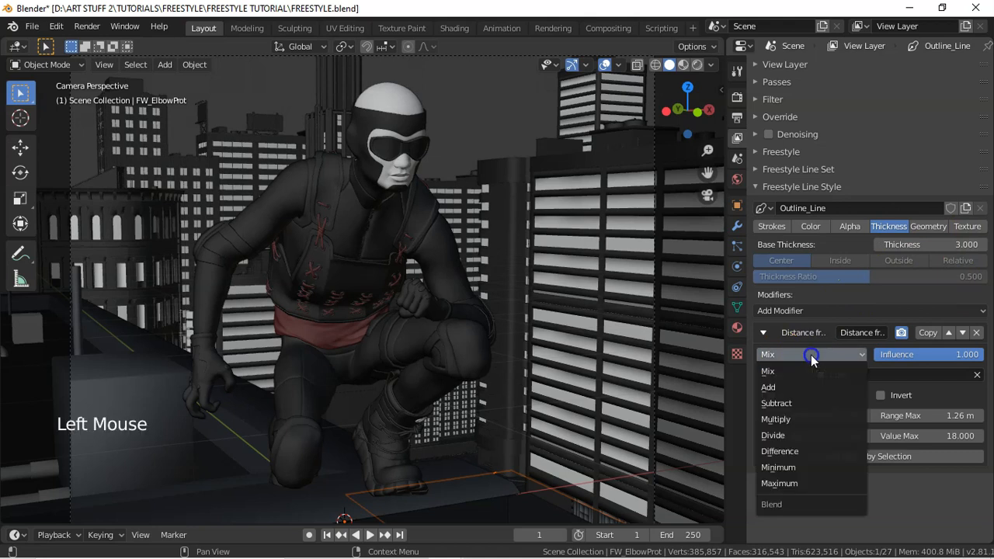
pyautogui.click(784, 419)
pyautogui.moveTo(797, 416); pyautogui.dragTo(838, 437)
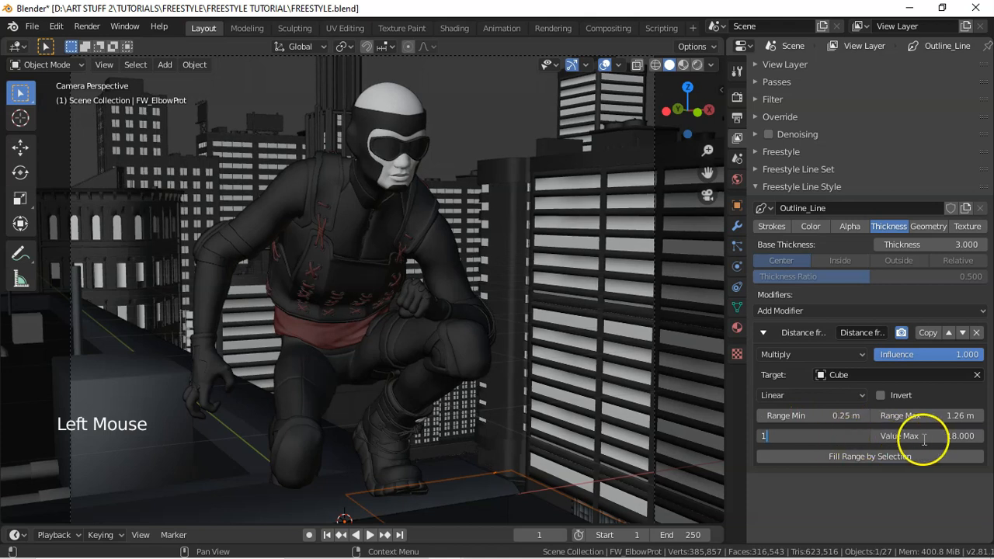
pyautogui.click(953, 439)
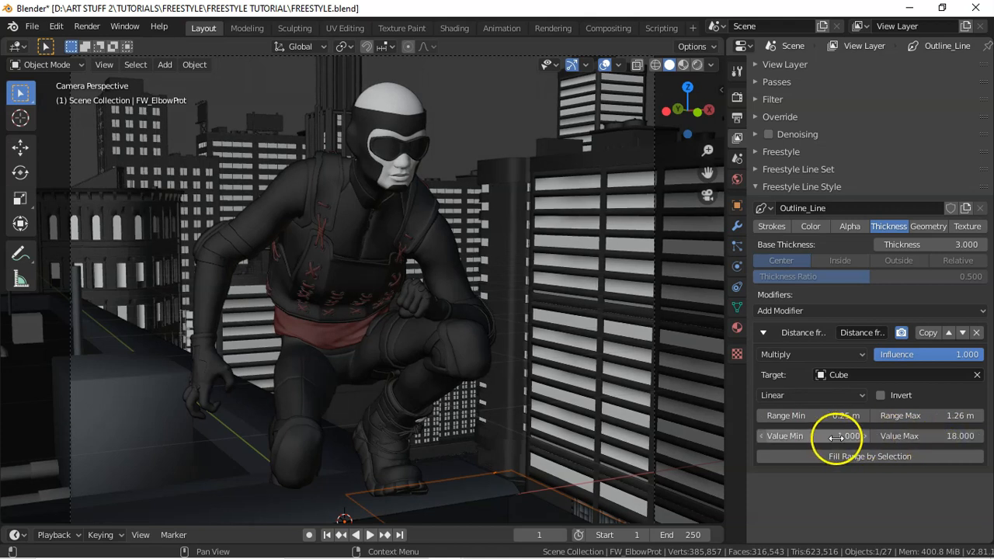
pyautogui.click(956, 440)
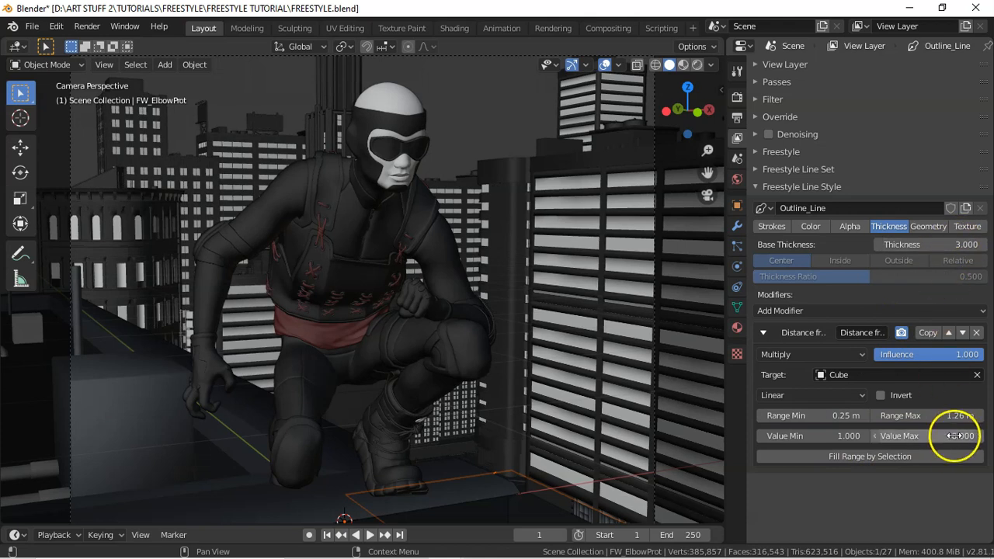
pyautogui.write('3')
pyautogui.press('Return')
pyautogui.click(955, 436)
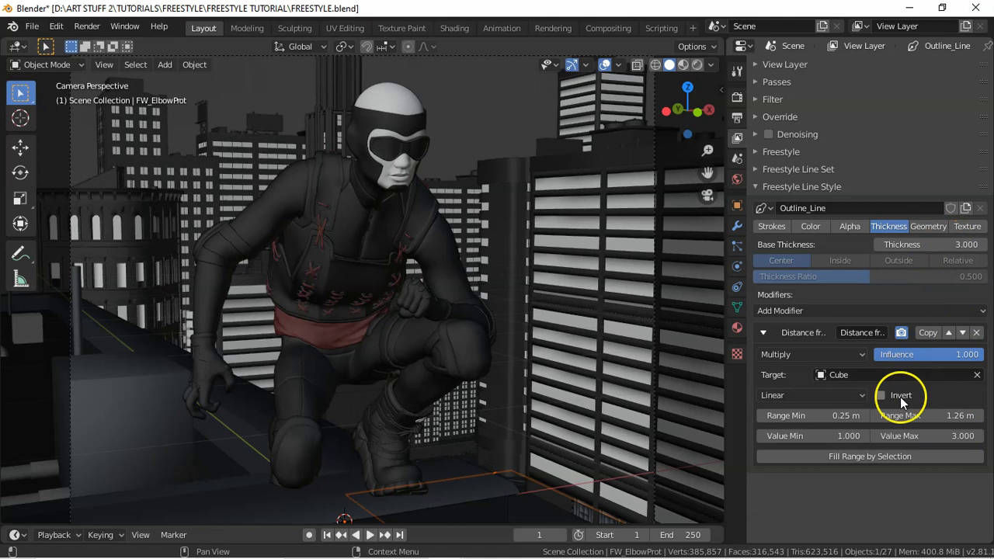
# - Set the distance thickness modifier's Range Min to 0.675 m and Range Max to 1.3 m
pyautogui.click(839, 415)
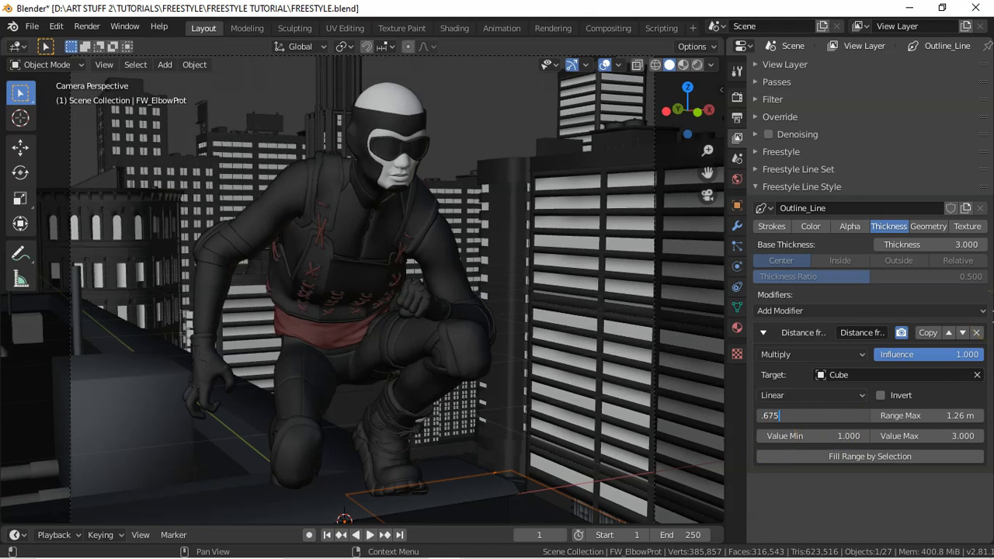
pyautogui.press('Return')
pyautogui.click(957, 417)
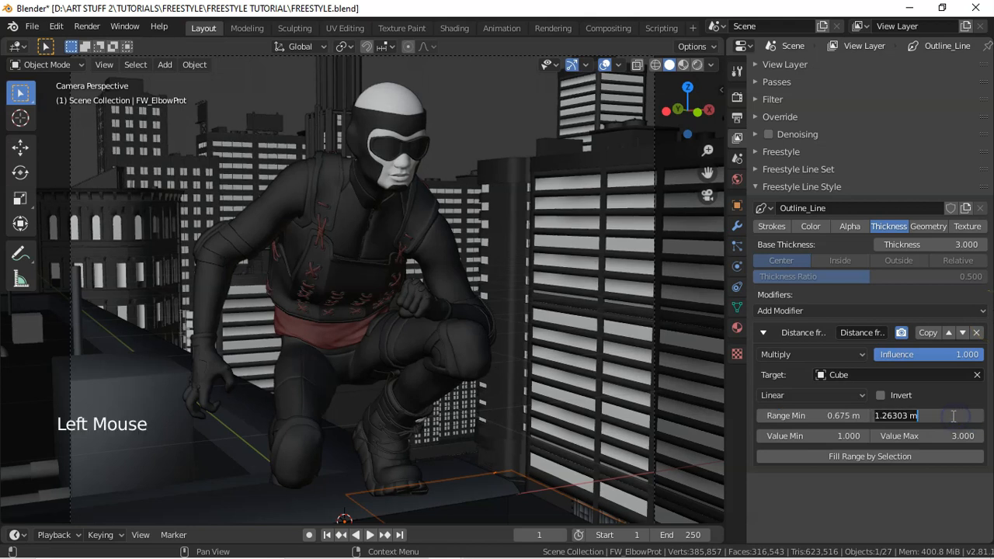
pyautogui.click(958, 416)
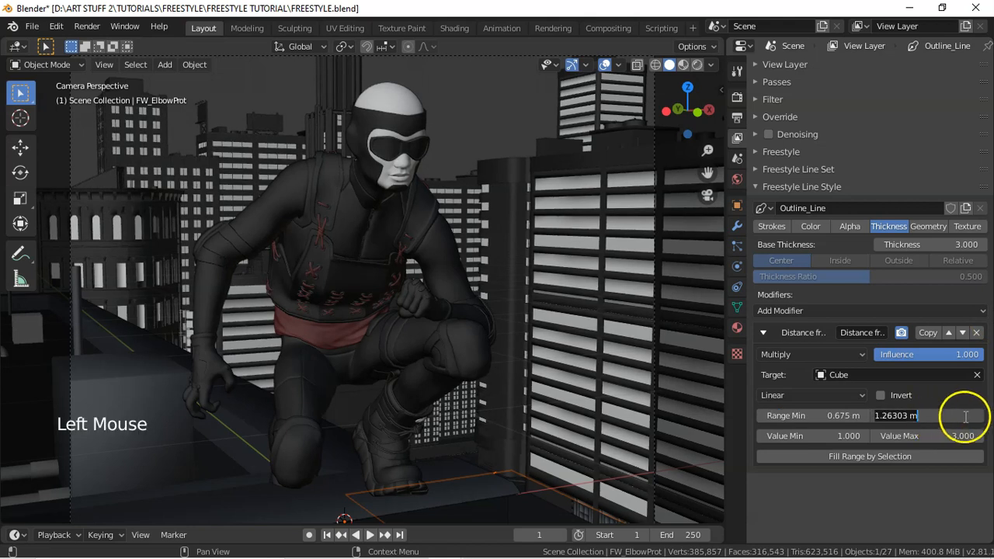
pyautogui.write('1.3')
pyautogui.press('Return')
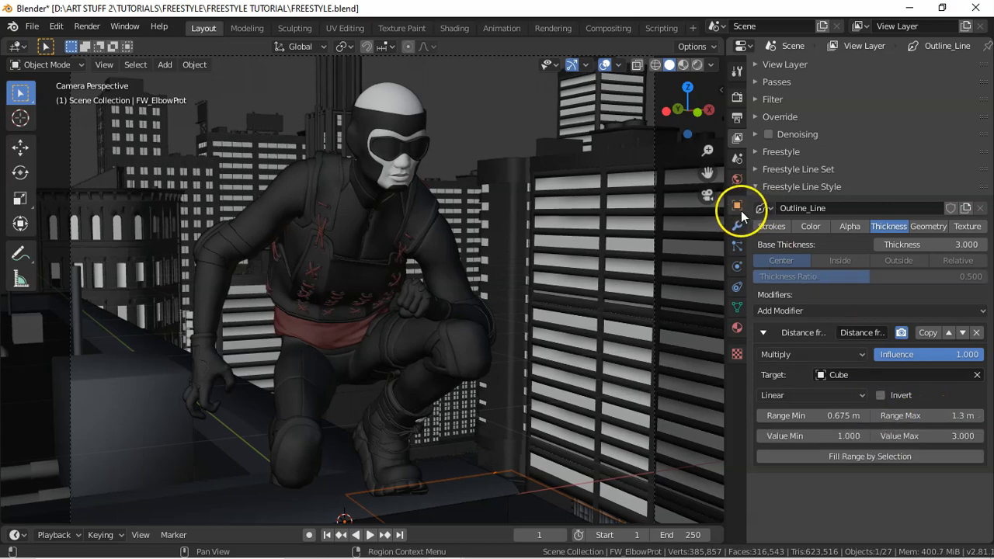
# - Render the scene with the revised outline style, compare it with the previous render in slot 1, and close the render window
pyautogui.press('F12')
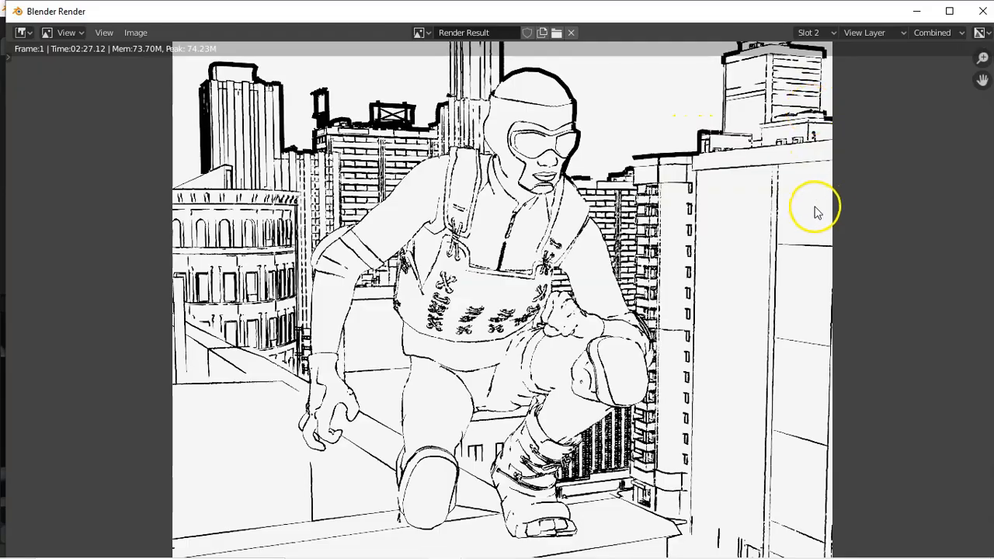
pyautogui.press('Escape')
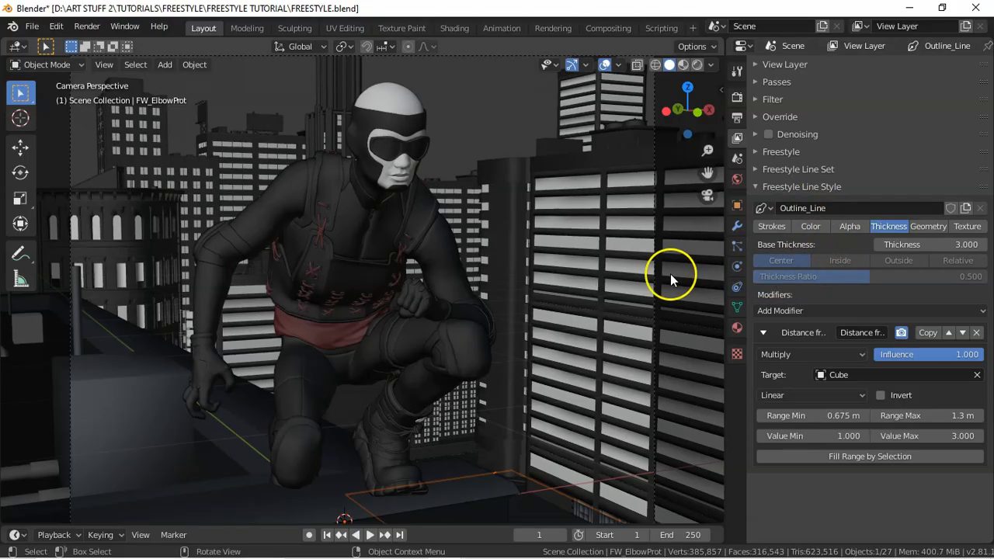
pyautogui.press('F12')
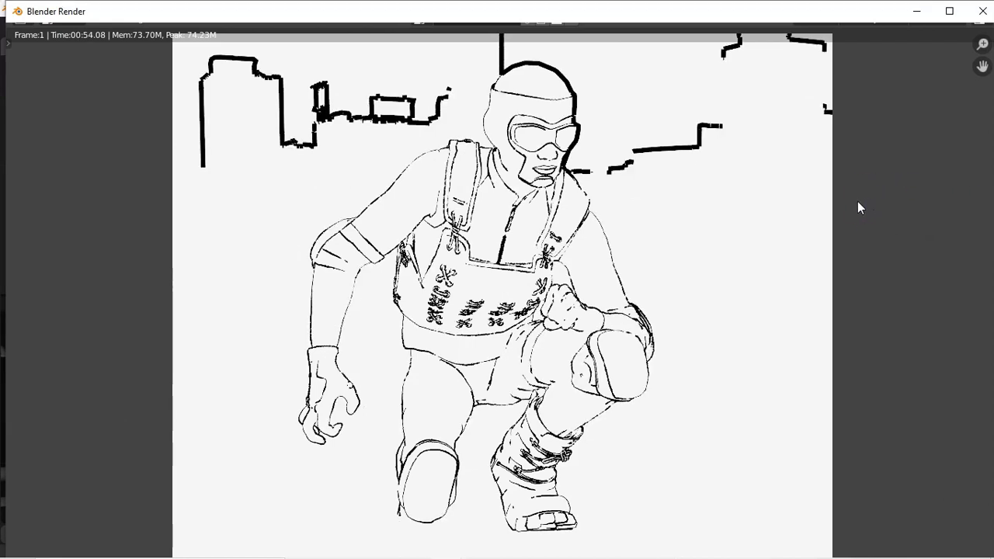
pyautogui.press('j')
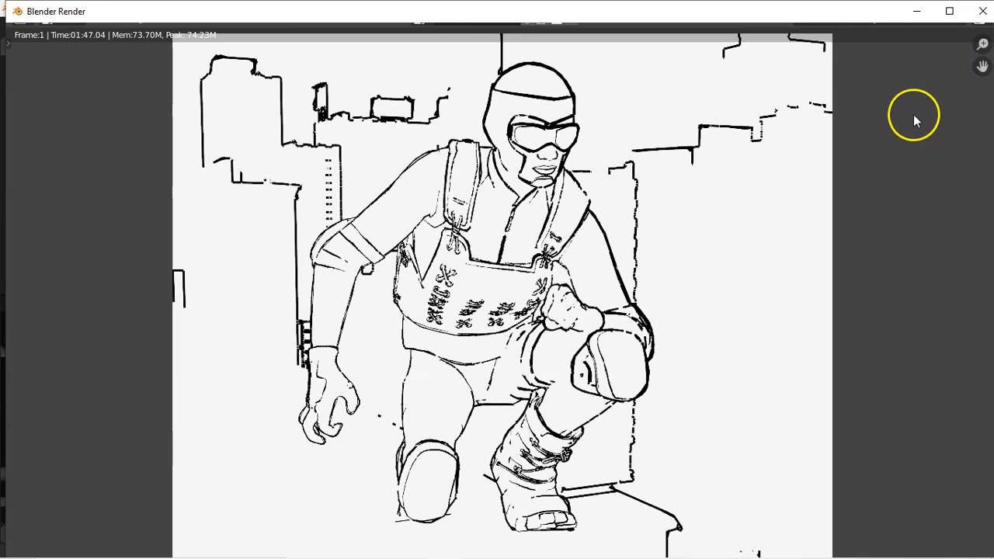
pyautogui.click(949, 11)
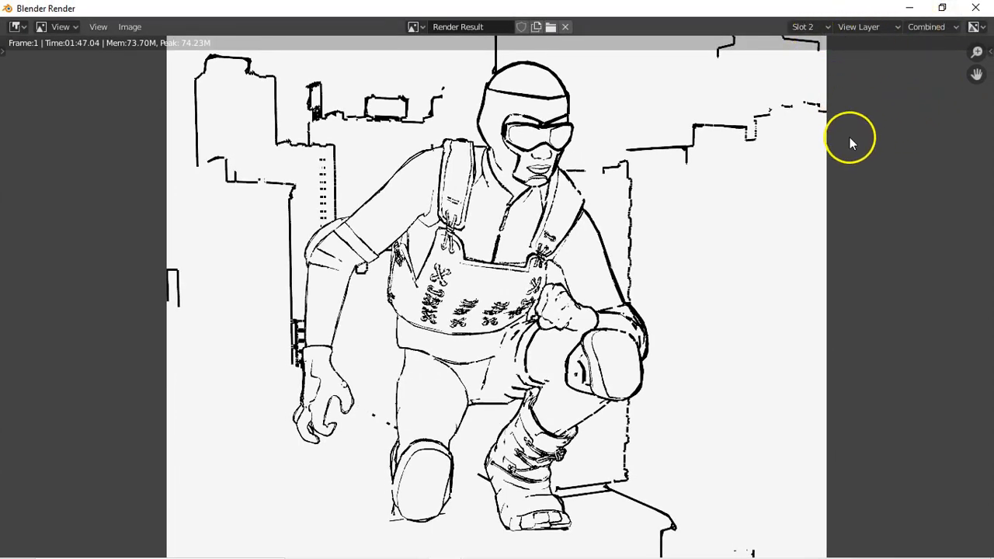
pyautogui.press('j')
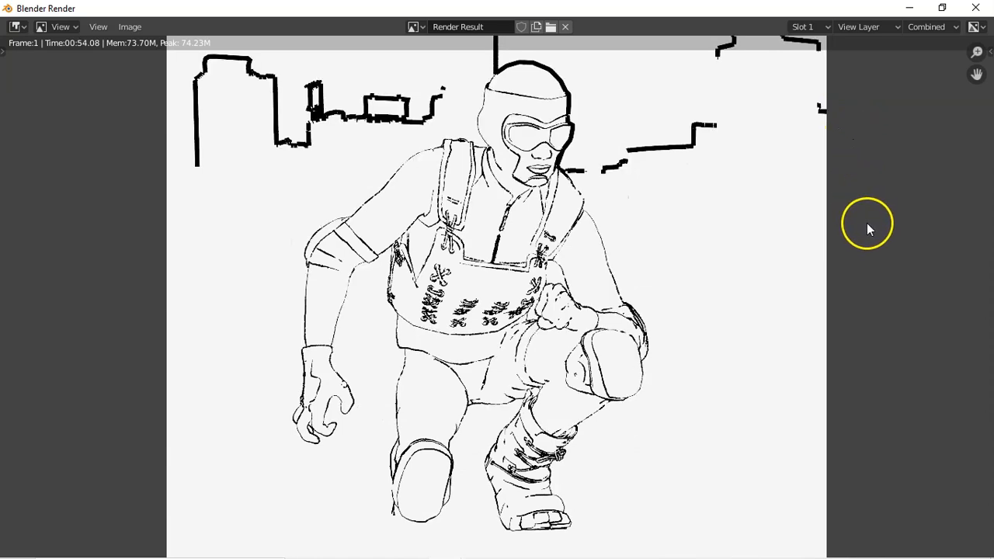
pyautogui.press('j')
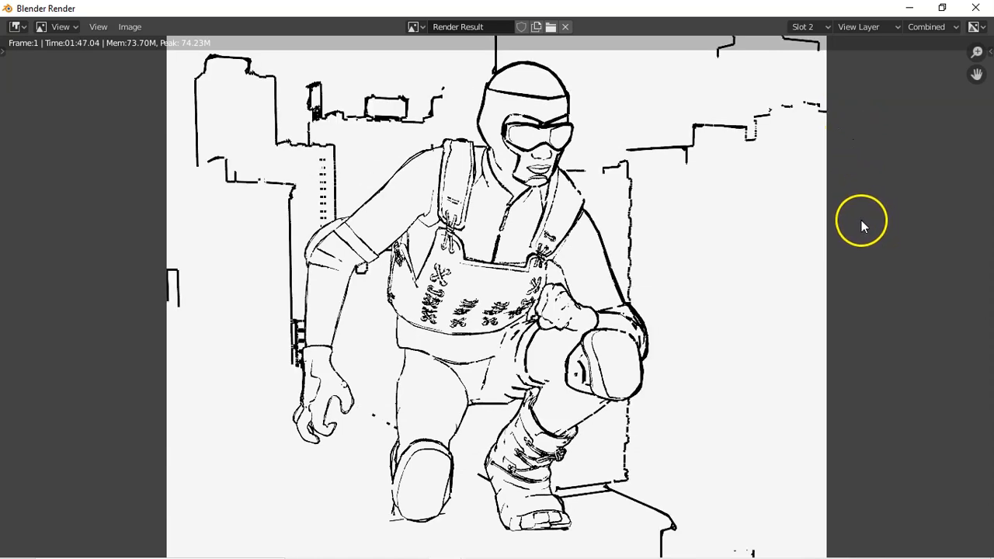
pyautogui.press('j')
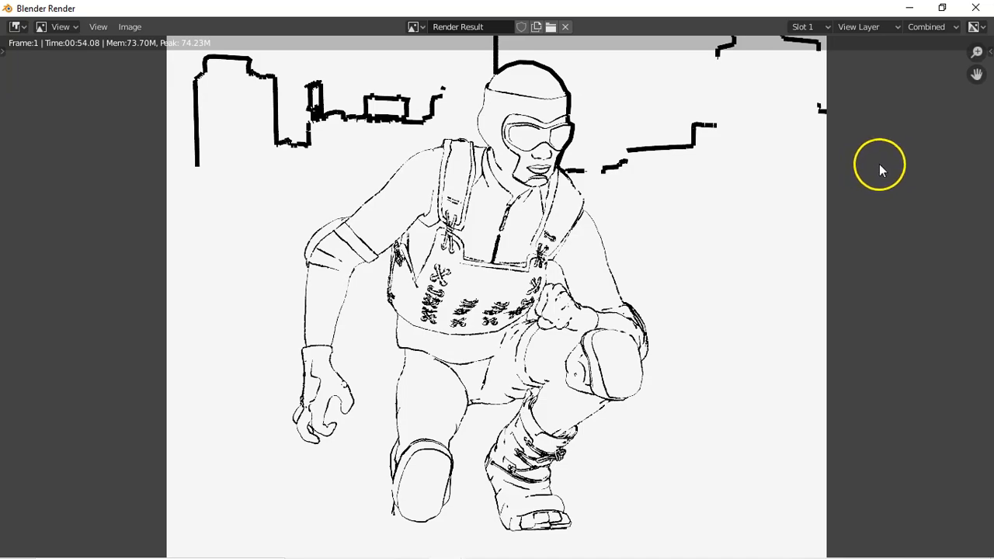
pyautogui.press('Escape')
# - Restrict the Outline line set by collection to the character's "Collection"
pyautogui.click(783, 175)
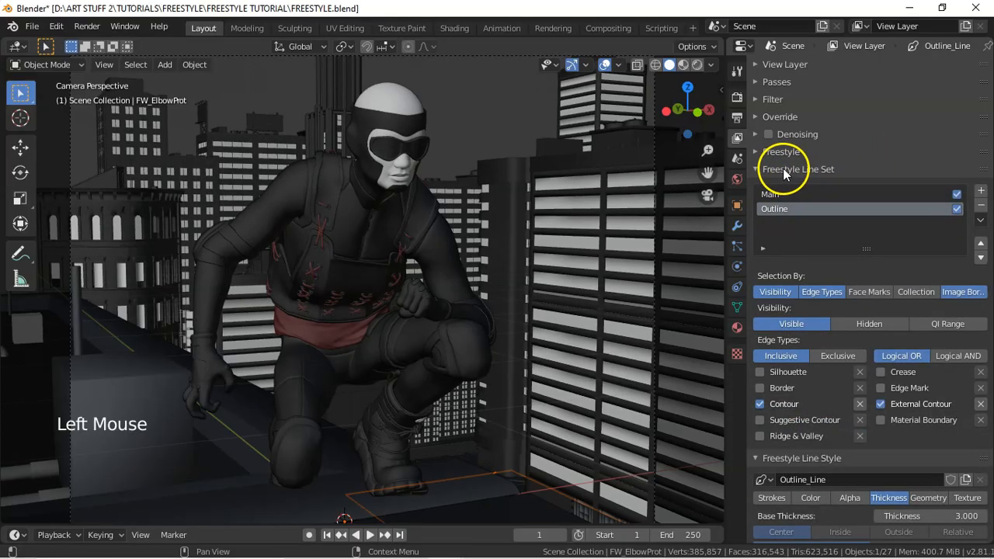
pyautogui.click(919, 294)
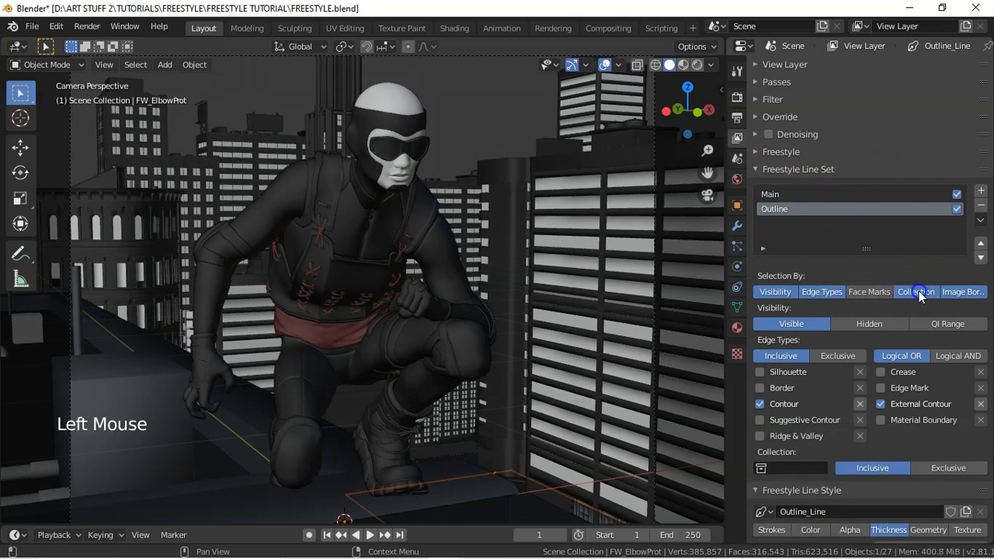
pyautogui.click(762, 470)
pyautogui.click(773, 332)
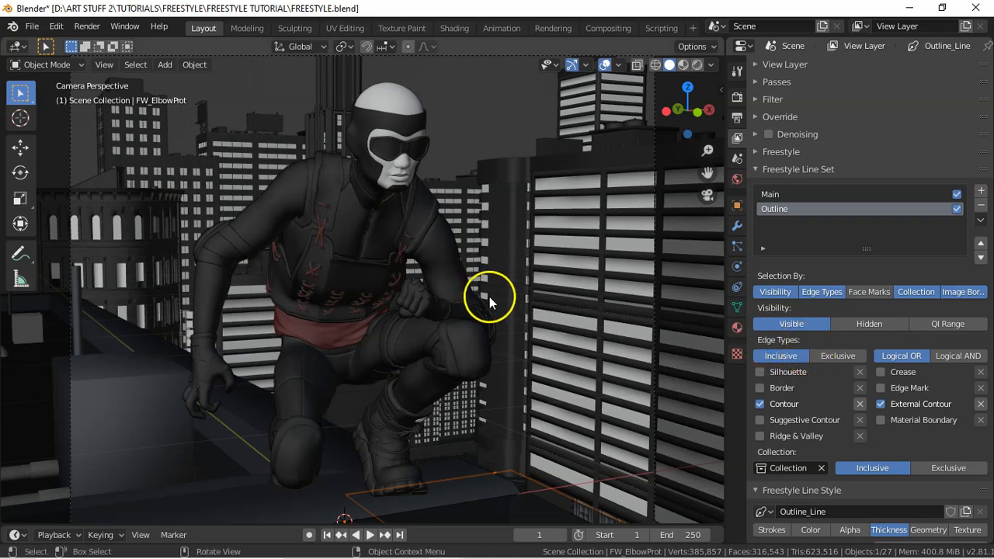
# - Render the scene with the collection-limited Outline set, compare it with the previous render, and close the render window
pyautogui.press('F12')
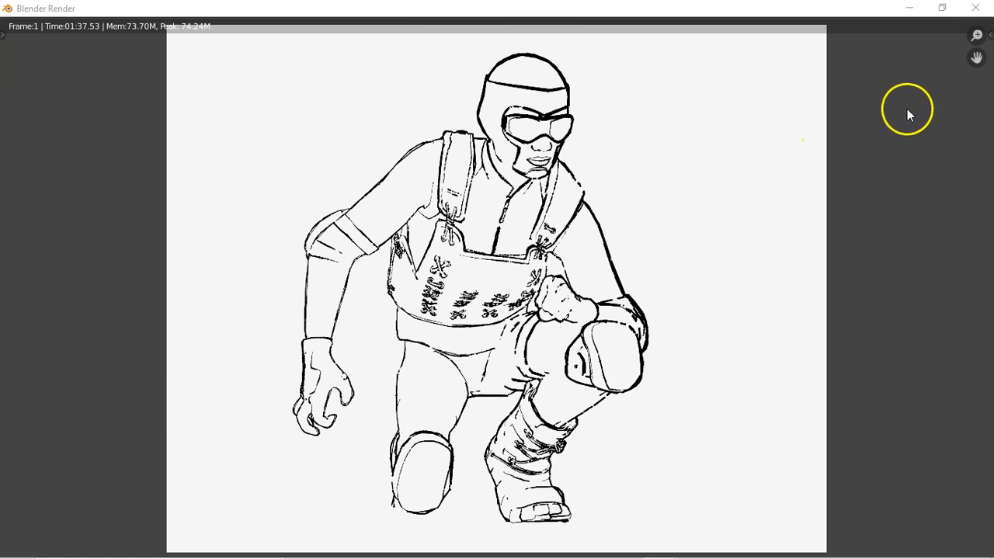
pyautogui.click(843, 150)
pyautogui.press('j')
pyautogui.press('j')
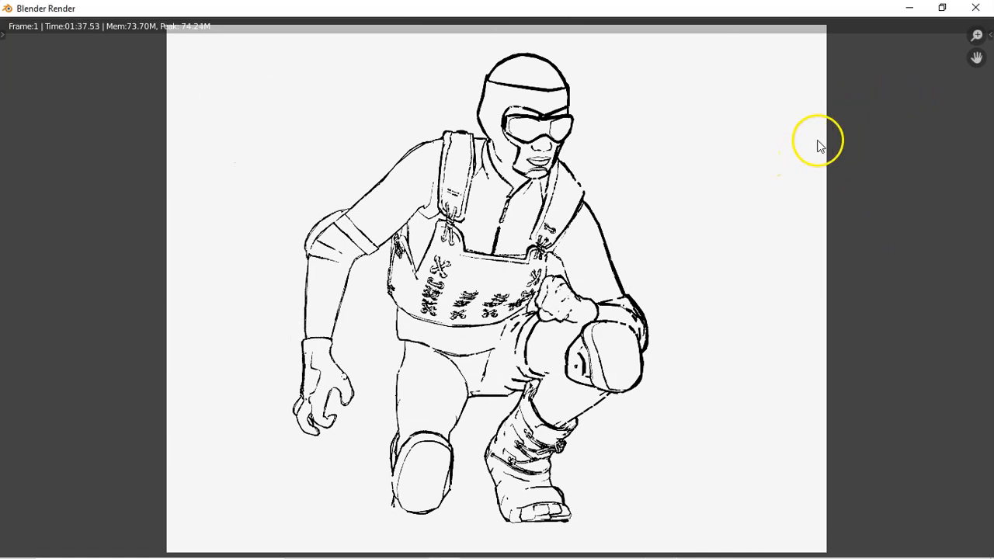
pyautogui.press('j')
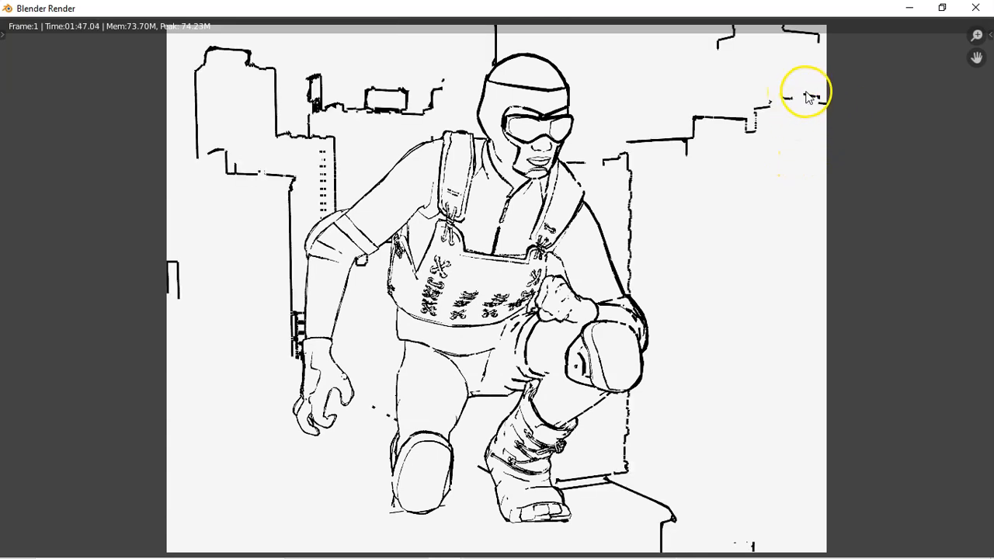
pyautogui.press('Escape')
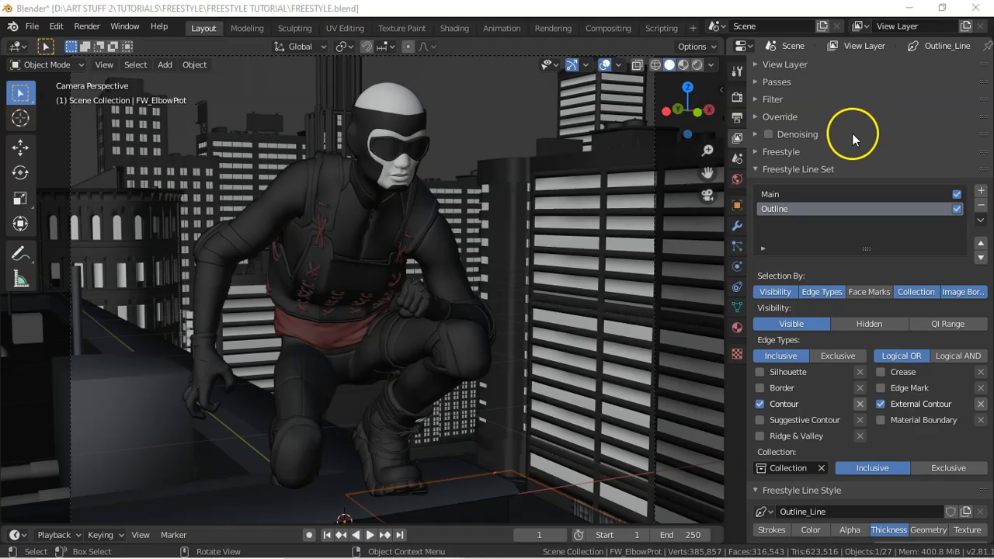
# - Add a third Freestyle line set and name it CITY
pyautogui.click(981, 194)
pyautogui.click(779, 224)
pyautogui.doubleClick(785, 224)
pyautogui.write('CITY')
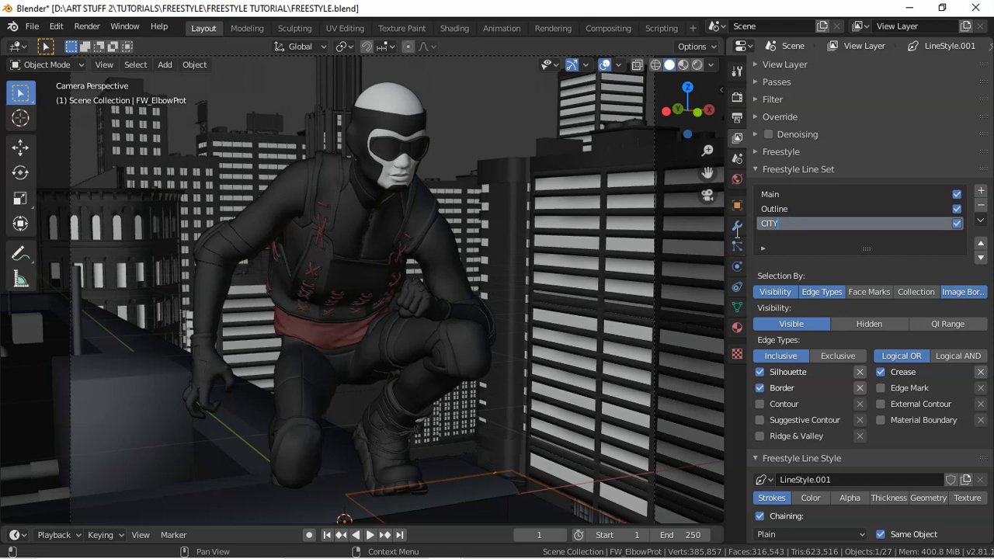
pyautogui.press('Return')
# - Restrict the new line set by collection to the CITY collection
pyautogui.click(919, 292)
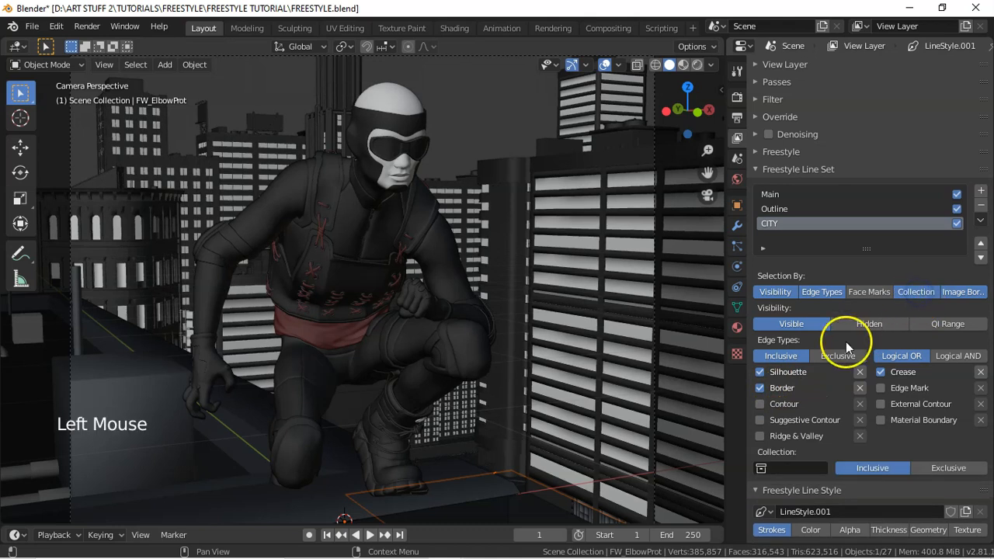
pyautogui.click(764, 468)
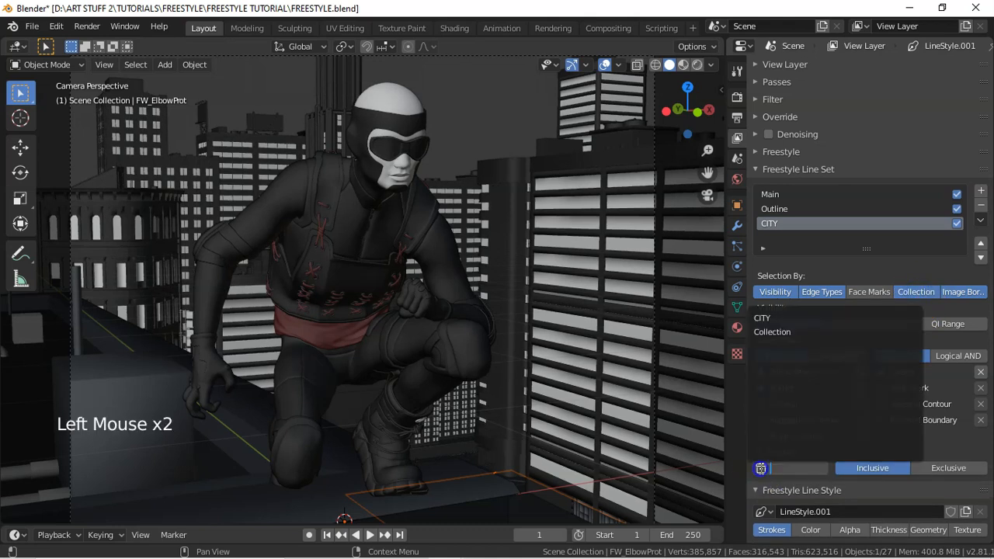
pyautogui.click(775, 321)
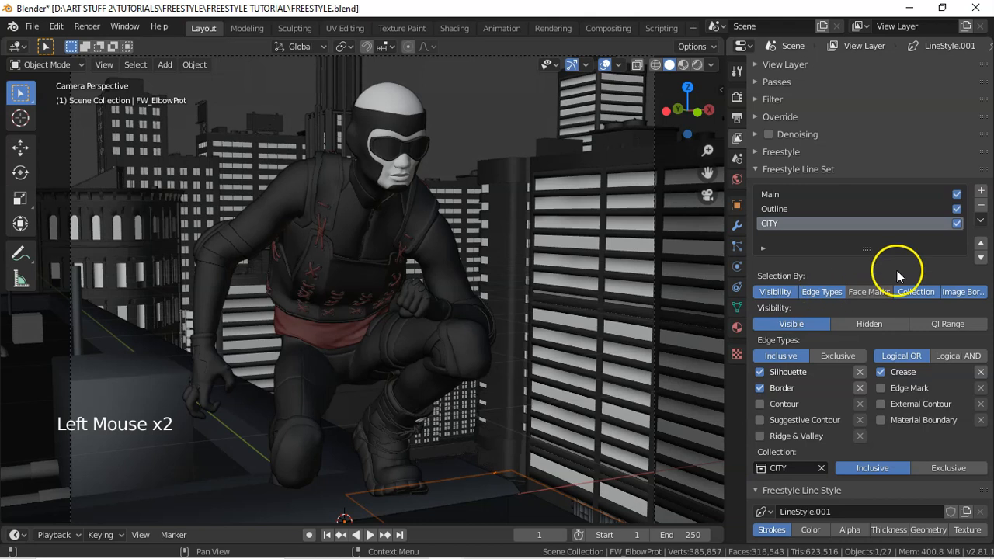
# - Rename the CITY line set's line style to City_LineStyle.001
pyautogui.click(806, 170)
pyautogui.doubleClick(783, 209)
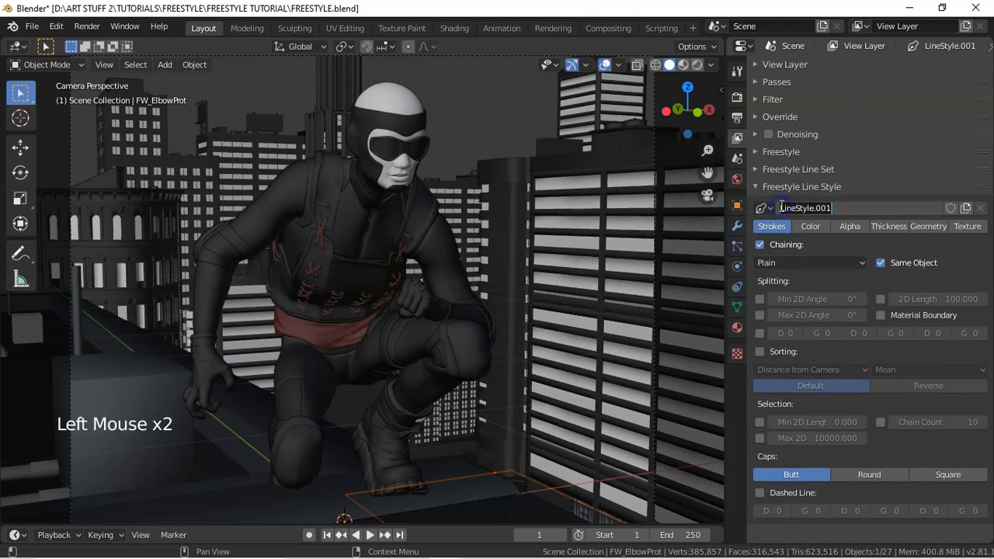
pyautogui.write('City_')
pyautogui.press('Return')
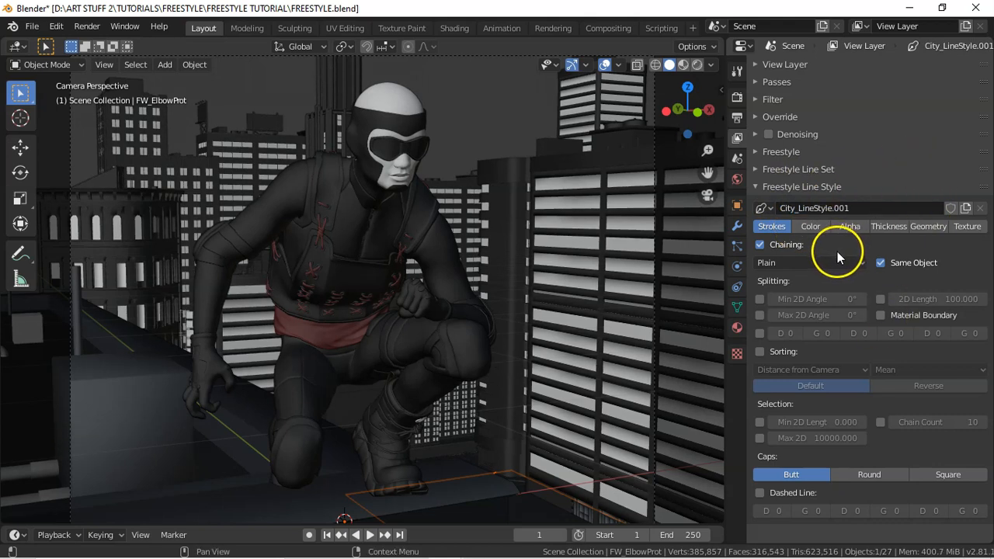
# - Add a Distance from Camera thickness modifier to the city line style
pyautogui.click(889, 229)
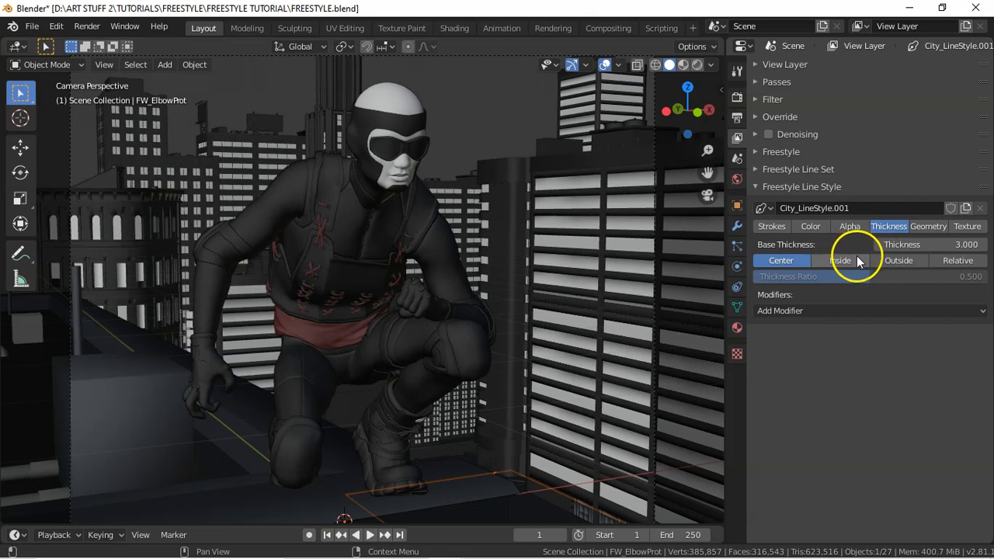
pyautogui.click(842, 309)
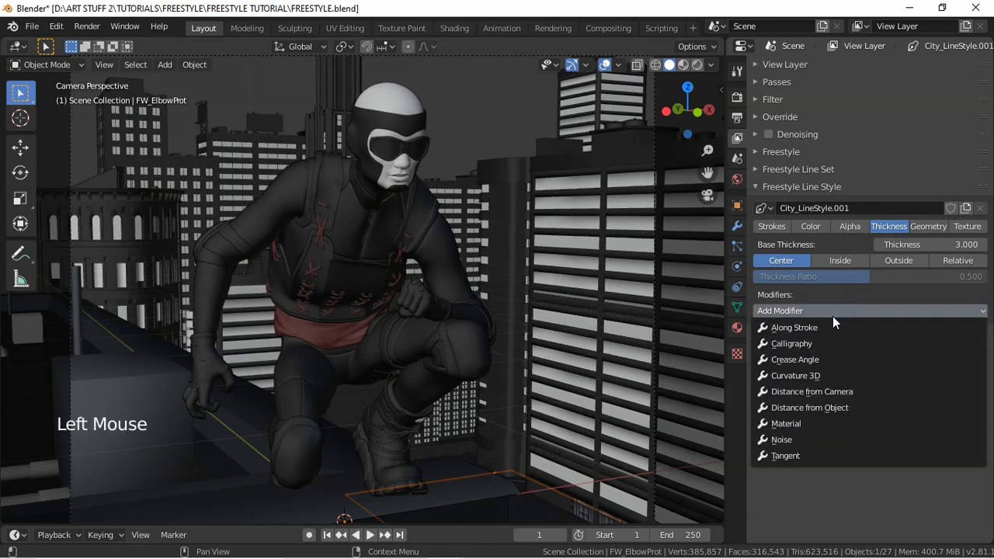
pyautogui.click(838, 393)
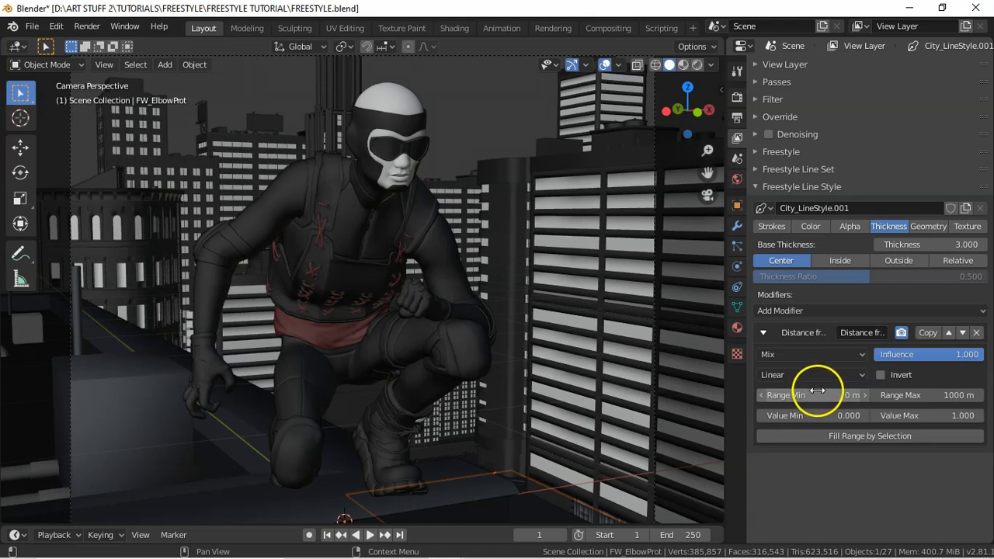
# - Set the Distance from Camera modifier's minimum value to 1.5 and its maximum value to 4
pyautogui.click(844, 417)
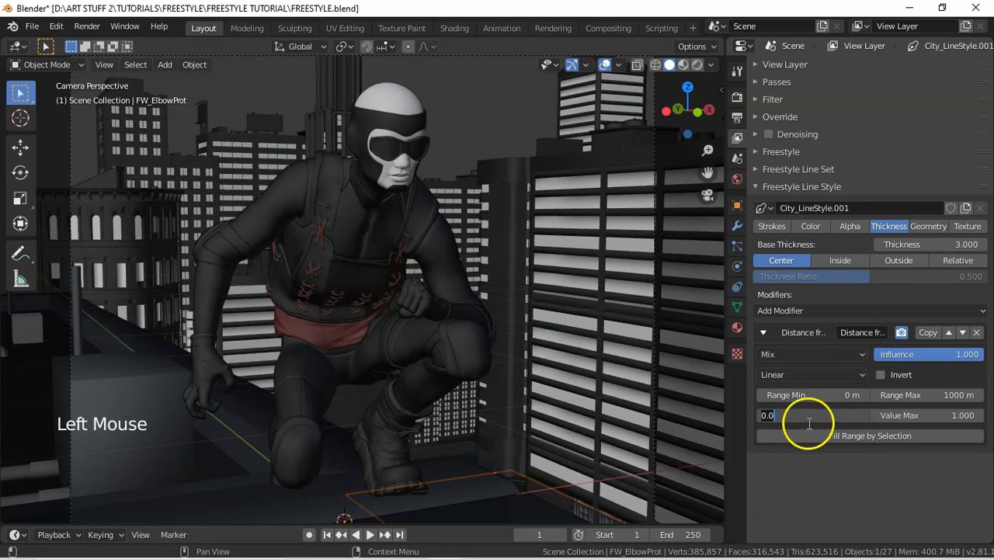
pyautogui.write('1.5')
pyautogui.press('Return')
pyautogui.click(958, 417)
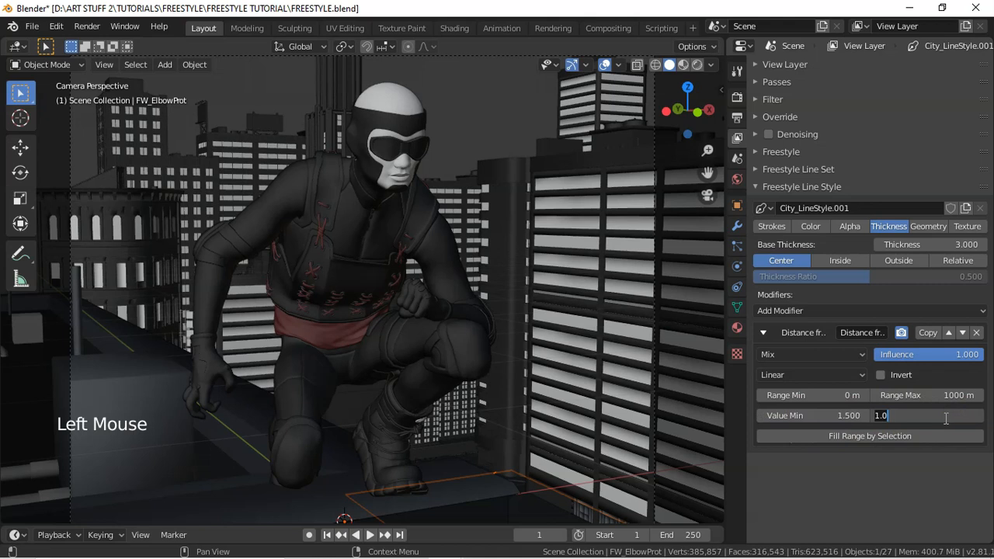
pyautogui.write('4')
pyautogui.press('Return')
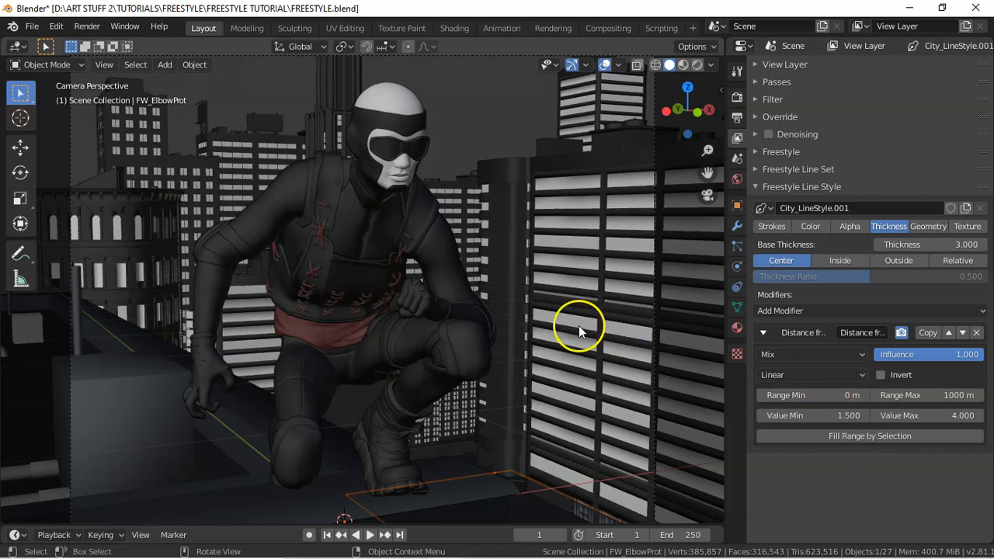
# - Select the us03Roads01 object from the top view and fill the distance modifier's range from that selection
pyautogui.moveTo(578, 317); pyautogui.dragTo(572, 337, button='middle')
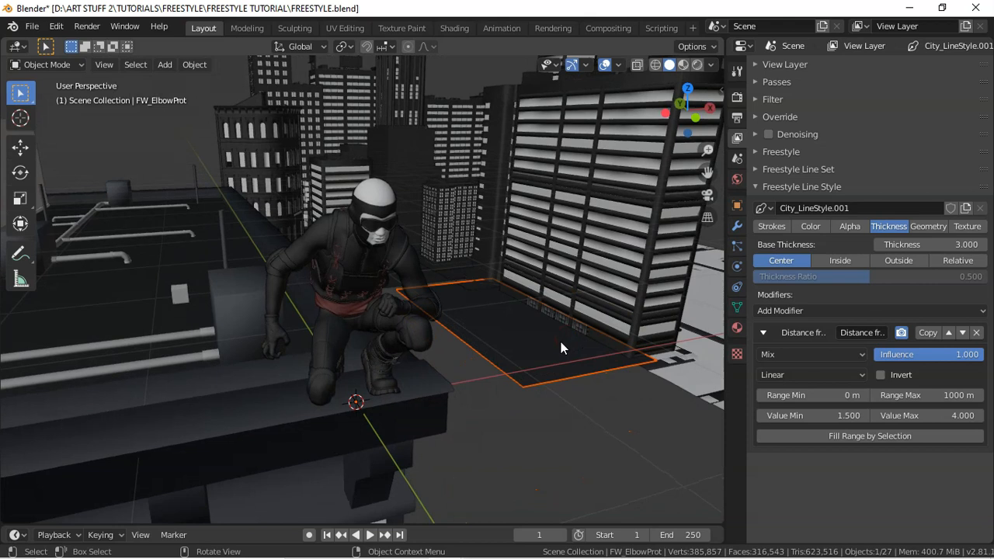
pyautogui.press('KP_7')
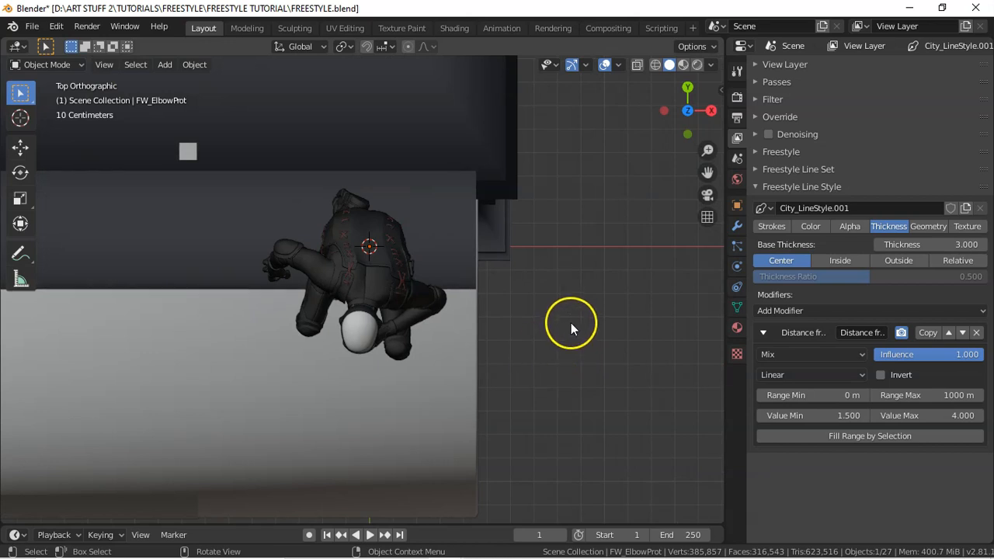
pyautogui.press('Home')
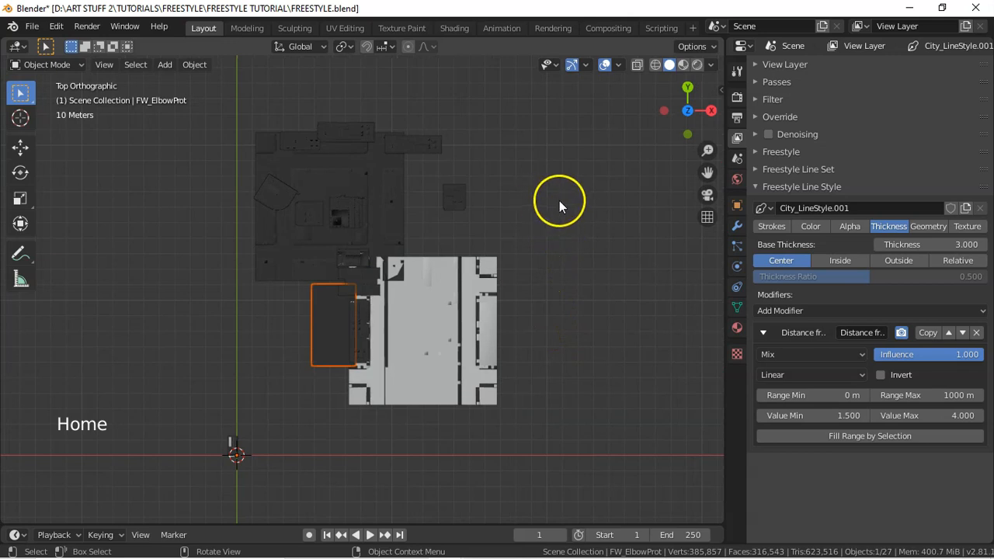
pyautogui.click(434, 146)
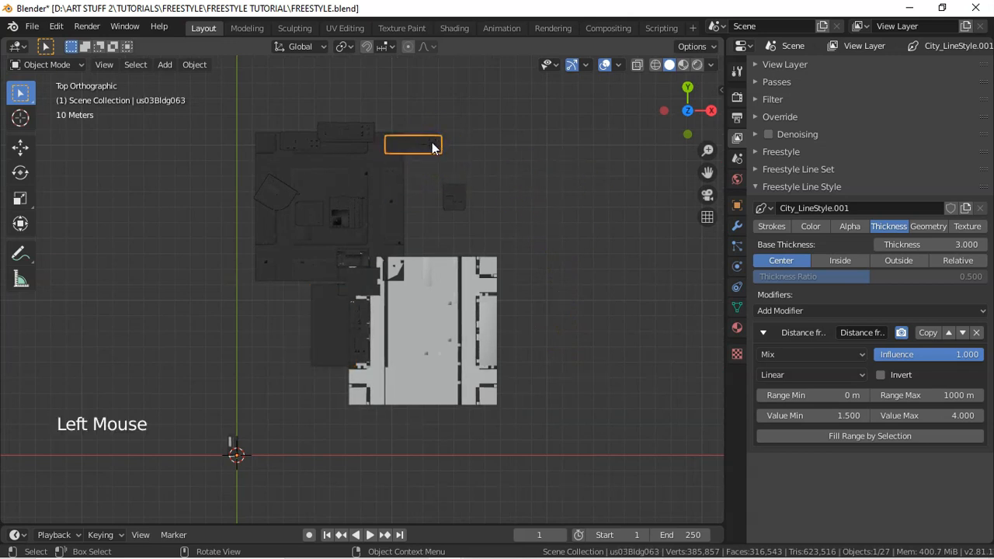
pyautogui.click(347, 136)
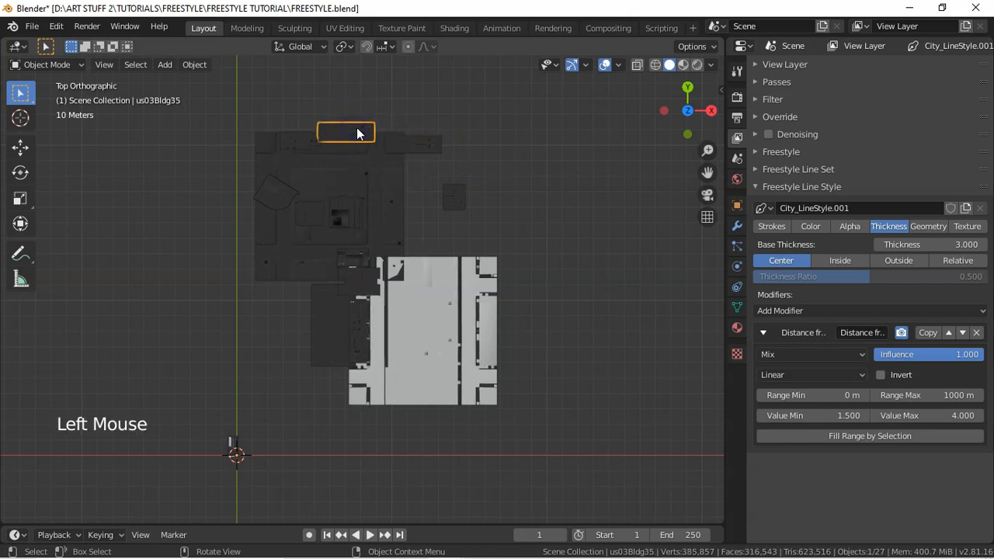
pyautogui.click(376, 158)
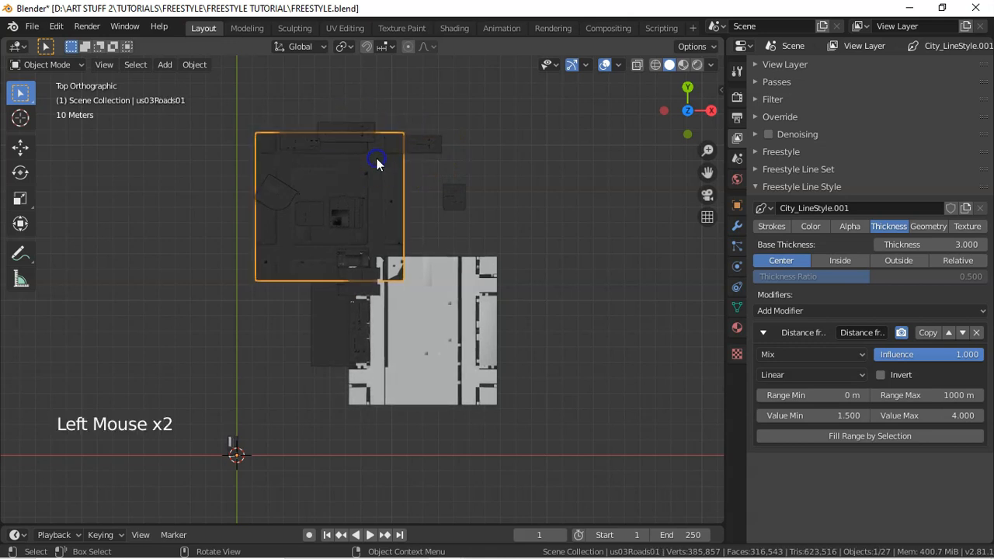
pyautogui.click(865, 437)
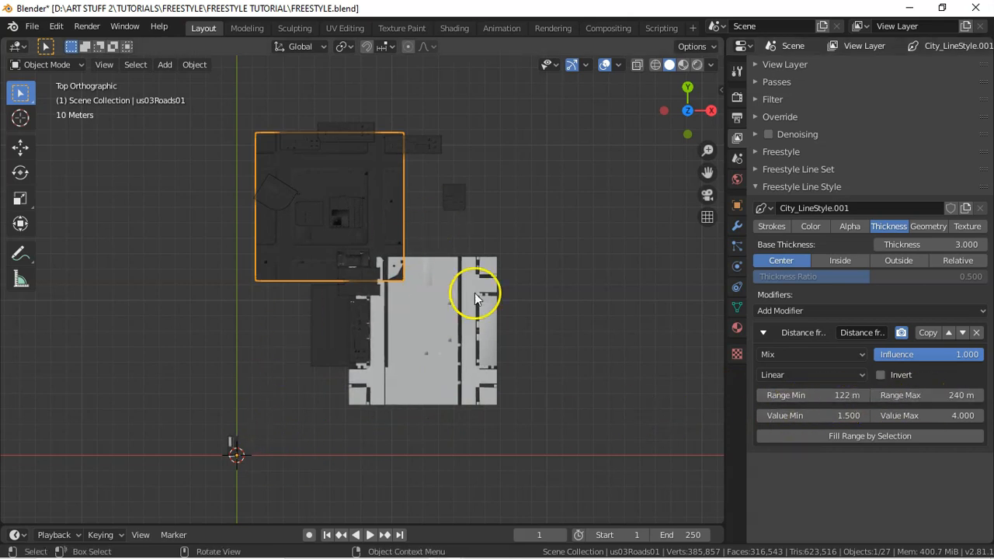
# - Return to the camera view with all objects deselected and save the file
pyautogui.press('KP_0')
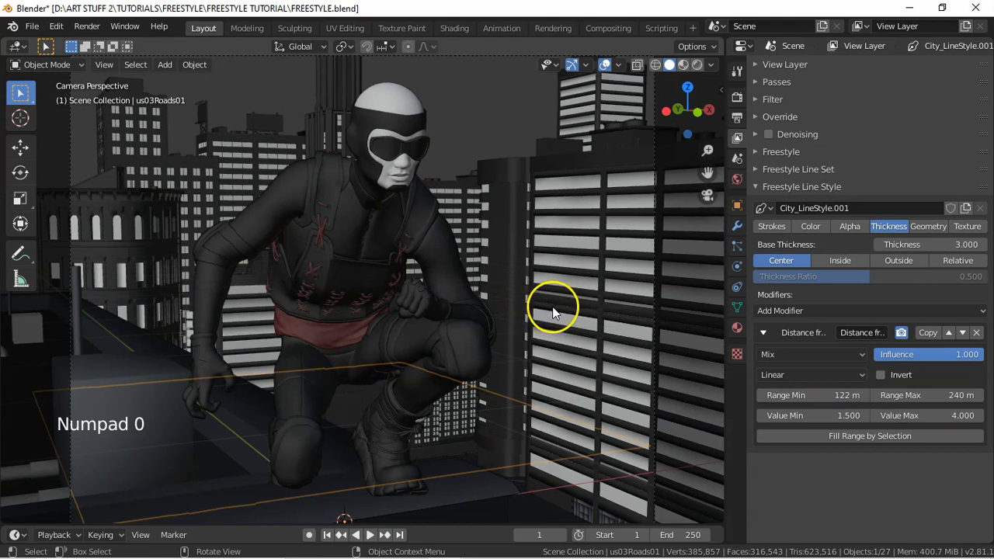
pyautogui.press('a')
pyautogui.press('a')
pyautogui.press('a')
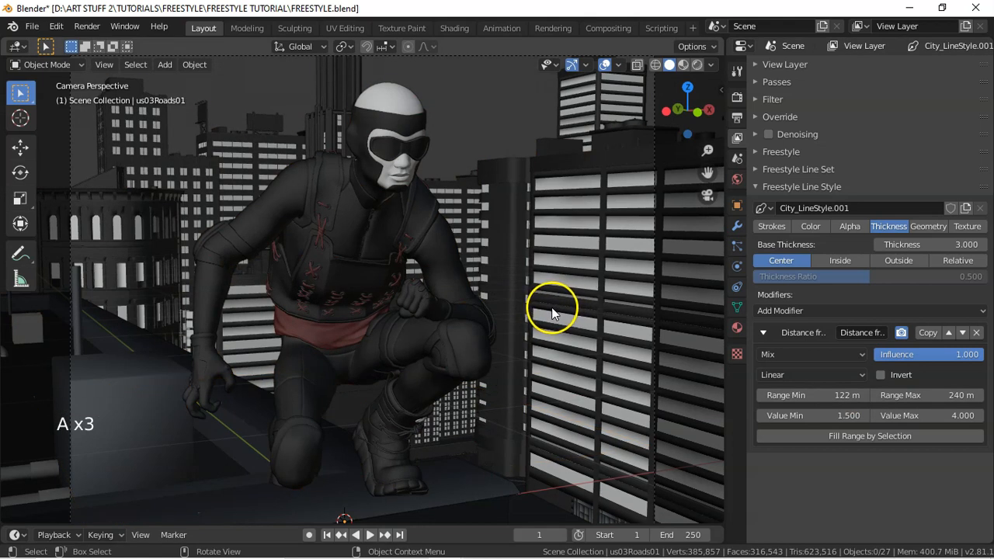
pyautogui.hotkey('ctrl', 's')
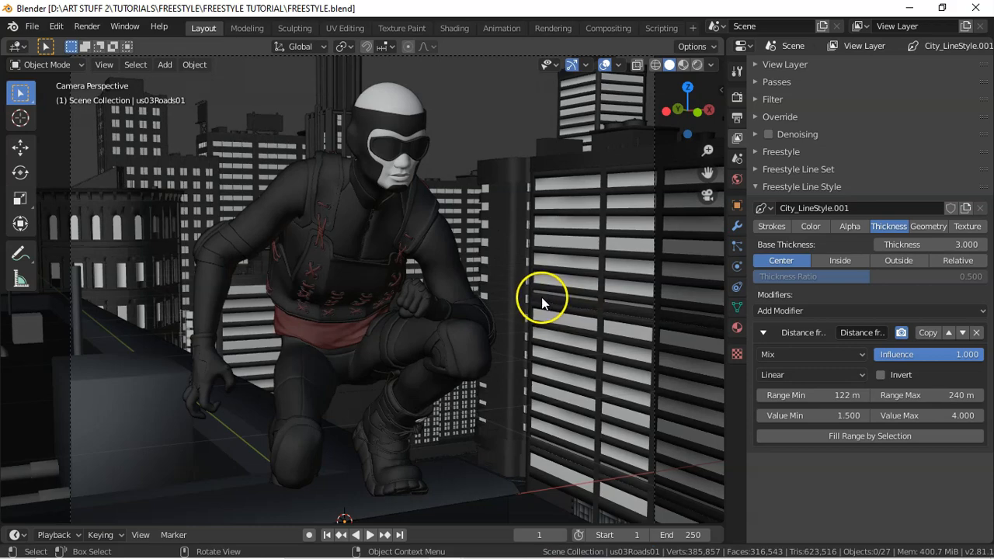
# - Render the scene with the city line set, compare it with the previous render, and close the render window
pyautogui.press('F12')
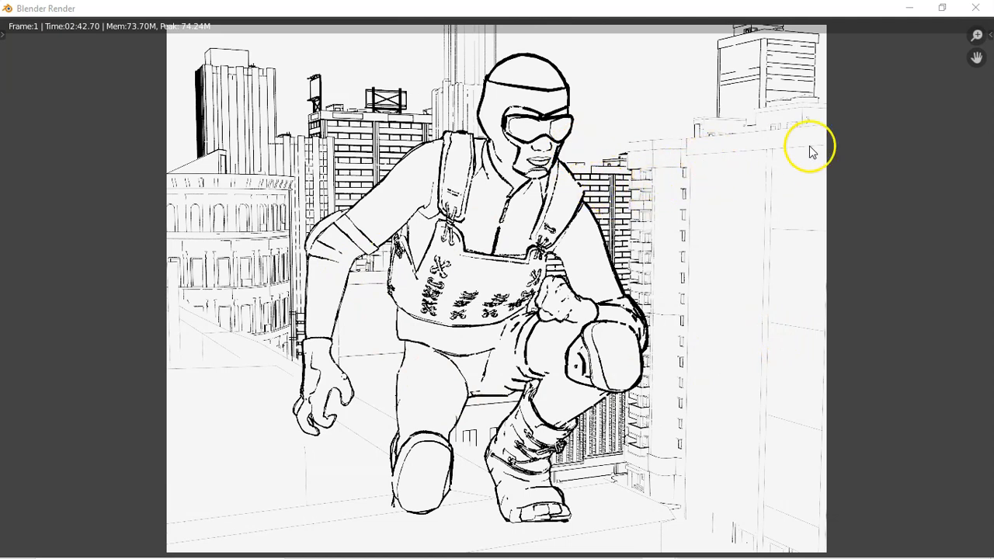
pyautogui.press('j')
pyautogui.press('j')
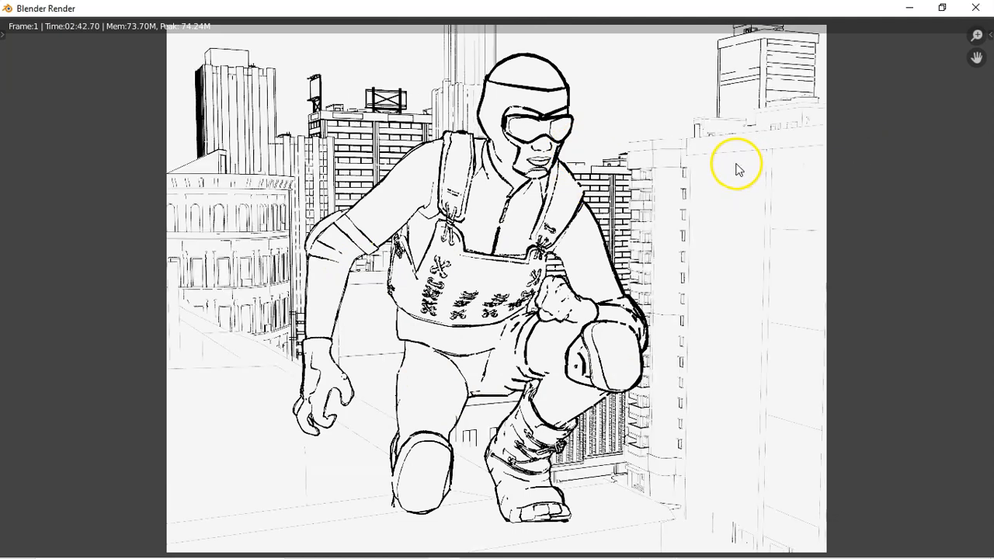
pyautogui.press('j')
pyautogui.press('Escape')
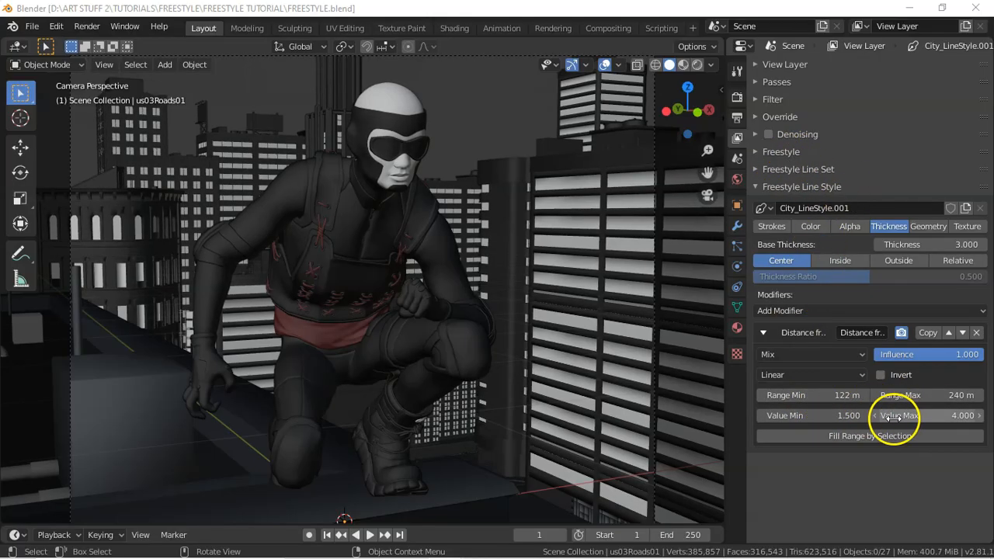
# - Invert the Distance from Camera thickness modifier and compare a new render with the previous one
pyautogui.click(882, 376)
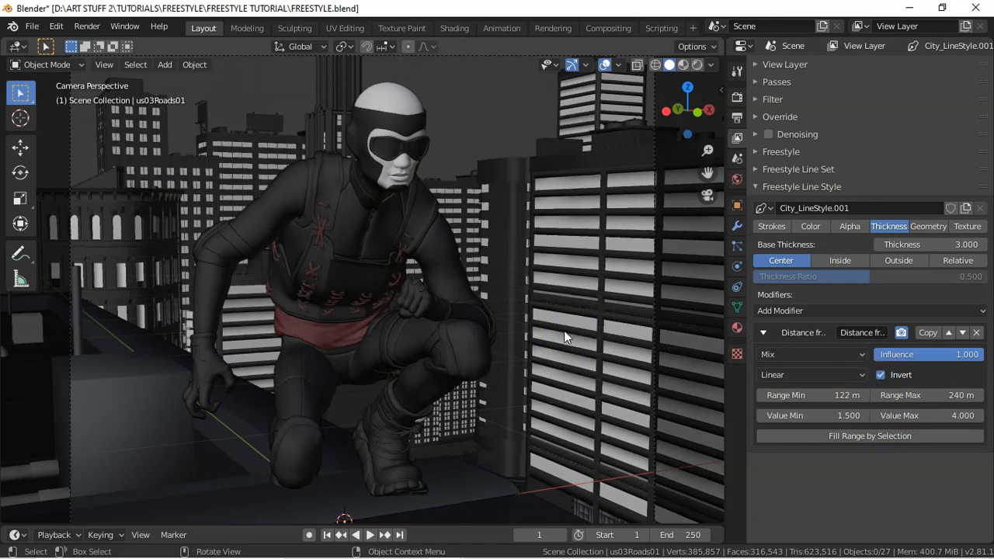
pyautogui.press('F12')
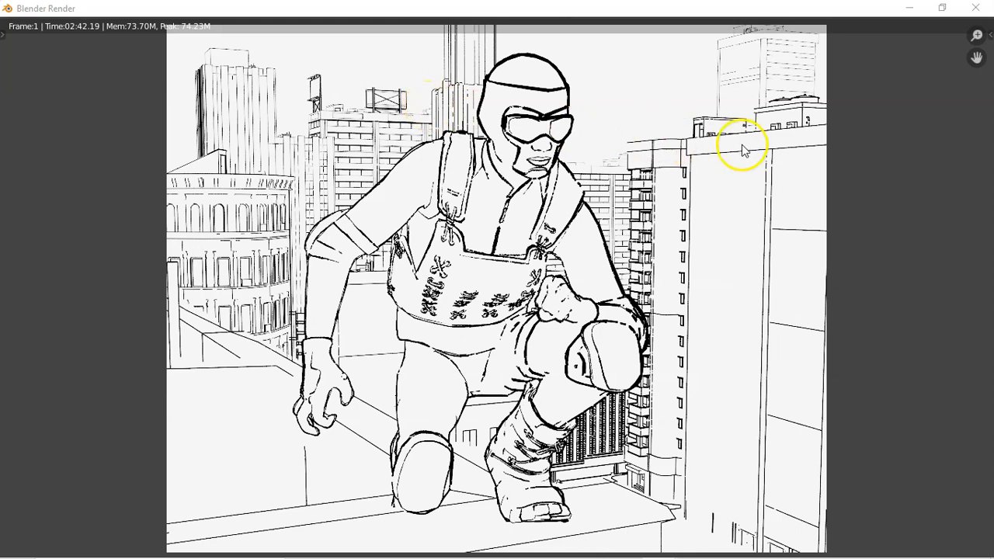
pyautogui.click(853, 136)
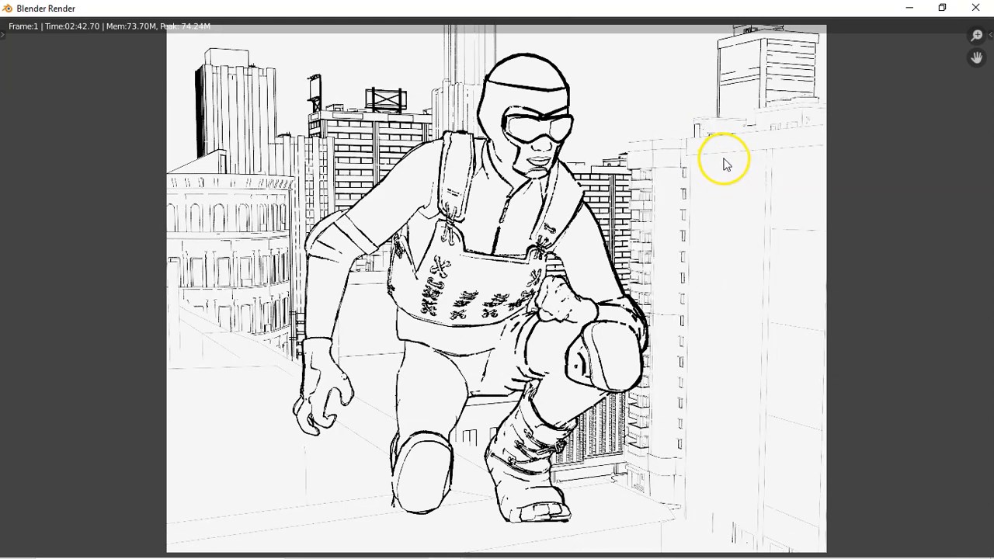
pyautogui.press('Escape')
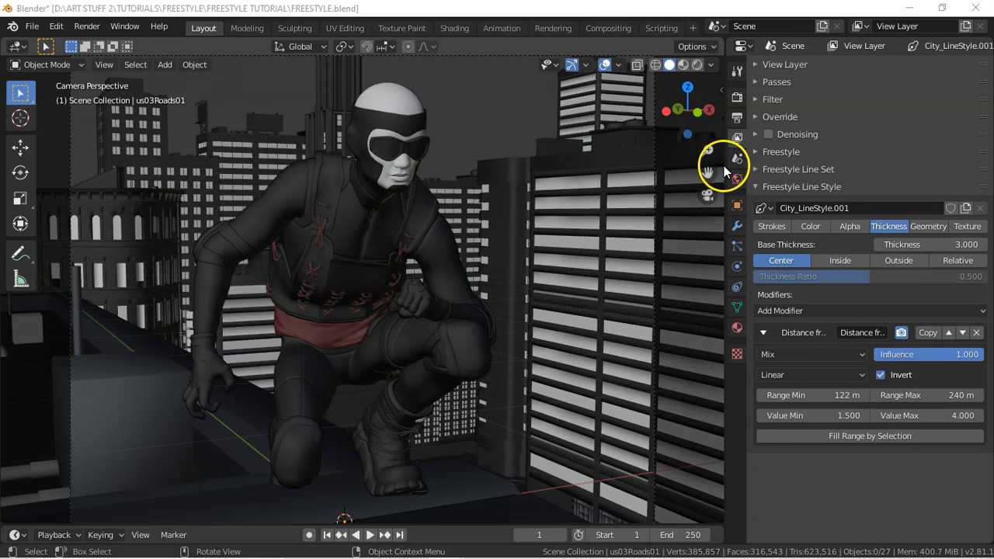
# - Open the large foreground building us03Bldg065 for mesh editing with all of its geometry deselected
pyautogui.click(635, 172)
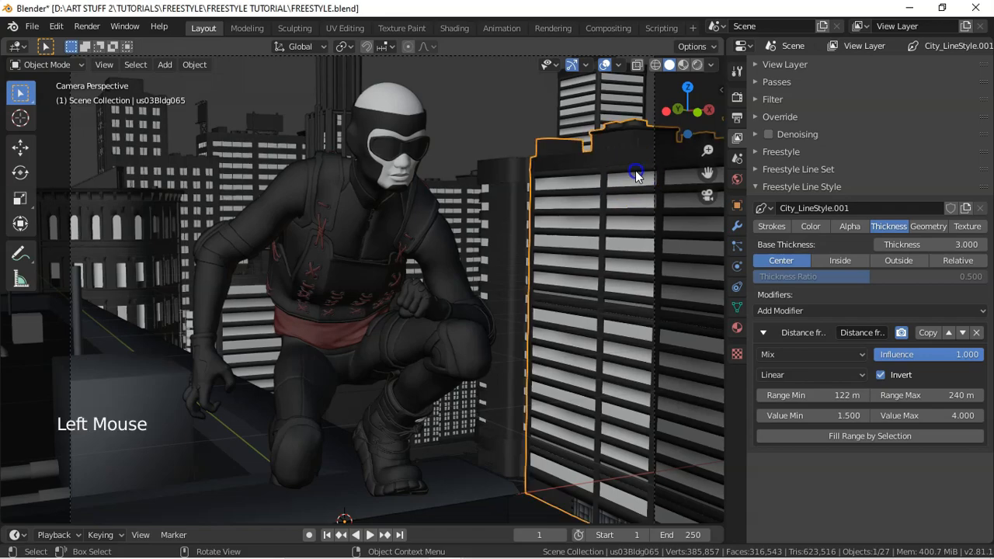
pyautogui.press('F12')
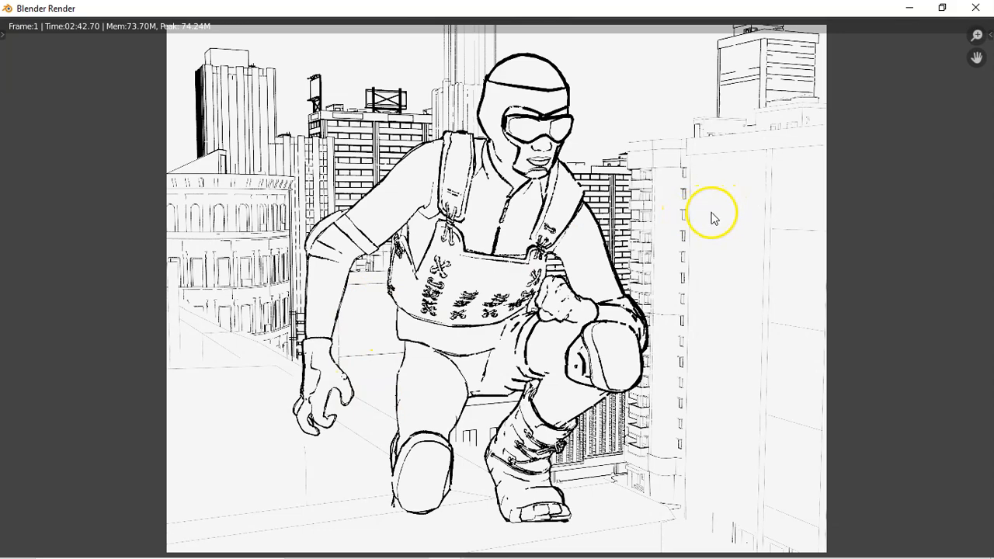
pyautogui.press('Escape')
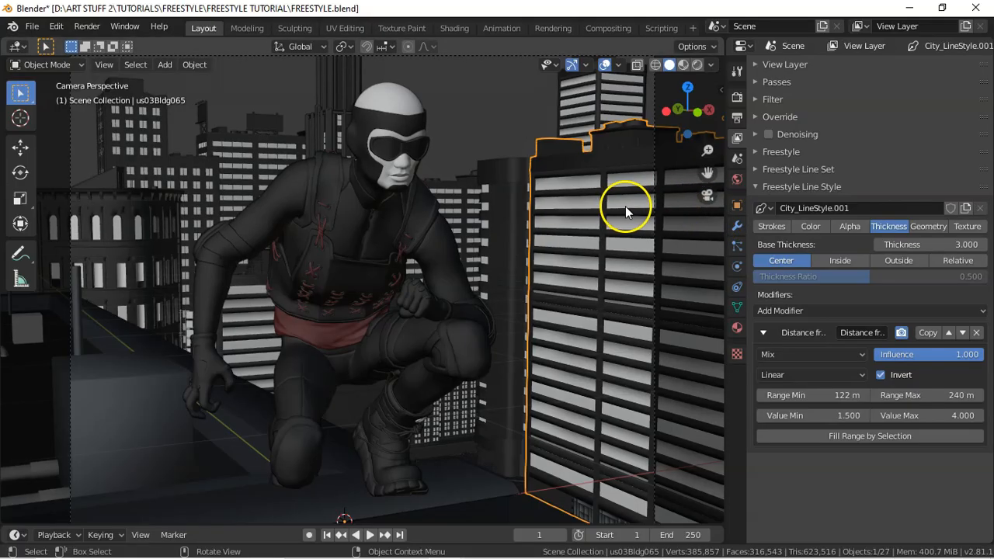
pyautogui.press('Tab')
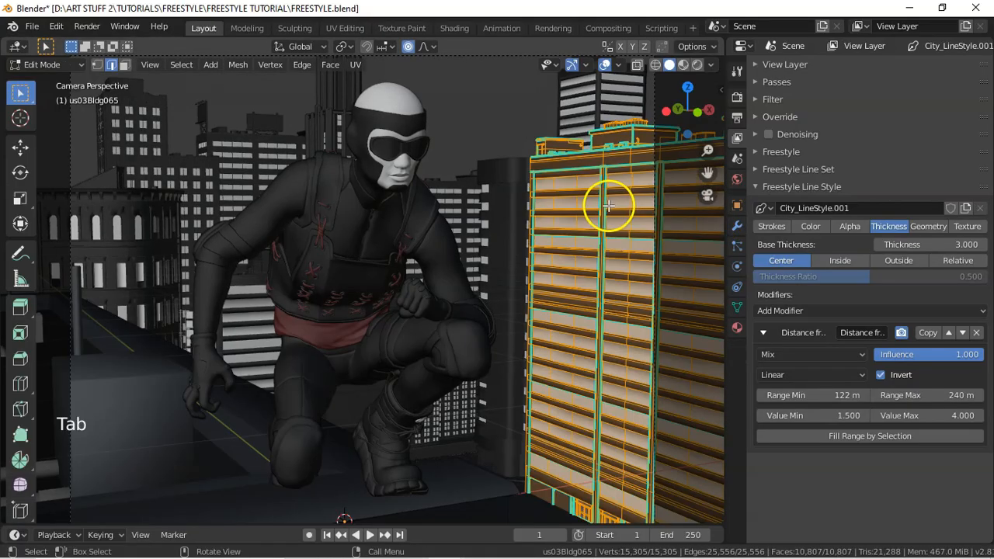
pyautogui.press('a')
pyautogui.press('a')
pyautogui.press('a')
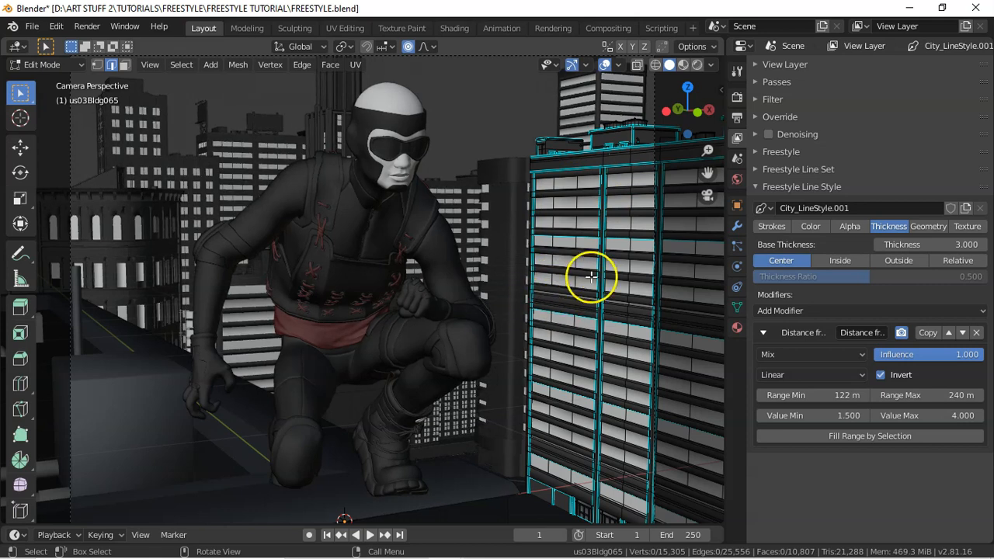
# - Select all faces of us03Bldg065 that use the Bldg26Windows2 material and mark their edges as Freestyle edges
pyautogui.click(737, 329)
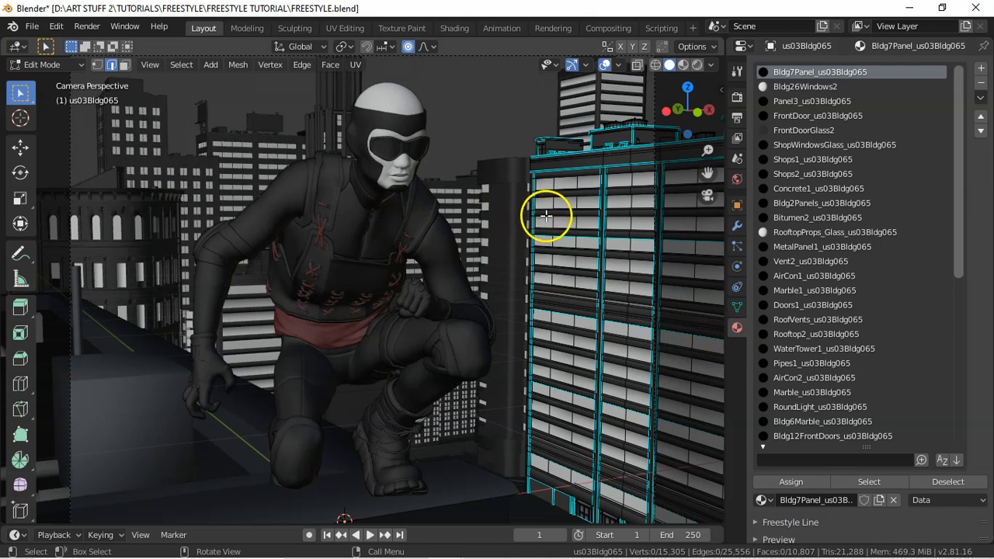
pyautogui.press('3')
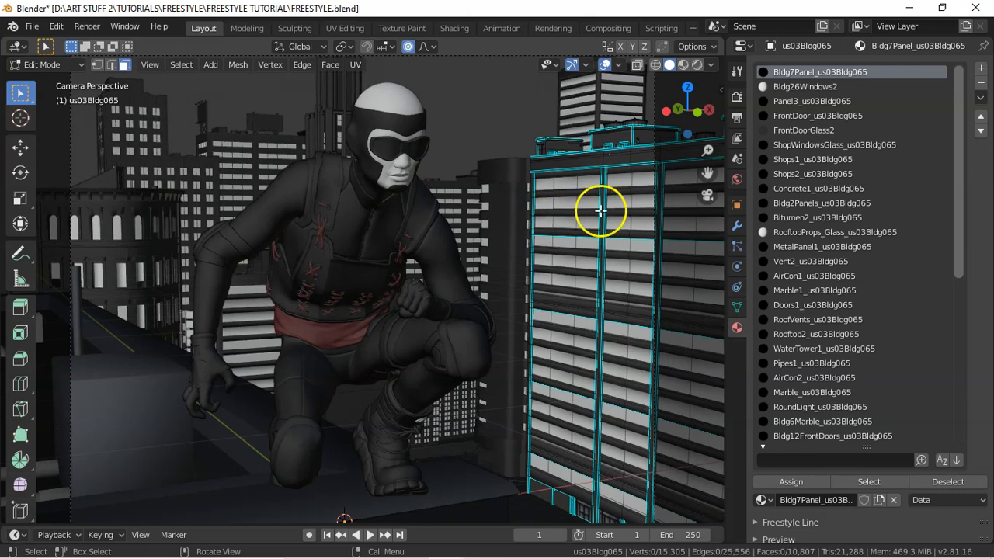
pyautogui.click(588, 182)
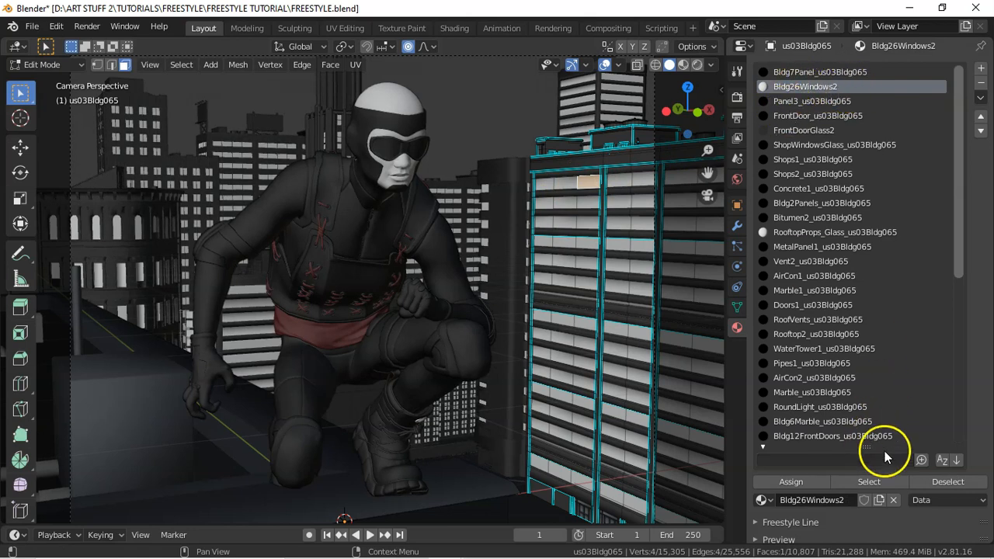
pyautogui.click(870, 483)
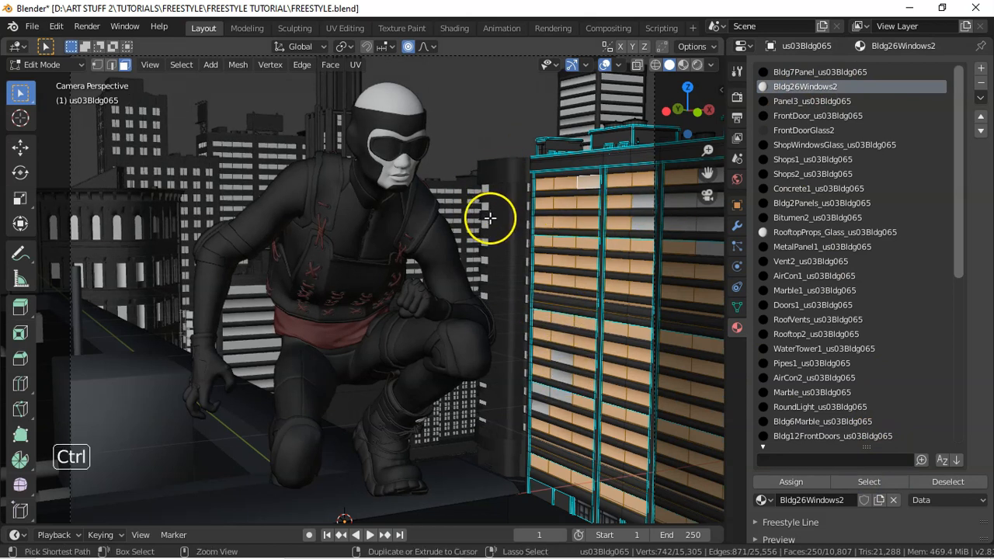
pyautogui.hotkey('ctrl', 'e')
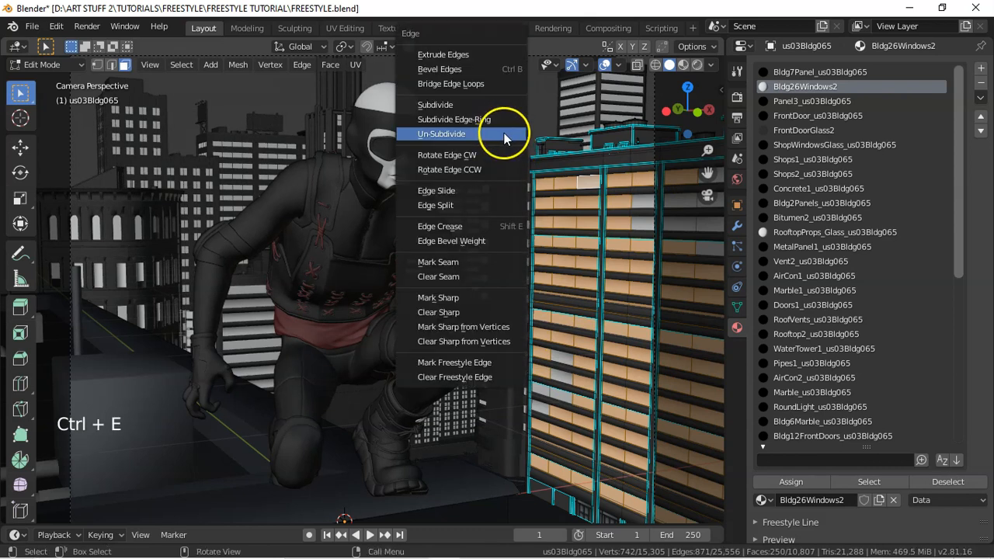
pyautogui.click(482, 363)
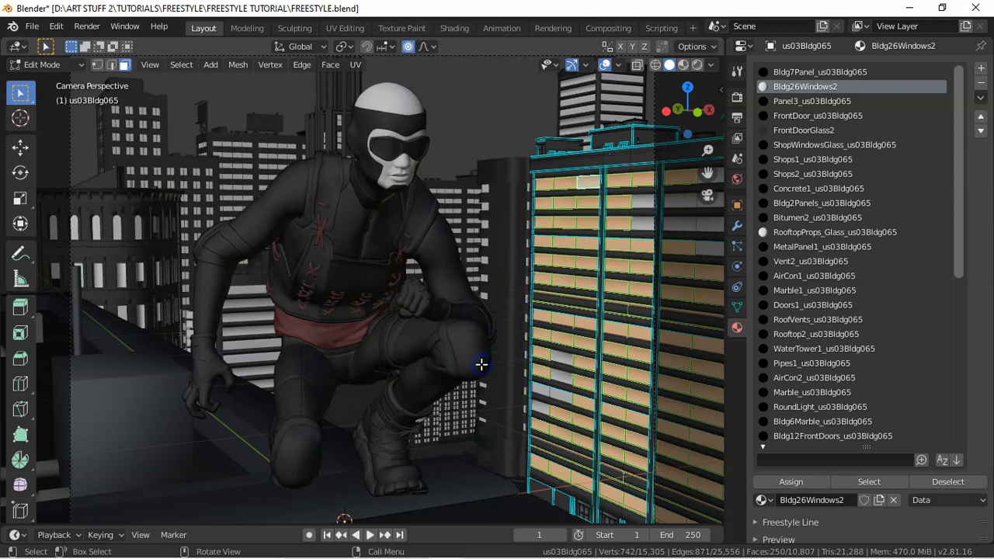
# - Mark the edges of all Bldg26Windows3 faces as Freestyle edges and finish editing the foreground building's mesh
pyautogui.click(559, 357)
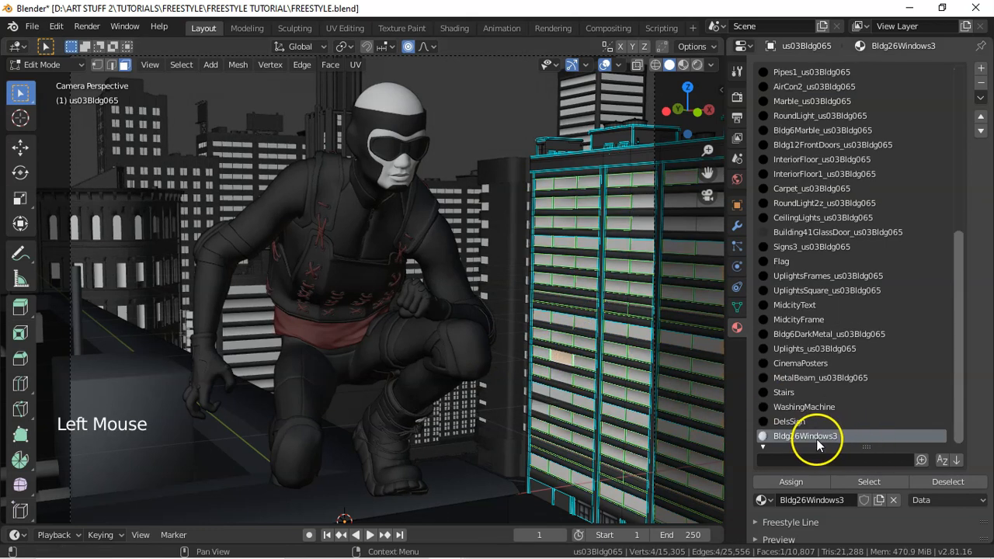
pyautogui.click(870, 483)
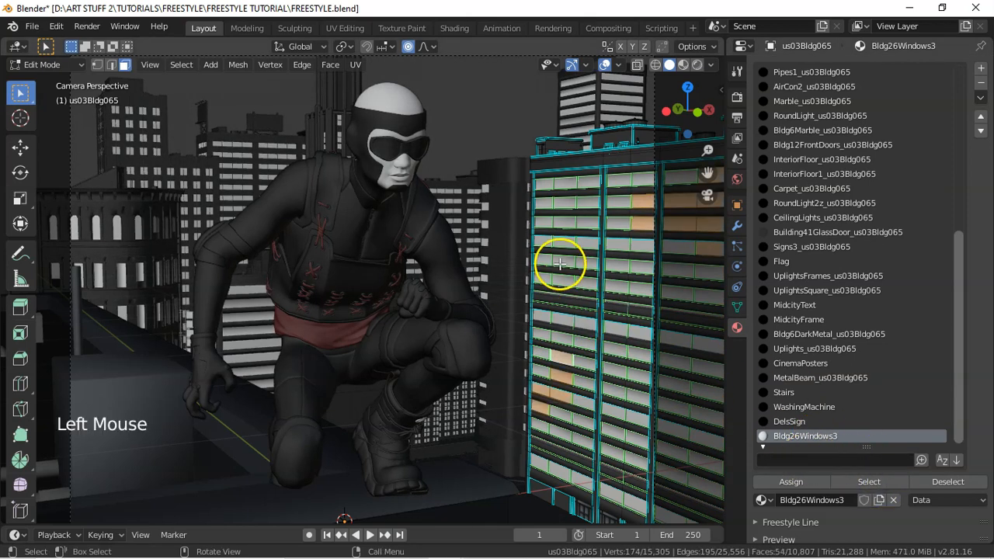
pyautogui.hotkey('ctrl', 'e')
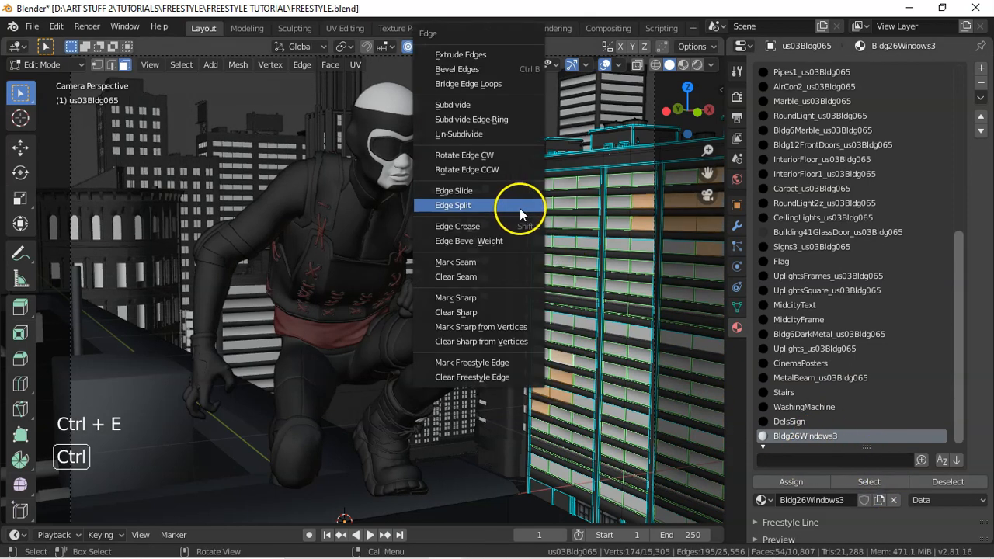
pyautogui.click(490, 365)
pyautogui.press('a')
pyautogui.press('a')
pyautogui.press('a')
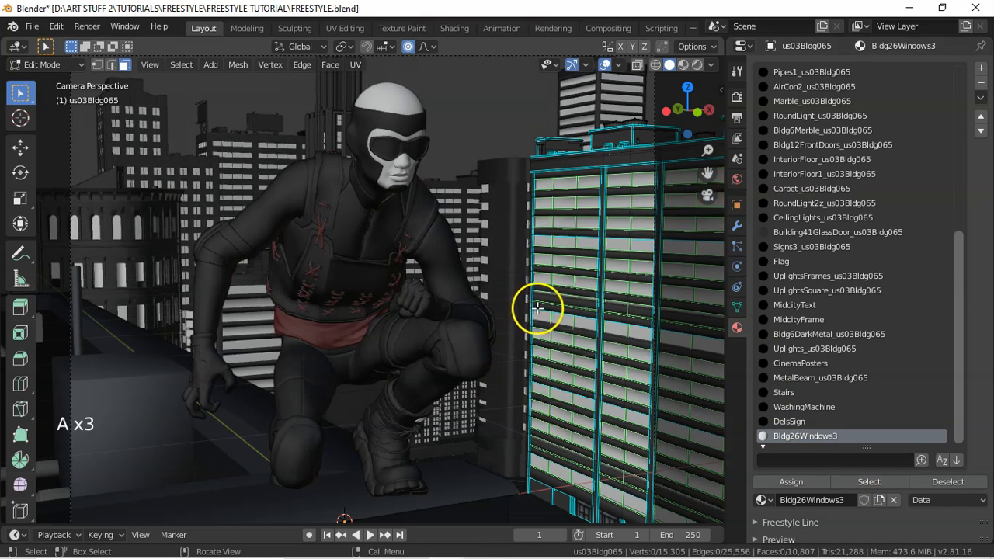
pyautogui.press('Tab')
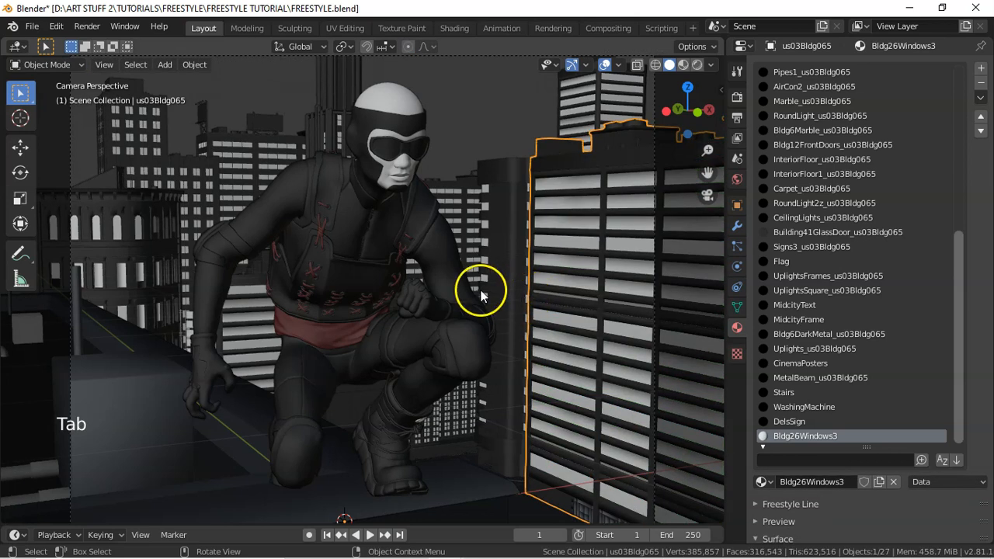
# - Isolate the building us03Bldg06 in local view and open its mesh for editing with nothing selected
pyautogui.click(247, 310)
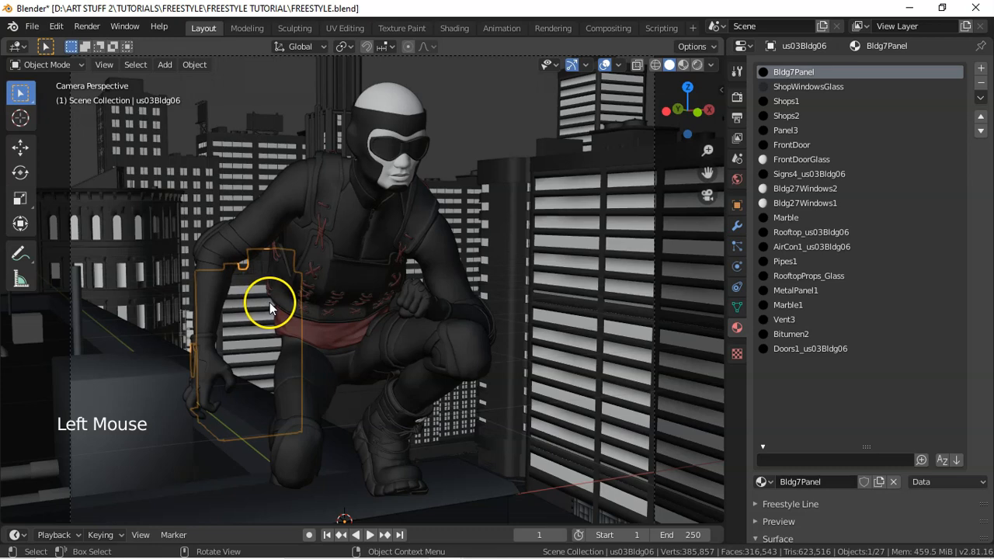
pyautogui.press('/')
pyautogui.press('/')
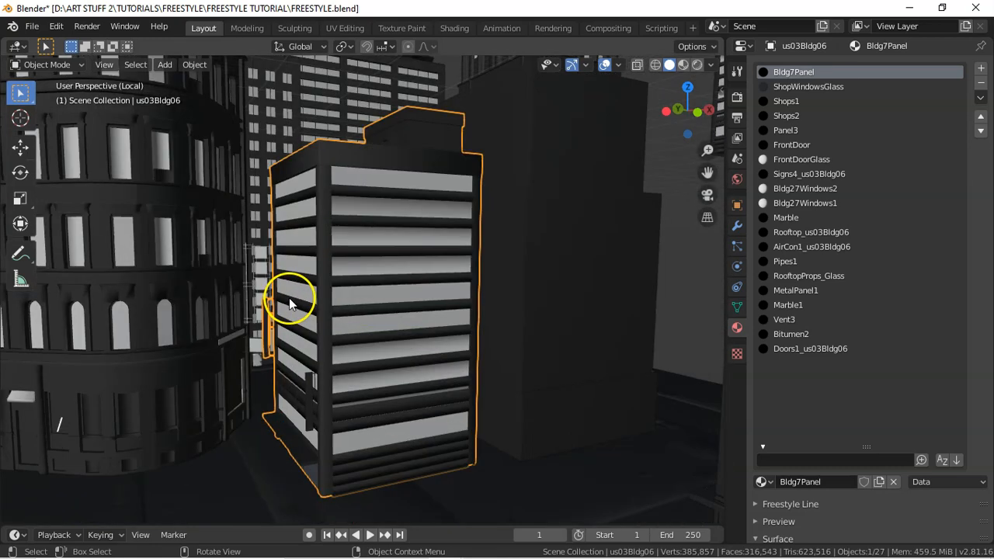
pyautogui.press('/')
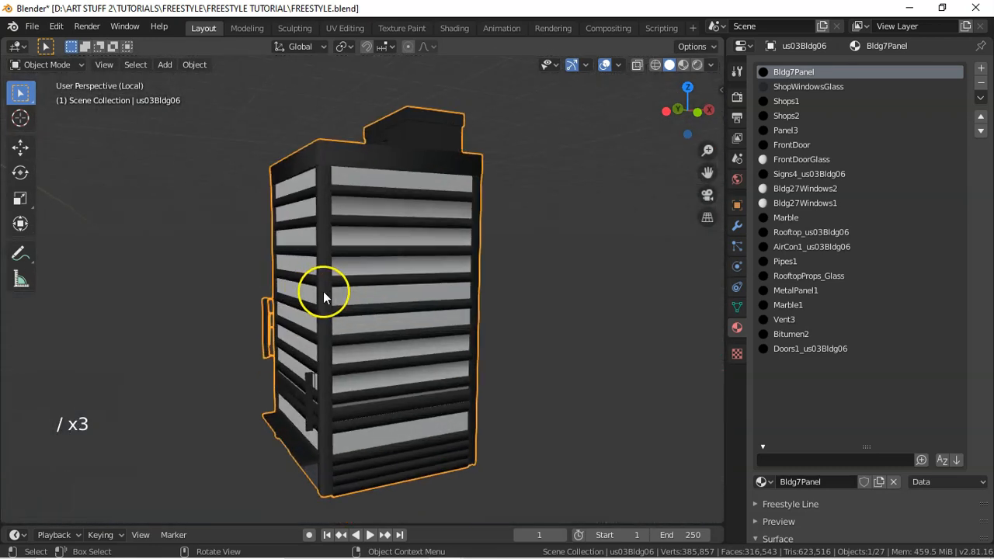
pyautogui.press('Tab')
pyautogui.press('a')
pyautogui.press('a')
pyautogui.press('a')
# - Select every light window face on the wide front facade of us03Bldg06 and mark their edges as Freestyle edges
pyautogui.click(415, 181)
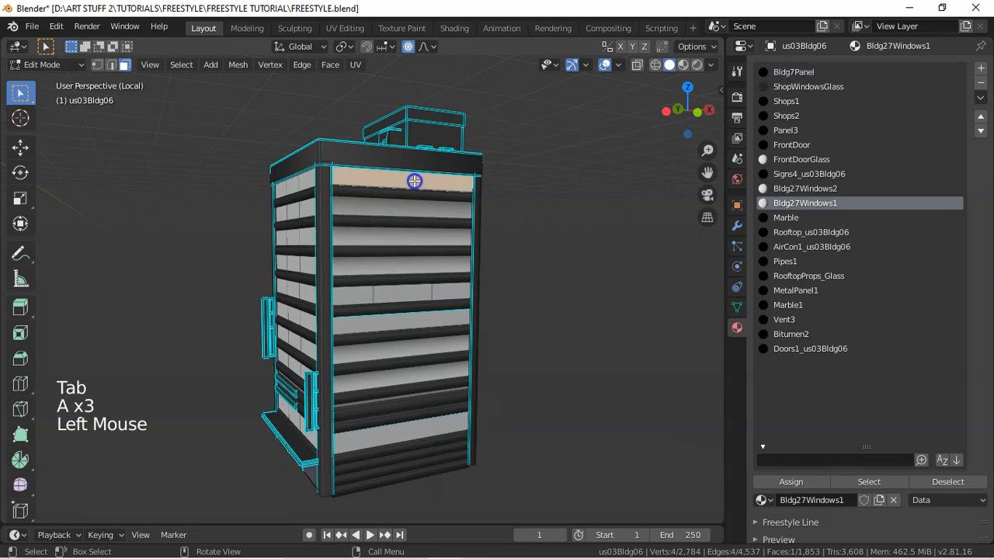
pyautogui.keyDown('shift'); pyautogui.click(428, 214); pyautogui.keyUp('shift')
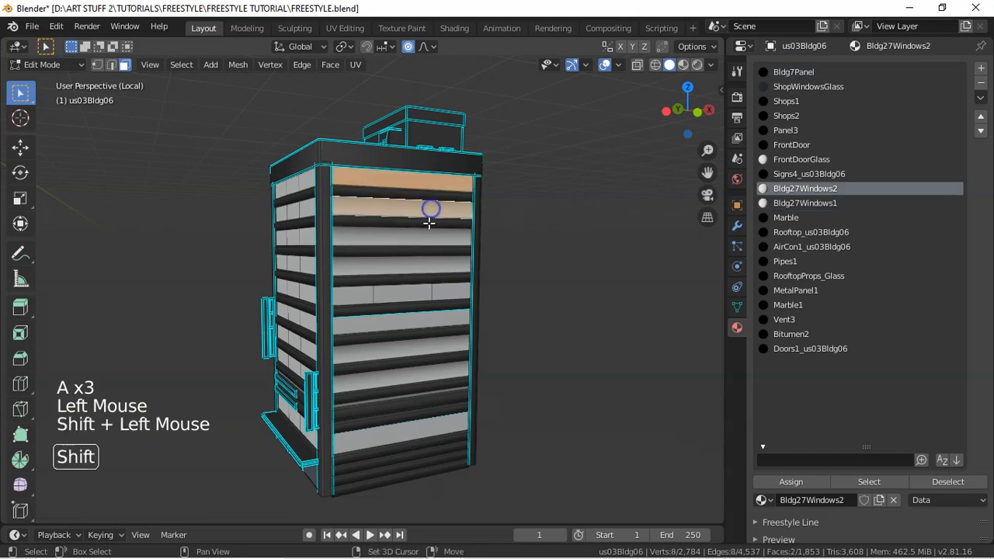
pyautogui.keyDown('shift'); pyautogui.click(431, 239); pyautogui.keyUp('shift')
pyautogui.keyDown('shift'); pyautogui.click(426, 266); pyautogui.keyUp('shift')
pyautogui.keyDown('shift'); pyautogui.click(422, 293); pyautogui.keyUp('shift')
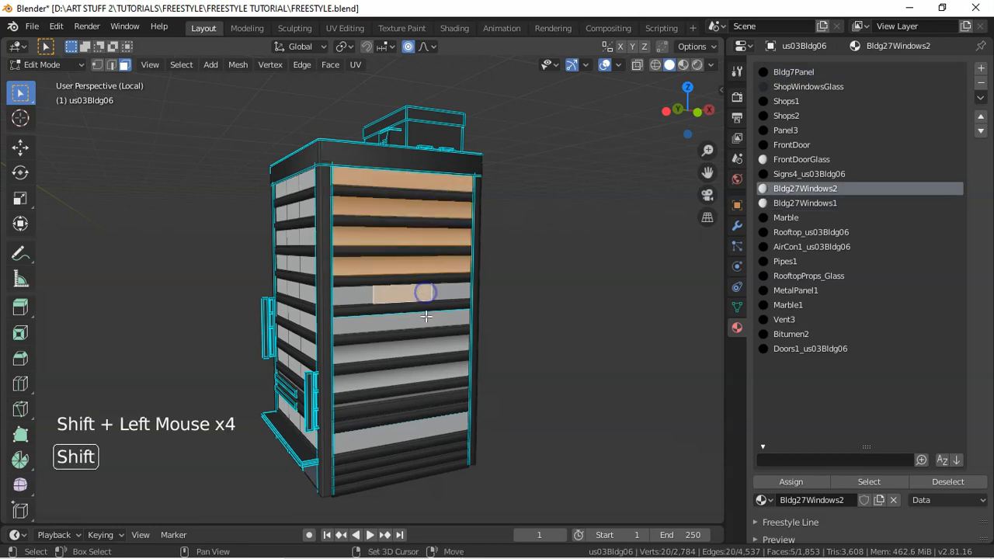
pyautogui.keyDown('shift'); pyautogui.click(428, 319); pyautogui.keyUp('shift')
pyautogui.keyDown('shift'); pyautogui.click(353, 297); pyautogui.keyUp('shift')
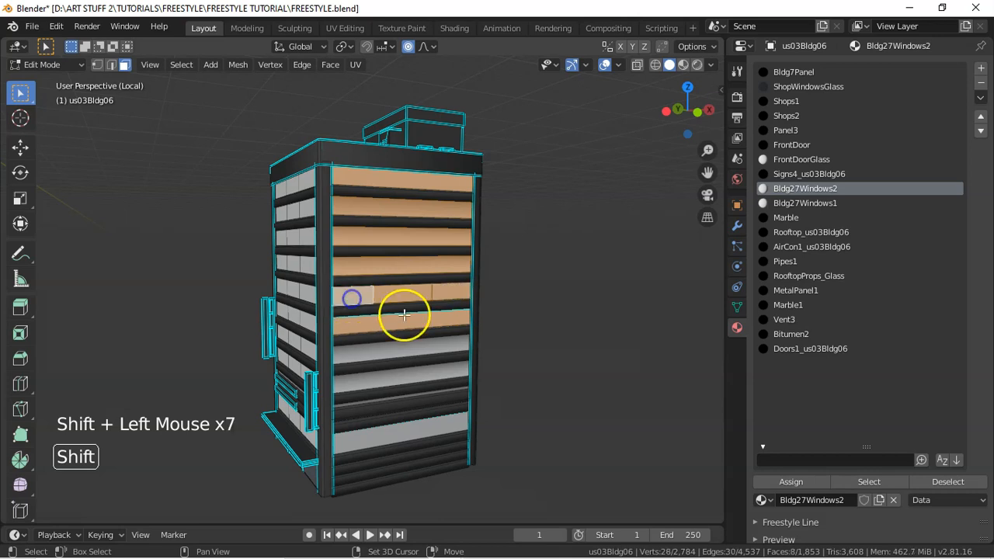
pyautogui.keyDown('shift'); pyautogui.click(416, 347); pyautogui.keyUp('shift')
pyautogui.keyDown('shift'); pyautogui.click(420, 373); pyautogui.keyUp('shift')
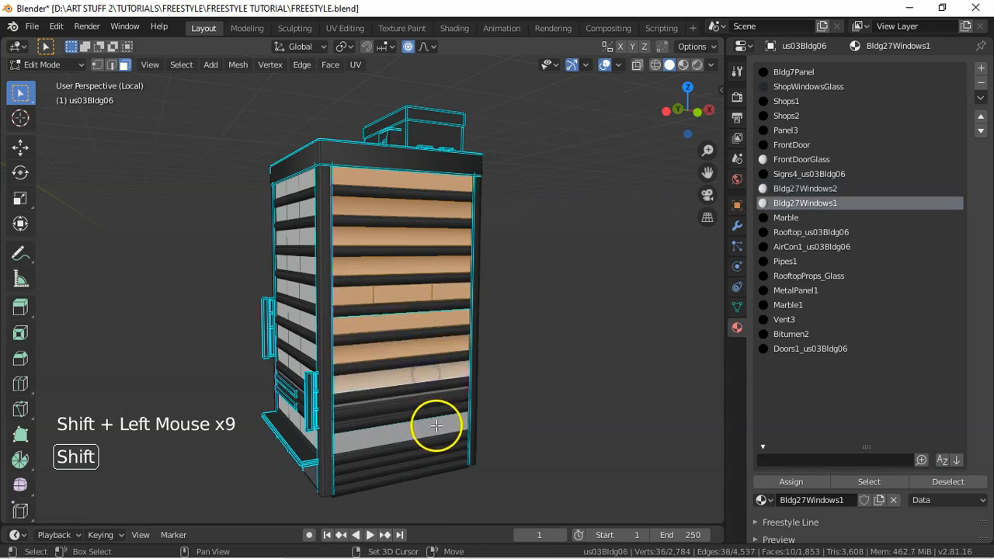
pyautogui.keyDown('shift'); pyautogui.click(432, 423); pyautogui.keyUp('shift')
pyautogui.hotkey('ctrl', 'e')
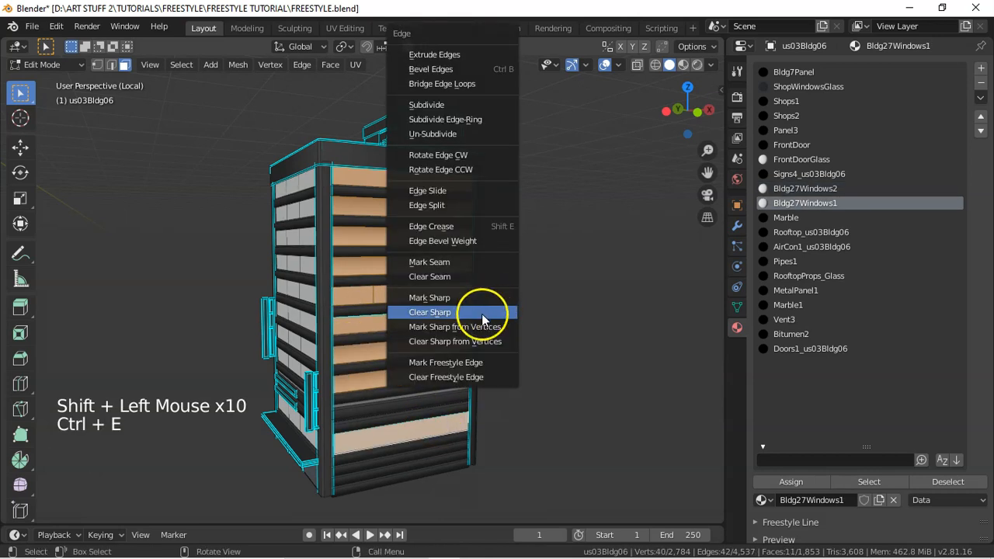
pyautogui.click(461, 362)
pyautogui.press('a')
pyautogui.press('a')
pyautogui.press('a')
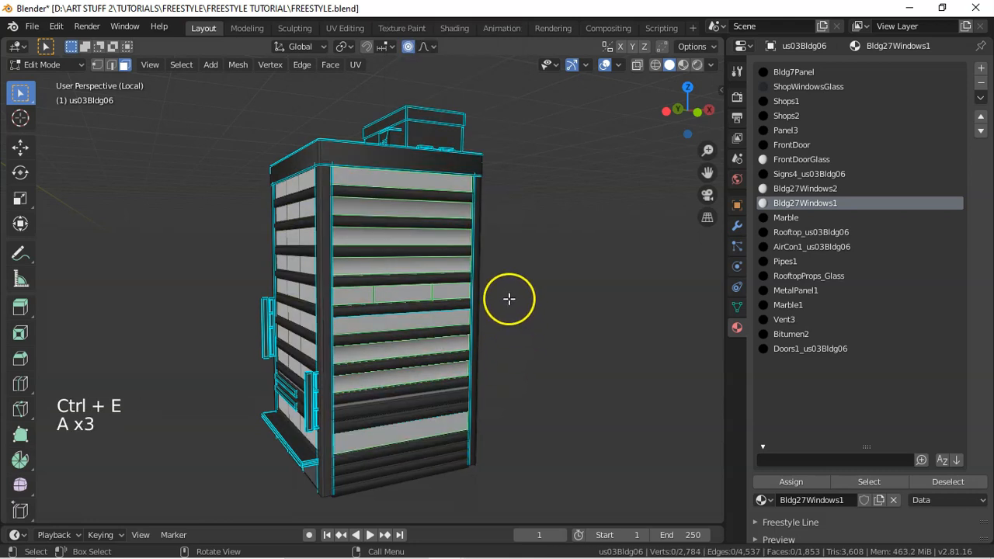
# - Mark the edges of the dark Bldg7Panel strips directly above and below the facade's windows as Freestyle edges
pyautogui.click(426, 195)
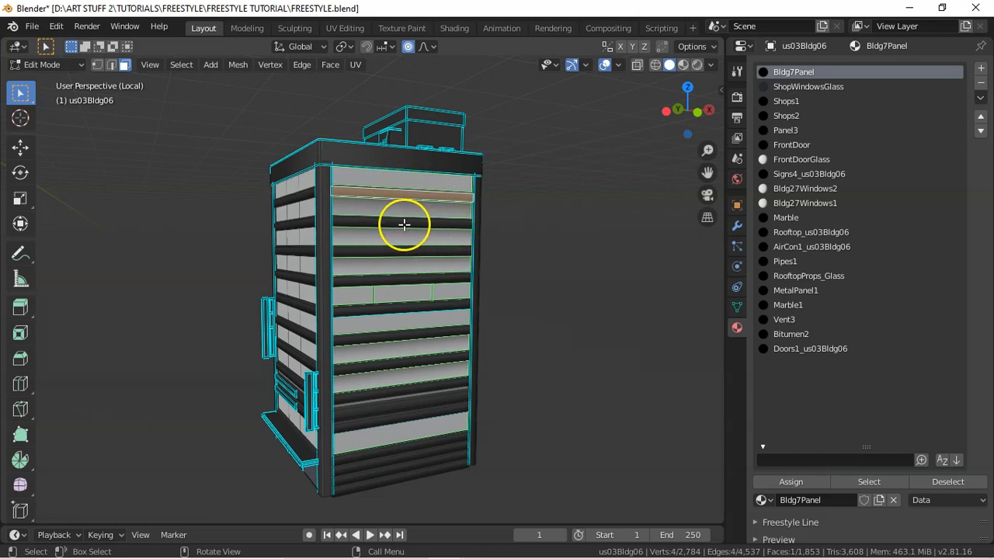
pyautogui.keyDown('shift'); pyautogui.click(421, 223); pyautogui.keyUp('shift')
pyautogui.keyDown('shift'); pyautogui.click(441, 252); pyautogui.keyUp('shift')
pyautogui.keyDown('shift'); pyautogui.click(447, 278); pyautogui.keyUp('shift')
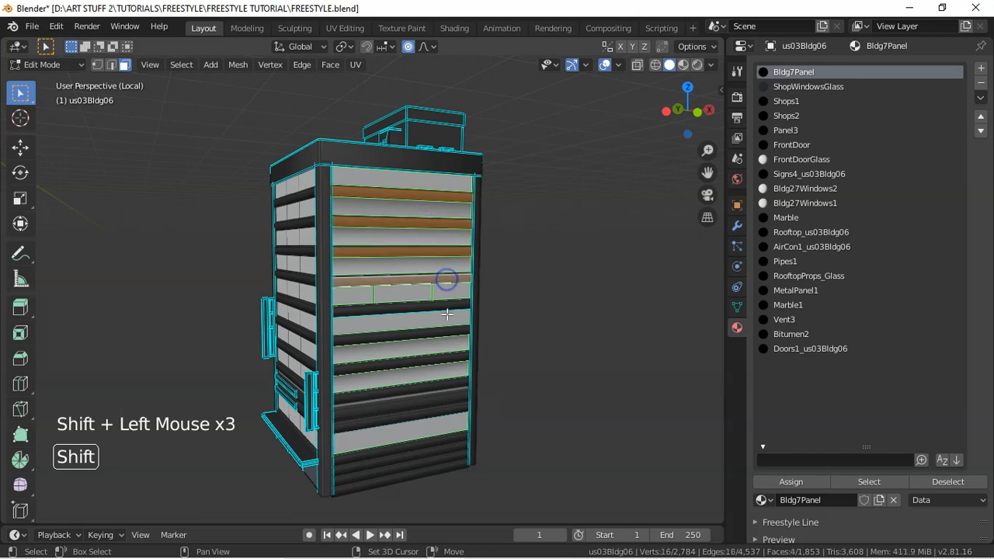
pyautogui.keyDown('shift'); pyautogui.click(452, 333); pyautogui.keyUp('shift')
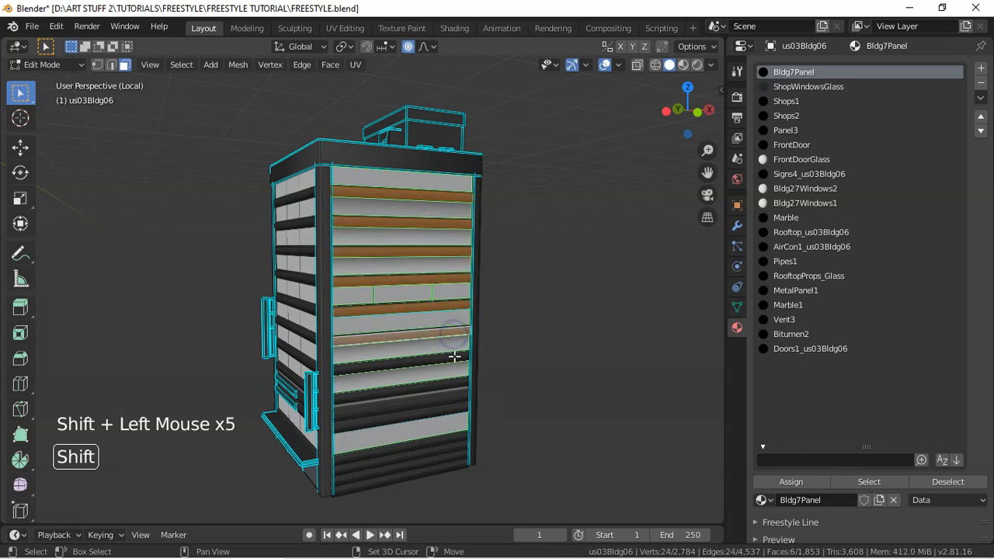
pyautogui.keyDown('shift'); pyautogui.click(455, 357); pyautogui.keyUp('shift')
pyautogui.keyDown('shift'); pyautogui.click(450, 382); pyautogui.keyUp('shift')
pyautogui.keyDown('shift'); pyautogui.click(438, 412); pyautogui.keyUp('shift')
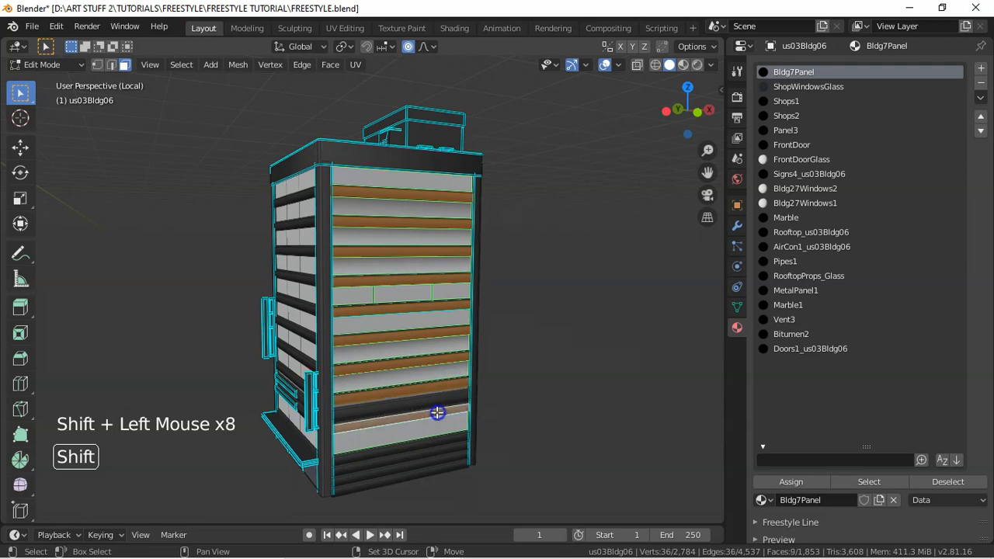
pyautogui.hotkey('ctrl', 'e')
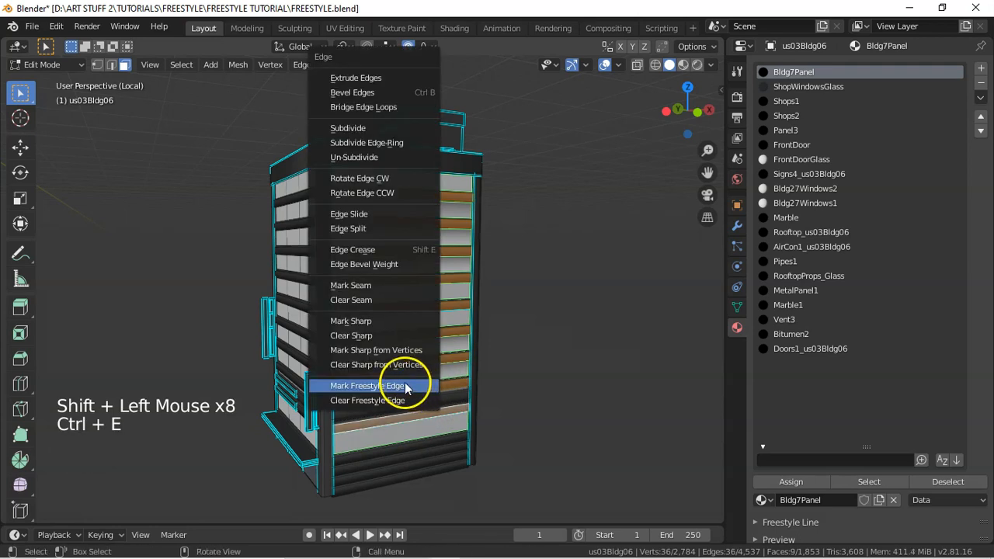
pyautogui.click(411, 384)
pyautogui.press('a')
pyautogui.press('a')
pyautogui.press('a')
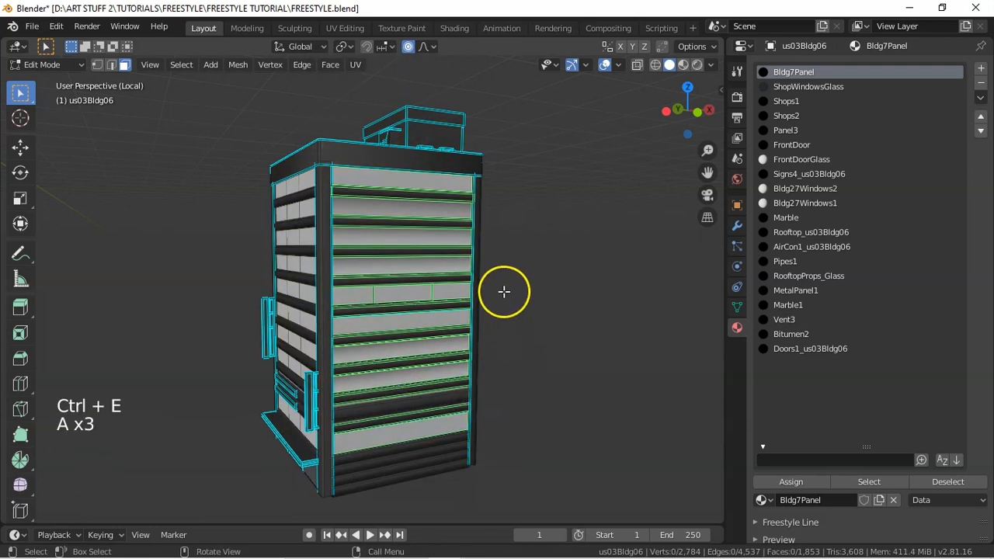
# - Finish editing us03Bldg06, return to the full scene's camera view with all objects deselected, and save the file
pyautogui.press('Tab')
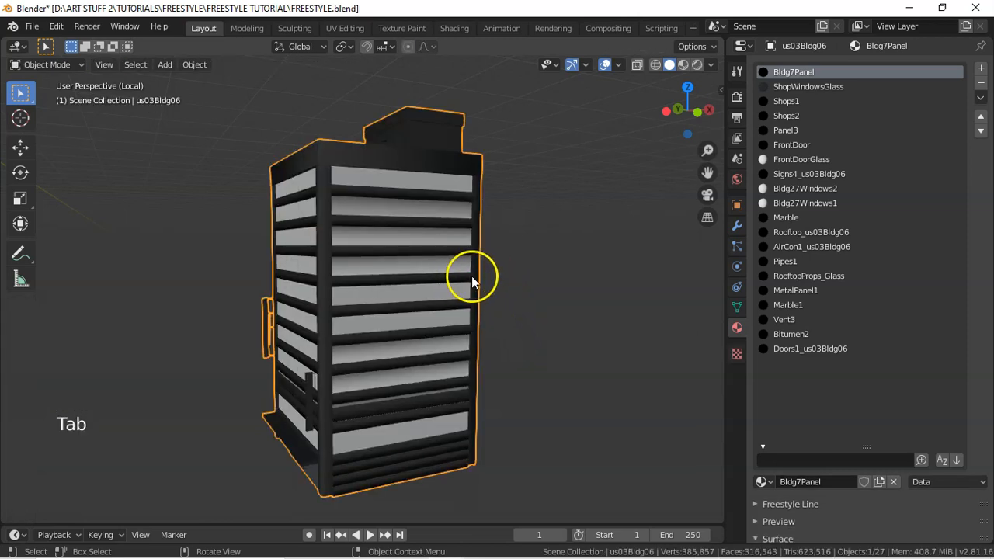
pyautogui.press('KP_Divide')
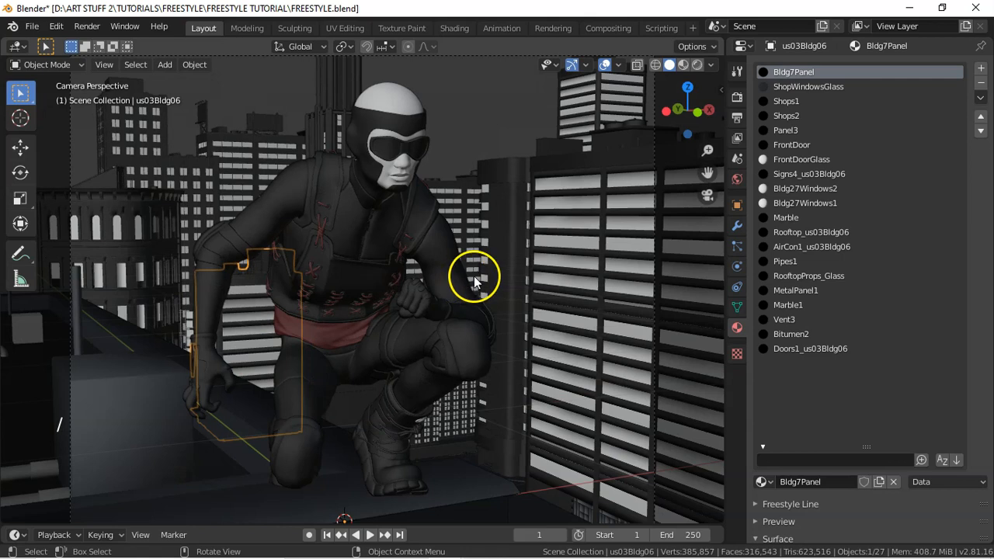
pyautogui.press('a')
pyautogui.press('a')
pyautogui.press('a')
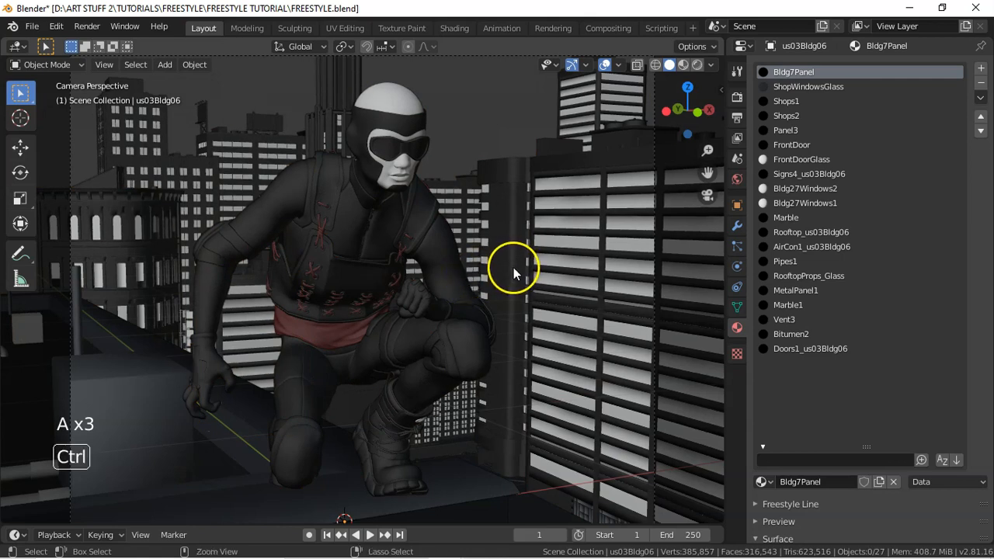
pyautogui.hotkey('ctrl', 's')
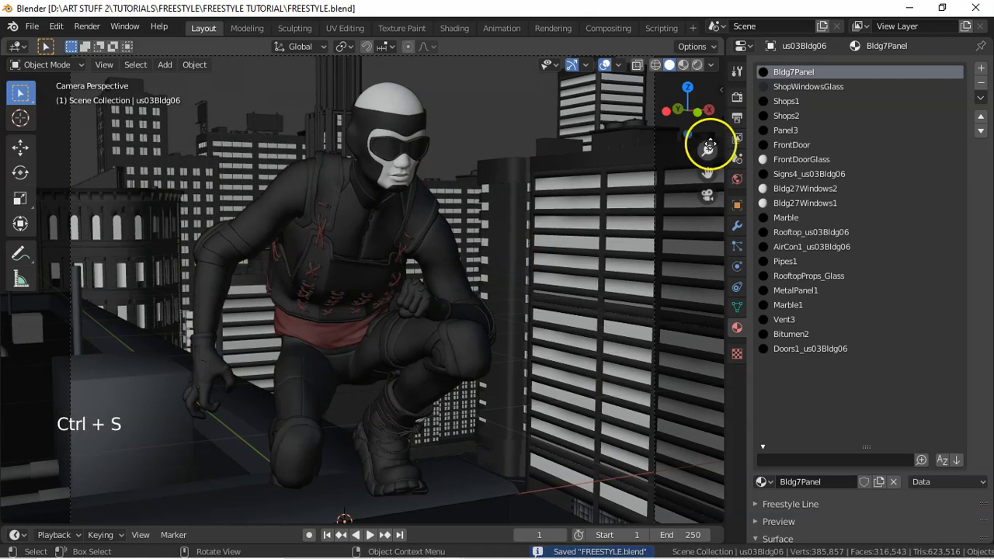
# - Enable the Edge Mark edge type for the CITY Freestyle line set and render the scene
pyautogui.click(737, 138)
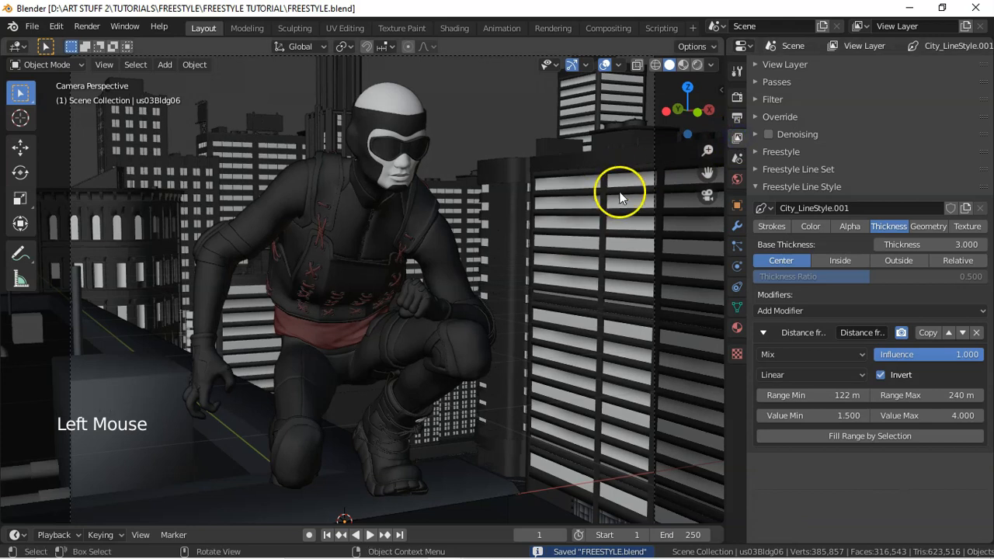
pyautogui.click(775, 171)
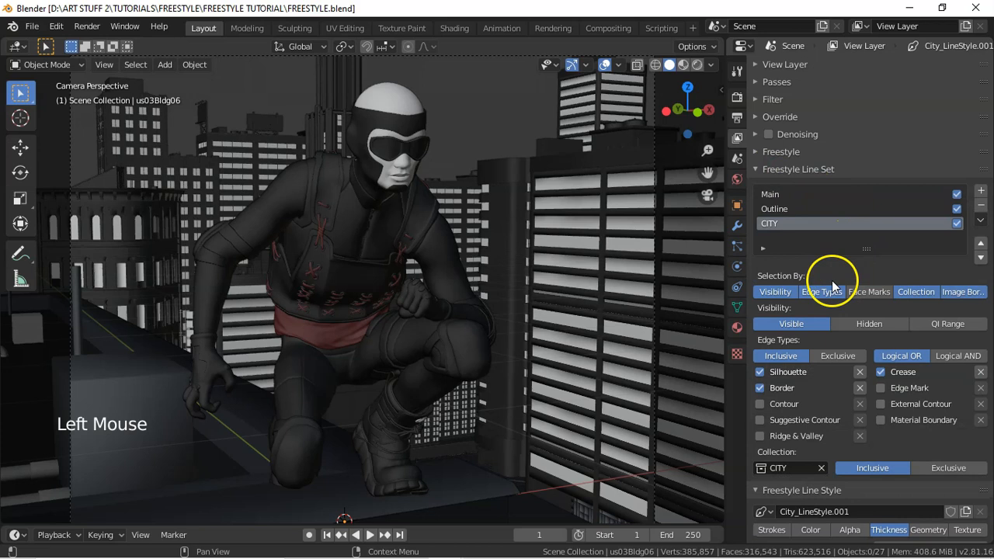
pyautogui.click(881, 389)
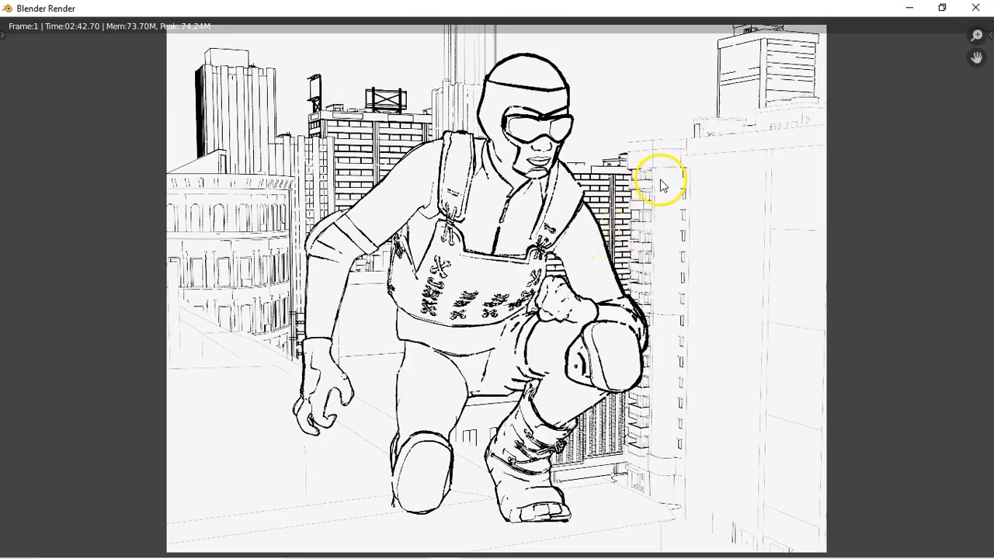
pyautogui.press('F12')
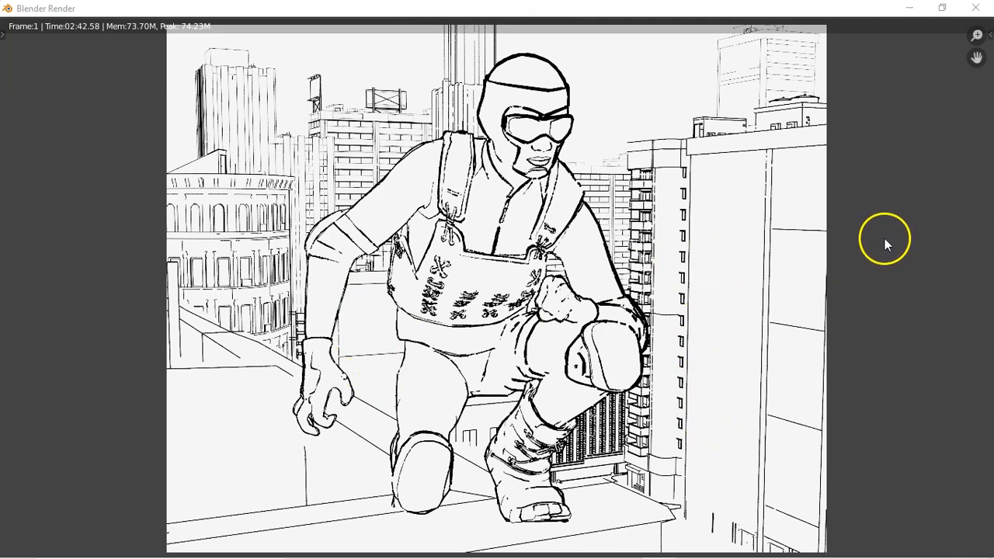
# - Disable View Map Cache in the Freestyle settings, render the scene again, and close the render result
pyautogui.press('Escape')
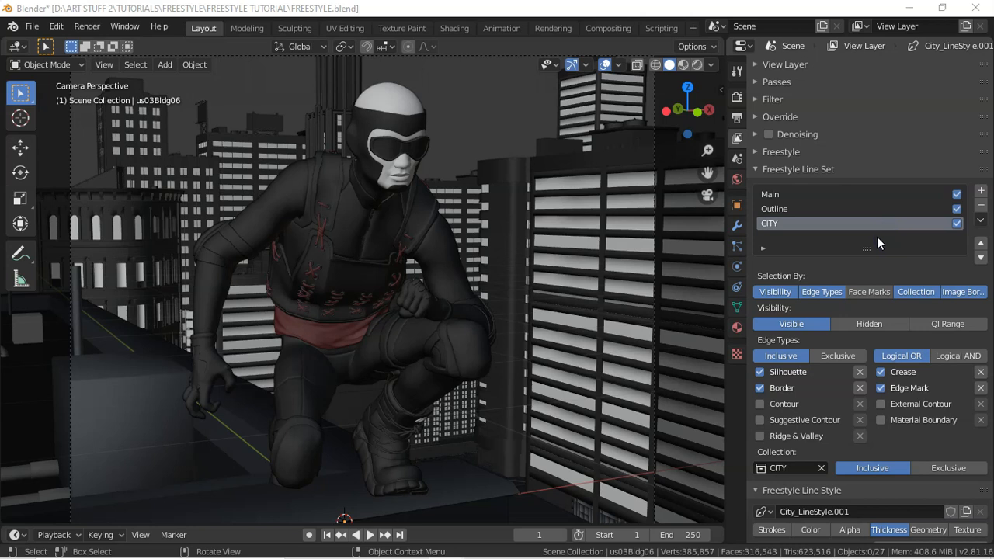
pyautogui.click(759, 153)
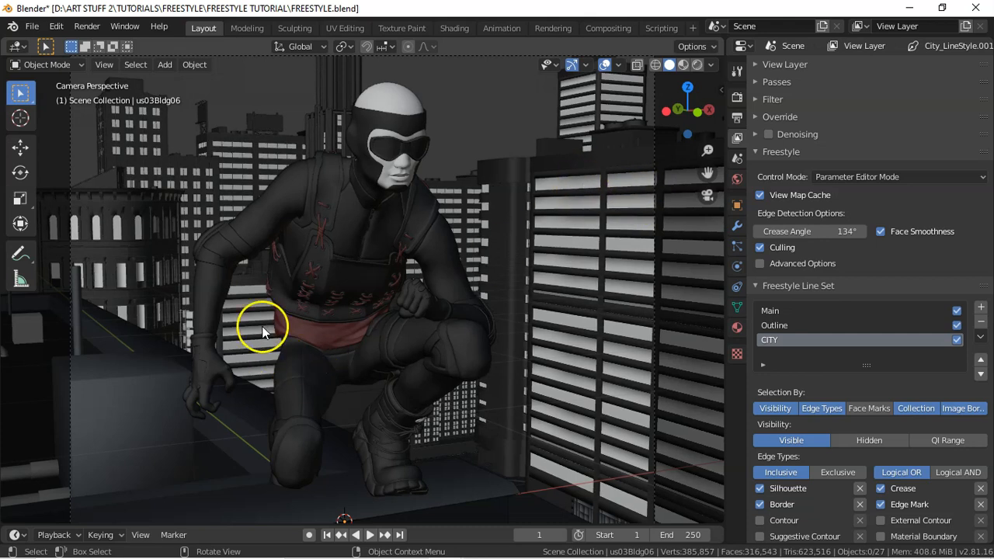
pyautogui.click(781, 200)
pyautogui.press('F12')
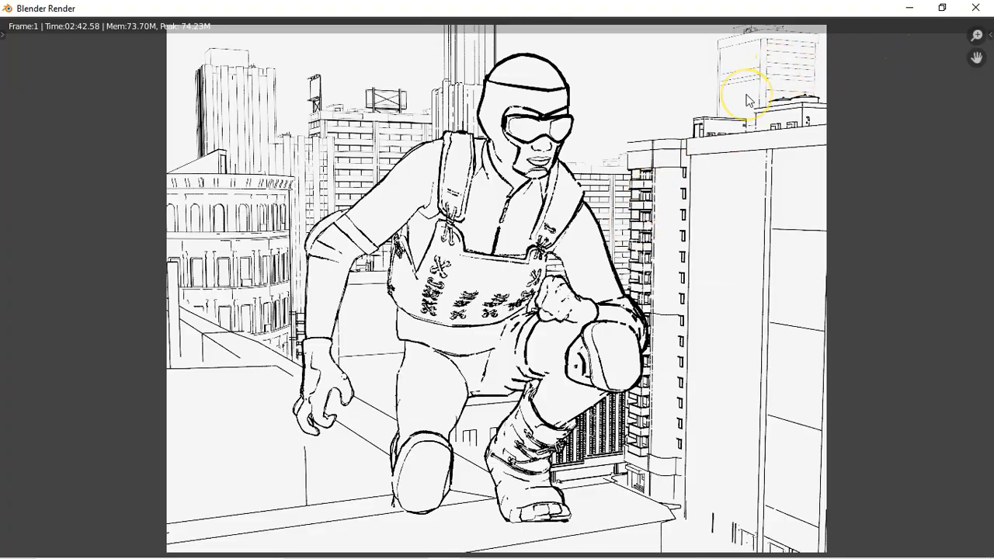
pyautogui.press('F12')
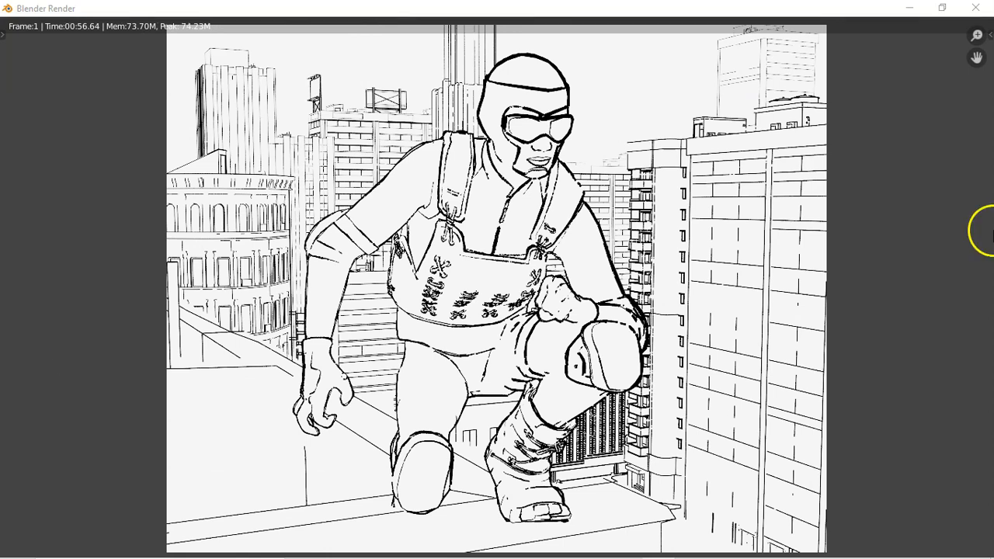
pyautogui.click(880, 242)
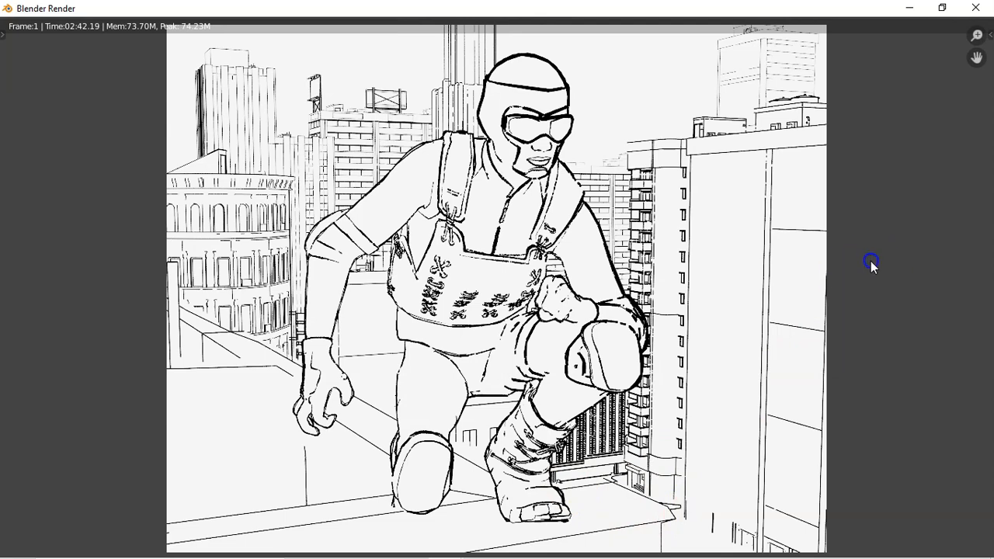
pyautogui.press('Escape')
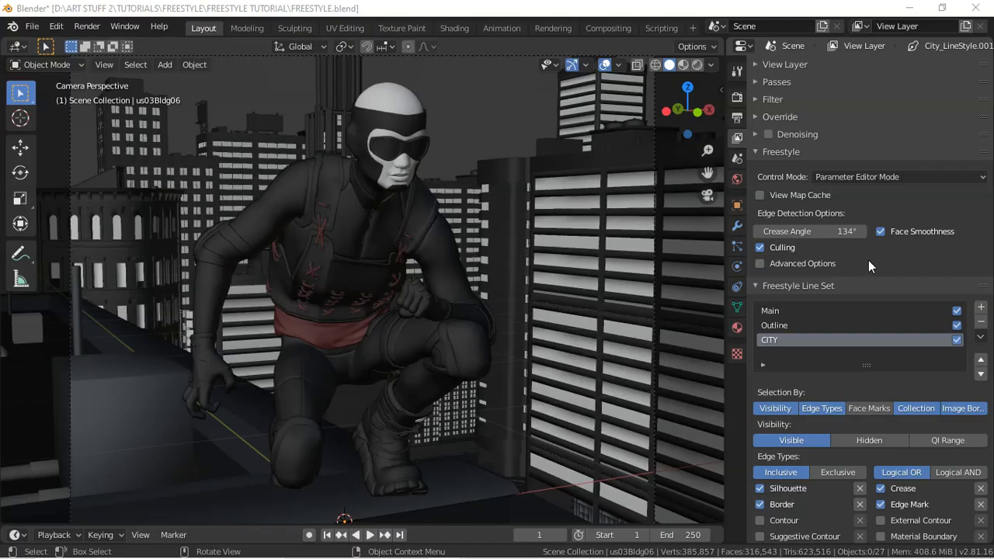
# - Add a Freestyle line set named Main Building and enable selection by Collection for it
pyautogui.click(781, 152)
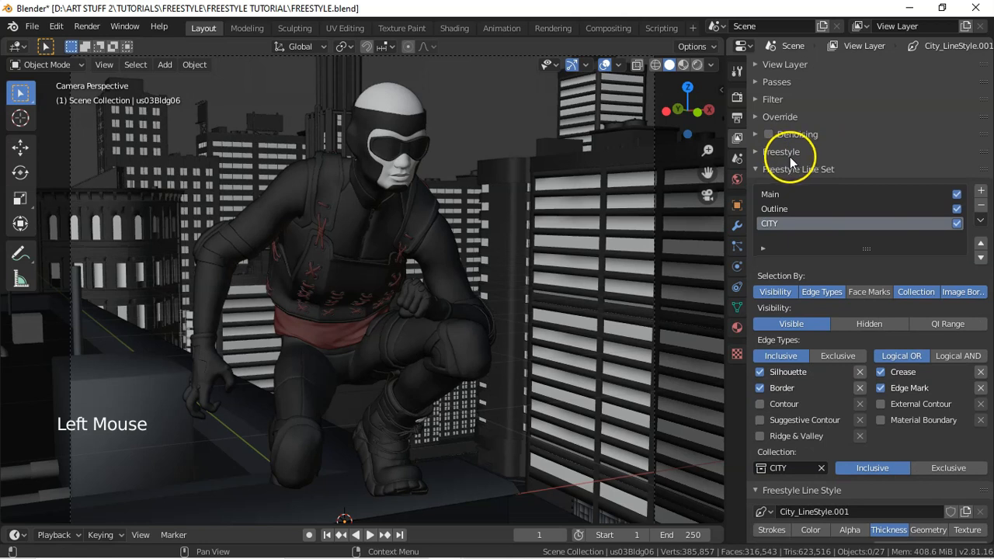
pyautogui.moveTo(869, 252); pyautogui.dragTo(867, 264)
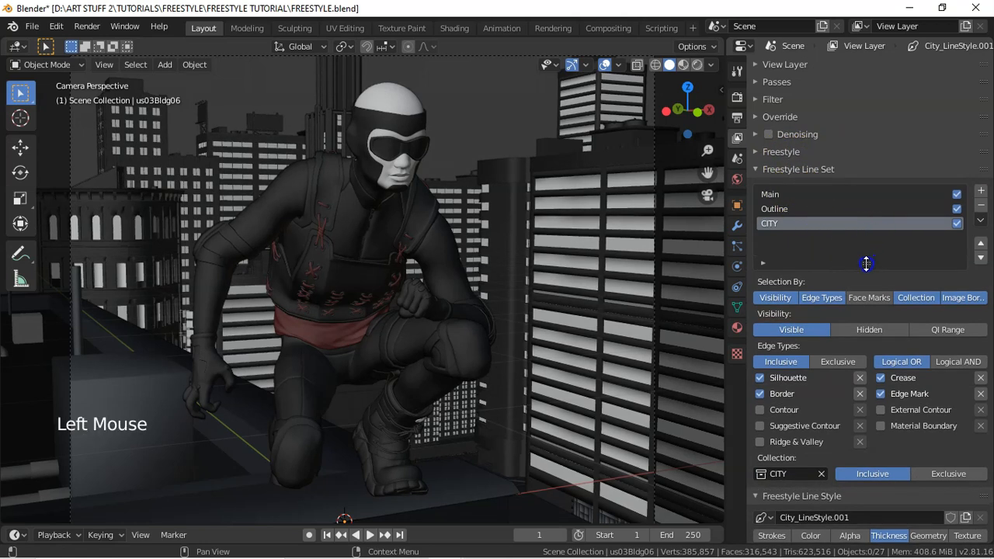
pyautogui.click(982, 191)
pyautogui.doubleClick(778, 239)
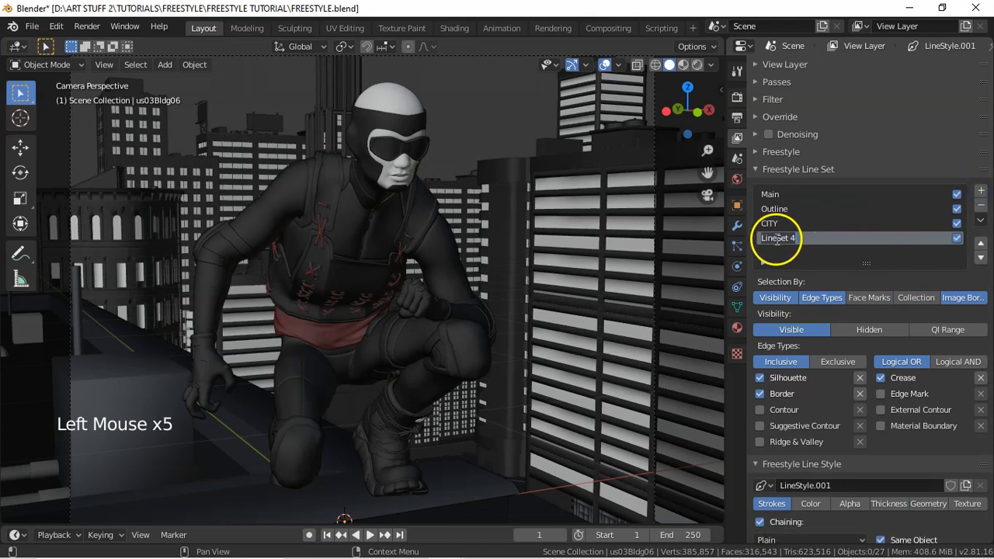
pyautogui.write('Main Building')
pyautogui.press('Return')
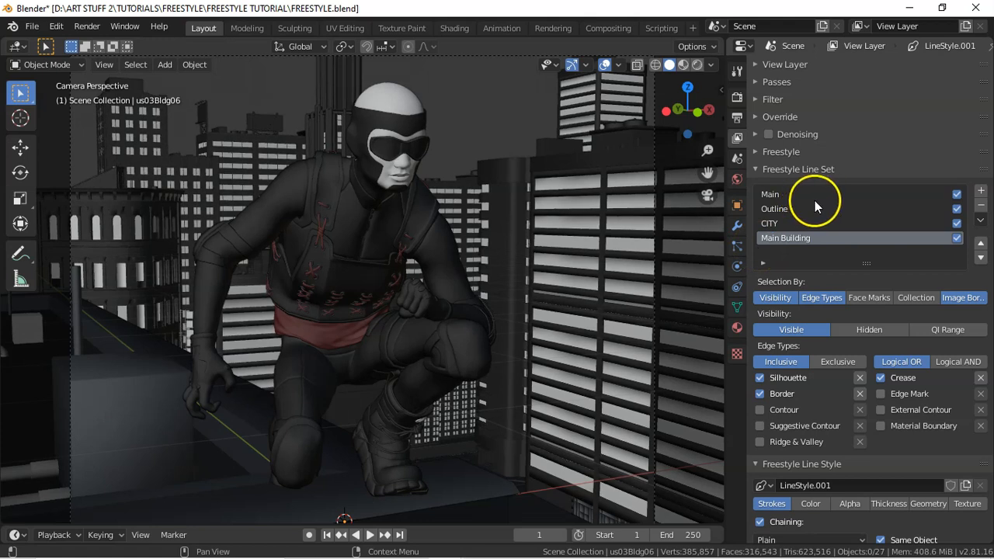
pyautogui.click(907, 300)
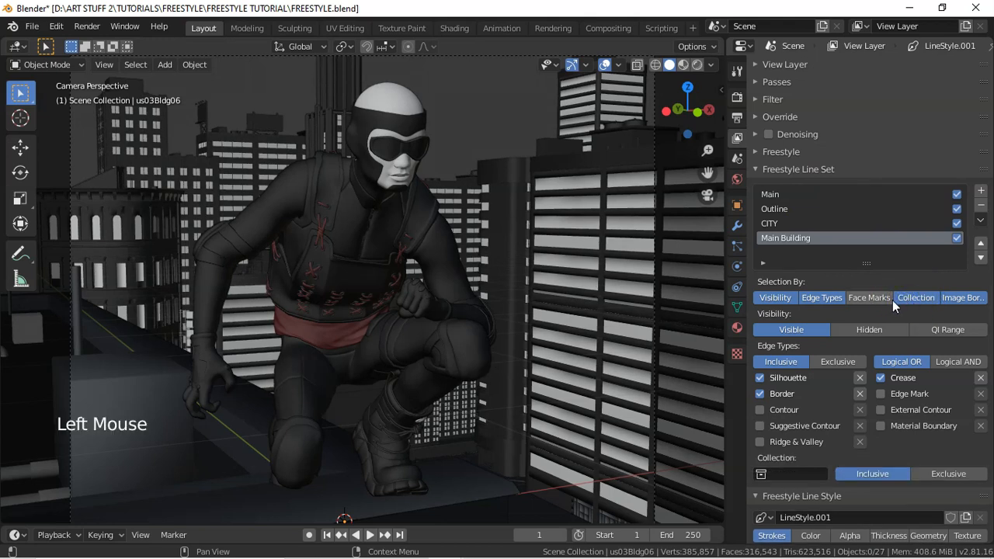
# - Move the rooftop building beneath the character, us03Bldg08, into a new collection named Main Building
pyautogui.click(471, 477)
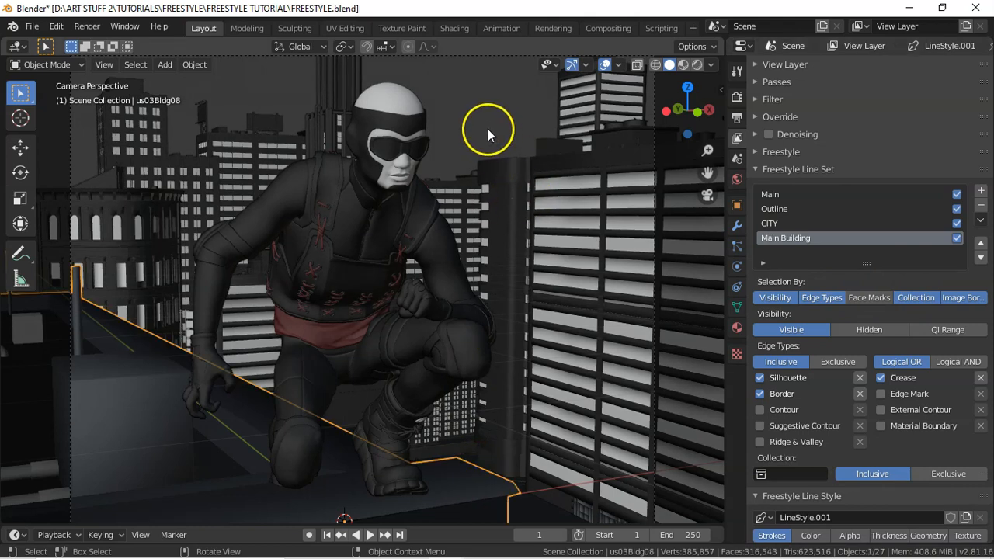
pyautogui.press('m')
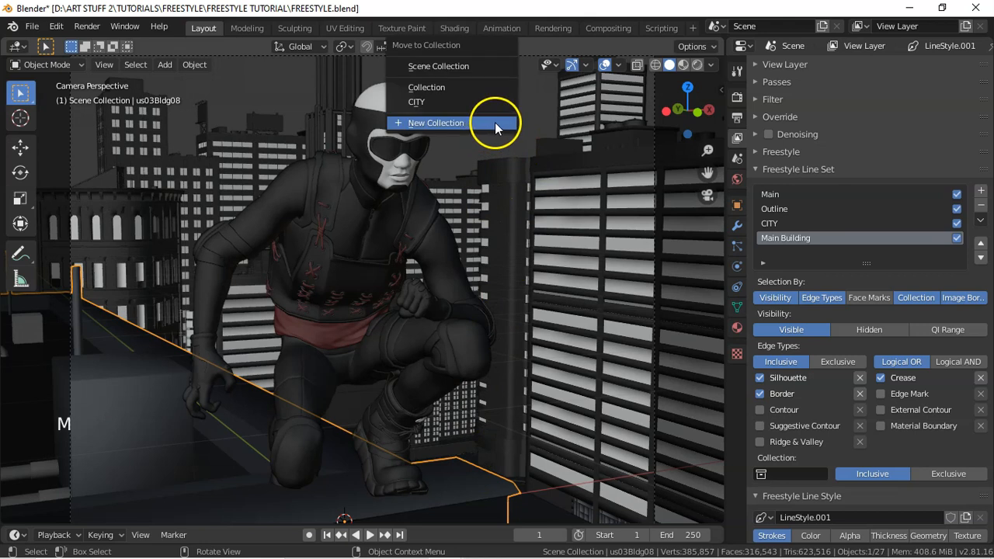
pyautogui.click(455, 122)
pyautogui.write('Main Building')
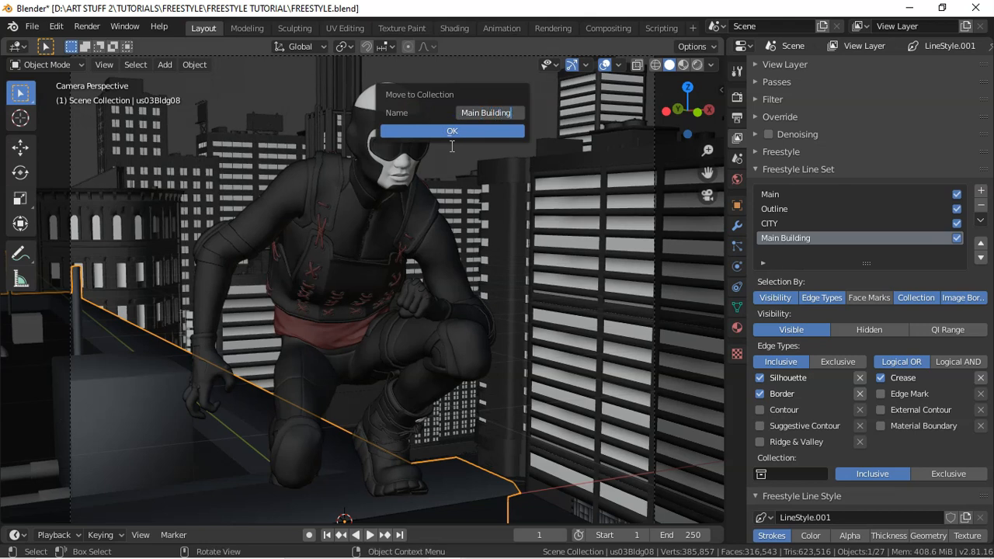
pyautogui.press('Return')
pyautogui.click(461, 130)
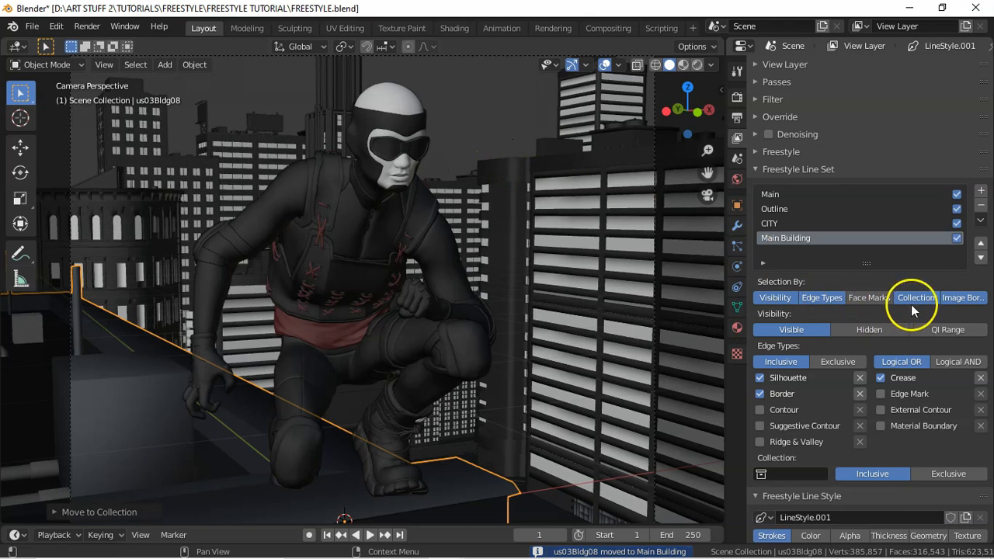
# - Assign the Main Building collection to the Main Building line set and enable its Contour and Edge Mark edge types
pyautogui.click(762, 474)
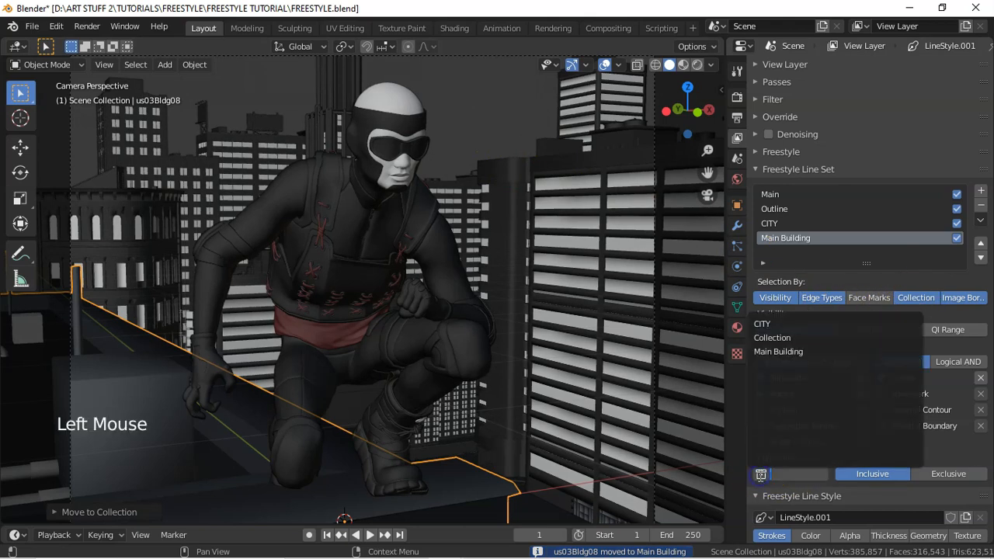
pyautogui.click(783, 352)
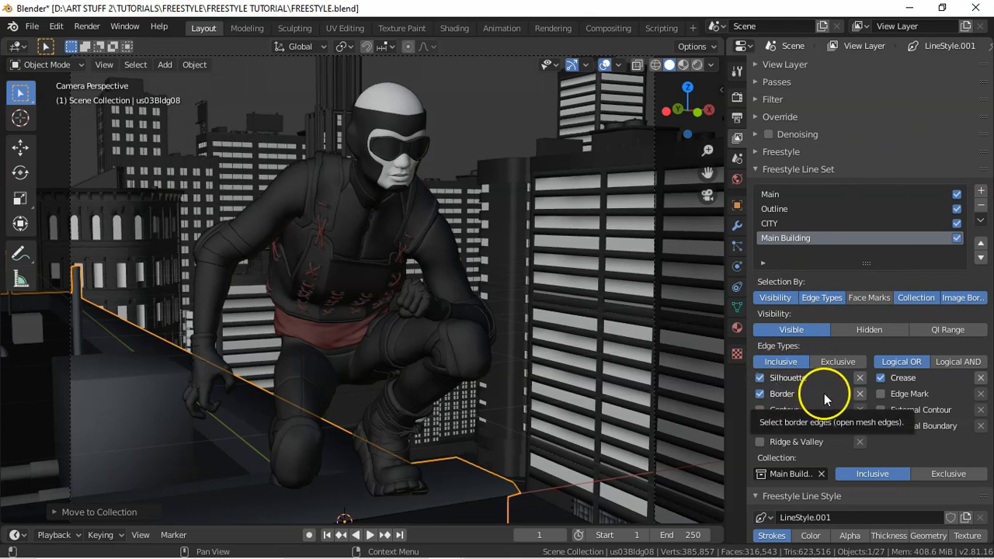
pyautogui.click(760, 394)
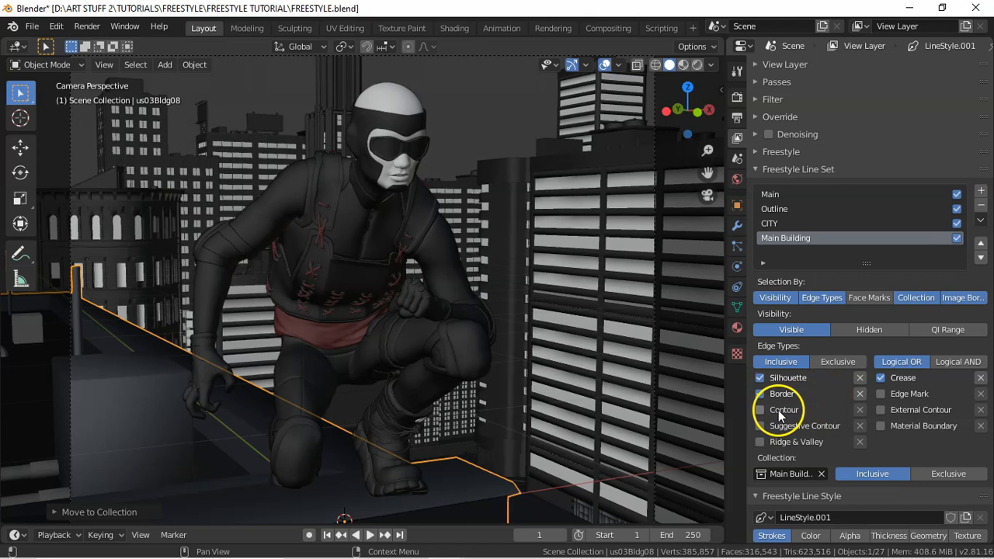
pyautogui.click(780, 412)
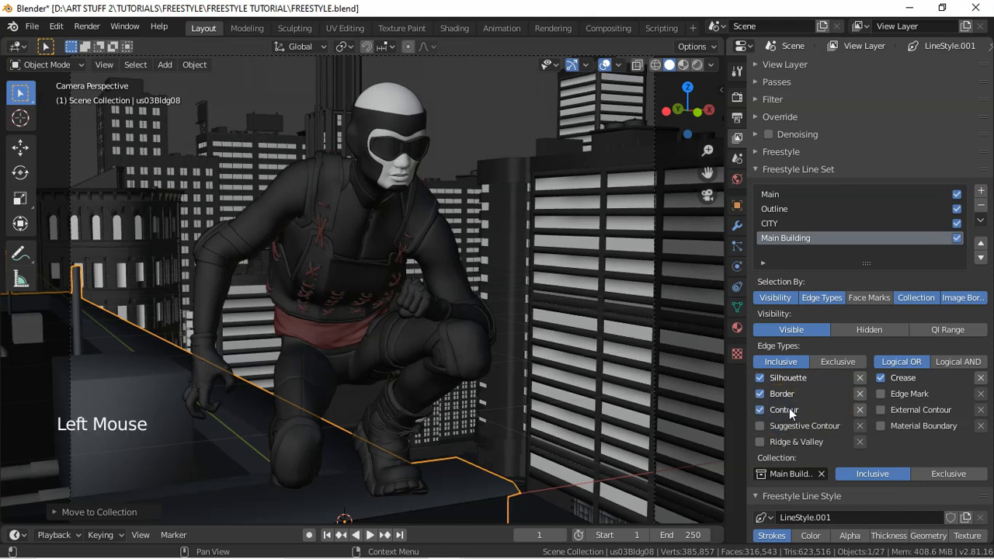
pyautogui.click(883, 394)
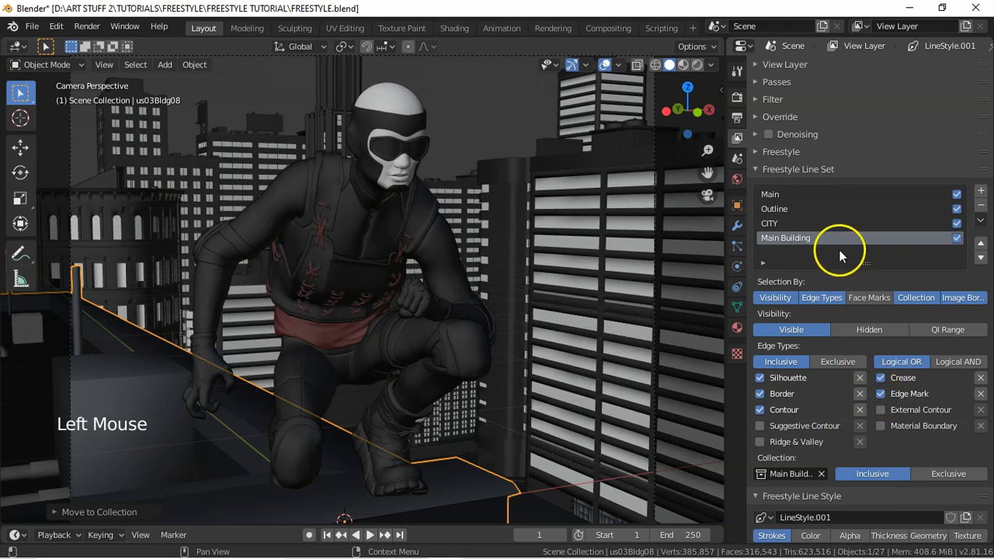
# - Turn off Same Object chaining in the Main Building line style and add a Distance from Object thickness modifier
pyautogui.press('a')
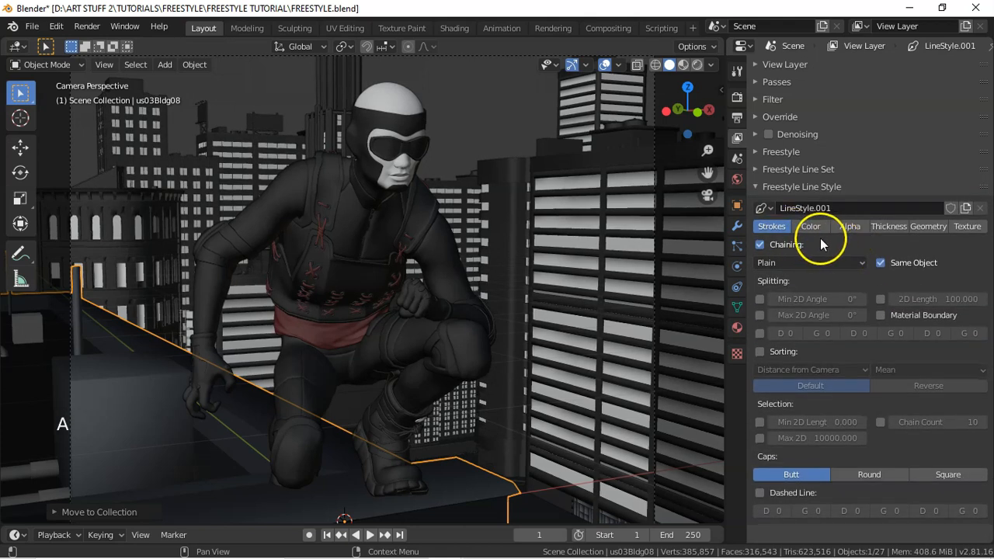
pyautogui.click(881, 264)
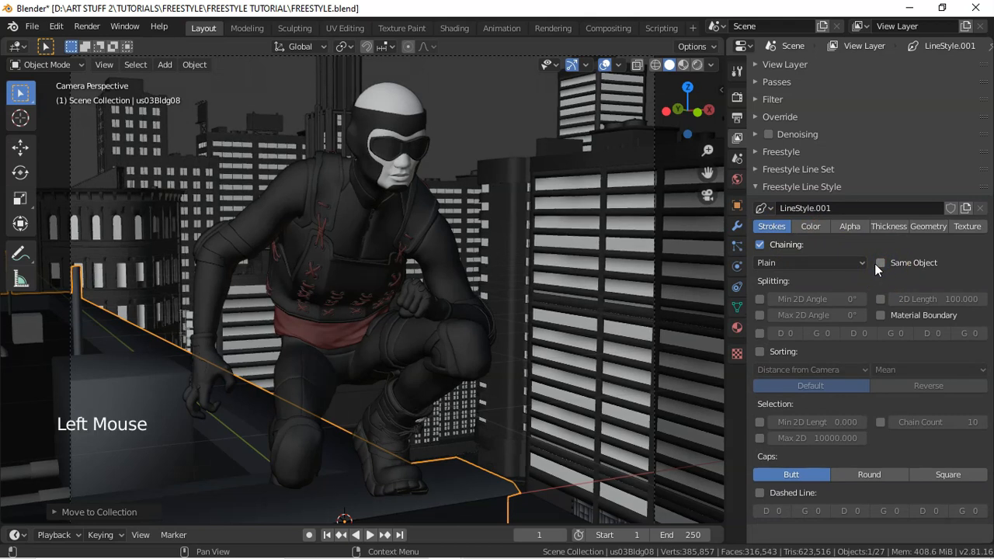
pyautogui.click(888, 227)
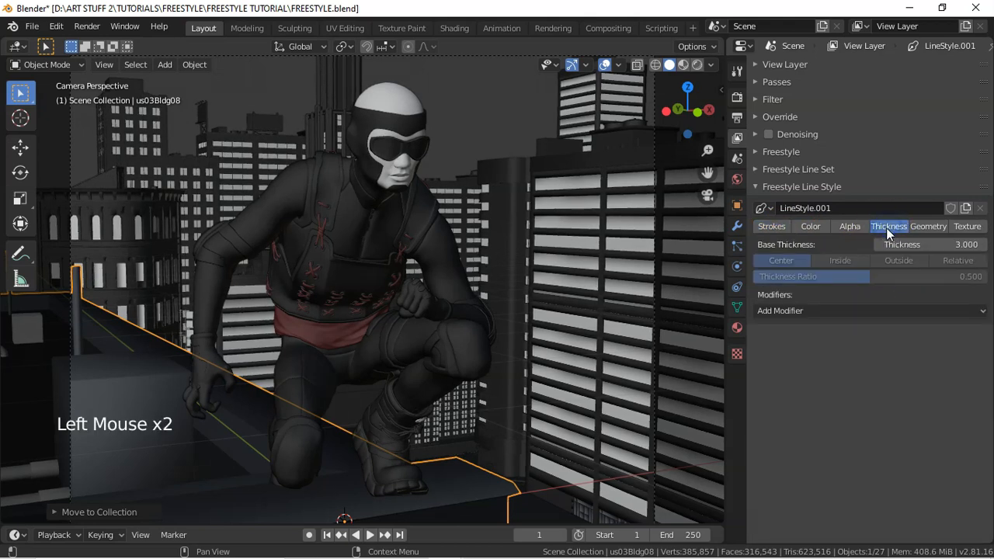
pyautogui.click(846, 310)
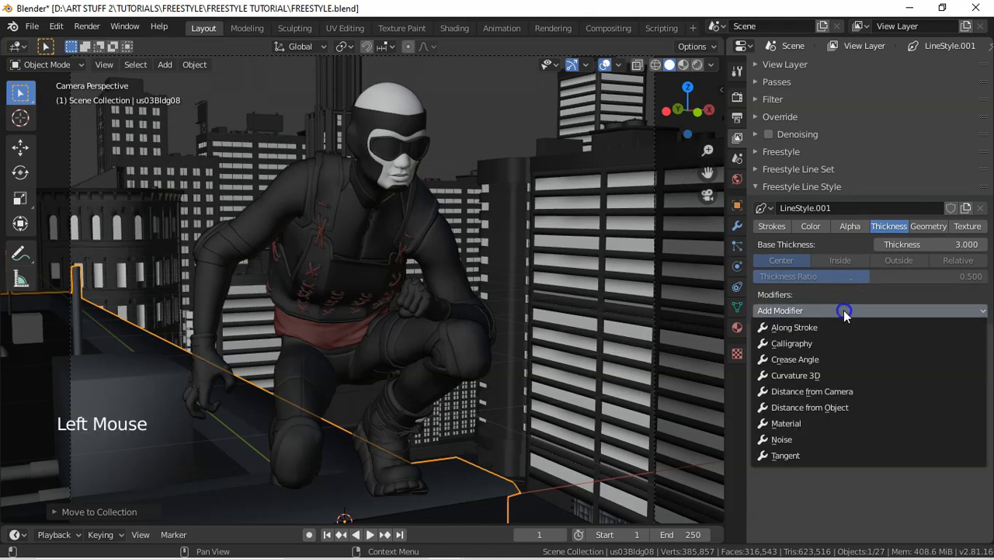
pyautogui.click(838, 411)
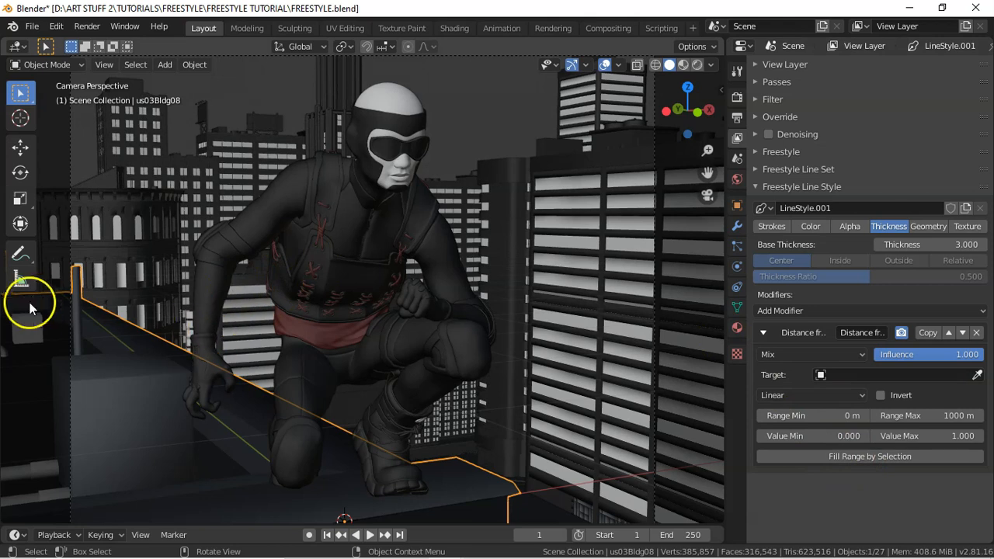
# - Snap the 3D cursor to the Cube at the front edge of the main building
pyautogui.click(34, 330)
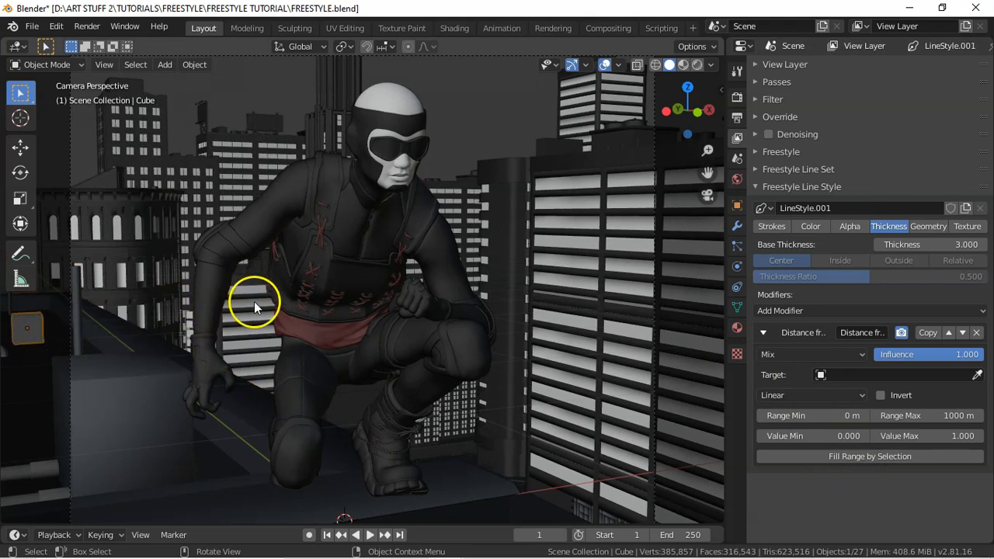
pyautogui.press('KP_7')
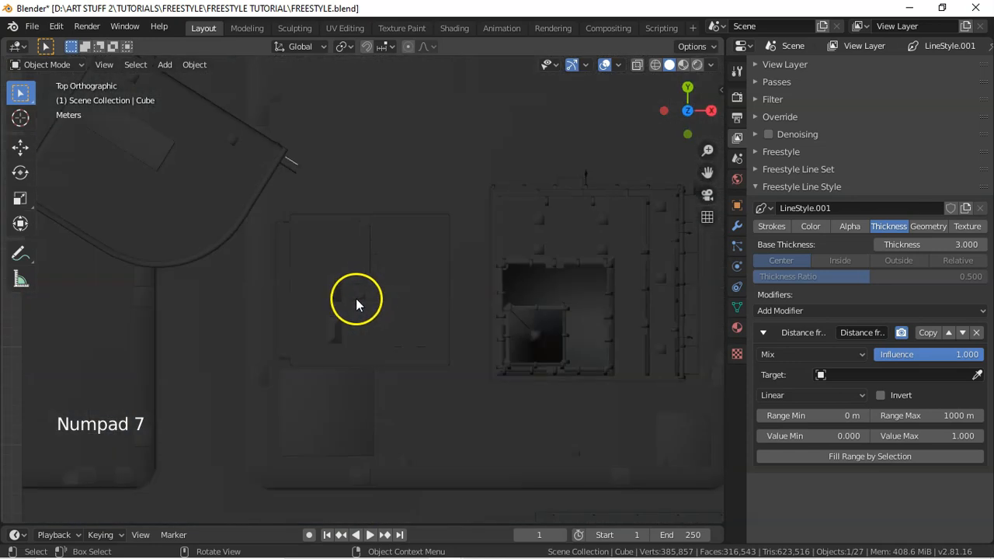
pyautogui.press('Home')
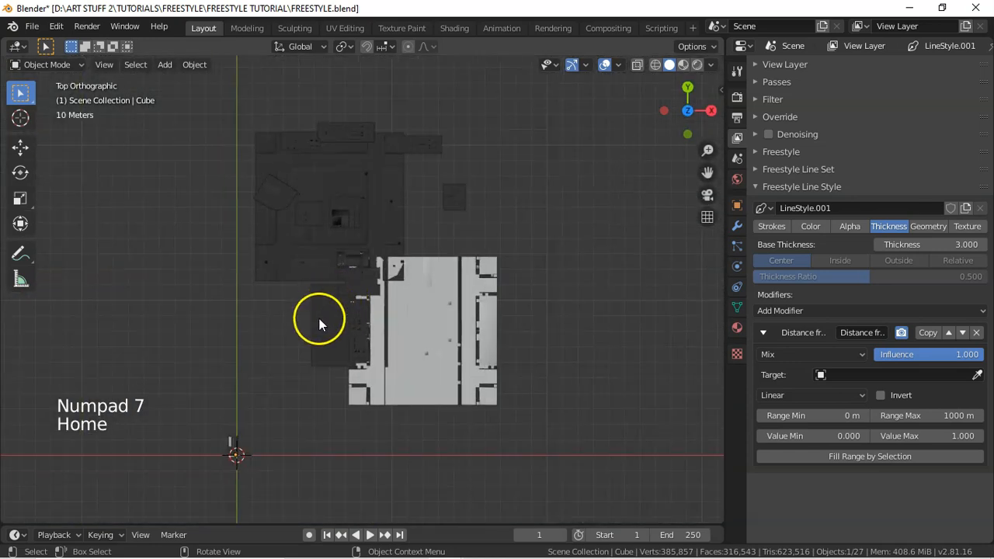
pyautogui.click(233, 439)
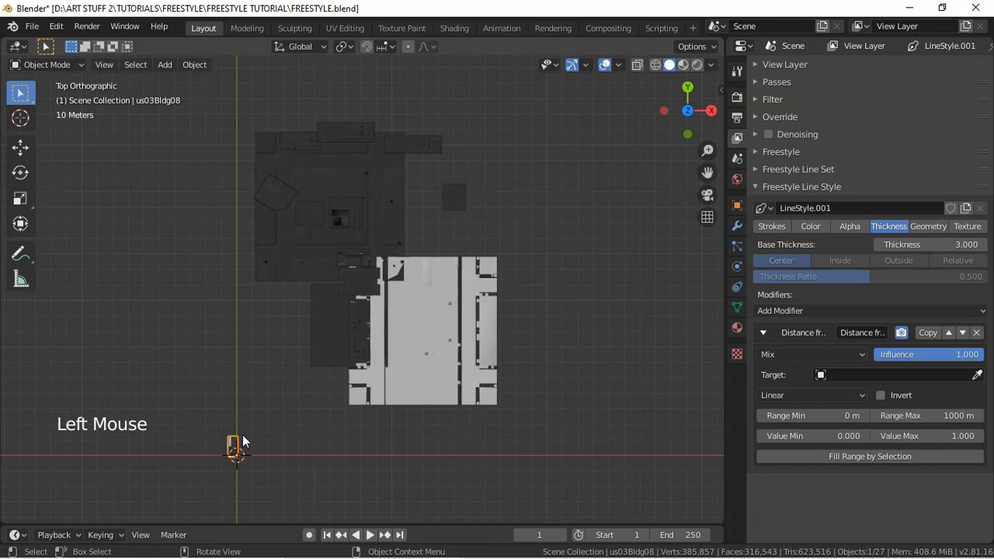
pyautogui.press('KP_Decimal')
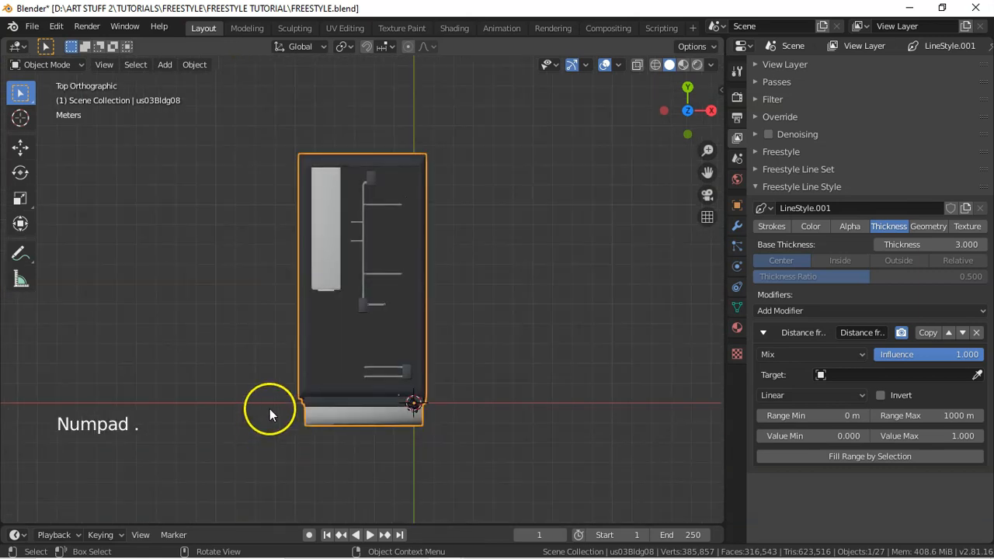
pyautogui.click(402, 400)
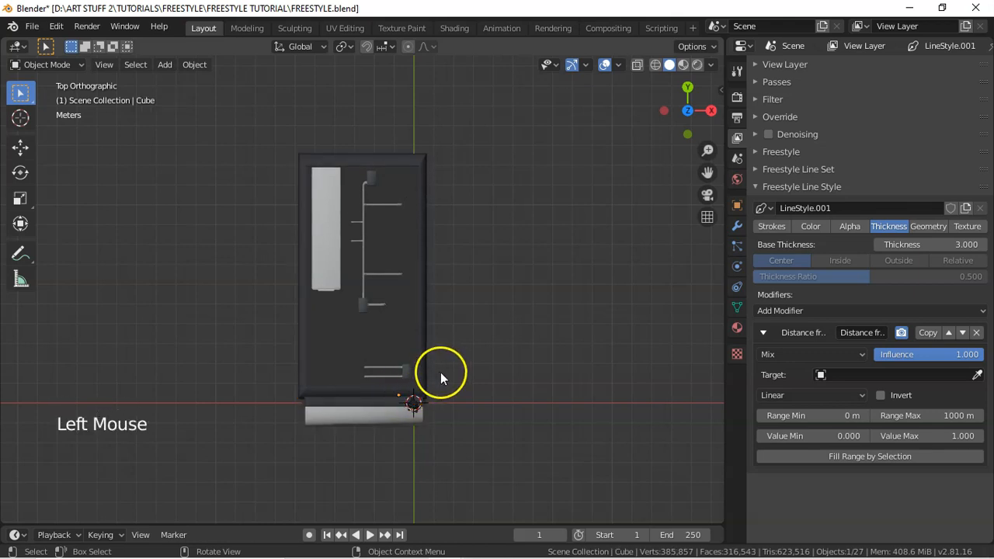
pyautogui.press('shift')
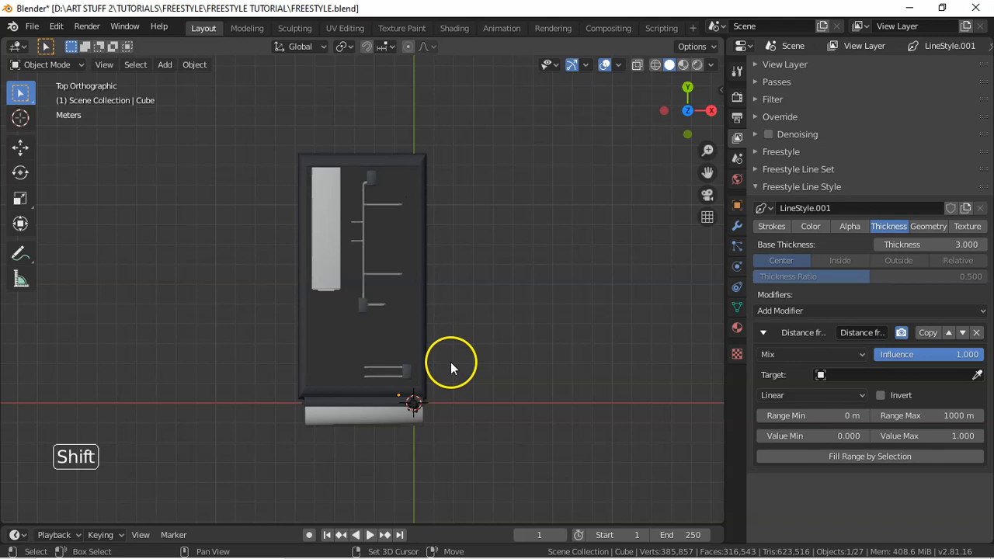
pyautogui.hotkey('shift', 's')
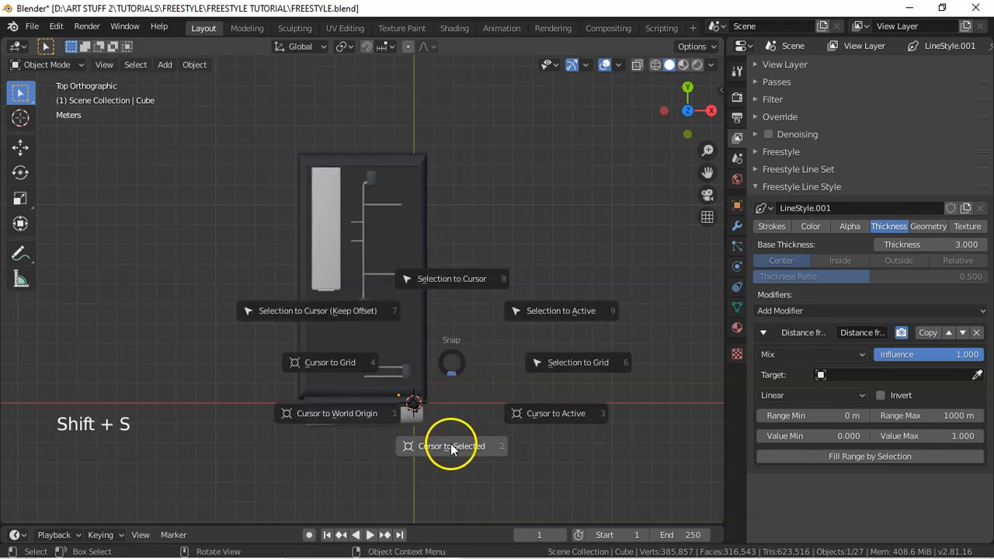
pyautogui.click(457, 447)
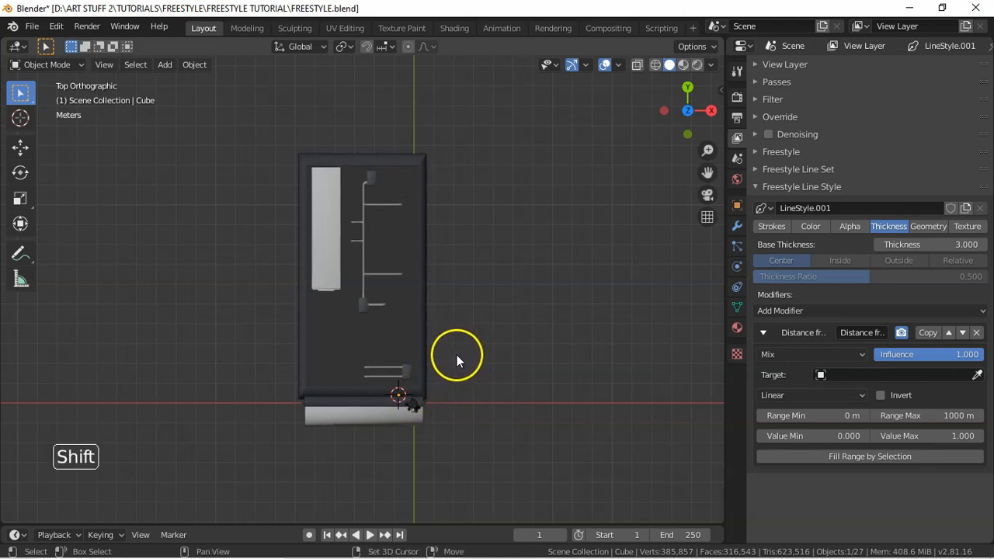
# - Add a UV sphere at the 3D cursor and move it about 13.7 m along Y, past the building's far end
pyautogui.hotkey('shift', 'a')
pyautogui.moveTo(440, 276)
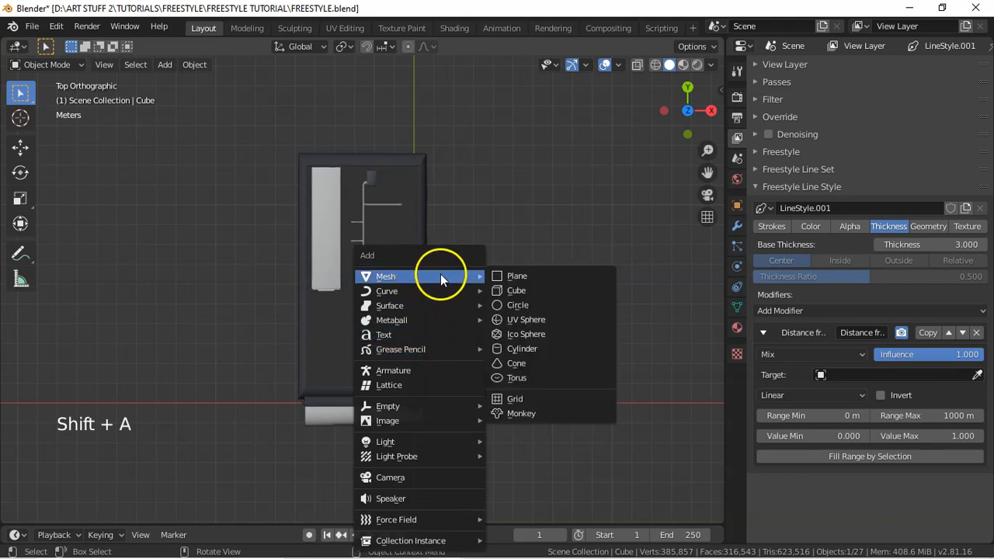
pyautogui.click(527, 319)
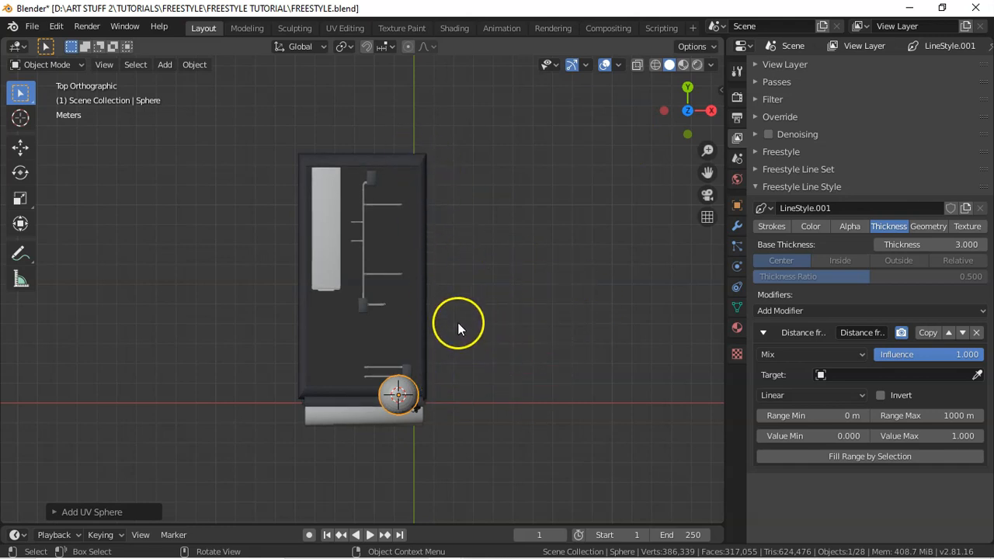
pyautogui.press('g')
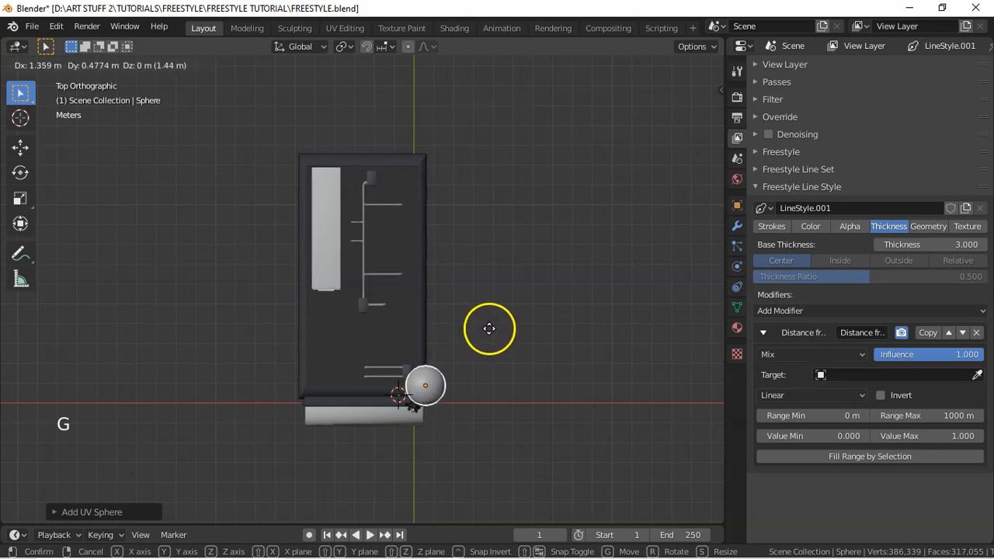
pyautogui.press('y')
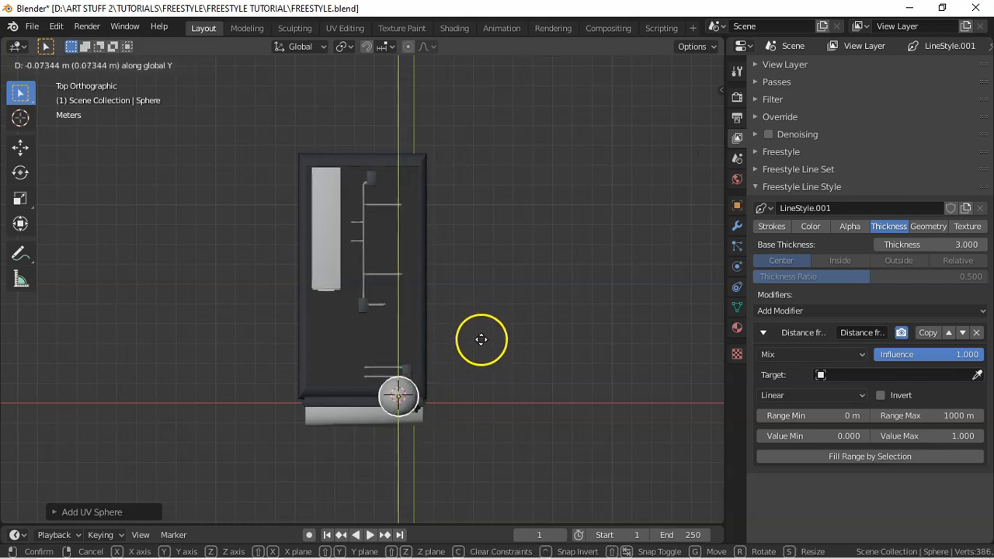
pyautogui.click(508, 66)
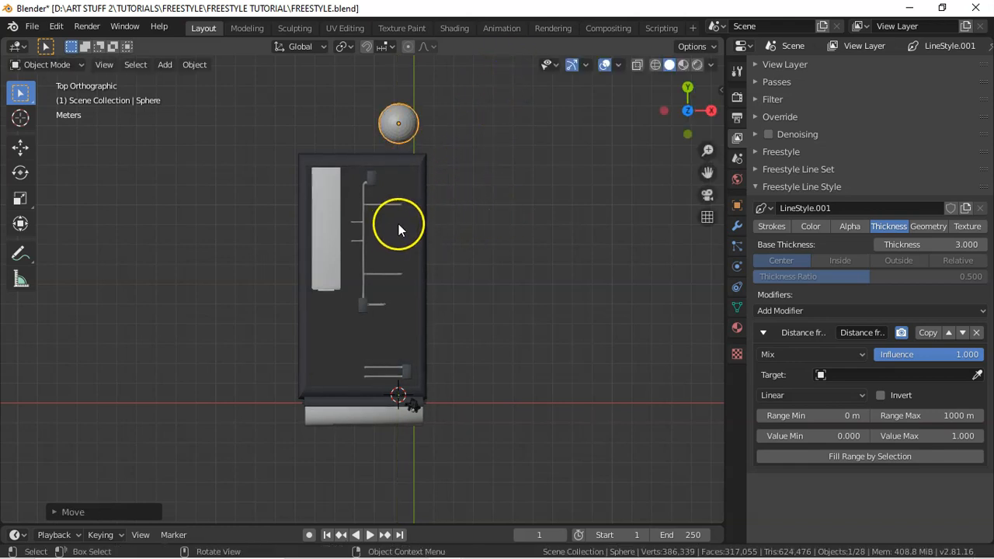
# - Set the Sphere as the thickness modifier's target and fill the distance range from the selected Sphere and Cube
pyautogui.press('KP_0')
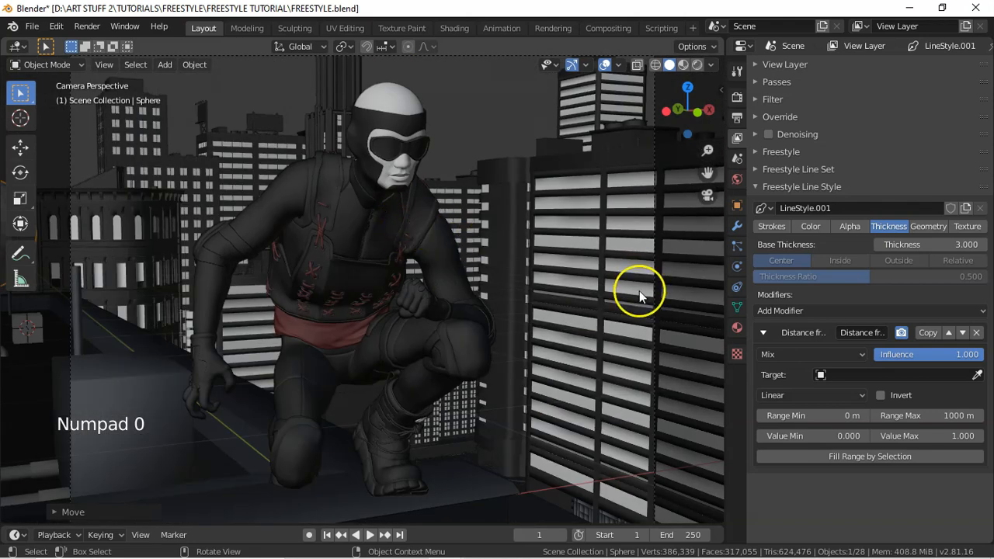
pyautogui.click(822, 375)
pyautogui.write('sp')
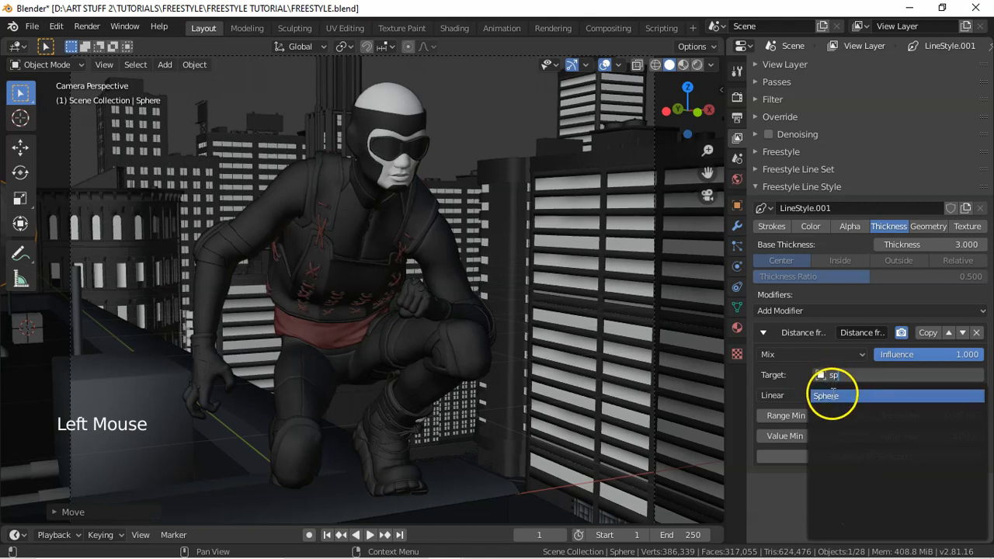
pyautogui.click(833, 396)
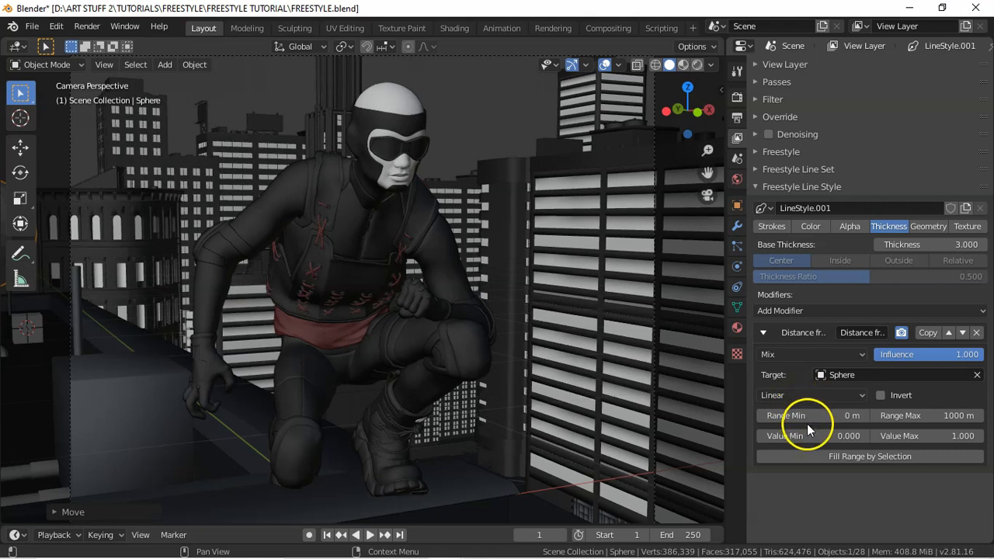
pyautogui.keyDown('shift'); pyautogui.click(37, 318); pyautogui.keyUp('shift')
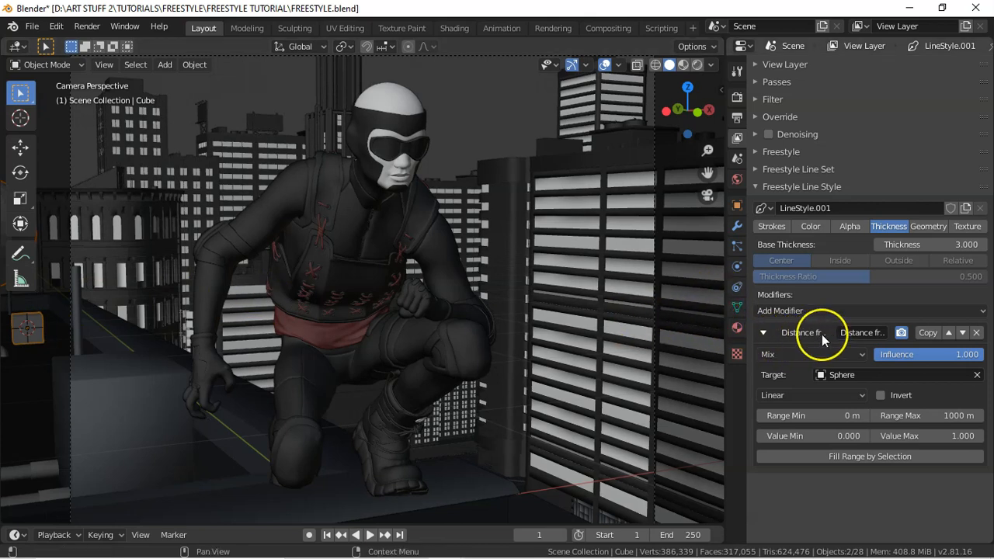
pyautogui.click(870, 457)
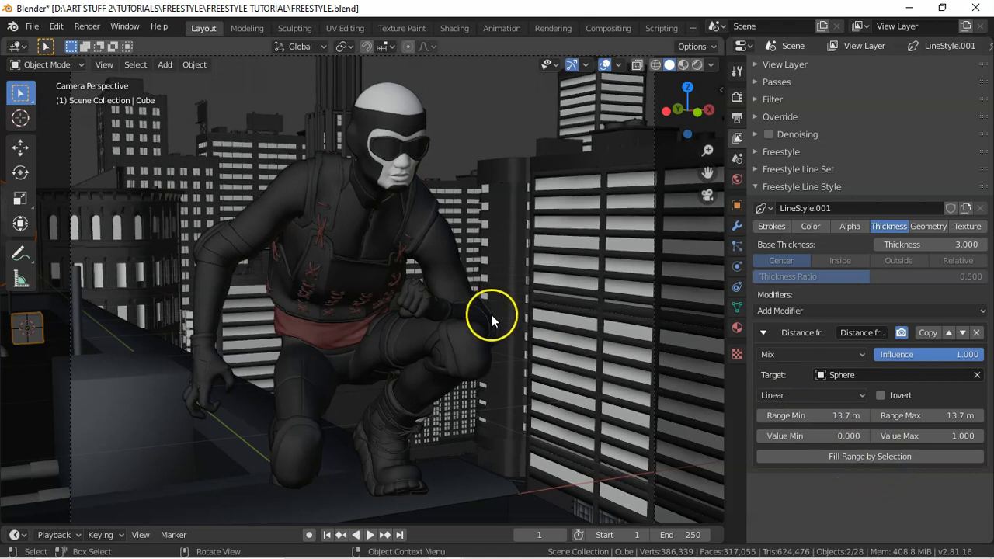
# - Move only the sphere about 1.9 m farther along Y, away from the building
pyautogui.press('KP_7')
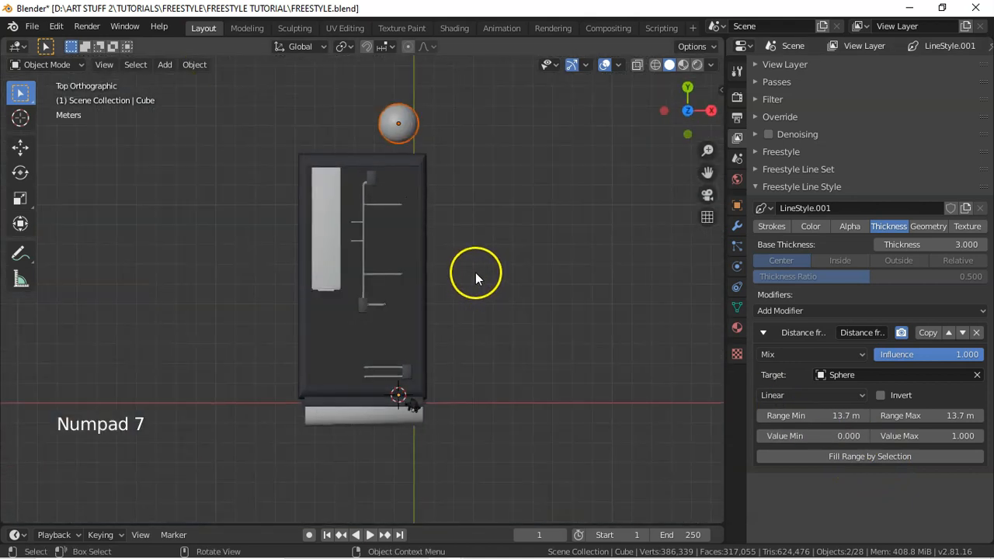
pyautogui.press('a')
pyautogui.press('a')
pyautogui.press('a')
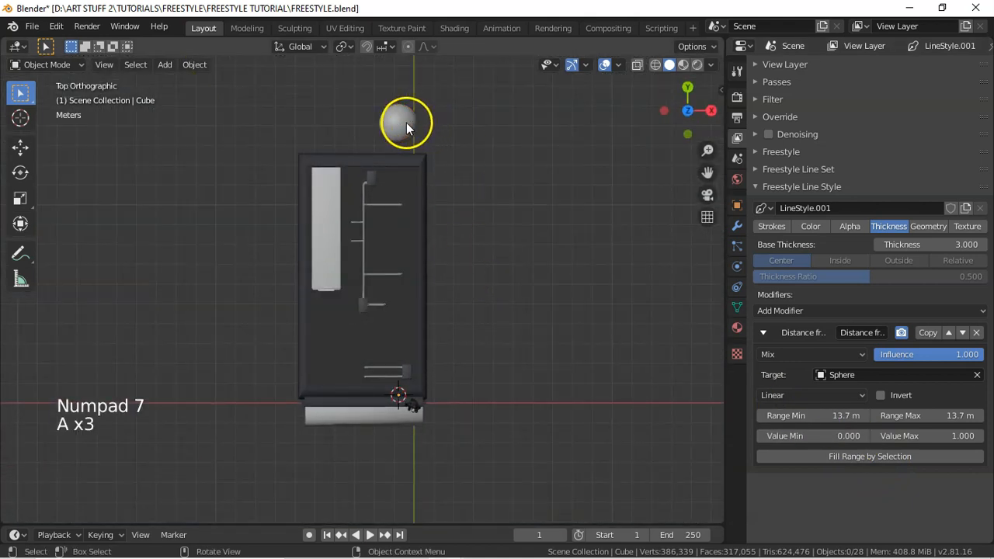
pyautogui.click(404, 126)
pyautogui.press('g')
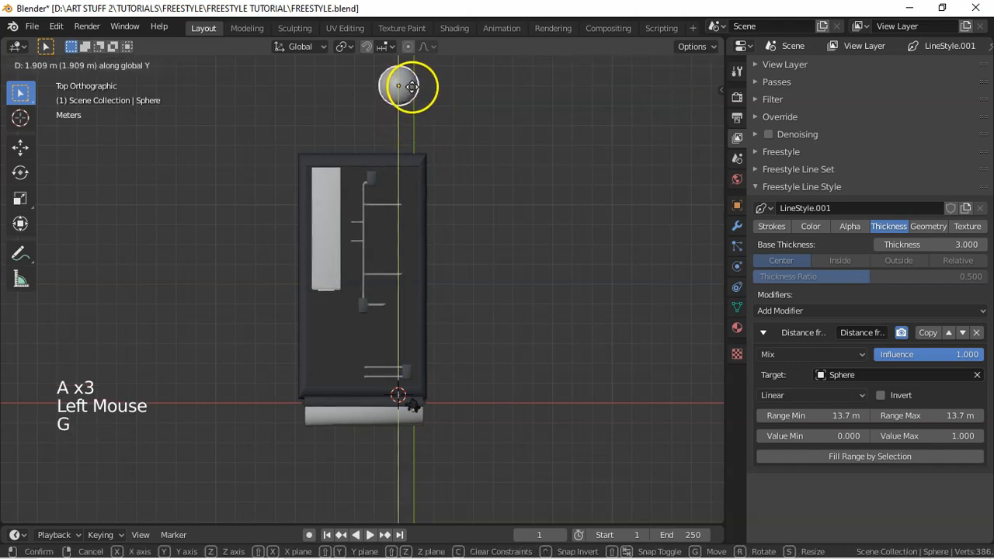
pyautogui.click(402, 90)
# - Add the Cube to the selection and refill the modifier's distance range from the camera view
pyautogui.keyDown('shift'); pyautogui.click(404, 398); pyautogui.keyUp('shift')
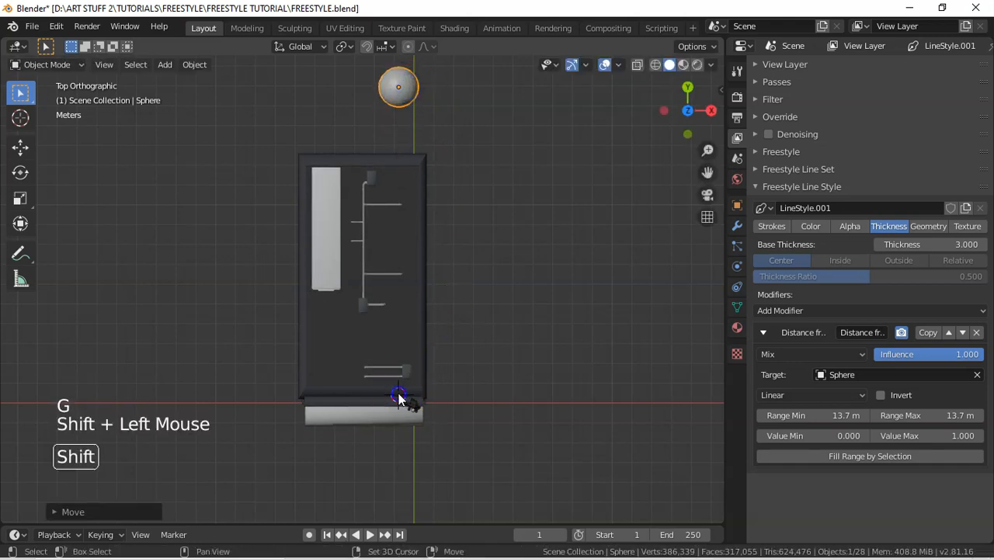
pyautogui.press('KP_0')
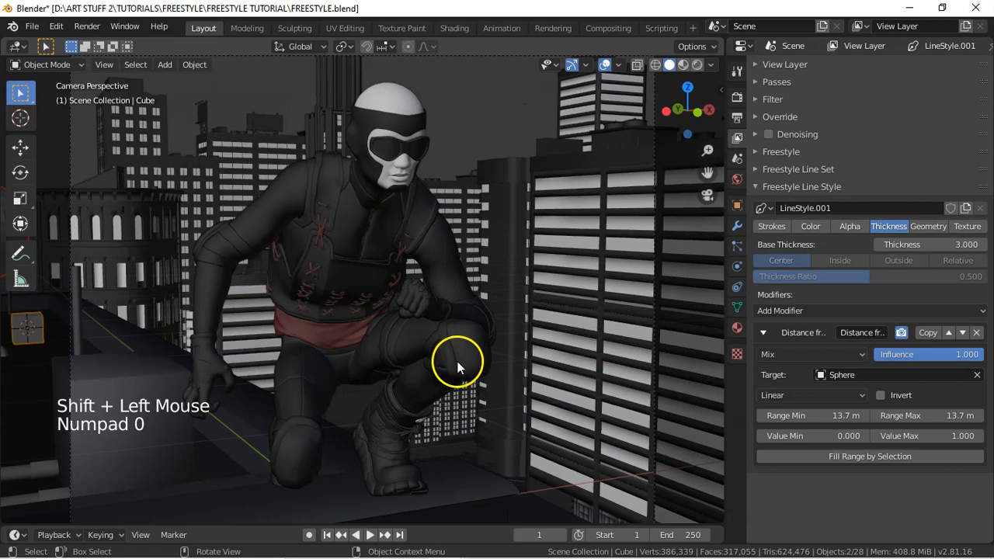
pyautogui.click(873, 458)
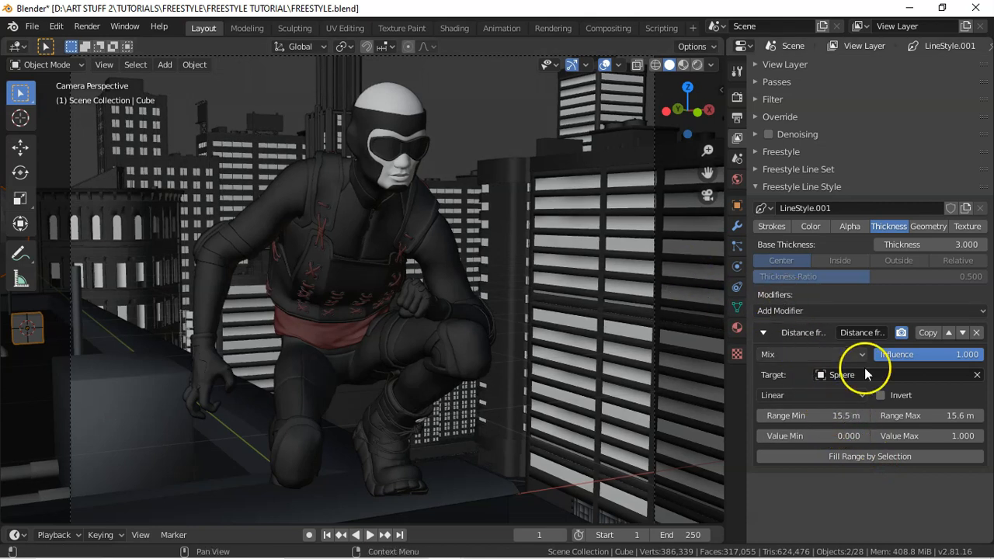
# - Set the Distance from Object modifier's minimum value to 6 and maximum value to 2
pyautogui.click(845, 437)
pyautogui.write('6')
pyautogui.press('Return')
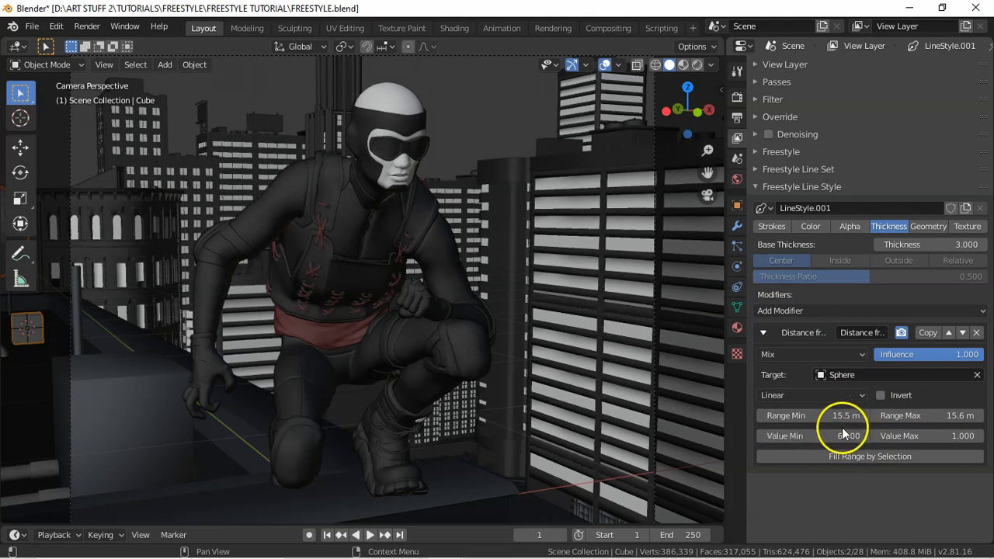
pyautogui.click(962, 437)
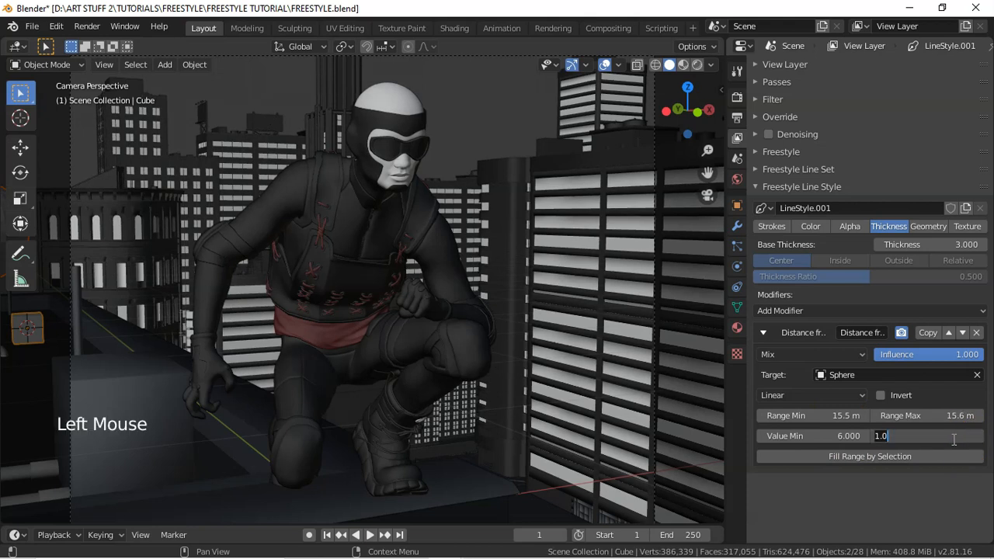
pyautogui.write('2')
pyautogui.press('Return')
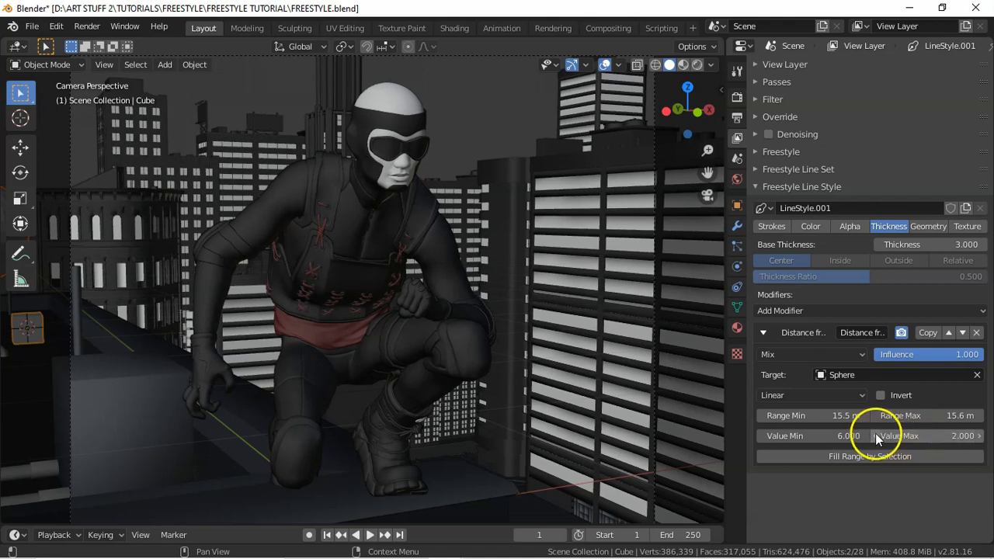
# - Add a Perlin Noise 2D geometry modifier to LineStyle.001 and set its amplitude to 2
pyautogui.click(929, 226)
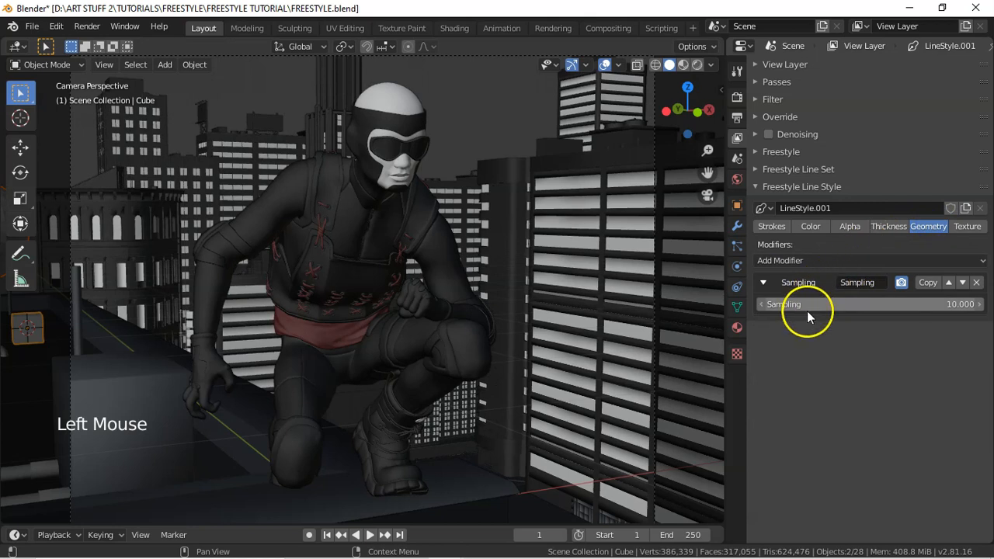
pyautogui.click(805, 262)
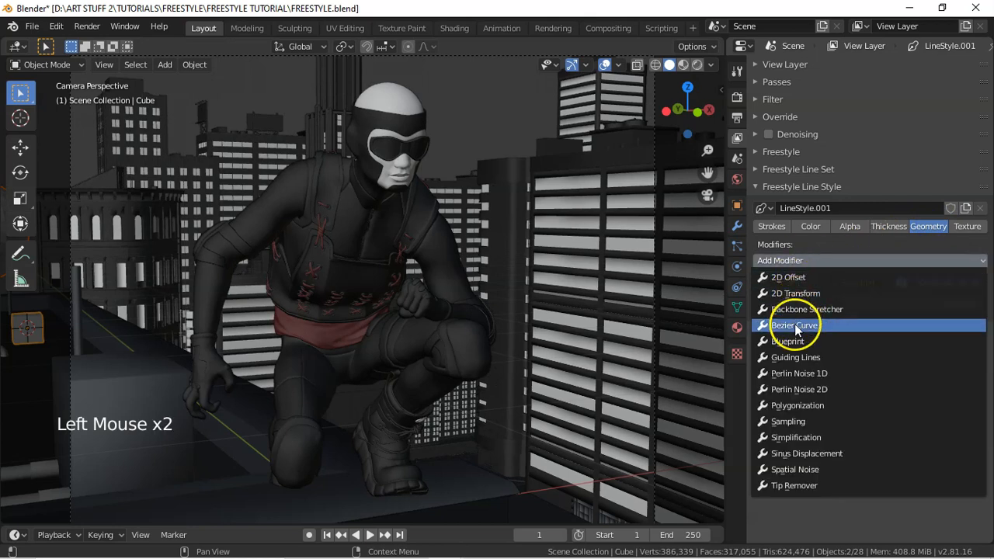
pyautogui.click(808, 394)
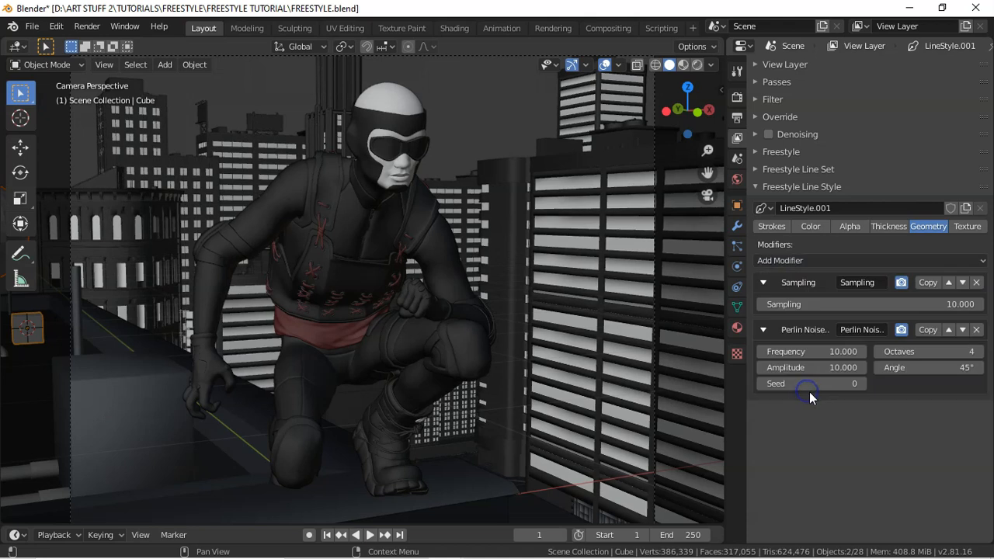
pyautogui.click(844, 367)
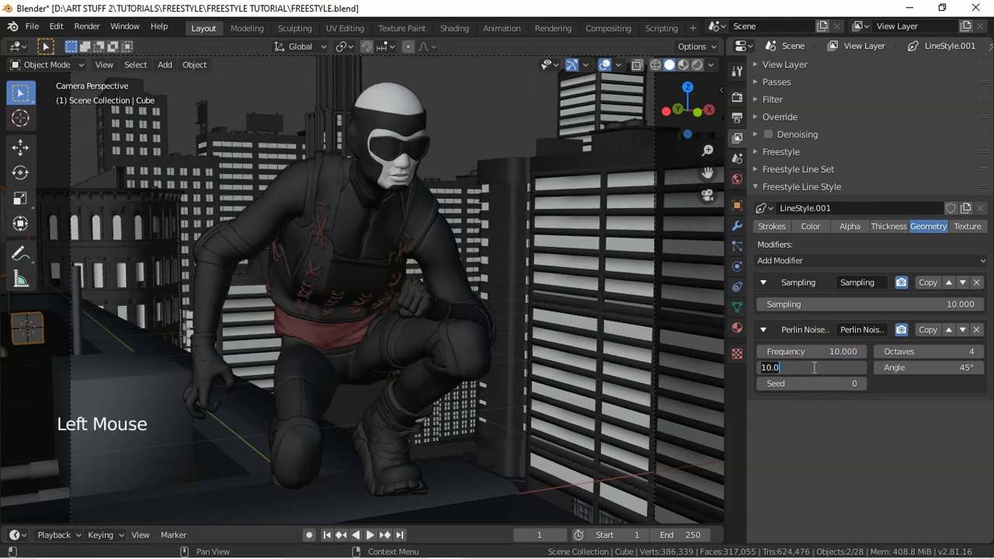
pyautogui.write('2')
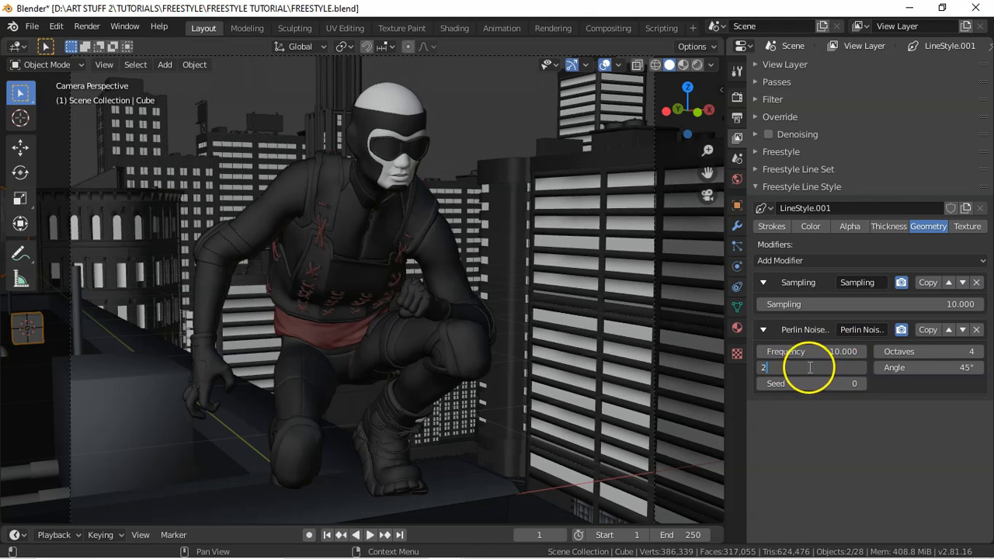
pyautogui.press('Return')
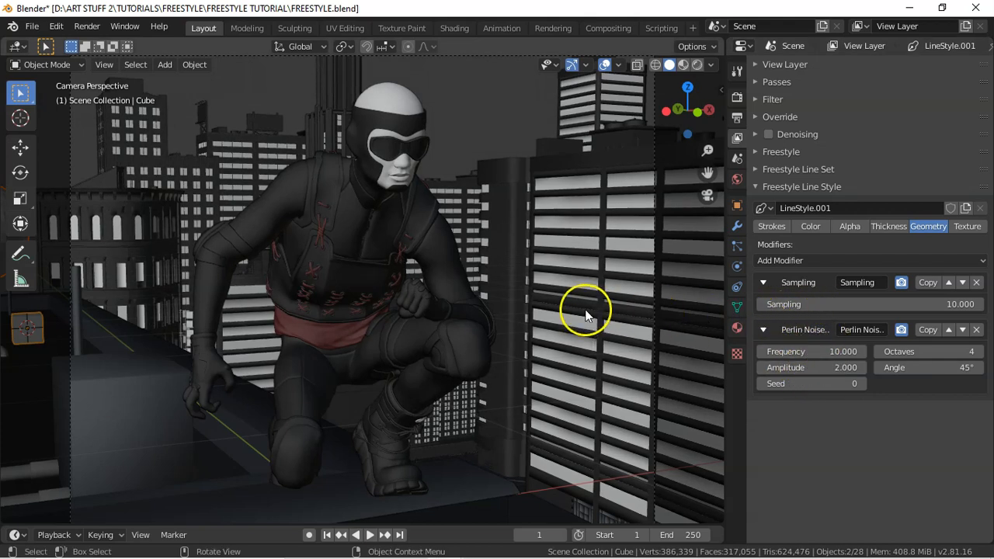
# - Render the scene and compare the roof ledge lines between render slots 1 and 2
pyautogui.press('F12')
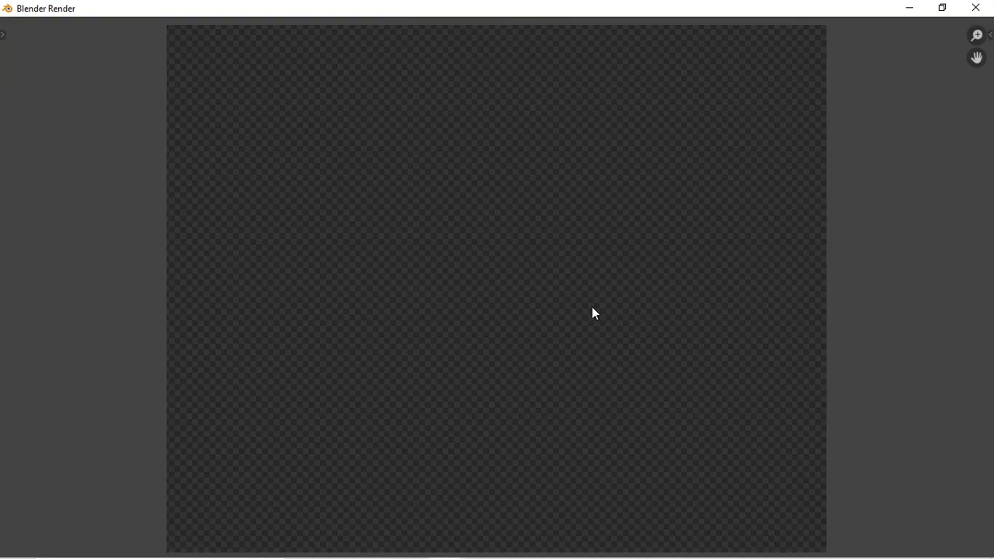
pyautogui.scroll(3, 138, 493)
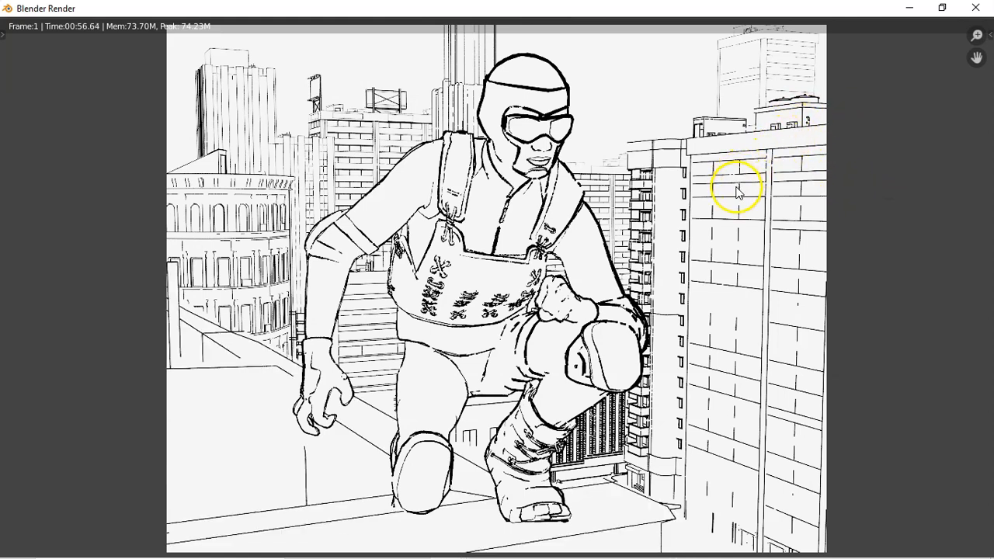
pyautogui.press('j')
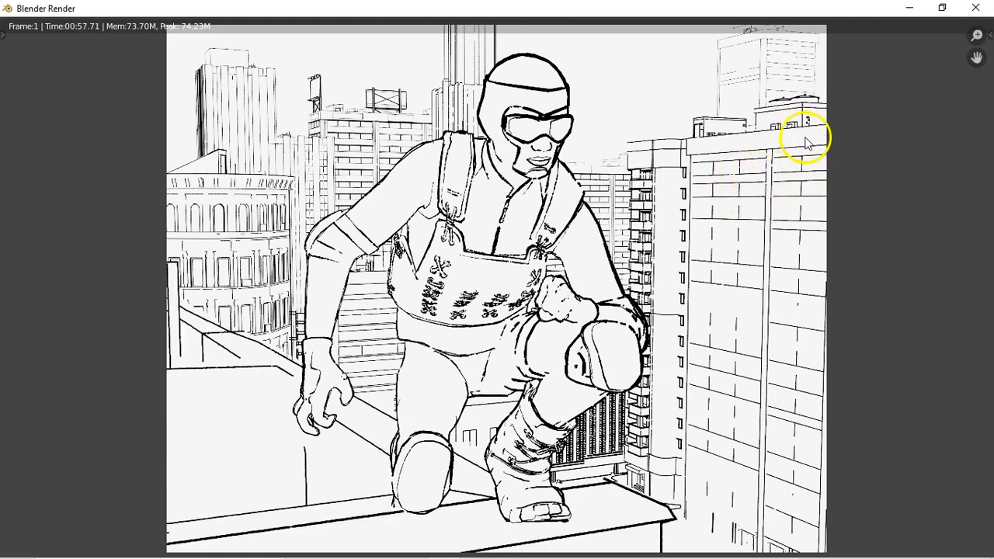
pyautogui.click(943, 7)
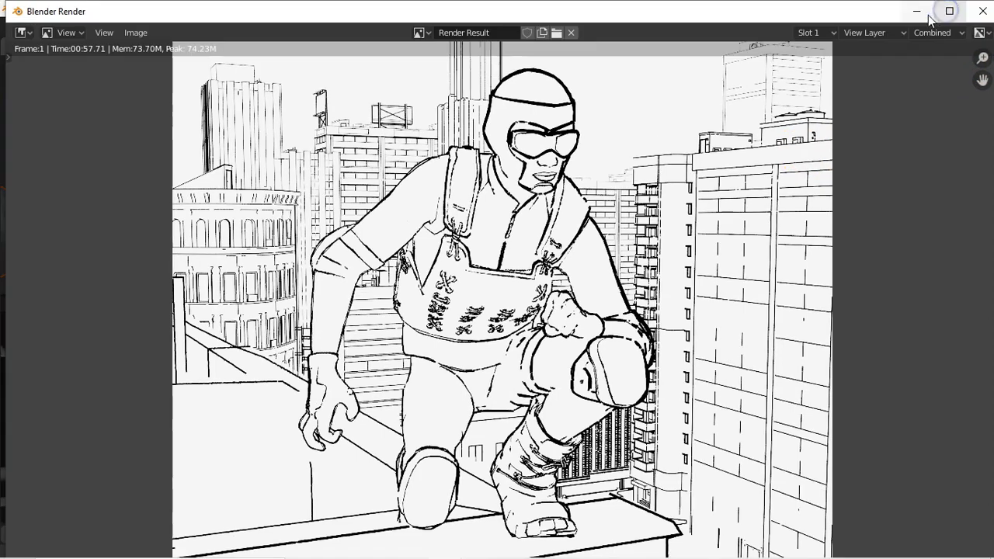
pyautogui.click(820, 31)
pyautogui.click(816, 157)
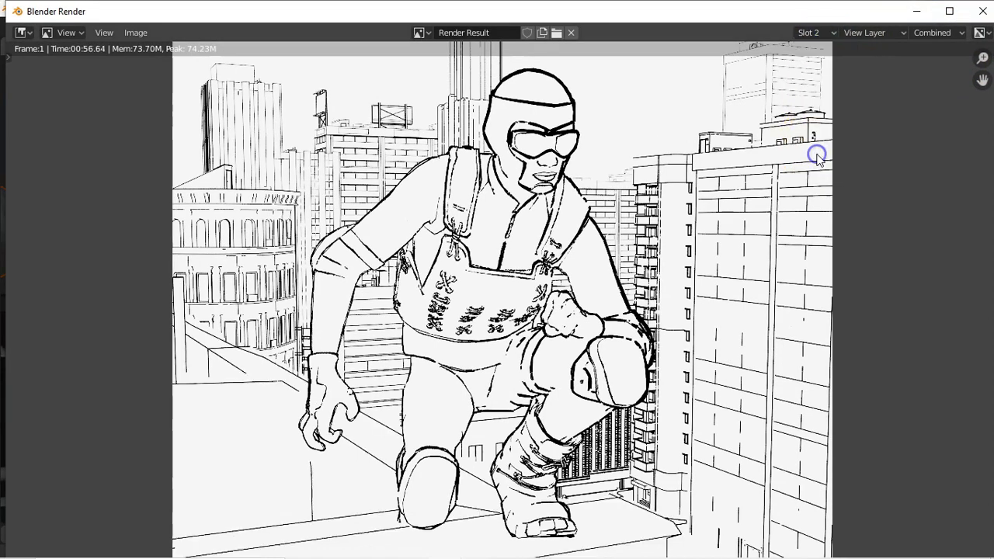
pyautogui.press('Escape')
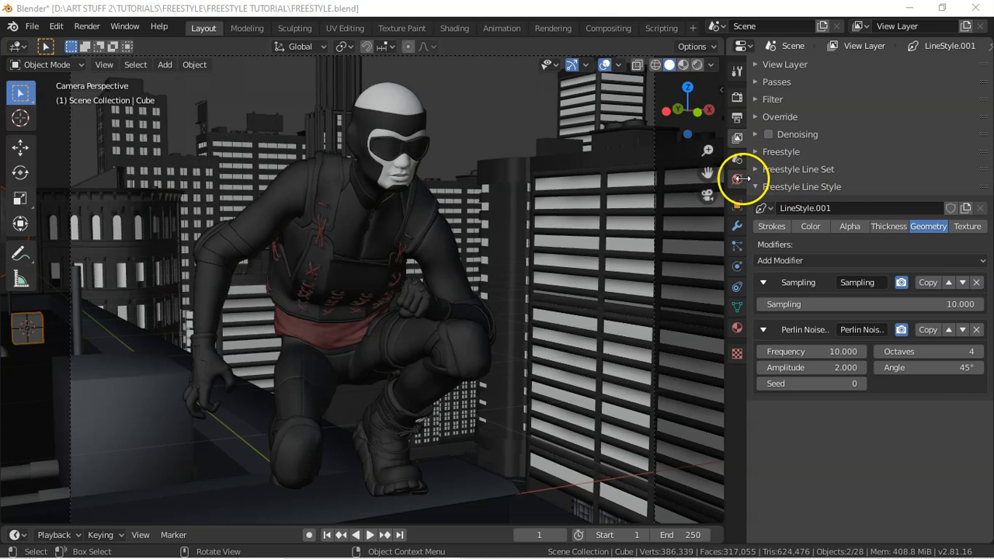
# - Open the foreground rooftop building us03Bldg08 in Edit Mode and isolate it in local view from the camera
pyautogui.click(482, 482)
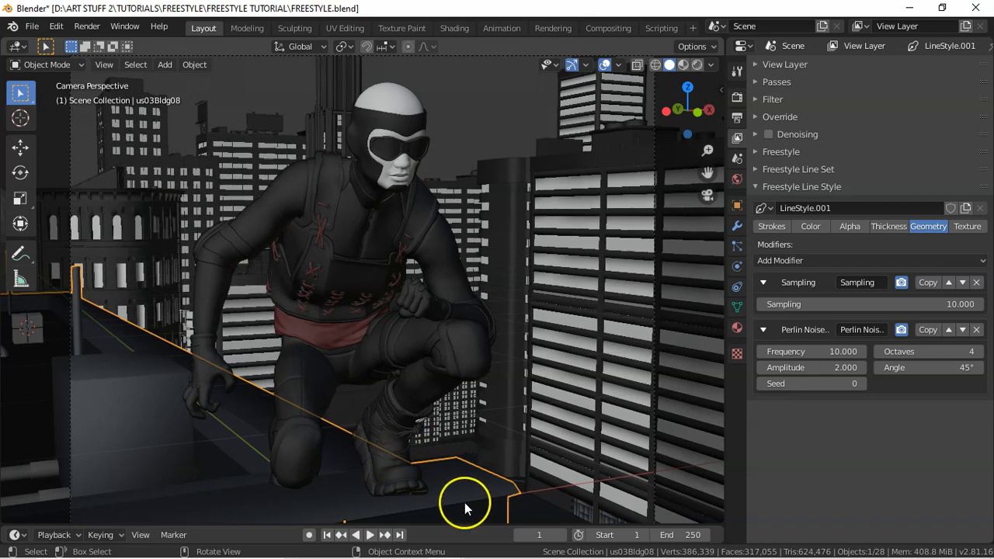
pyautogui.press('Tab')
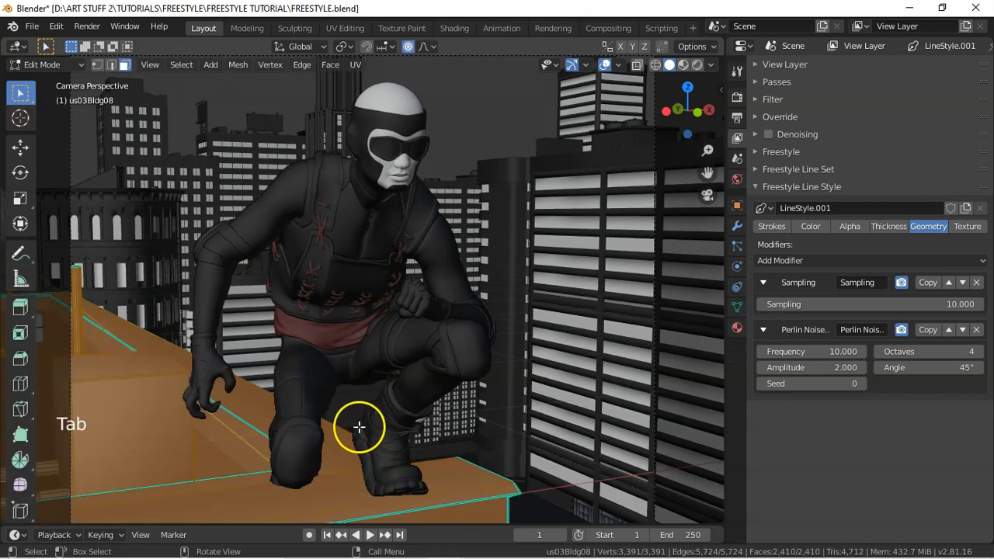
pyautogui.press('KP_Divide')
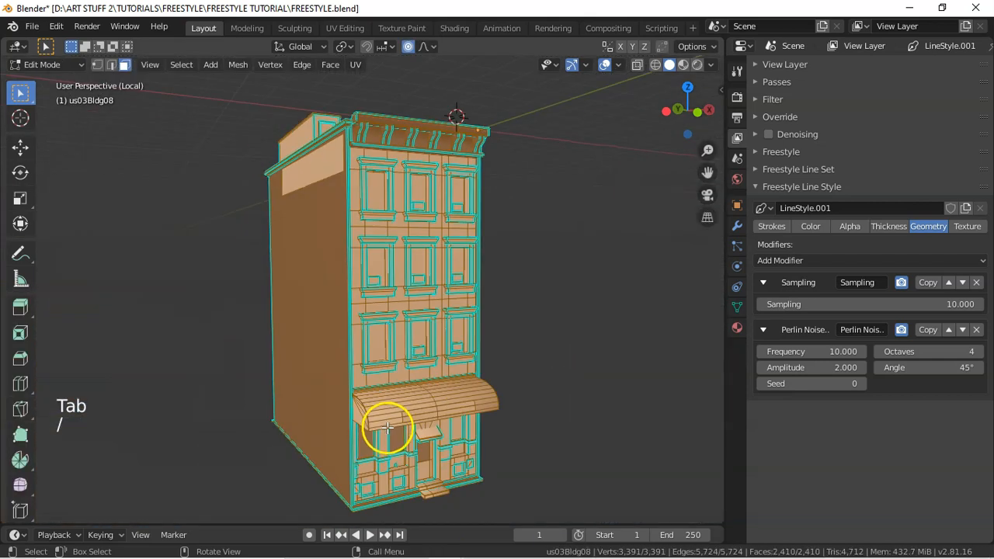
pyautogui.press('KP_0')
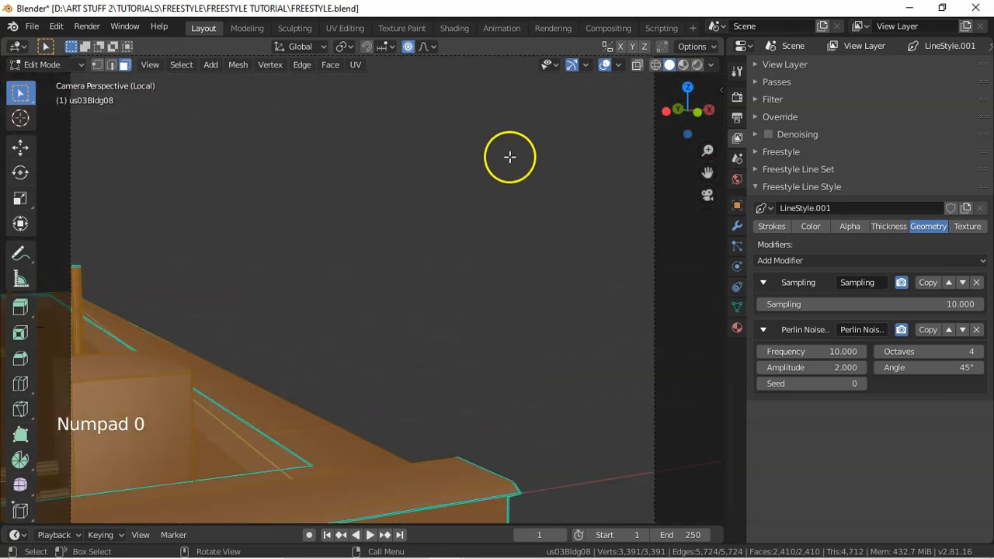
# - Turn off the Creases and Sharp edge overlays and deselect all of the building's geometry
pyautogui.click(620, 66)
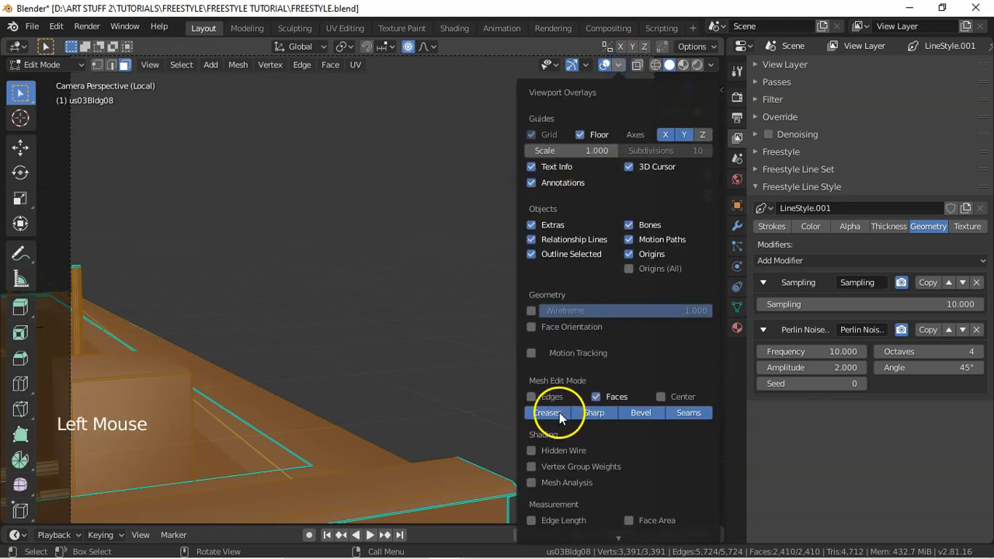
pyautogui.click(619, 67)
pyautogui.click(543, 413)
pyautogui.click(592, 415)
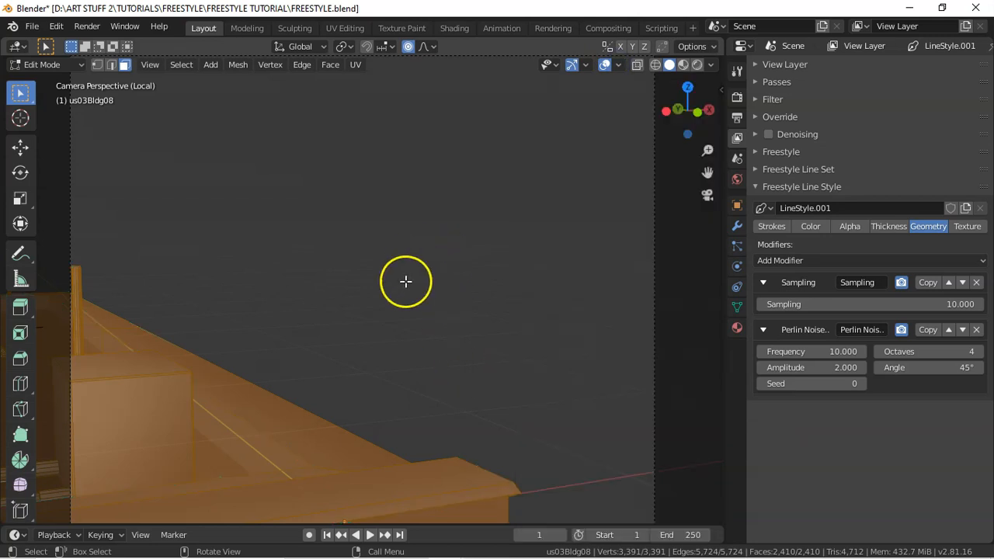
pyautogui.press('a')
pyautogui.press('a')
pyautogui.press('a')
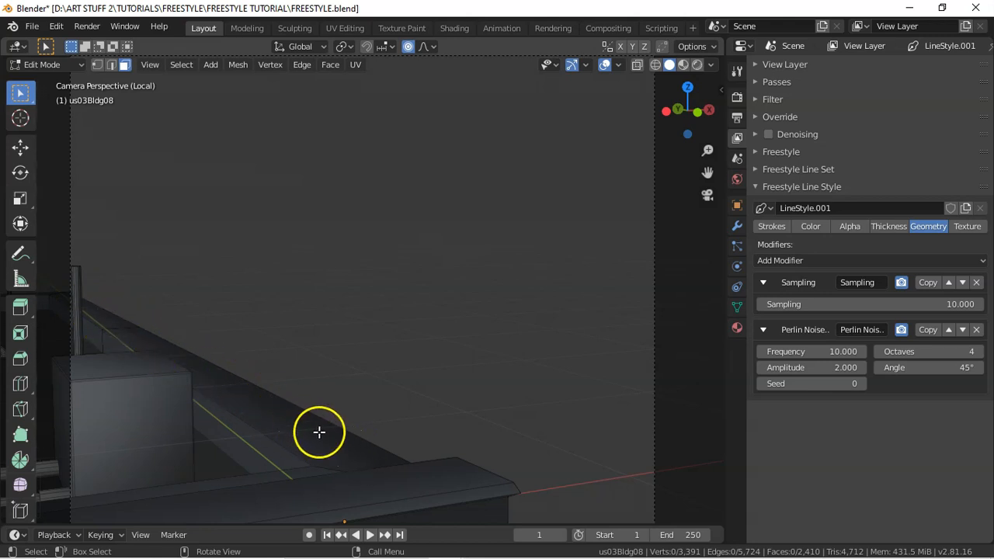
# - Disable proportional editing and switch to edge selection for working on the roof ledge
pyautogui.moveTo(378, 400); pyautogui.dragTo(308, 474, button='middle')
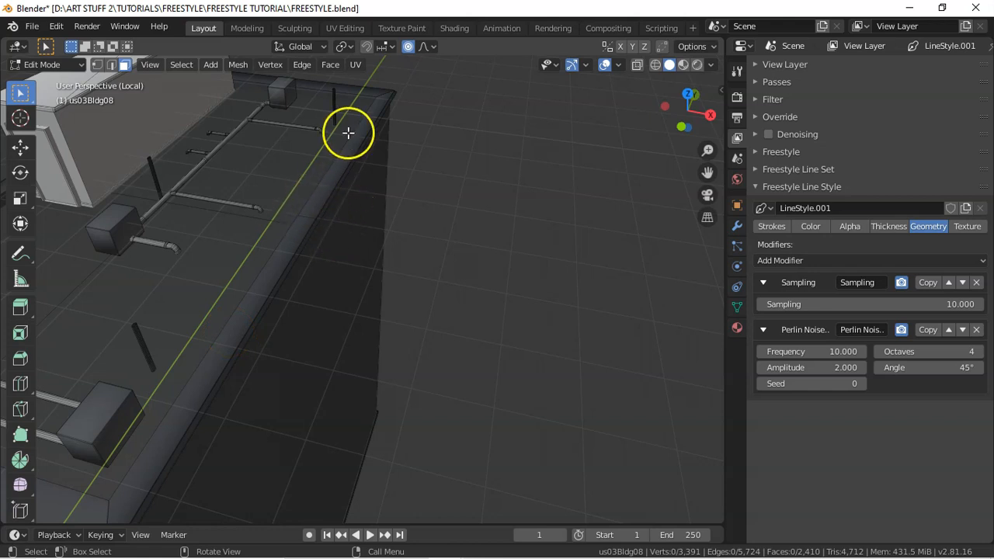
pyautogui.click(408, 48)
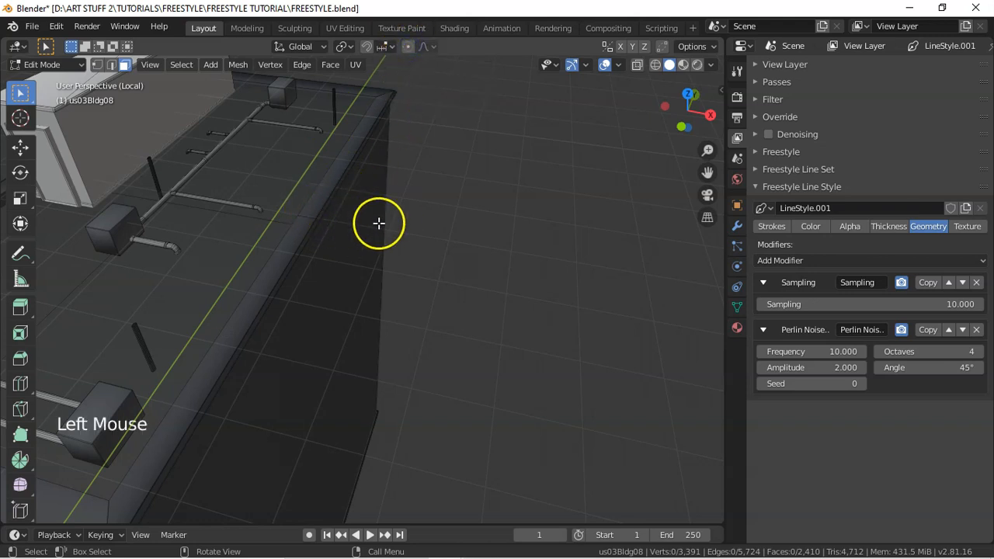
pyautogui.press('2')
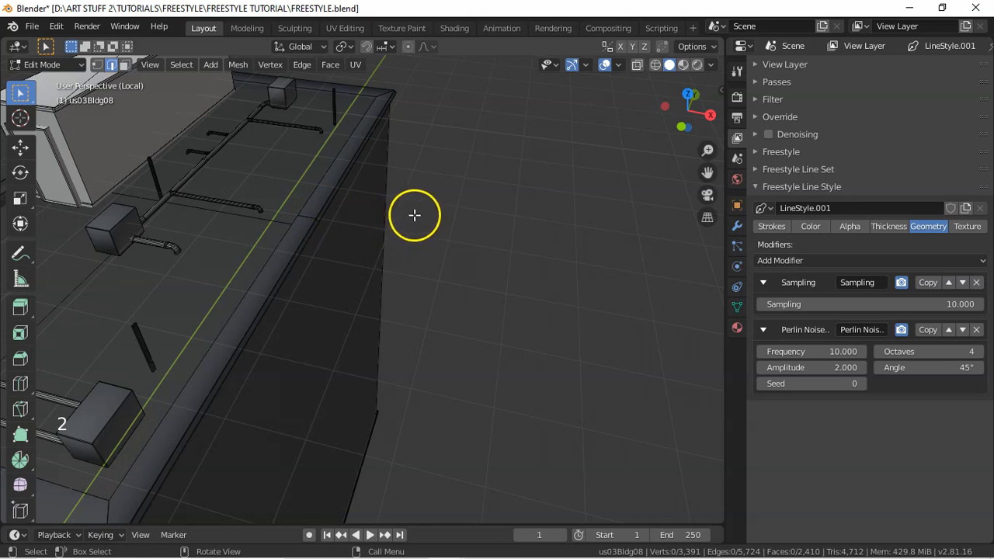
pyautogui.click(304, 215)
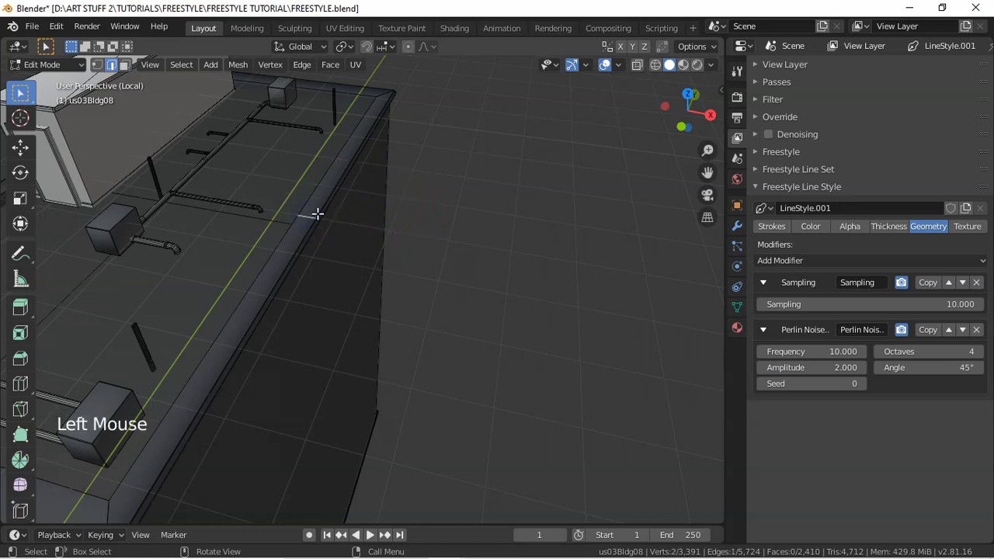
pyautogui.press('g')
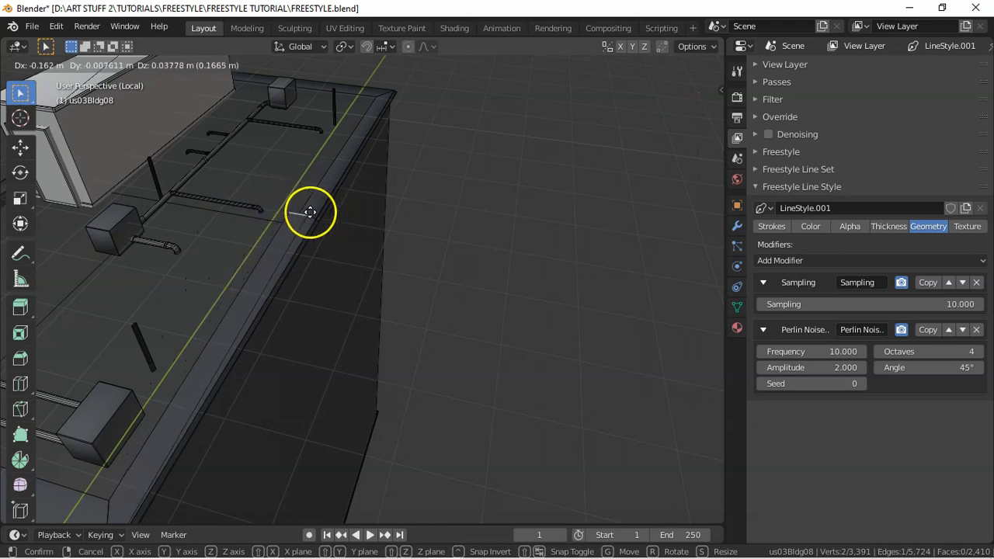
pyautogui.rightClick(314, 225)
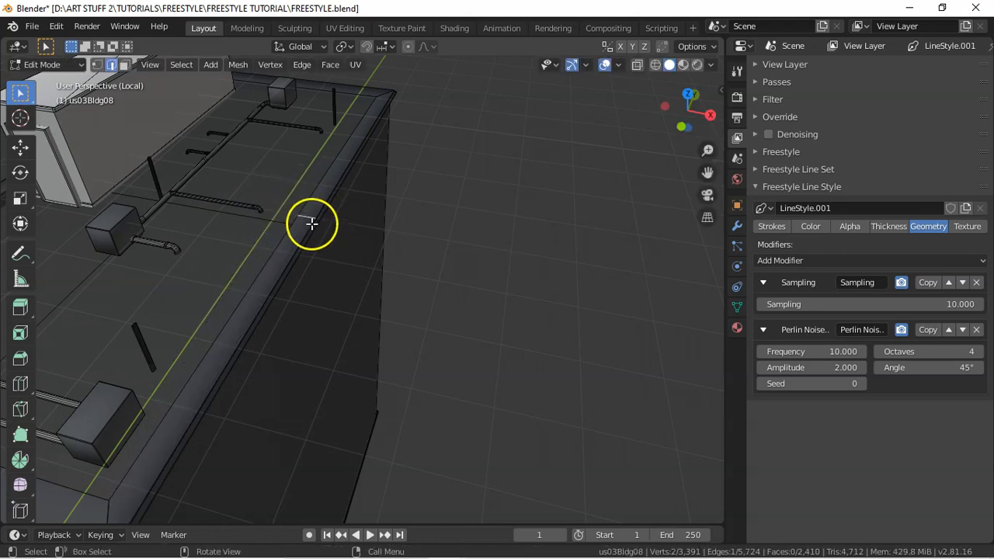
pyautogui.press('a')
pyautogui.press('a')
pyautogui.press('a')
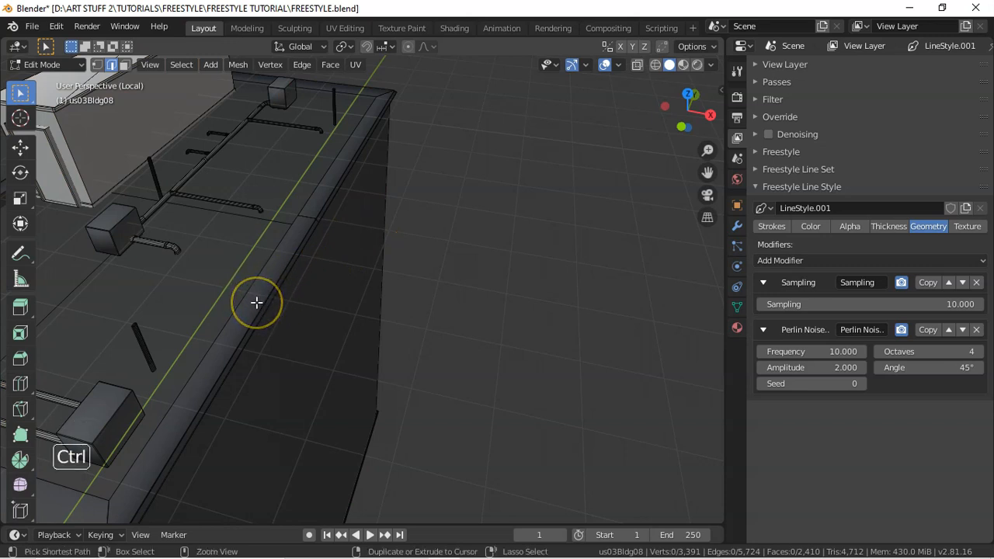
# - Add nine evenly spaced loop cuts across the near section of the roof ledge, without sliding them
pyautogui.hotkey('ctrl', 'r')
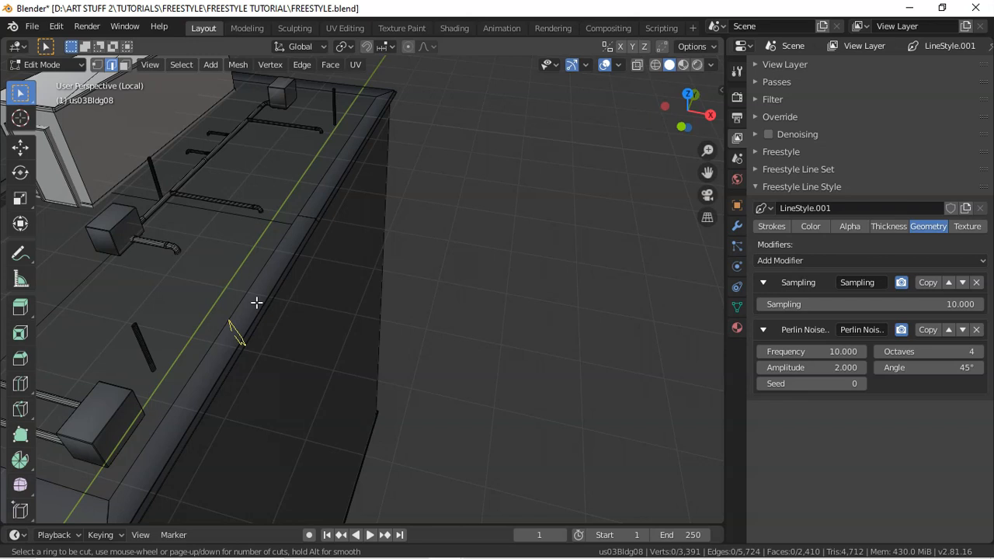
pyautogui.scroll(1, 257, 302)
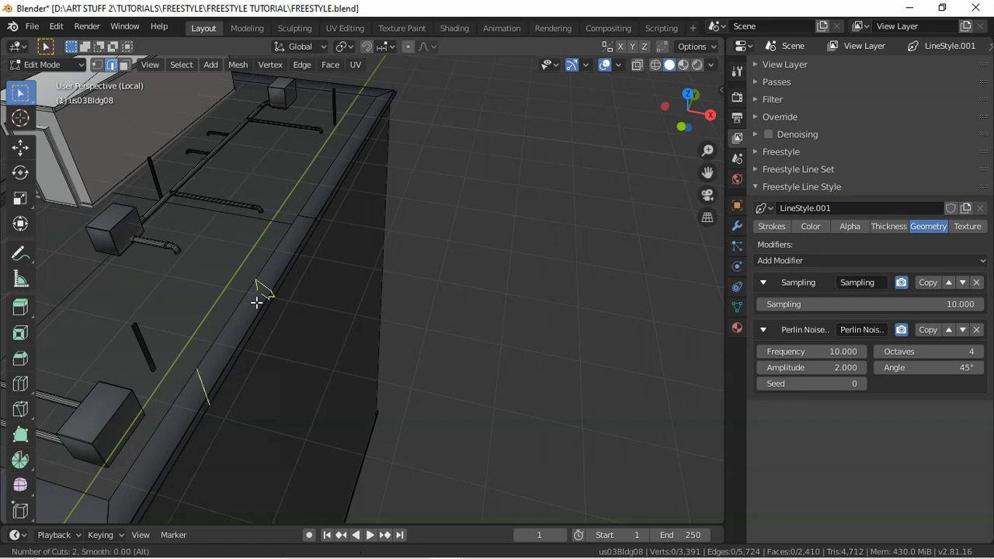
pyautogui.scroll(3, 256, 302)
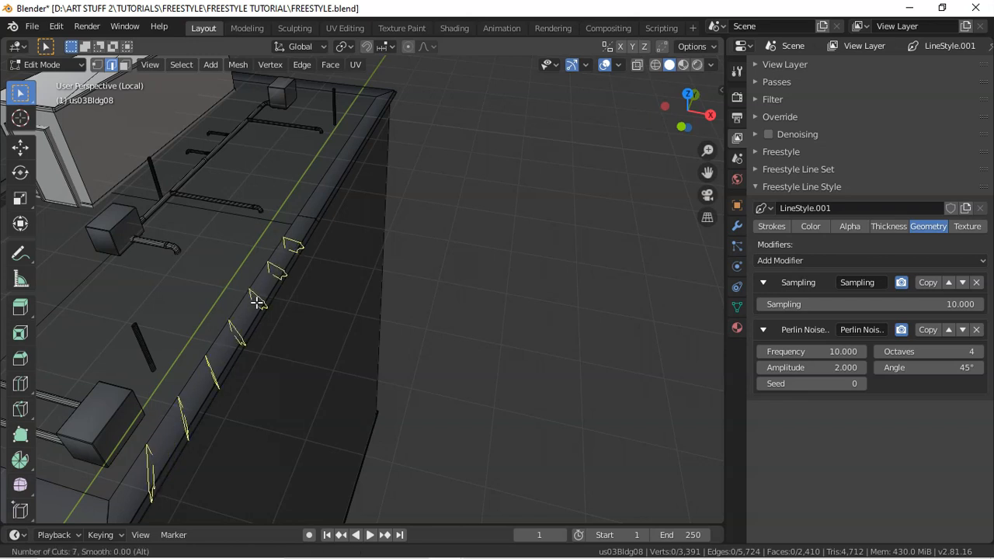
pyautogui.scroll(1, 257, 302)
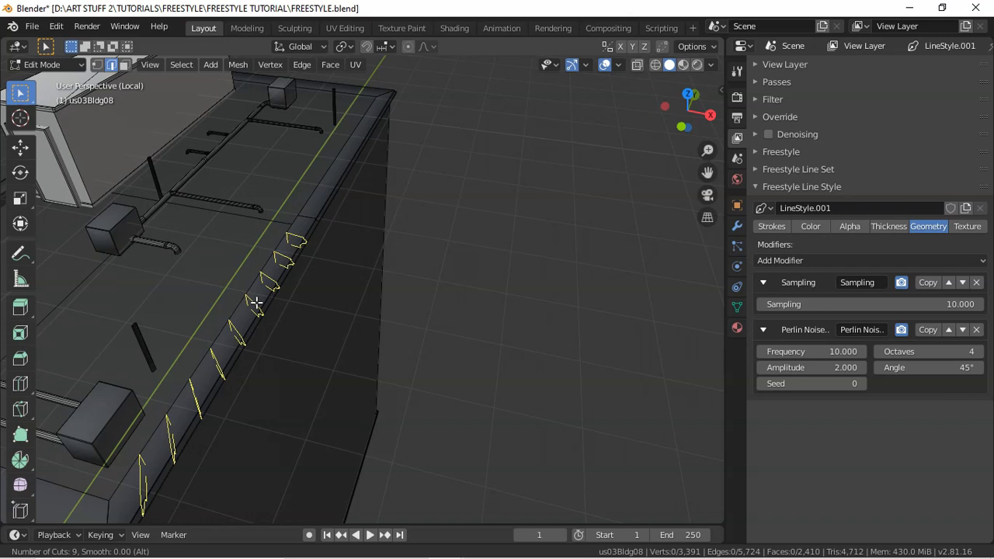
pyautogui.click(256, 302)
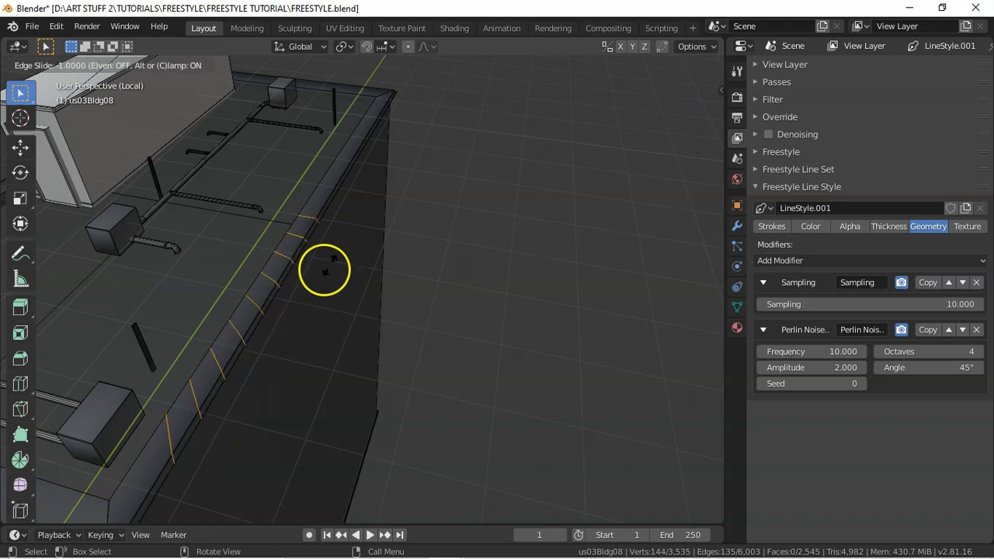
pyautogui.click(272, 313)
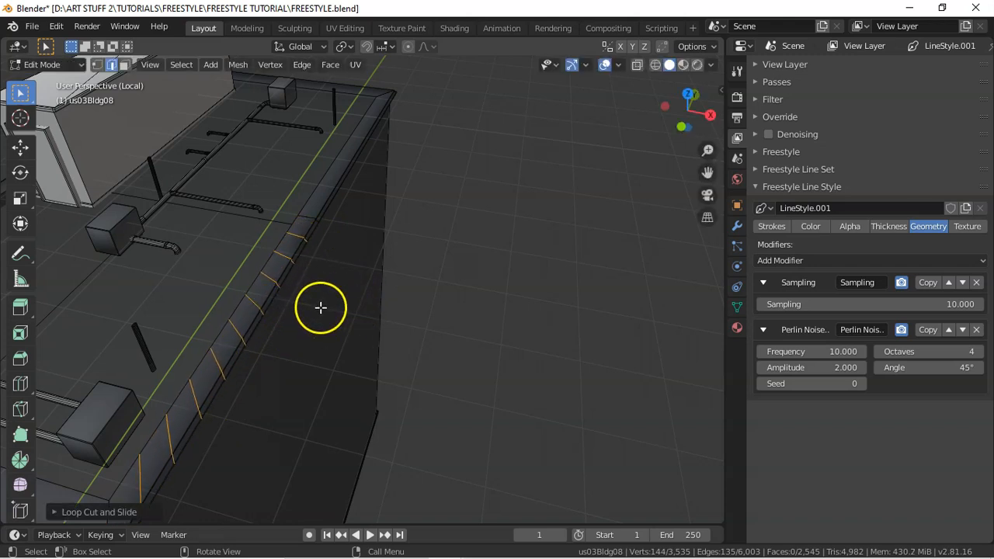
# - Mark the new ledge loop cuts as Freestyle edges and clear the selection
pyautogui.press('ctrl')
pyautogui.hotkey('ctrl', 'e')
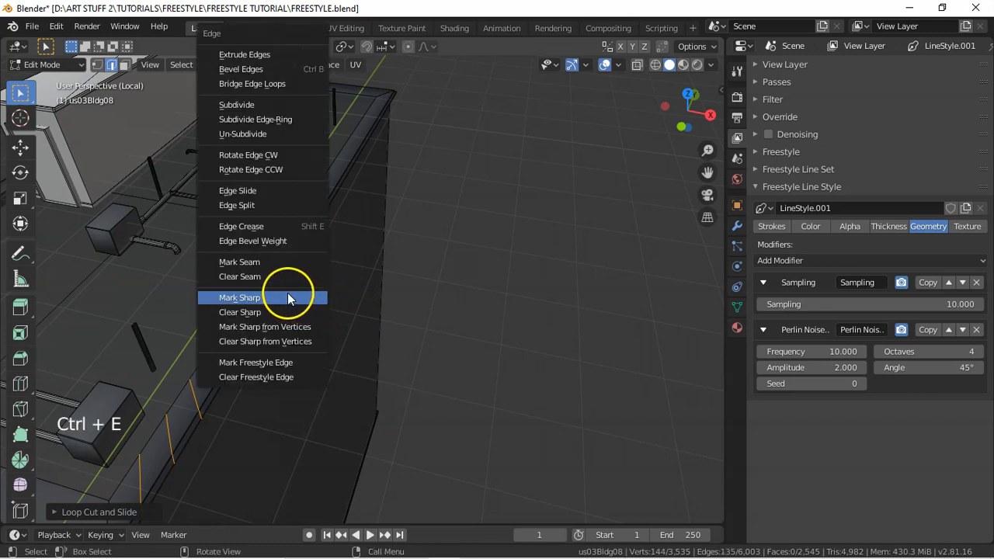
pyautogui.click(285, 359)
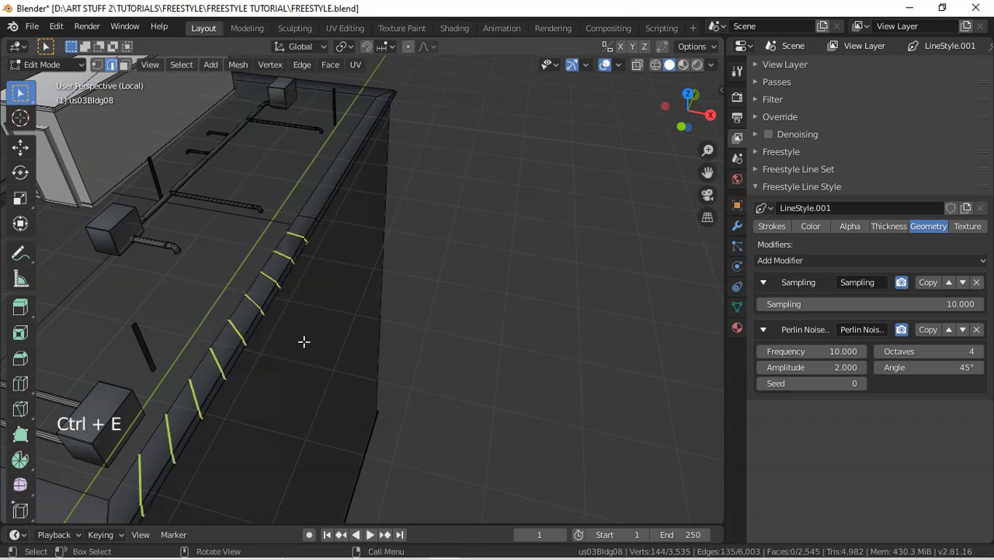
pyautogui.press('a')
pyautogui.press('a')
pyautogui.press('a')
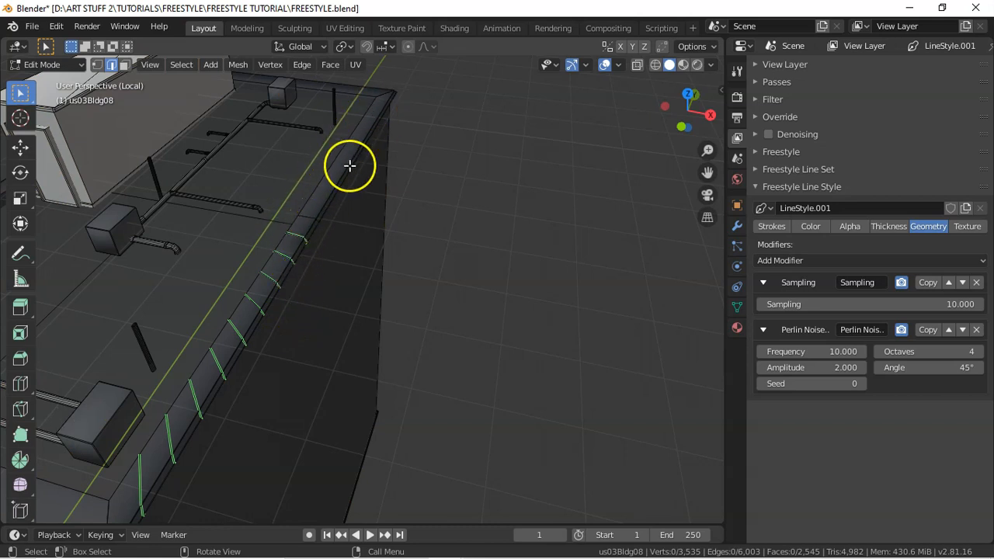
# - Add nine evenly spaced loop cuts across the far section of the roof ledge, without sliding them
pyautogui.press('ctrl')
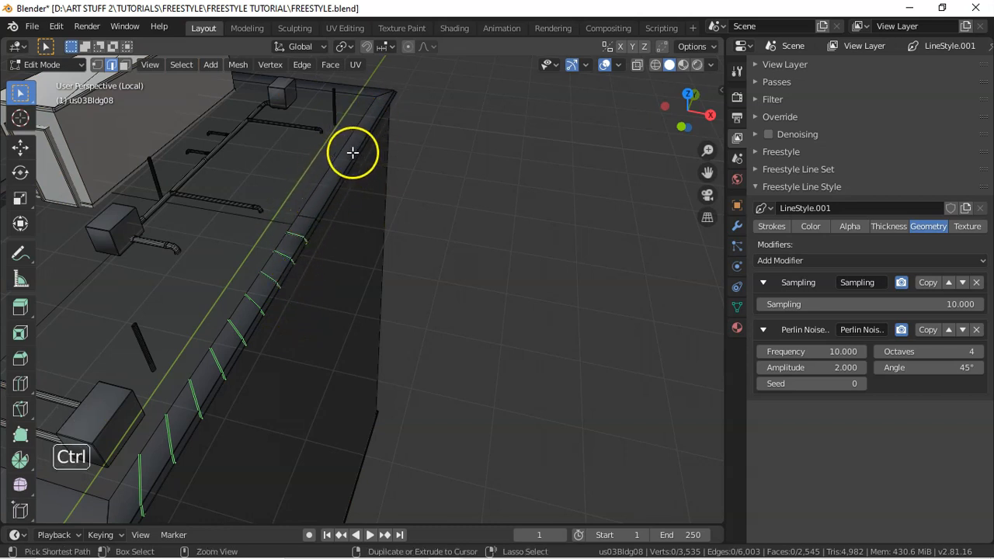
pyautogui.hotkey('ctrl', 'r')
pyautogui.scroll(8, 344, 150)
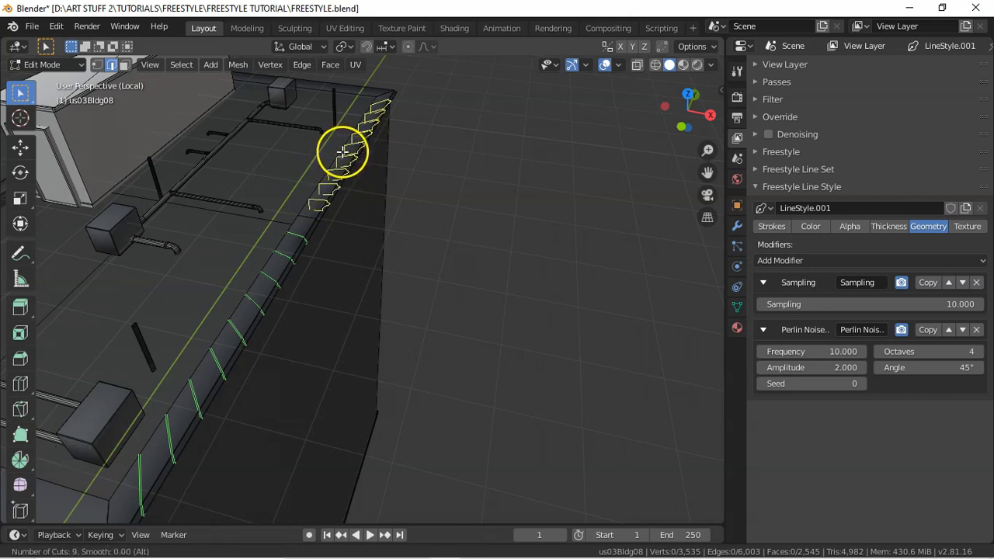
pyautogui.moveTo(344, 151); pyautogui.dragTo(349, 149)
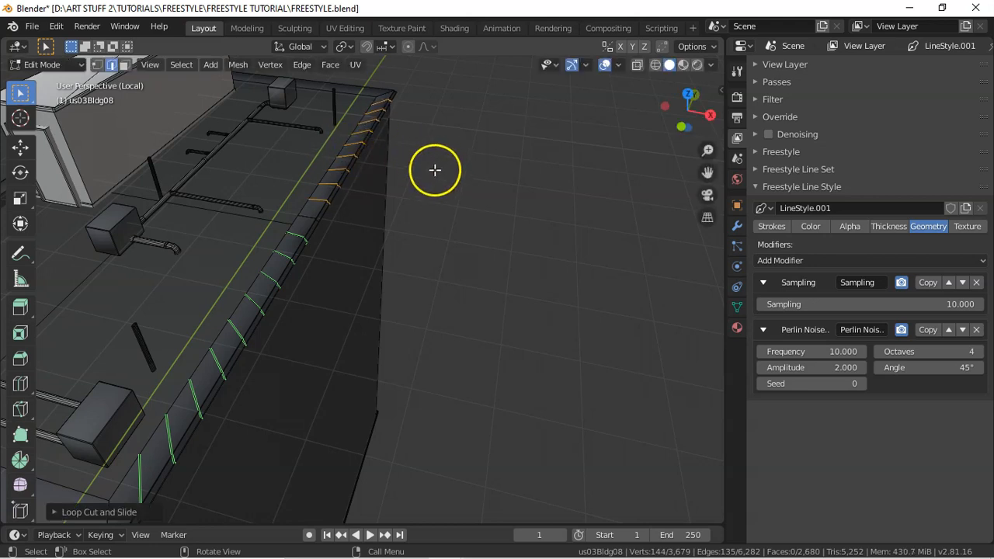
# - Mark the far section's new loop cuts as Freestyle edges and deselect everything
pyautogui.hotkey('ctrl', 'e')
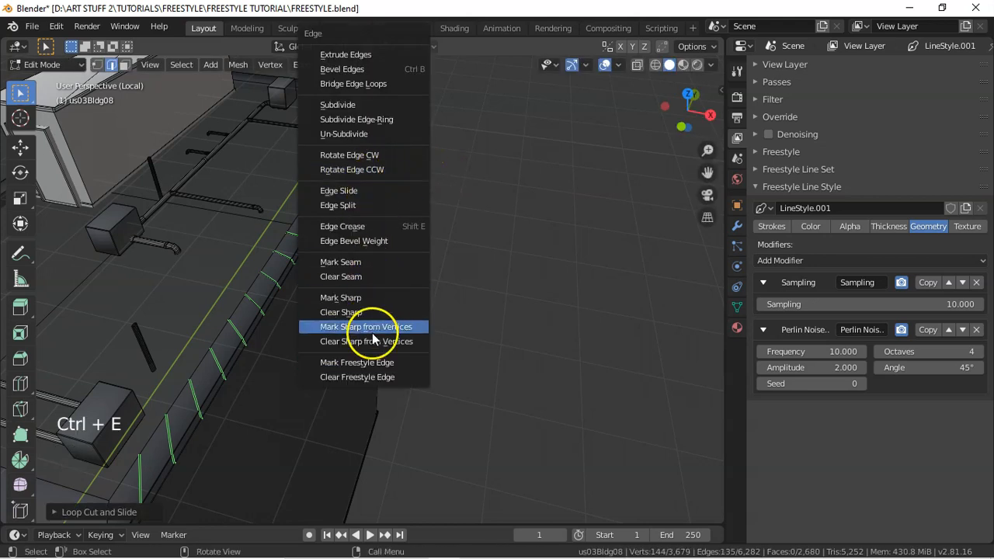
pyautogui.click(365, 362)
pyautogui.press('a')
pyautogui.press('a')
pyautogui.press('a')
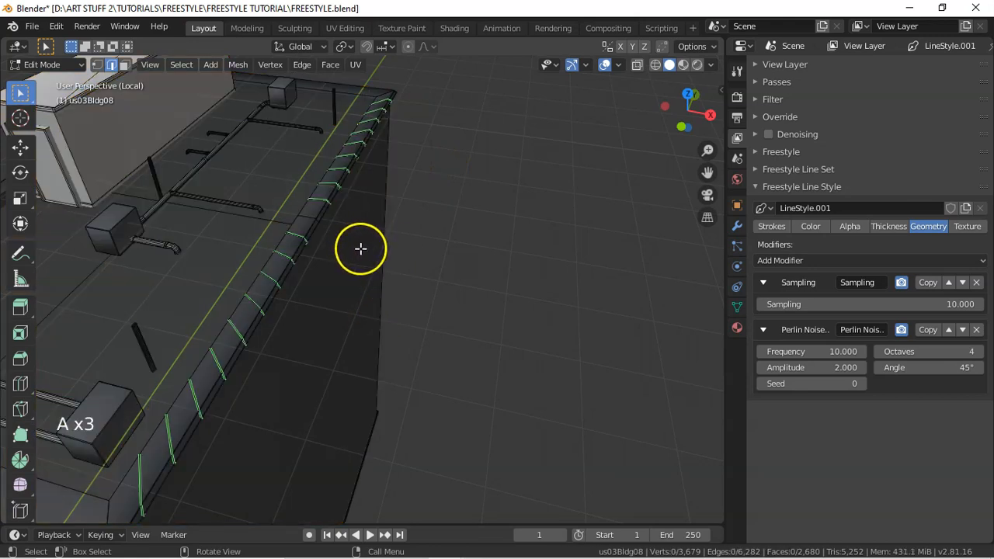
# - Mark the three visible long edges running along the roof ledge nearest the camera as Freestyle edges
pyautogui.press('KP_0')
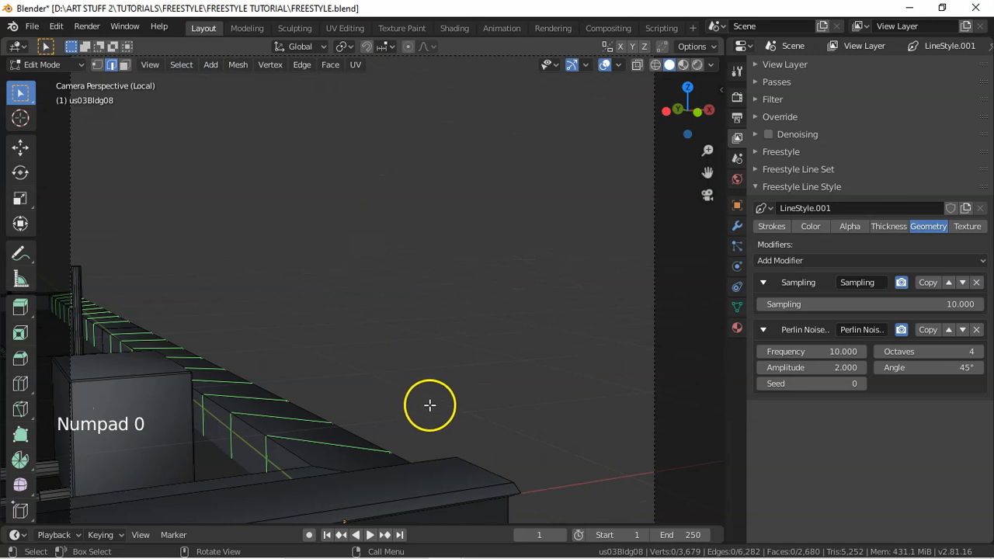
pyautogui.click(236, 476)
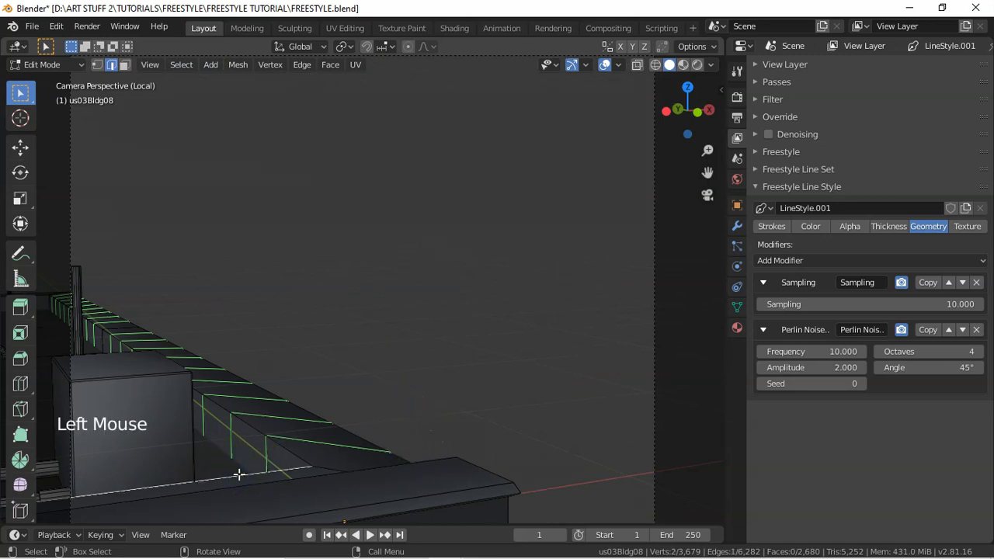
pyautogui.hotkey('ctrl', 'e')
pyautogui.click(246, 471)
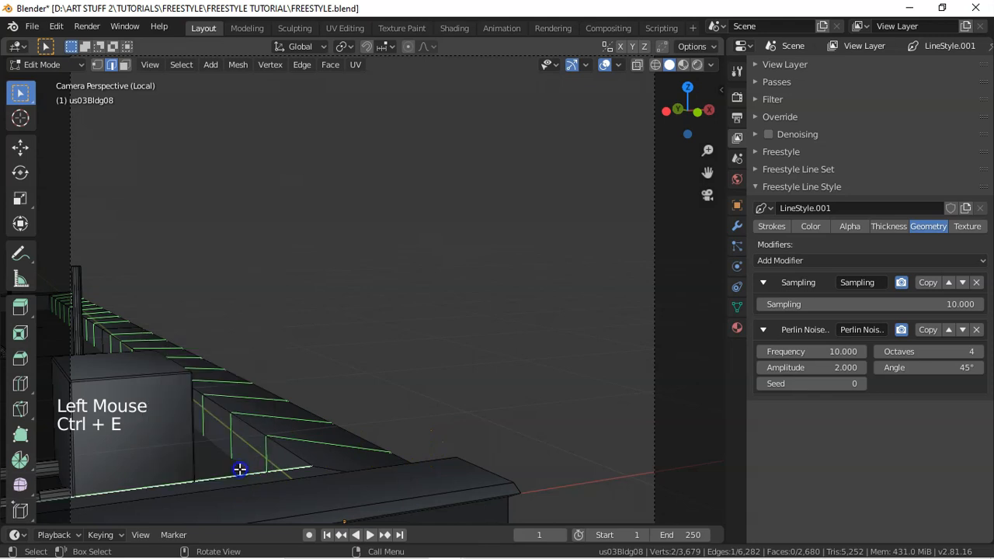
pyautogui.click(327, 474)
pyautogui.keyDown('shift'); pyautogui.click(446, 491); pyautogui.keyUp('shift')
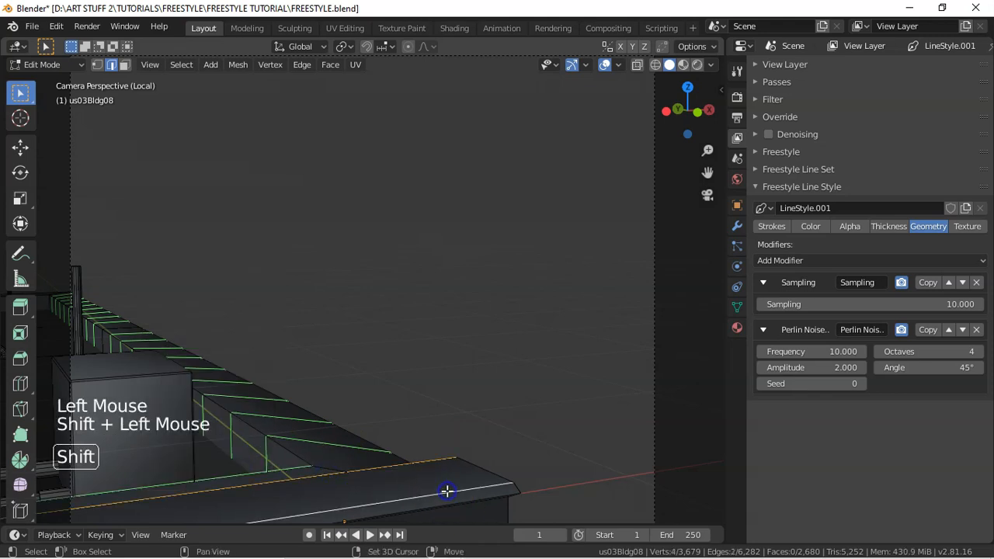
pyautogui.hotkey('ctrl', 'e')
pyautogui.click(448, 483)
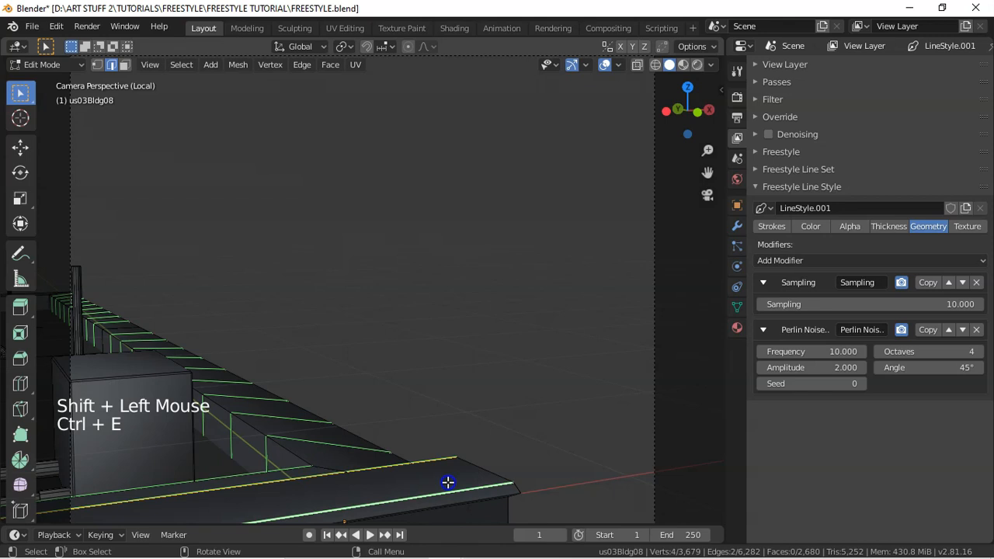
# - Mark the outer long edge of the side roof ledge, along both its near and far sections, as a Freestyle edge
pyautogui.click(366, 438)
pyautogui.click(359, 429)
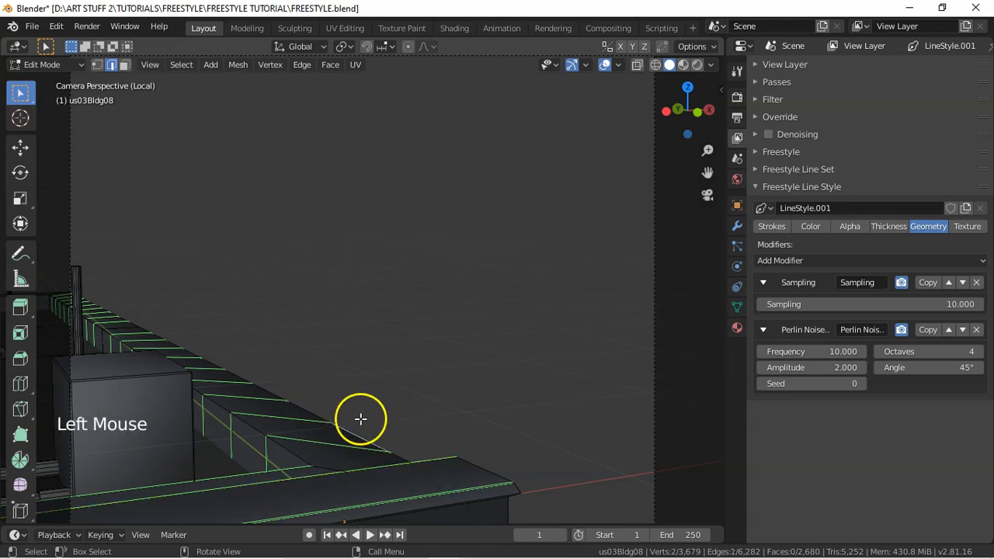
pyautogui.keyDown('alt'); pyautogui.click(354, 435); pyautogui.keyUp('alt')
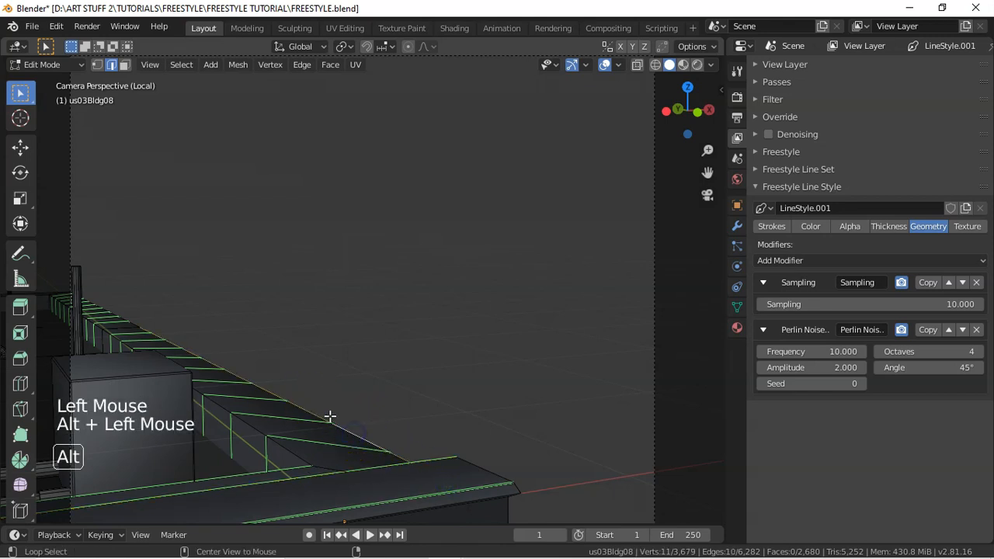
pyautogui.keyDown('alt'); pyautogui.keyDown('shift'); pyautogui.click(133, 322); pyautogui.keyUp('shift'); pyautogui.keyUp('alt')
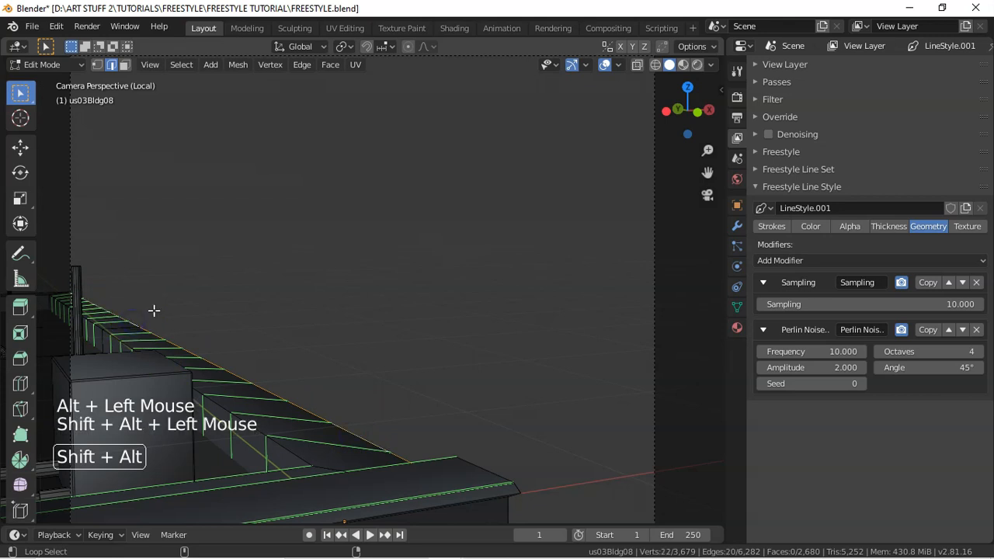
pyautogui.hotkey('ctrl', 'e')
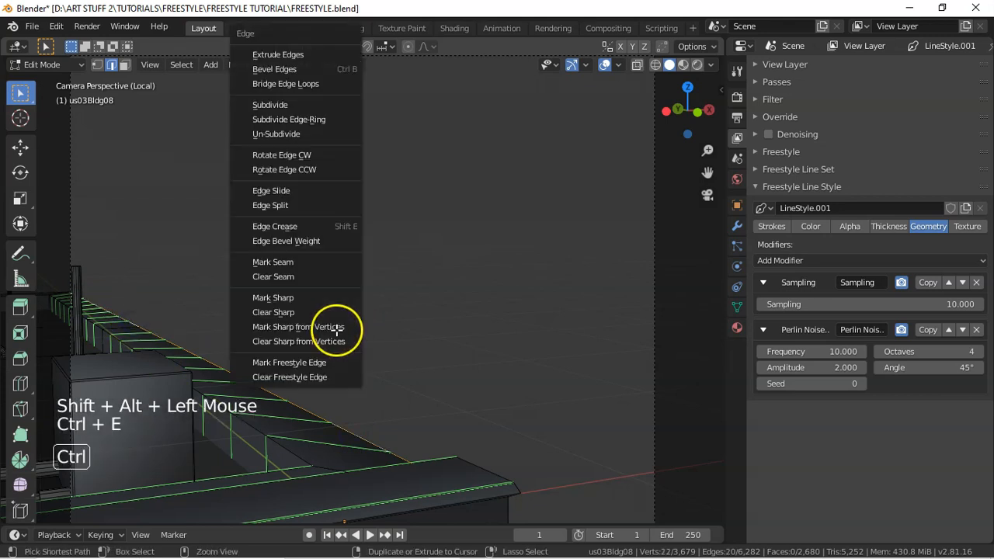
pyautogui.click(324, 365)
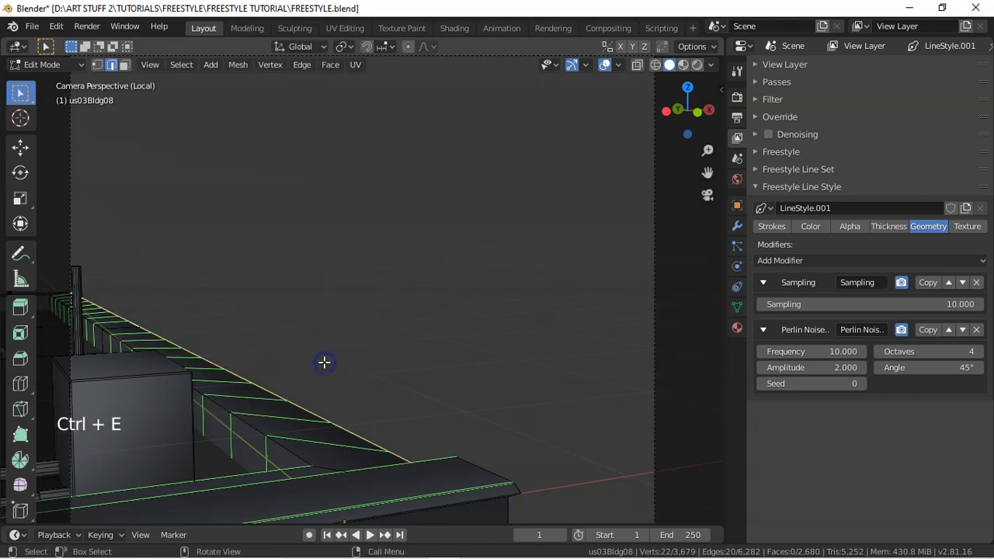
# - Mark the inner long edge of the side roof ledge, along both its near and far sections, as a Freestyle edge
pyautogui.keyDown('alt'); pyautogui.click(252, 424); pyautogui.keyUp('alt')
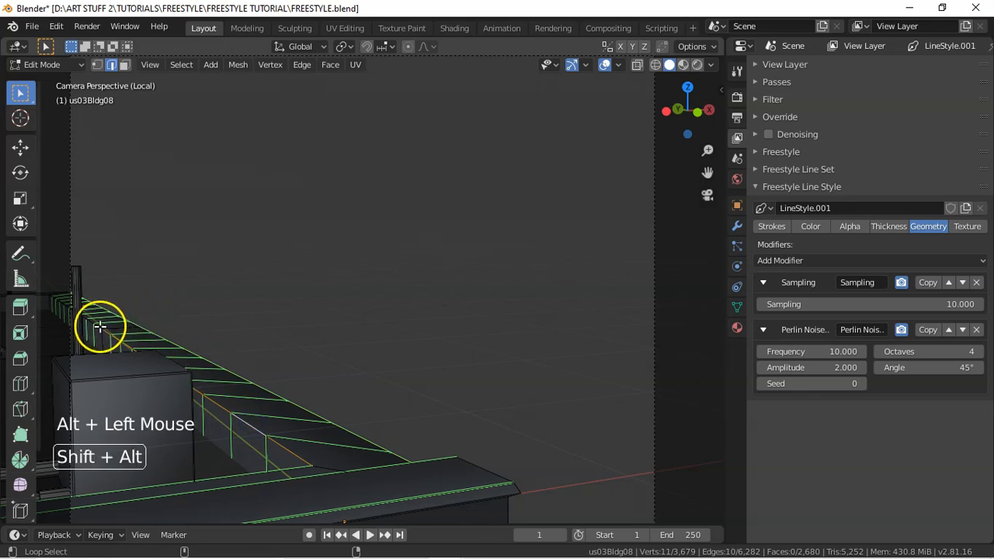
pyautogui.keyDown('alt'); pyautogui.keyDown('shift'); pyautogui.click(99, 326); pyautogui.keyUp('shift'); pyautogui.keyUp('alt')
pyautogui.hotkey('ctrl', 'e')
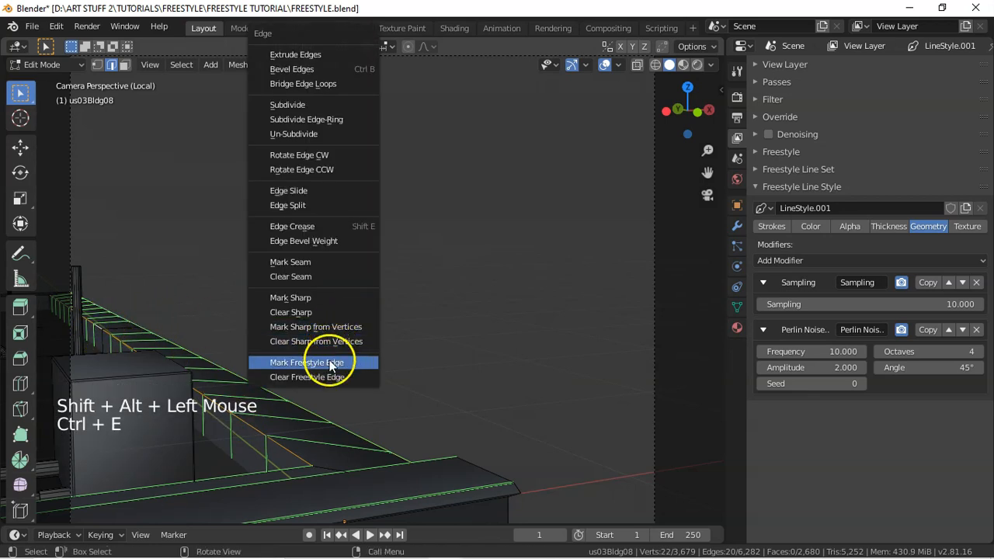
pyautogui.click(330, 363)
# - Mark the two short edges at the outer corner of the near roof ledge as Freestyle edges
pyautogui.click(477, 466)
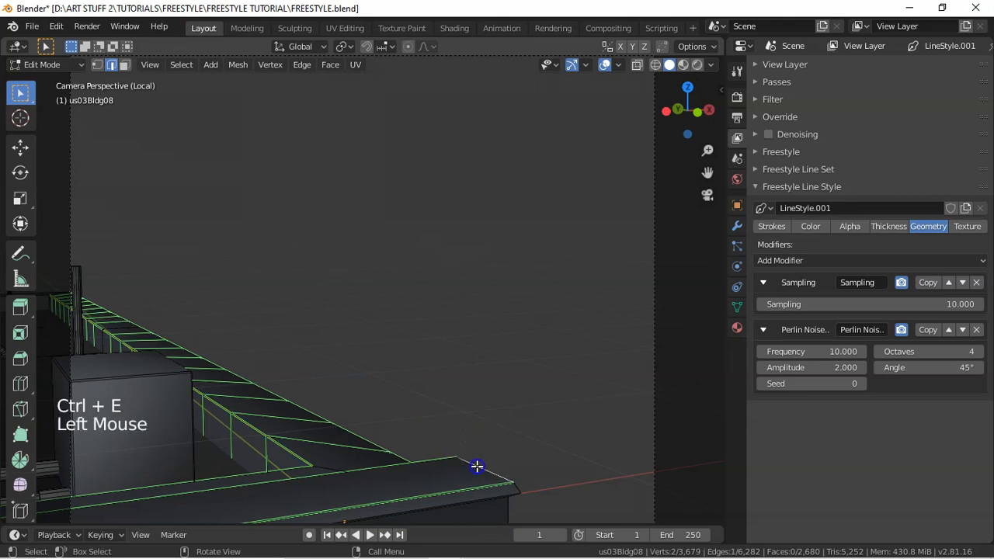
pyautogui.keyDown('shift'); pyautogui.click(517, 485); pyautogui.keyUp('shift')
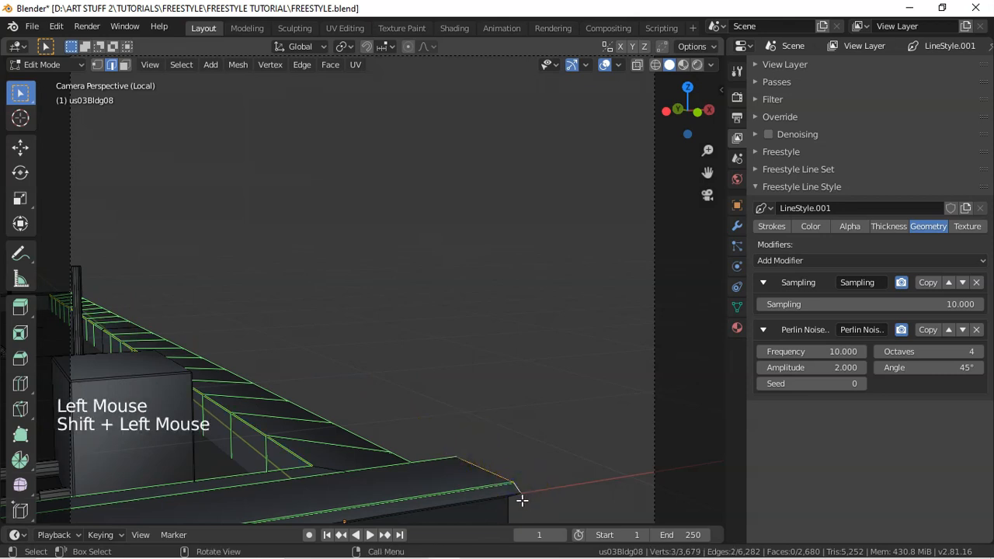
pyautogui.hotkey('ctrl', 'e')
pyautogui.click(520, 490)
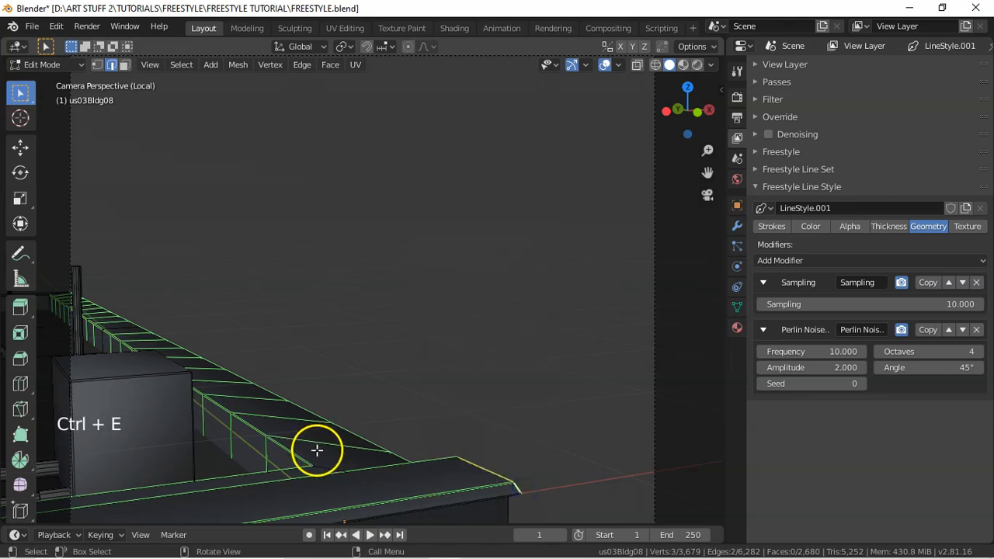
pyautogui.click(160, 352)
pyautogui.keyDown('shift'); pyautogui.click(129, 350); pyautogui.keyUp('shift')
pyautogui.keyDown('shift'); pyautogui.click(128, 350); pyautogui.keyUp('shift')
pyautogui.press('a')
pyautogui.press('a')
pyautogui.press('a')
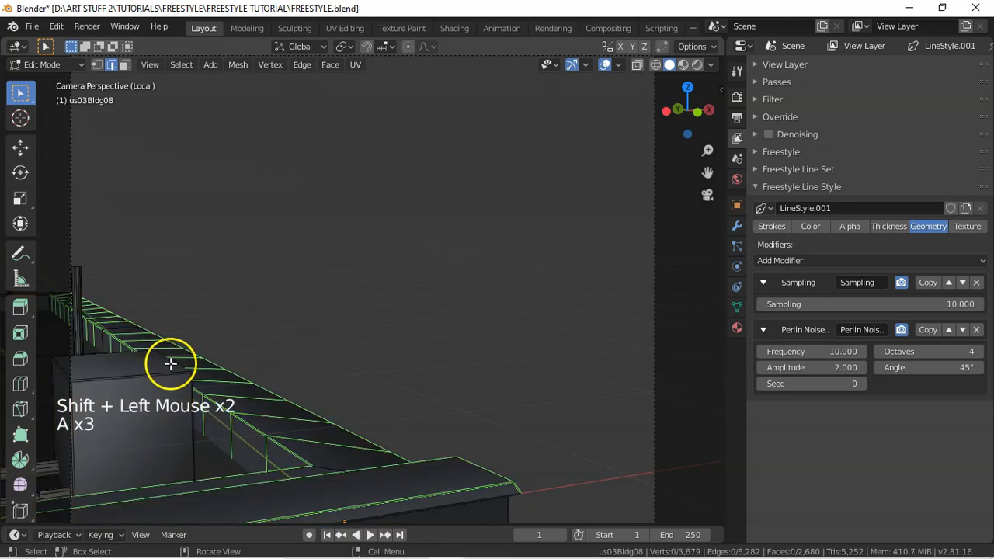
# - Mark the rooftop box's back, side and front top edges and its two front vertical edges as Freestyle edges
pyautogui.click(127, 351)
pyautogui.keyDown('shift'); pyautogui.click(176, 363); pyautogui.keyUp('shift')
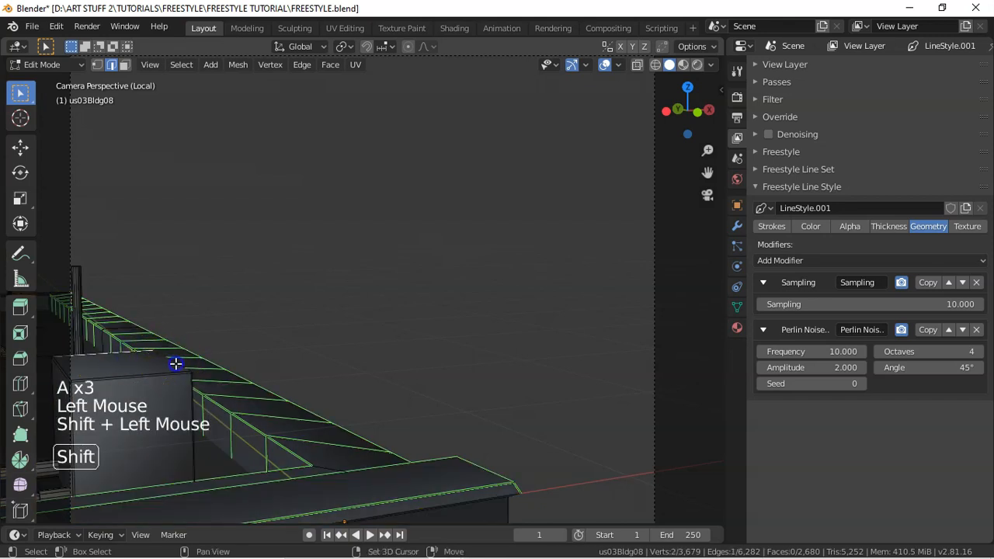
pyautogui.keyDown('shift'); pyautogui.click(192, 393); pyautogui.keyUp('shift')
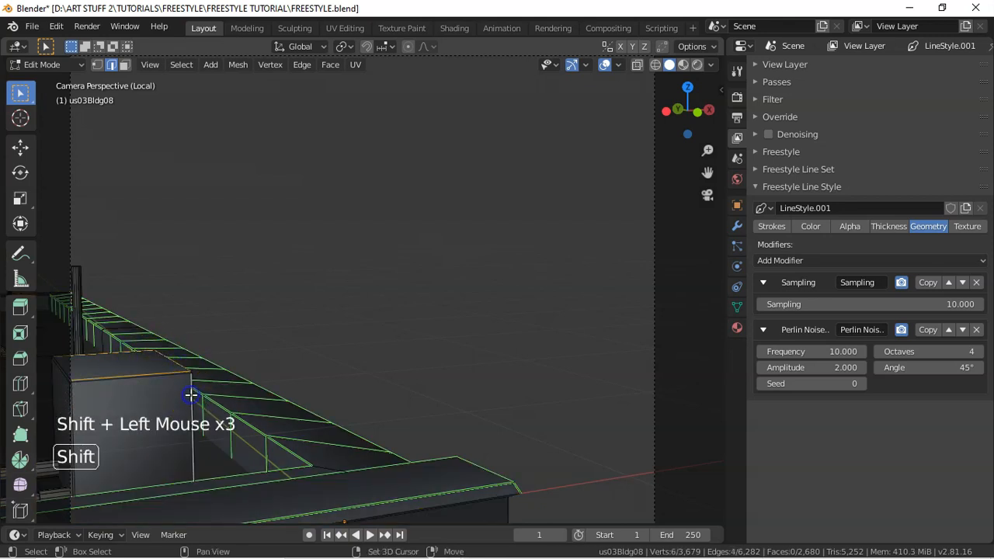
pyautogui.keyDown('shift'); pyautogui.click(74, 439); pyautogui.keyUp('shift')
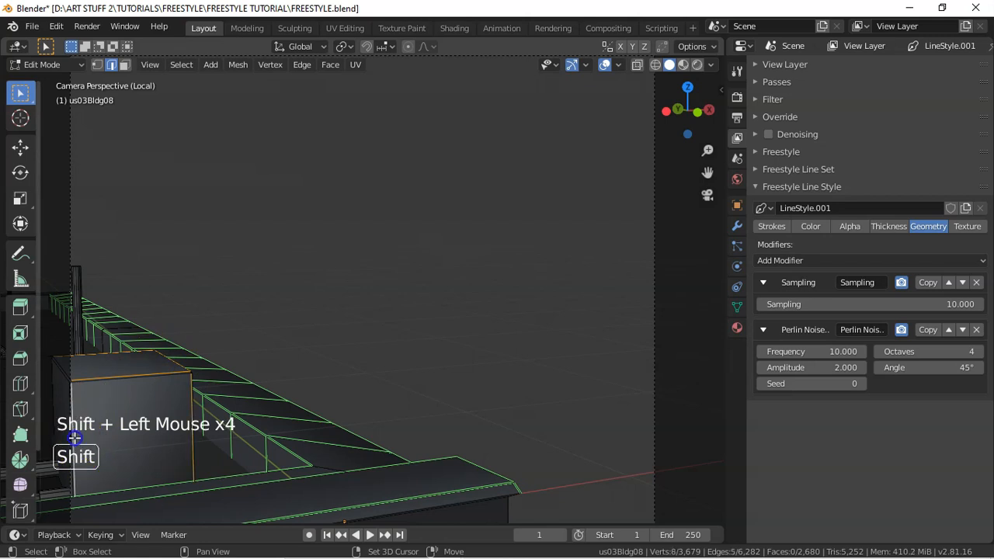
pyautogui.hotkey('ctrl', 'e')
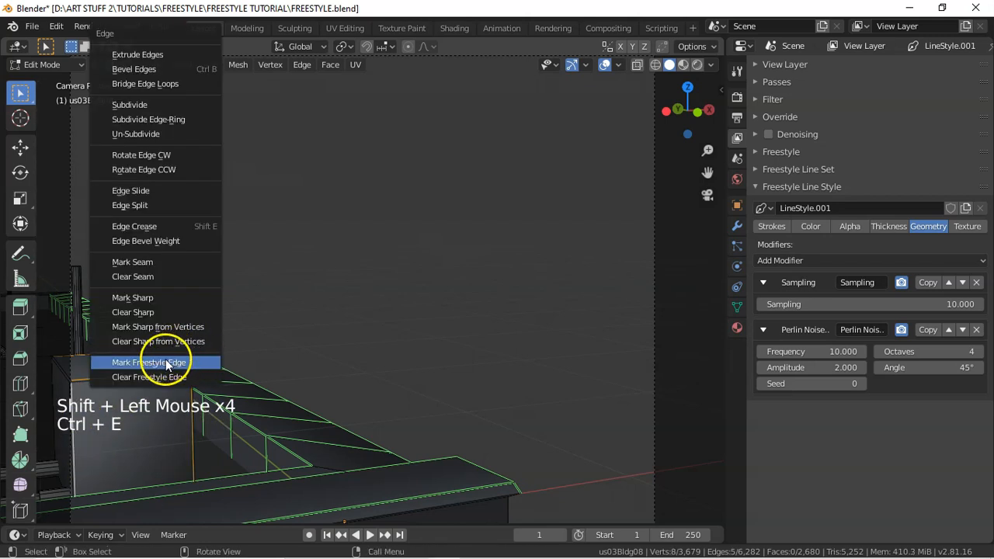
pyautogui.click(170, 362)
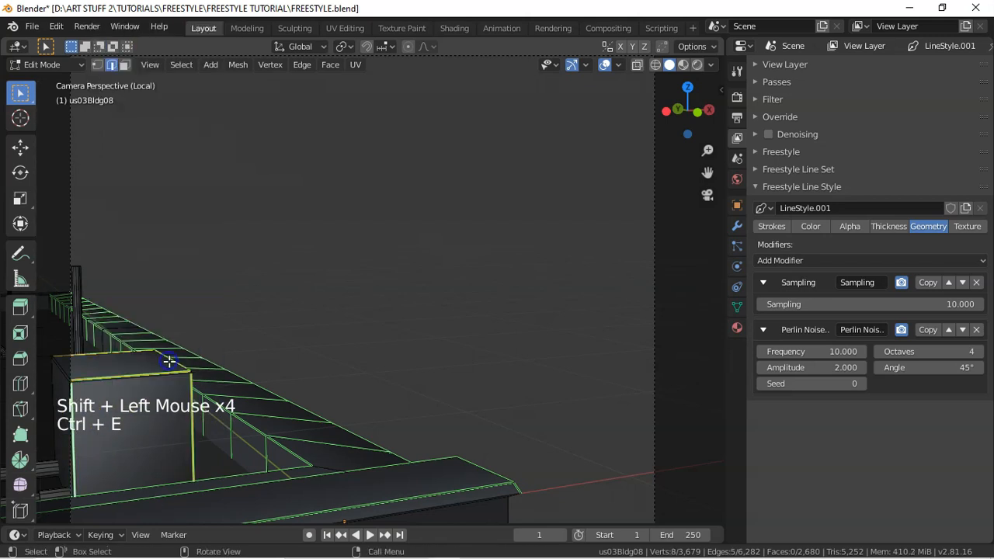
# - Mark the two vertical outline edges on either side of the upright roof pipe as Freestyle edges
pyautogui.click(82, 274)
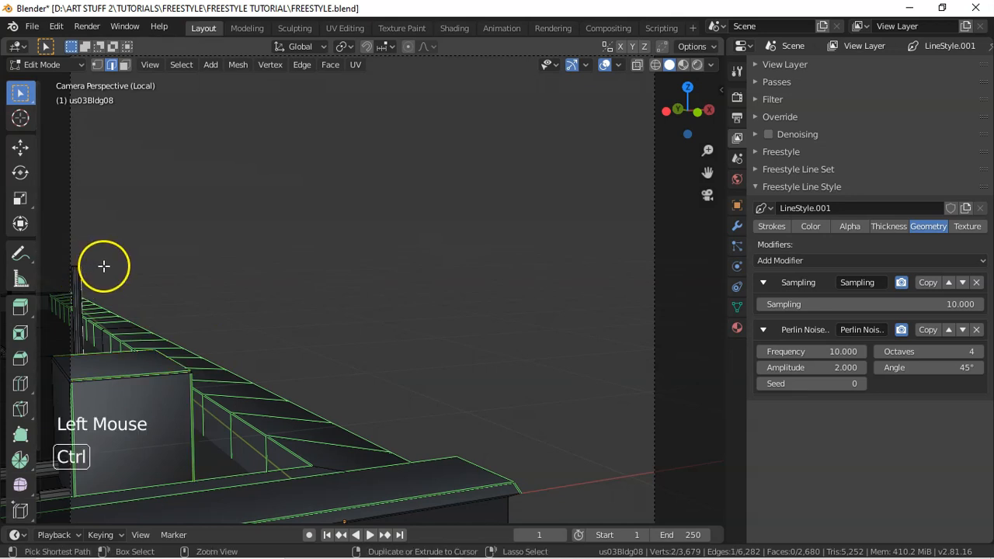
pyautogui.hotkey('ctrl', 'e')
pyautogui.click(89, 362)
pyautogui.click(63, 329)
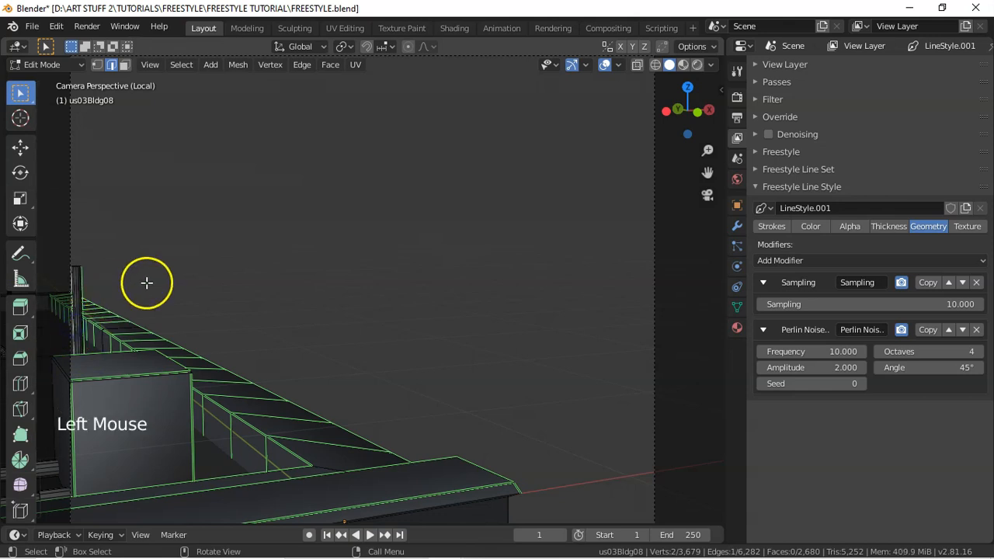
pyautogui.hotkey('ctrl', 'e')
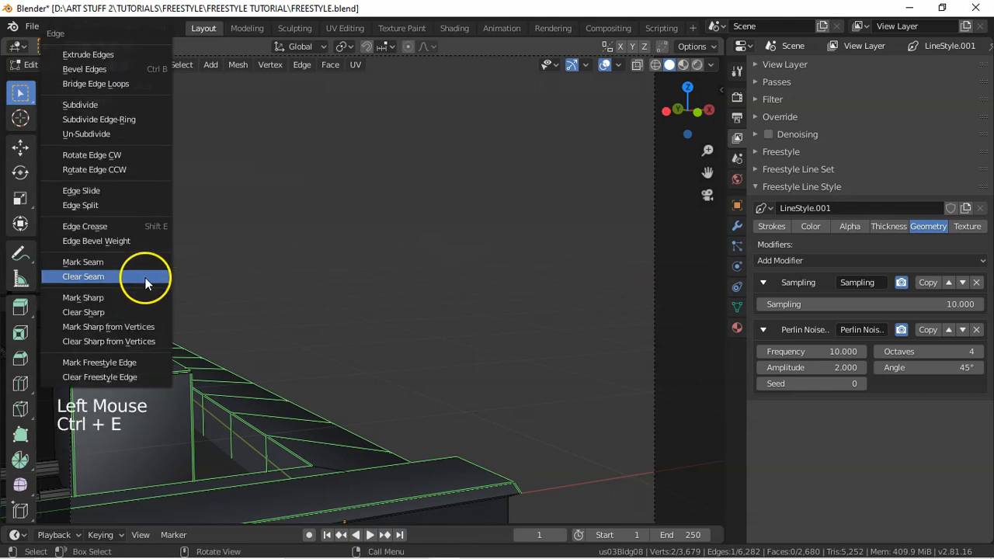
pyautogui.click(127, 355)
# - Mark the outer rim loop at the top of the upright pipe as Freestyle edges and deselect everything
pyautogui.click(82, 278)
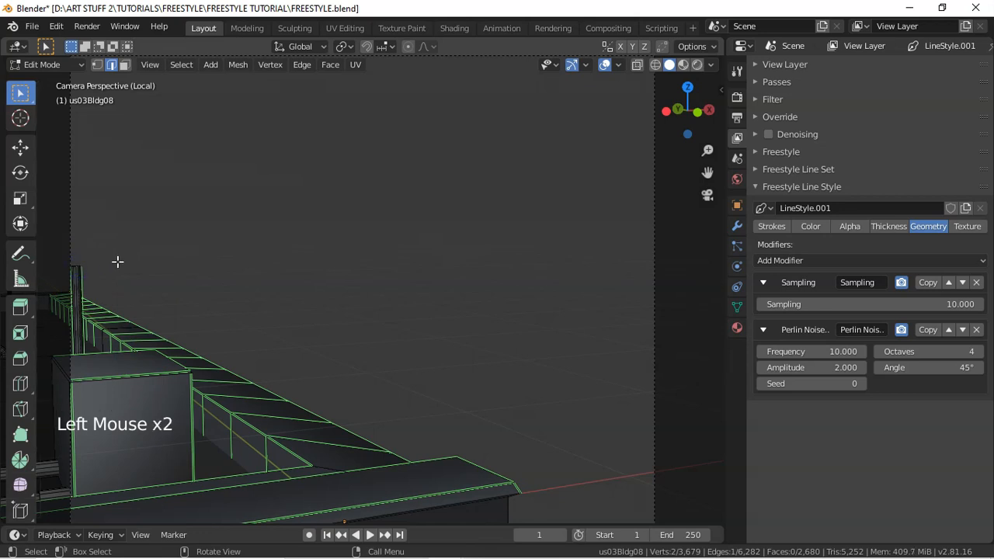
pyautogui.press('KP_Decimal')
pyautogui.moveTo(411, 295); pyautogui.dragTo(433, 324, button='middle')
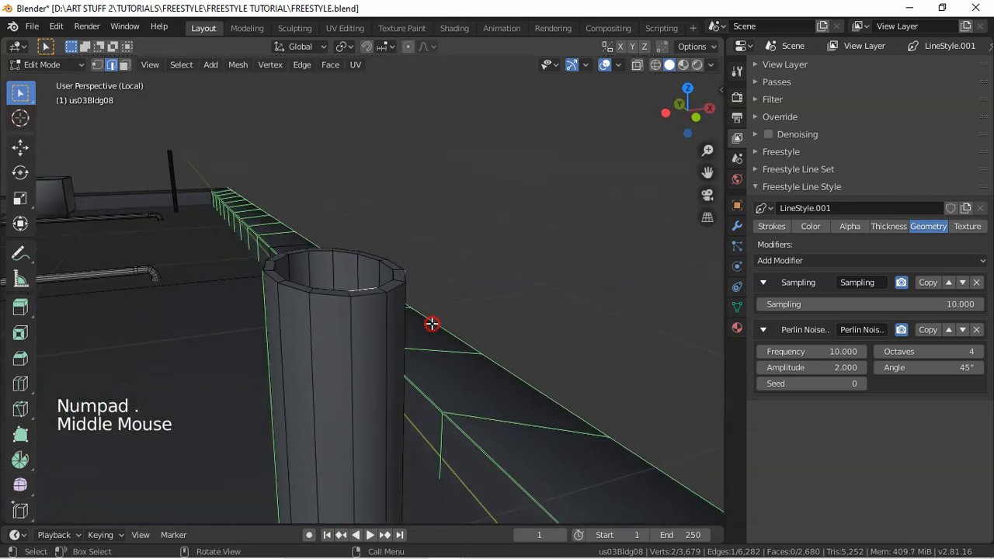
pyautogui.keyDown('alt'); pyautogui.click(364, 296); pyautogui.keyUp('alt')
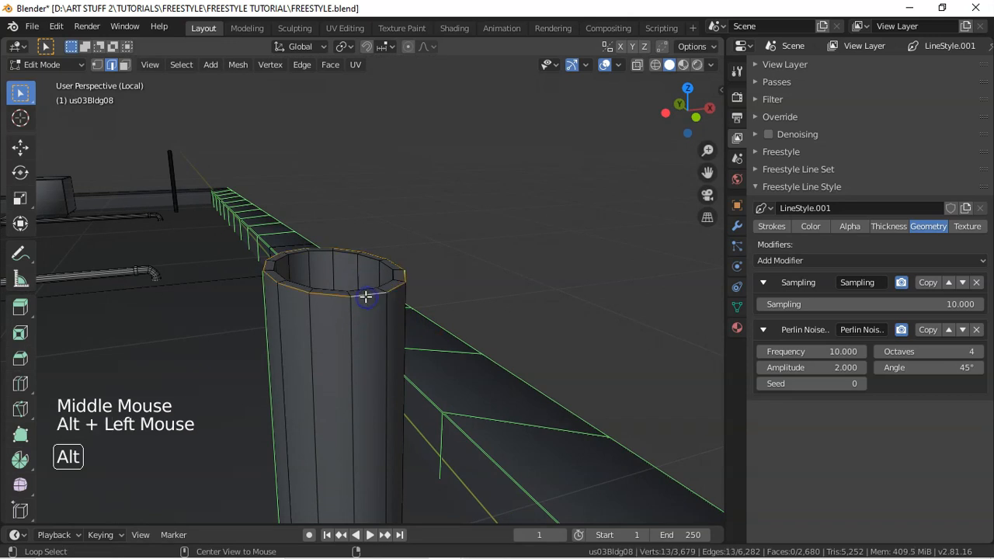
pyautogui.hotkey('ctrl', 'e')
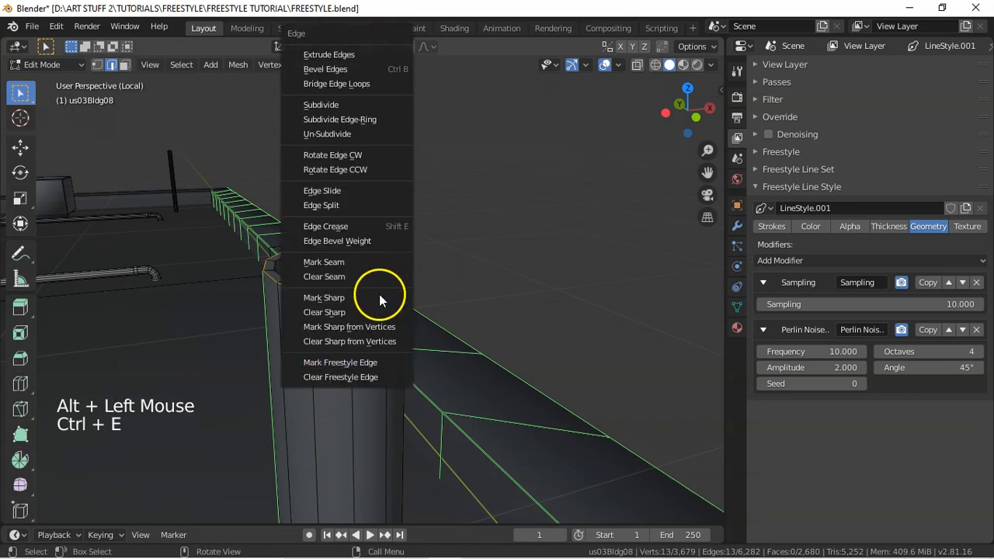
pyautogui.click(382, 362)
pyautogui.press('a')
pyautogui.press('a')
pyautogui.press('a')
# - Return to the camera view and switch to face selection
pyautogui.press('KP_0')
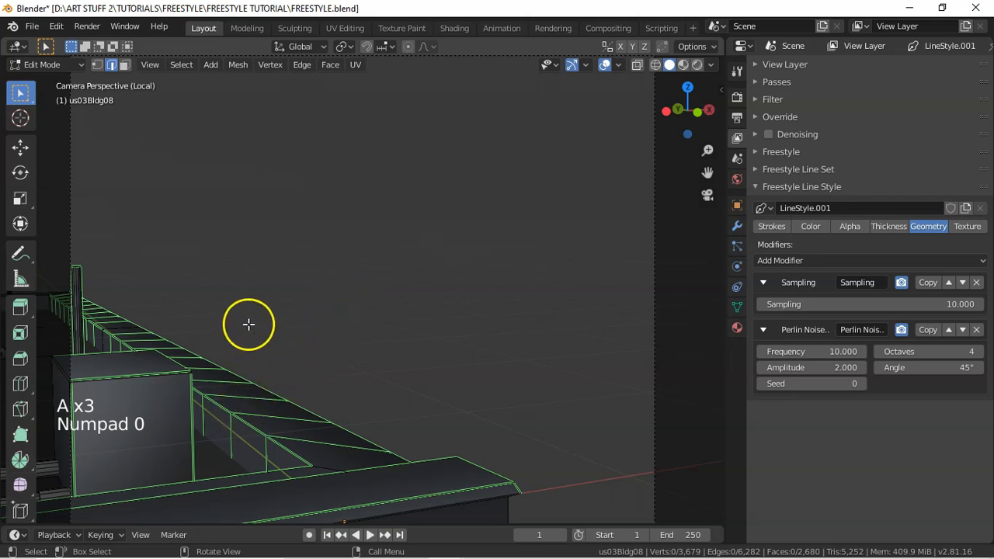
pyautogui.press('3')
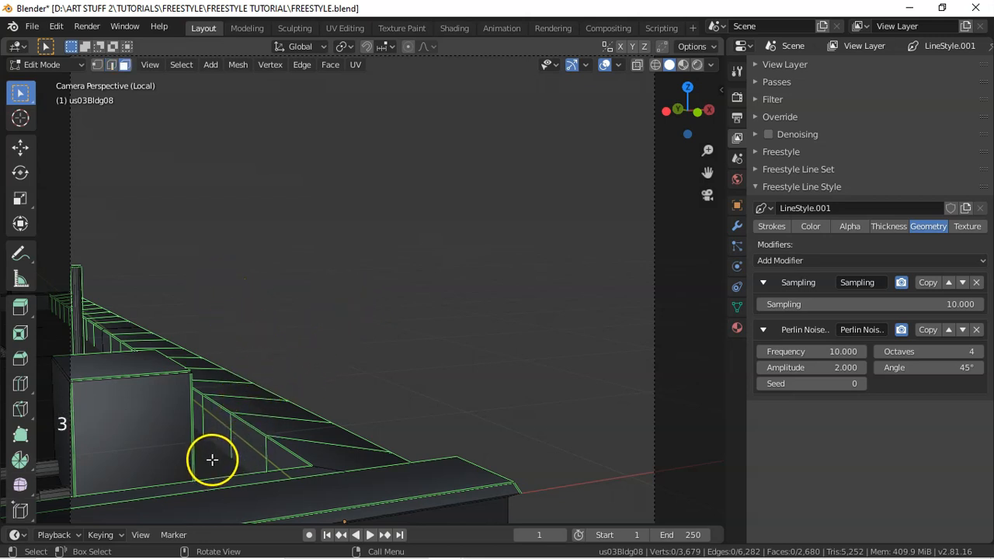
# - In wireframe shading, select the two roof floor edges running along the ledge and move them about -0.19 m along X
pyautogui.click(208, 460)
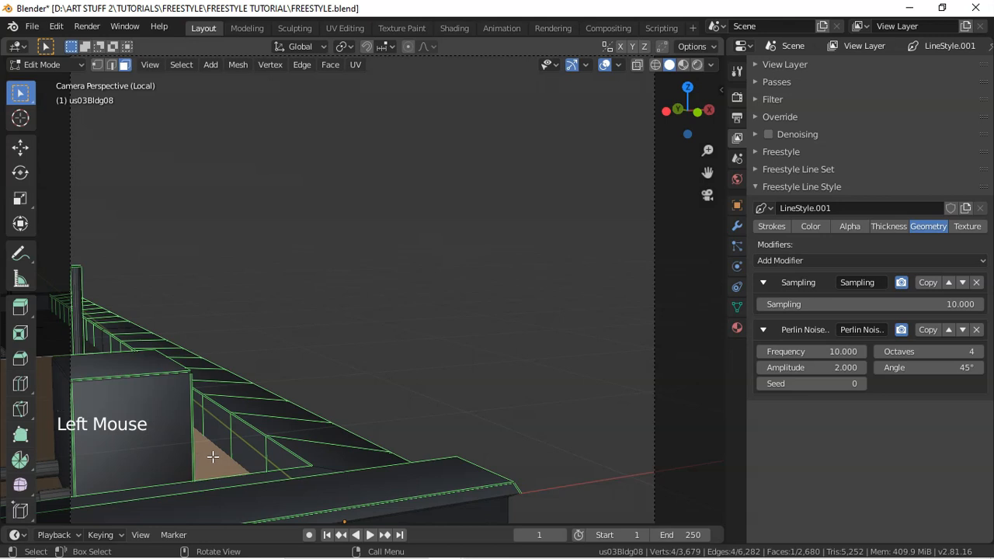
pyautogui.press('z')
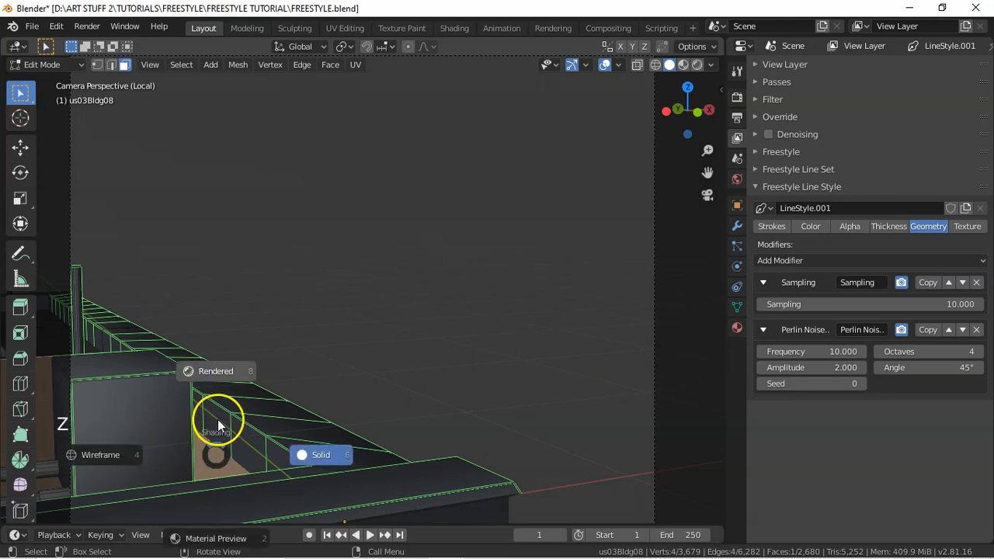
pyautogui.click(105, 459)
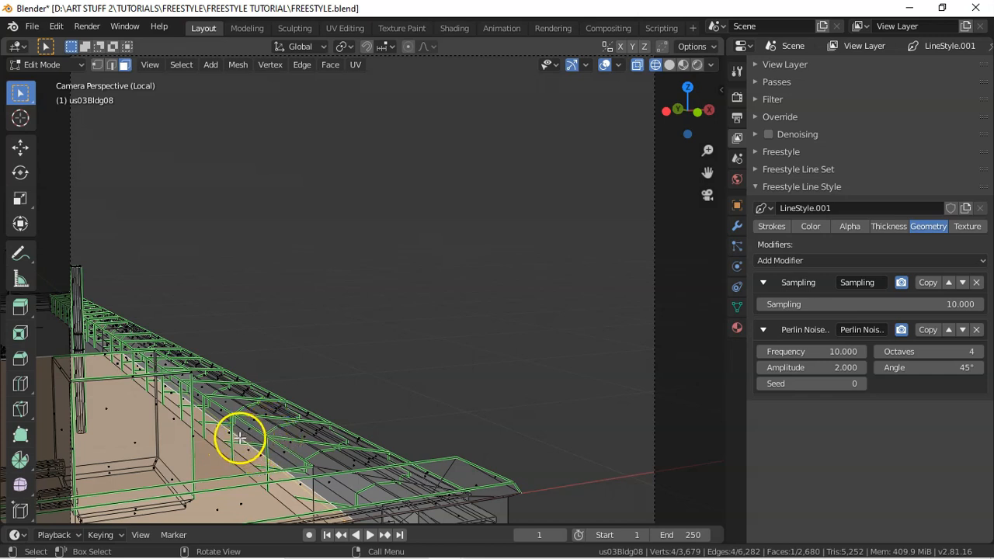
pyautogui.press('2')
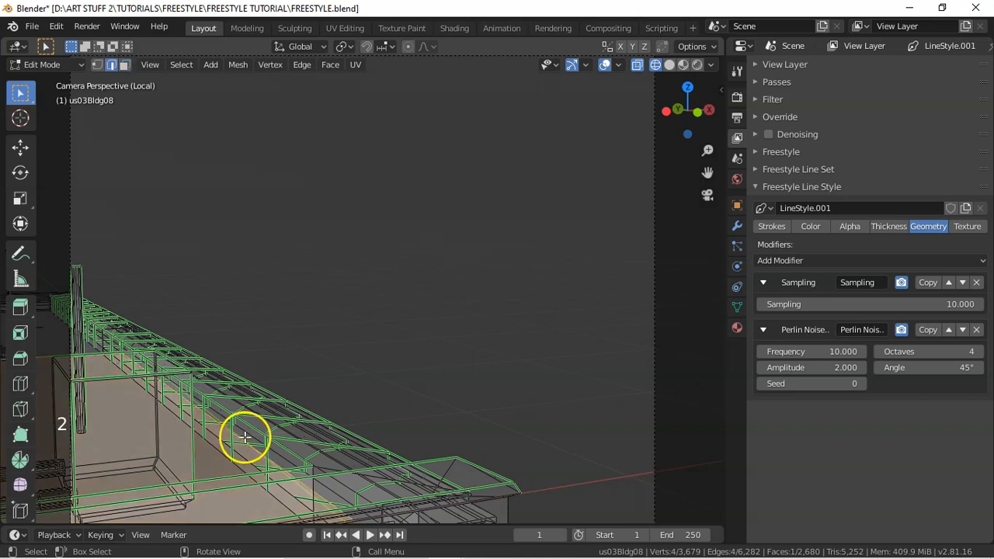
pyautogui.click(241, 438)
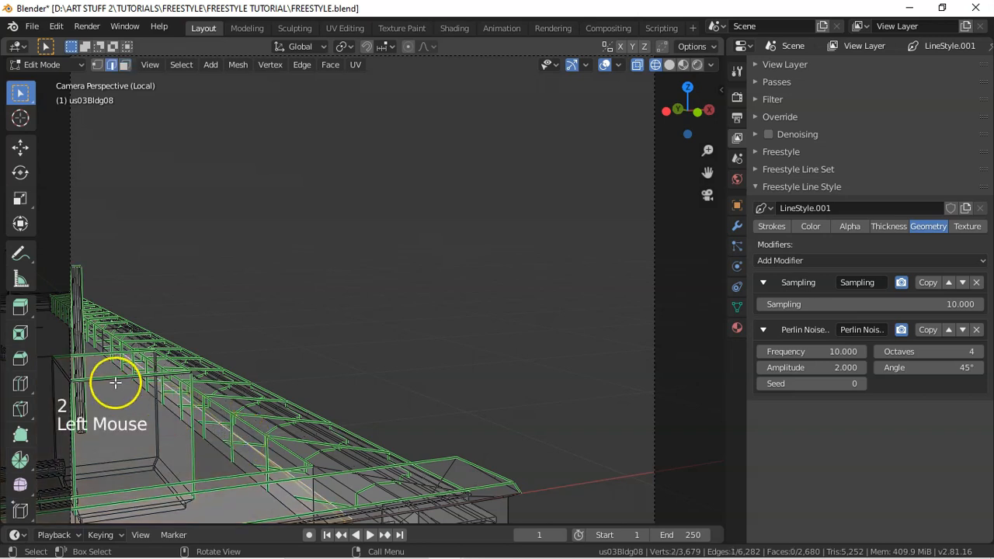
pyautogui.keyDown('shift'); pyautogui.click(105, 342); pyautogui.keyUp('shift')
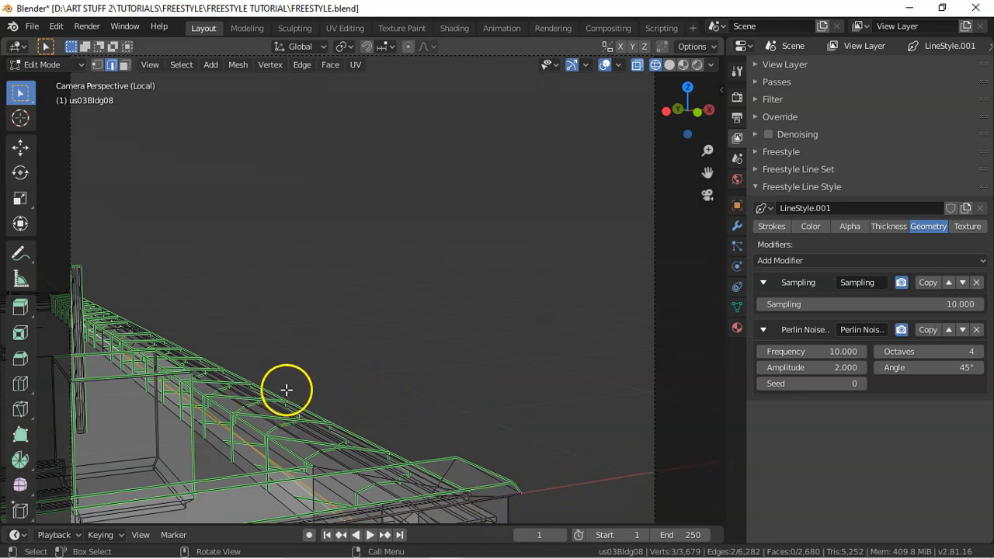
pyautogui.press('g')
pyautogui.press('x')
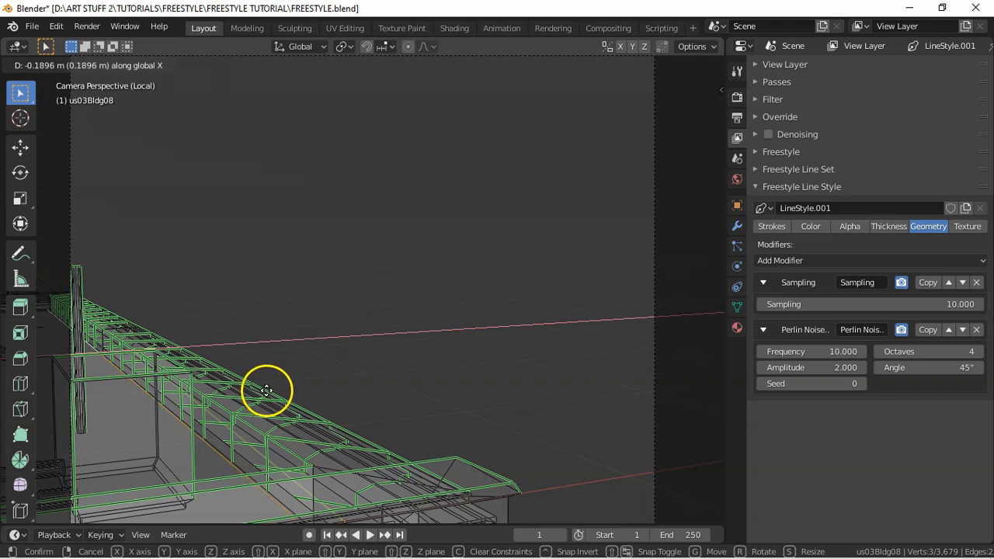
pyautogui.click(267, 389)
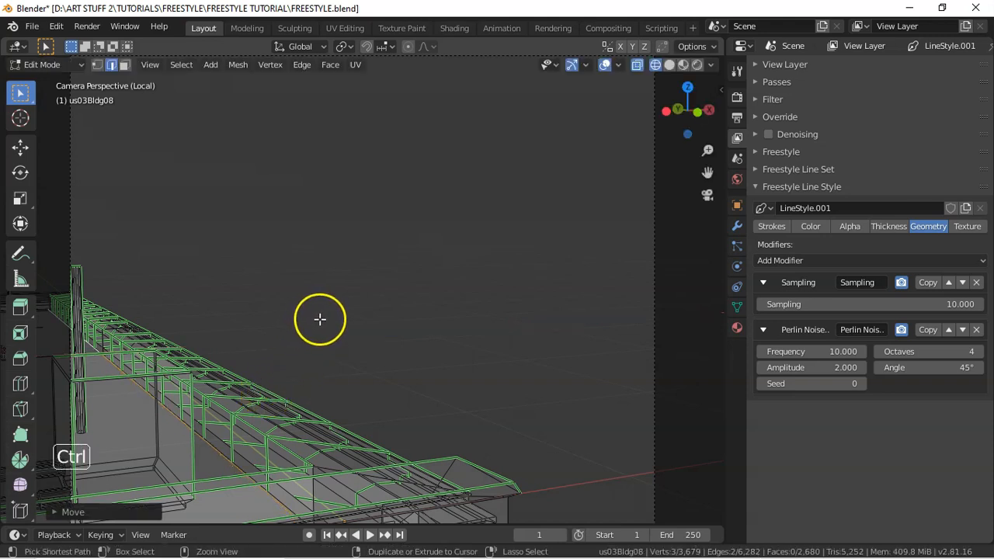
# - Mark the moved roof floor edges as Freestyle edges, deselect everything and return to solid shading
pyautogui.hotkey('ctrl', 'e')
pyautogui.click(302, 365)
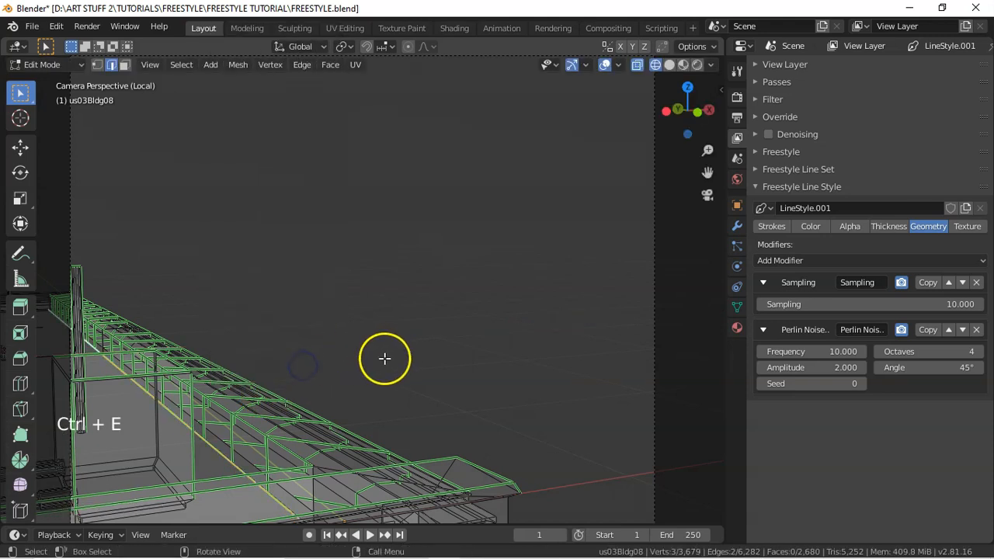
pyautogui.press('a')
pyautogui.press('a')
pyautogui.press('a')
pyautogui.press('z')
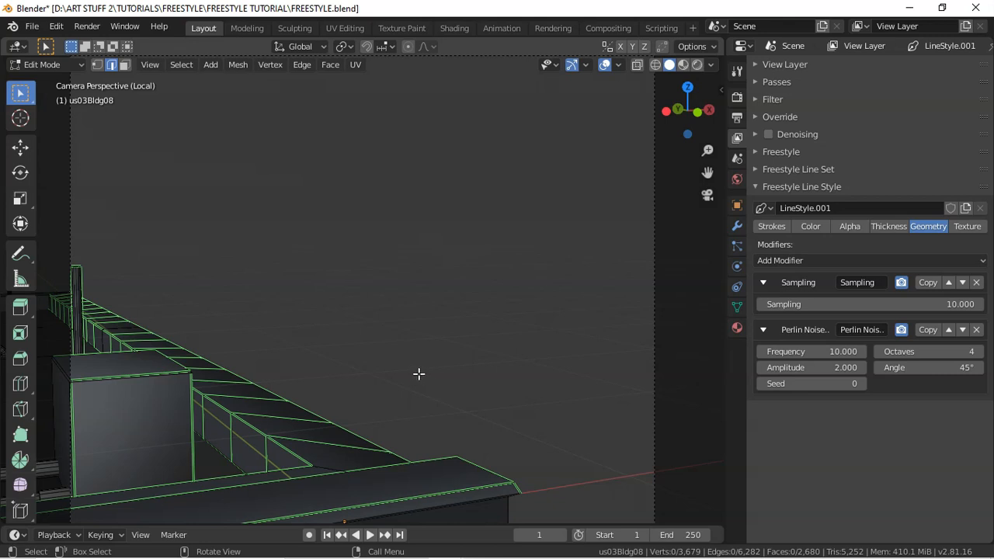
# - Leave the building's isolated view and Edit Mode, deselect all objects and save the file
pyautogui.press('/')
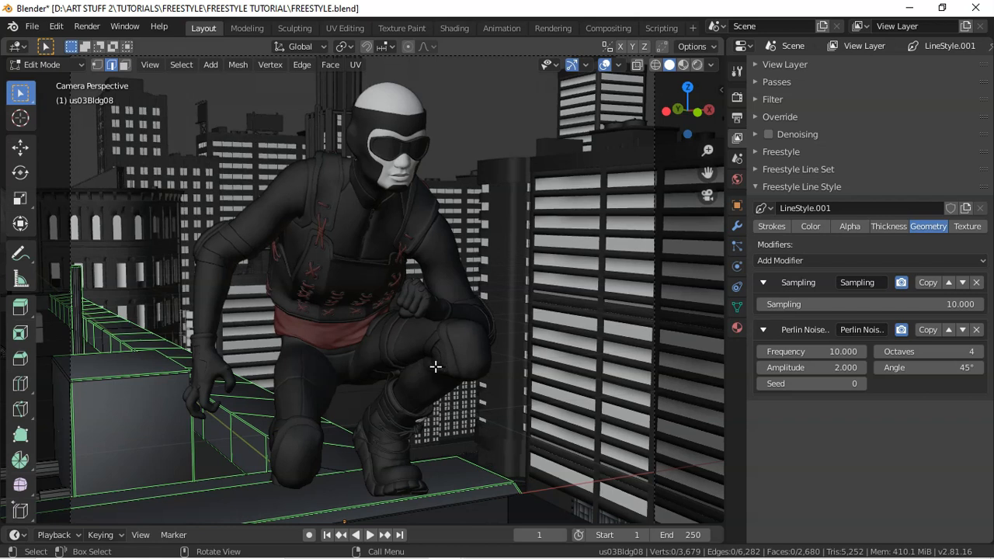
pyautogui.press('Tab')
pyautogui.press('a')
pyautogui.press('a')
pyautogui.press('a')
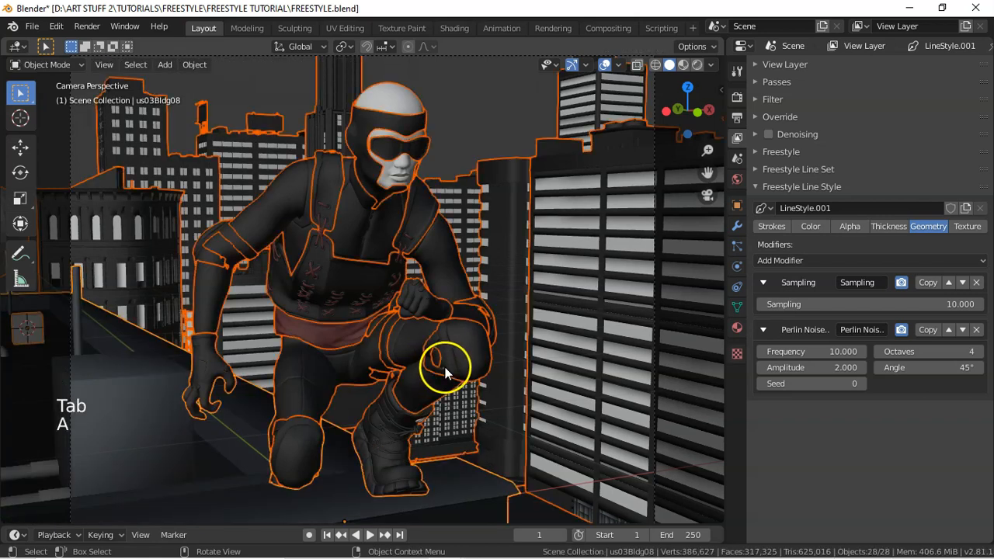
pyautogui.press('ctrl')
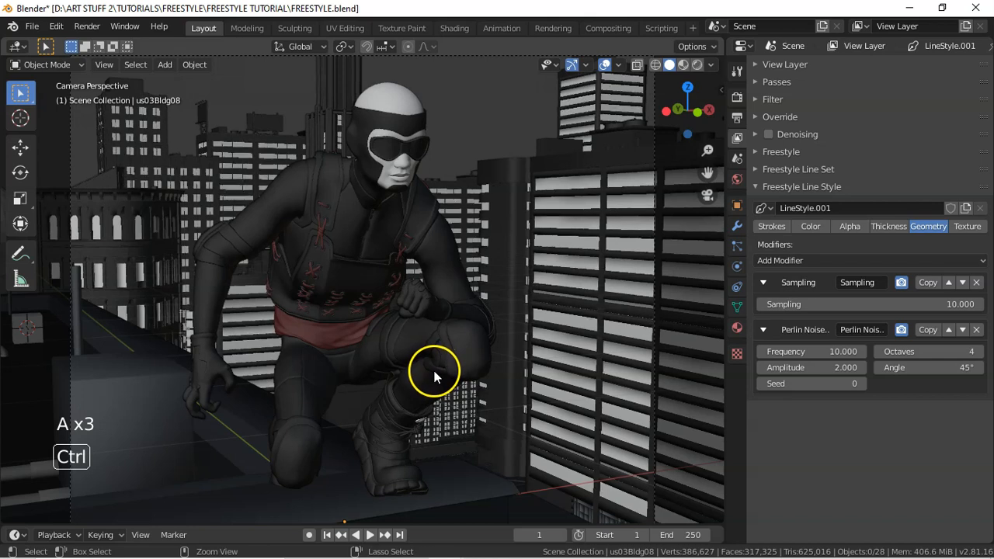
pyautogui.hotkey('ctrl', 's')
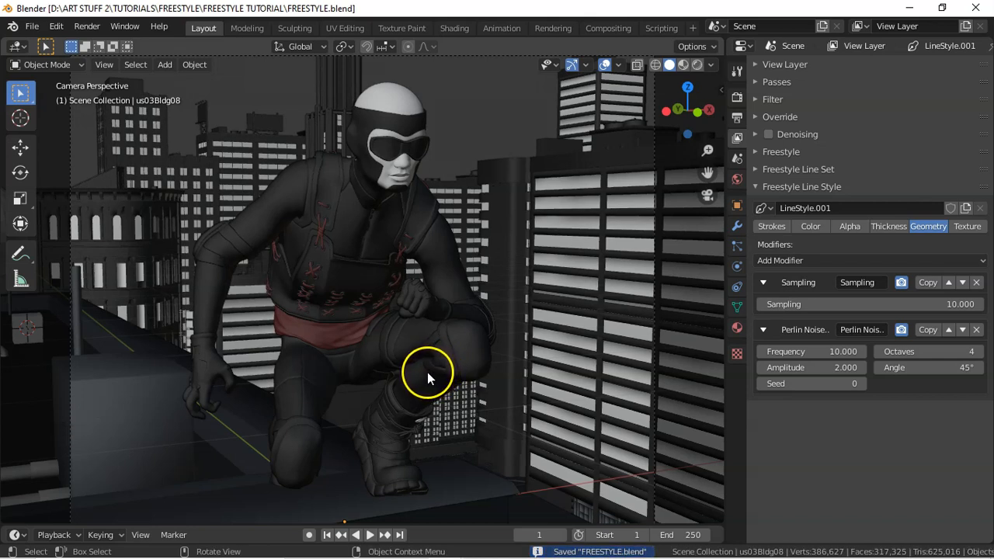
# - Render the image, compare it with the previous render and return to the scene
pyautogui.press('F12')
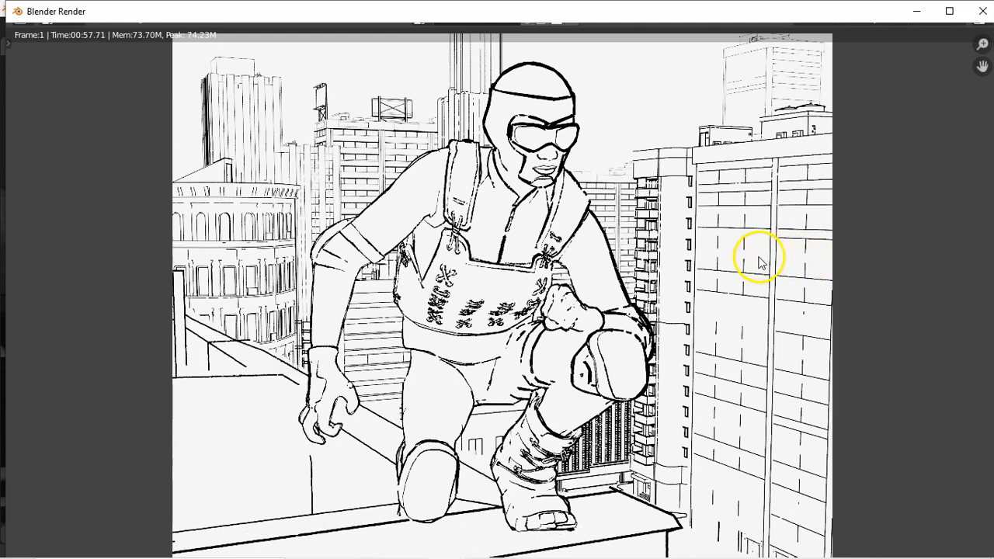
pyautogui.press('j')
pyautogui.press('j')
pyautogui.press('j')
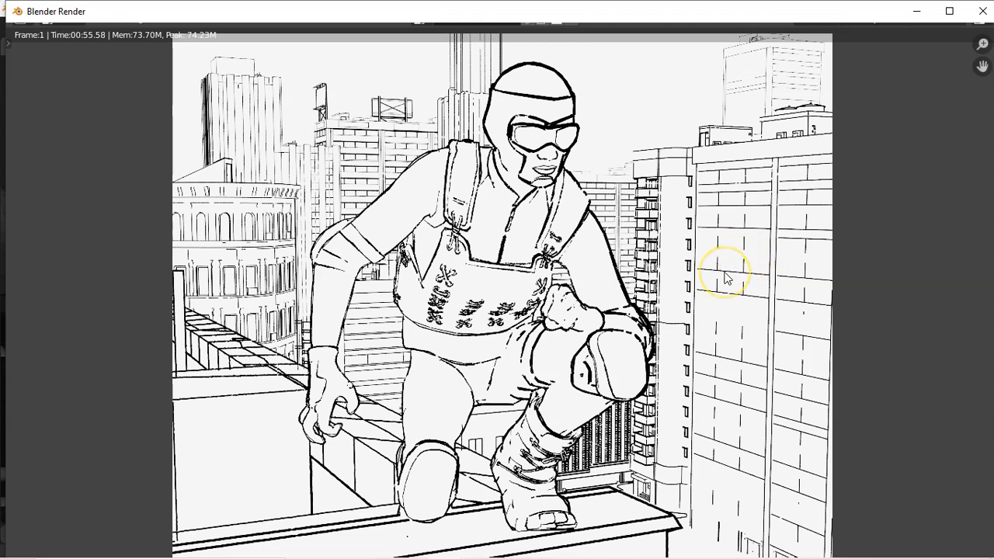
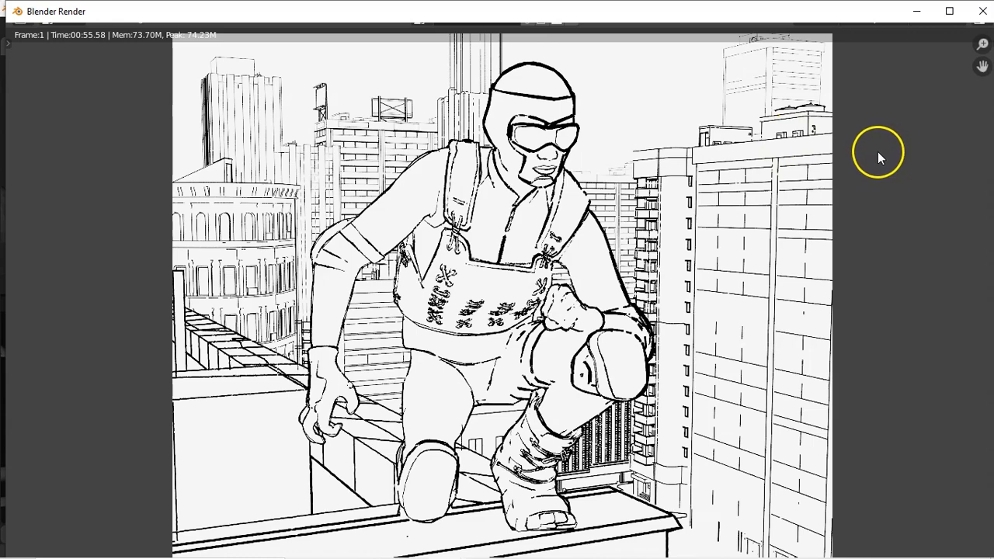
pyautogui.press('Escape')
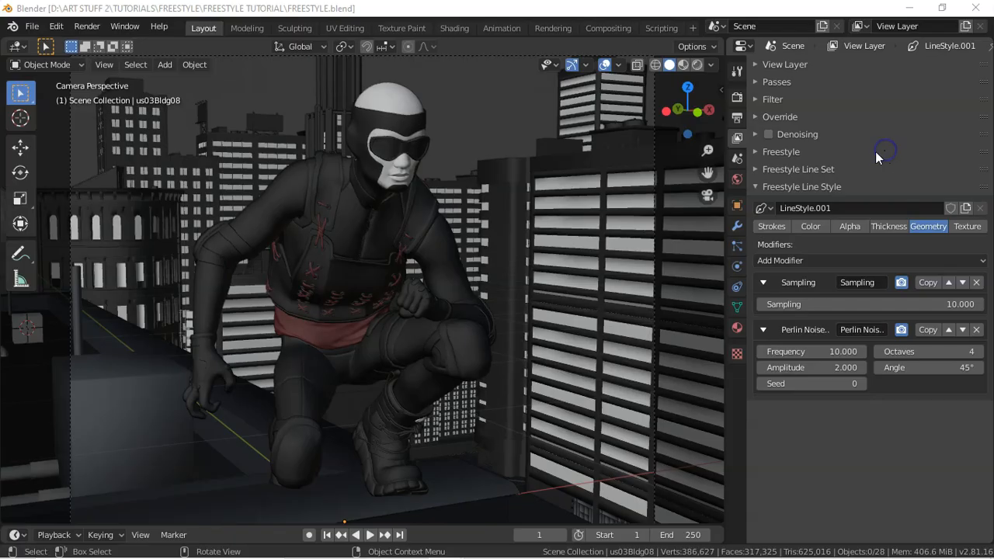
# - Disable the Silhouette edge type for the Main Building line set and render the image again
pyautogui.click(811, 171)
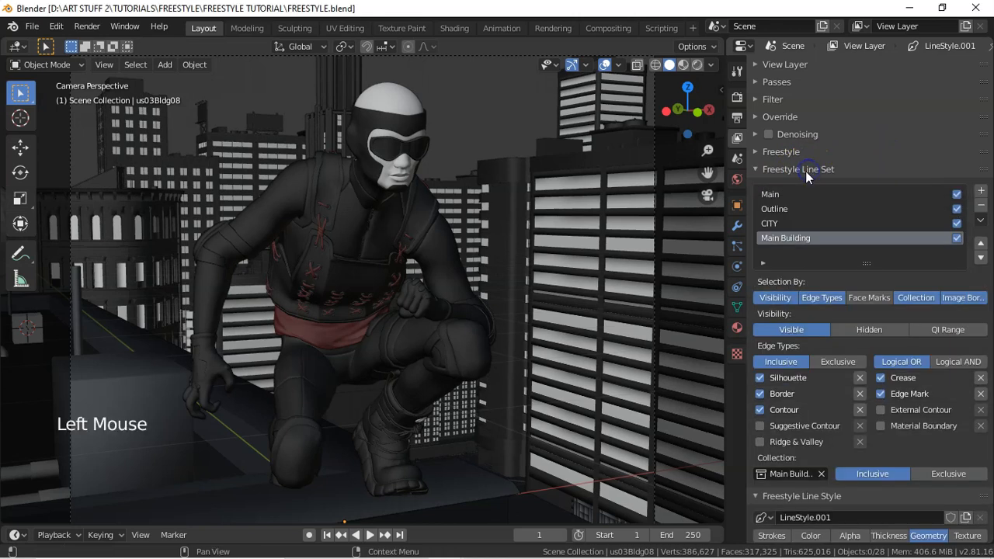
pyautogui.click(760, 379)
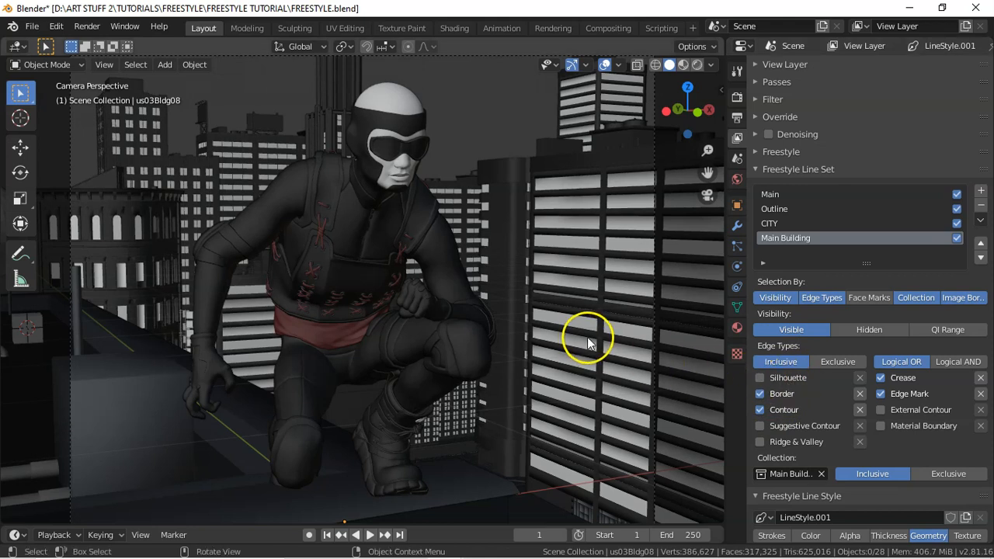
pyautogui.press('F12')
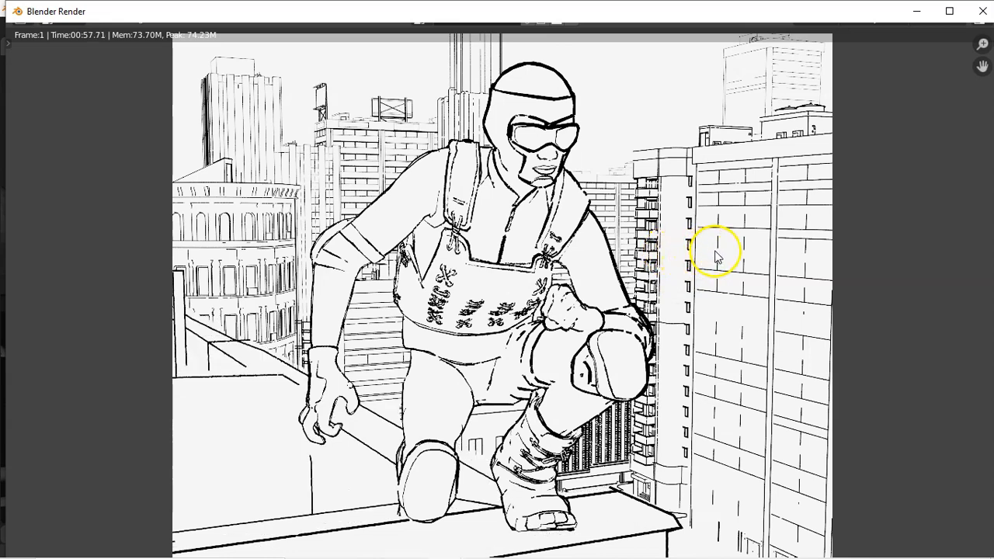
pyautogui.press('Escape')
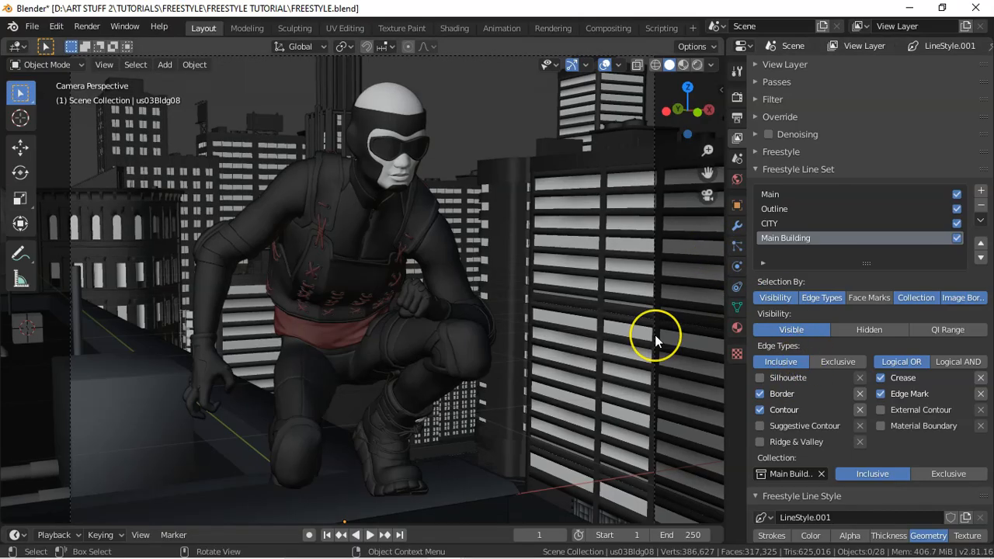
pyautogui.press('F12')
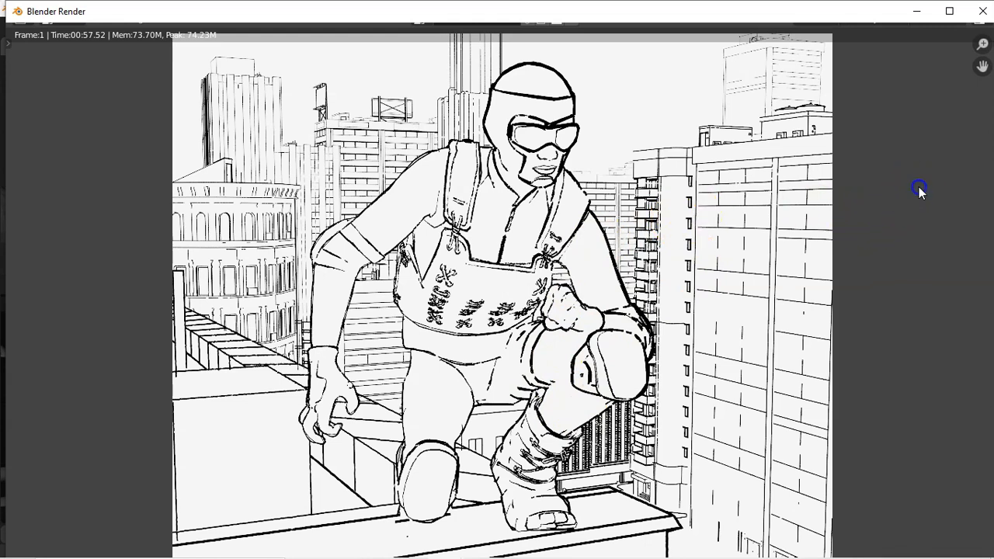
pyautogui.press('Escape')
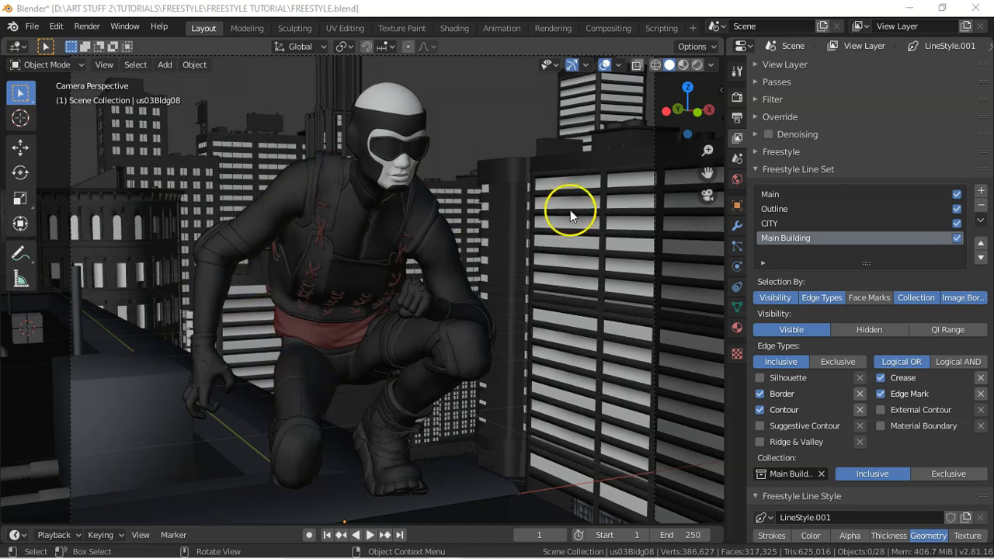
# - Isolate the character's FW_tShirt object, subdivide its entire mesh once in Edit Mode and clear the selection
pyautogui.click(285, 188)
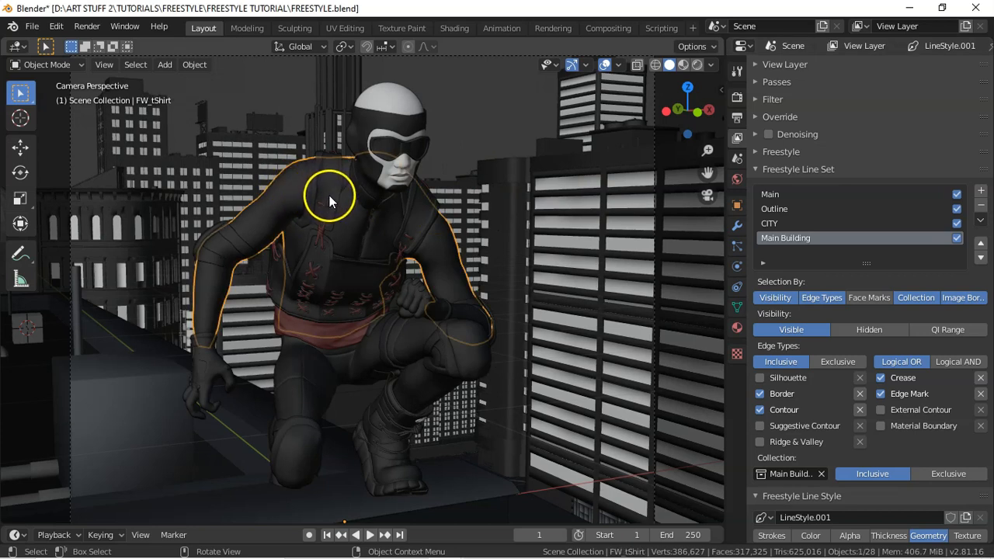
pyautogui.press('KP_Divide')
pyautogui.moveTo(372, 249); pyautogui.dragTo(408, 235, button='middle')
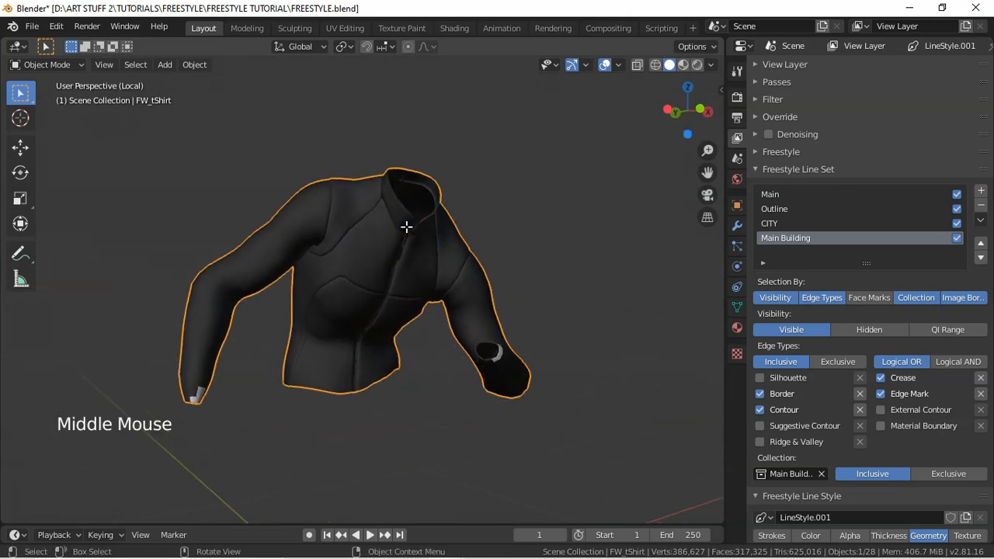
pyautogui.press('Tab')
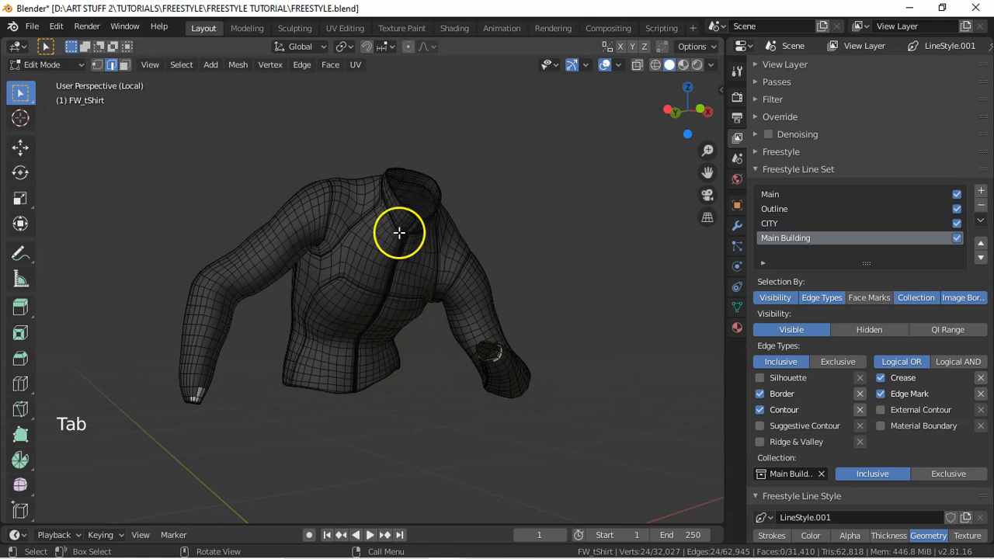
pyautogui.press('a')
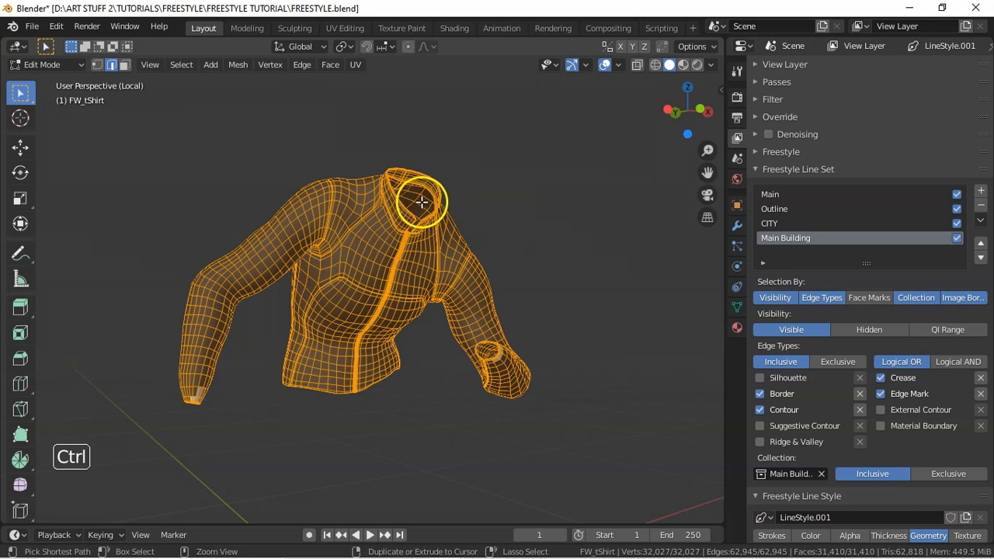
pyautogui.hotkey('ctrl', 'e')
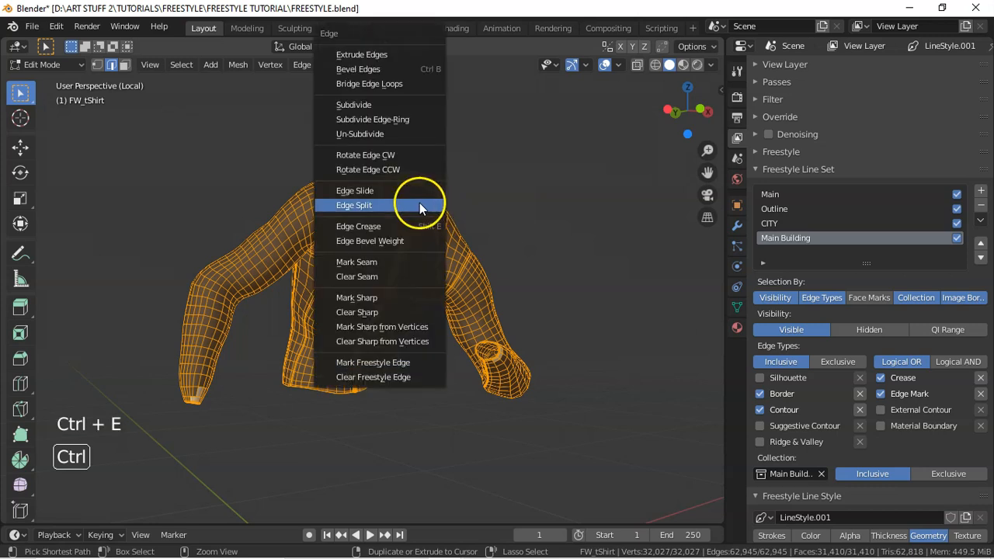
pyautogui.click(377, 103)
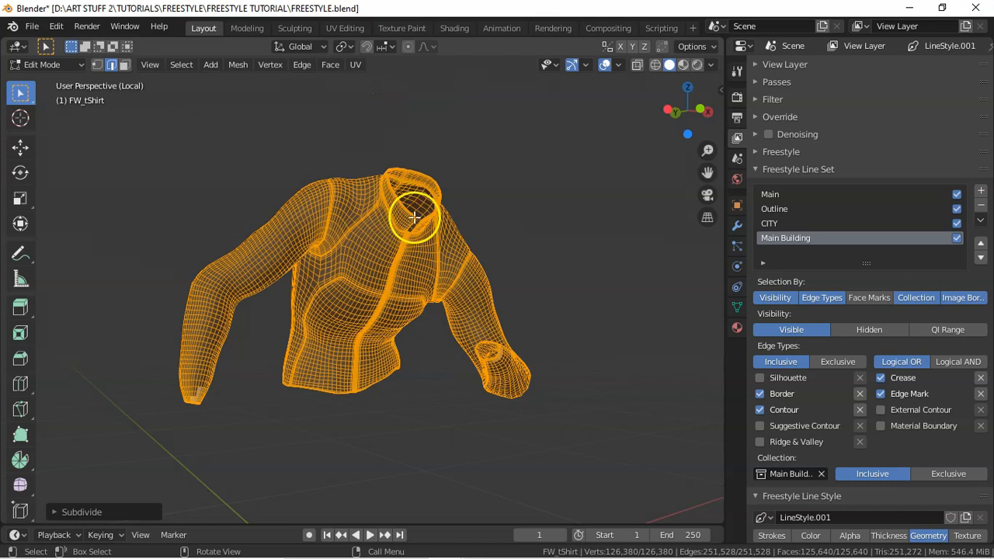
pyautogui.press('a')
pyautogui.press('a')
pyautogui.press('a')
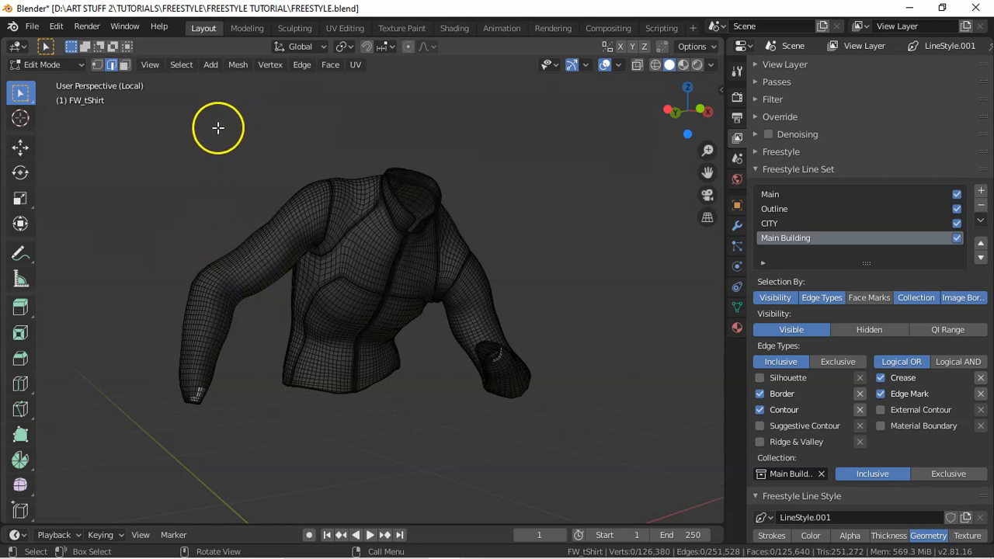
# - Try selecting the shirt's linked geometry from the shoulder in face selection, clearing the selection after each try
pyautogui.press('3')
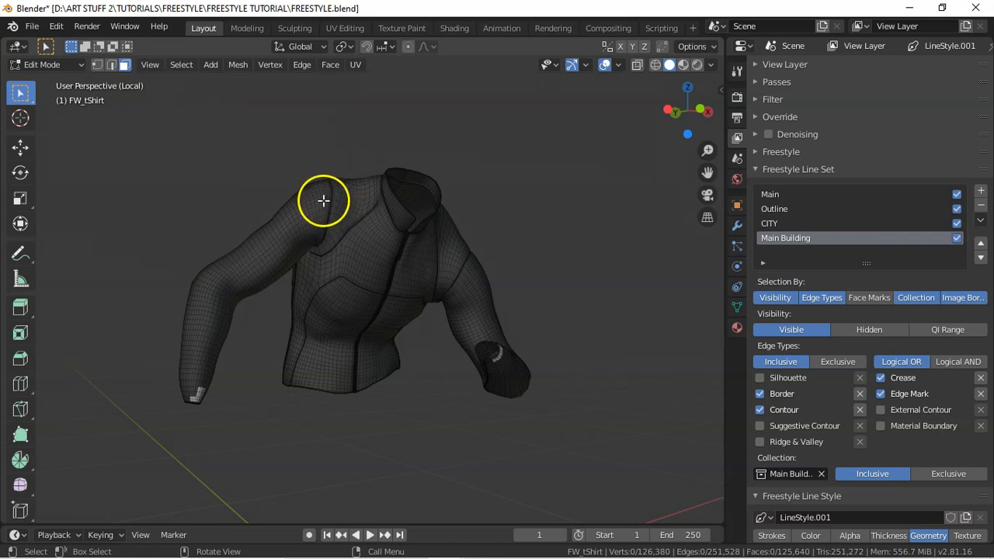
pyautogui.press('l')
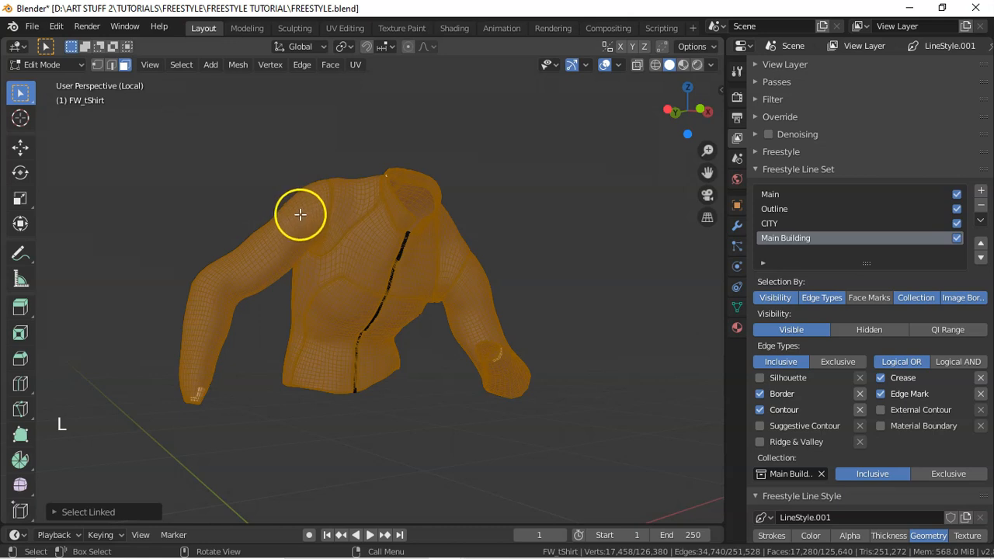
pyautogui.hotkey('alt', 'a')
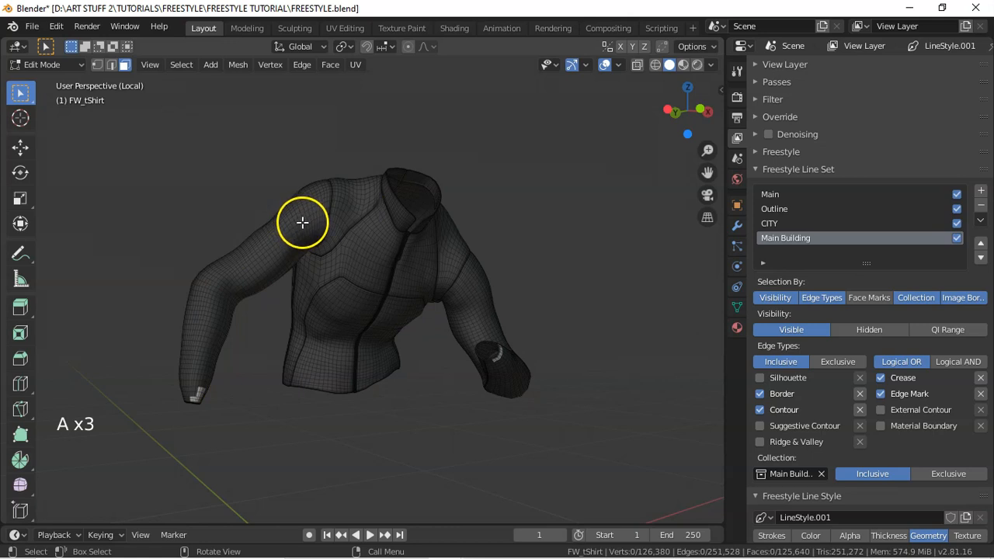
pyautogui.press('l')
pyautogui.press('a')
pyautogui.press('a')
pyautogui.press('a')
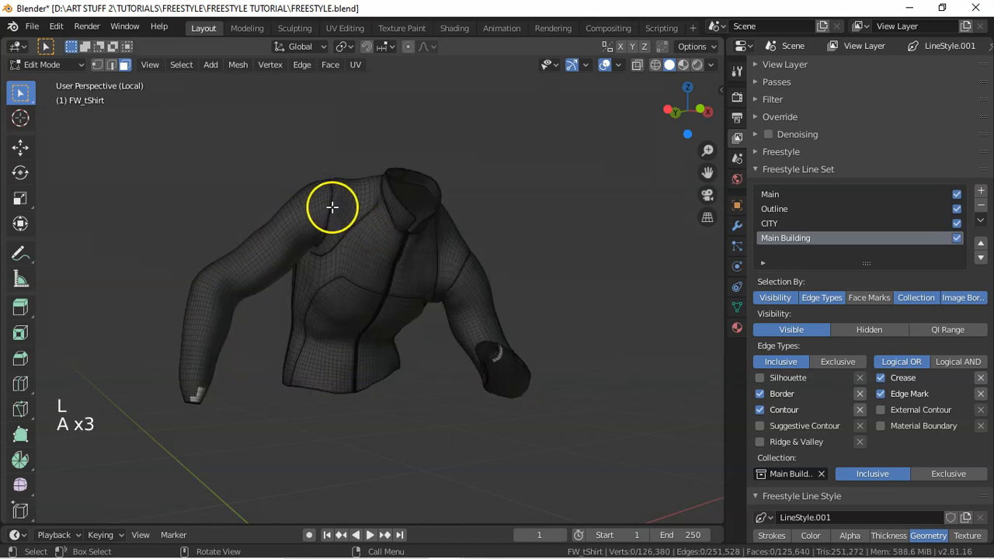
# - Select the narrow face loop along the seam where the character's right sleeve meets the shoulder, and hide it
pyautogui.click(329, 192)
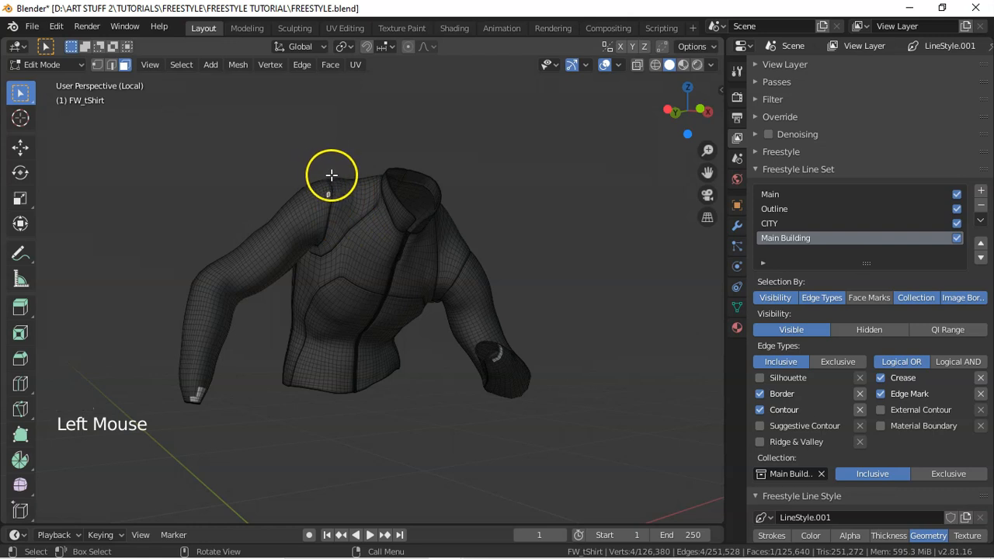
pyautogui.press('KP_Decimal')
pyautogui.moveTo(396, 280)
pyautogui.mouseDown(button='middle')
pyautogui.moveTo(417, 284)
pyautogui.moveTo(382, 282)
pyautogui.mouseUp(button='middle')
pyautogui.press('alt')
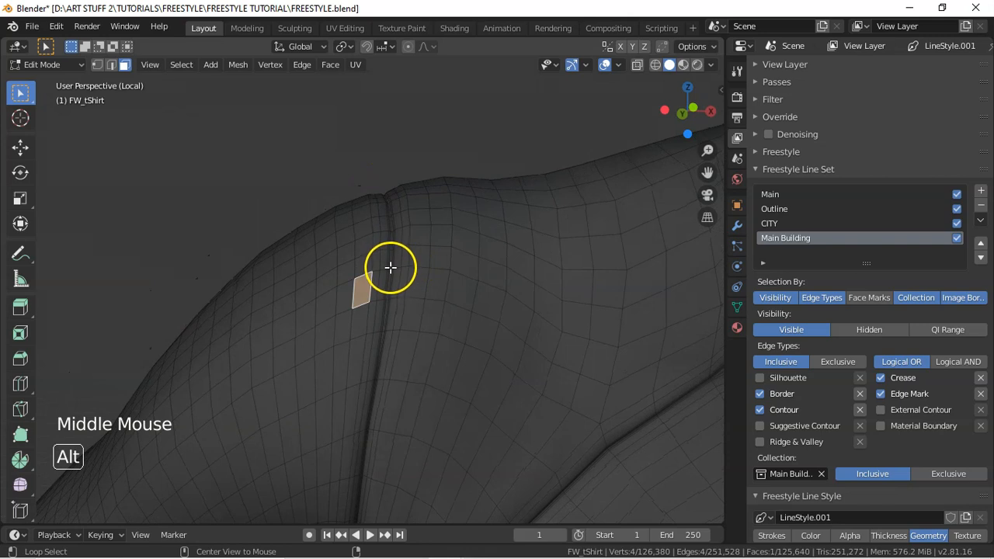
pyautogui.keyDown('alt'); pyautogui.click(388, 267); pyautogui.keyUp('alt')
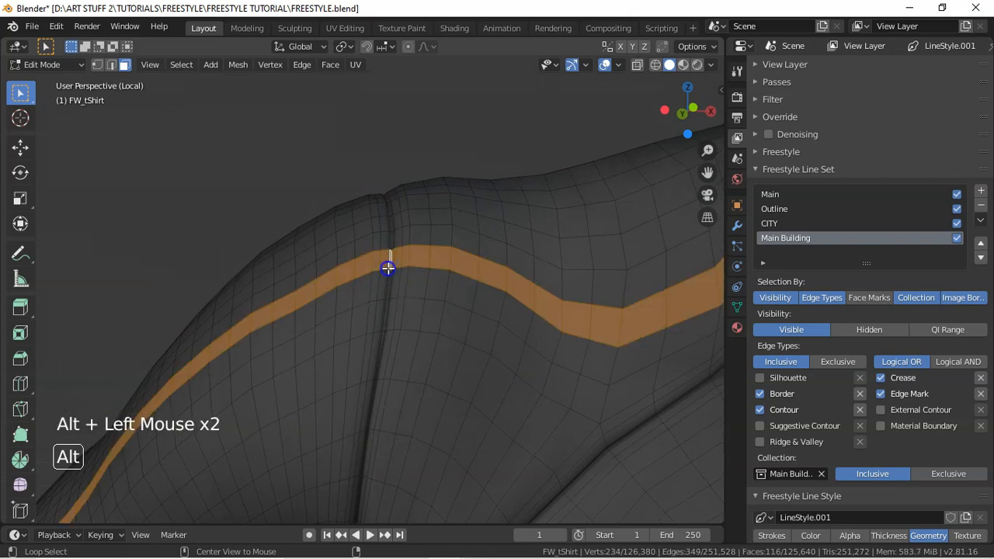
pyautogui.keyDown('alt'); pyautogui.click(387, 270); pyautogui.keyUp('alt')
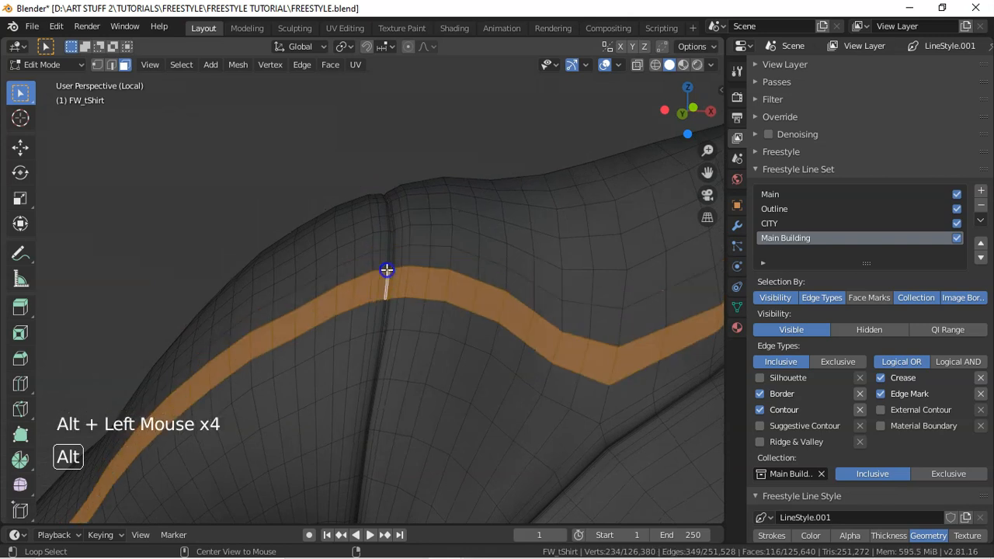
pyautogui.keyDown('alt'); pyautogui.click(387, 269); pyautogui.keyUp('alt')
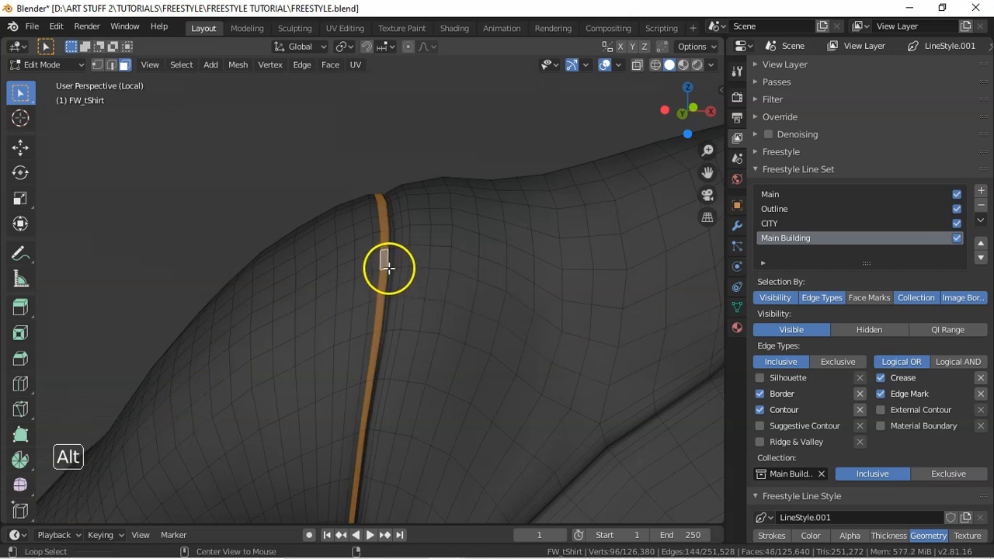
pyautogui.keyDown('alt'); pyautogui.click(389, 268); pyautogui.keyUp('alt')
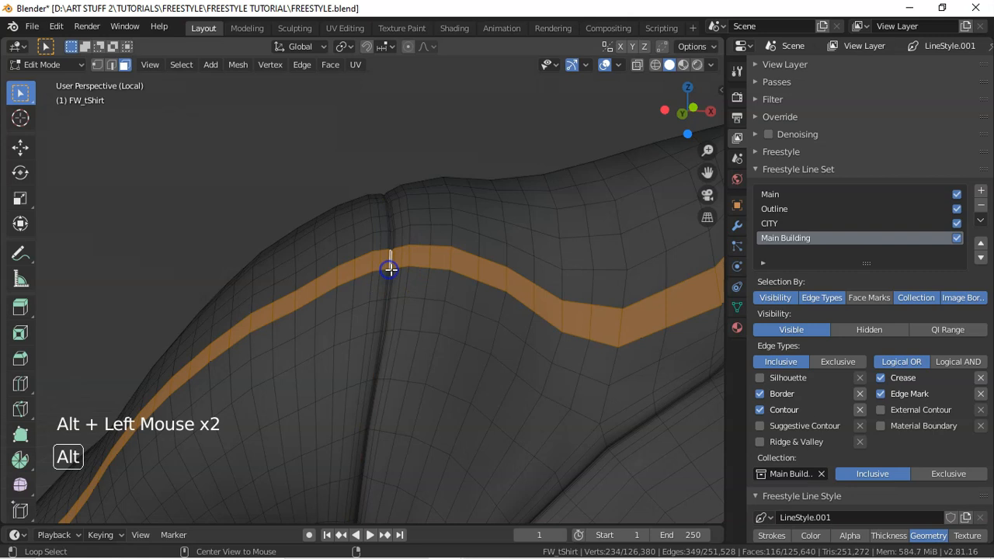
pyautogui.keyDown('alt'); pyautogui.click(388, 271); pyautogui.keyUp('alt')
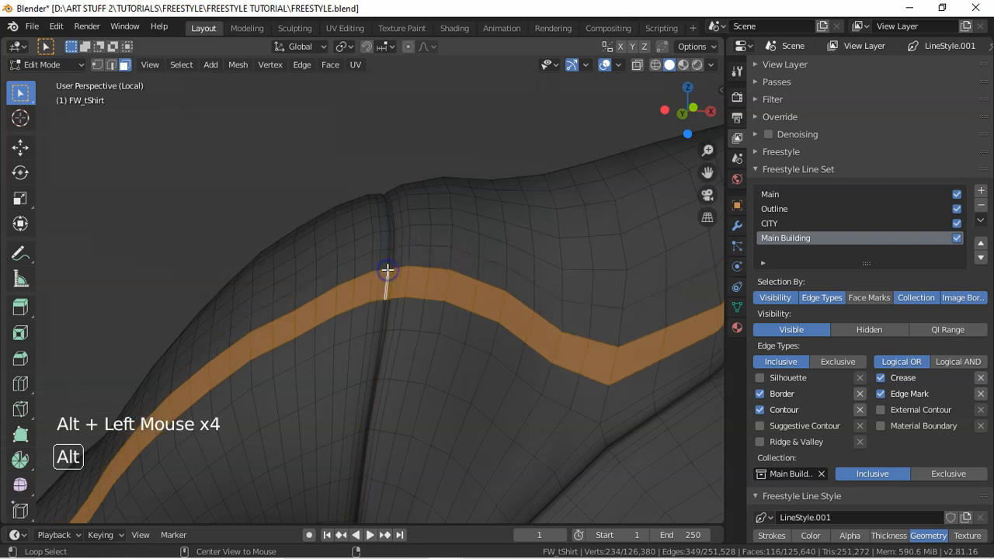
pyautogui.keyDown('alt'); pyautogui.click(387, 268); pyautogui.keyUp('alt')
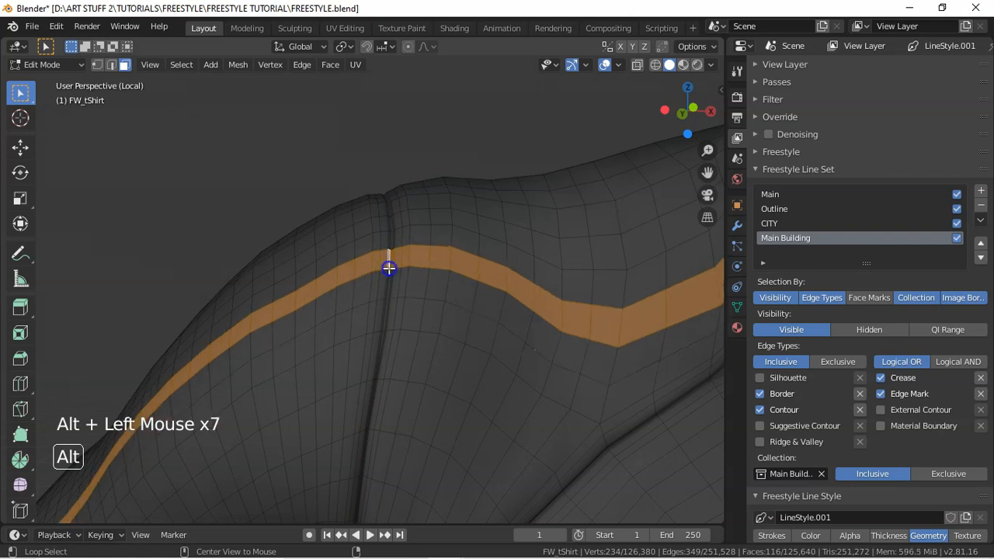
pyautogui.keyDown('alt'); pyautogui.click(389, 268); pyautogui.keyUp('alt')
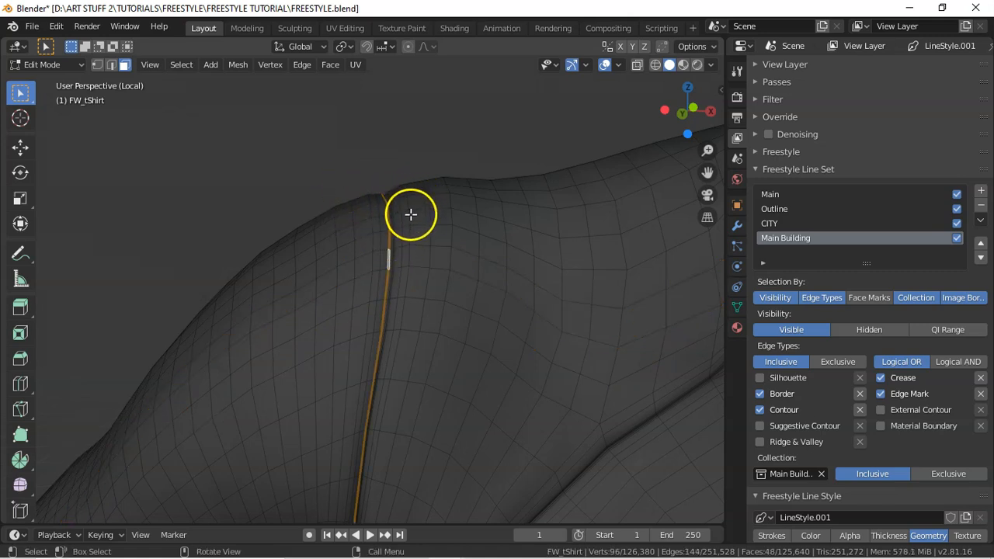
pyautogui.press('h')
pyautogui.moveTo(422, 227); pyautogui.dragTo(406, 251, button='middle')
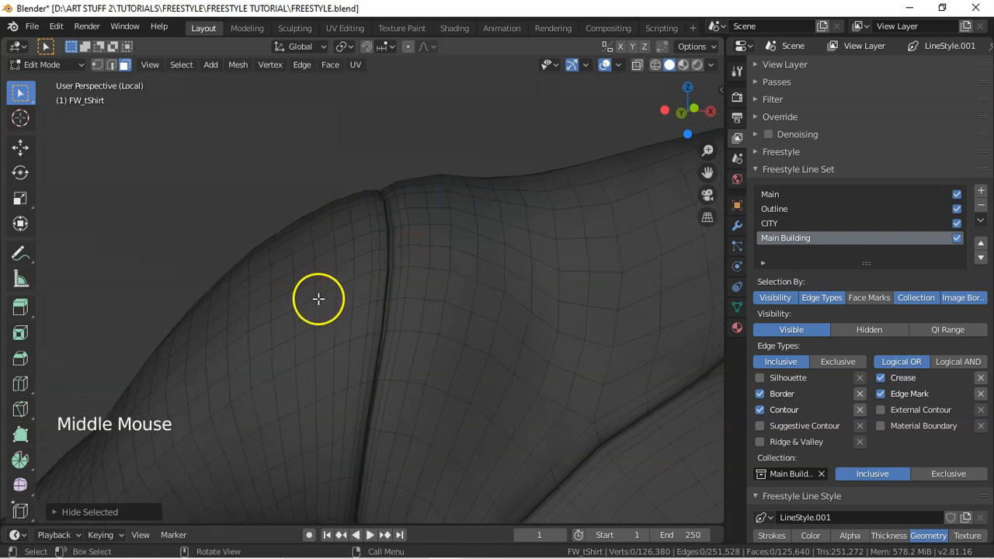
# - Try Checker Deselect on all linked faces of the character's right sleeve, using an active face near the shoulder, and clear the selection
pyautogui.press('Home')
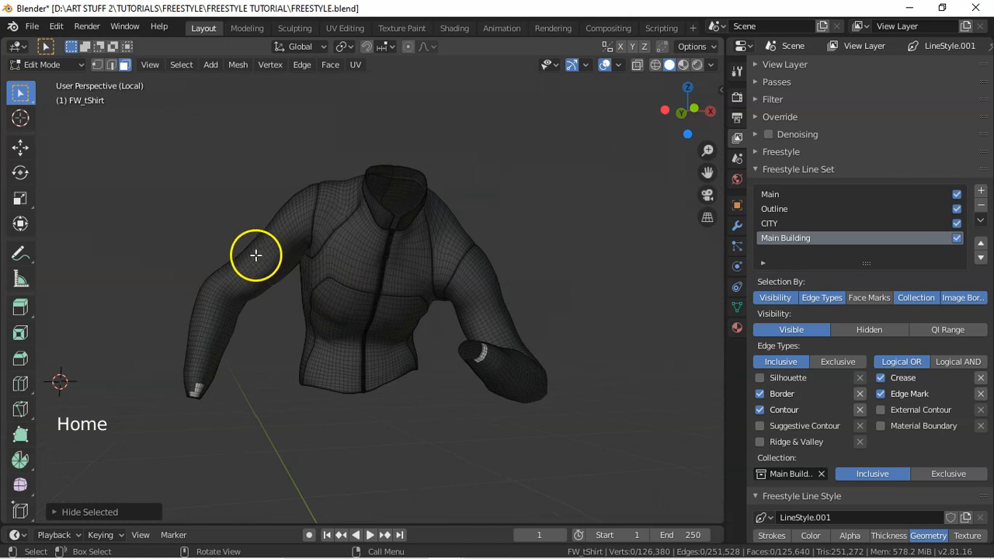
pyautogui.press('l')
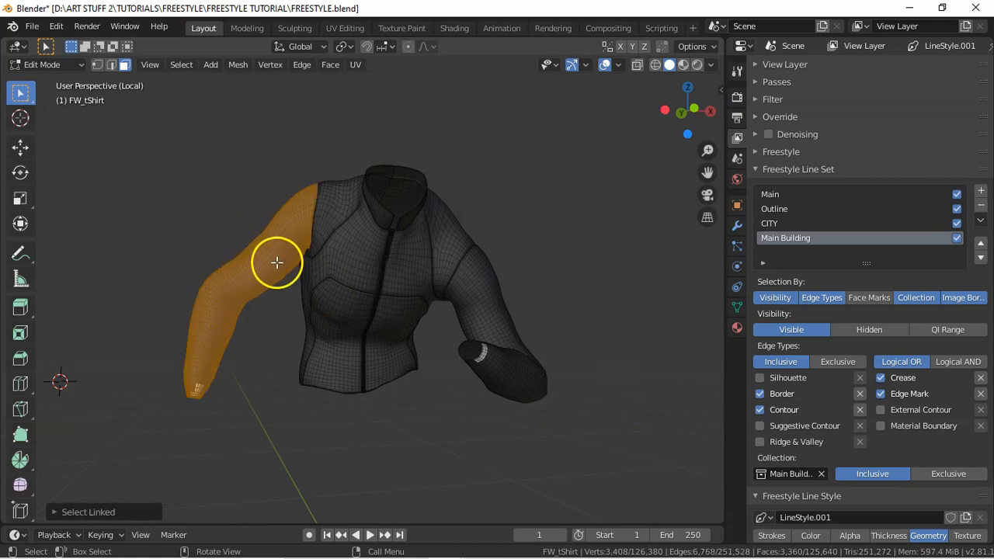
pyautogui.press('KP_Decimal')
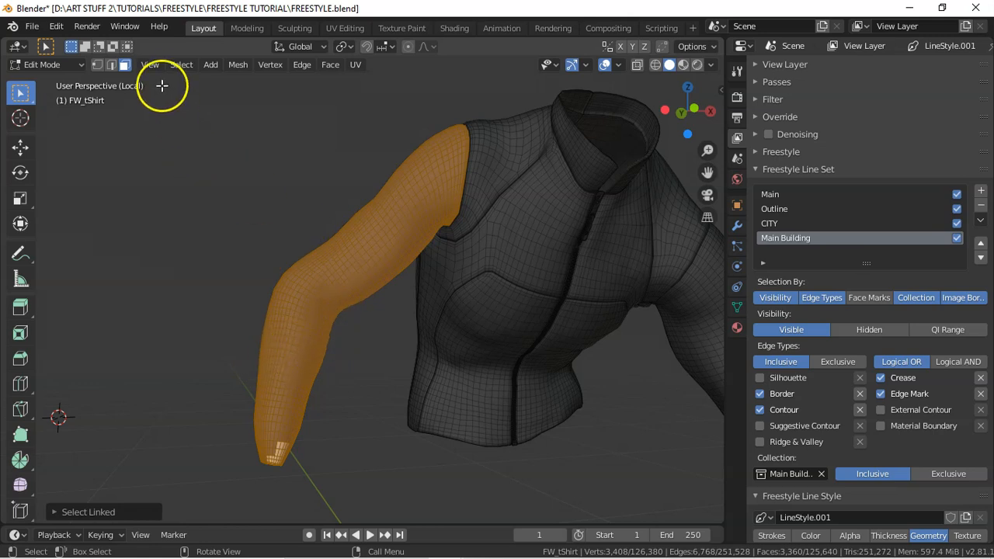
pyautogui.click(183, 69)
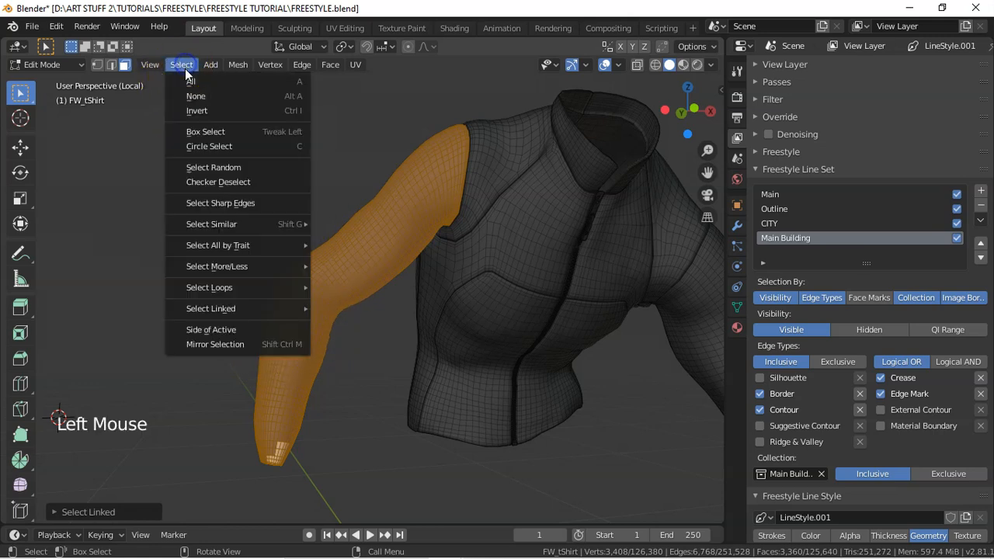
pyautogui.click(242, 183)
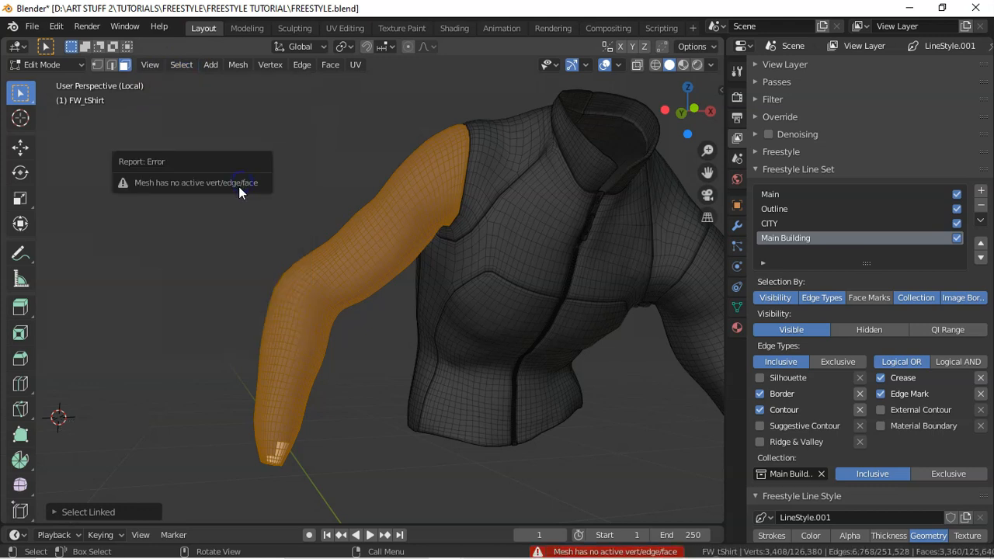
pyautogui.keyDown('shift'); pyautogui.click(427, 179); pyautogui.keyUp('shift')
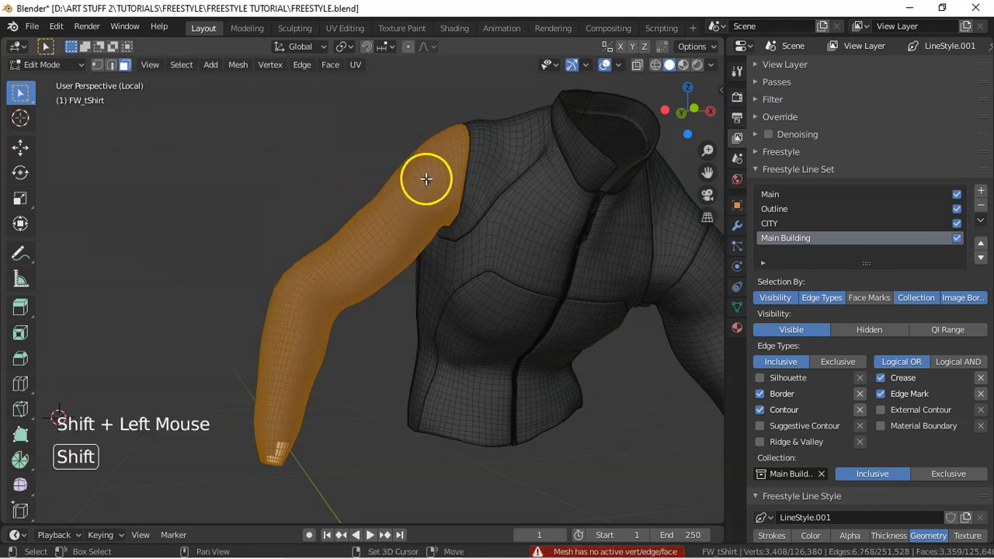
pyautogui.click(182, 65)
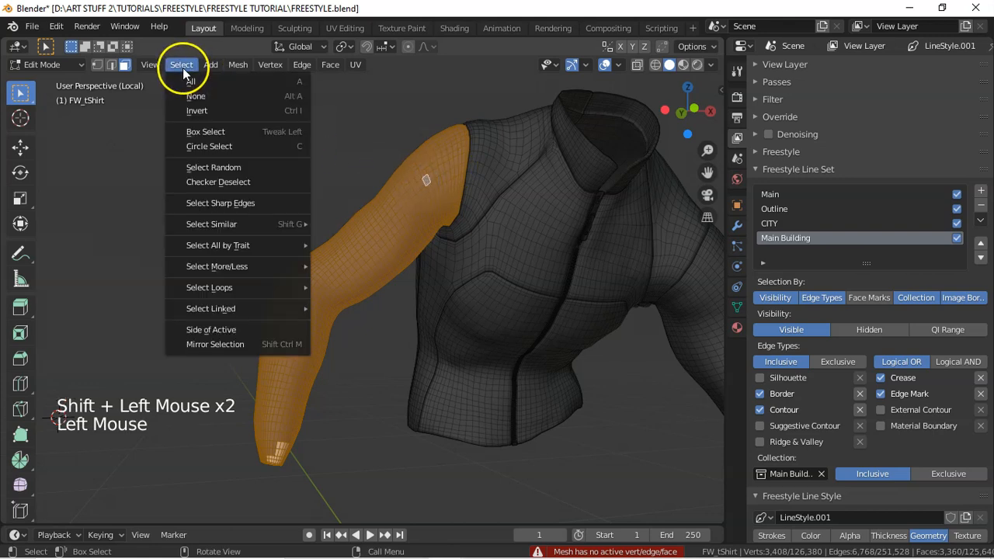
pyautogui.click(244, 183)
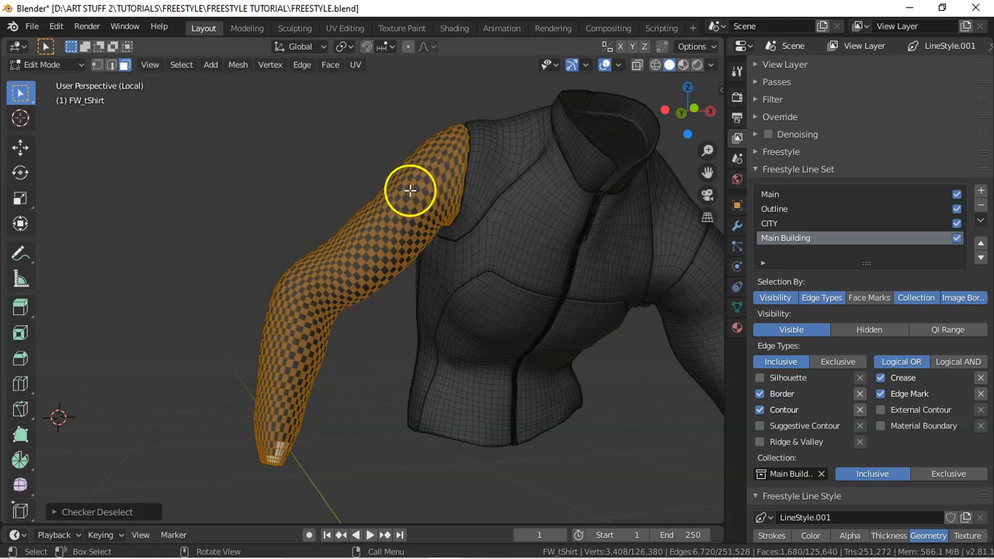
pyautogui.press('a')
pyautogui.press('a')
pyautogui.press('a')
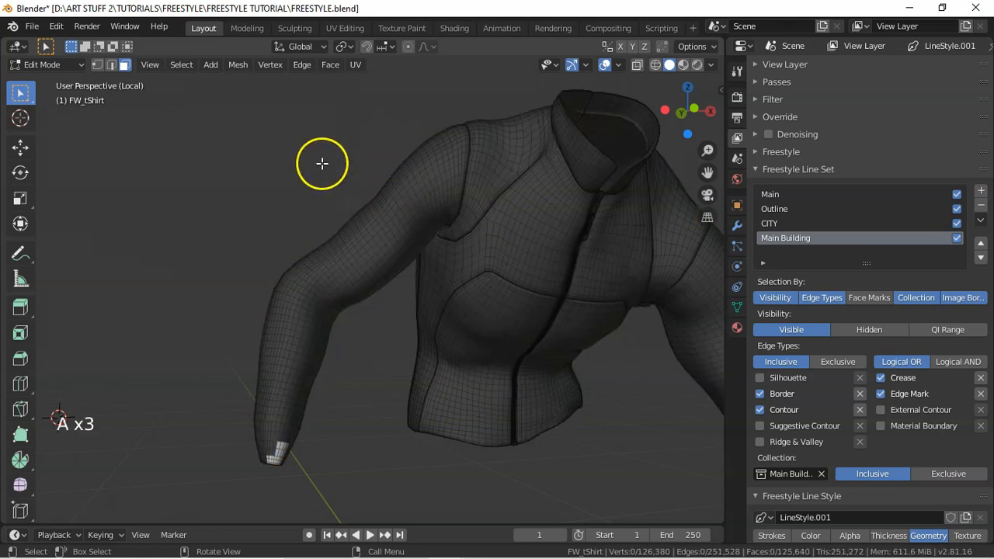
# - In edge selection, select the edge ring running along the right sleeve's length and thin it with Checker Deselect
pyautogui.press('2')
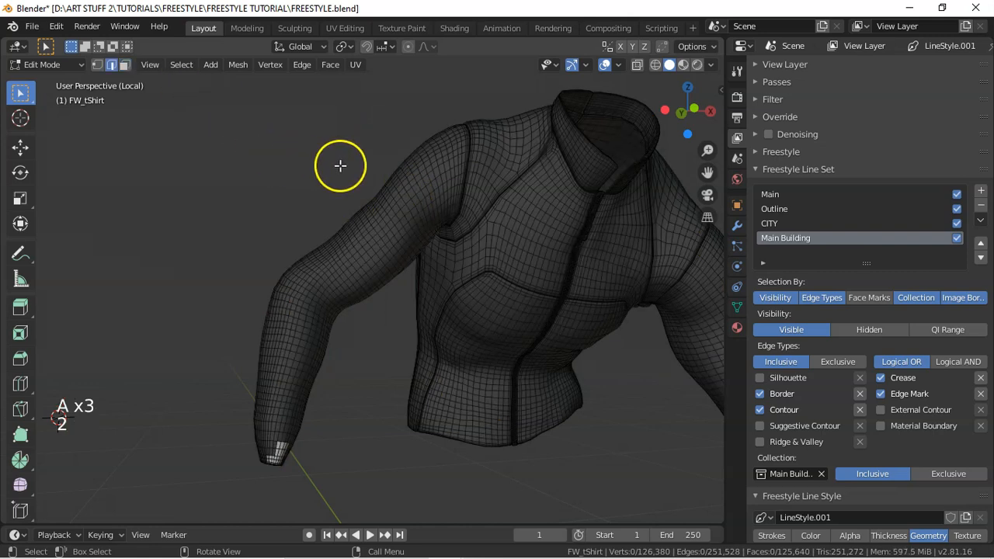
pyautogui.click(426, 177)
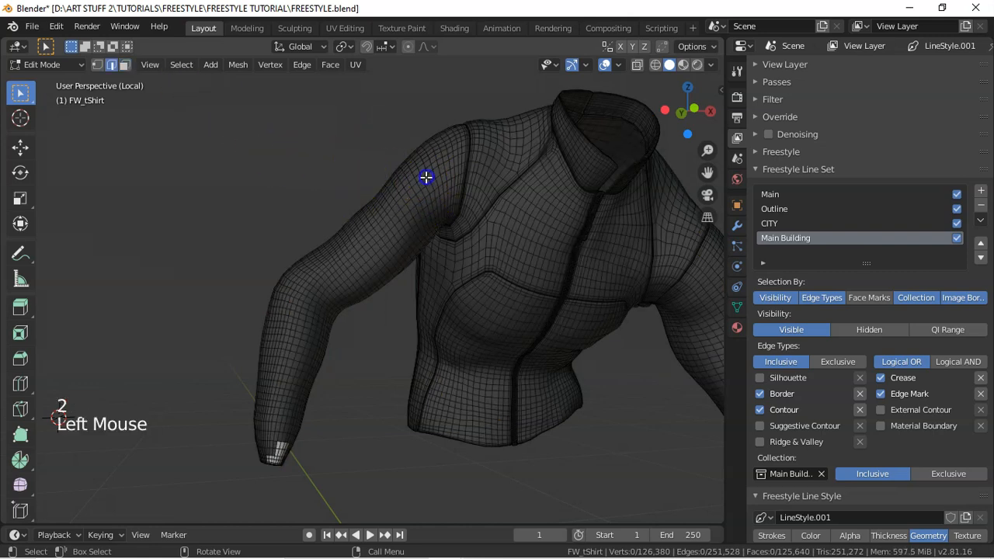
pyautogui.click(185, 66)
pyautogui.moveTo(240, 287)
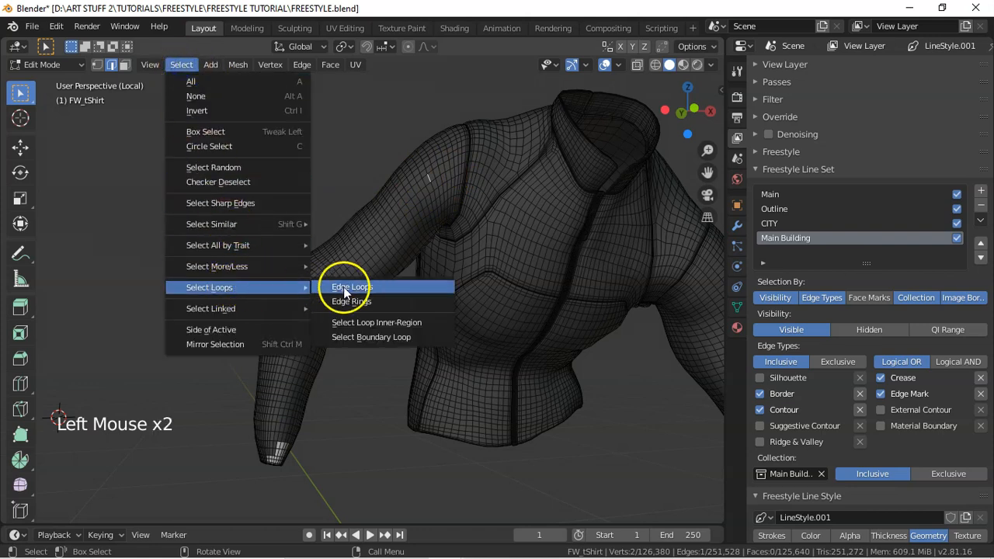
pyautogui.click(369, 304)
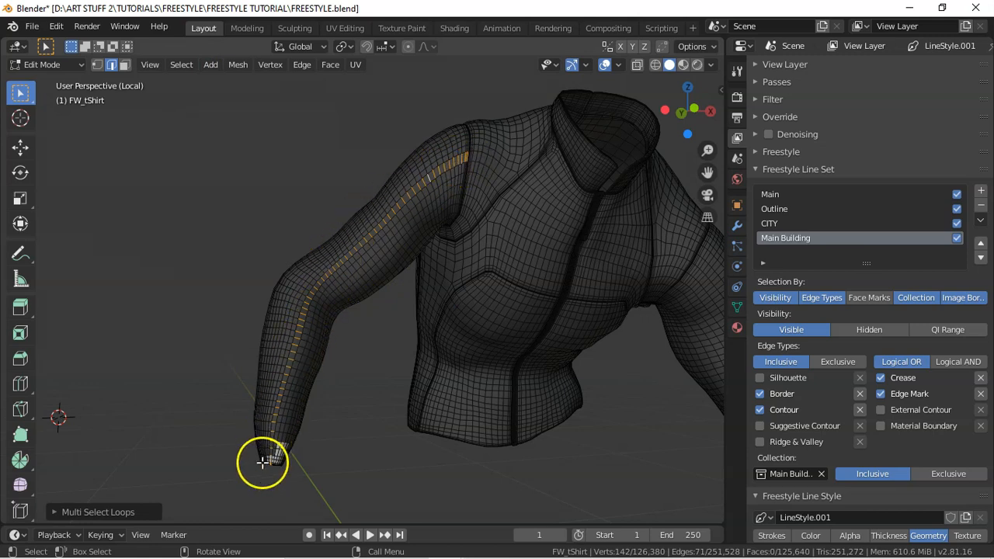
pyautogui.click(182, 65)
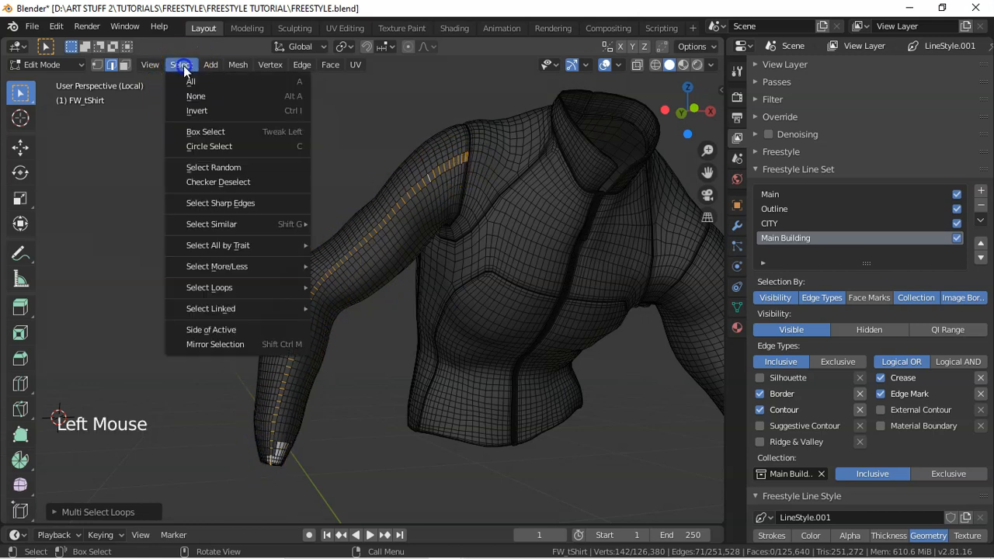
pyautogui.click(244, 182)
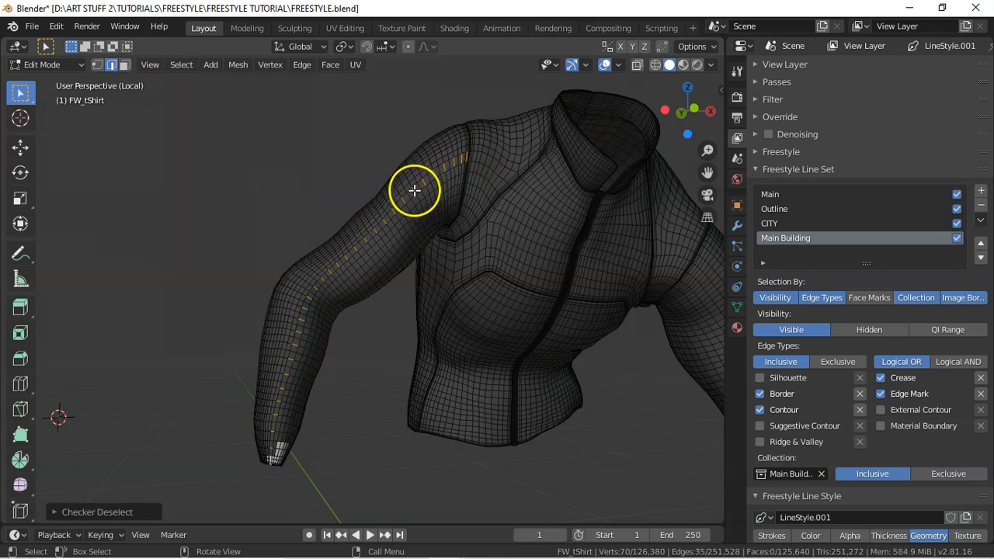
# - Extend the selected edges to full edge loops around the right sleeve, mark them as Freestyle edges and clear the selection
pyautogui.click(182, 67)
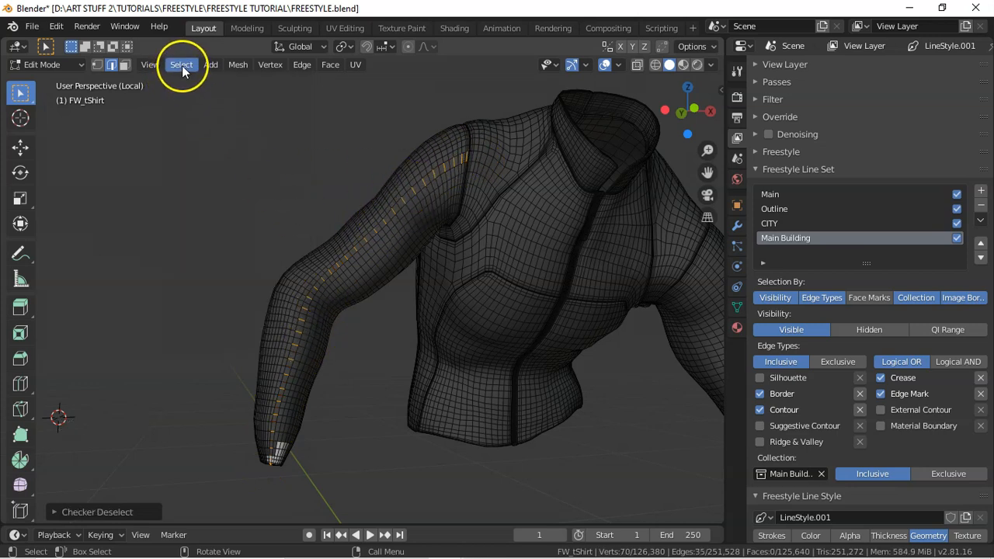
pyautogui.click(184, 68)
pyautogui.moveTo(222, 288)
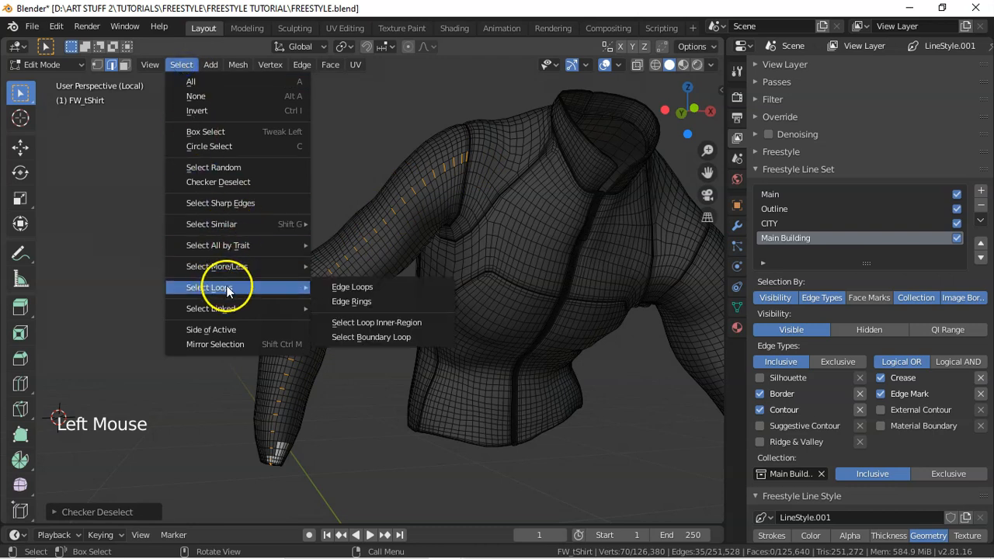
pyautogui.click(354, 287)
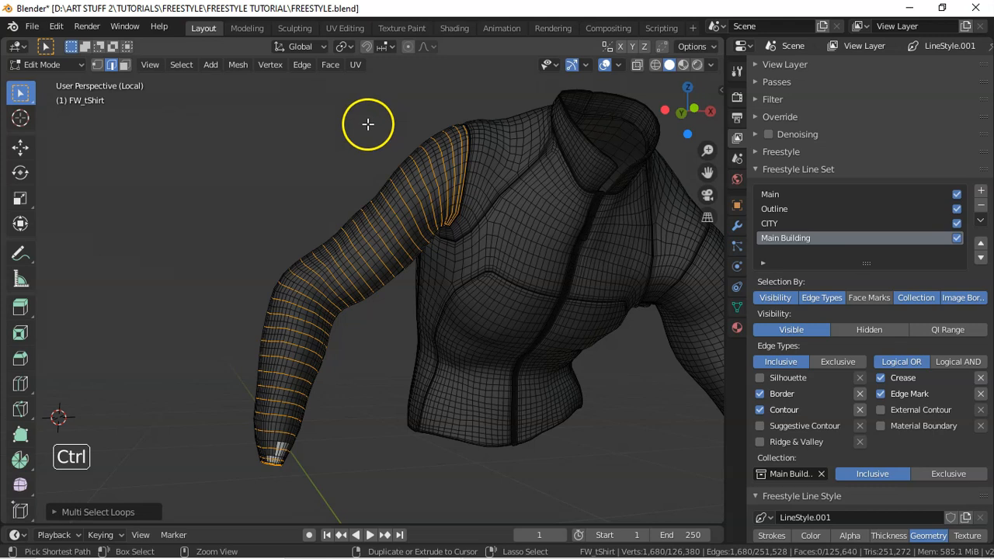
pyautogui.hotkey('ctrl', 'e')
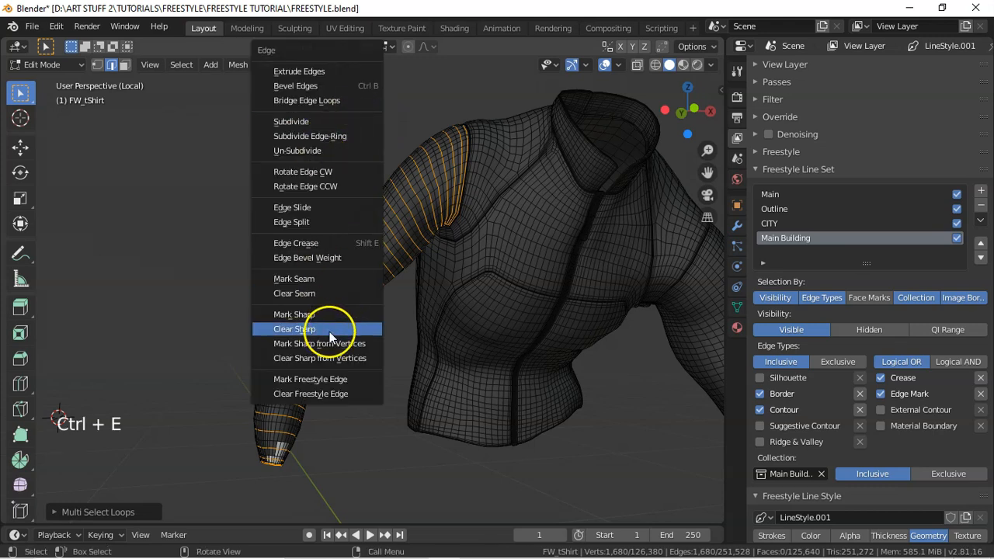
pyautogui.click(330, 377)
pyautogui.press('a')
pyautogui.press('a')
pyautogui.press('a')
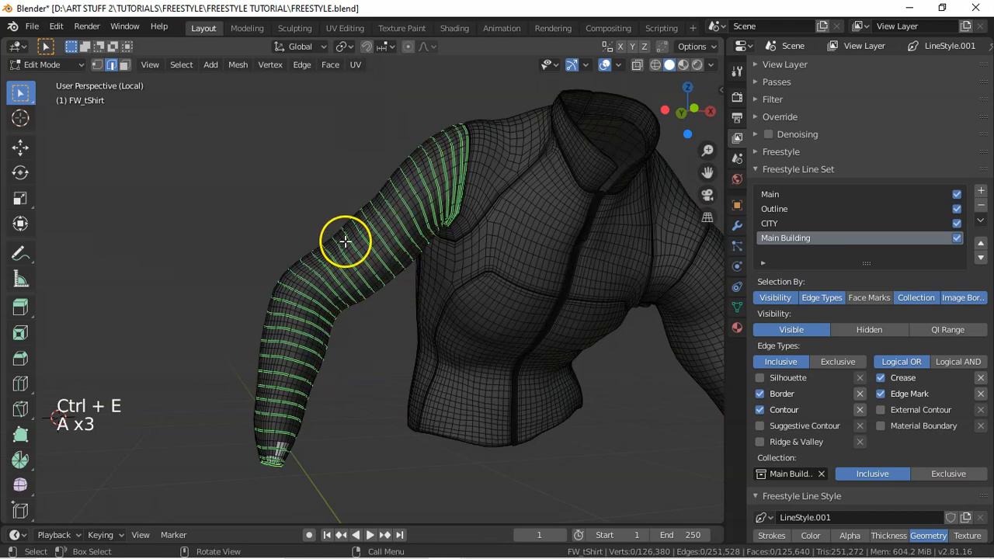
# - In face selection, hide the narrow face loop along the seam between the character's left sleeve and shoulder, leaving nothing selected
pyautogui.press('3')
pyautogui.click(699, 255)
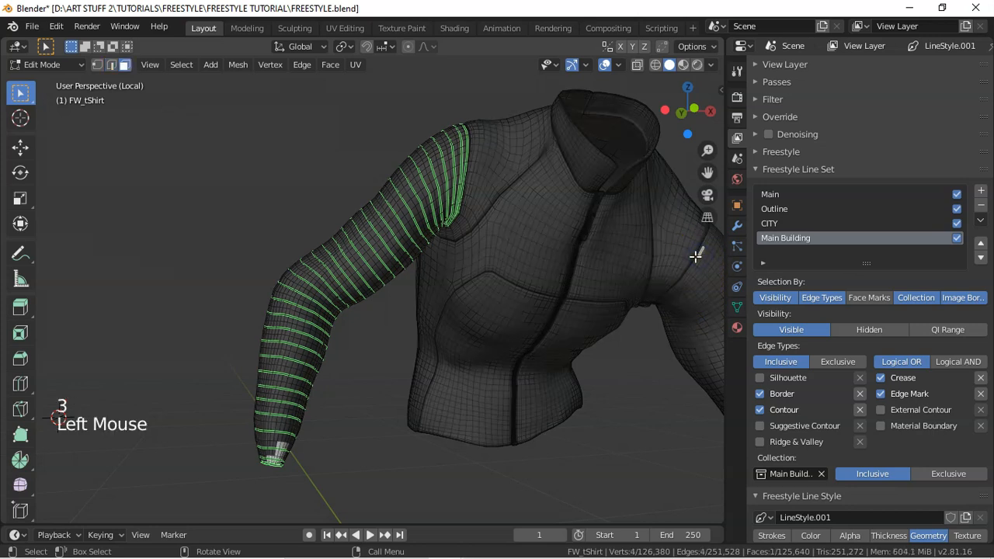
pyautogui.press('KP_Decimal')
pyautogui.moveTo(415, 291); pyautogui.dragTo(454, 279, button='middle')
pyautogui.keyDown('alt'); pyautogui.click(376, 241); pyautogui.keyUp('alt')
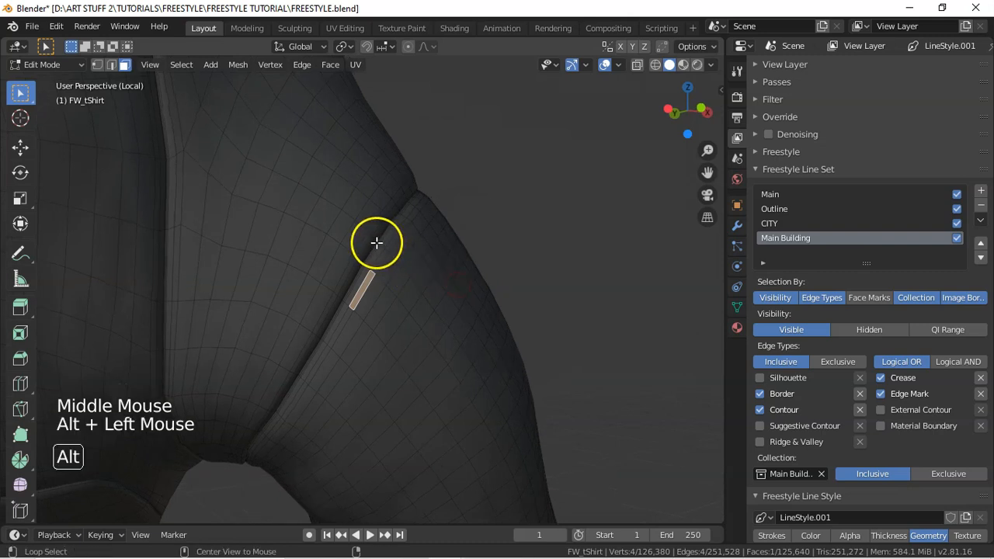
pyautogui.keyDown('alt'); pyautogui.doubleClick(376, 241); pyautogui.keyUp('alt')
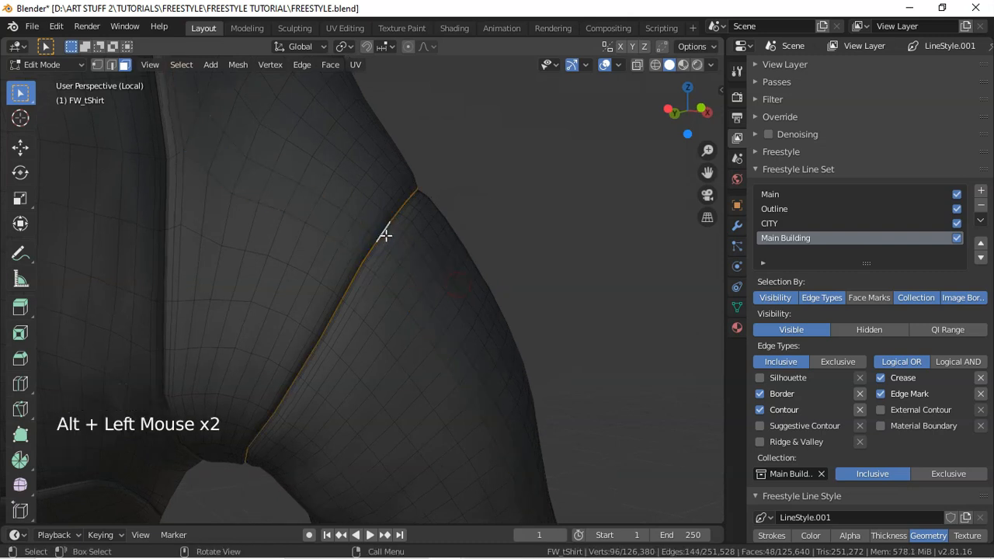
pyautogui.press('h')
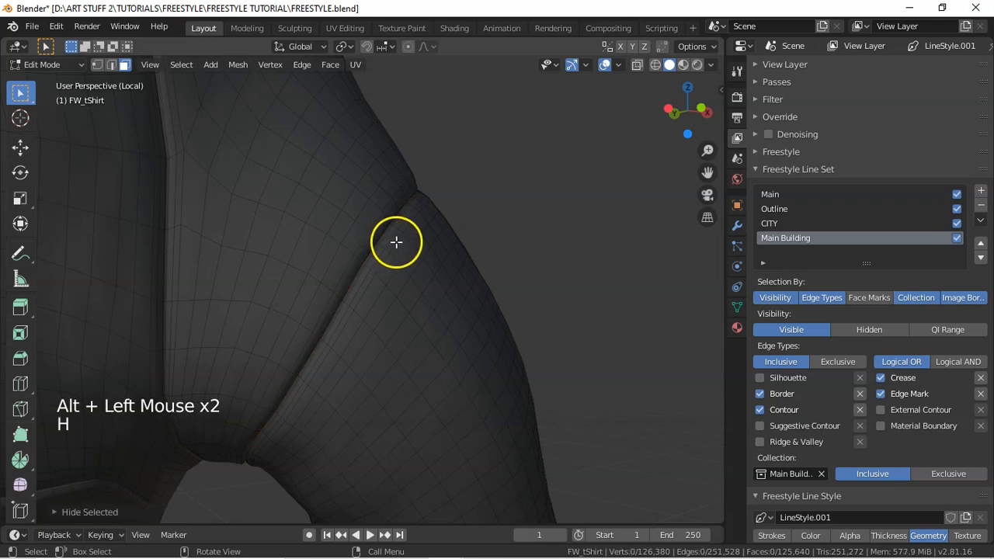
pyautogui.press('a')
pyautogui.press('a')
pyautogui.press('a')
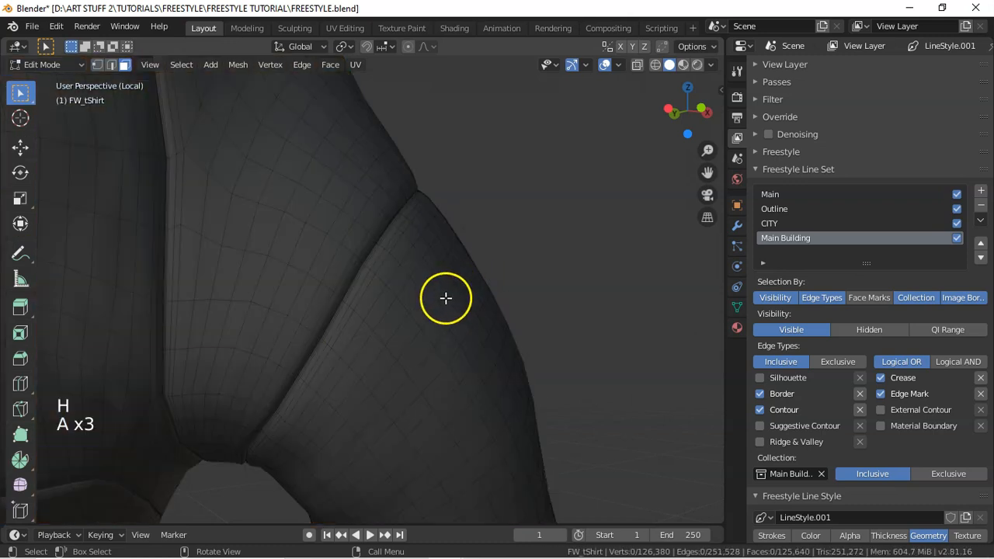
# - Select all linked faces of the character's left sleeve to check its separation from the shoulder, and clear the selection
pyautogui.press('l')
pyautogui.press('KP_Decimal')
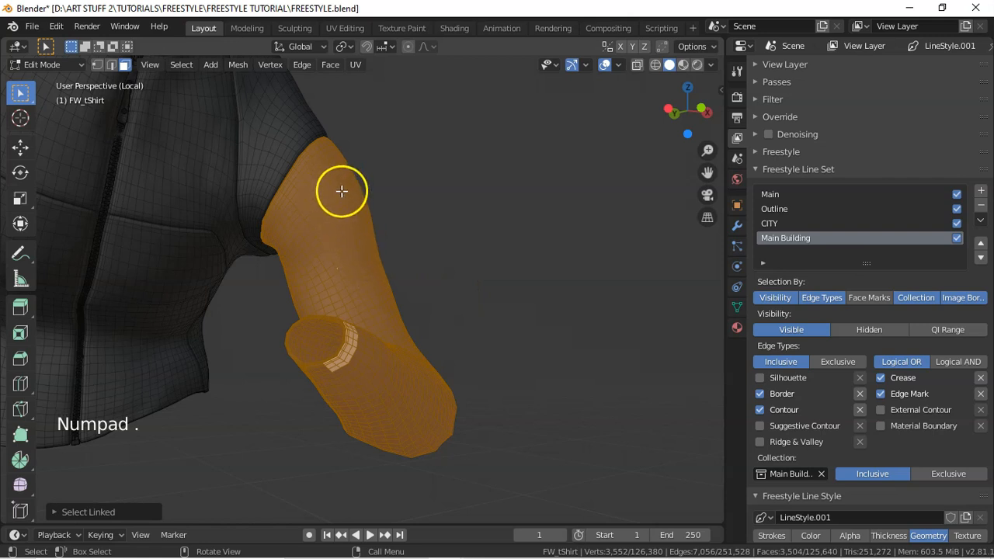
pyautogui.press('a')
pyautogui.press('a')
pyautogui.press('a')
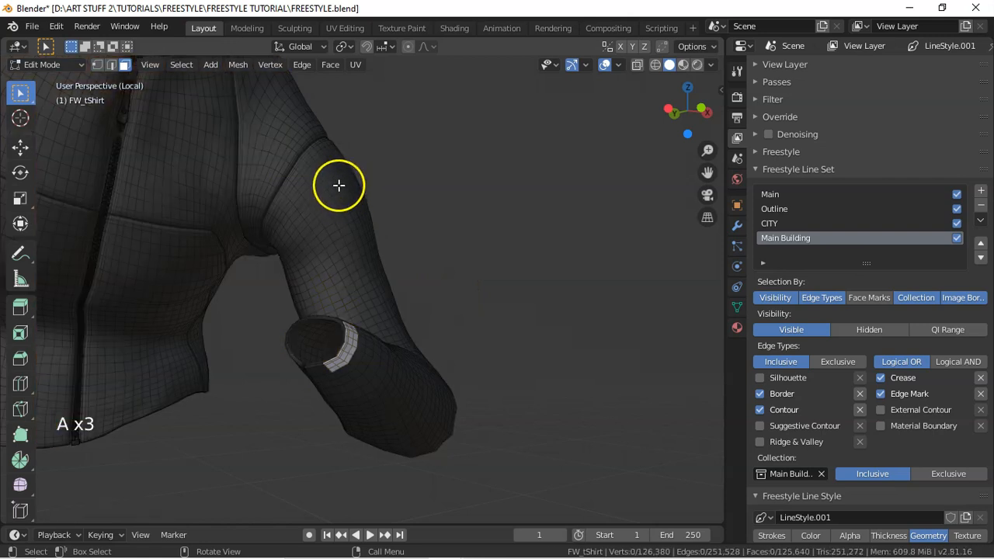
# - In edge selection, select the edge ring running along the left sleeve's length and thin it with Checker Deselect
pyautogui.press('2')
pyautogui.click(315, 173)
pyautogui.click(312, 175)
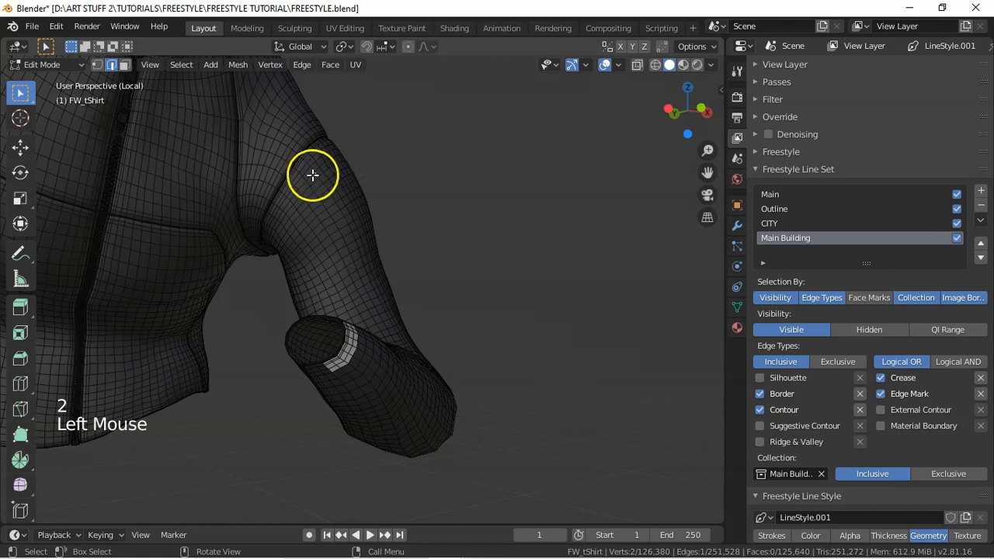
pyautogui.click(176, 65)
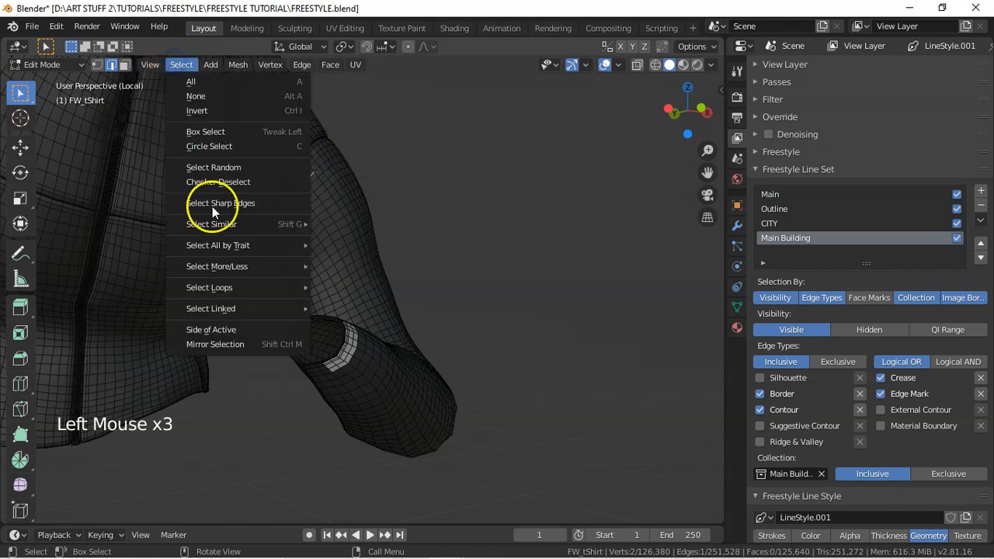
pyautogui.moveTo(248, 287)
pyautogui.click(362, 302)
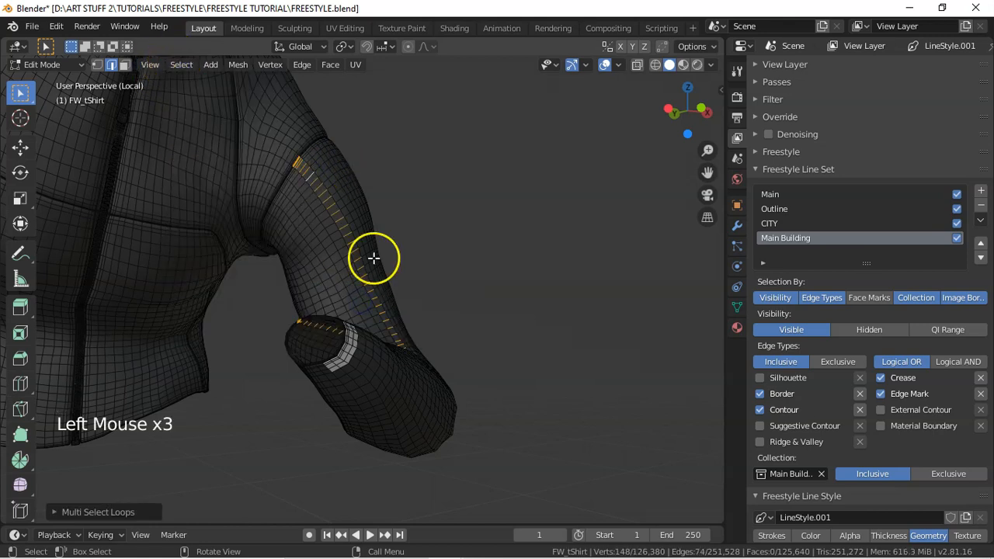
pyautogui.moveTo(417, 275); pyautogui.dragTo(438, 327, button='middle')
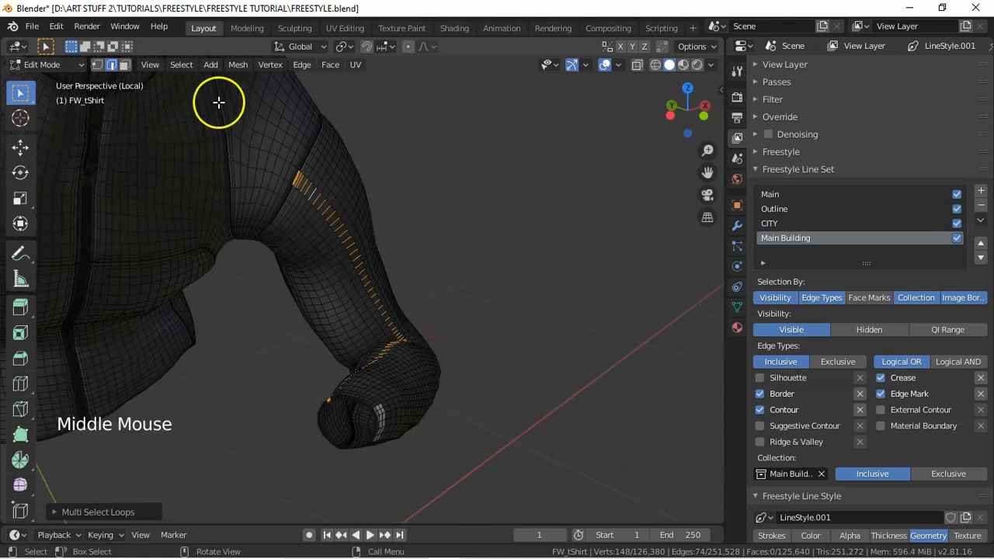
pyautogui.click(183, 67)
pyautogui.click(239, 182)
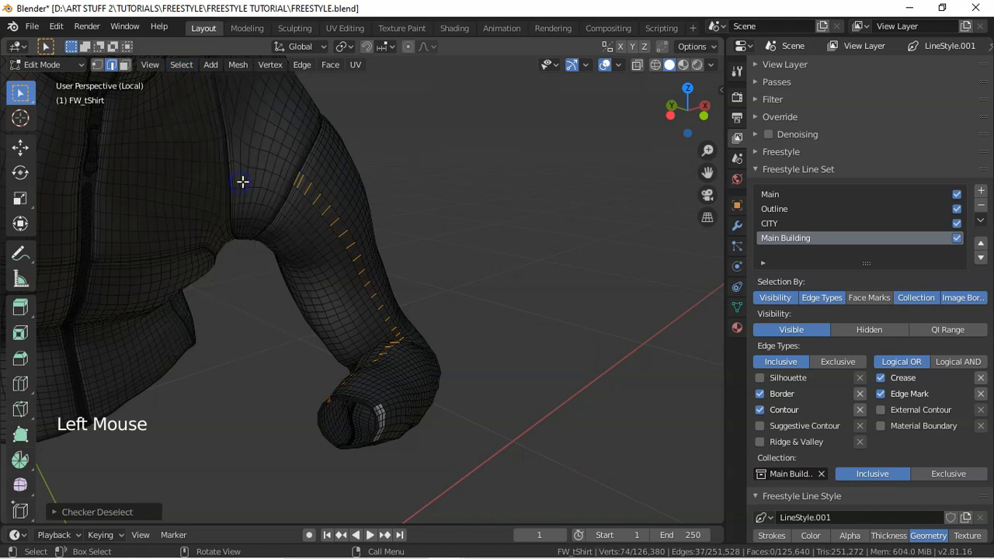
# - Extend the thinned edges to full edge loops around the left sleeve, mark them as Freestyle edges and clear the selection
pyautogui.click(180, 65)
pyautogui.moveTo(233, 288)
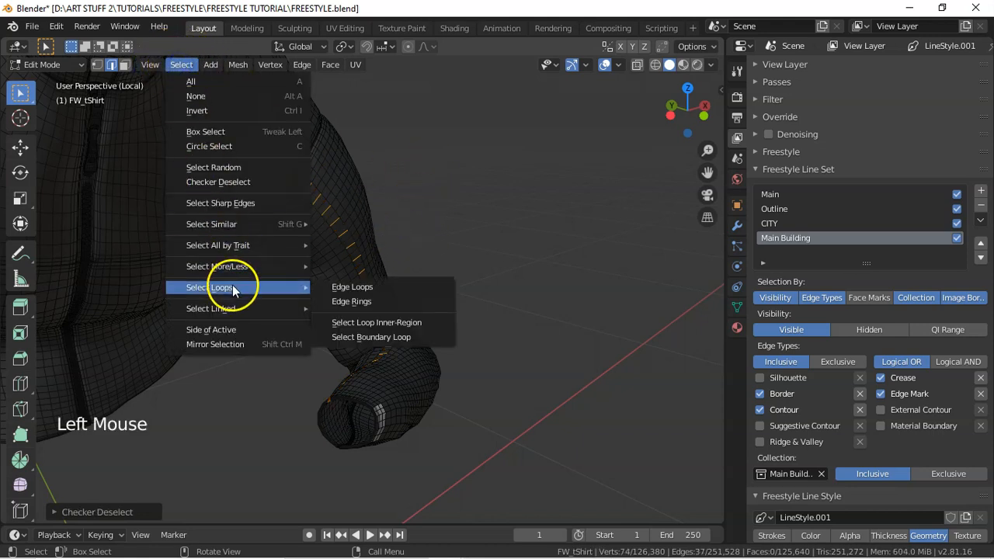
pyautogui.click(349, 287)
pyautogui.press('ctrl')
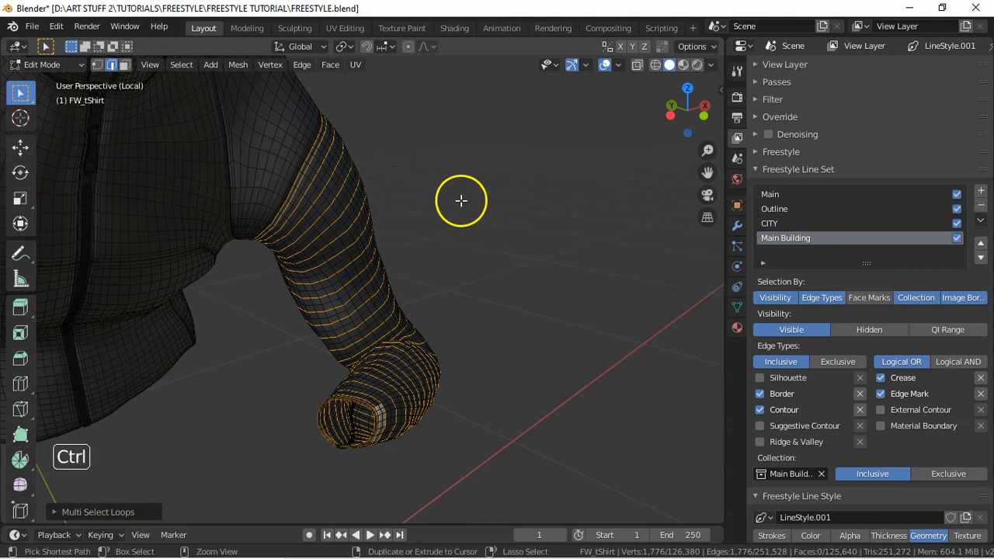
pyautogui.hotkey('ctrl', 'e')
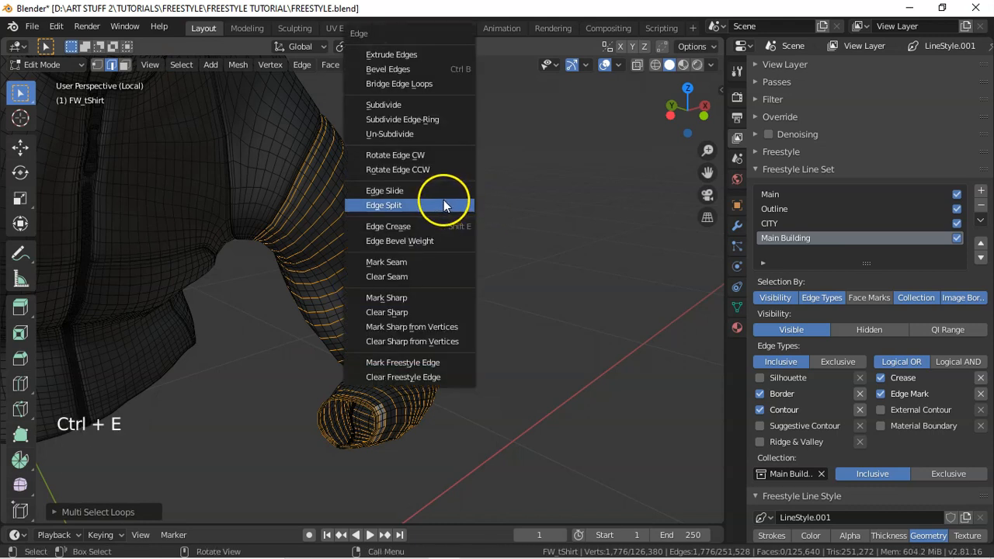
pyautogui.click(420, 361)
pyautogui.press('KP_0')
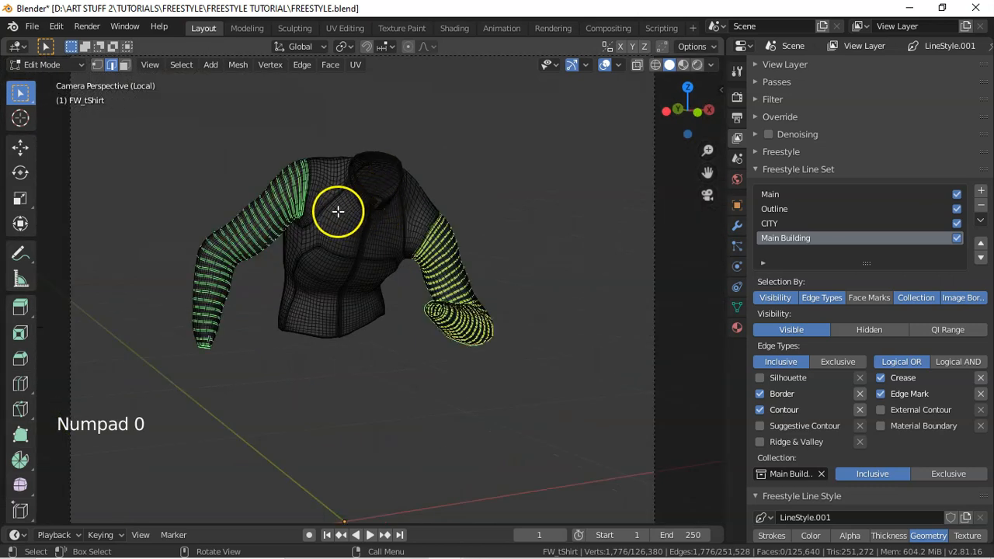
pyautogui.press('a')
pyautogui.press('a')
pyautogui.press('a')
# - Select the linked torso mesh of the shirt, frame the view on it and clear the selection
pyautogui.press('l')
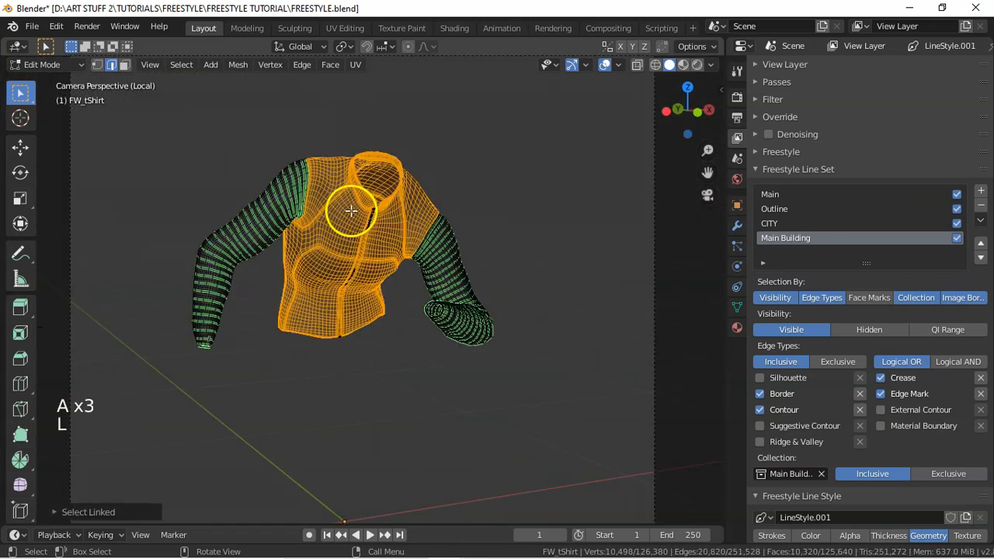
pyautogui.press('KP_Decimal')
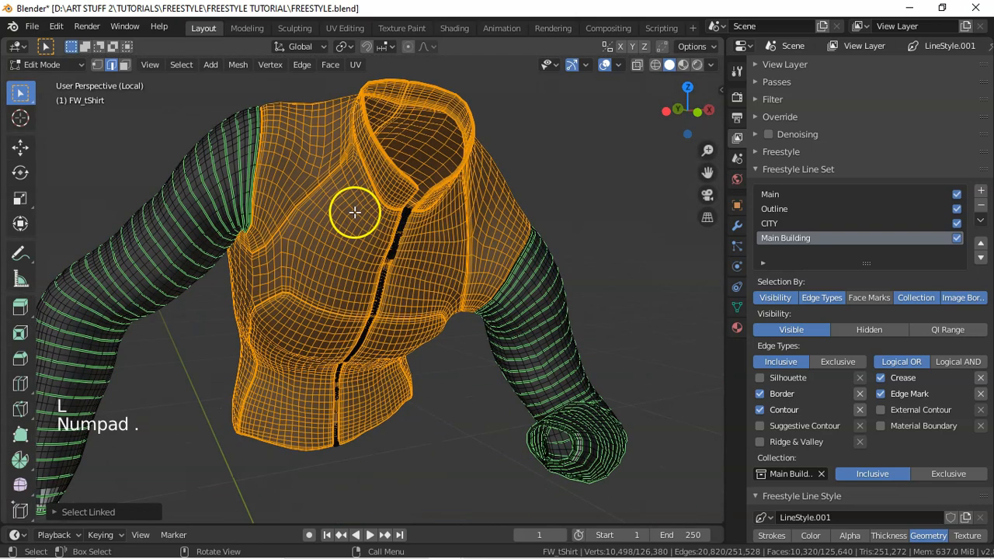
pyautogui.moveTo(373, 229); pyautogui.dragTo(378, 177, button='middle')
pyautogui.press('a')
pyautogui.press('a')
pyautogui.press('a')
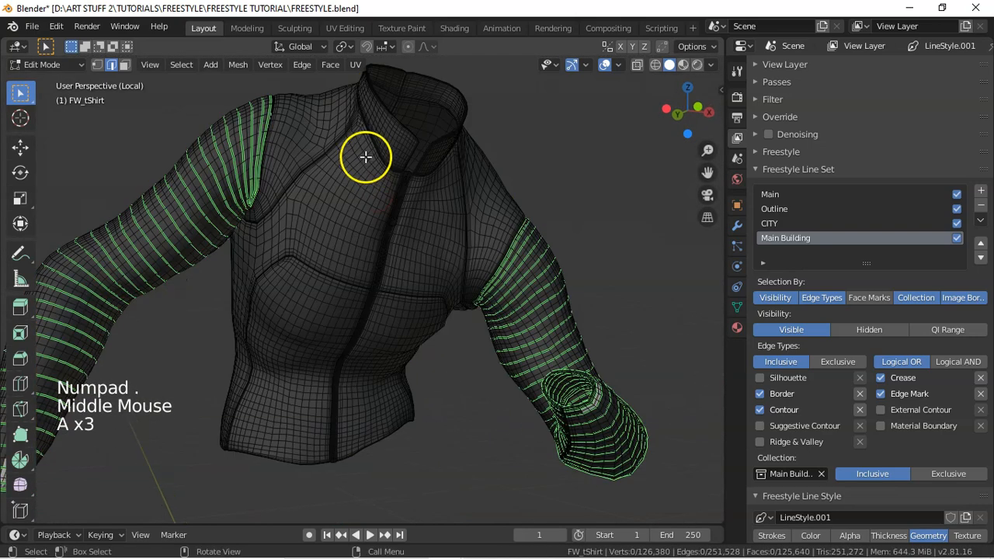
# - Select the edge ring running down the right front of the torso from the collar to the hem
pyautogui.click(349, 159)
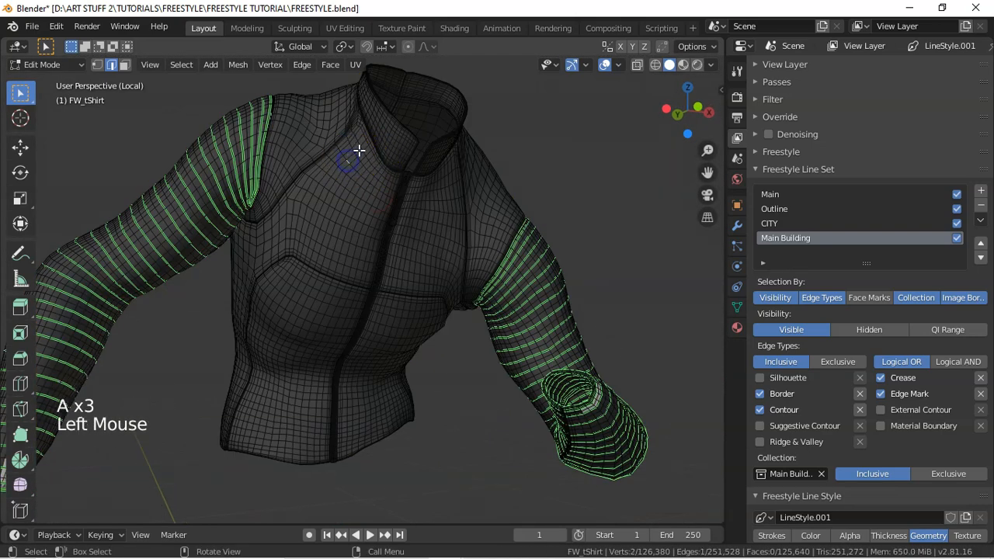
pyautogui.click(192, 68)
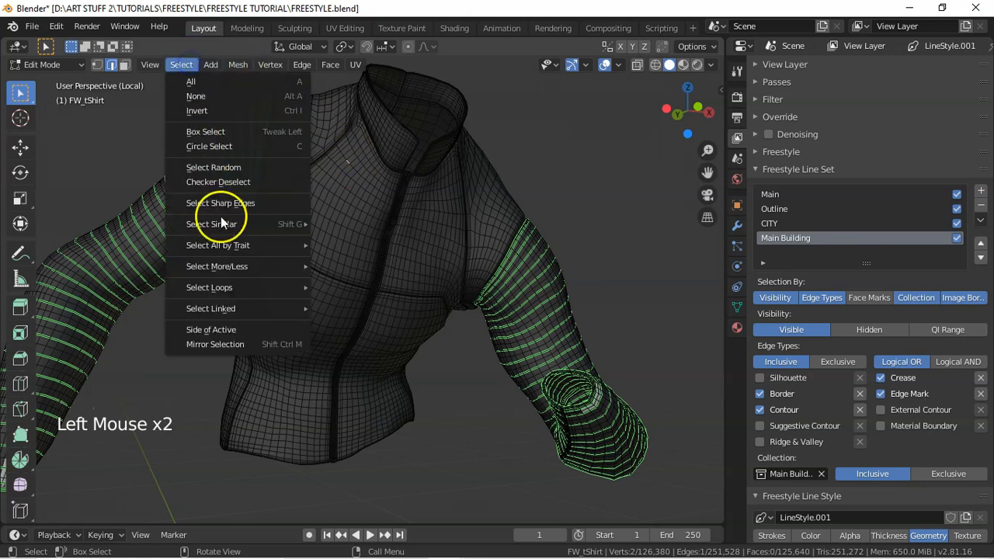
pyautogui.moveTo(222, 288)
pyautogui.click(359, 303)
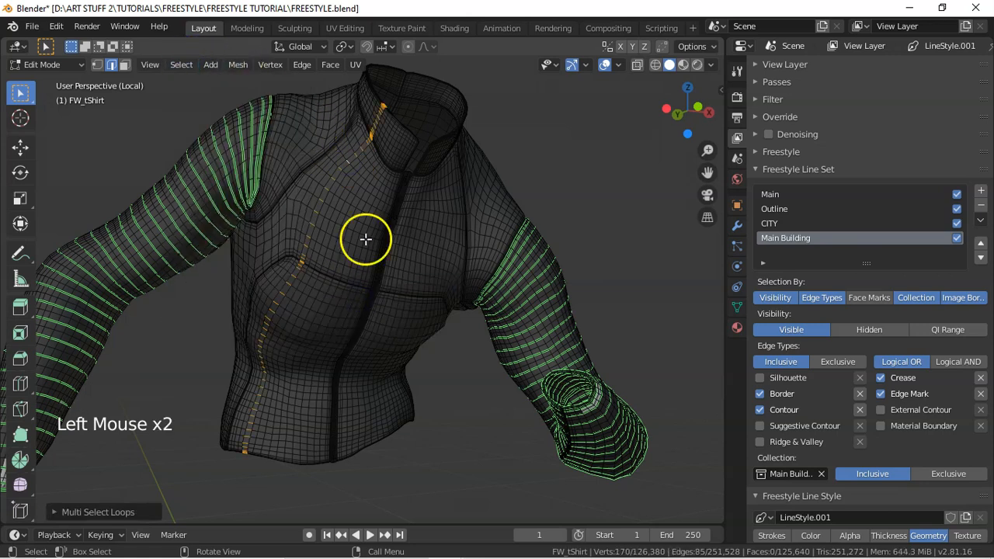
pyautogui.moveTo(451, 191); pyautogui.dragTo(458, 191, button='middle')
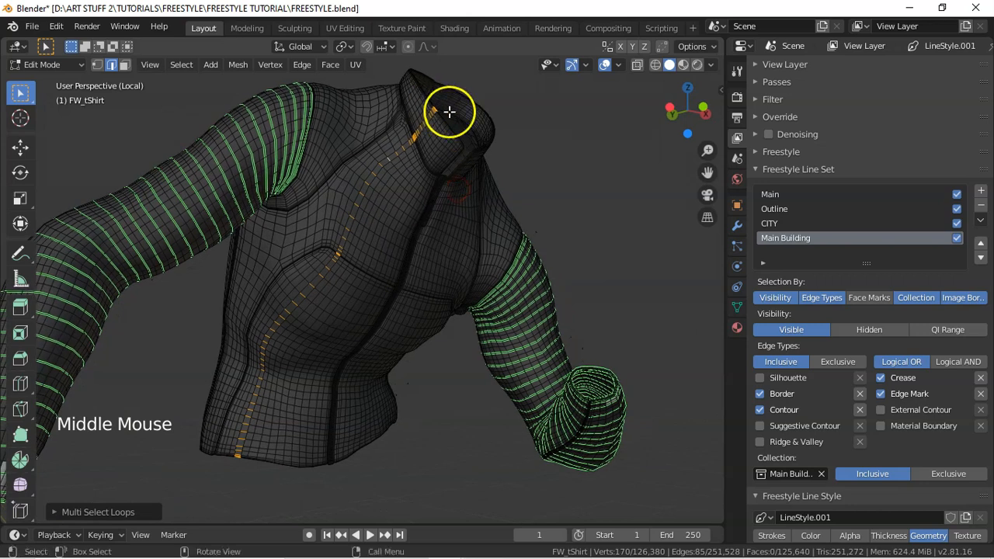
# - In wireframe shading, box-deselect the ring's edges on the collar and return to solid shading
pyautogui.press('z')
pyautogui.press('z')
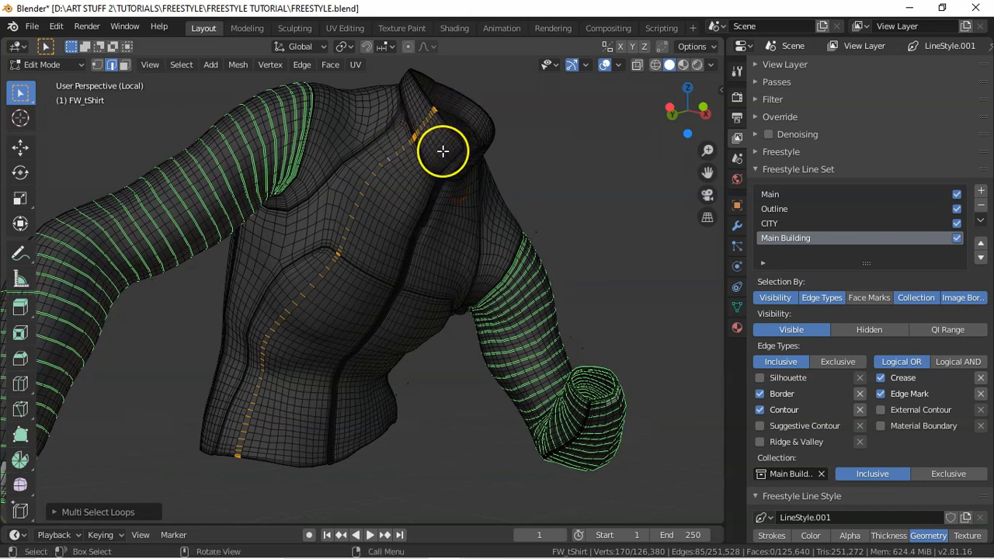
pyautogui.click(268, 159)
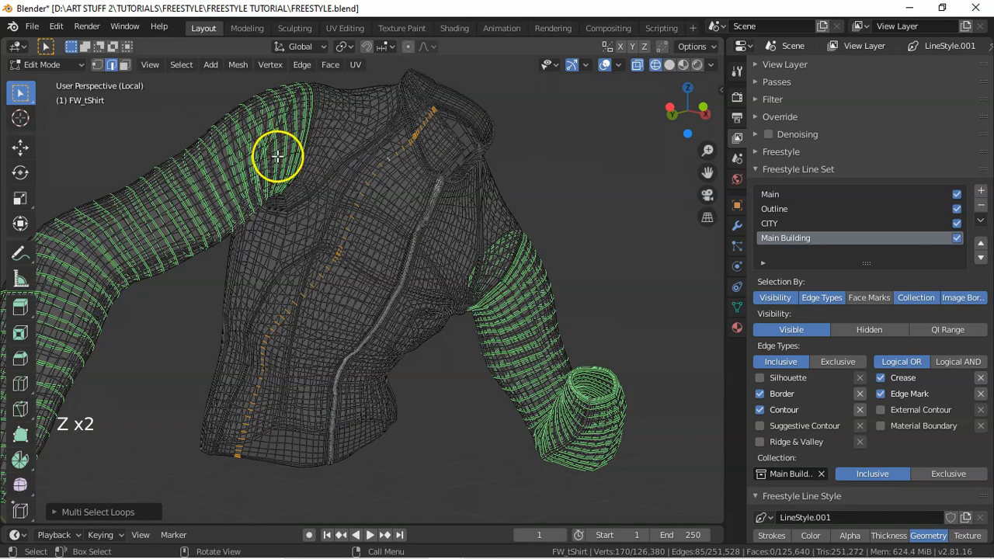
pyautogui.press('b')
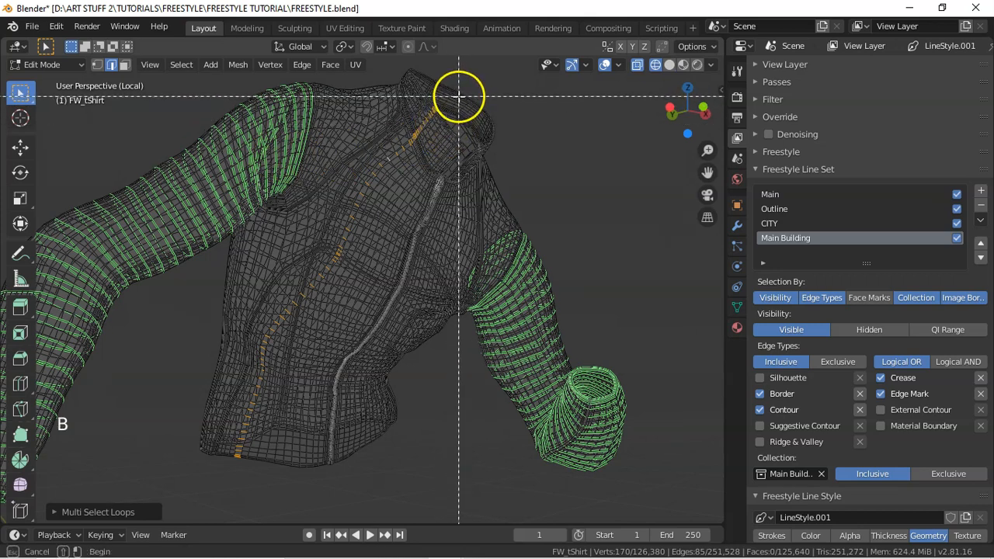
pyautogui.press('shift')
pyautogui.moveTo(459, 94); pyautogui.dragTo(411, 159)
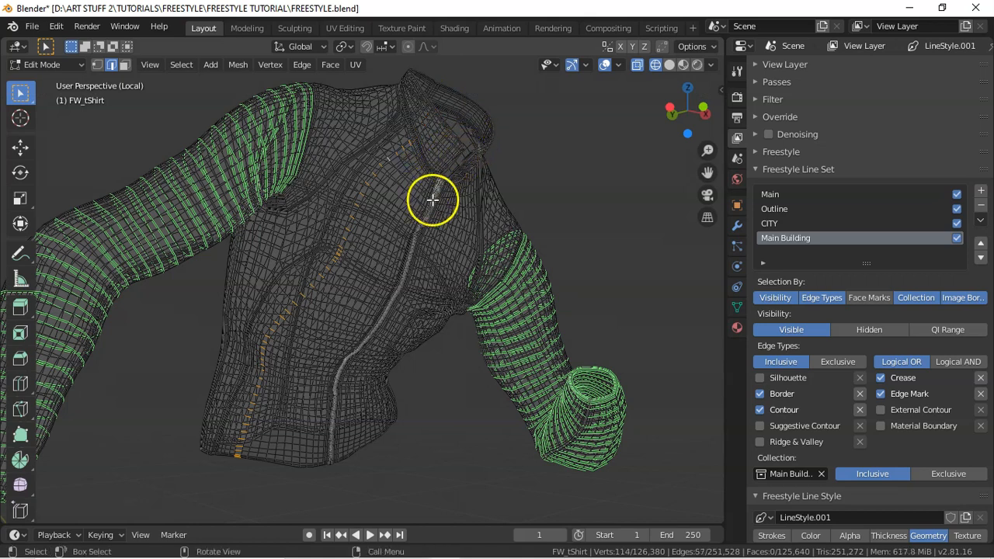
pyautogui.press('z')
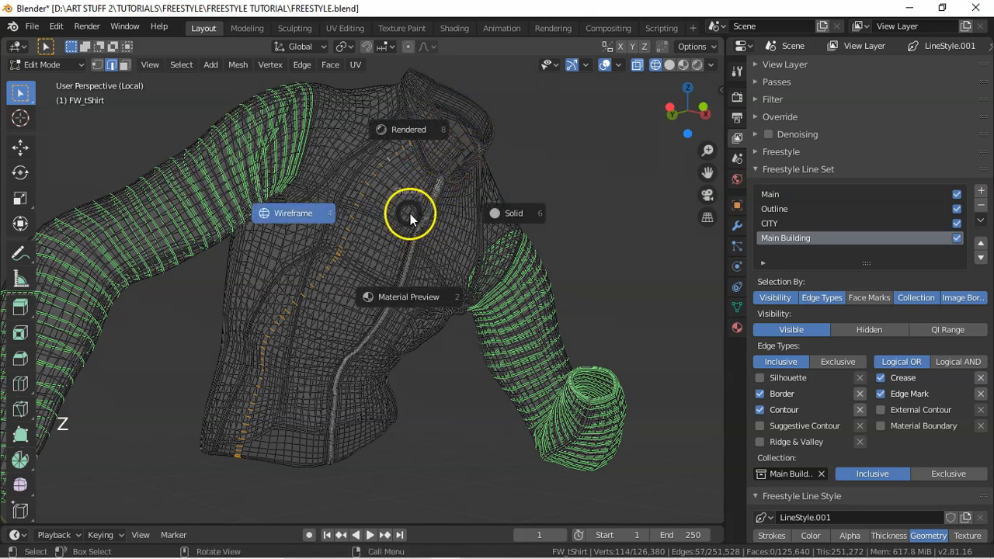
pyautogui.click(512, 213)
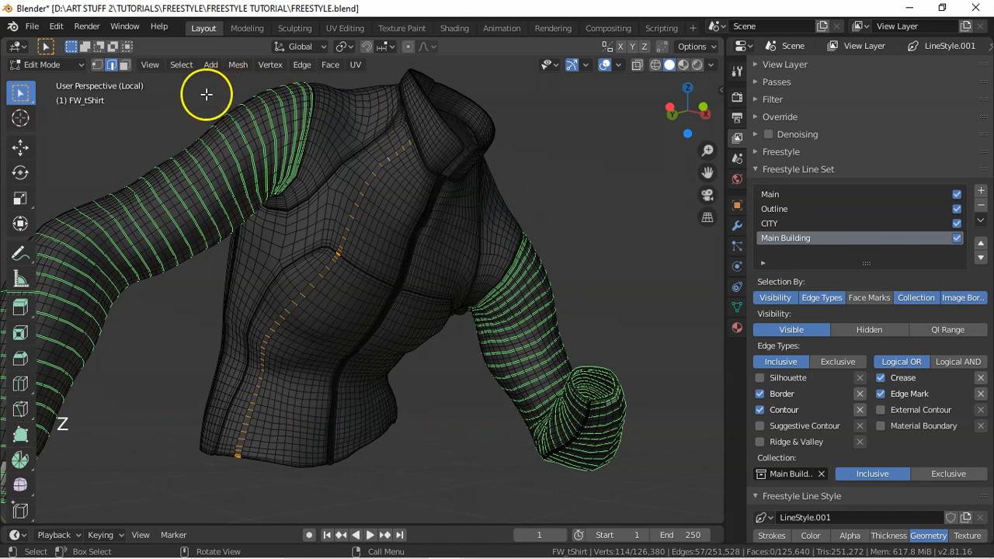
# - Thin the torso edge ring with Checker Deselect and extend the remaining edges to full edge loops around the torso
pyautogui.click(181, 64)
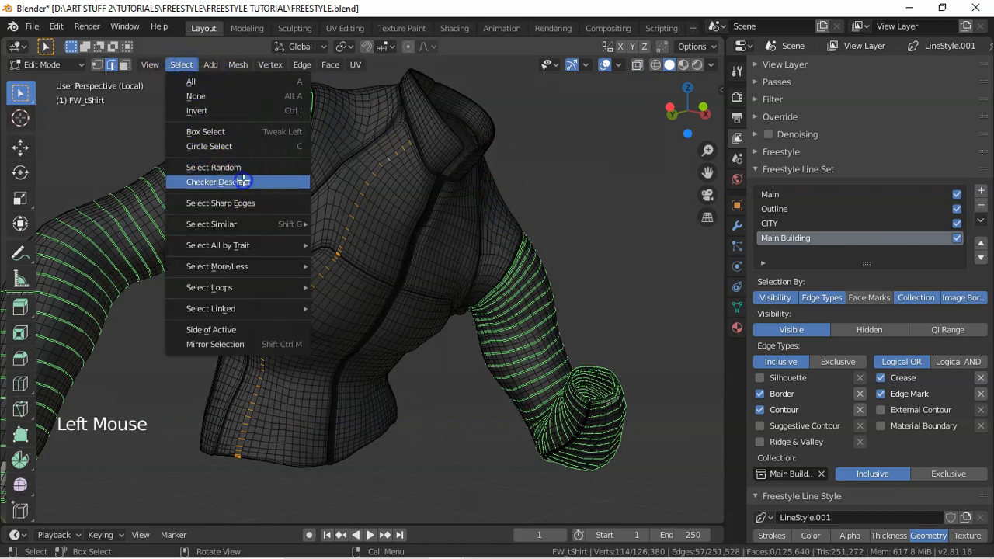
pyautogui.click(240, 182)
pyautogui.click(189, 67)
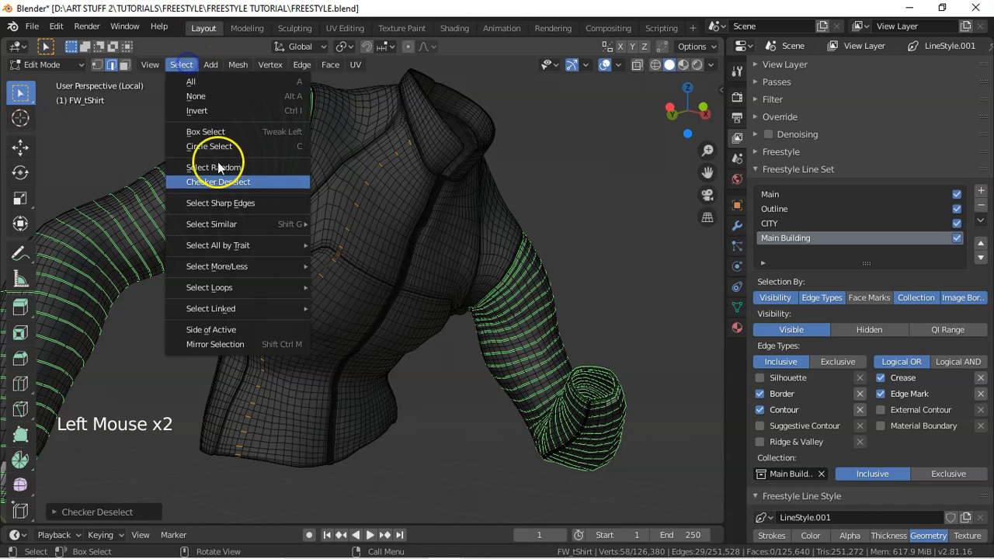
pyautogui.moveTo(222, 288)
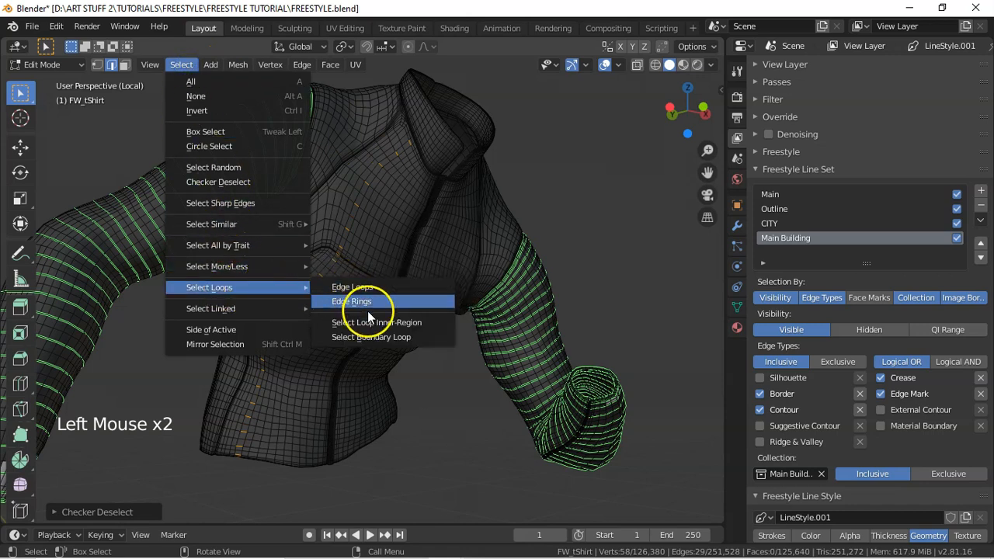
pyautogui.click(371, 287)
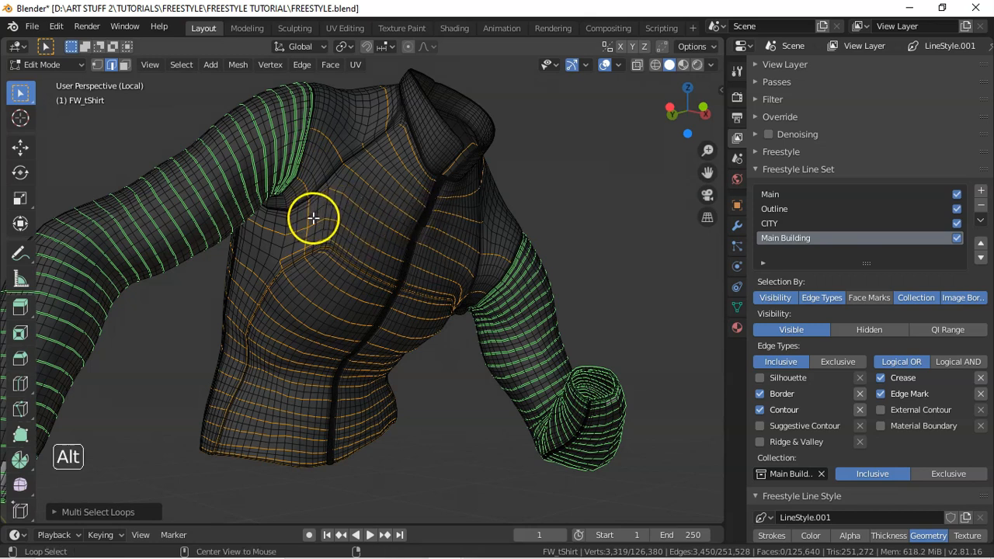
# - Deselect the closely spaced edge loops along the seam crossing the chest, keeping the other torso loops selected
pyautogui.keyDown('alt'); pyautogui.keyDown('shift'); pyautogui.click(299, 250); pyautogui.keyUp('shift'); pyautogui.keyUp('alt')
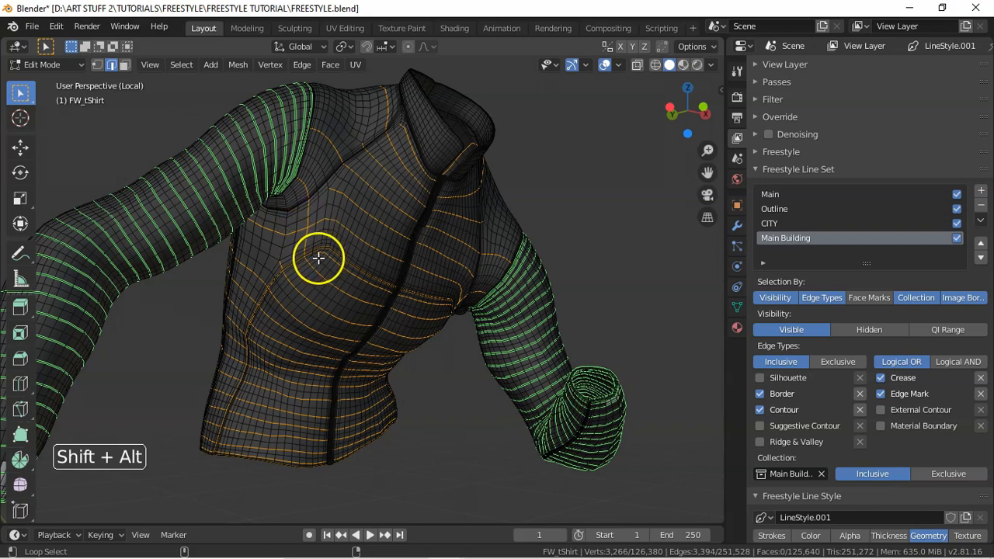
pyautogui.moveTo(708, 150)
pyautogui.mouseDown()
pyautogui.moveTo(708, 81)
pyautogui.moveTo(707, 151)
pyautogui.mouseUp()
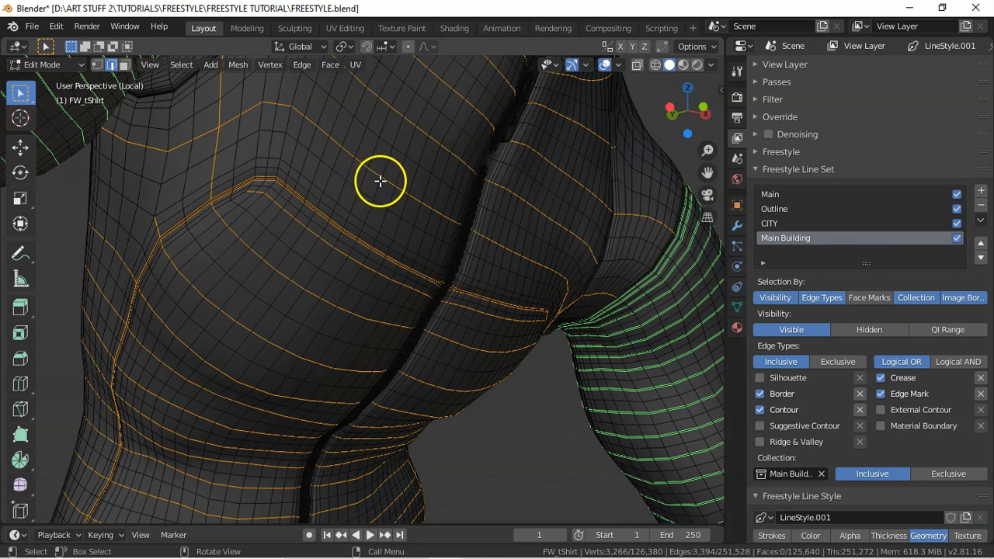
pyautogui.press('KP_5')
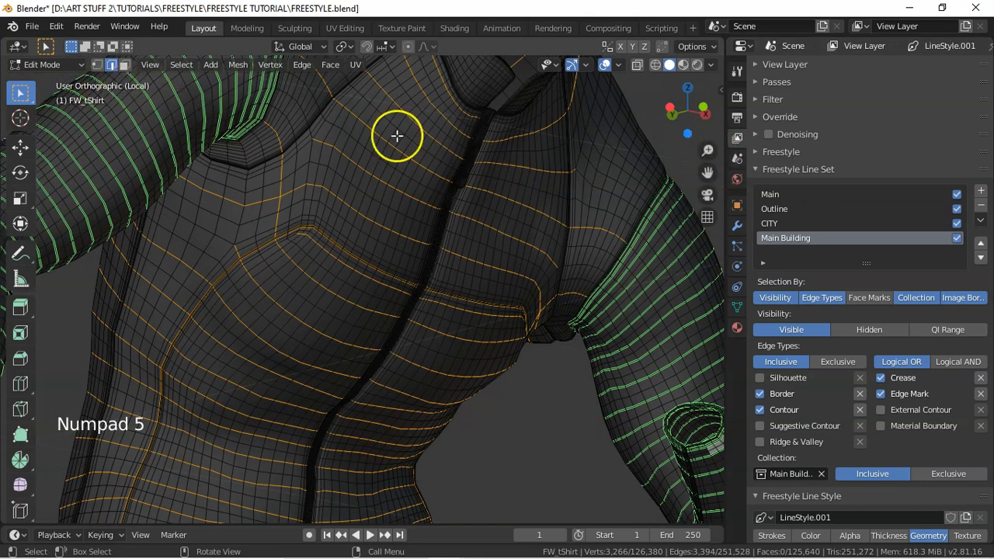
pyautogui.moveTo(704, 153); pyautogui.dragTo(704, 202)
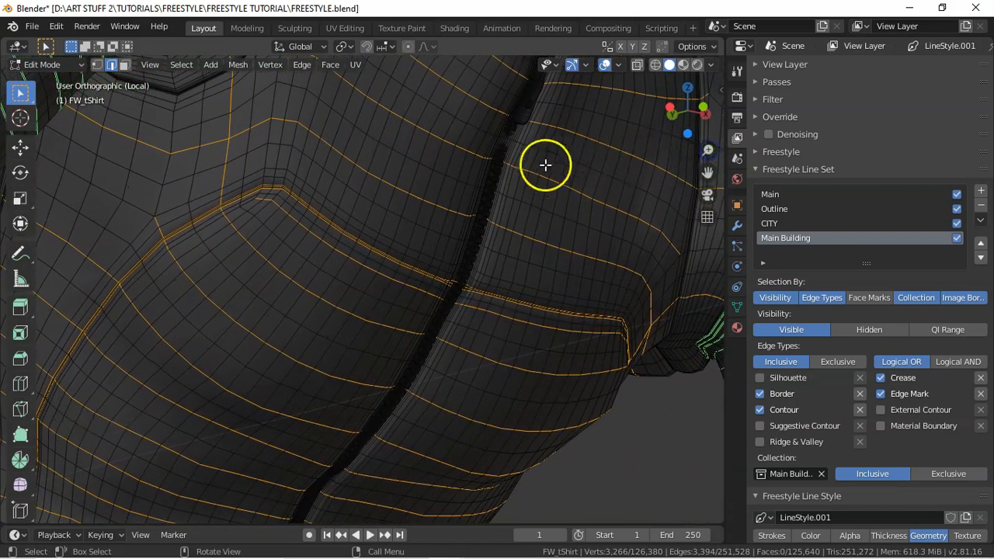
pyautogui.keyDown('alt'); pyautogui.keyDown('shift'); pyautogui.click(324, 216); pyautogui.keyUp('shift'); pyautogui.keyUp('alt')
pyautogui.keyDown('alt'); pyautogui.keyDown('shift'); pyautogui.click(325, 222); pyautogui.keyUp('shift'); pyautogui.keyUp('alt')
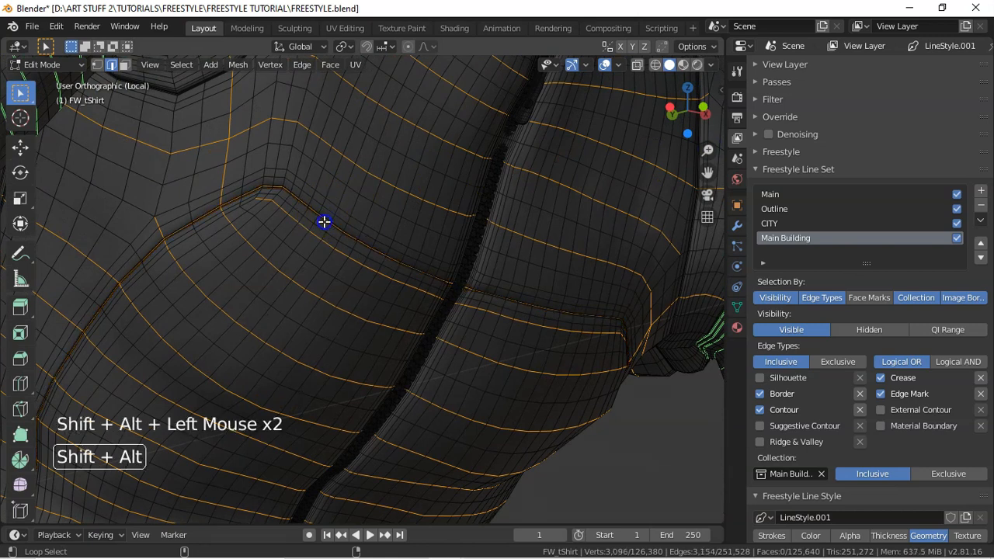
pyautogui.keyDown('alt'); pyautogui.keyDown('shift'); pyautogui.click(327, 219); pyautogui.keyUp('shift'); pyautogui.keyUp('alt')
pyautogui.keyDown('alt'); pyautogui.keyDown('shift'); pyautogui.click(327, 218); pyautogui.keyUp('shift'); pyautogui.keyUp('alt')
pyautogui.keyDown('alt'); pyautogui.keyDown('shift'); pyautogui.click(325, 219); pyautogui.keyUp('shift'); pyautogui.keyUp('alt')
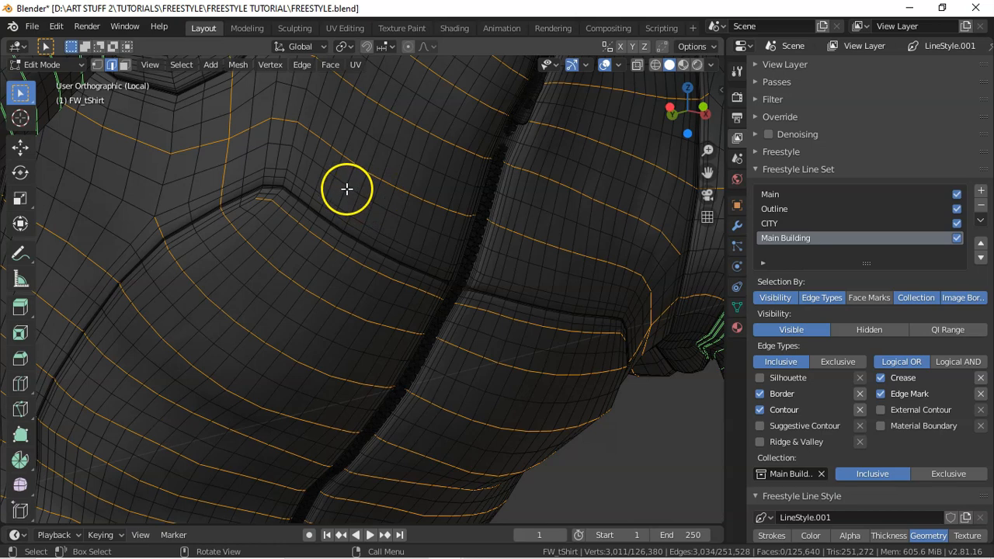
pyautogui.press('Home')
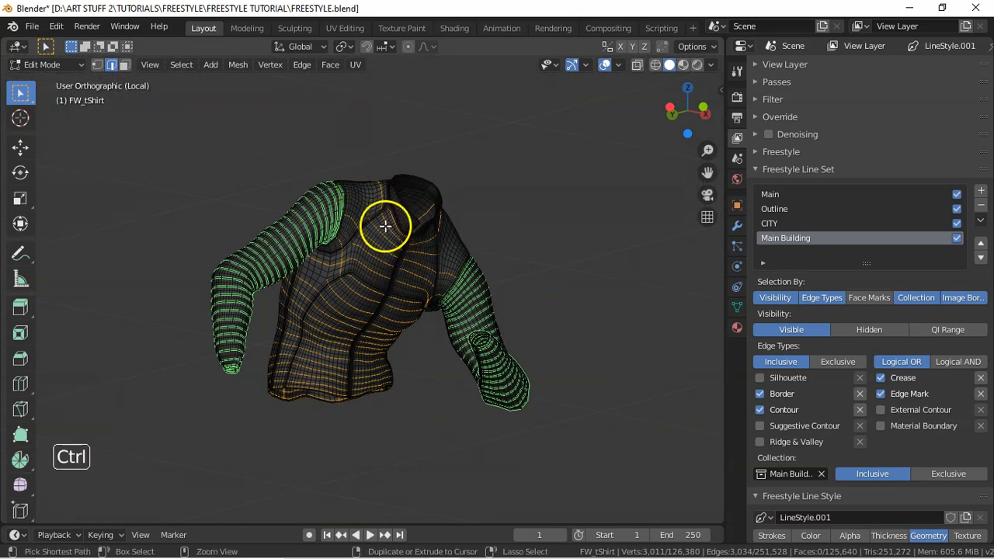
# - Mark the selected torso edge loops as Freestyle edges and clear the selection
pyautogui.hotkey('ctrl', 'e')
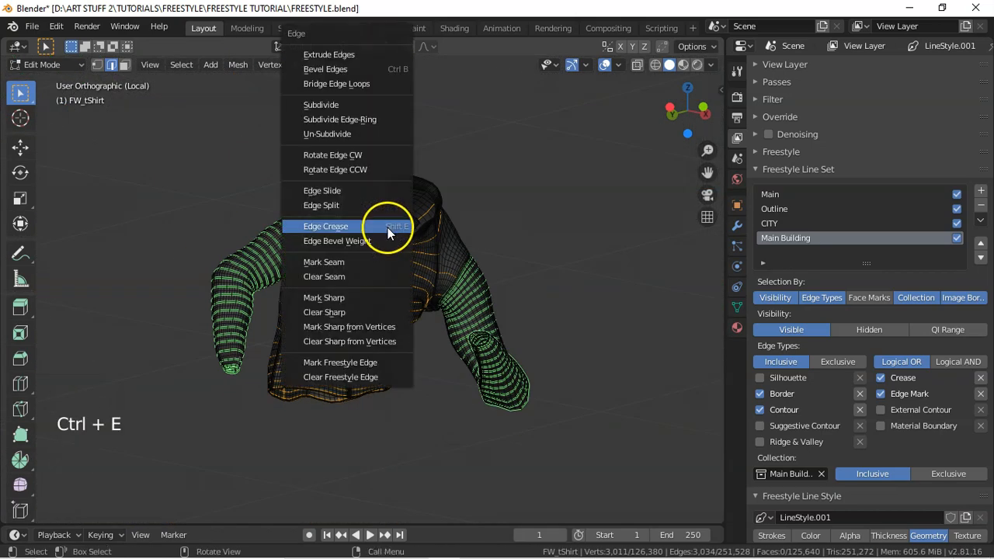
pyautogui.click(365, 362)
pyautogui.press('a')
pyautogui.press('a')
pyautogui.press('a')
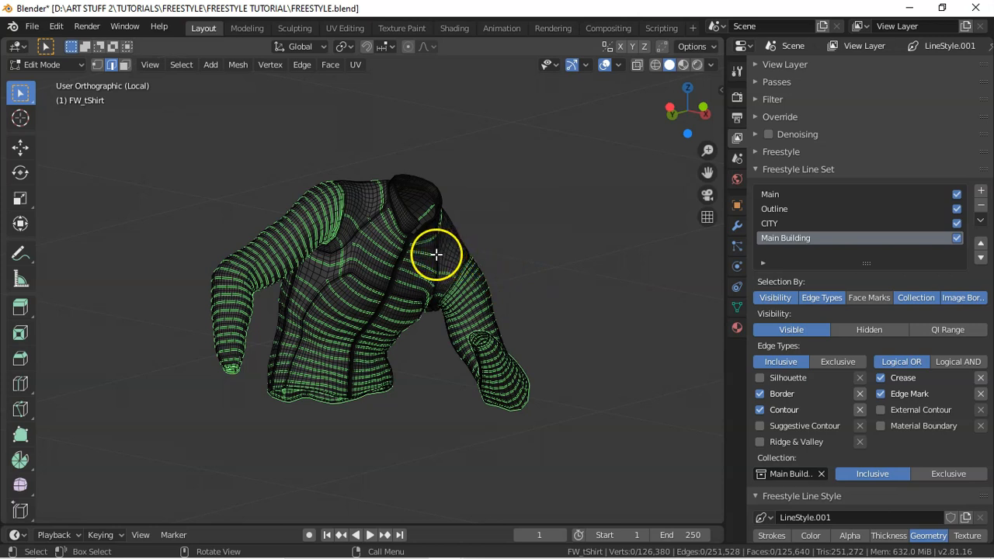
# - Reveal any hidden shirt geometry and clear the resulting selection
pyautogui.press('alt')
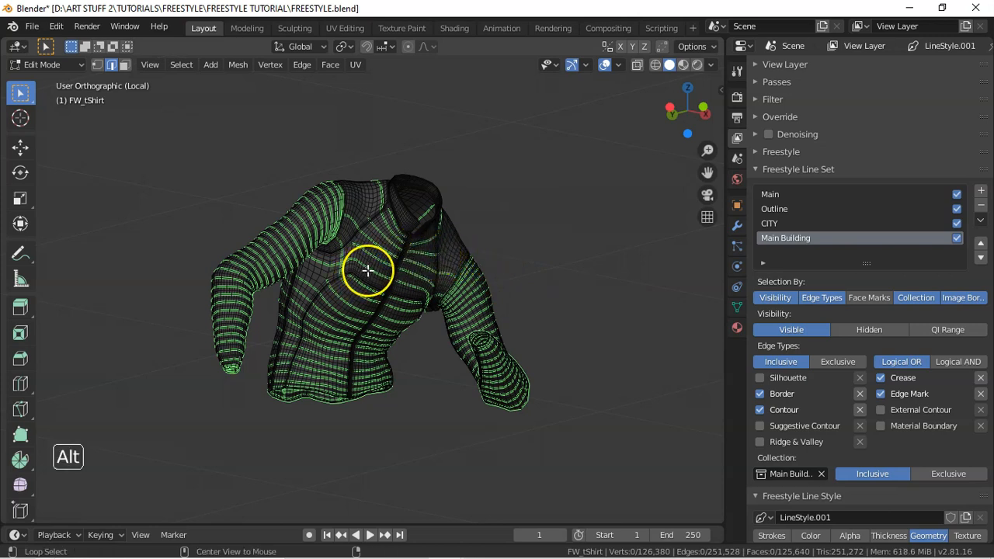
pyautogui.hotkey('alt', 'h')
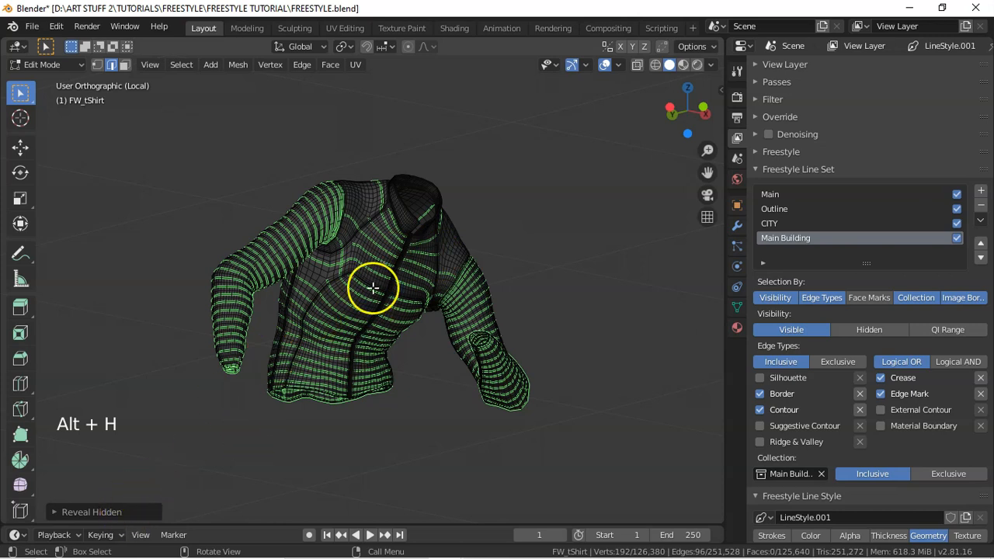
pyautogui.press('a')
pyautogui.press('a')
pyautogui.press('a')
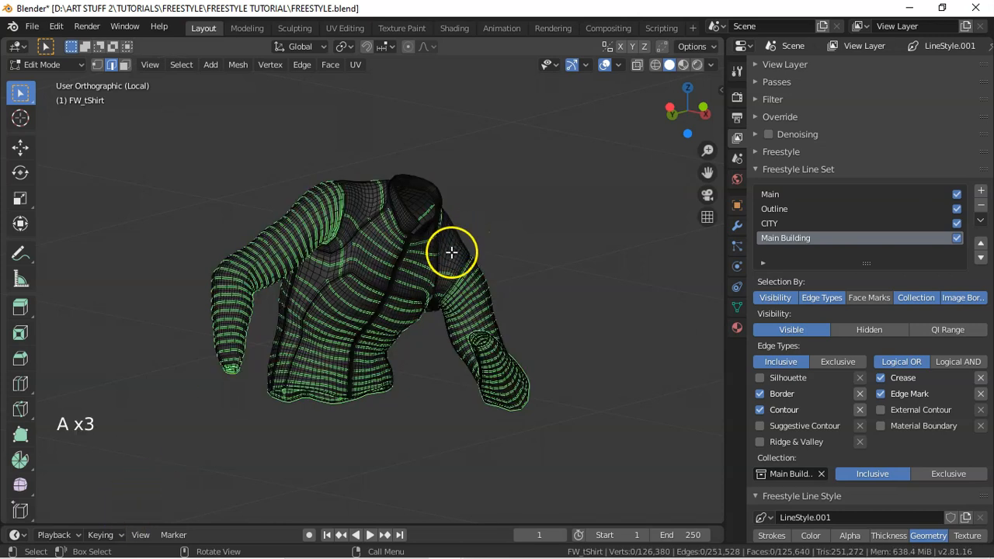
# - Select the entire shirt mesh, return to Object Mode and leave the isolated view for the full scene
pyautogui.press('l')
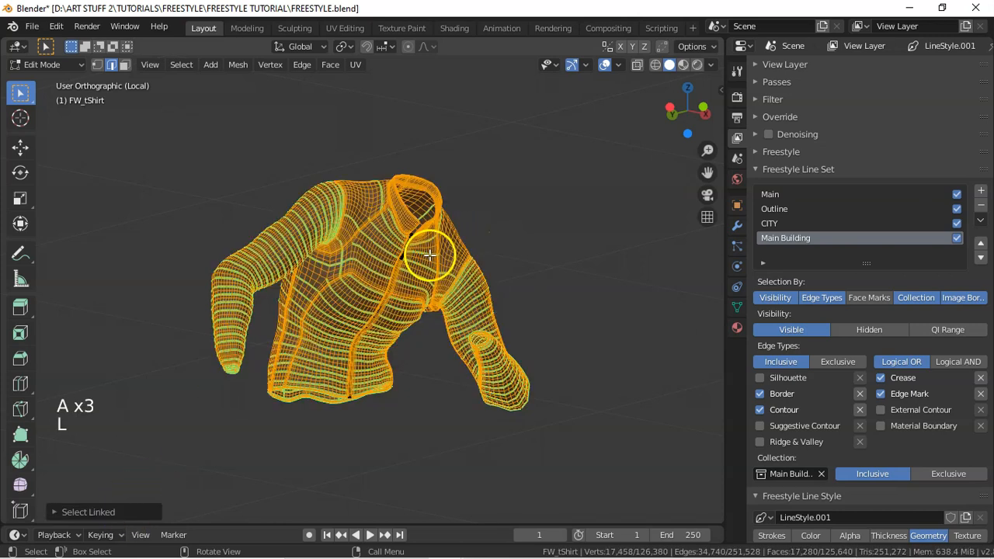
pyautogui.press('a')
pyautogui.press('a')
pyautogui.press('a')
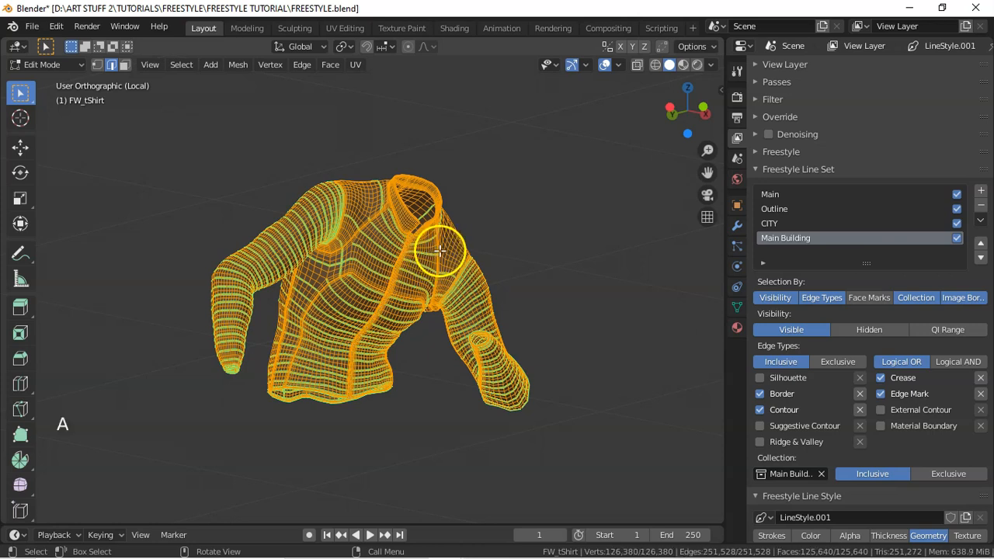
pyautogui.press('Tab')
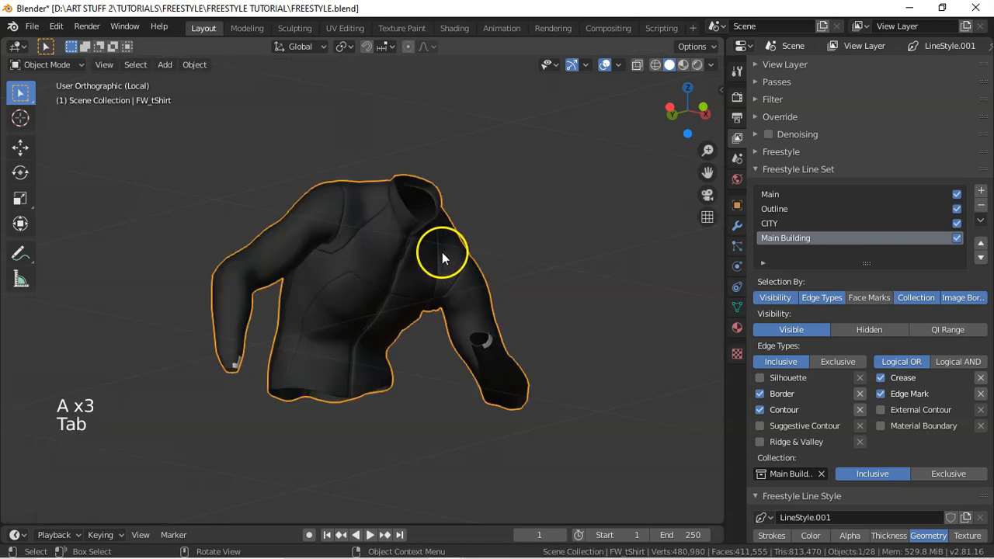
pyautogui.press('/')
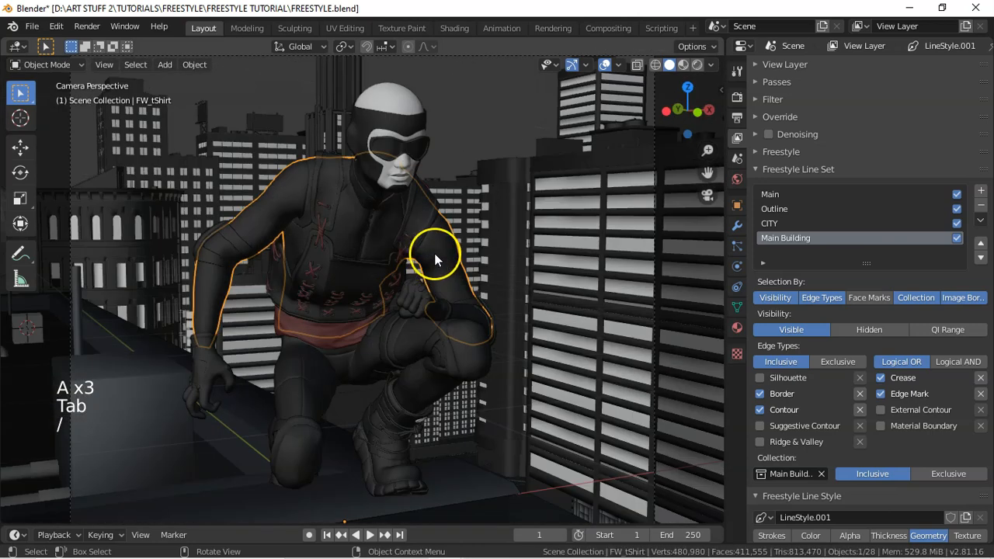
# - Open the character's pants in Edit Mode and isolate them in local view
pyautogui.click(313, 379)
pyautogui.press('Tab')
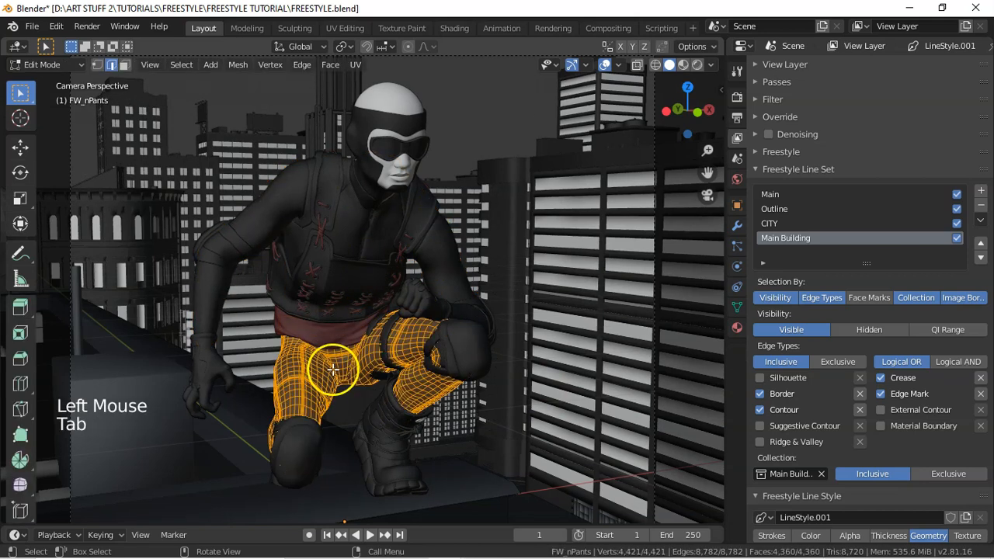
pyautogui.press('/')
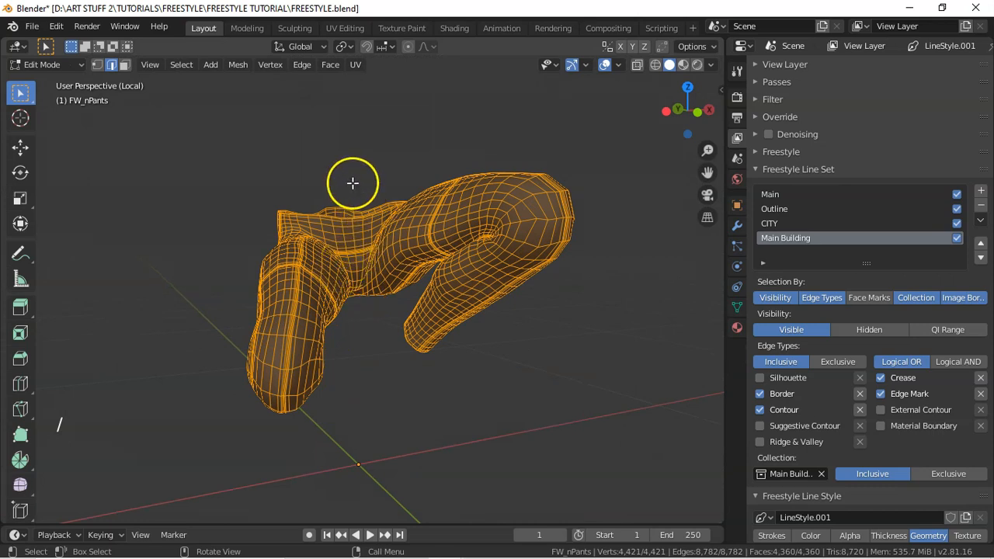
# - Subdivide the whole pants mesh once and clear the selection
pyautogui.hotkey('ctrl', 'e')
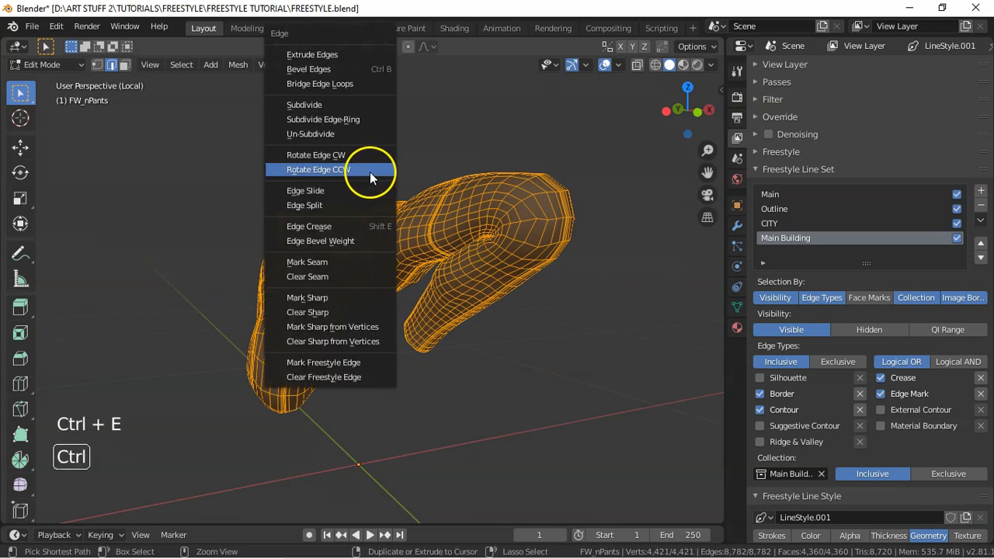
pyautogui.click(326, 107)
pyautogui.press('a')
pyautogui.press('a')
pyautogui.press('a')
# - Select the edge ring running down the length of the kneeling leg from one thigh edge
pyautogui.moveTo(314, 257); pyautogui.dragTo(275, 266, button='middle')
pyautogui.click(280, 261)
pyautogui.click(173, 65)
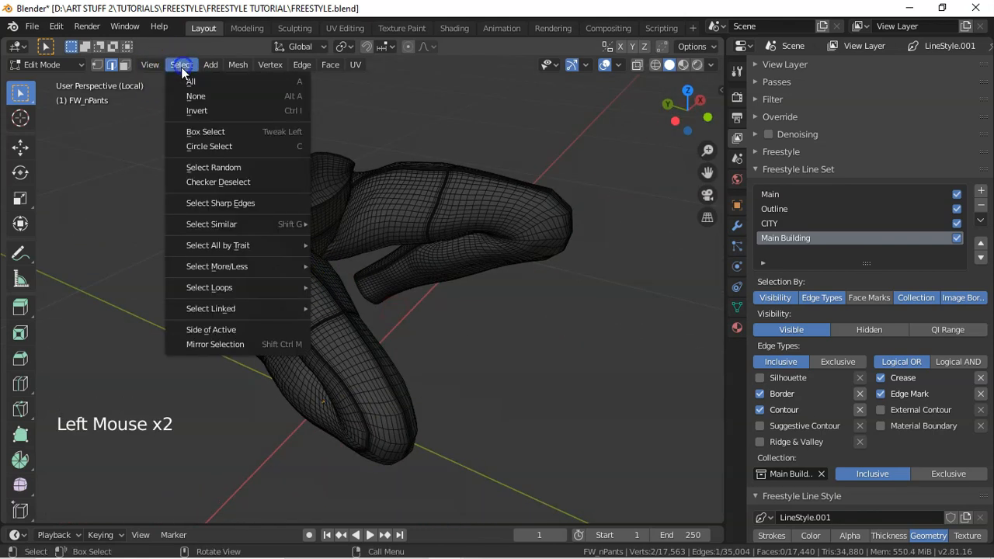
pyautogui.moveTo(241, 289)
pyautogui.click(391, 298)
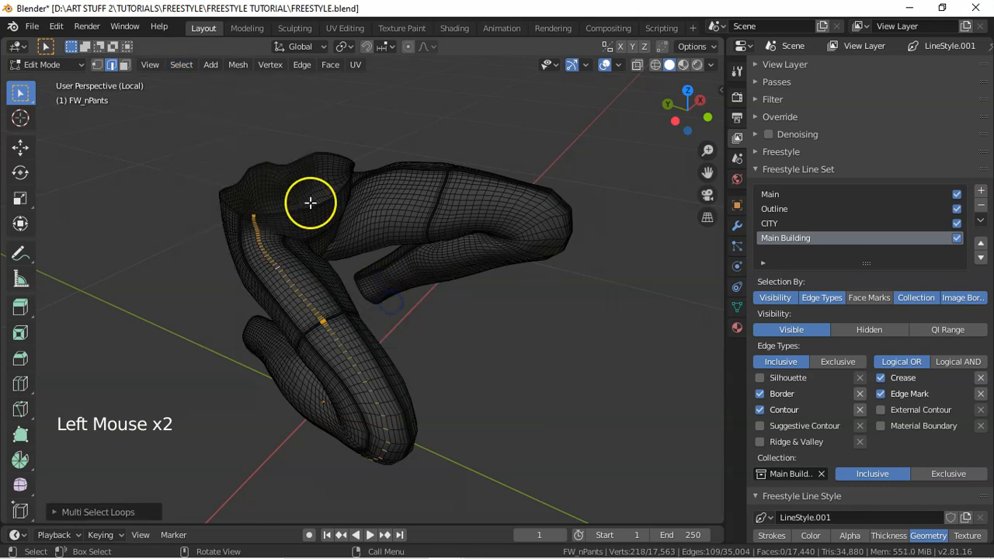
# - Thin the kneeling leg's edge ring with Checker Deselect and extend the remaining edges to full edge loops
pyautogui.click(185, 64)
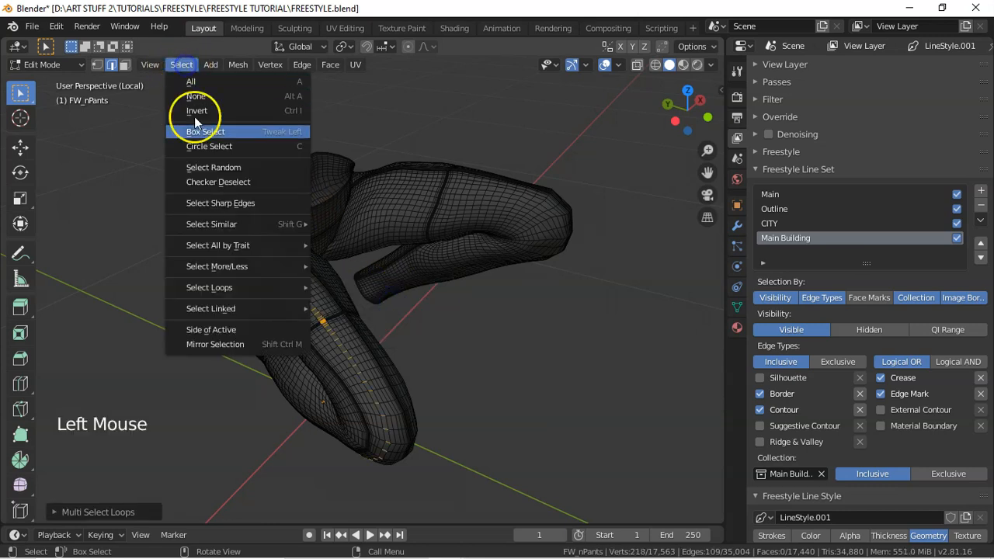
pyautogui.click(227, 184)
pyautogui.click(184, 66)
pyautogui.moveTo(241, 286)
pyautogui.click(364, 285)
pyautogui.moveTo(399, 244); pyautogui.dragTo(364, 210, button='middle')
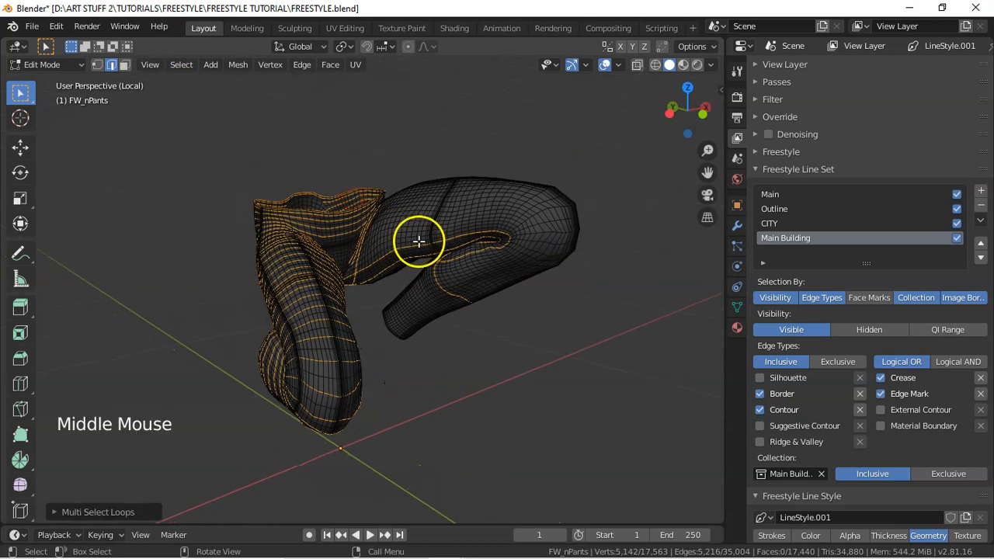
# - Deselect the stray loop running along the raised leg and mark the remaining selected loops as Freestyle edges
pyautogui.moveTo(708, 149); pyautogui.dragTo(712, 140)
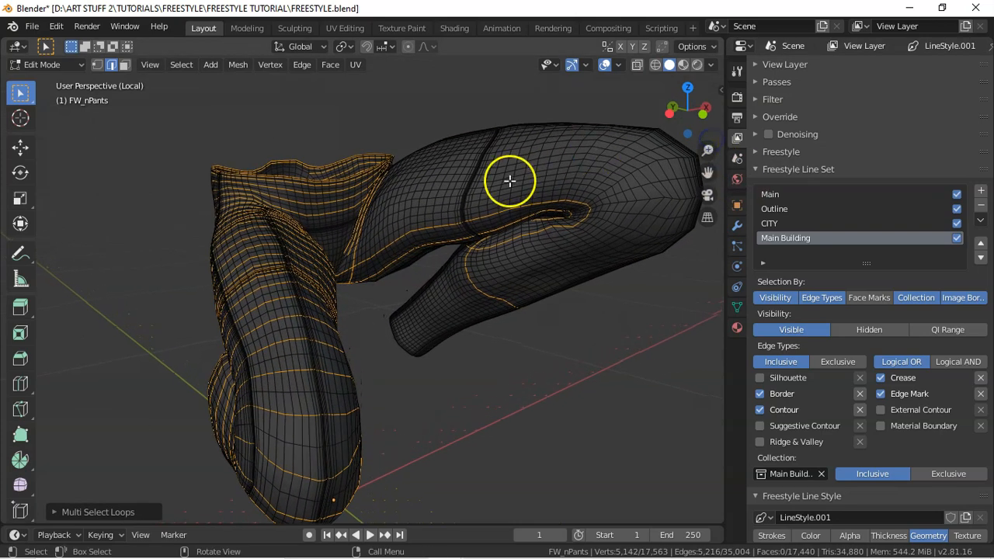
pyautogui.keyDown('alt'); pyautogui.keyDown('shift'); pyautogui.click(439, 226); pyautogui.keyUp('shift'); pyautogui.keyUp('alt')
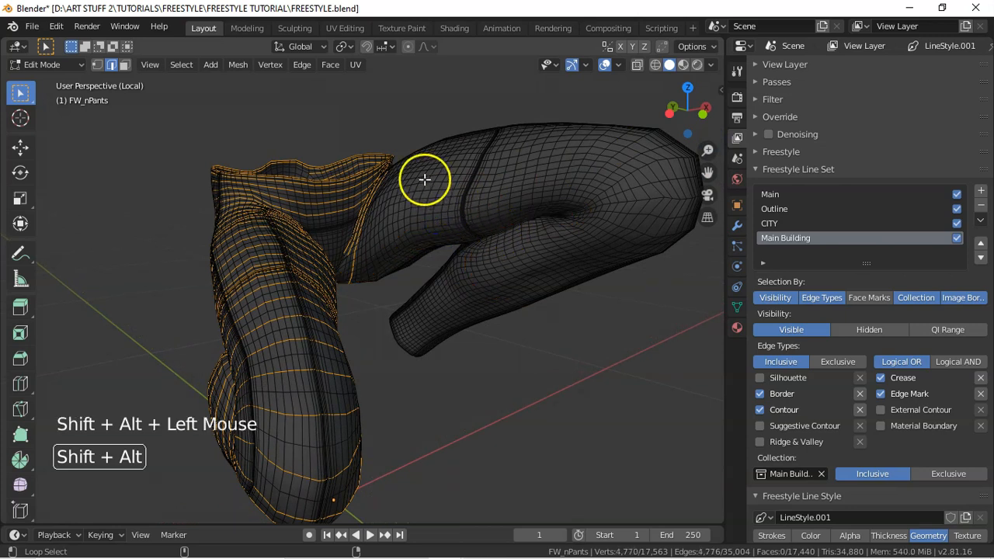
pyautogui.hotkey('ctrl', 'e')
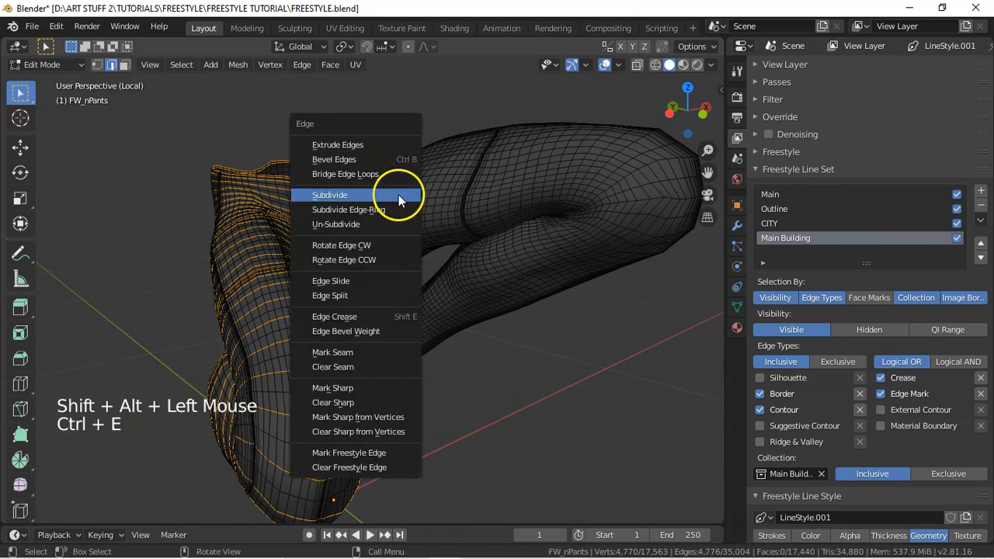
pyautogui.click(365, 453)
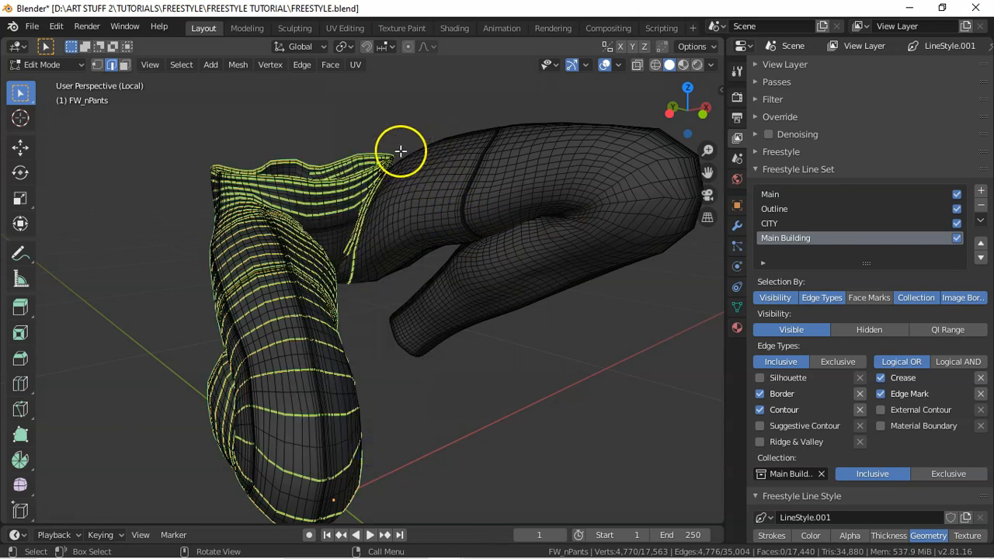
# - Select the edge ring running from the raised leg's thigh over the knee to the cuff
pyautogui.click(439, 177)
pyautogui.click(184, 65)
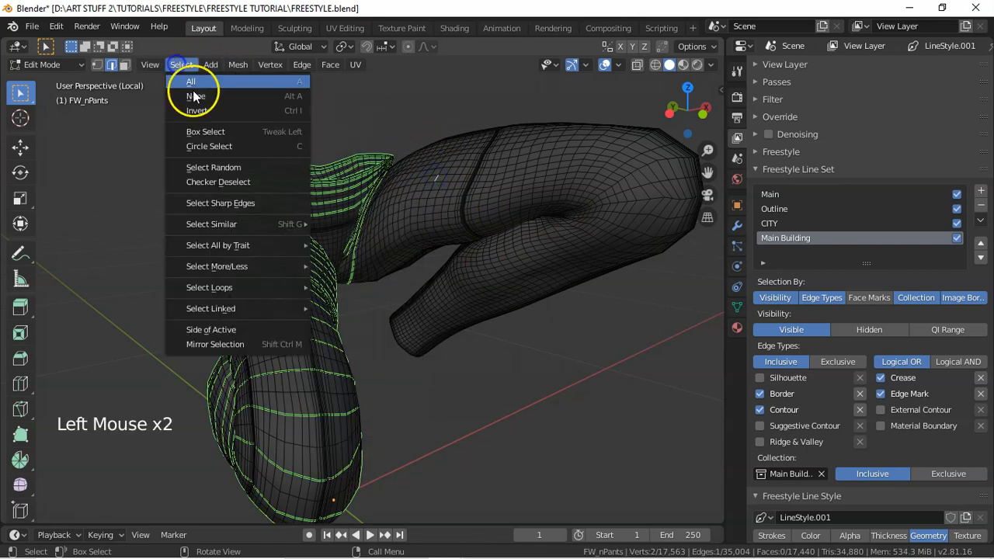
pyautogui.moveTo(225, 289)
pyautogui.click(378, 304)
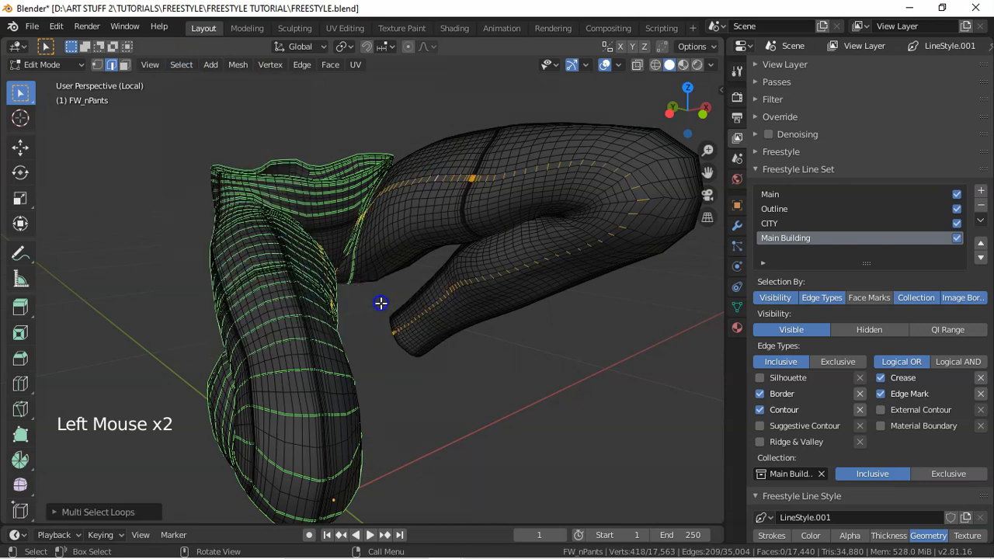
# - Thin the raised leg's edge ring with Checker Deselect and extend the remaining edges to full edge loops
pyautogui.click(183, 65)
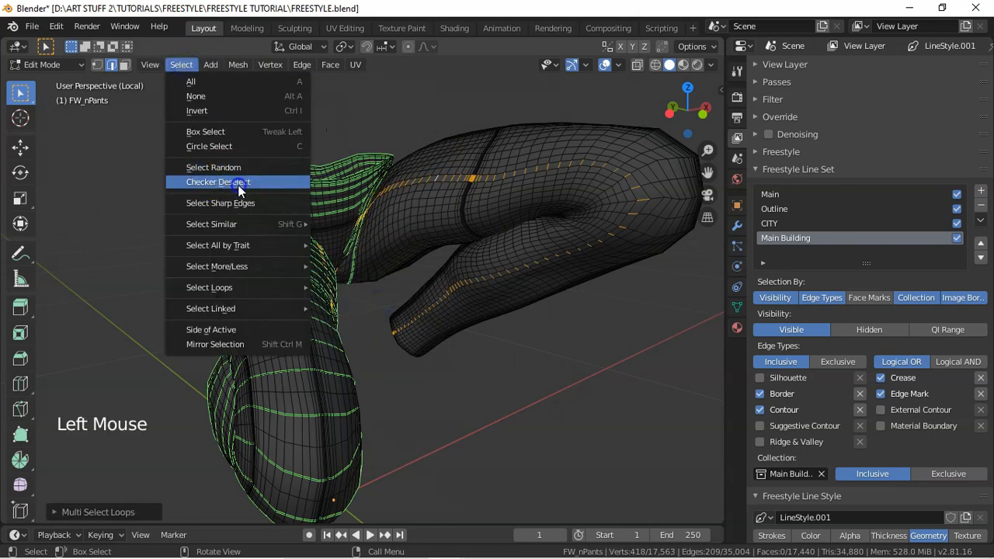
pyautogui.click(233, 181)
pyautogui.click(184, 66)
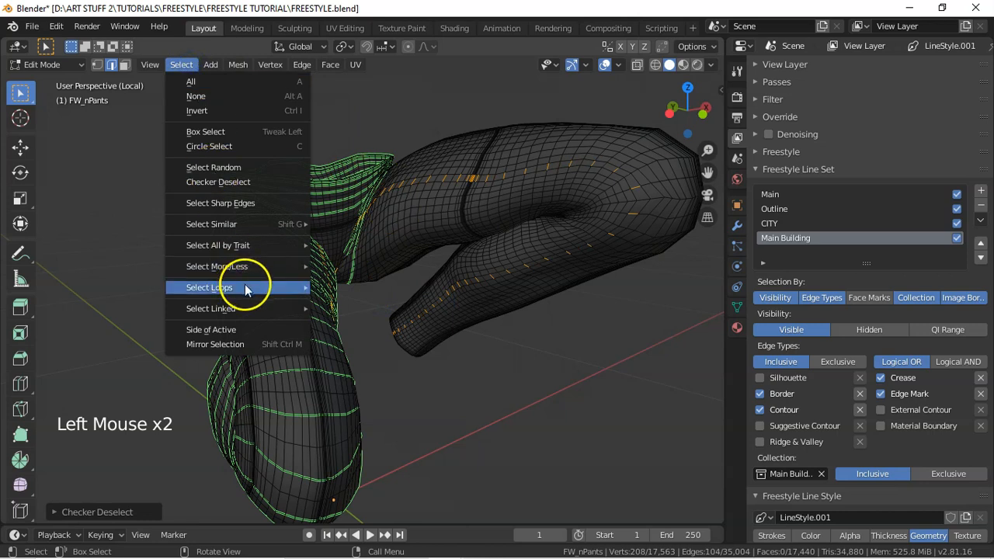
pyautogui.moveTo(244, 285)
pyautogui.click(377, 287)
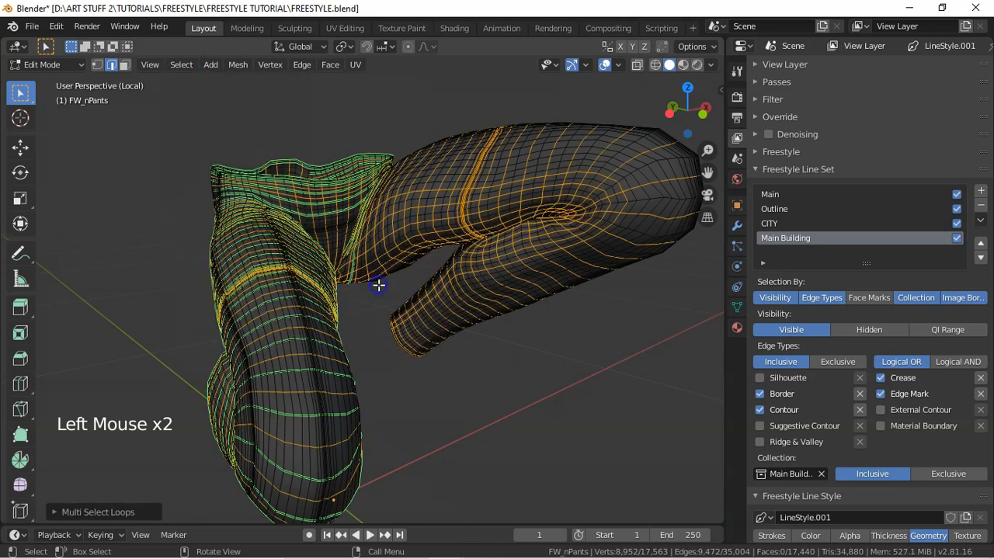
# - Deselect the lengthwise edge loops along the raised leg, keeping the loops that wrap around it
pyautogui.keyDown('alt'); pyautogui.keyDown('shift'); pyautogui.click(436, 189); pyautogui.keyUp('shift'); pyautogui.keyUp('alt')
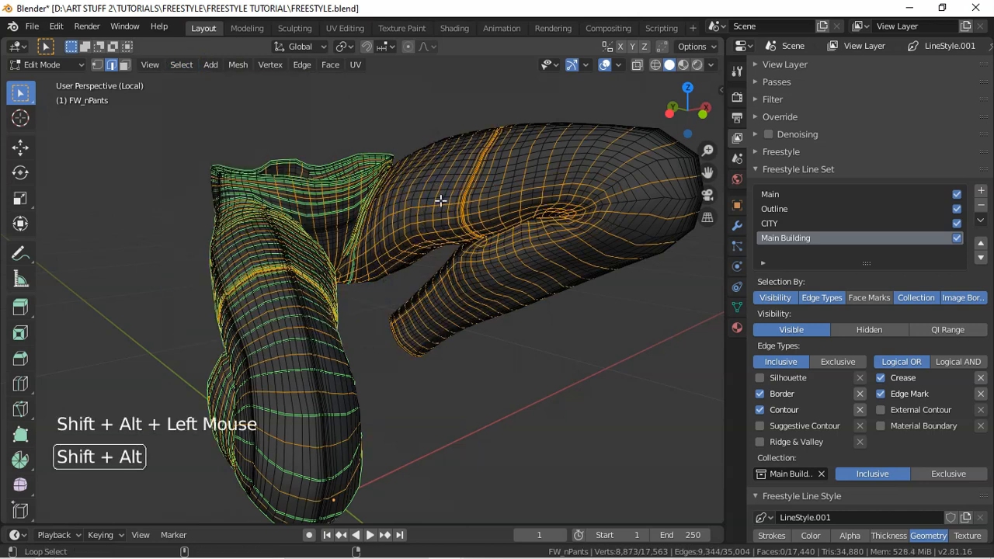
pyautogui.keyDown('alt'); pyautogui.keyDown('shift'); pyautogui.click(439, 204); pyautogui.keyUp('shift'); pyautogui.keyUp('alt')
pyautogui.keyDown('alt'); pyautogui.keyDown('shift'); pyautogui.click(432, 226); pyautogui.keyUp('shift'); pyautogui.keyUp('alt')
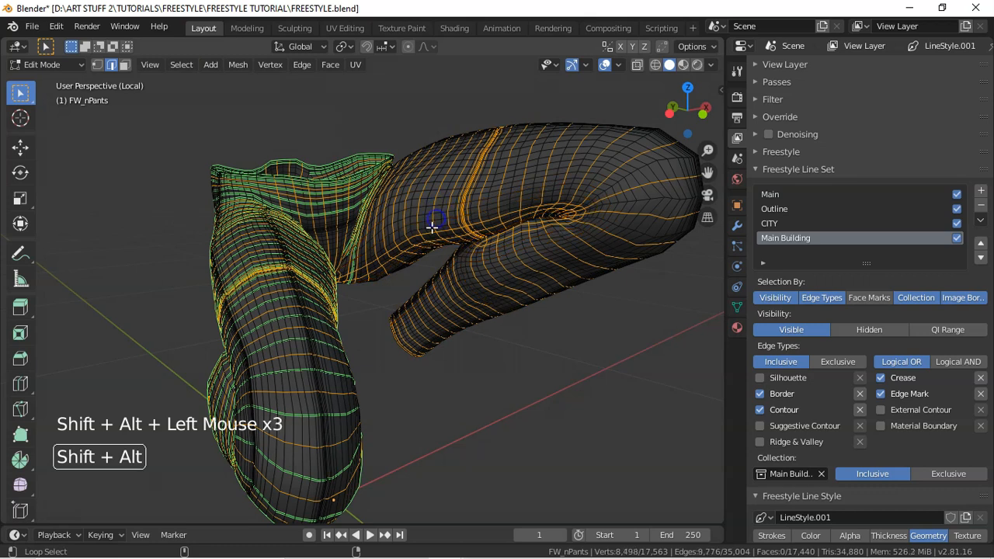
pyautogui.keyDown('alt'); pyautogui.keyDown('shift'); pyautogui.click(430, 232); pyautogui.keyUp('shift'); pyautogui.keyUp('alt')
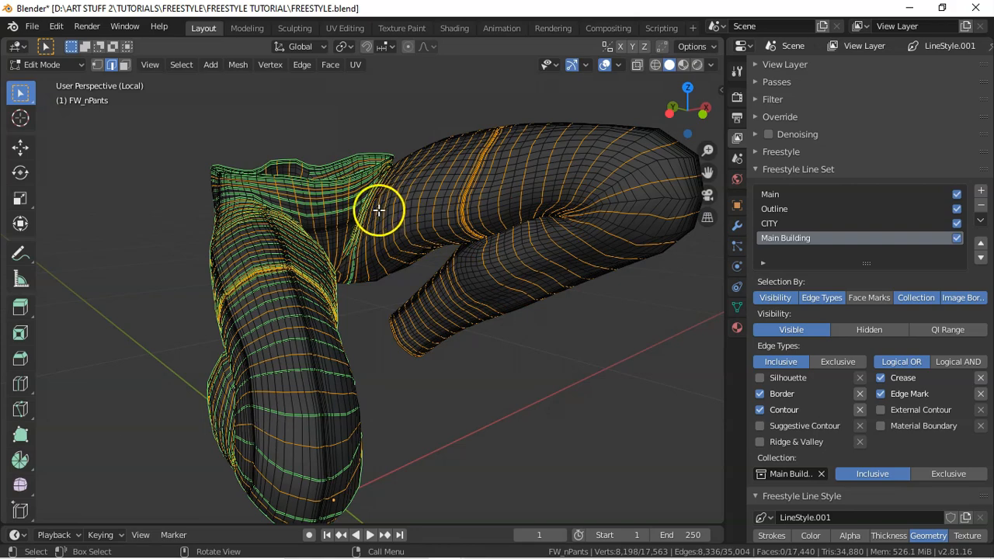
# - Deselect the edge loops running down the front of the pants through the crotch
pyautogui.moveTo(394, 215)
pyautogui.mouseDown(button='middle')
pyautogui.moveTo(419, 222)
pyautogui.moveTo(402, 213)
pyautogui.mouseUp(button='middle')
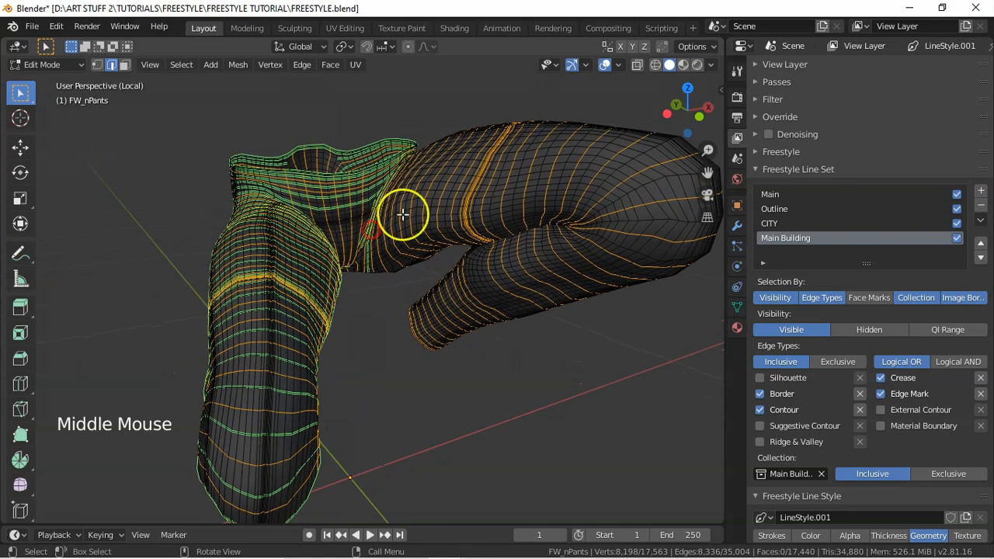
pyautogui.moveTo(707, 152); pyautogui.dragTo(710, 145)
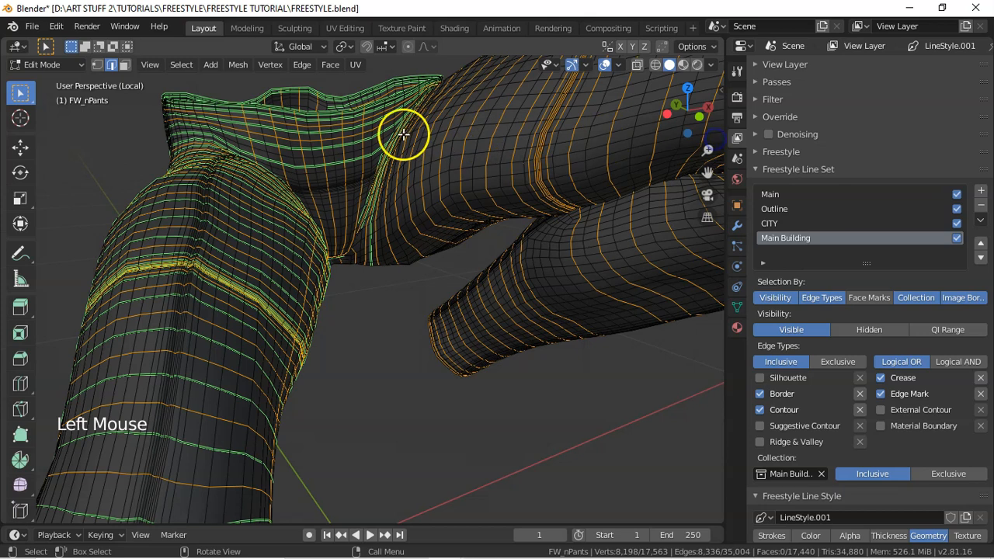
pyautogui.keyDown('alt'); pyautogui.keyDown('shift'); pyautogui.click(362, 144); pyautogui.keyUp('shift'); pyautogui.keyUp('alt')
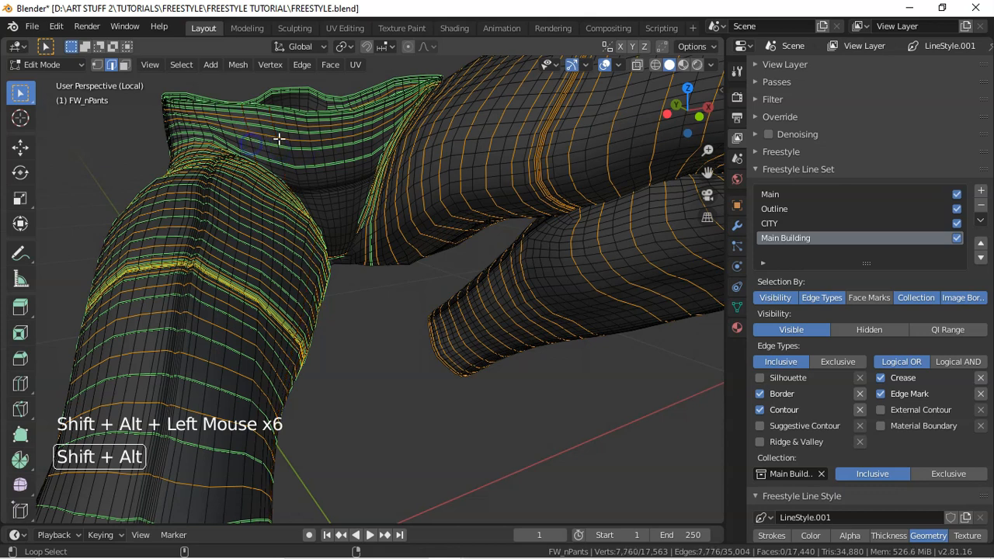
# - Mark the selected pants loops as Freestyle edges, clear the selection and return to the full scene in Object Mode
pyautogui.hotkey('ctrl', 'e')
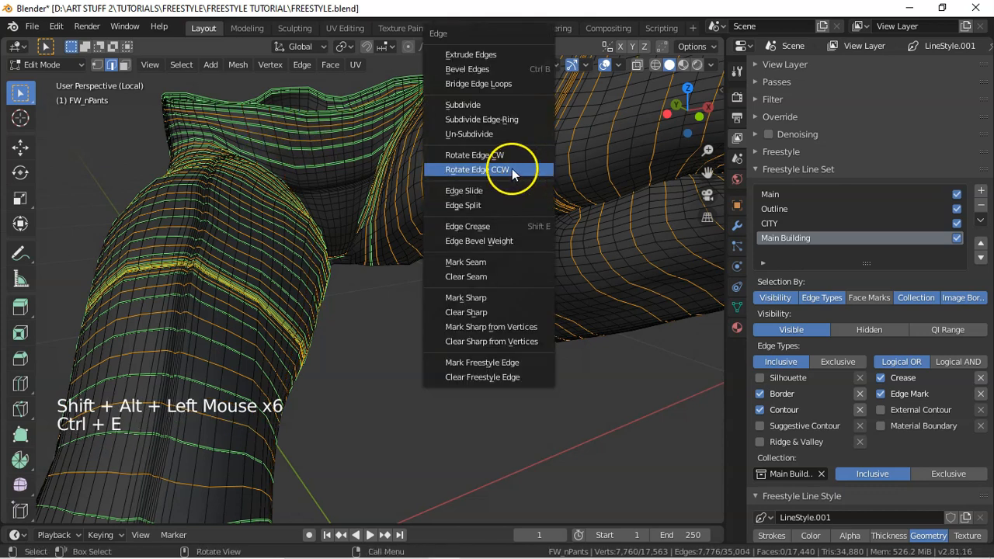
pyautogui.click(505, 362)
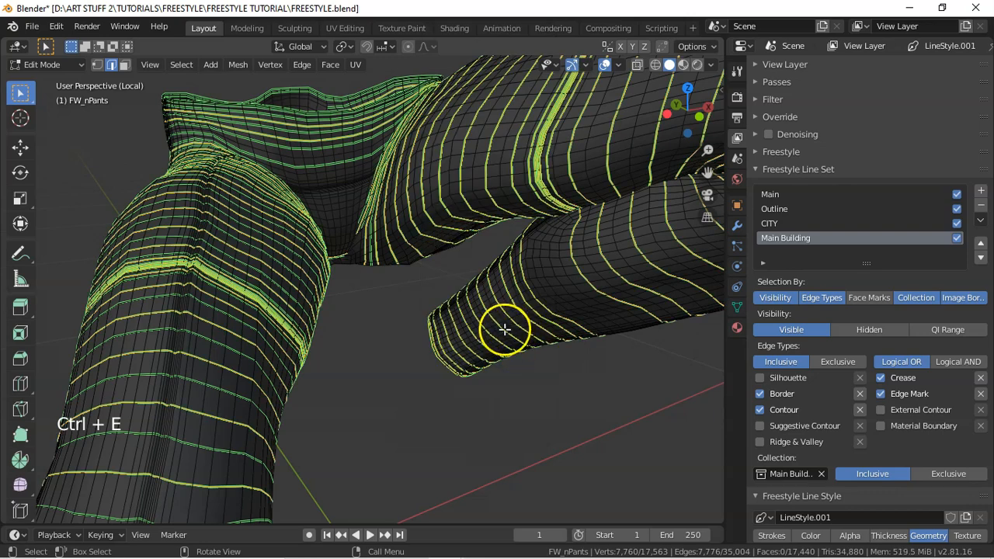
pyautogui.press('Home')
pyautogui.press('a')
pyautogui.press('a')
pyautogui.press('a')
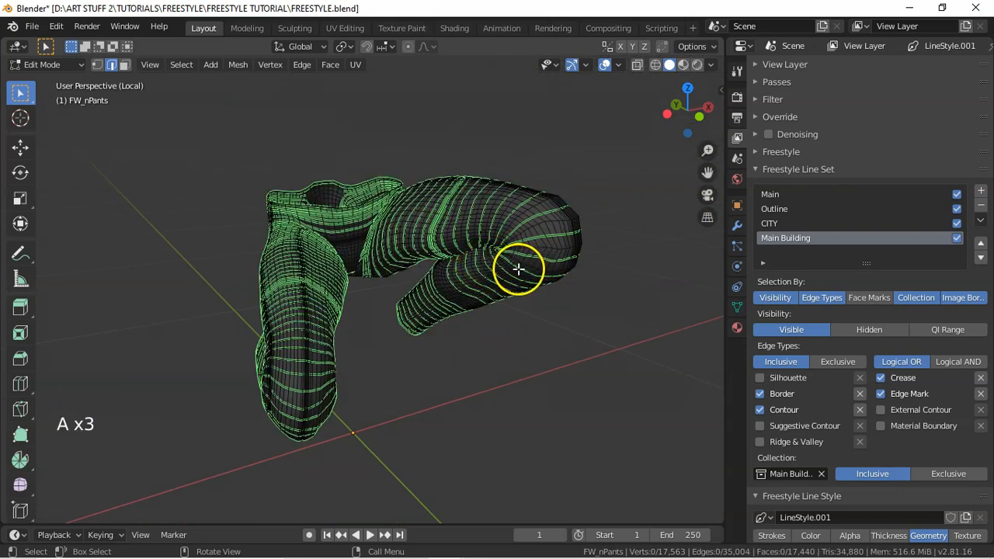
pyautogui.press('Tab')
pyautogui.press('/')
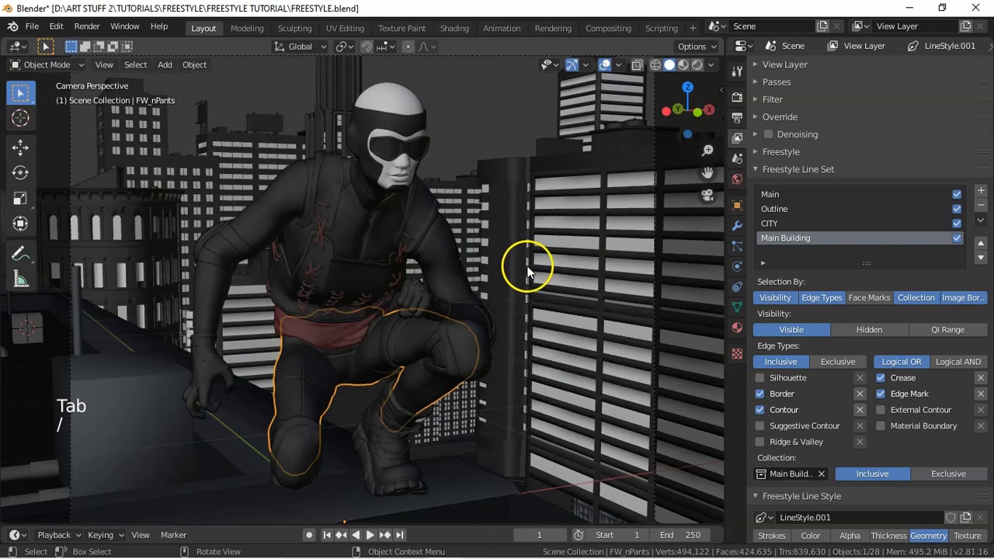
# - Clear the object selection and save the Blender file
pyautogui.press('a')
pyautogui.press('a')
pyautogui.press('a')
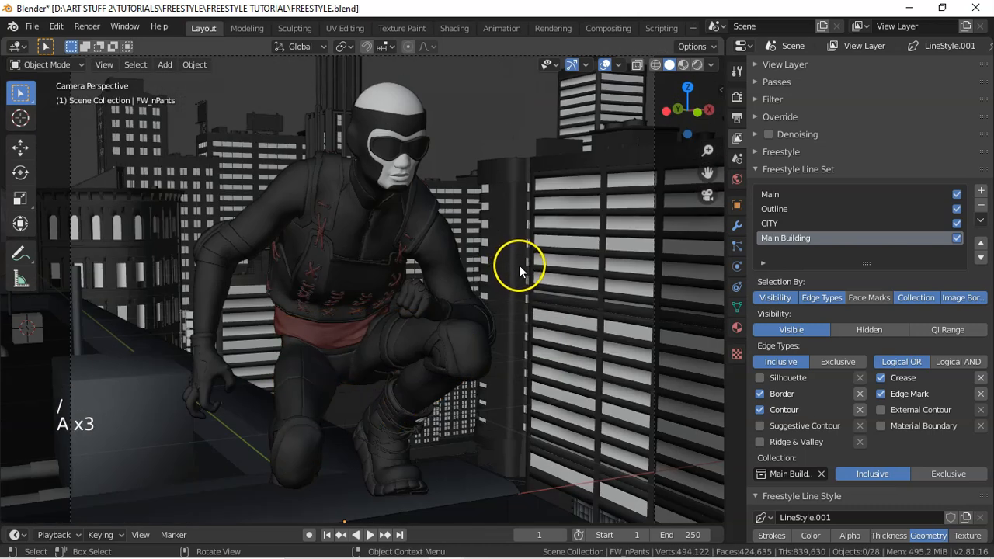
pyautogui.hotkey('ctrl', 's')
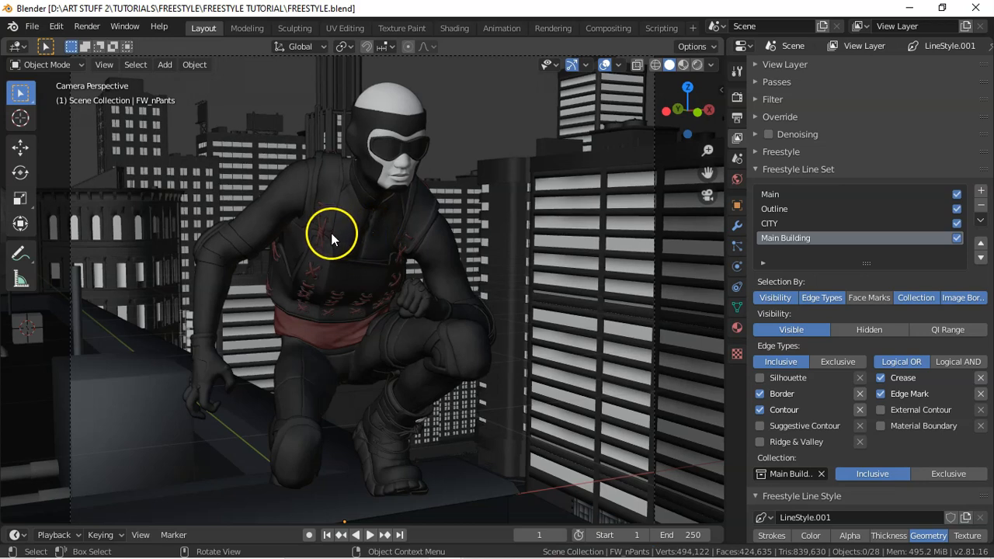
# - Render the frame, examine the Freestyle lines on the shirt and pants, and close the render
pyautogui.press('F12')
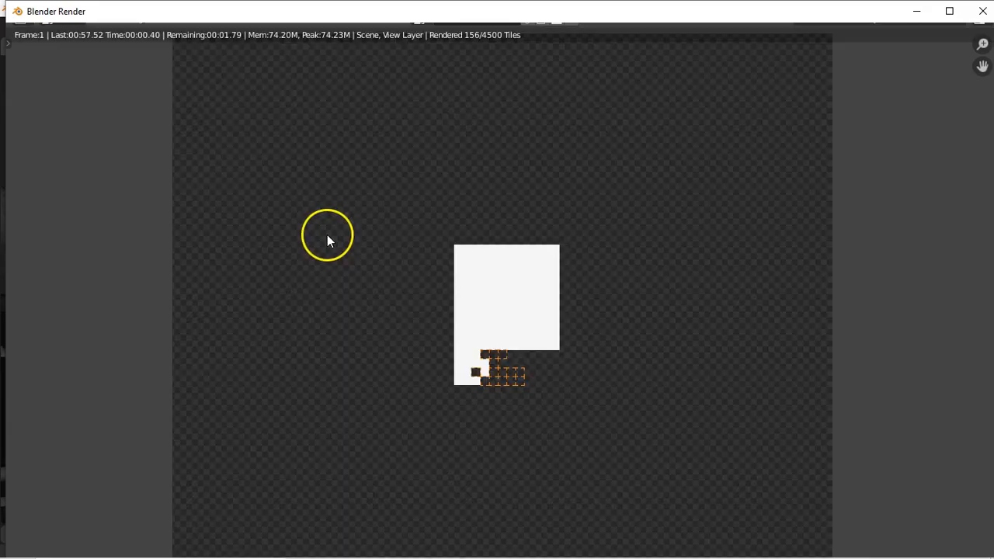
pyautogui.scroll(4, 391, 329)
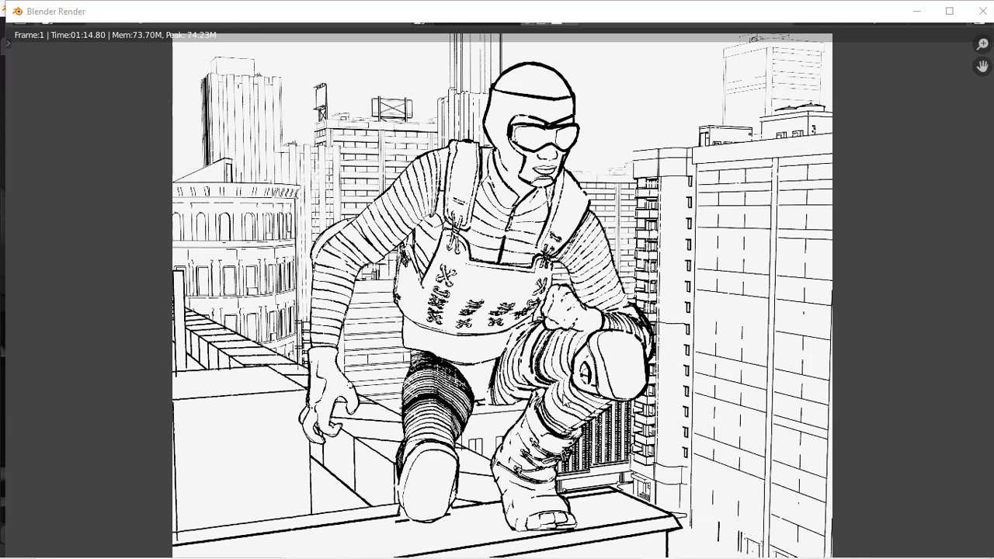
pyautogui.click(850, 134)
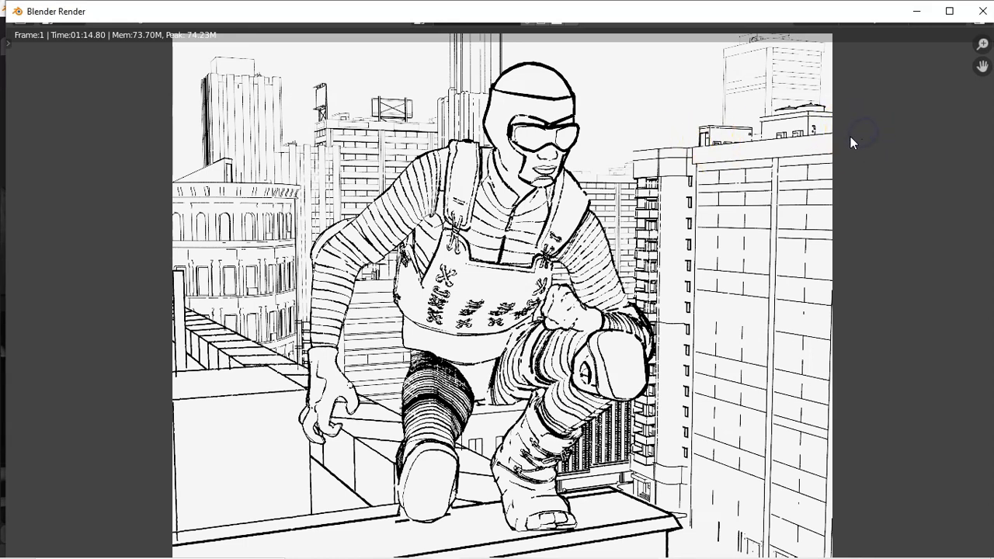
pyautogui.press('Escape')
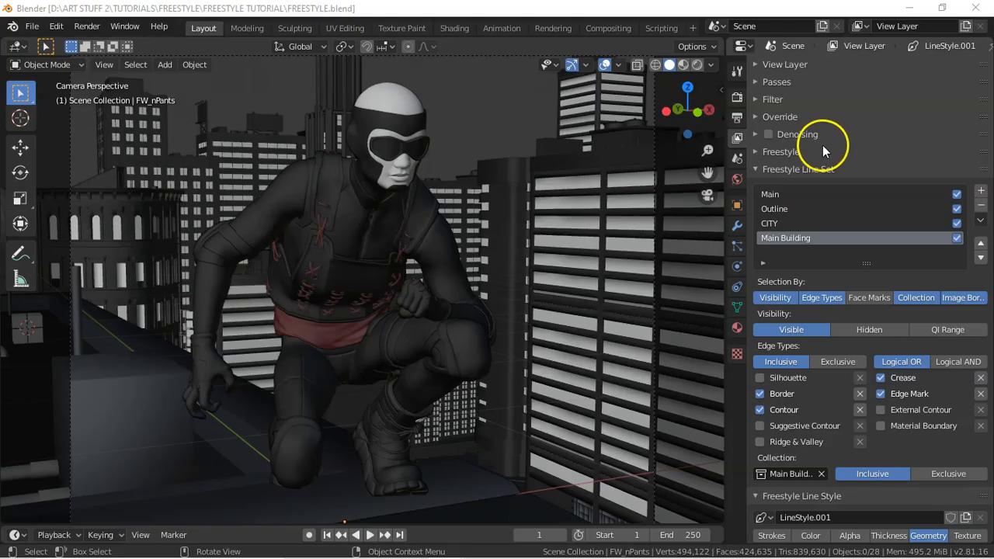
# - Add a new Freestyle line set below Main Building and name it Body Lines
pyautogui.moveTo(867, 264); pyautogui.dragTo(867, 277)
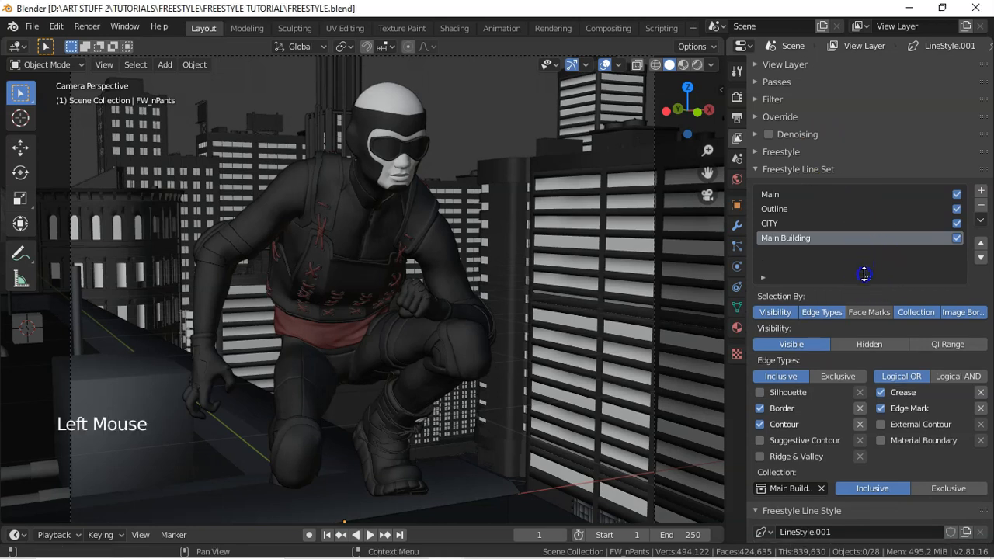
pyautogui.doubleClick(785, 255)
pyautogui.write('Body')
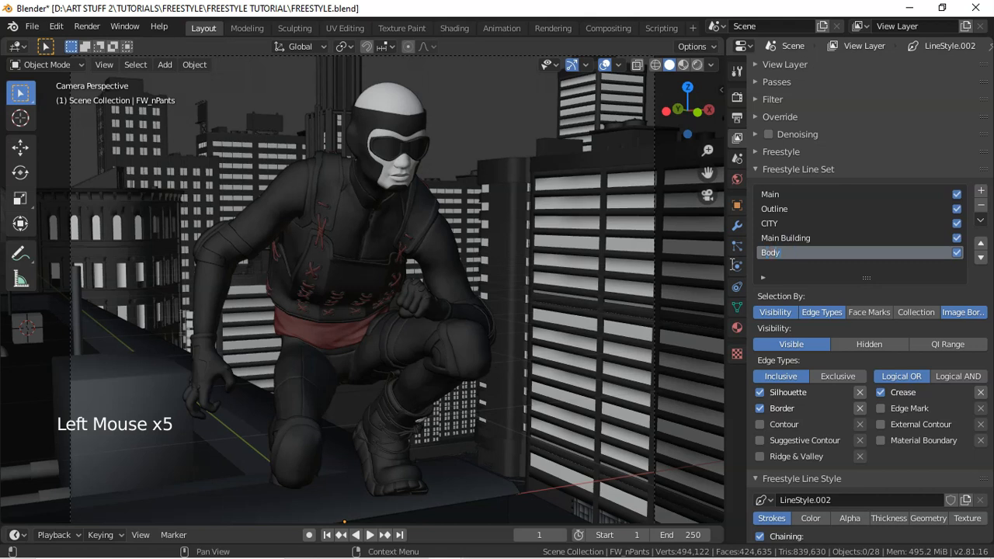
pyautogui.write(' Lines')
pyautogui.press('Return')
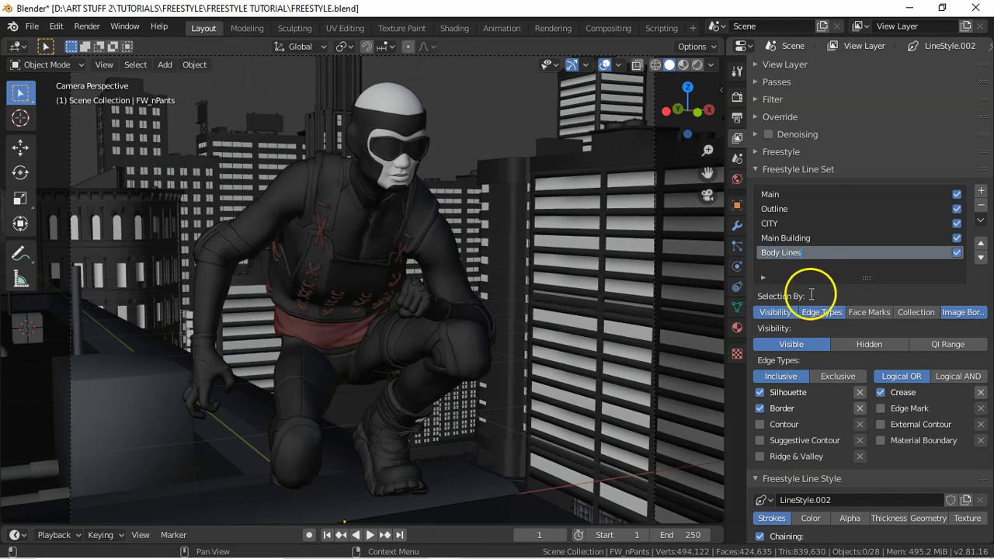
# - Rename the new line set's line style to Body_Lines_LineStyle.002
pyautogui.click(784, 500)
pyautogui.press('Home')
pyautogui.write('Body_')
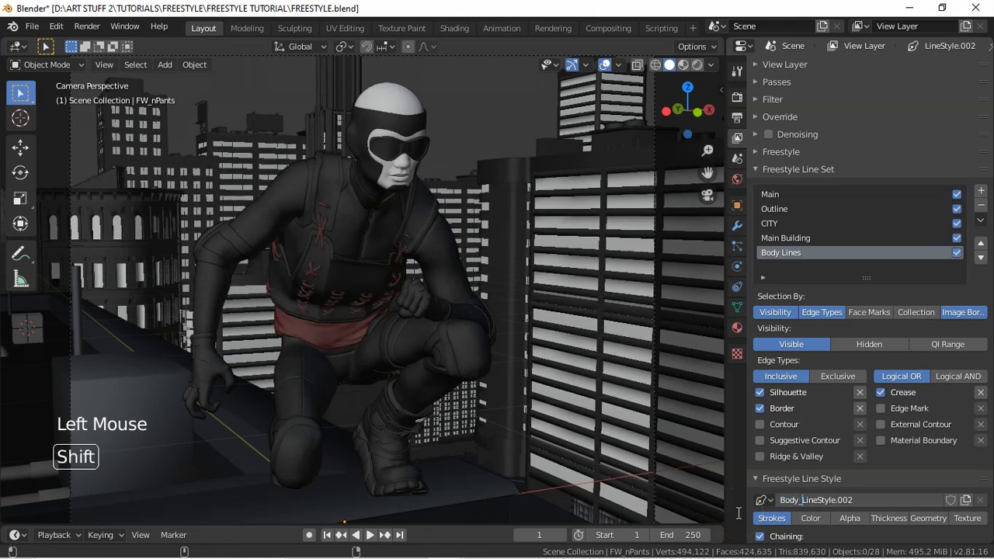
pyautogui.write('Lines_')
pyautogui.press('Return')
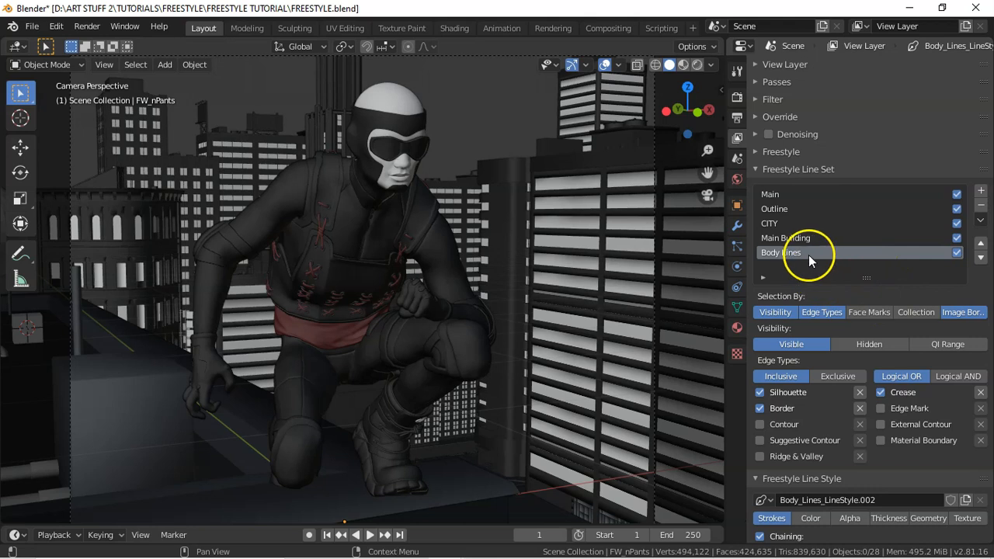
# - Limit the Body Lines set to the Edge Mark edge type and restrict it inclusively to the collection named Collection
pyautogui.click(881, 409)
pyautogui.click(760, 393)
pyautogui.click(761, 407)
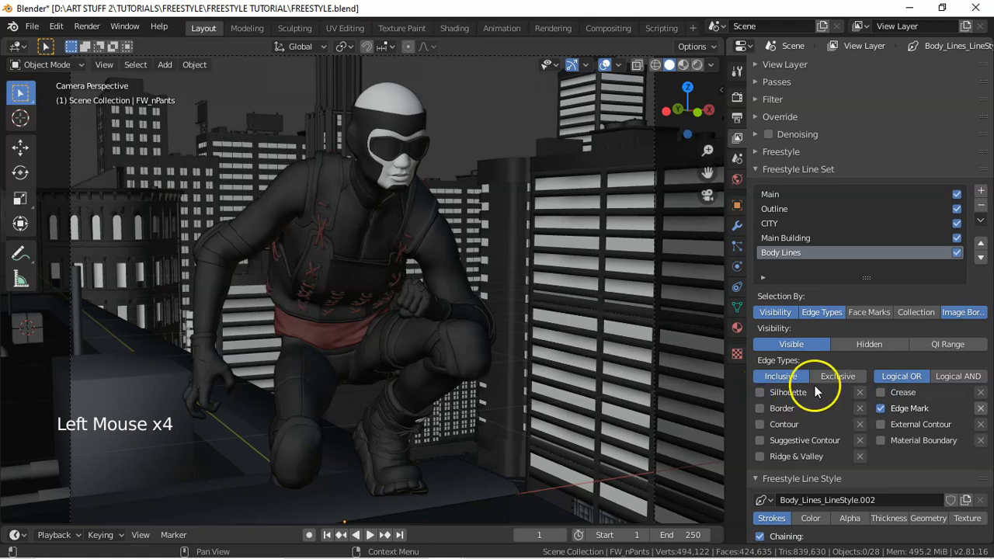
pyautogui.click(918, 313)
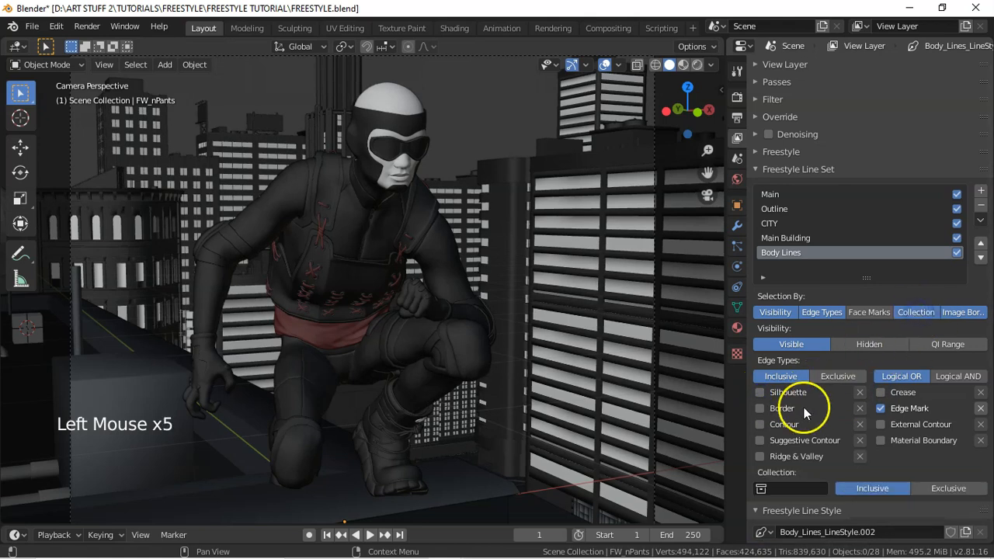
pyautogui.click(761, 489)
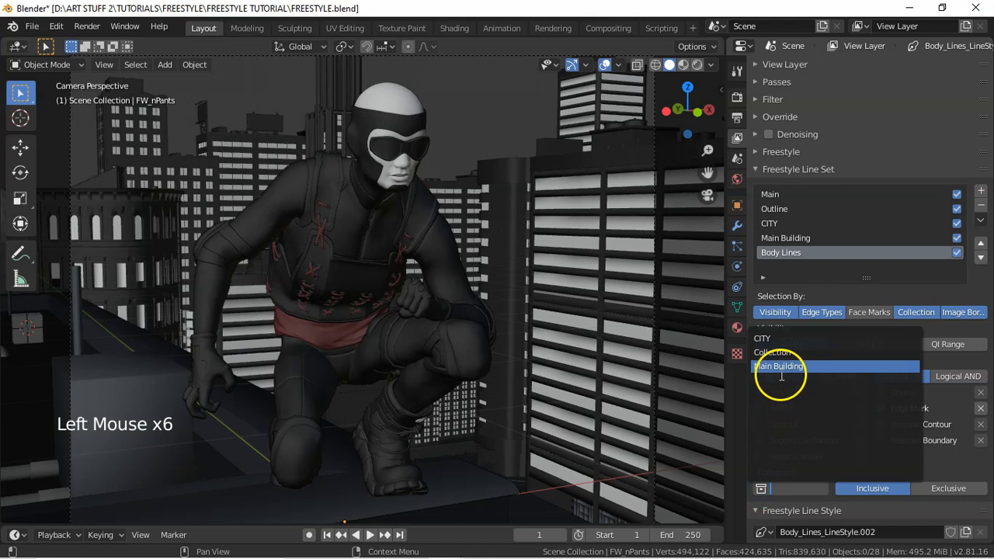
pyautogui.click(777, 352)
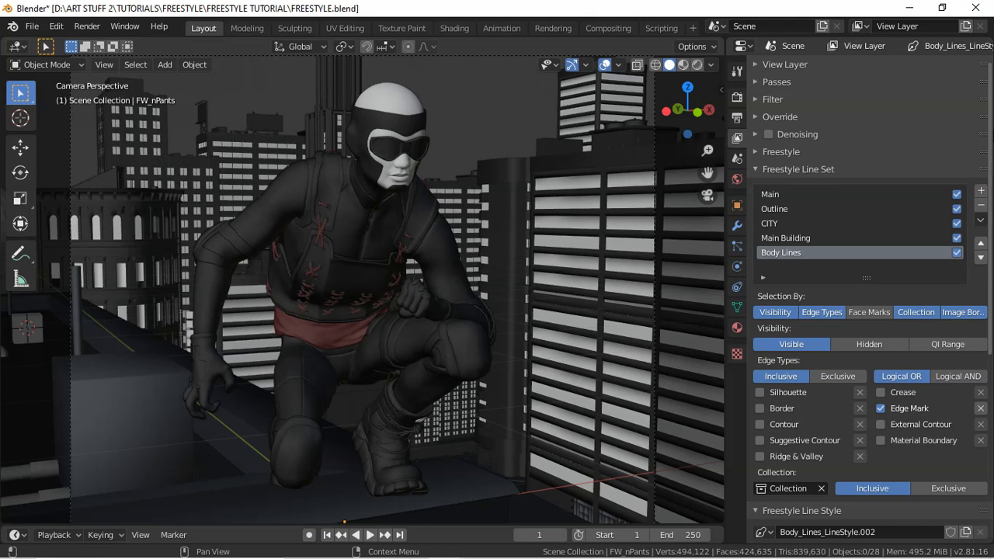
# - Add an Along Stroke thickness modifier to the Body Lines line style and set its mapping to Curve
pyautogui.click(793, 168)
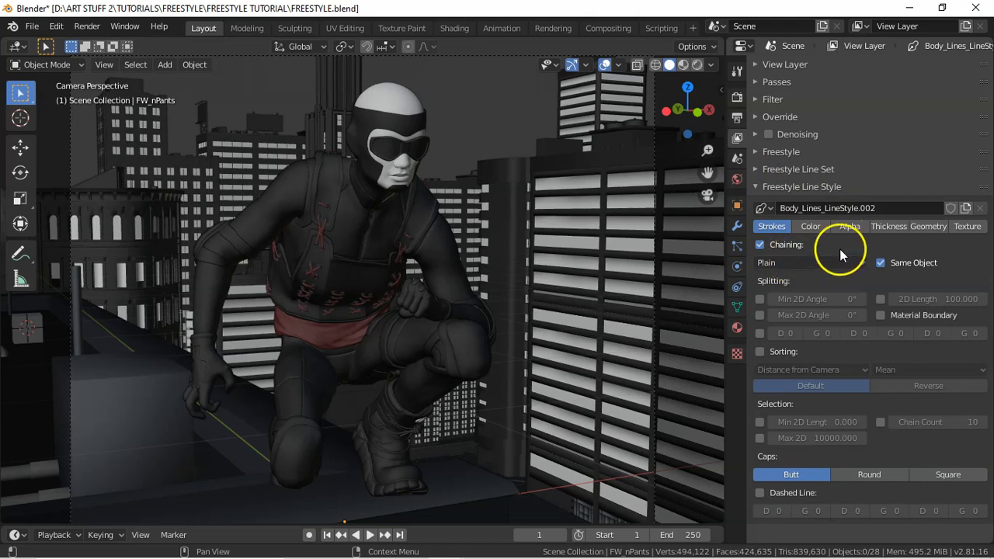
pyautogui.click(890, 228)
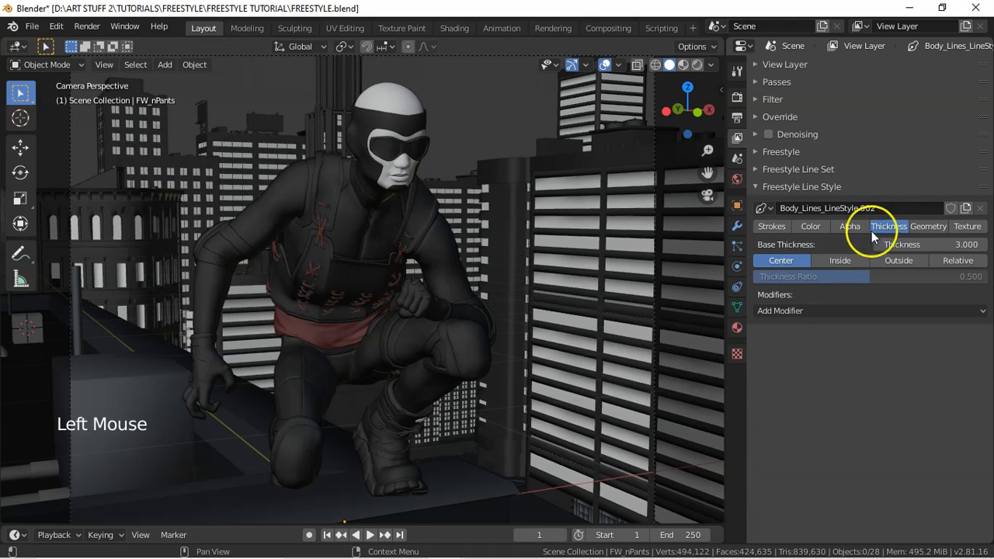
pyautogui.click(804, 311)
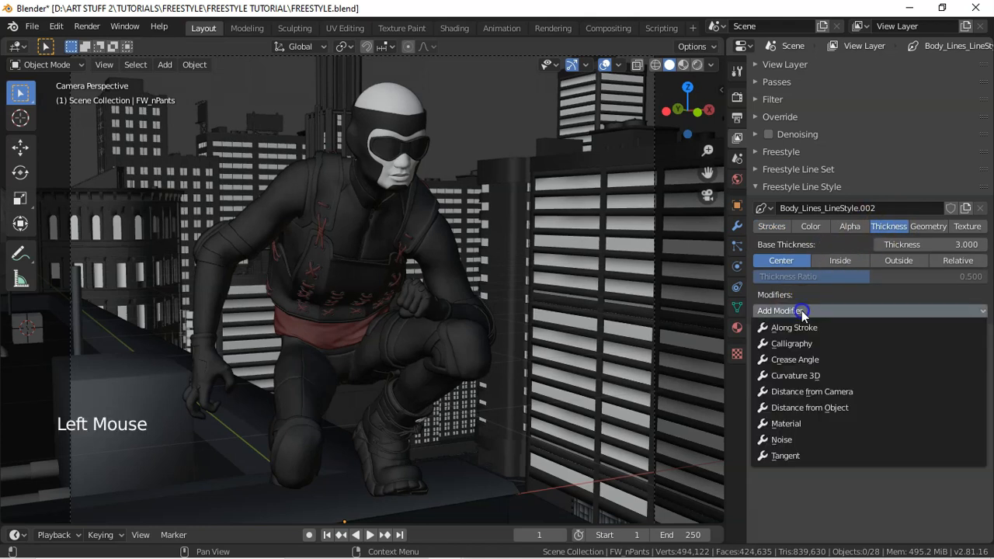
pyautogui.click(800, 324)
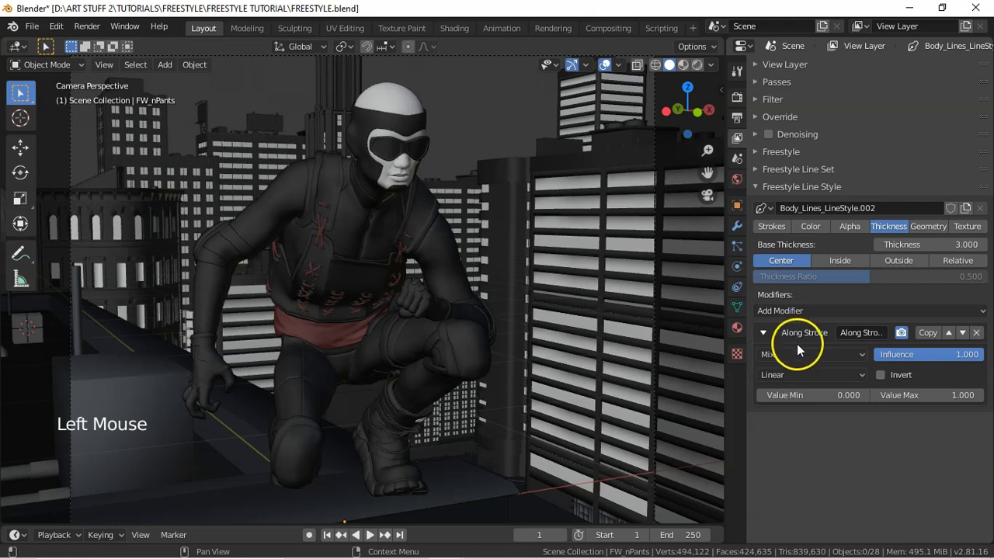
pyautogui.click(811, 374)
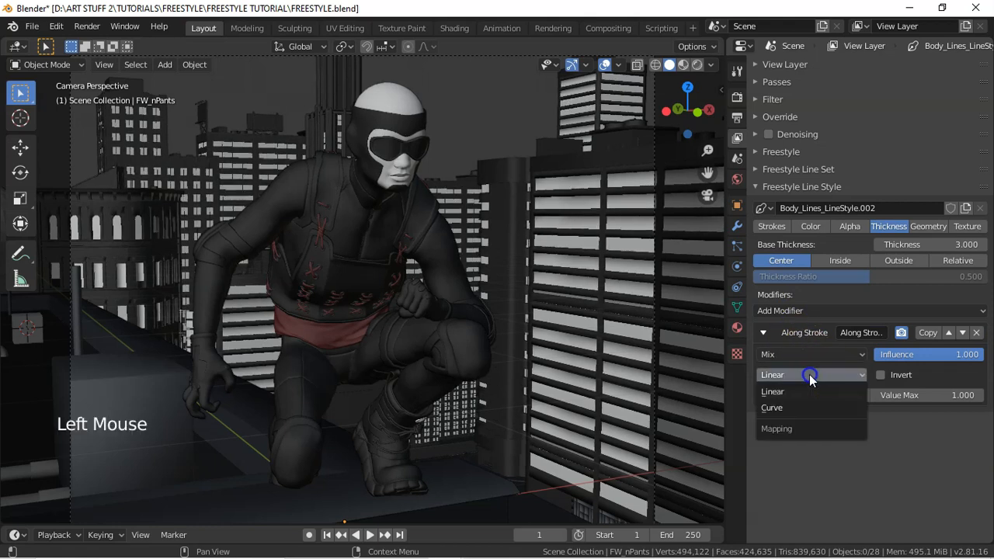
pyautogui.click(784, 408)
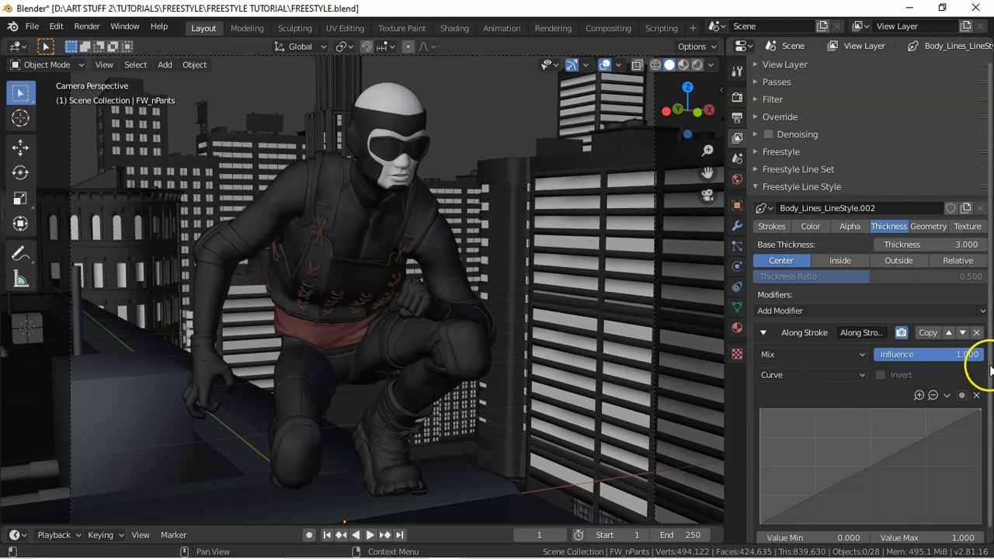
# - Set the Along Stroke modifier's Value Min to 0.25 and Value Max to 6
pyautogui.moveTo(990, 373); pyautogui.dragTo(990, 437)
pyautogui.doubleClick(839, 527)
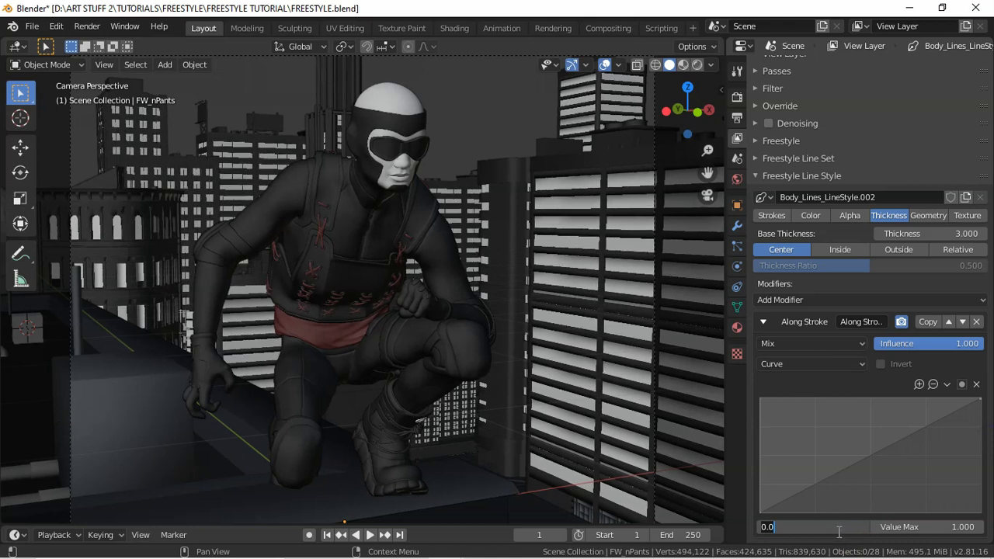
pyautogui.write('.25')
pyautogui.press('Return')
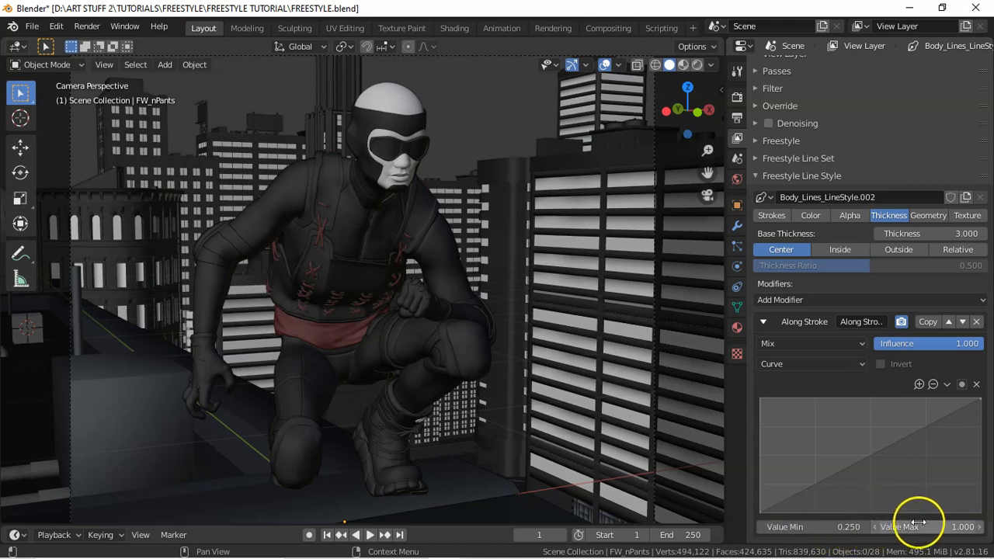
pyautogui.click(959, 528)
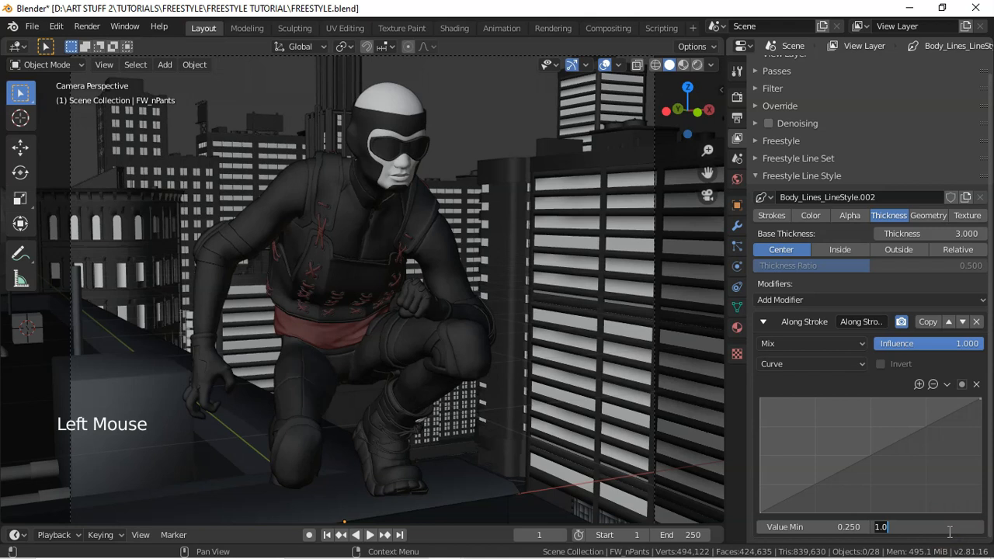
pyautogui.press('Return')
# - Shape the thickness curve into a U, with its start at X 0, Y 1 and a middle point at about X 0.51, Y 0
pyautogui.moveTo(762, 514); pyautogui.dragTo(765, 417)
pyautogui.moveTo(869, 407); pyautogui.dragTo(873, 515)
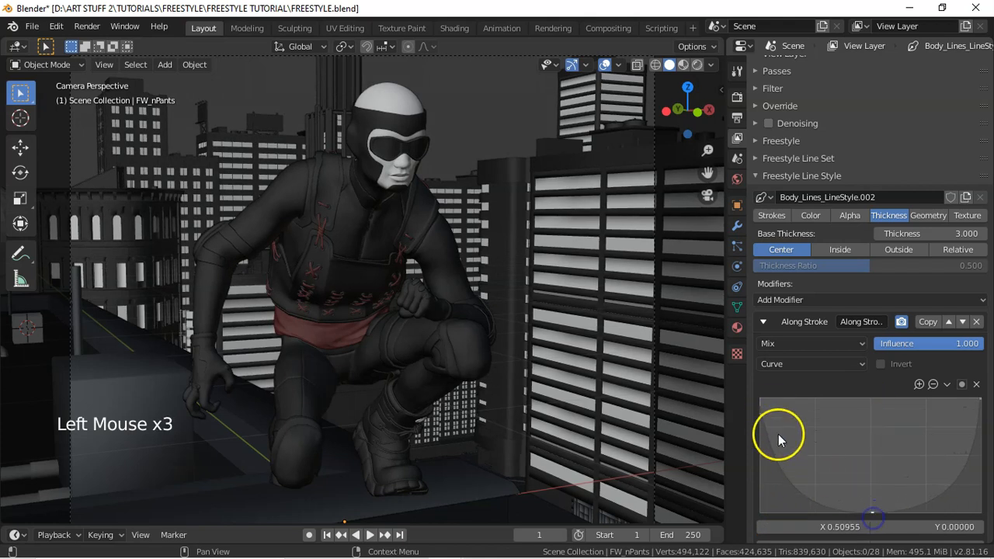
pyautogui.moveTo(763, 412); pyautogui.dragTo(764, 405)
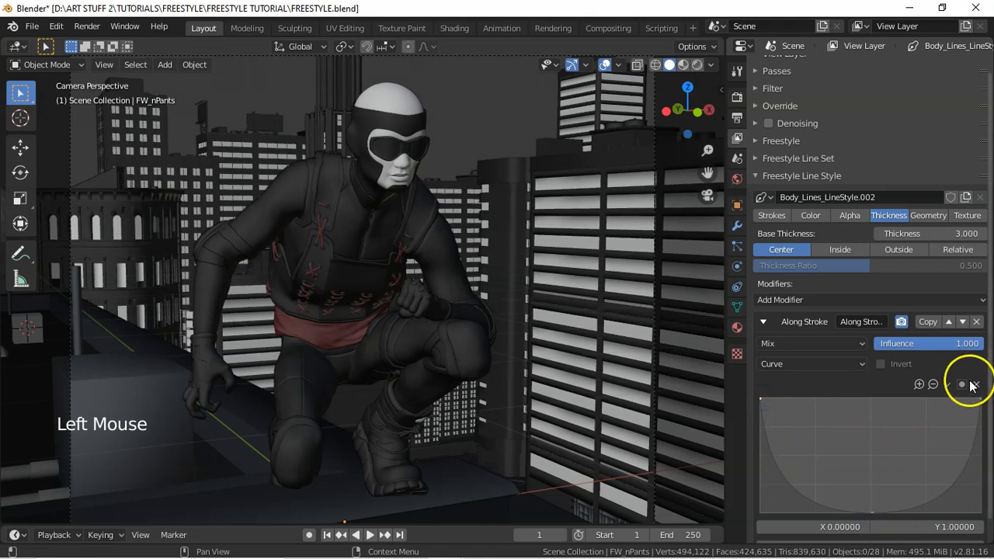
pyautogui.moveTo(990, 353); pyautogui.dragTo(985, 412)
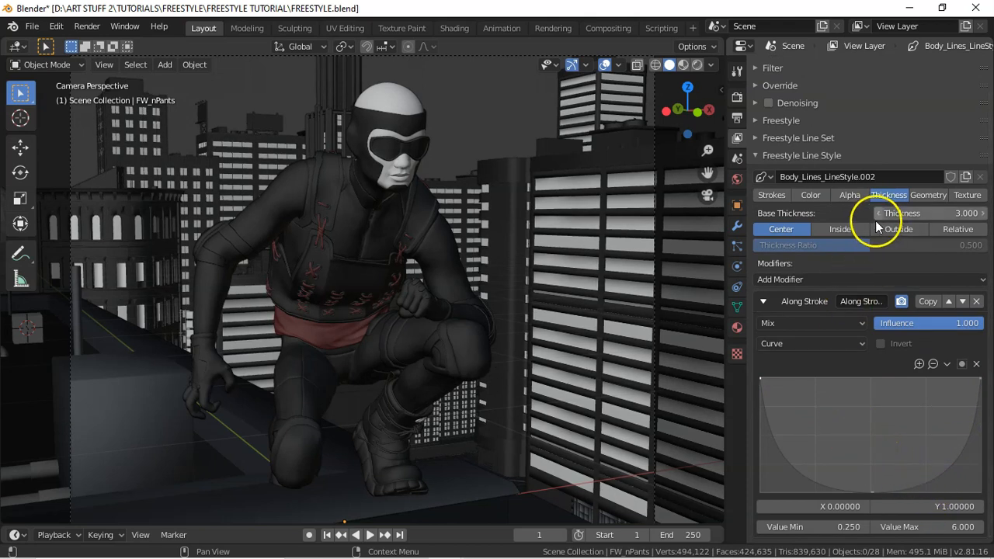
# - Add a 2D Offset geometry modifier to the Body Lines line style with End 0.5 and X 5
pyautogui.click(929, 195)
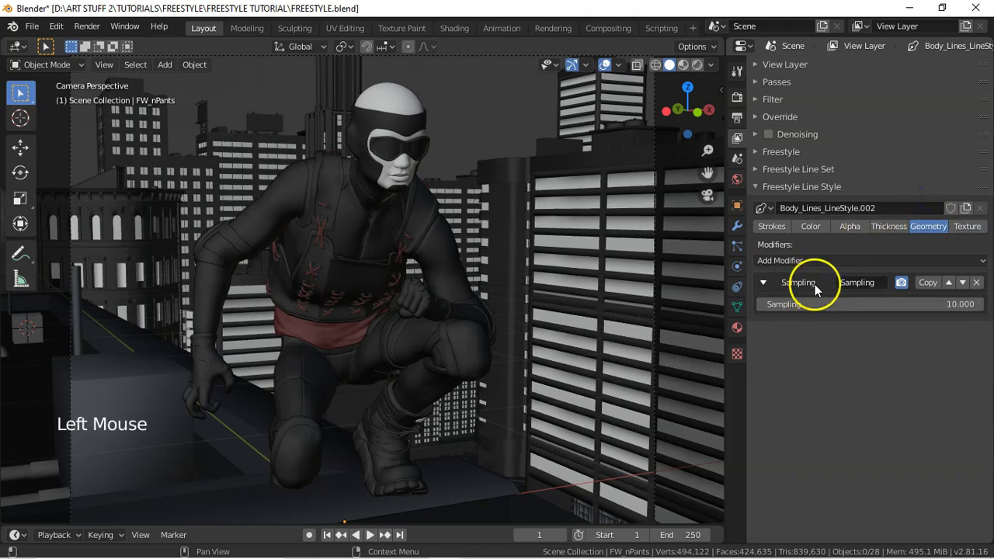
pyautogui.click(816, 261)
pyautogui.click(789, 278)
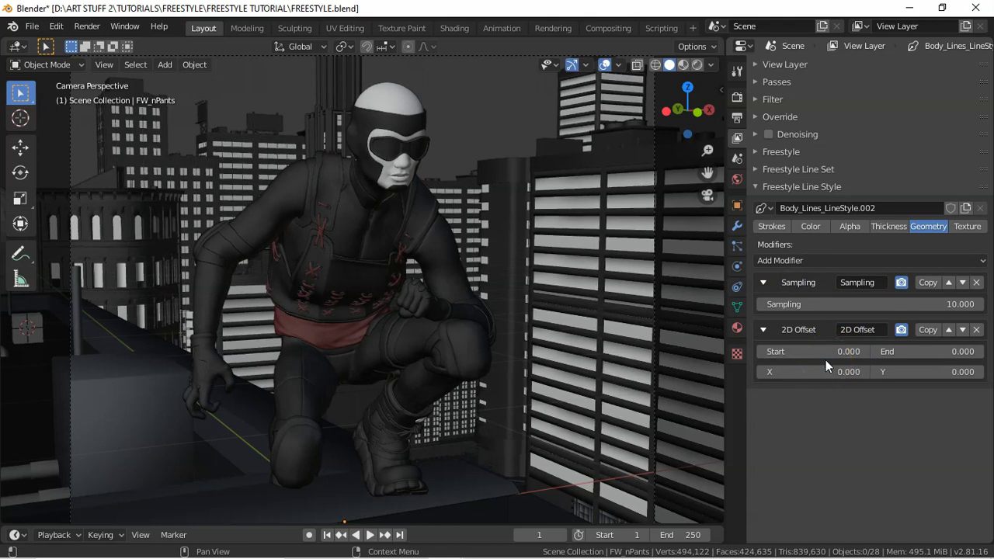
pyautogui.click(954, 351)
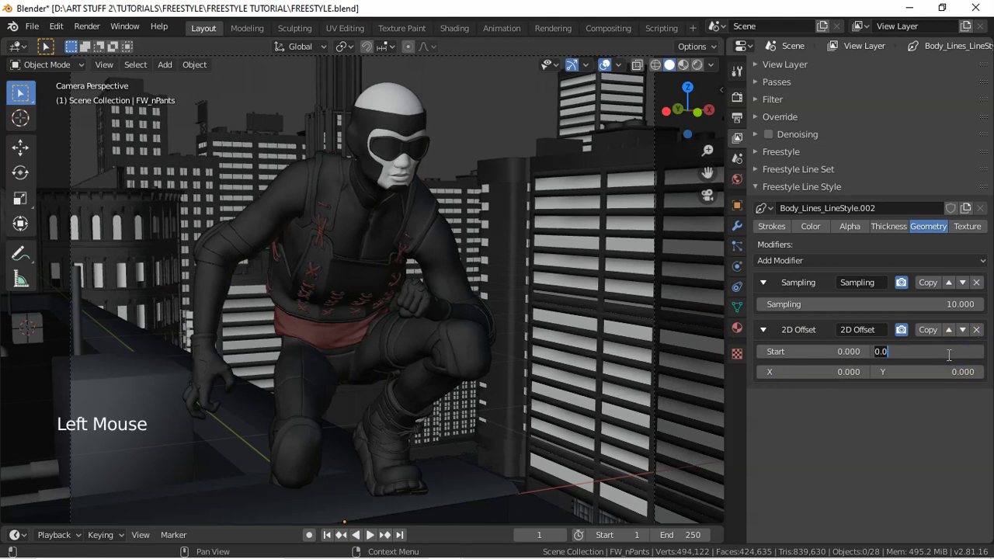
pyautogui.write('0.5')
pyautogui.press('Return')
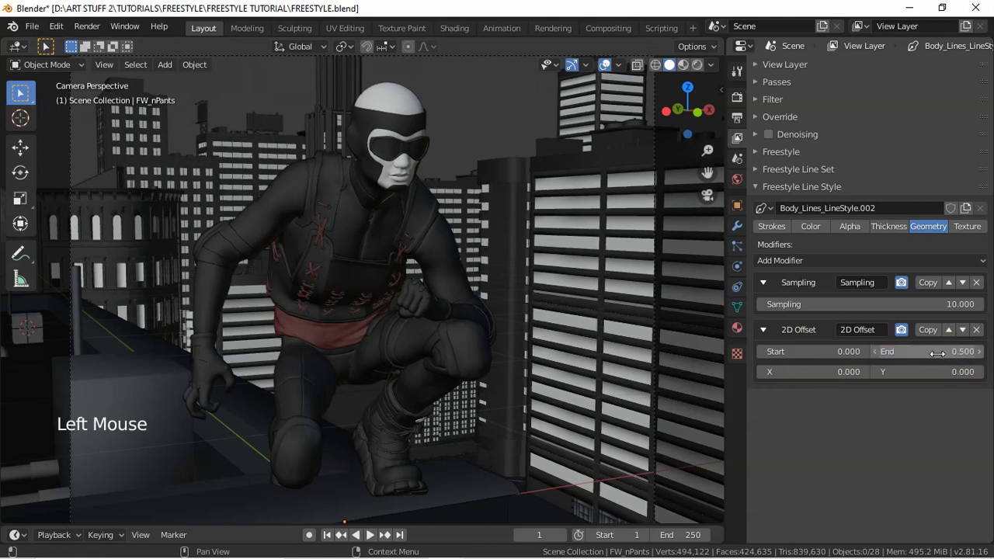
pyautogui.click(845, 373)
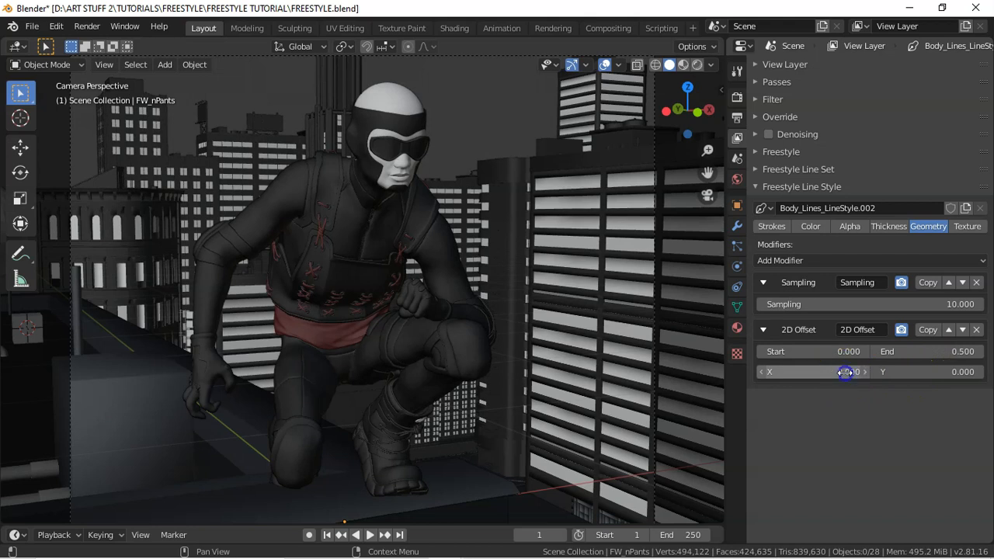
pyautogui.write('5')
pyautogui.press('Return')
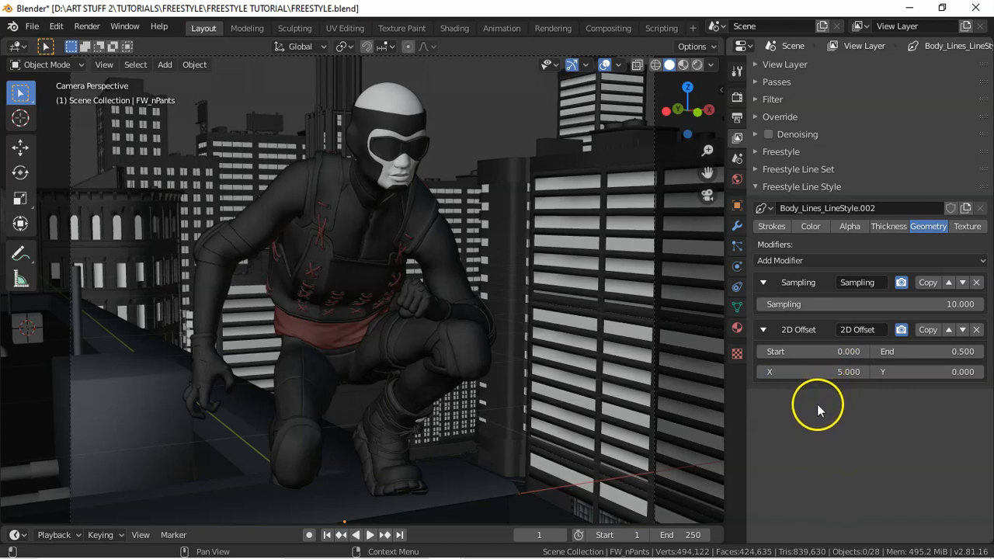
# - Add a Subdivision Surface modifier to the shirt with 2 render subdivisions and 1 viewport subdivision
pyautogui.click(446, 251)
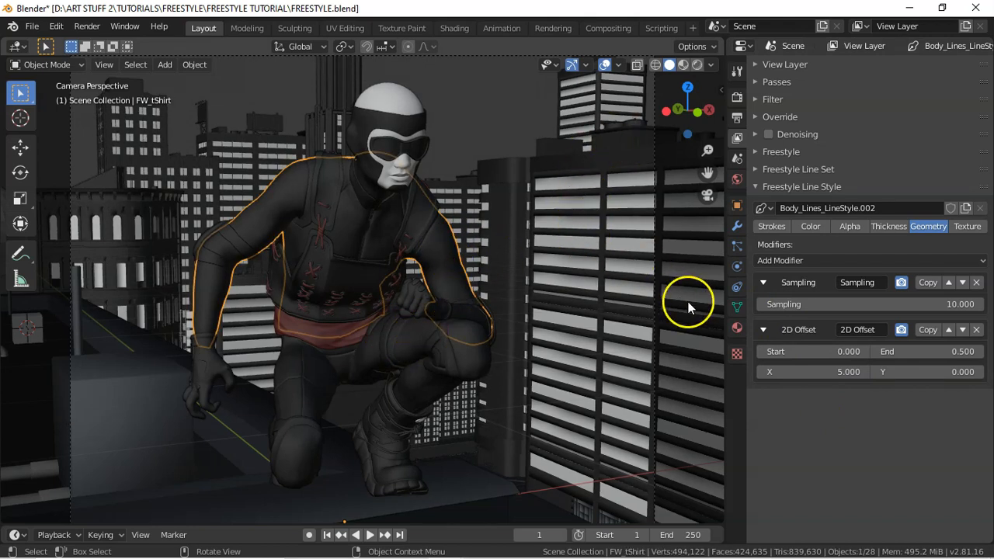
pyautogui.click(737, 226)
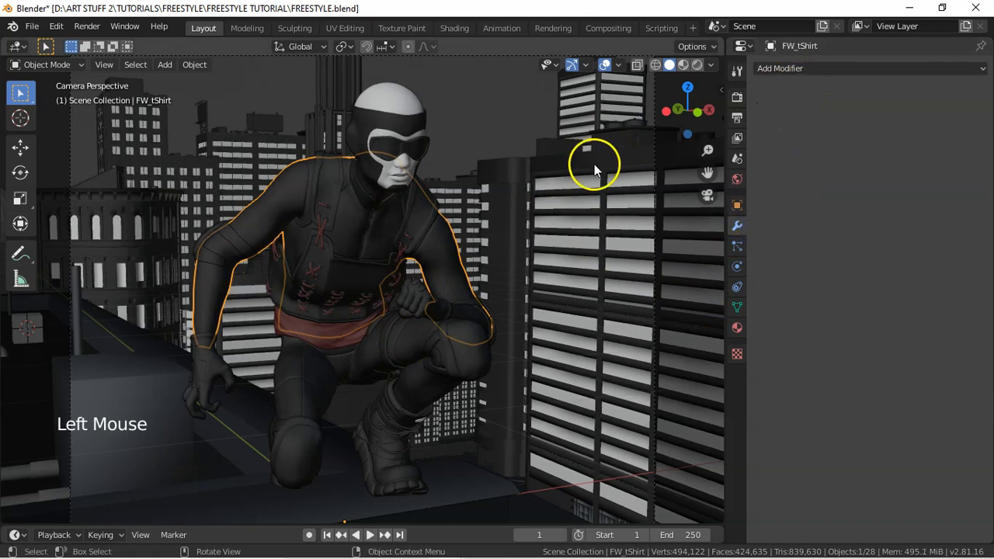
pyautogui.press('ctrl')
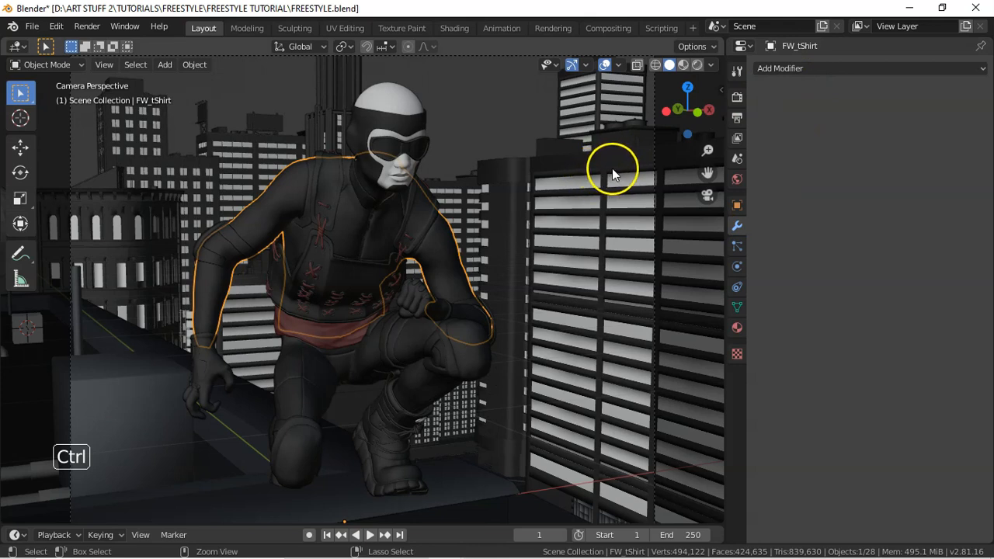
pyautogui.hotkey('ctrl', '2')
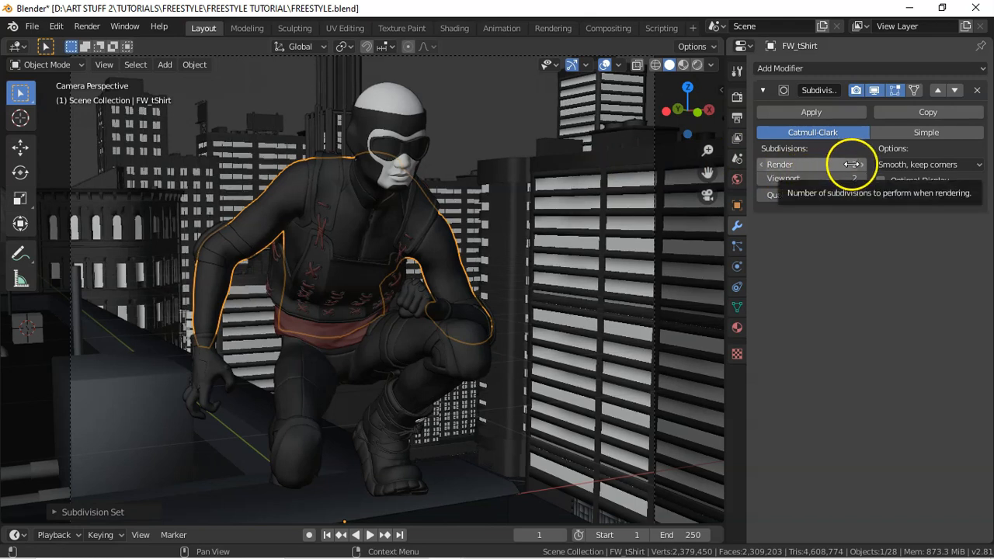
pyautogui.click(763, 179)
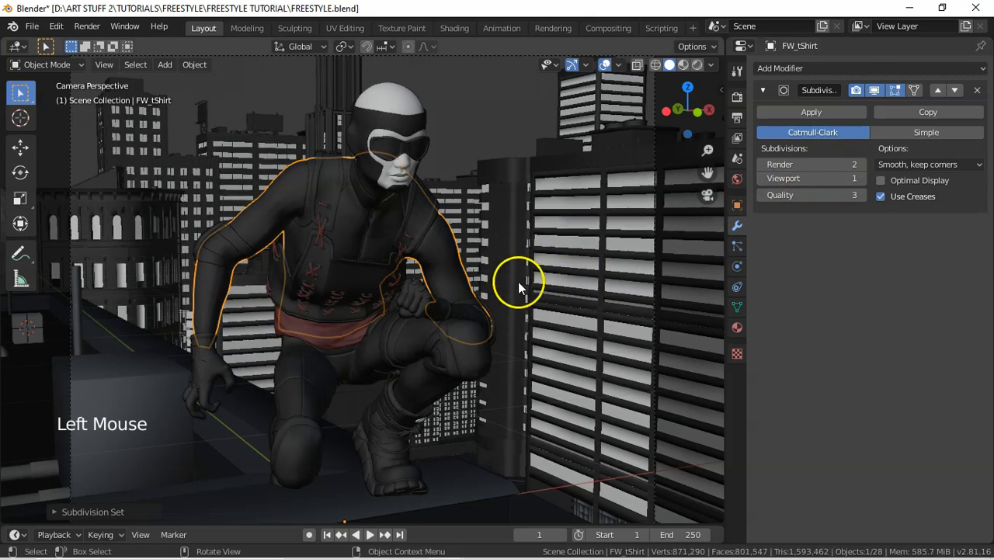
# - Add a Subdivision Surface modifier to the pants, then reselect the shirt
pyautogui.click(305, 395)
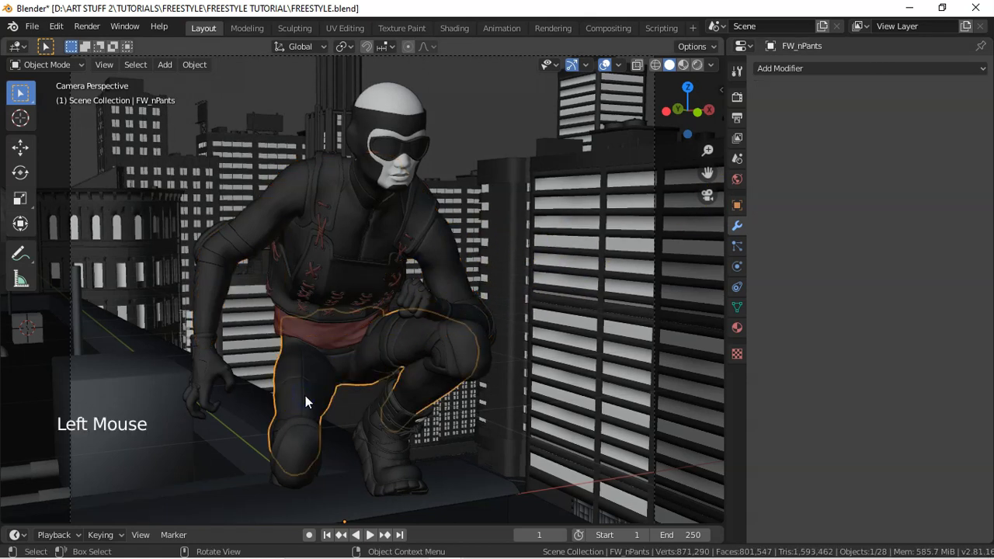
pyautogui.click(829, 67)
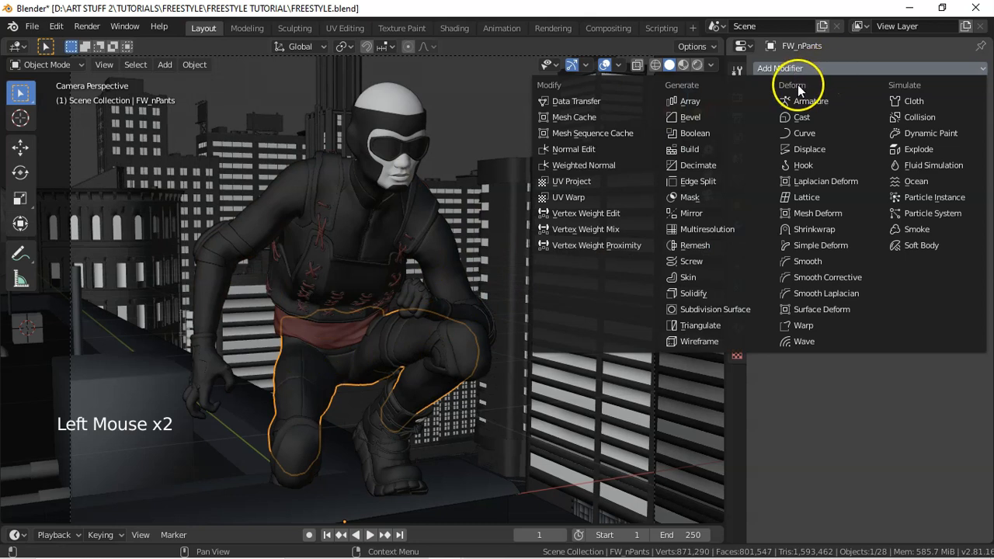
pyautogui.click(712, 311)
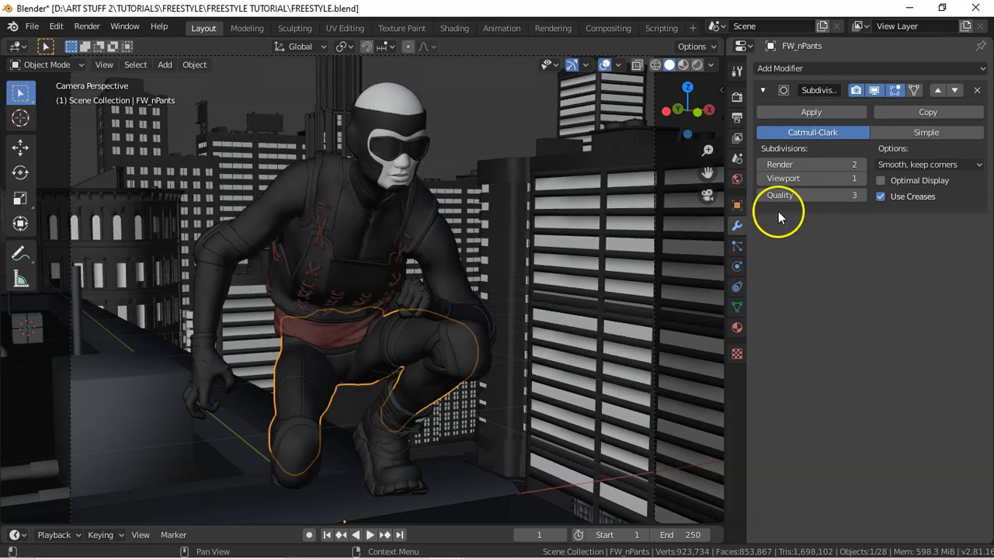
pyautogui.click(446, 263)
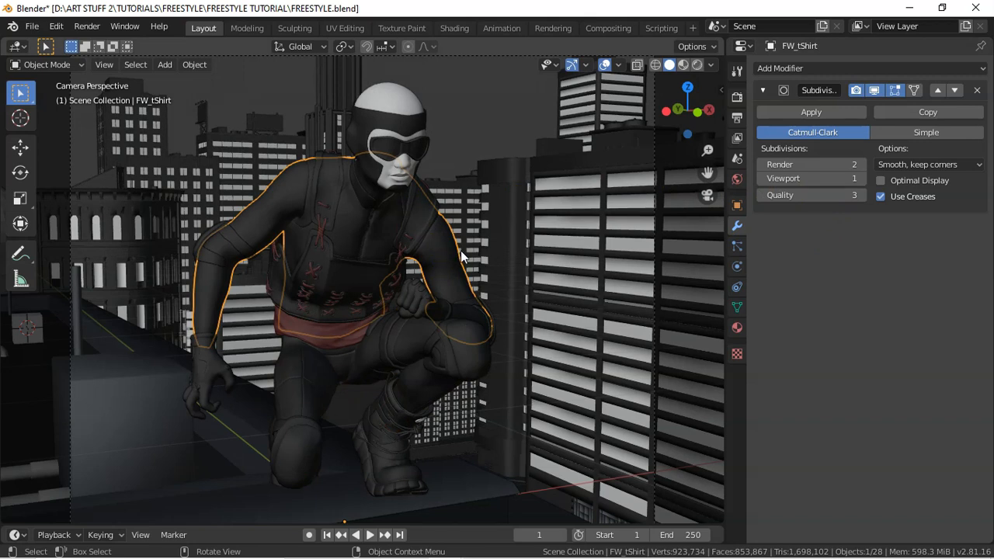
pyautogui.click(486, 259)
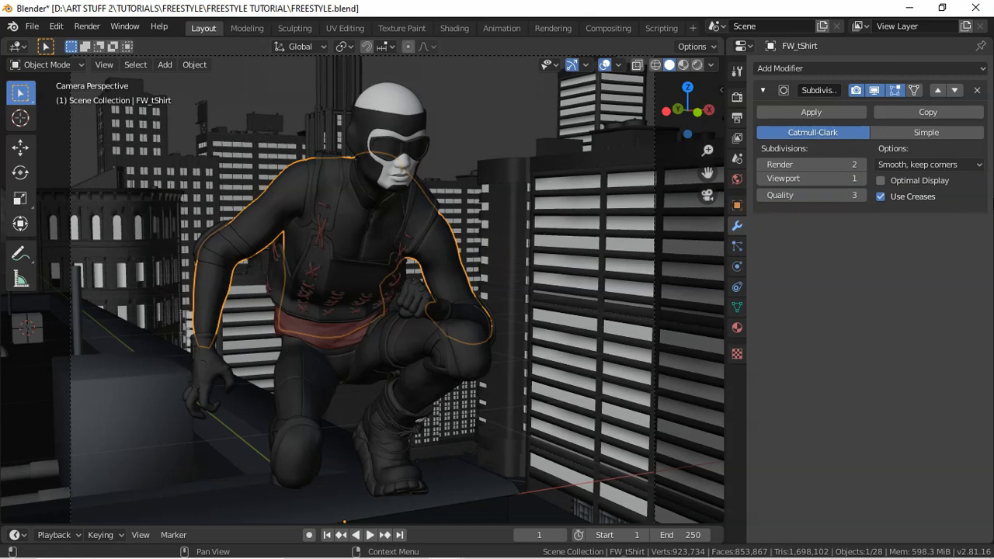
# - Show the Body Lines line set settings, render the scene and compare the result with the previous render
pyautogui.click(740, 140)
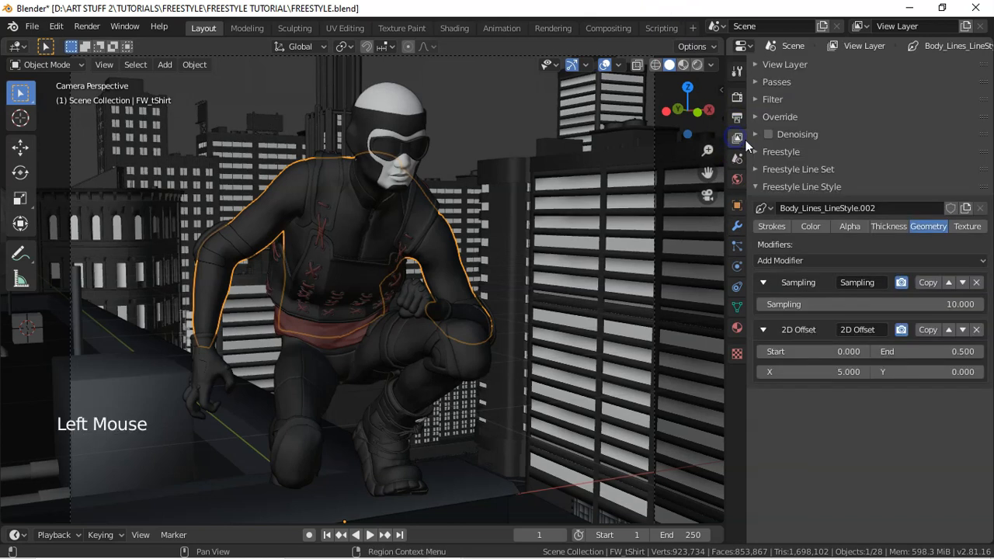
pyautogui.click(803, 169)
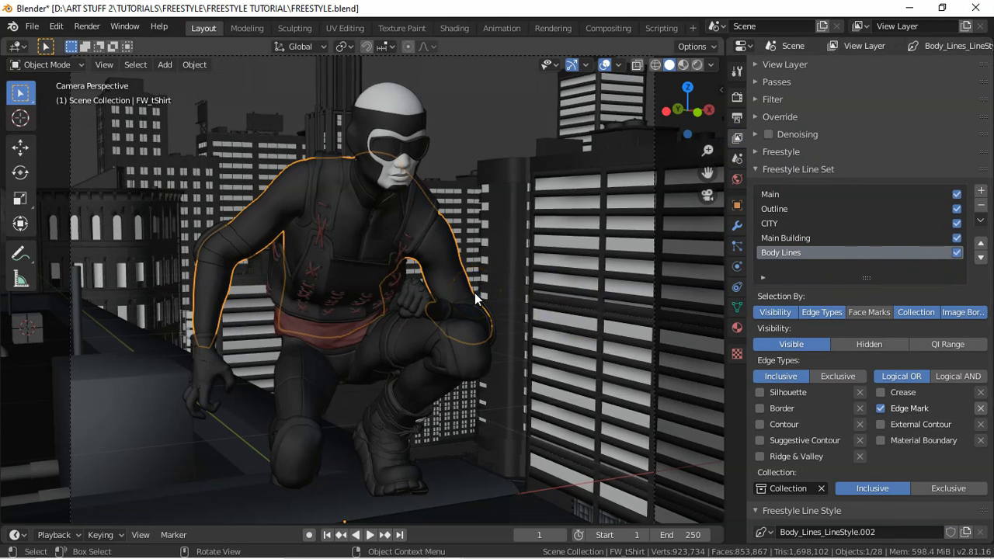
pyautogui.press('F12')
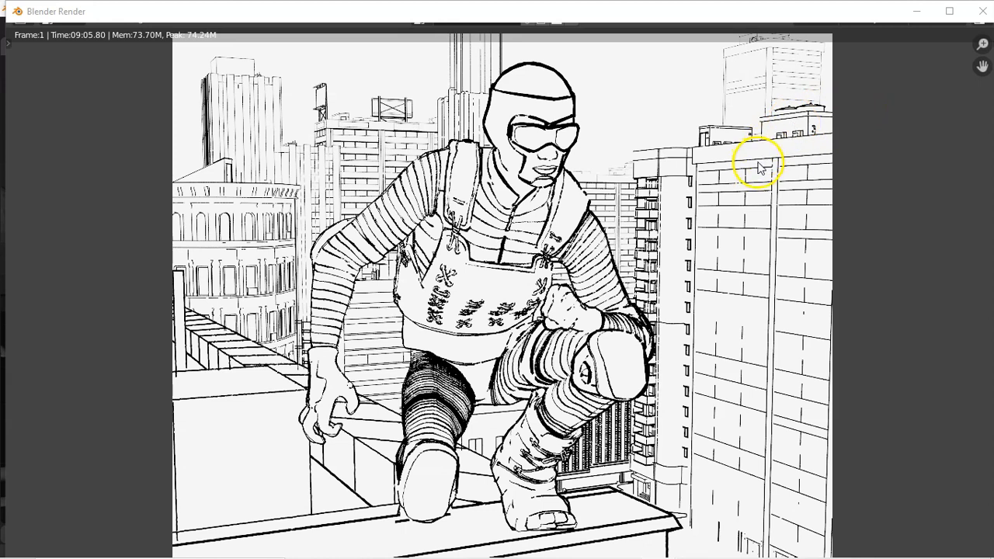
pyautogui.click(886, 163)
pyautogui.press('j')
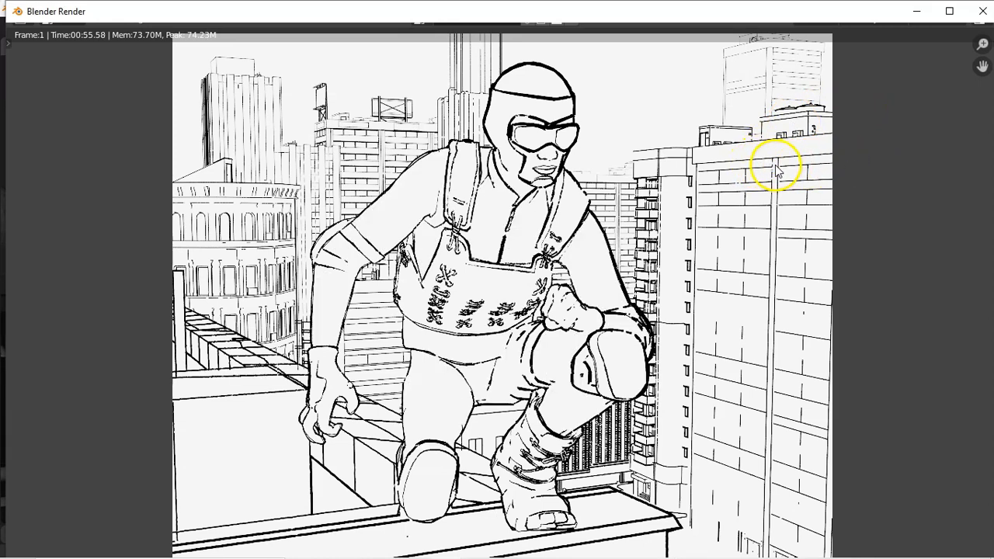
pyautogui.press('j')
pyautogui.press('j')
pyautogui.press('Escape')
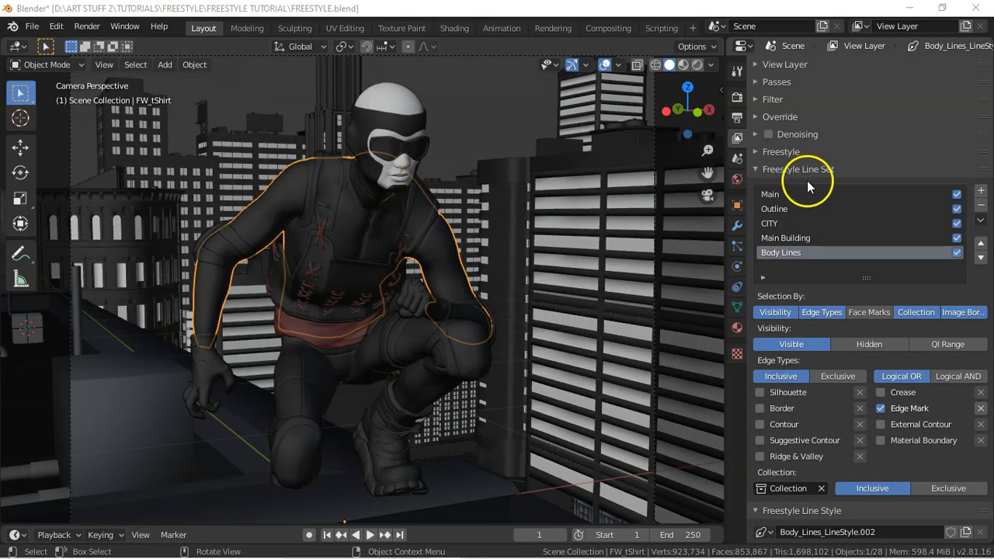
# - Enable selection by Face Marks for the Body Lines line set and set it to Exclusive
pyautogui.click(870, 313)
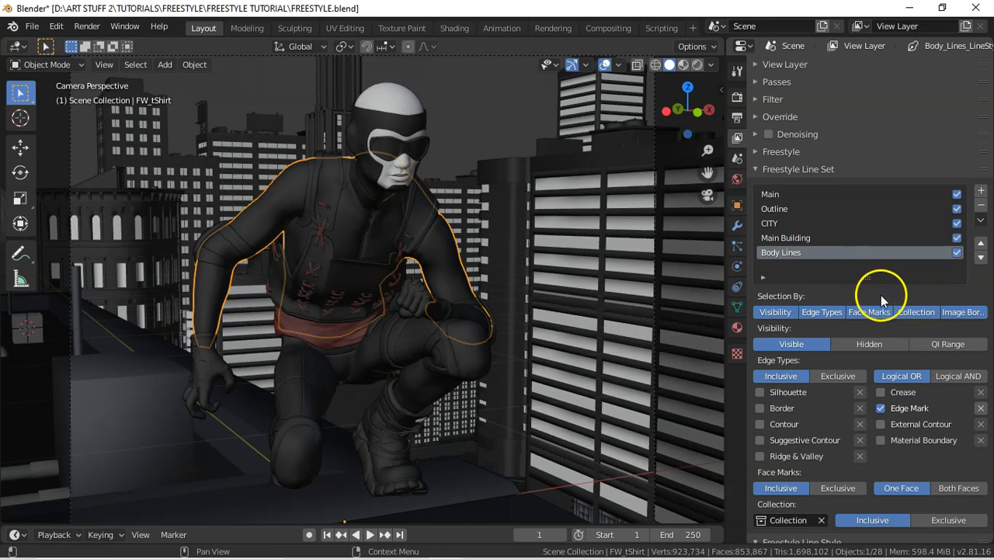
pyautogui.click(839, 489)
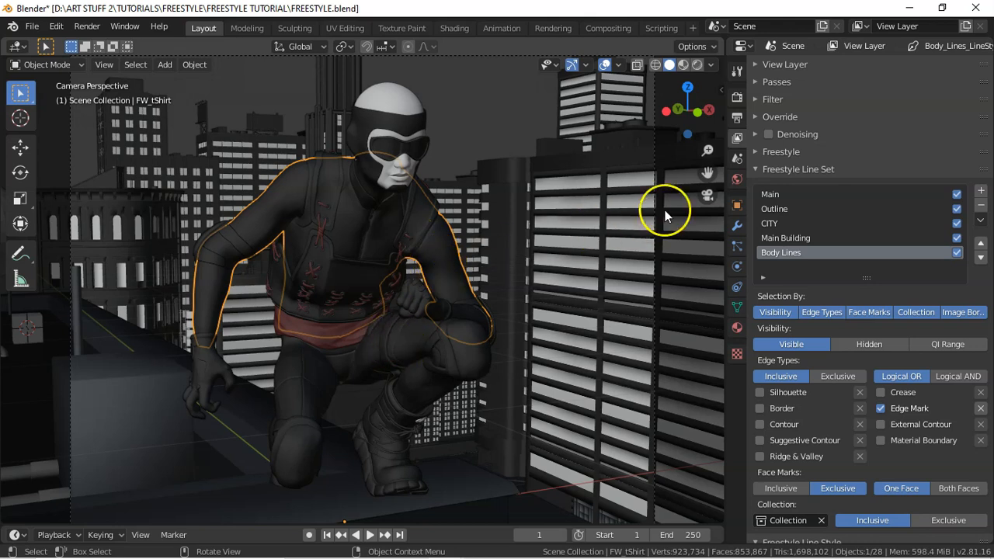
# - Exclude the CITY and Main Building collections from the view layer and hide the Cube and Sphere objects
pyautogui.press('F1')
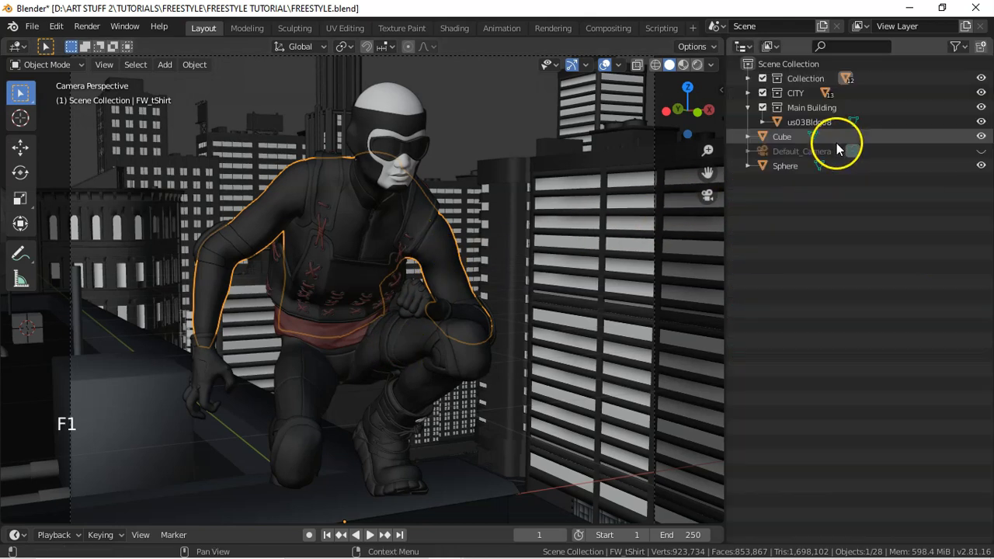
pyautogui.click(763, 93)
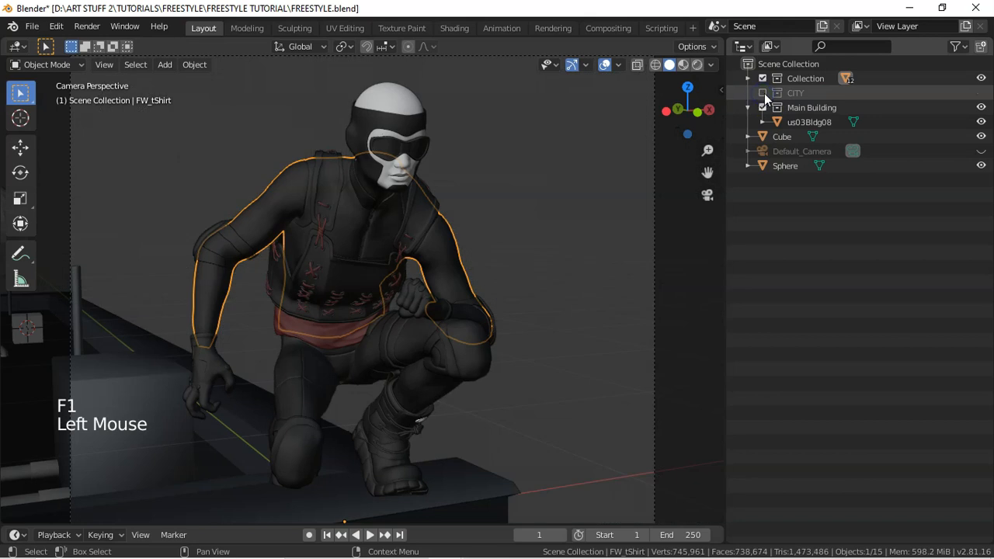
pyautogui.click(763, 107)
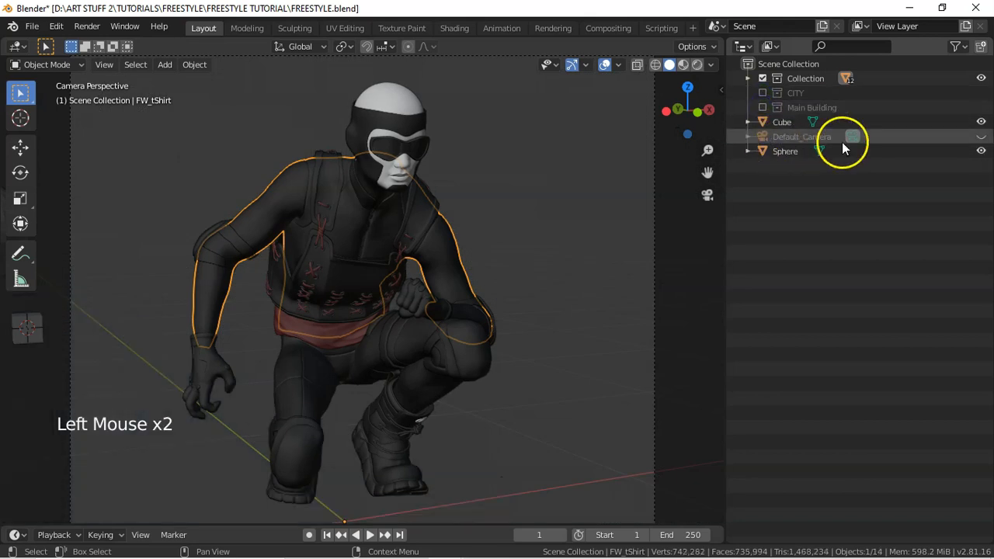
pyautogui.click(981, 122)
pyautogui.click(981, 151)
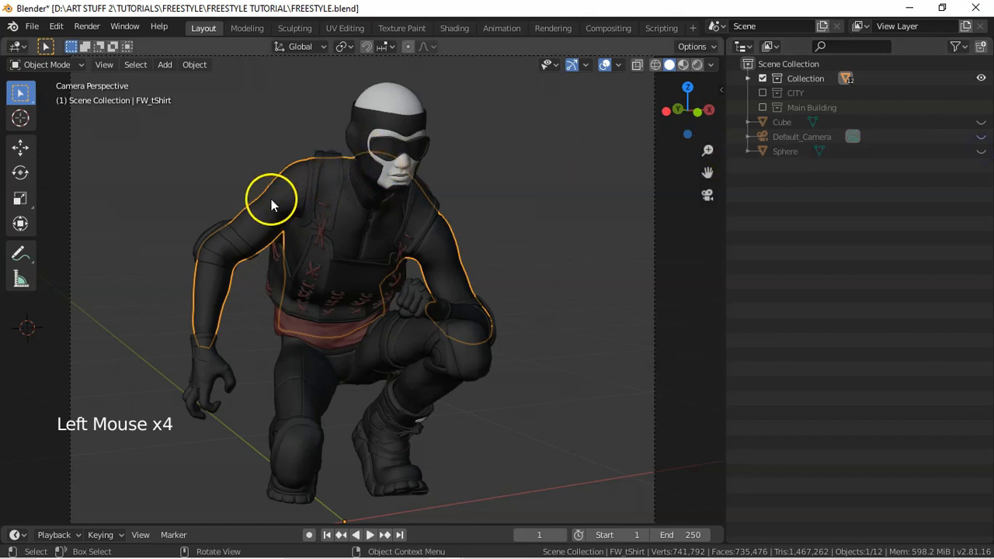
# - Select all character objects except the shirt and pants, enter Edit Mode and select all of the geometry
pyautogui.keyDown('shift'); pyautogui.click(305, 379); pyautogui.keyUp('shift')
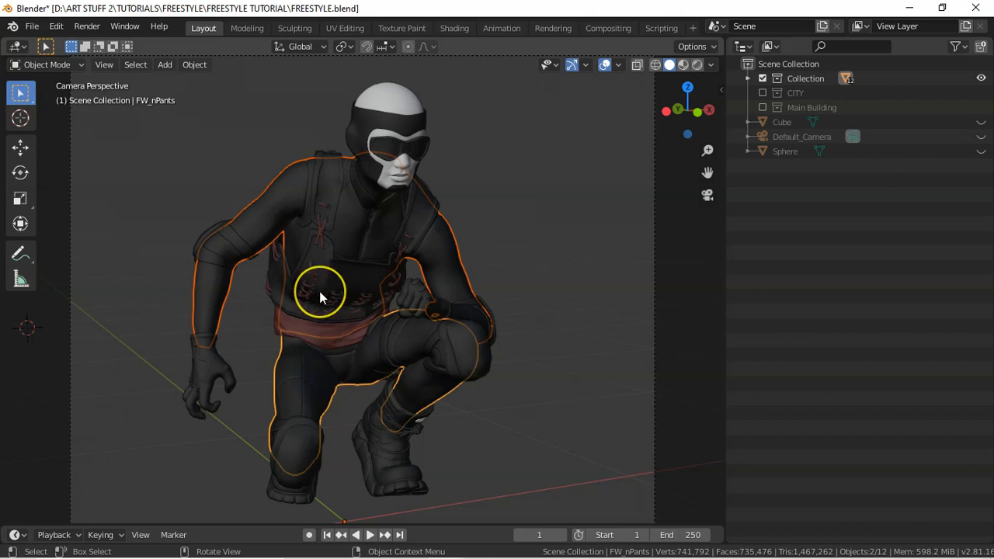
pyautogui.hotkey('ctrl', 'i')
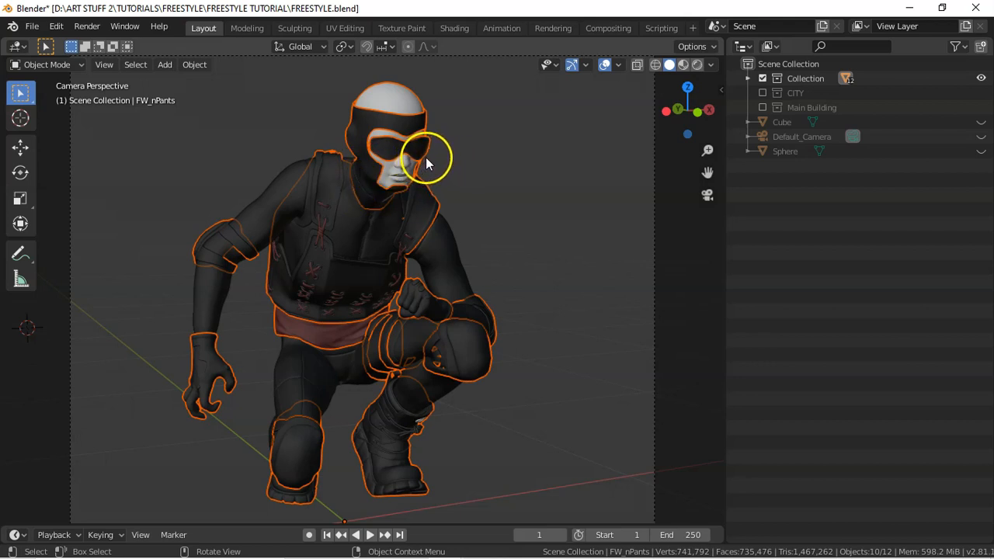
pyautogui.press('Tab')
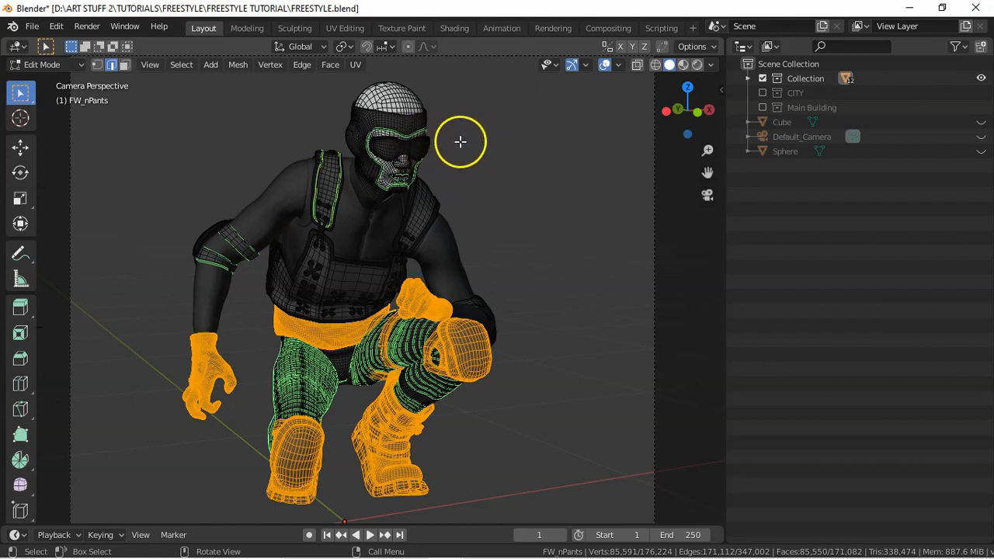
pyautogui.press('a')
pyautogui.press('a')
pyautogui.press('a')
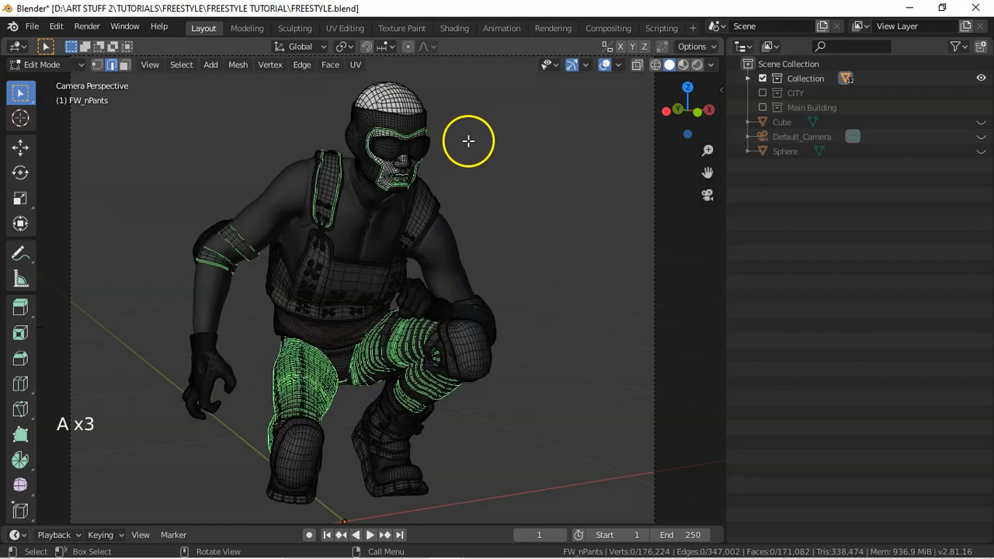
pyautogui.press('a')
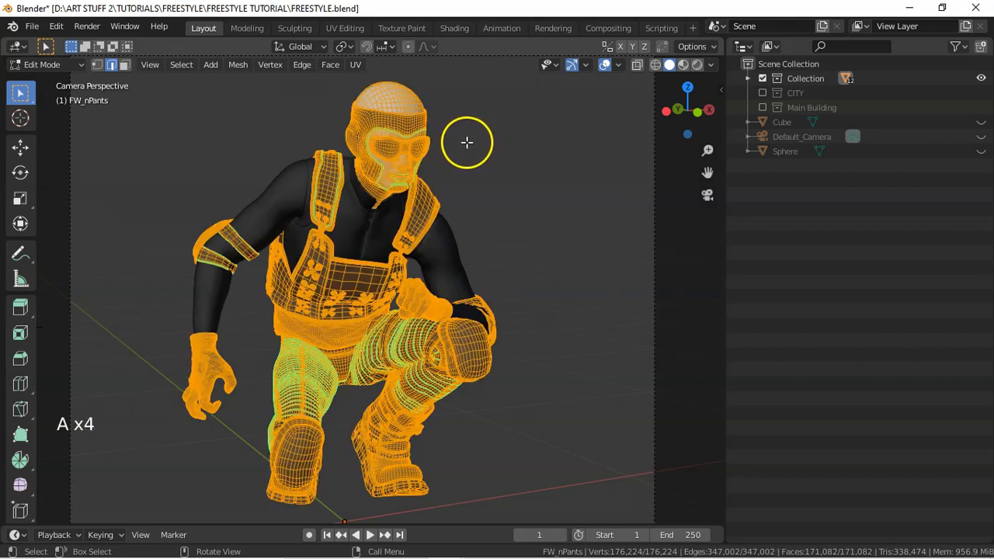
# - Mark the selected faces as Freestyle faces, then return to Object Mode with nothing selected
pyautogui.click(333, 66)
pyautogui.moveTo(383, 371)
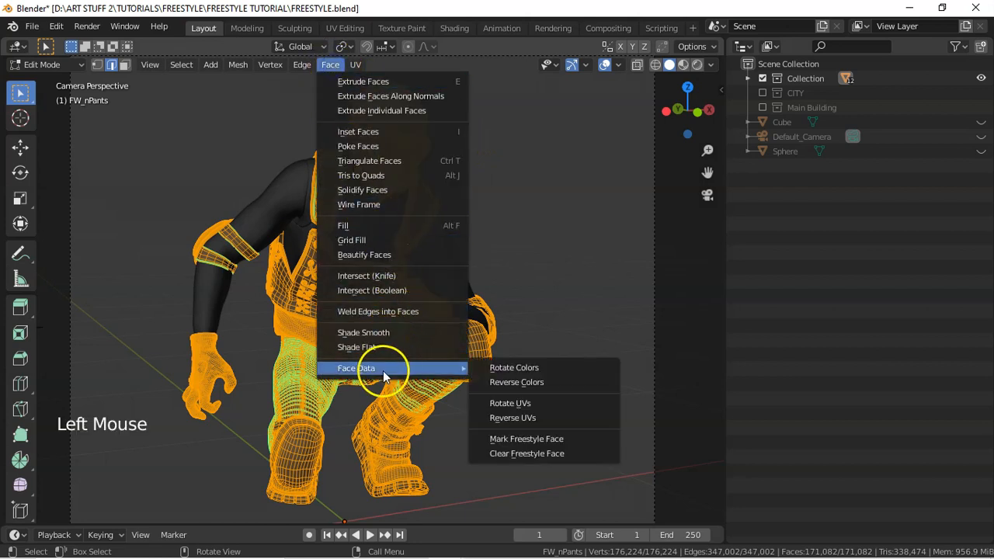
pyautogui.click(553, 439)
pyautogui.press('a')
pyautogui.press('a')
pyautogui.press('a')
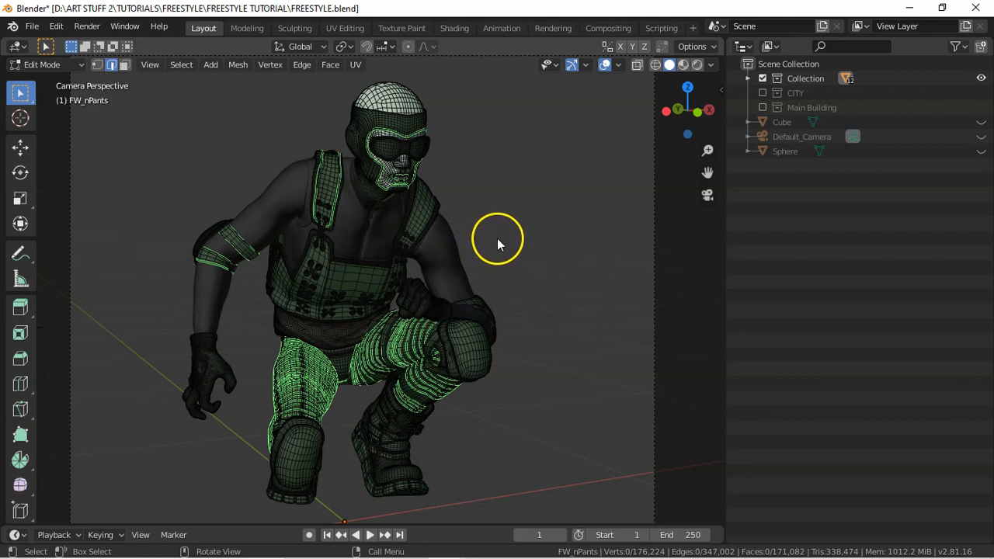
pyautogui.press('Tab')
pyautogui.press('a')
pyautogui.press('a')
pyautogui.press('a')
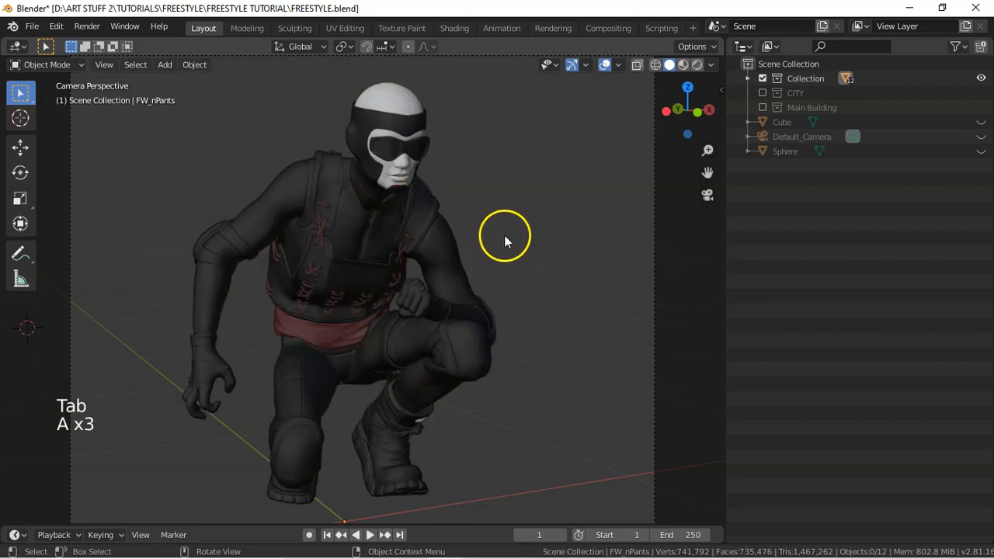
# - Re-enable the CITY and Main Building collections and unhide the Cube and Sphere objects
pyautogui.click(764, 93)
pyautogui.click(764, 108)
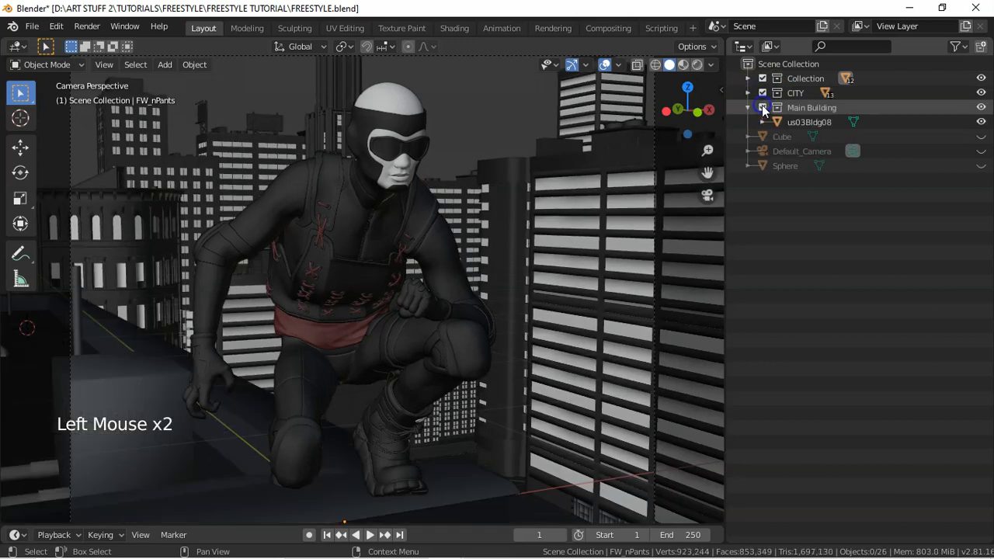
pyautogui.click(983, 139)
pyautogui.click(982, 167)
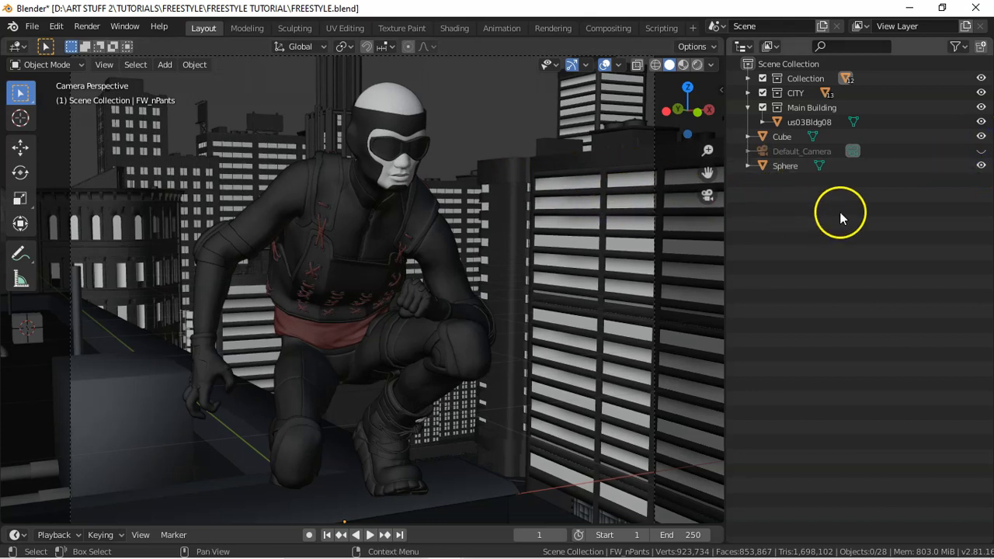
# - Enable selection by Face Marks for the Main line set with the Inclusive and One Face options
pyautogui.press('F2')
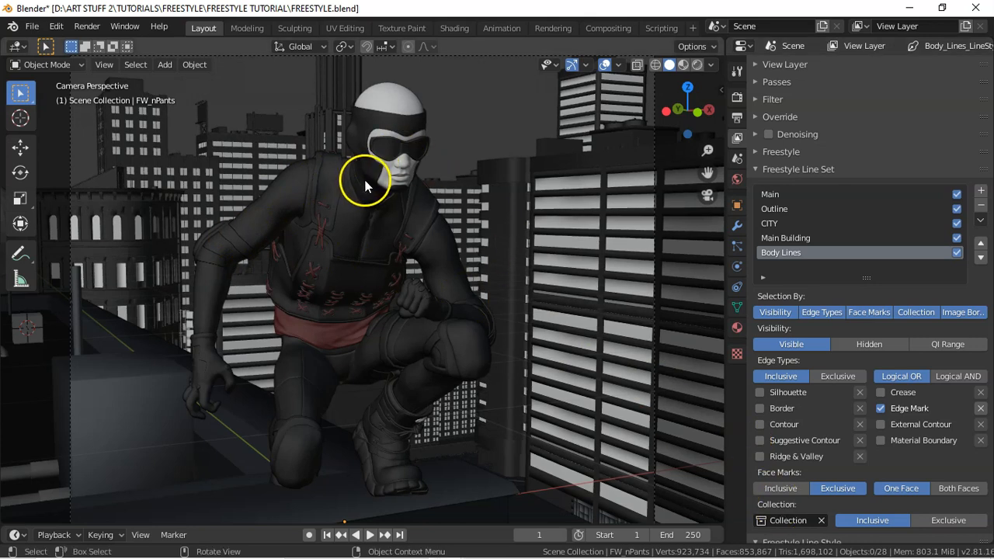
pyautogui.click(842, 489)
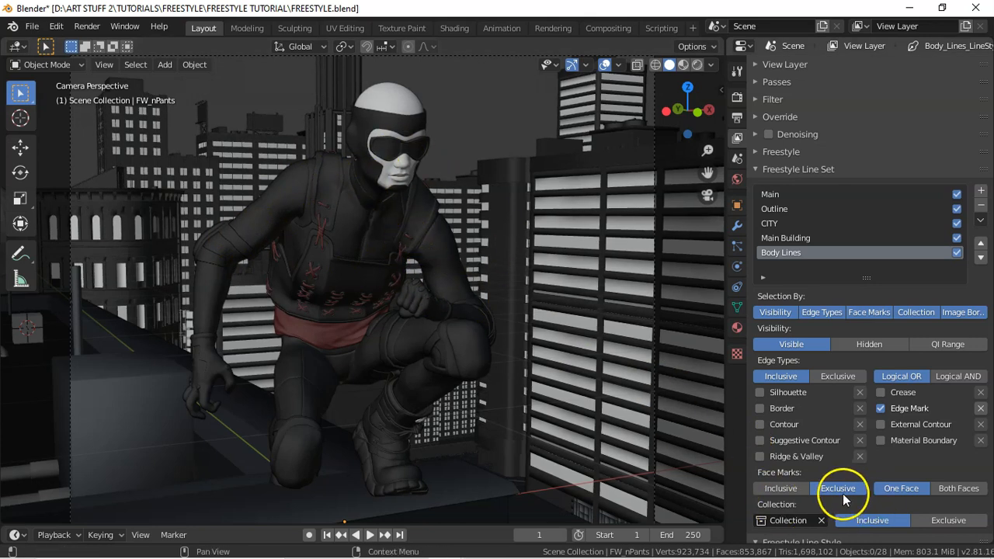
pyautogui.click(788, 194)
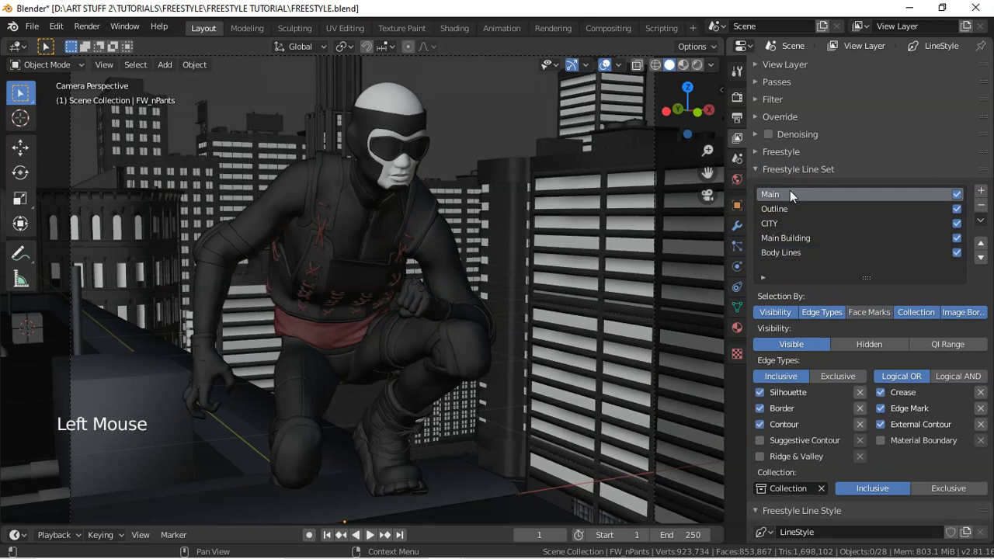
pyautogui.click(869, 313)
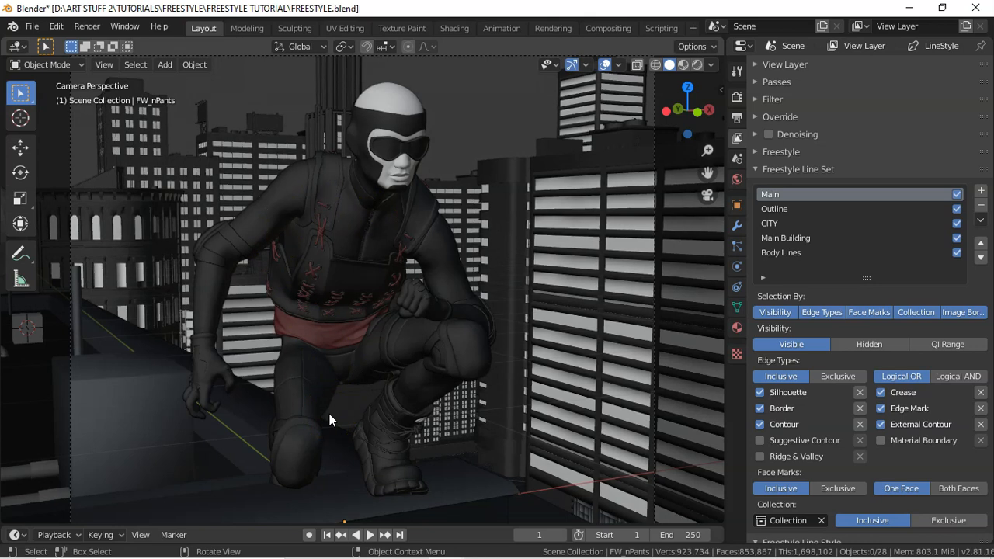
# - Render the current frame and examine the Freestyle line art up close on the character's torso and arms
pyautogui.press('F12')
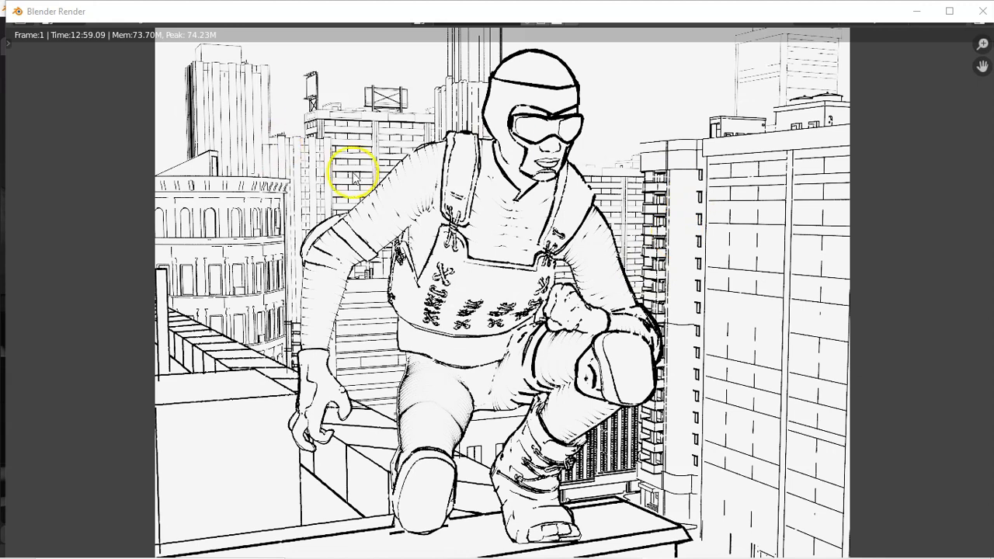
pyautogui.click(983, 46)
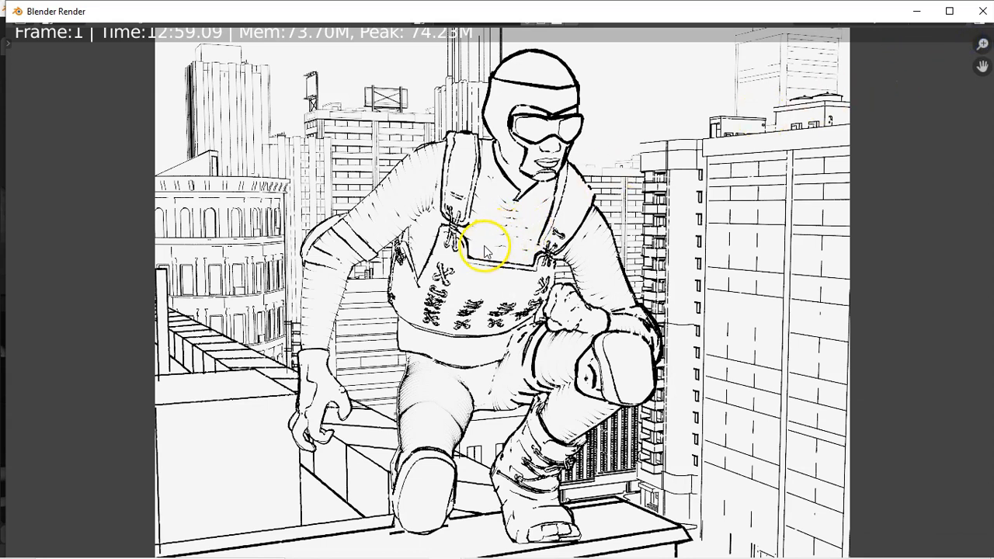
pyautogui.scroll(-5, 464, 252)
pyautogui.scroll(8, 464, 253)
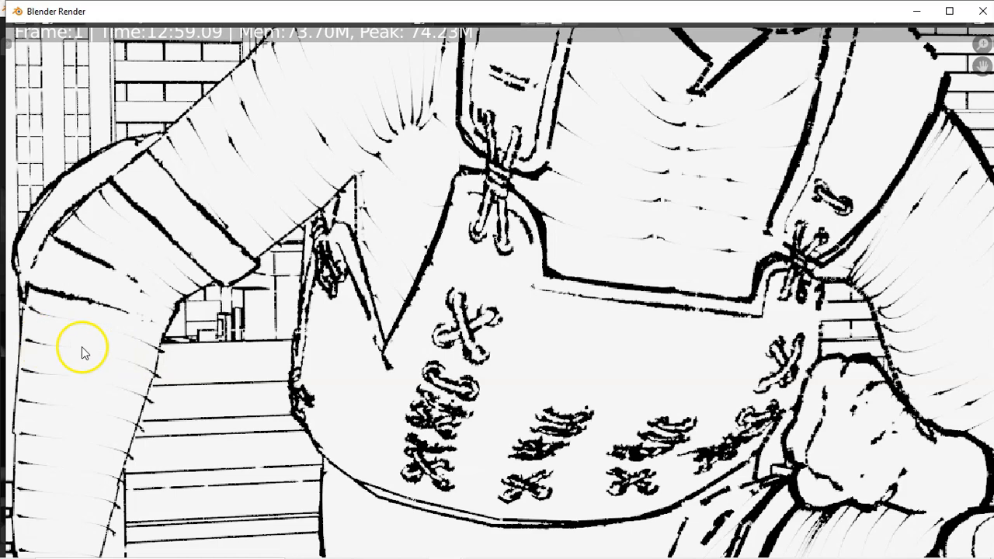
pyautogui.scroll(-7, 510, 336)
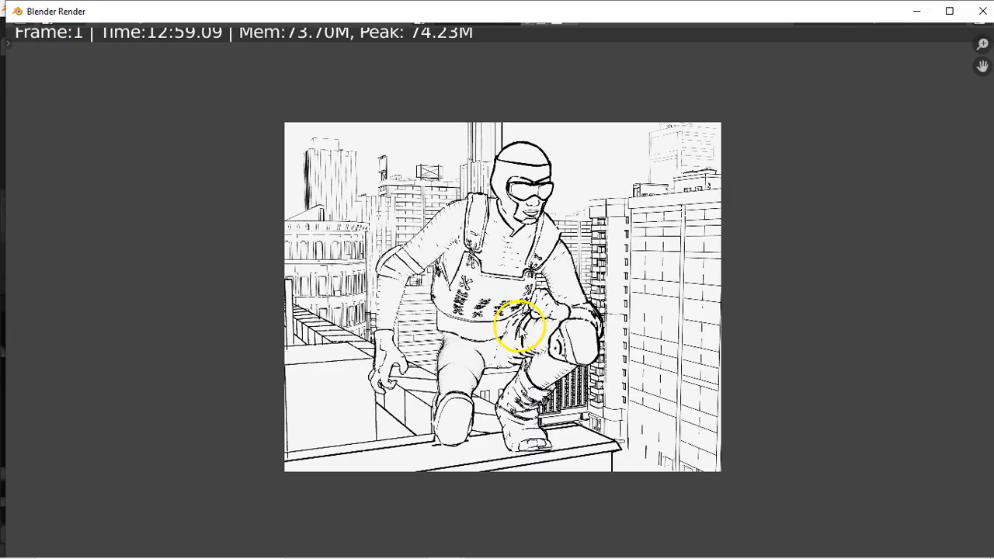
pyautogui.scroll(2, 531, 330)
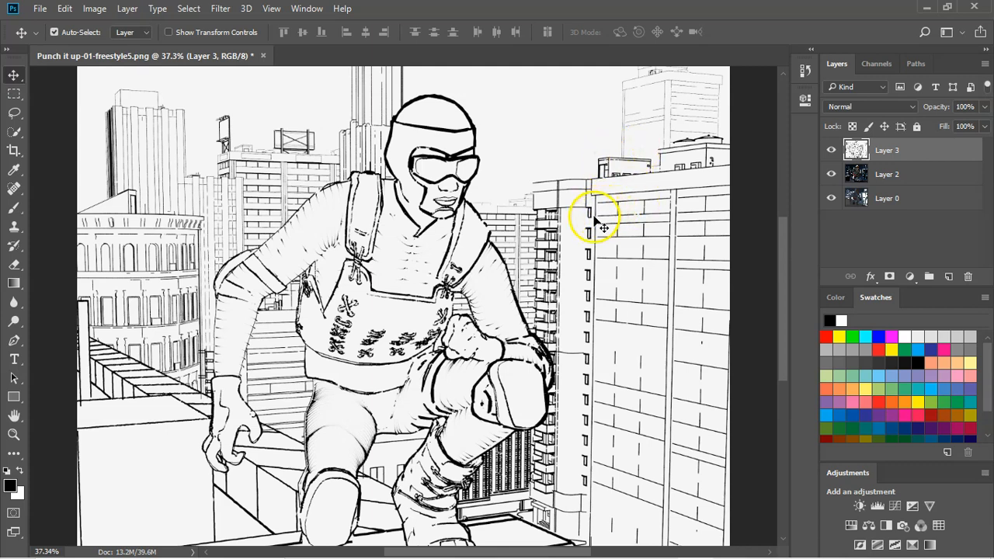
# - Switch to Photoshop, compare the image with and without Layer 3, and set Layer 3's blend mode to Multiply
pyautogui.click(832, 150)
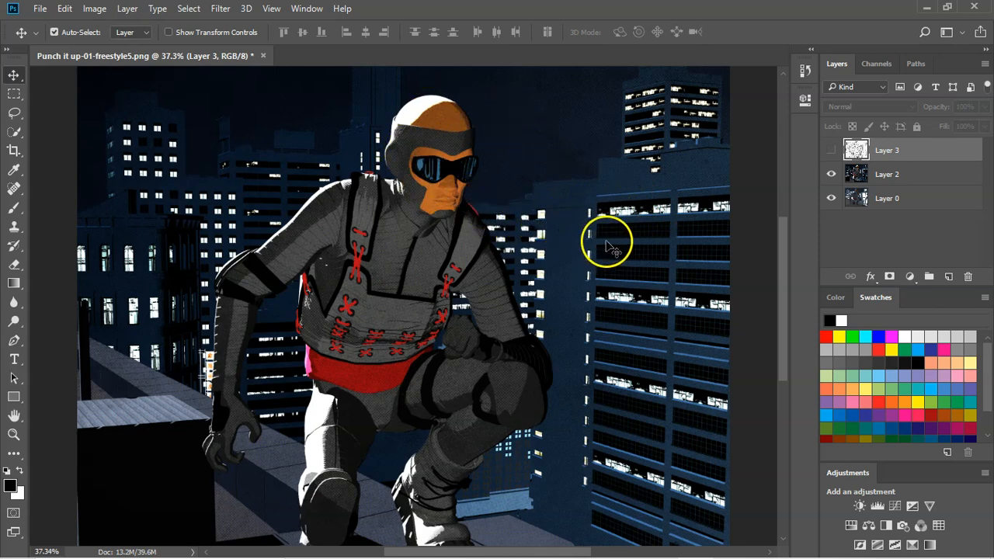
pyautogui.click(831, 151)
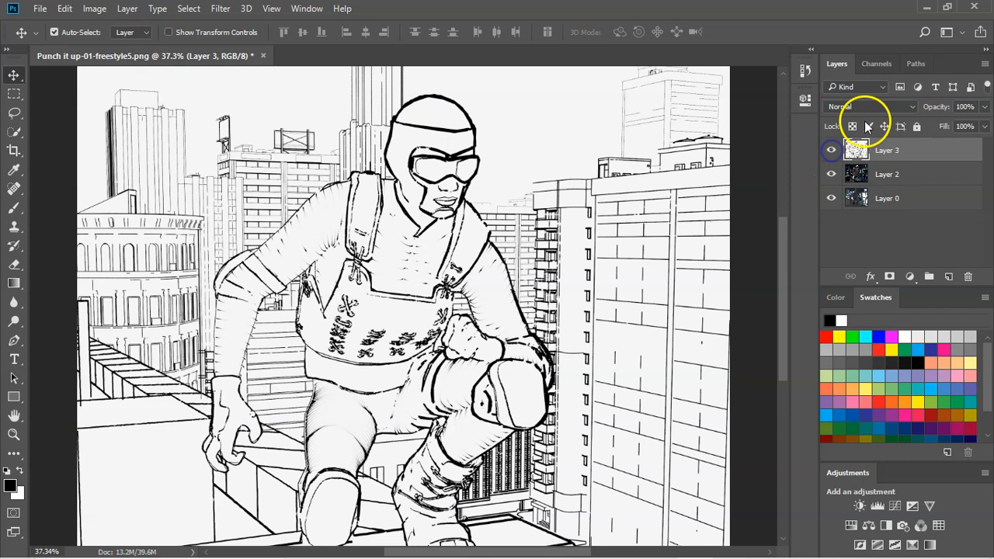
pyautogui.click(884, 108)
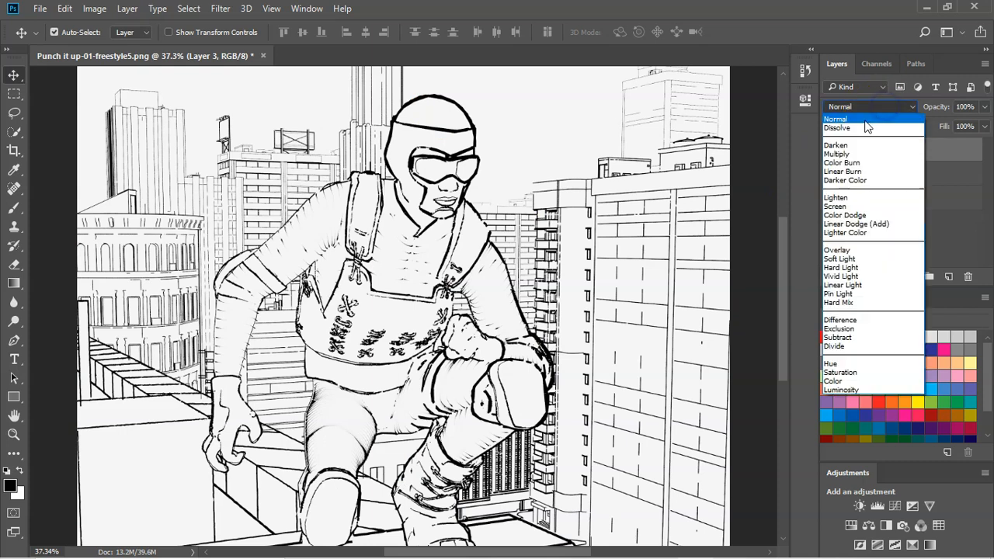
pyautogui.click(865, 154)
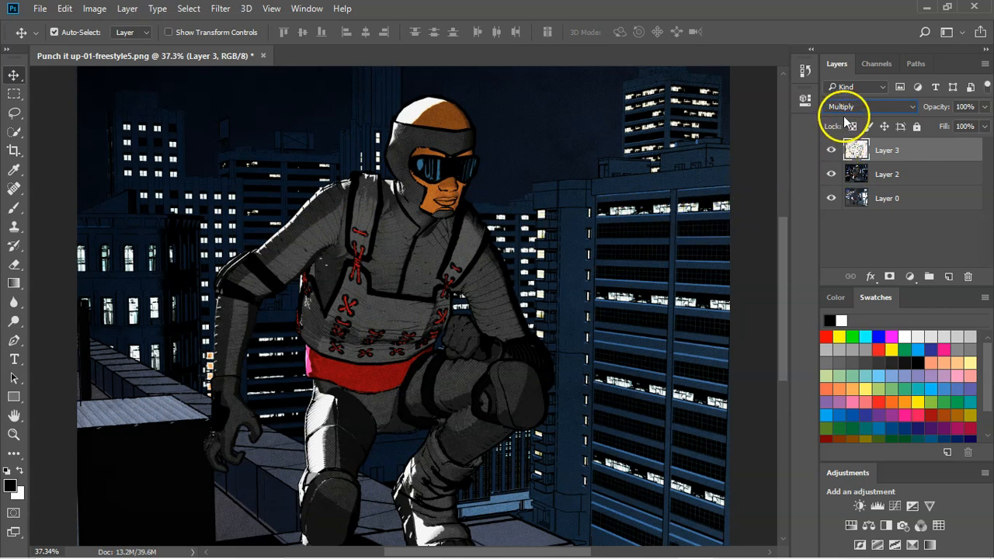
# - Hide Layer 2 so only the Layer 3 line art is shown over the Layer 0 flat colors
pyautogui.click(831, 150)
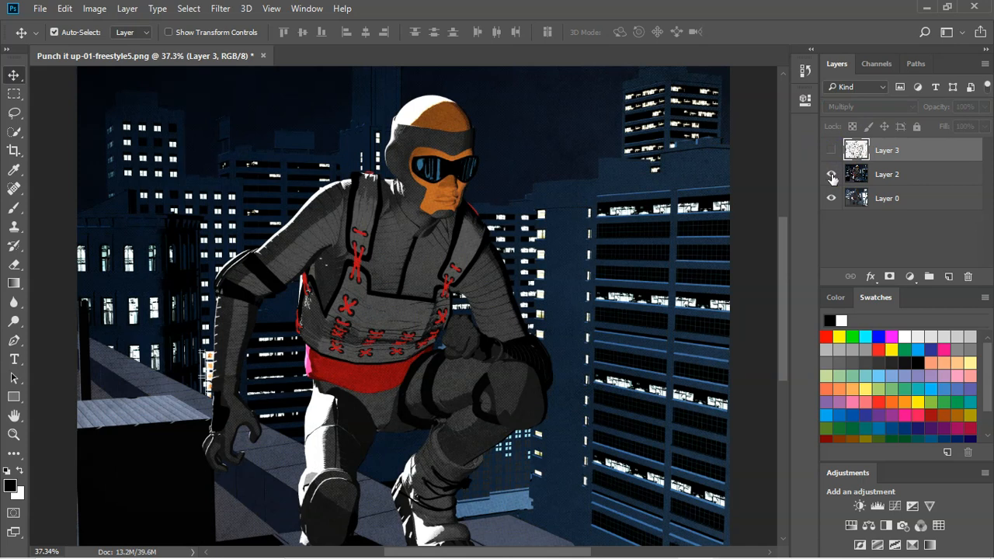
pyautogui.click(832, 176)
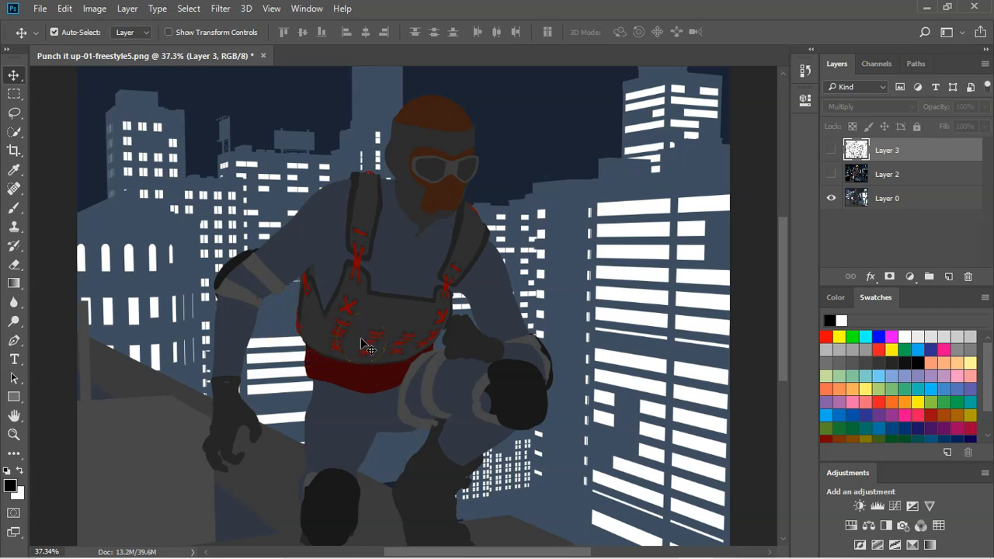
pyautogui.click(832, 151)
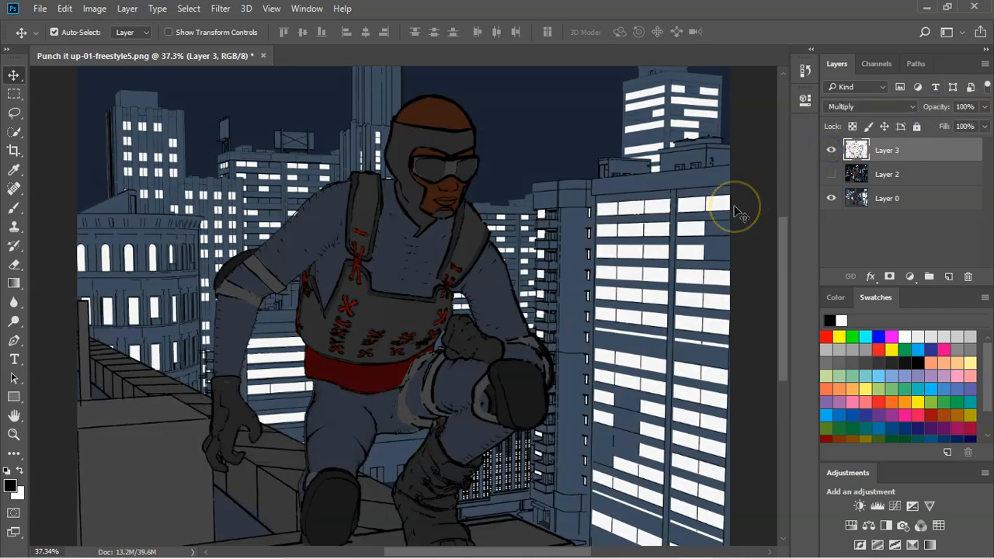
# - Display the composited image in full-screen mode without the interface to examine the line art over the flat colors
pyautogui.press('f')
pyautogui.hotkey('alt', 'f')
pyautogui.press('Escape')
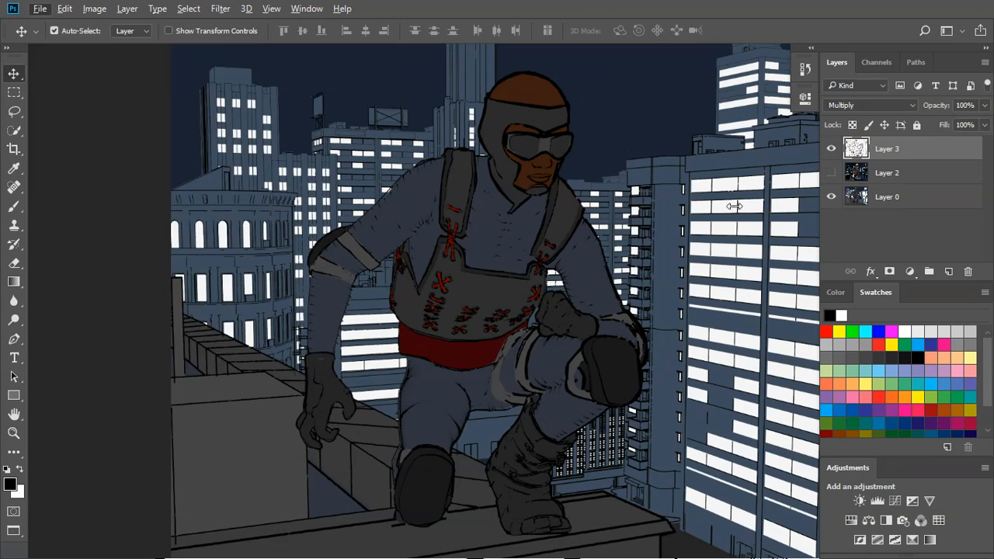
pyautogui.hotkey('ctrl', 'alt', 'shift', 'i')
pyautogui.press('Escape')
pyautogui.press('f')
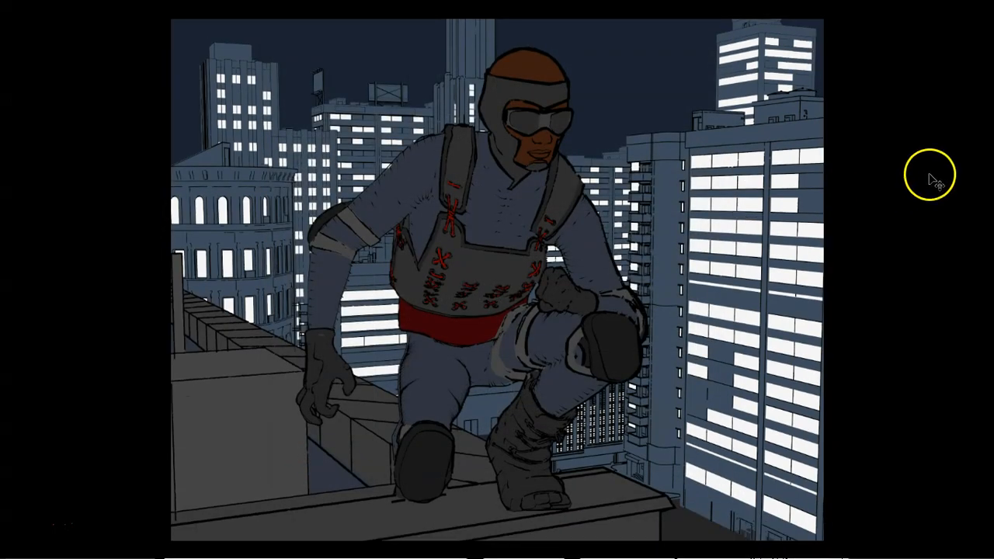